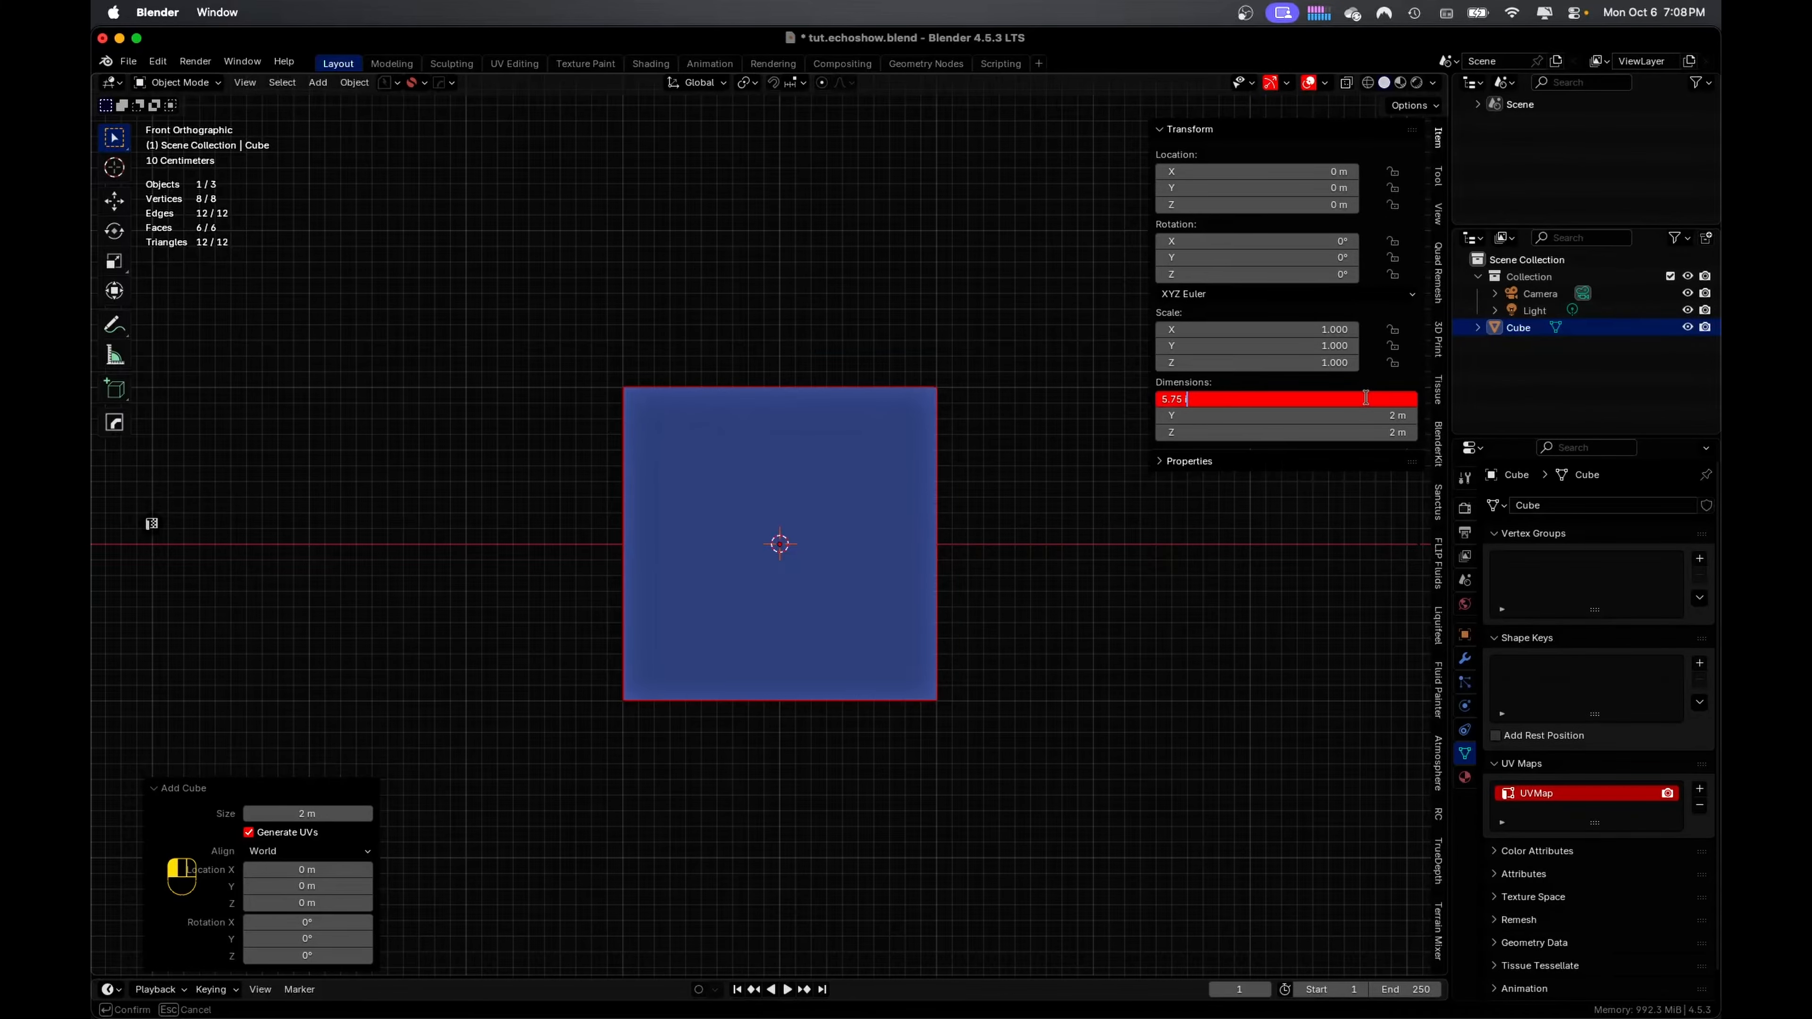
Set the cube's dimensions to 5.75 inches in X, 0.0762 m in Y and 3.5 inches in Z, and apply its scale
{"action": "key", "text": "Return"}
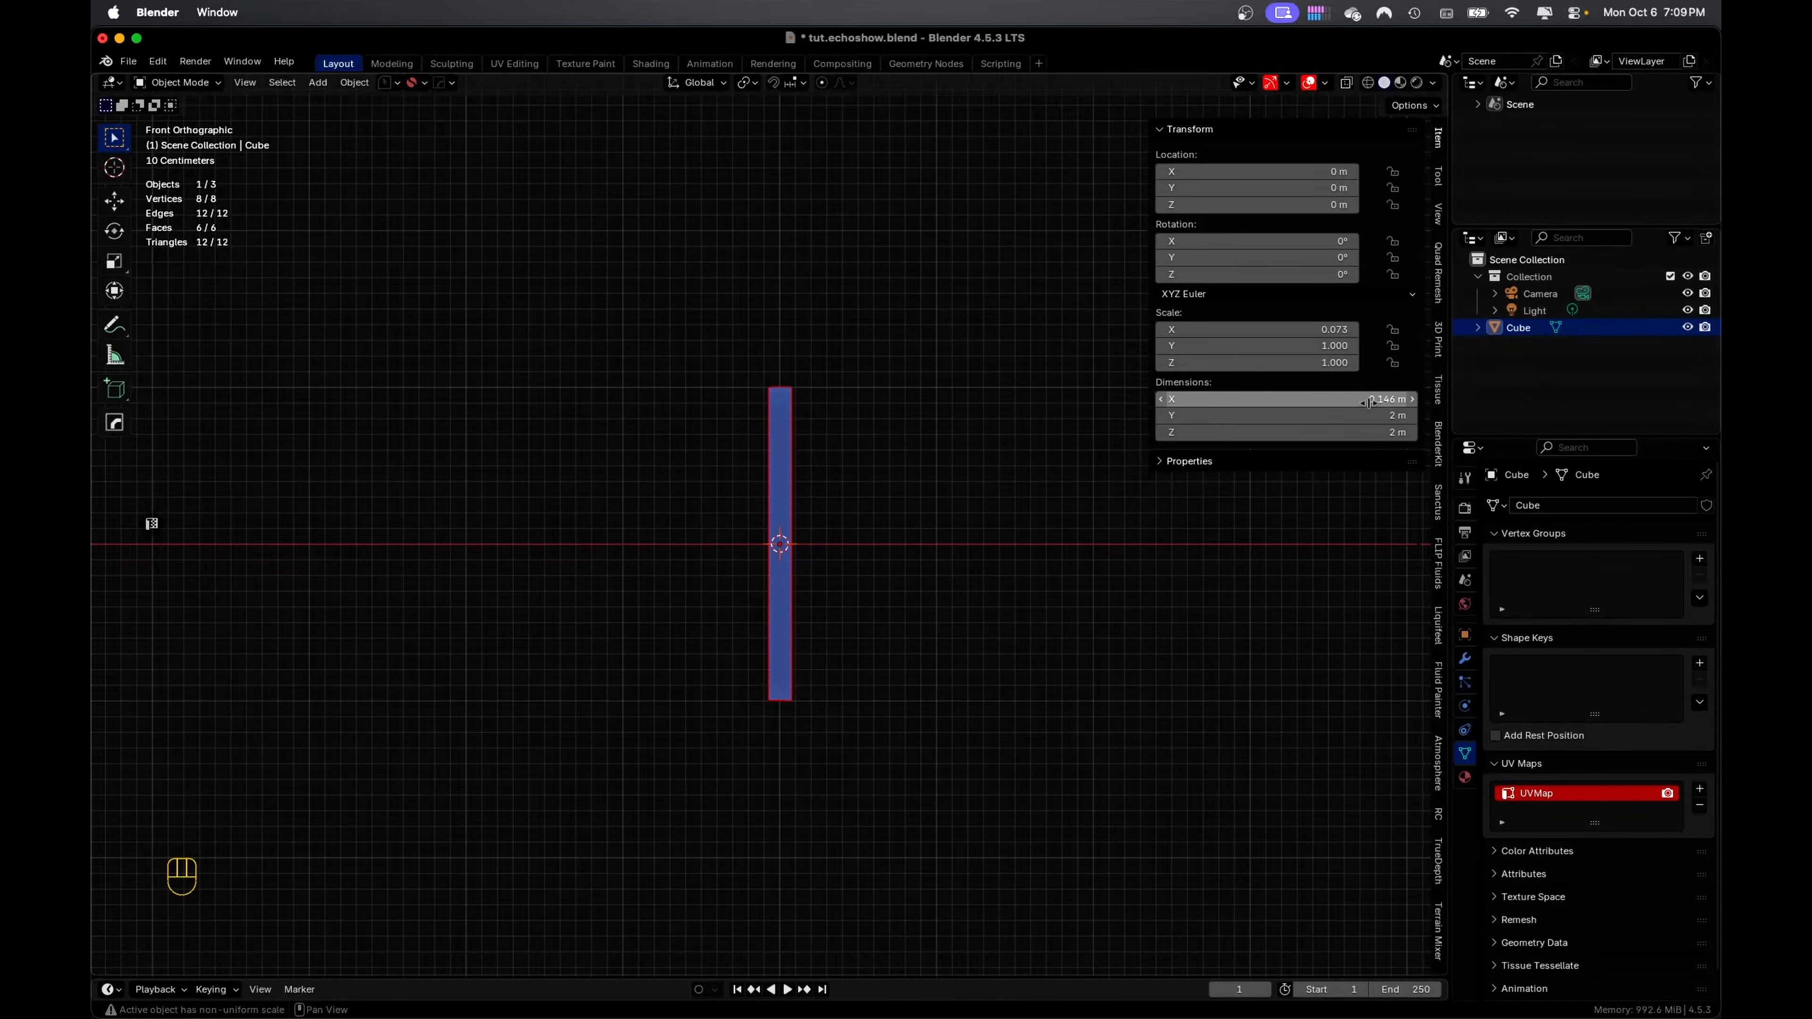
{"action": "left_click", "coordinate": [1378, 432]}
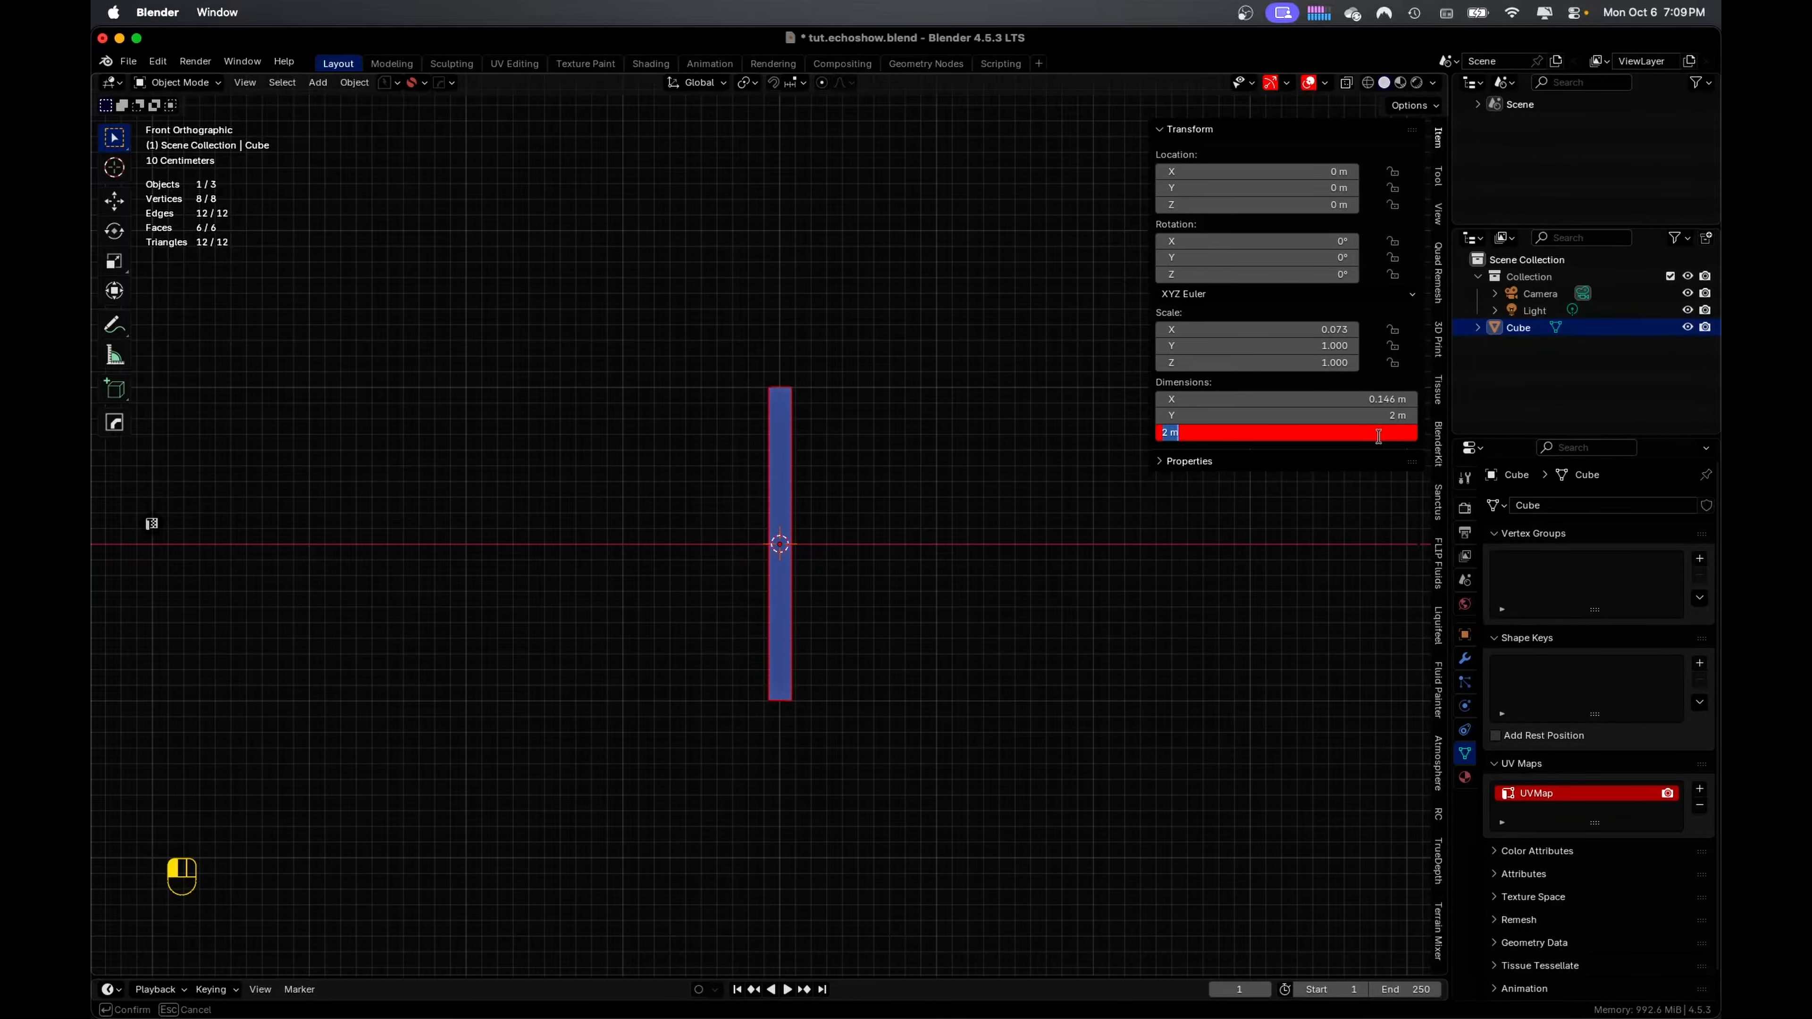
{"action": "type", "text": "3.5 inches"}
{"action": "key", "text": "Return"}
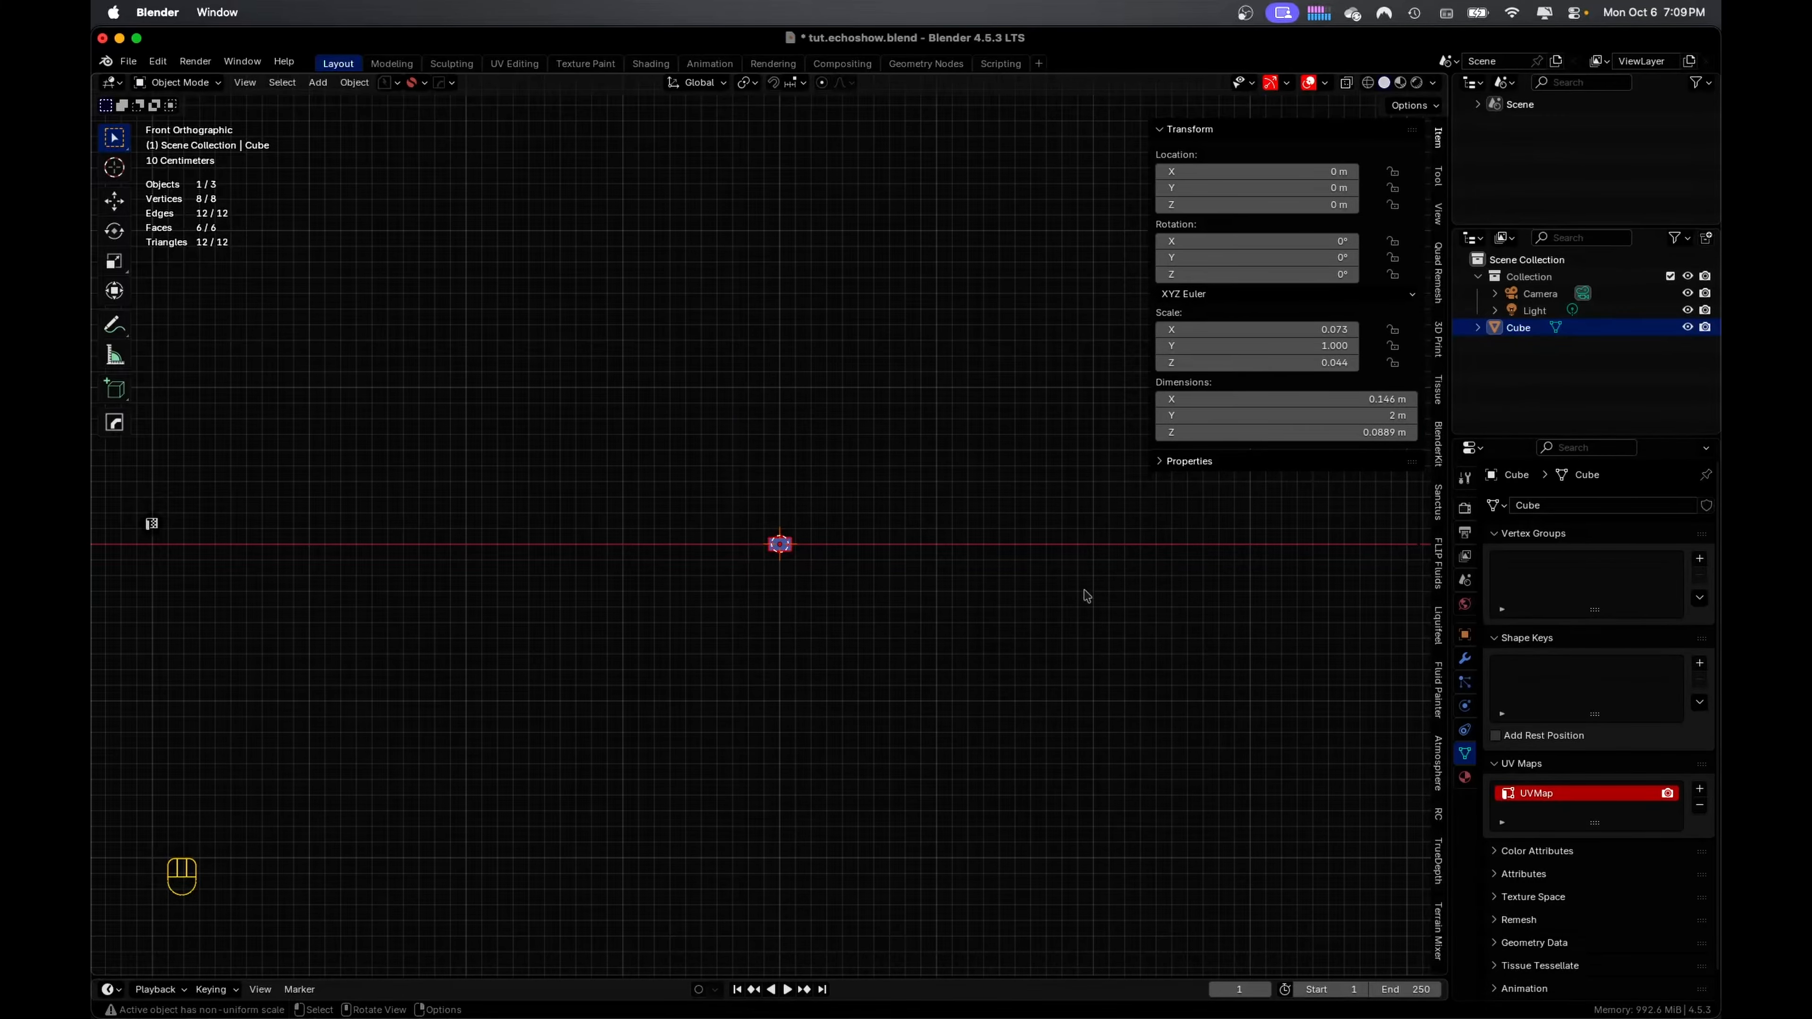
{"action": "middle_click_drag", "start_coordinate": [994, 618], "coordinate": [896, 344], "text": "ctrl"}
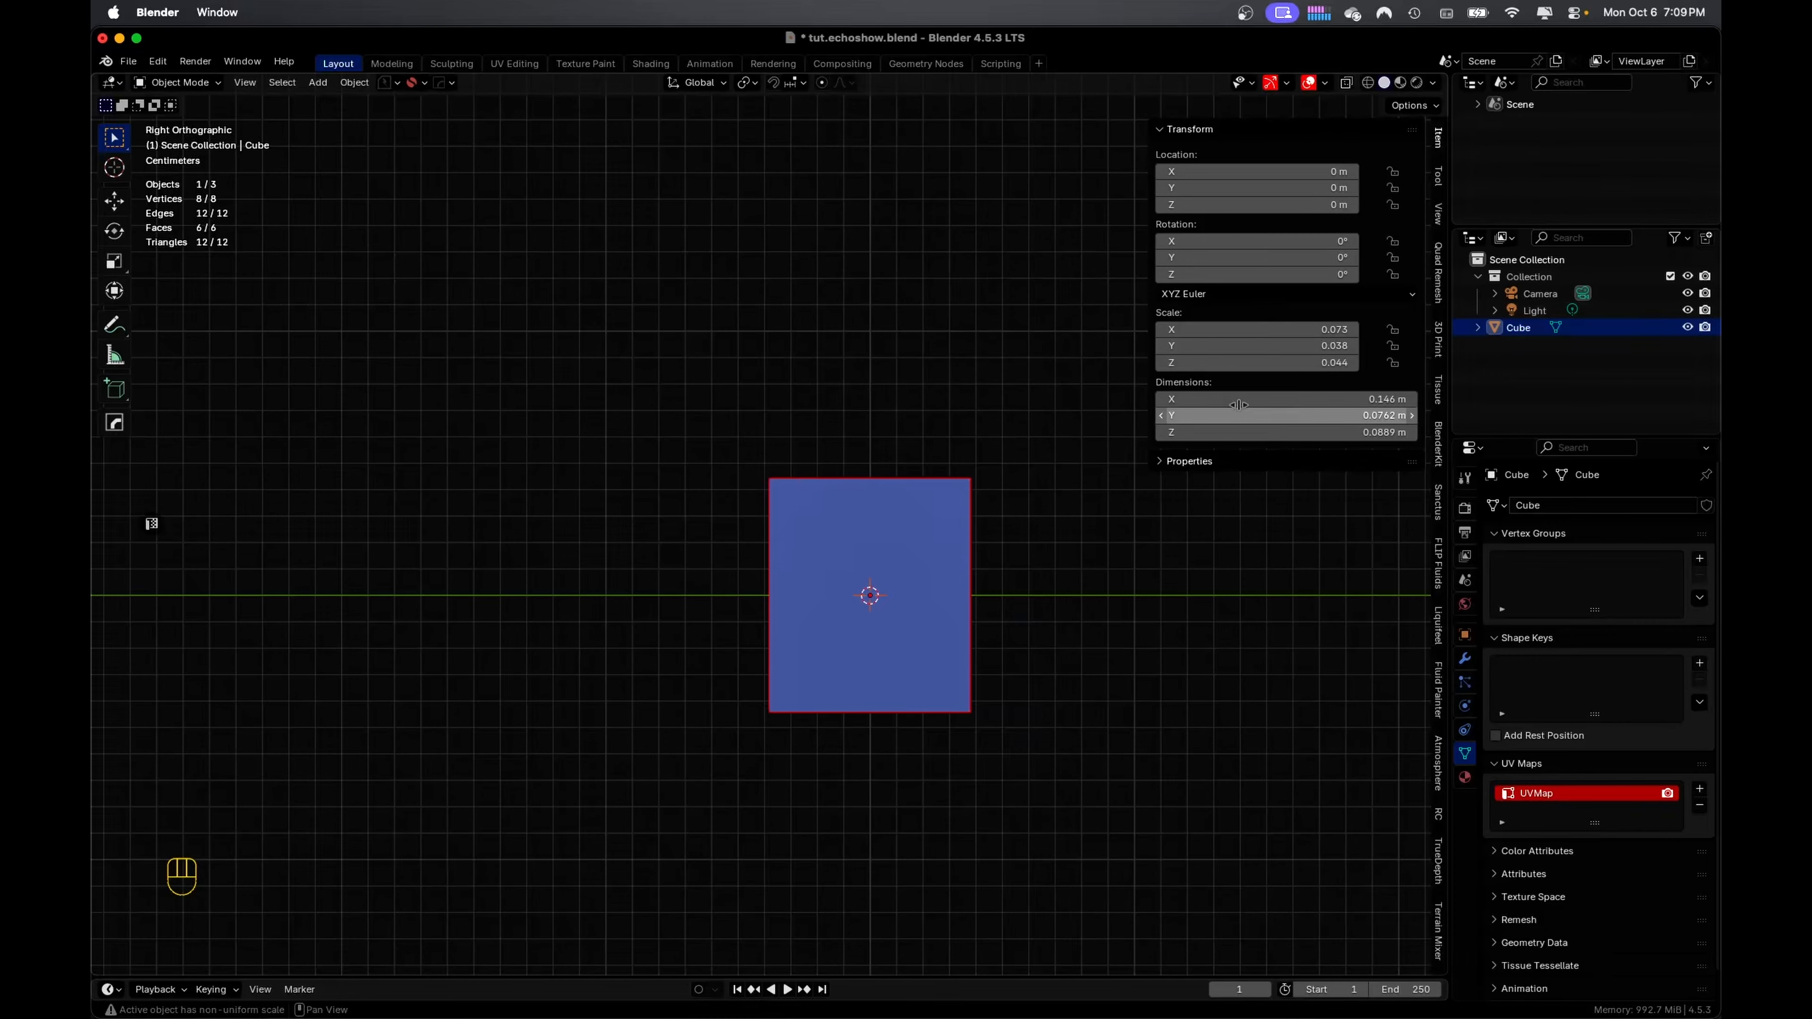
{"action": "middle_click_drag", "start_coordinate": [955, 616], "coordinate": [1041, 613]}
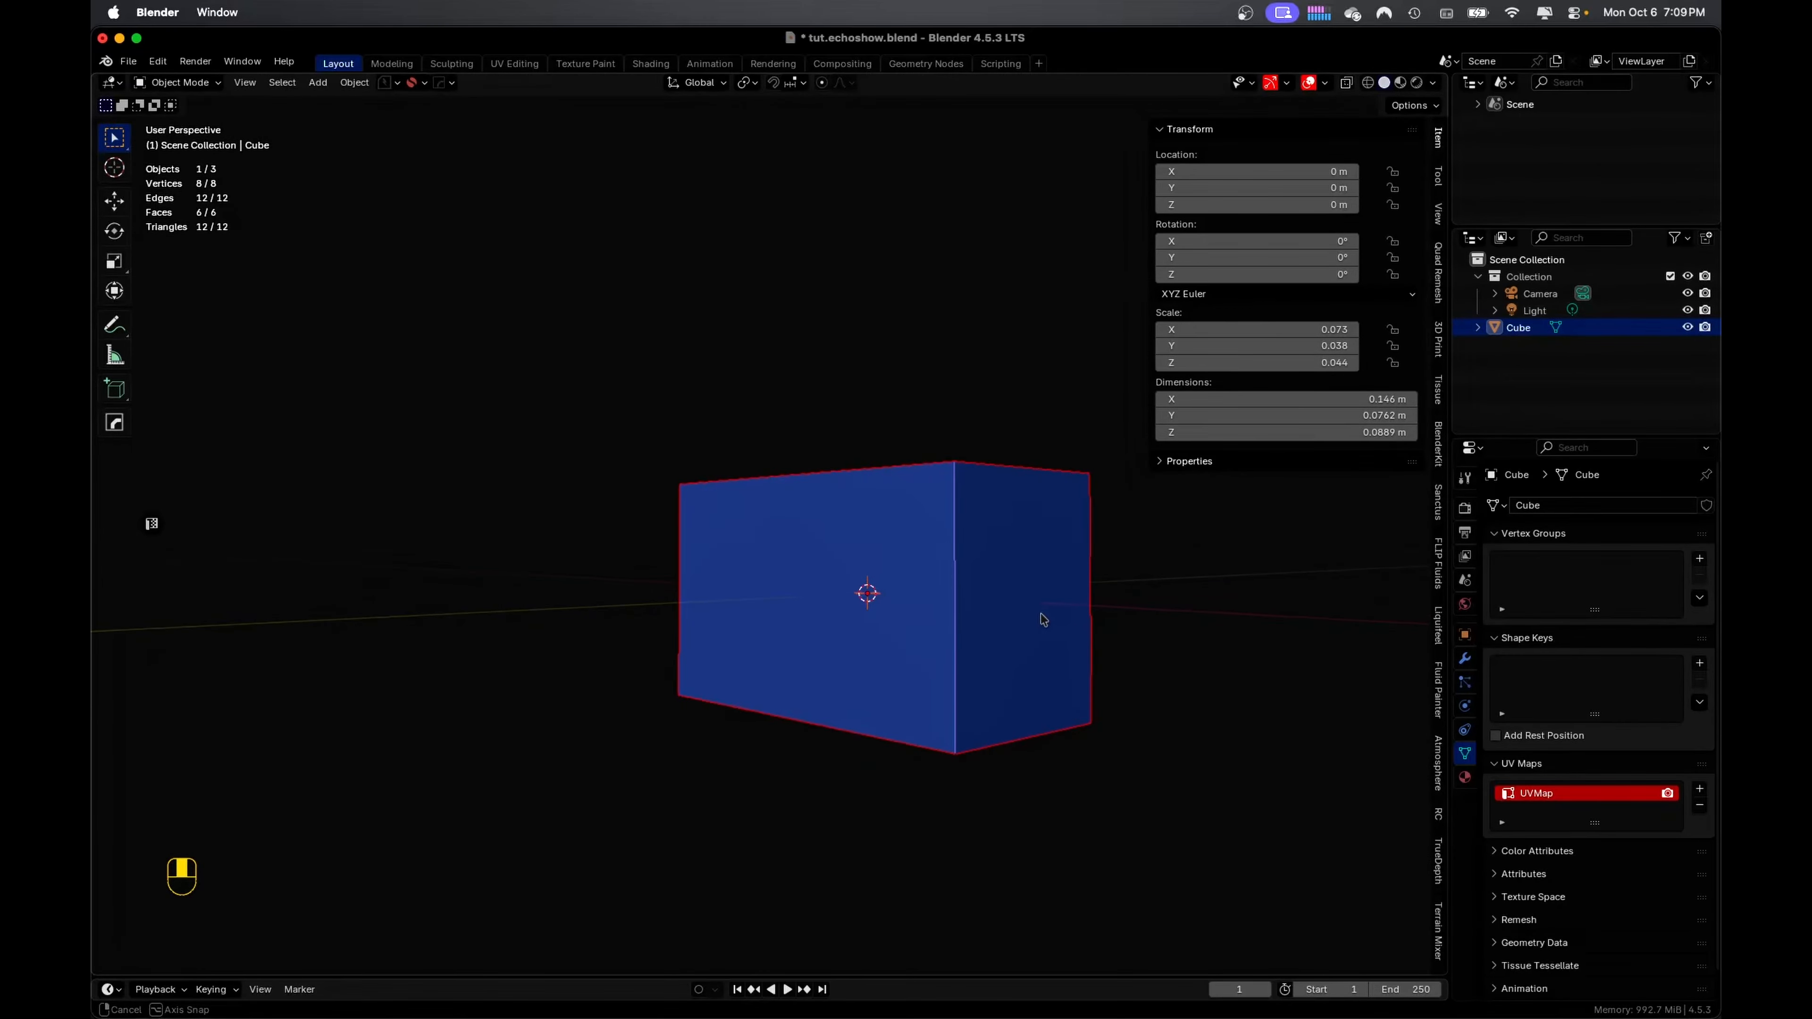
{"action": "key", "text": "ctrl+a"}
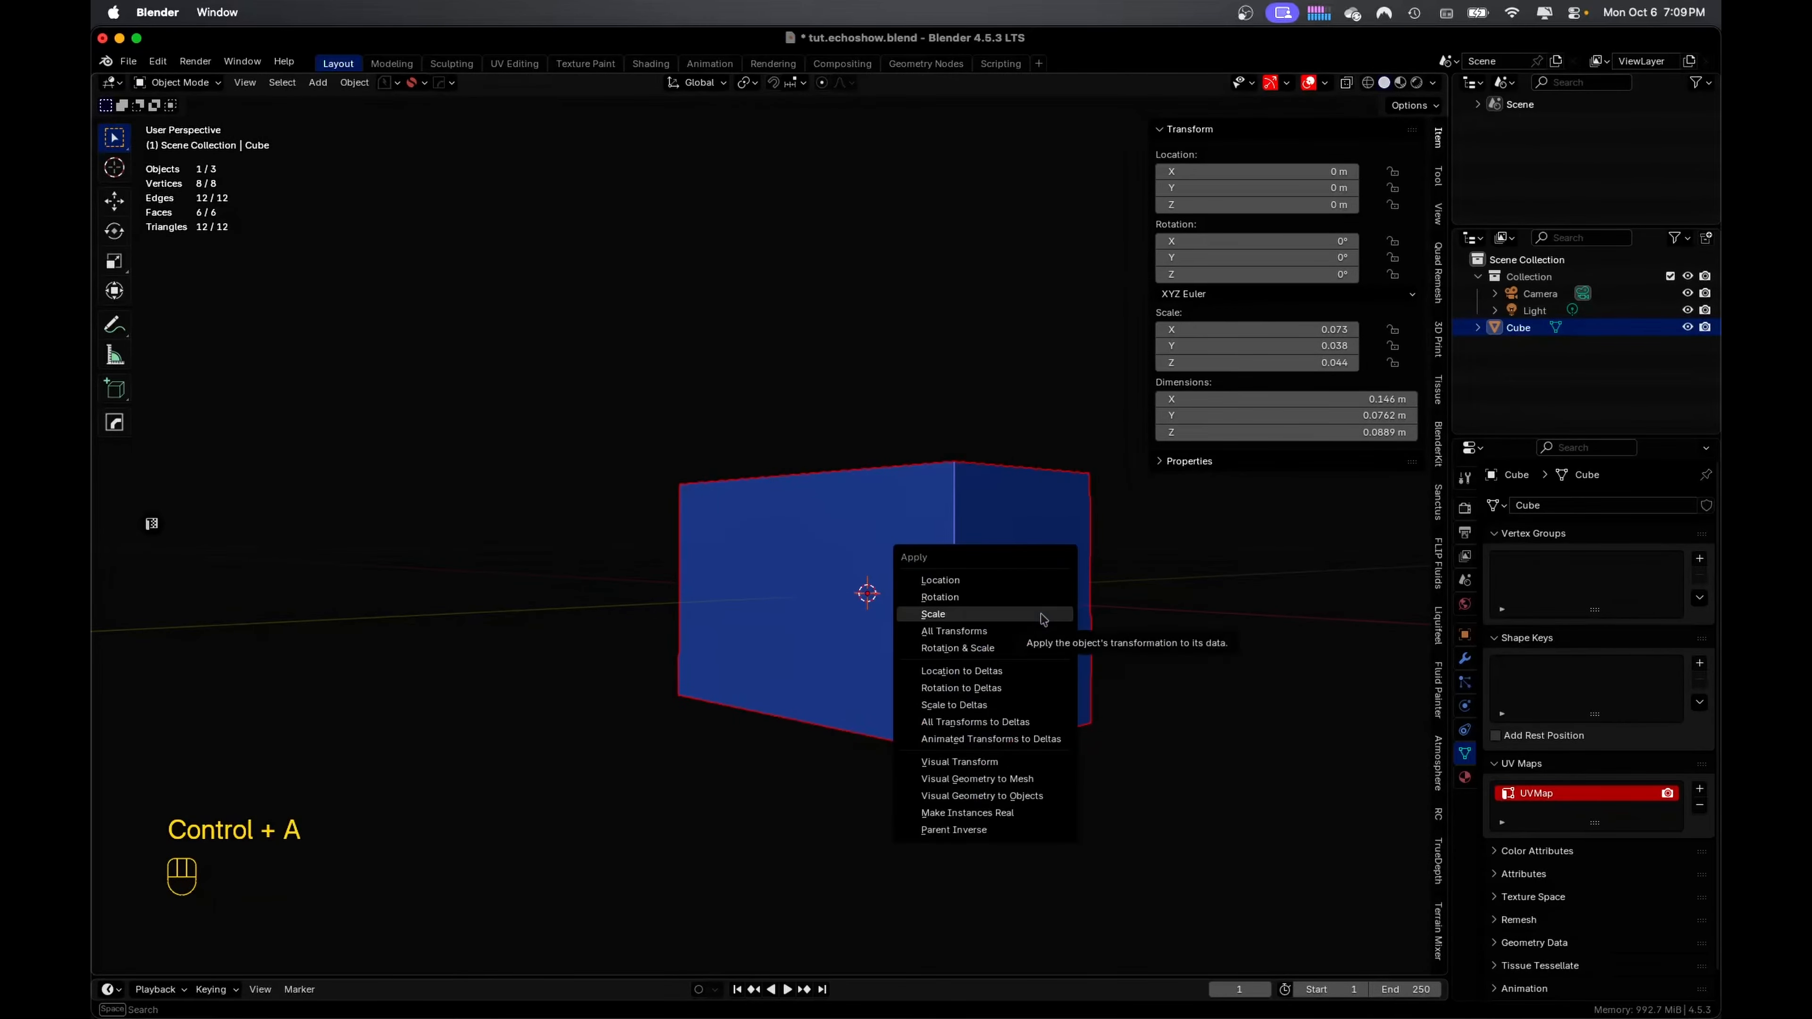
{"action": "left_click", "coordinate": [1041, 616]}
Scale the cube's back face down to about half its size so the body tapers towards the rear
{"action": "key", "text": "Tab"}
{"action": "middle_click_drag", "start_coordinate": [1041, 618], "coordinate": [935, 609]}
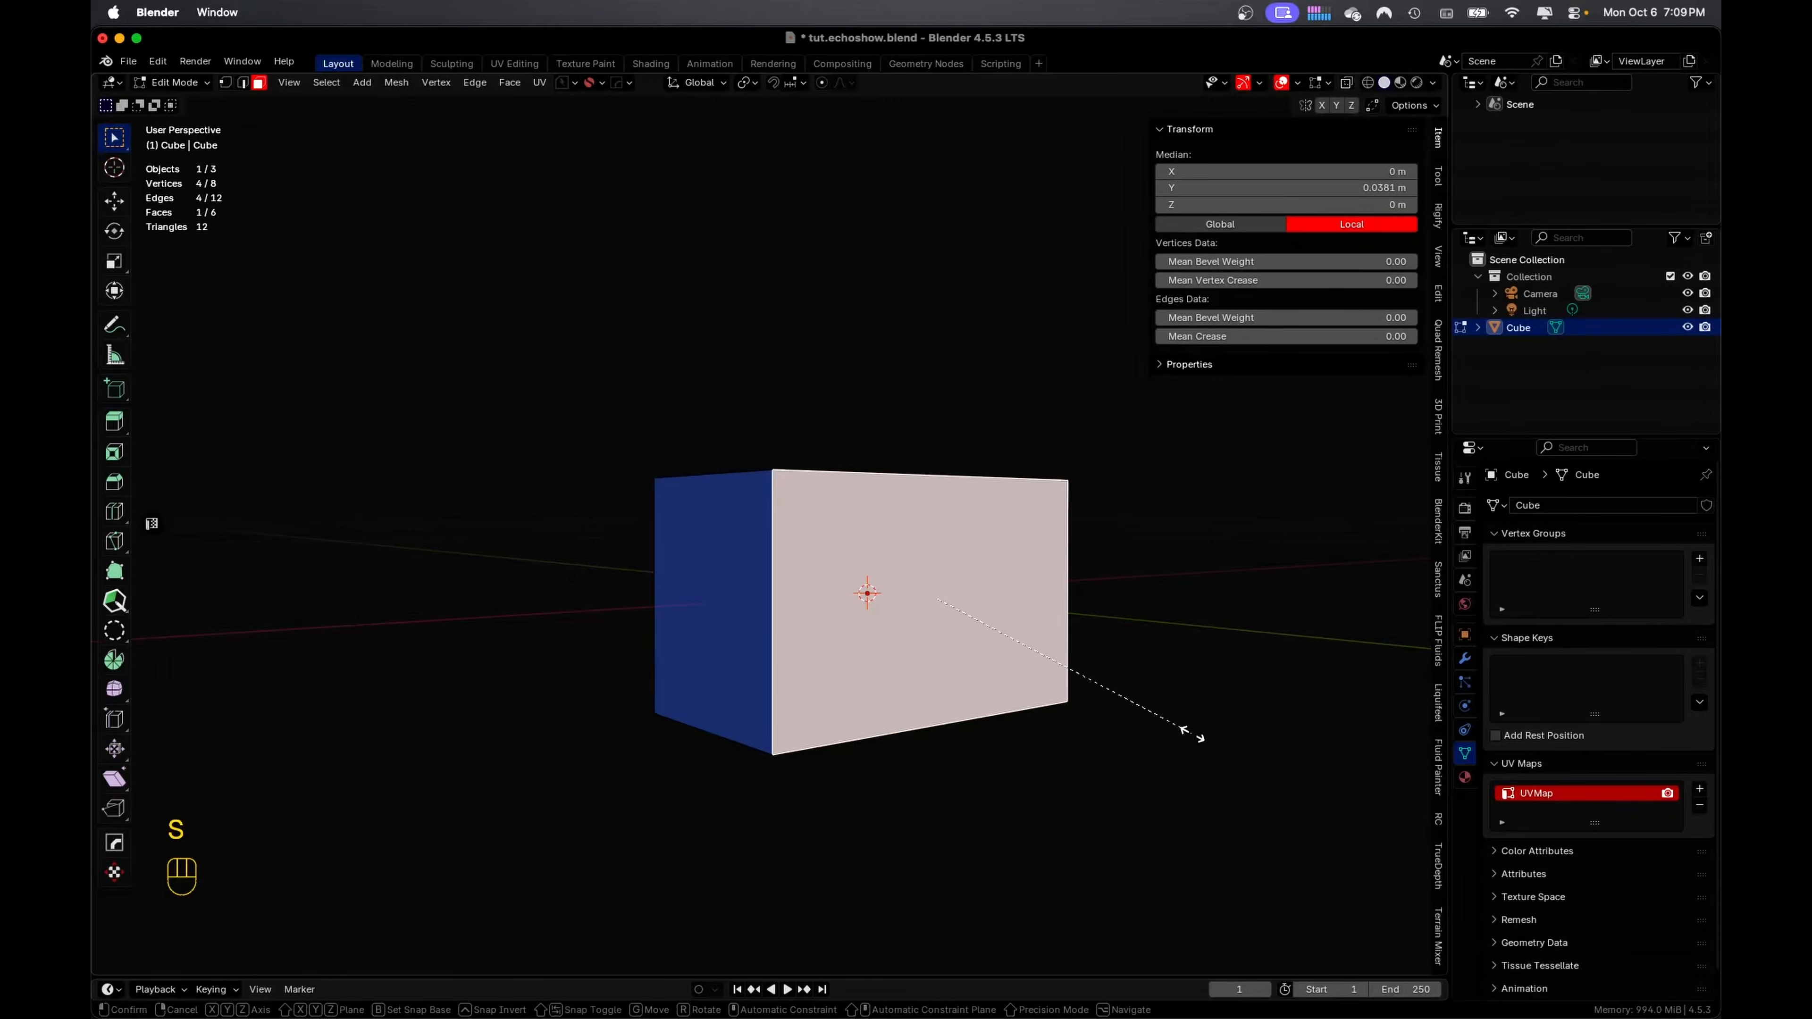
{"action": "middle_click_drag", "start_coordinate": [1189, 732], "coordinate": [1052, 648]}
{"action": "key", "text": "Tab"}
{"action": "left_click", "coordinate": [1047, 756]}
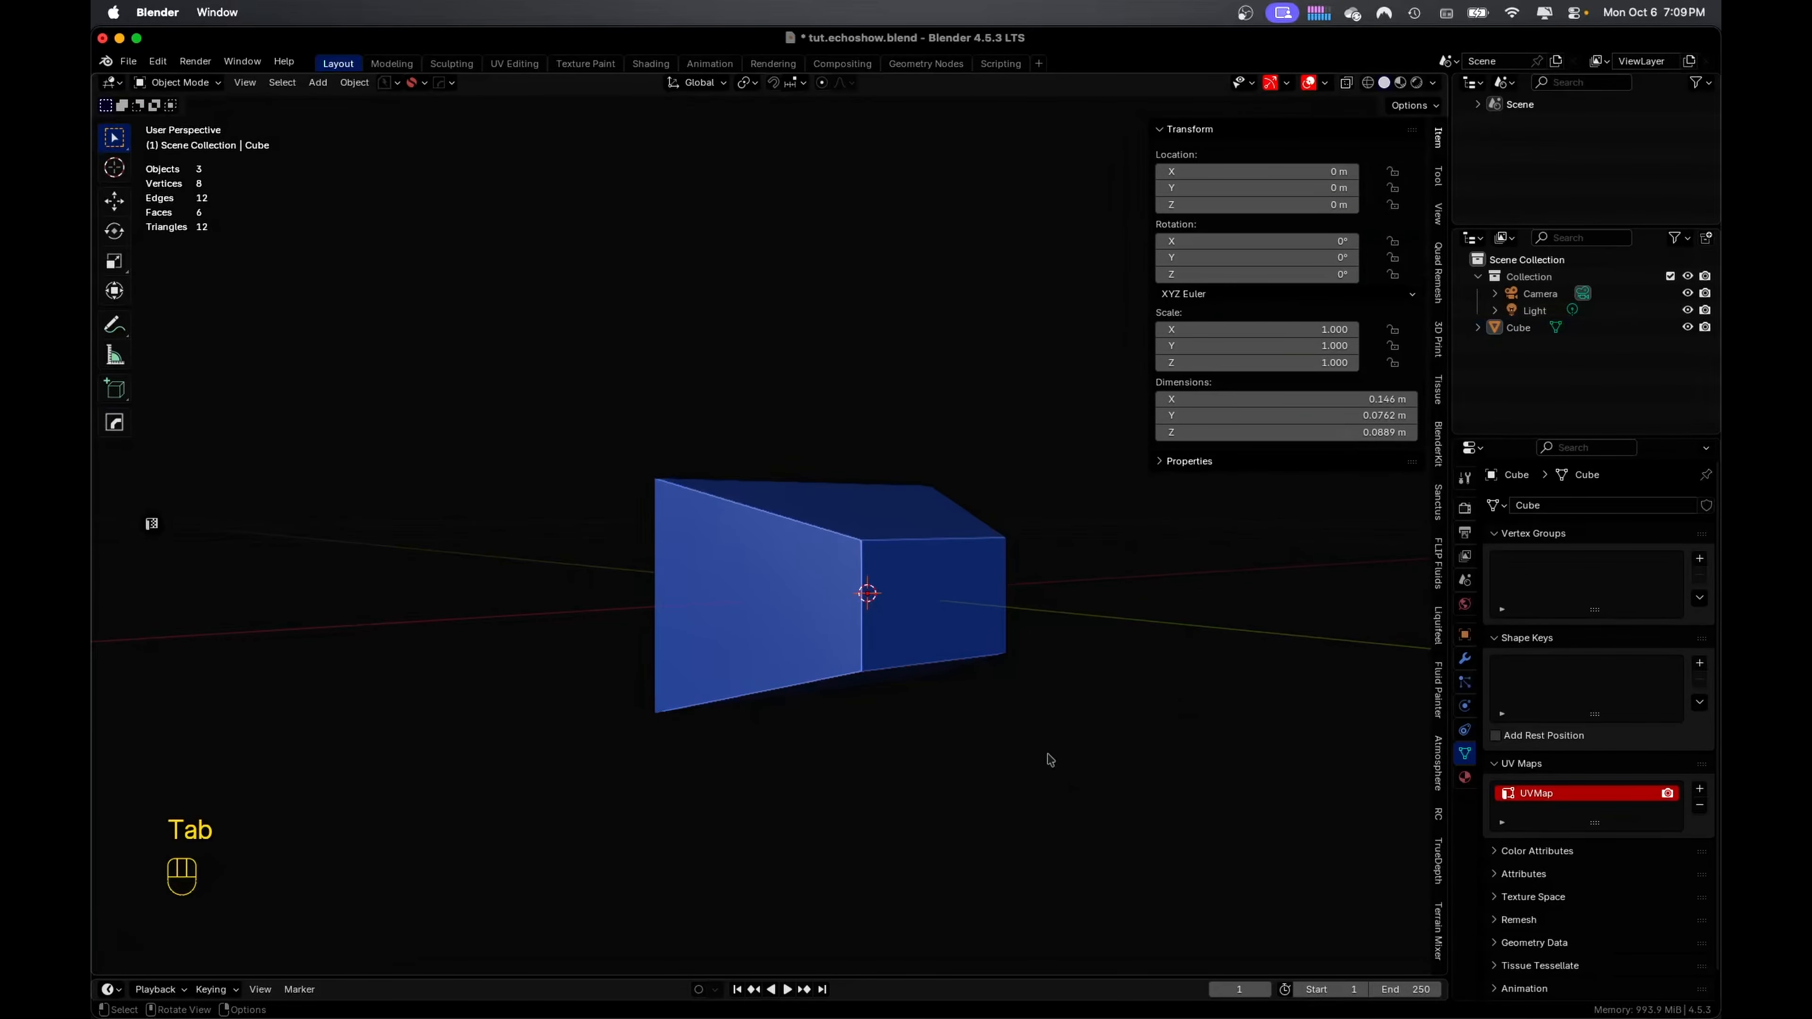
Bevel the four slanted front-to-back edges of the body by about 0.006 m with 2 segments
{"action": "middle_click_drag", "start_coordinate": [1048, 756], "coordinate": [1112, 833]}
{"action": "key", "text": "Tab"}
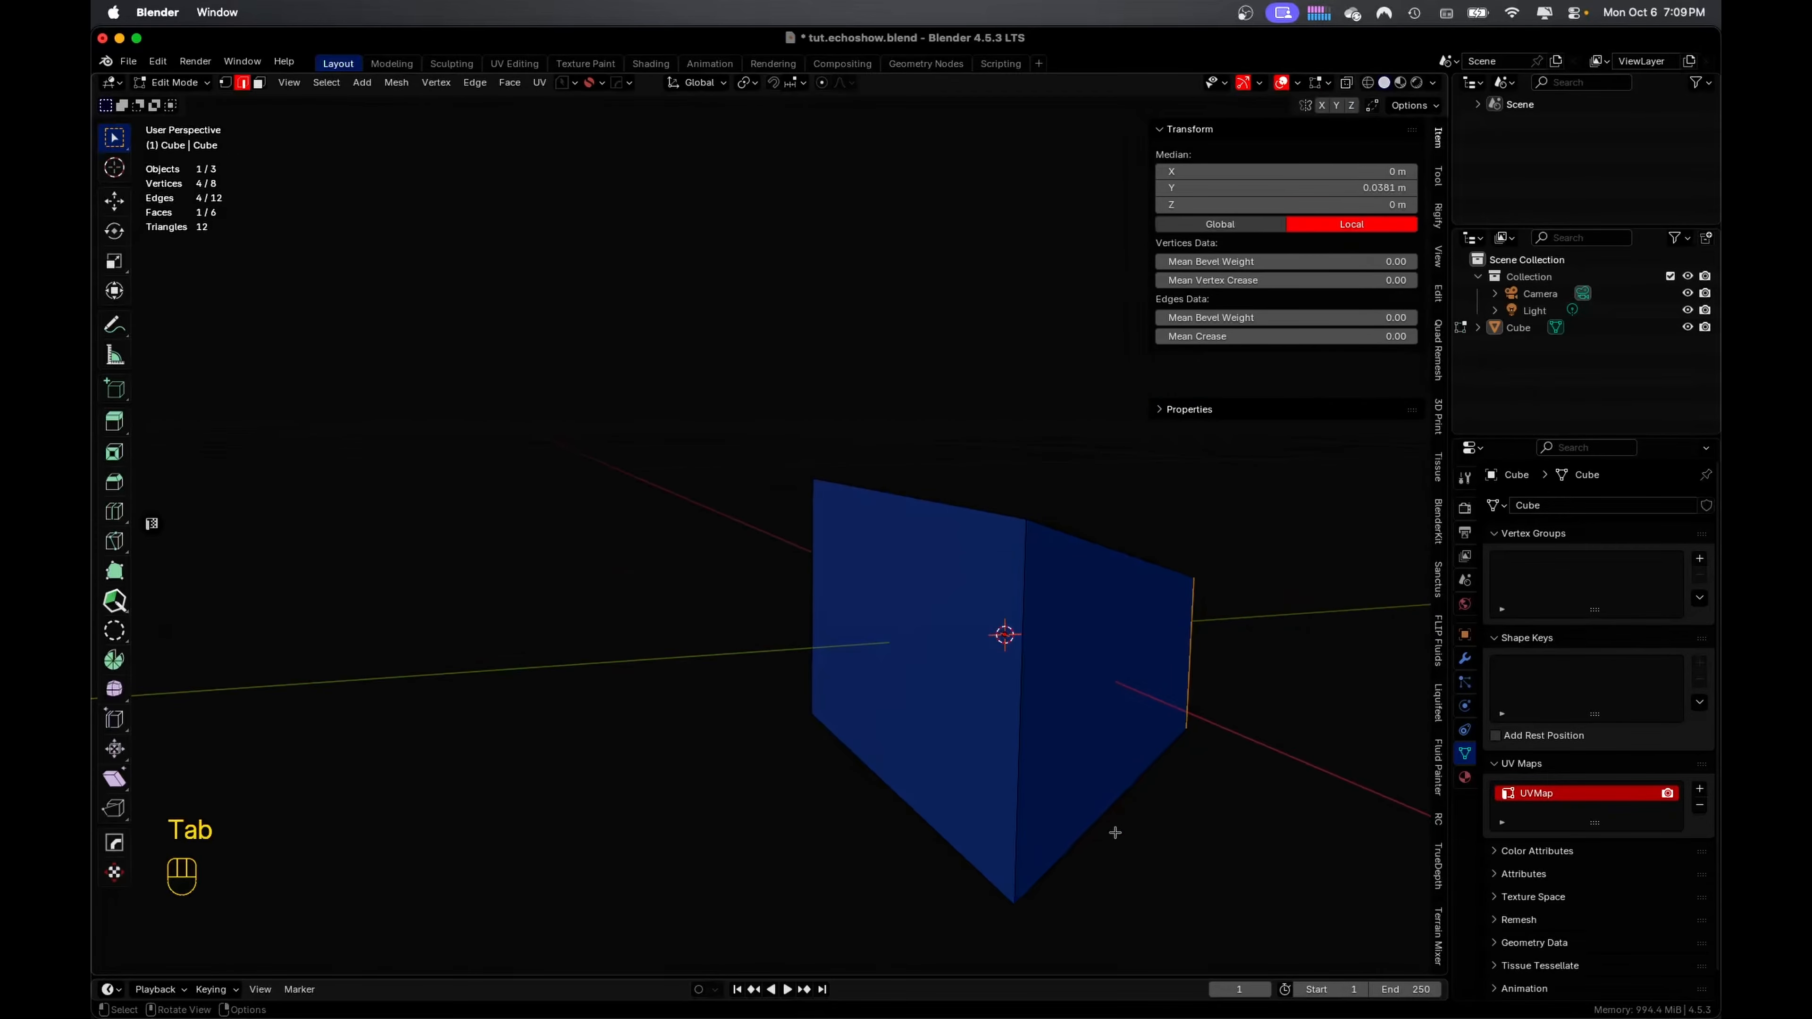
{"action": "left_click", "coordinate": [1102, 551], "text": "shift"}
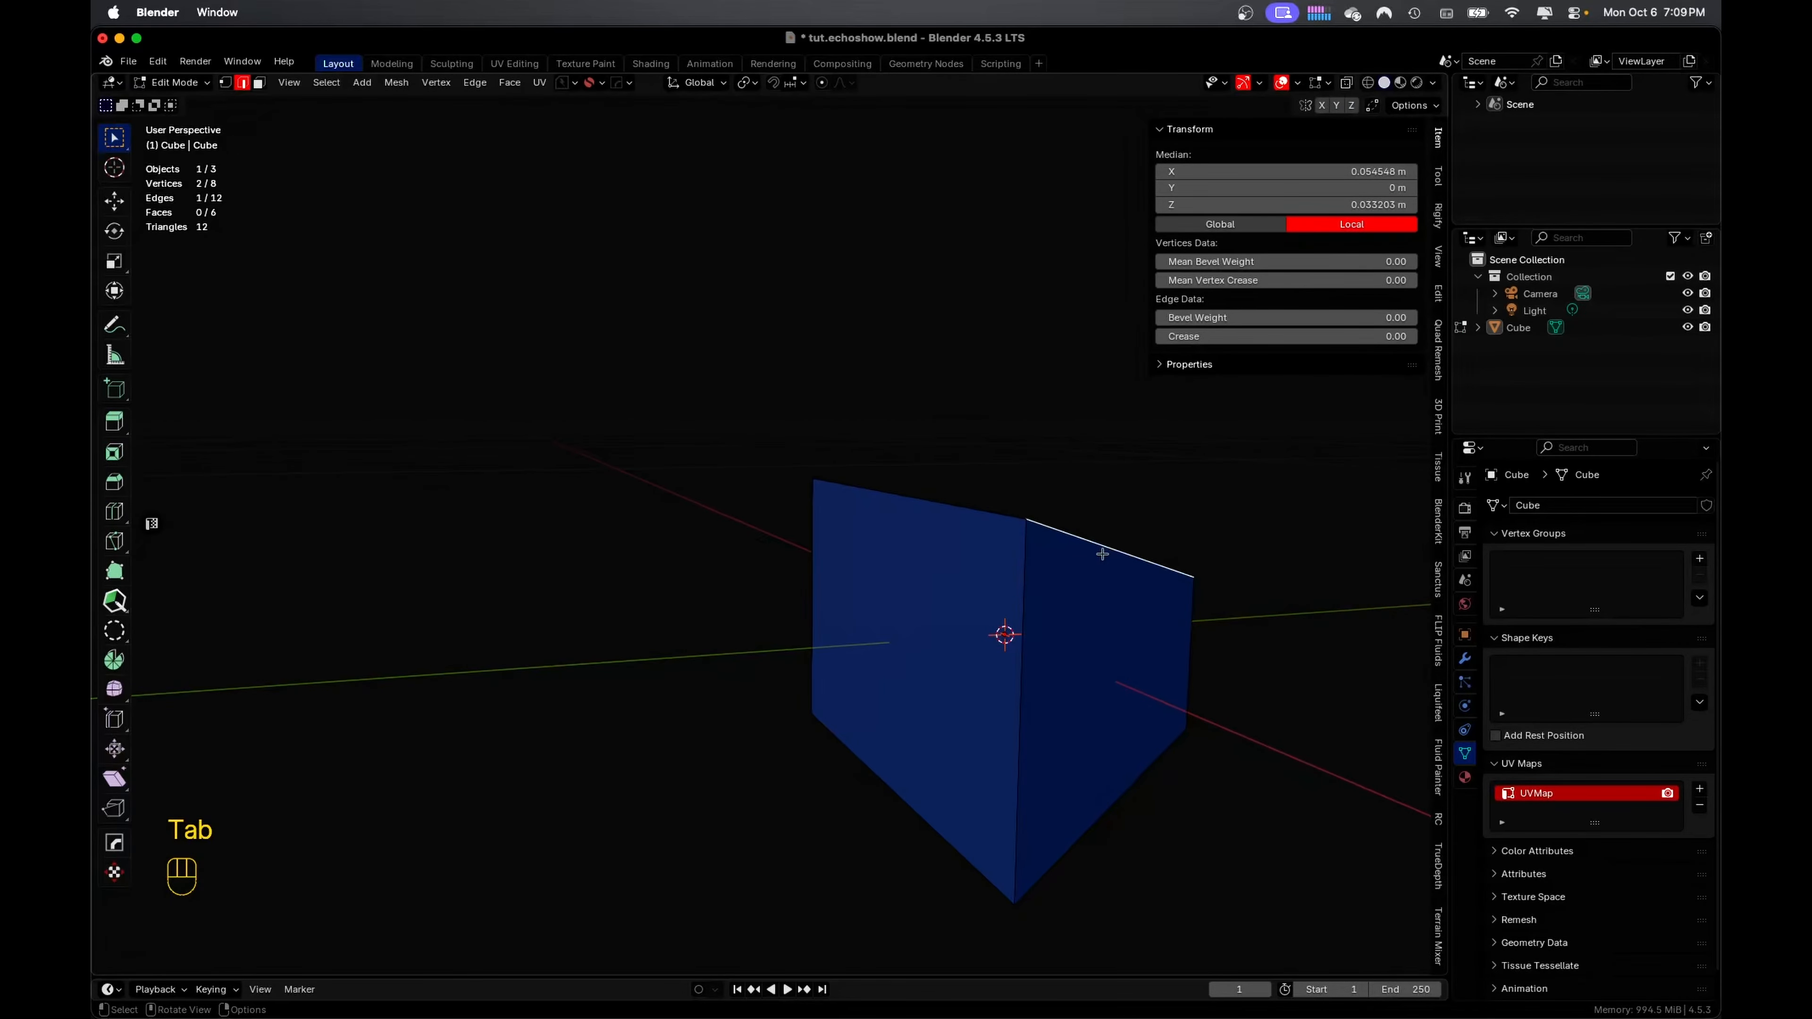
{"action": "left_click", "coordinate": [1098, 794], "text": "shift"}
{"action": "middle_click_drag", "start_coordinate": [1092, 788], "coordinate": [994, 714]}
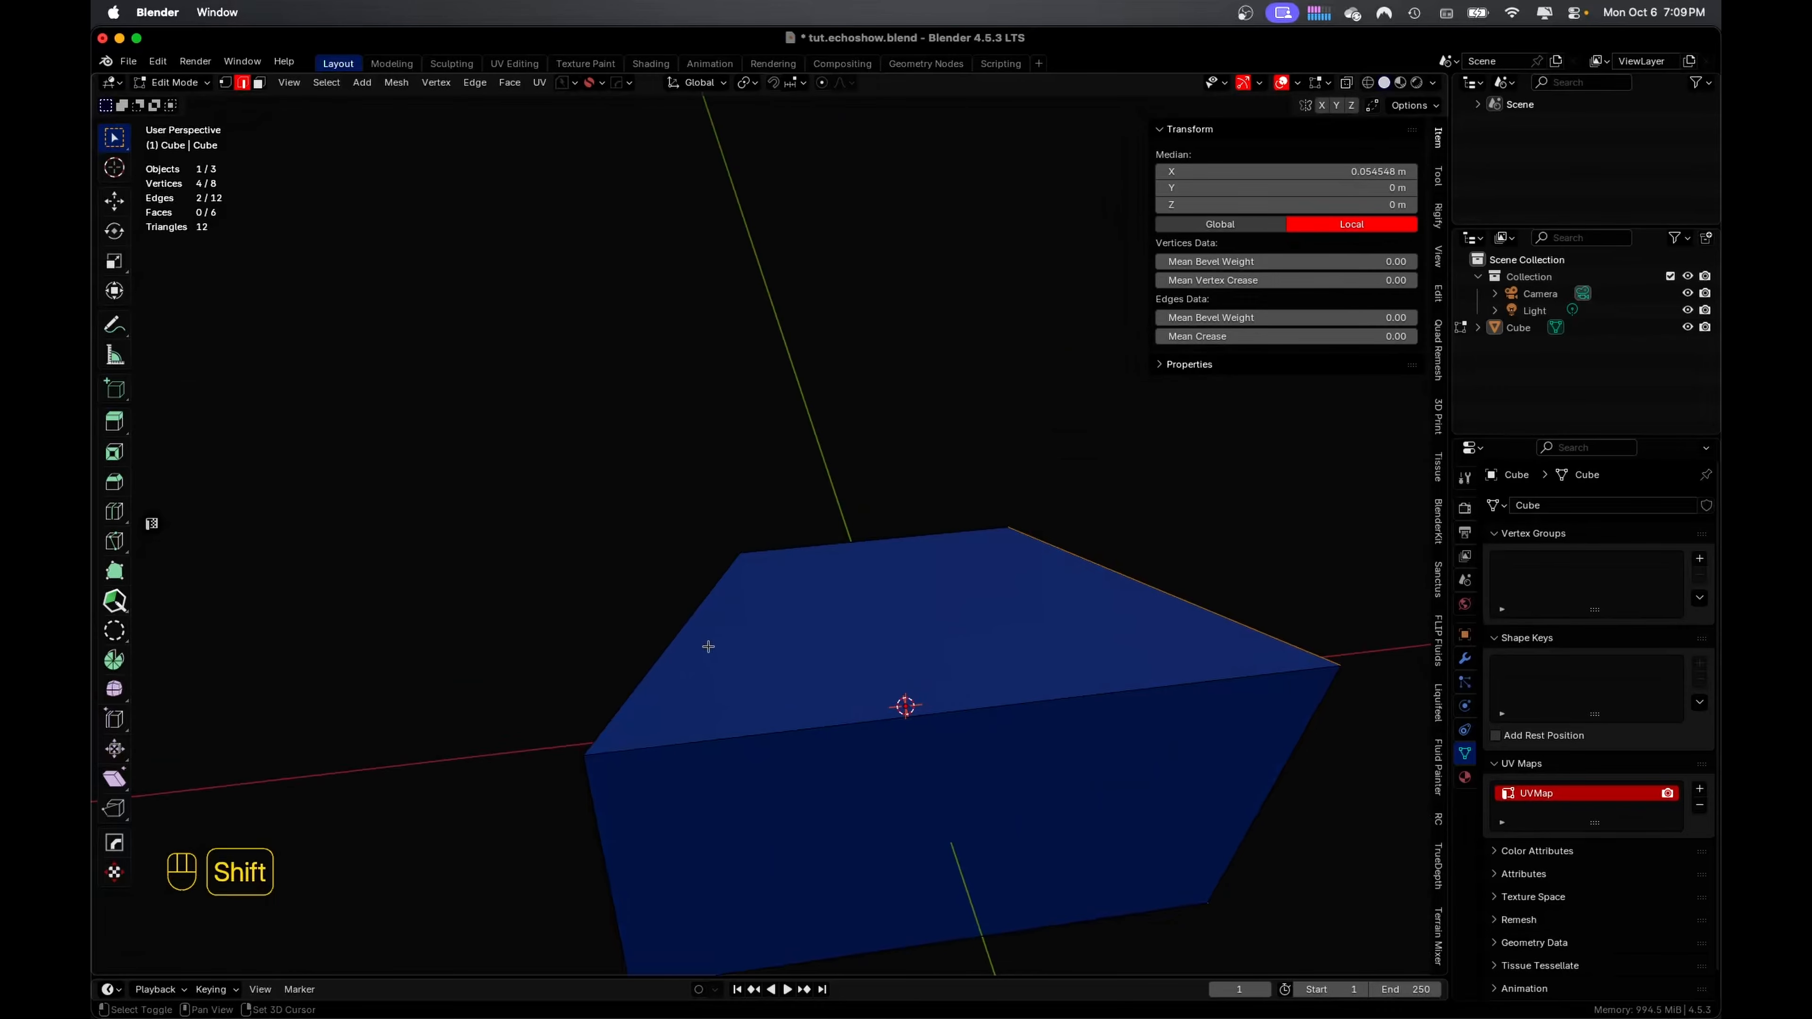
{"action": "left_click", "coordinate": [678, 634], "text": "shift"}
{"action": "middle_click_drag", "start_coordinate": [682, 642], "coordinate": [655, 711]}
{"action": "left_click", "coordinate": [712, 742], "text": "shift"}
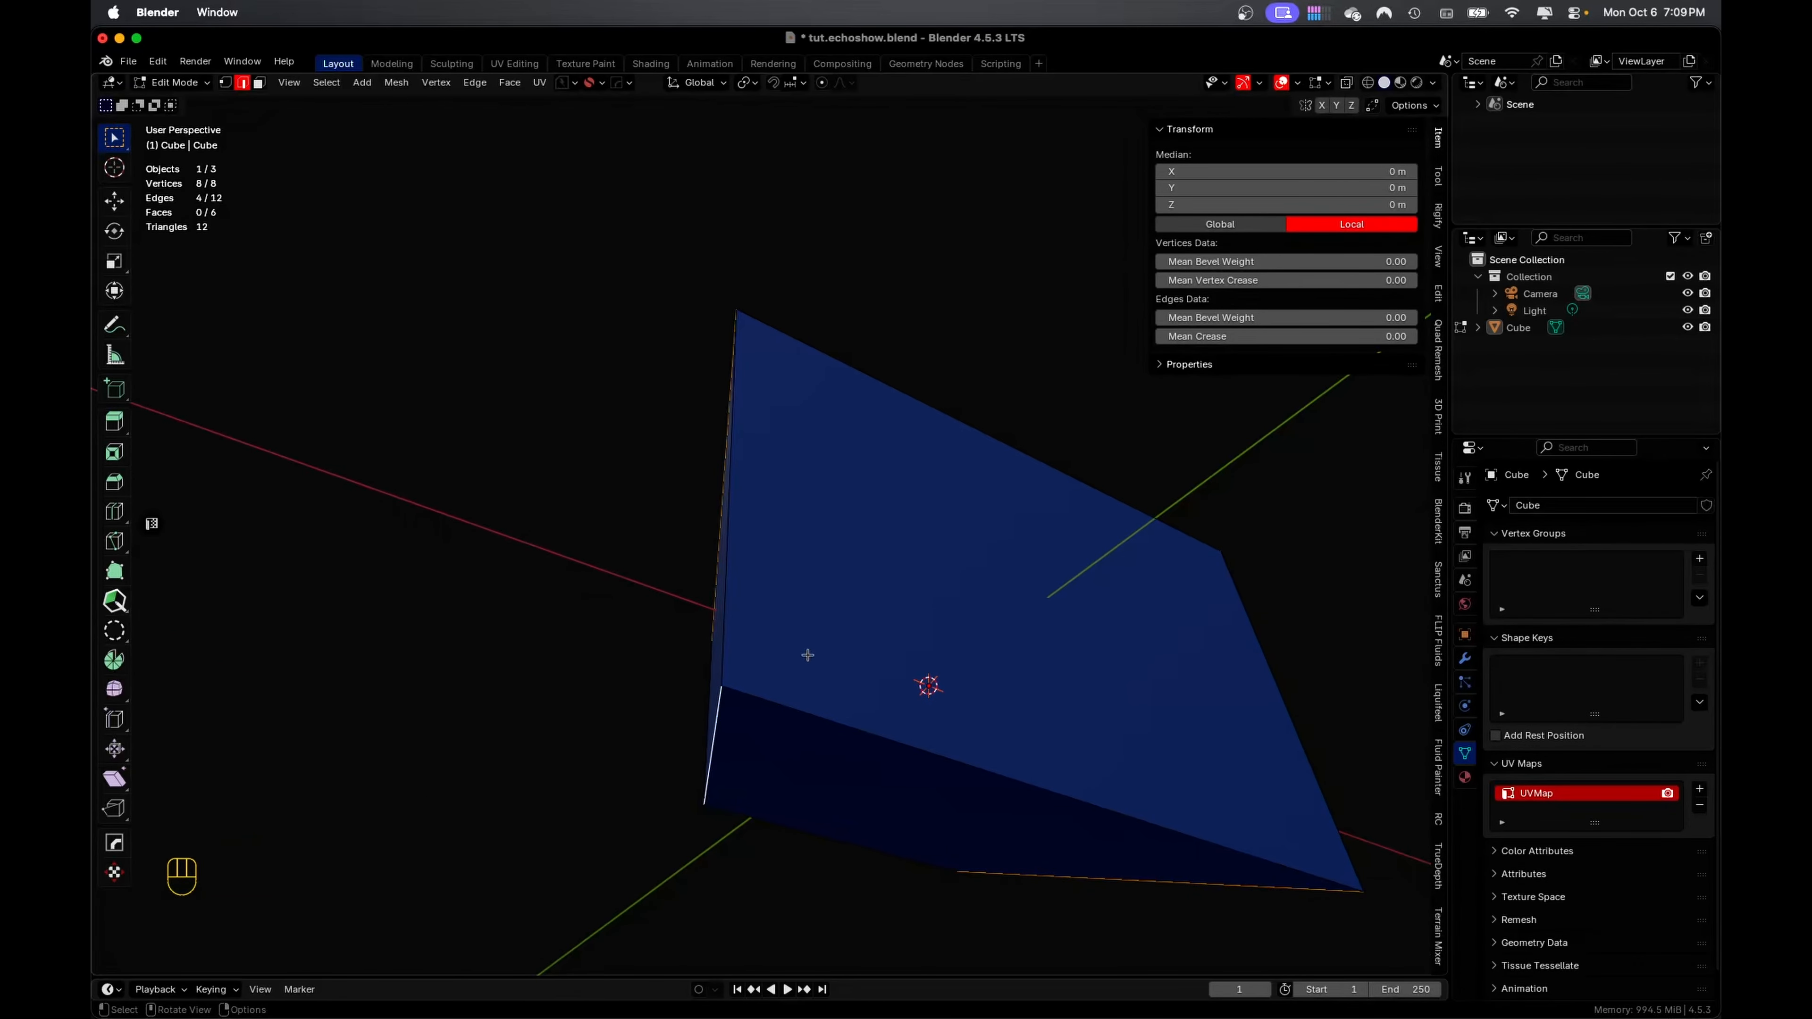
{"action": "key", "text": "KP_1"}
{"action": "middle_click_drag", "start_coordinate": [1037, 656], "coordinate": [906, 688]}
{"action": "key", "text": "ctrl+b"}
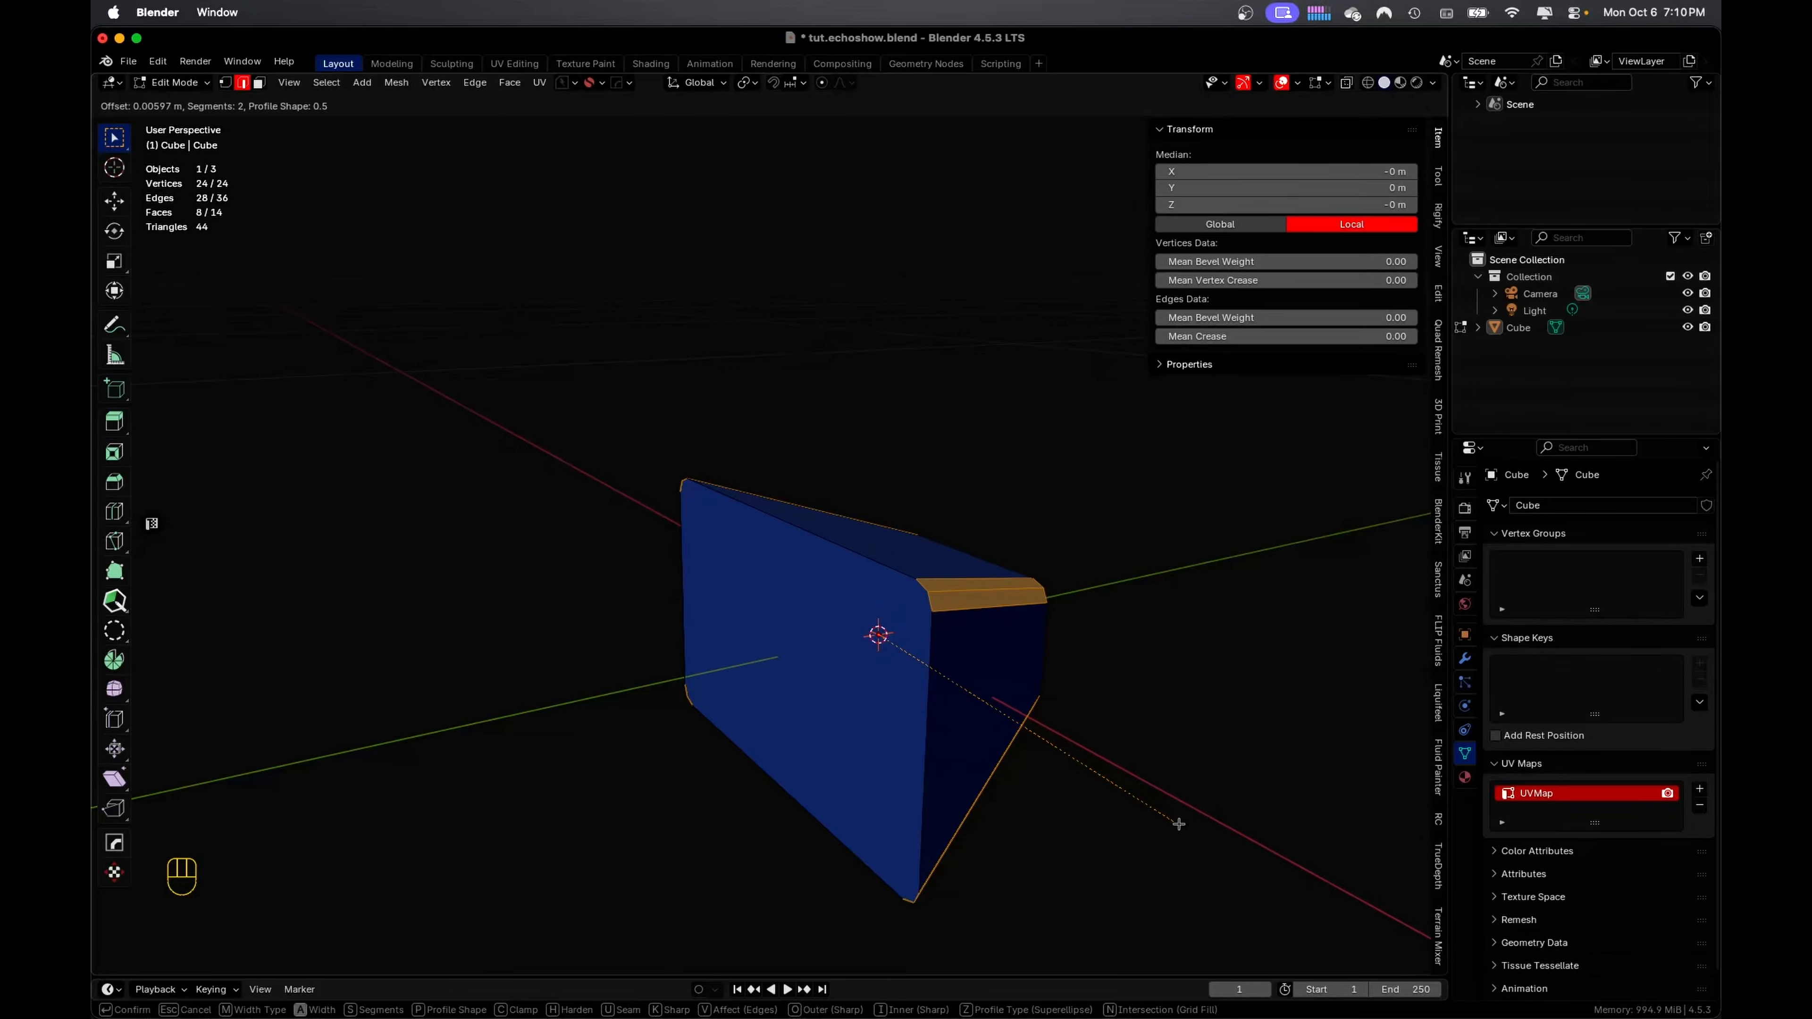
{"action": "left_click", "coordinate": [1177, 823]}
Move the whole mesh up about 0.046 m along Z in the right view so it sits above the ground line
{"action": "middle_click_drag", "start_coordinate": [985, 765], "coordinate": [1044, 753]}
{"action": "key", "text": "Tab"}
{"action": "key", "text": "Tab"}
{"action": "key", "text": "KP_3"}
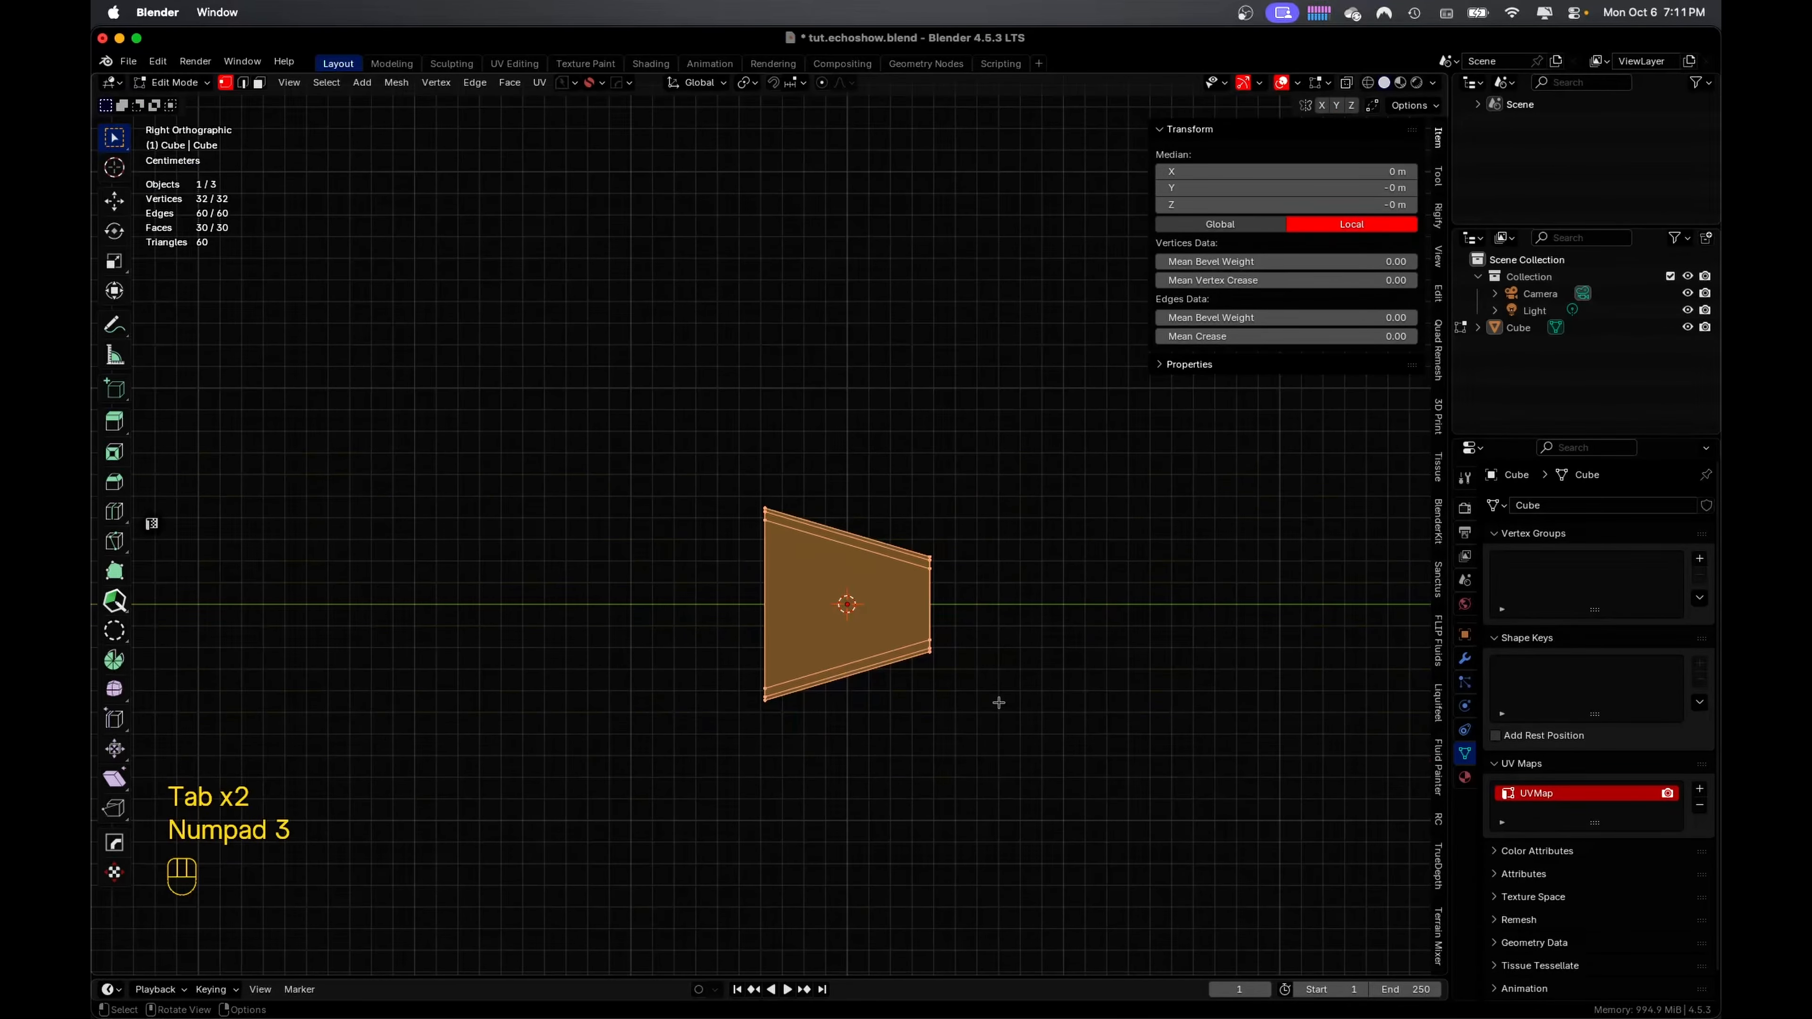
{"action": "key", "text": "g"}
{"action": "key", "text": "z"}
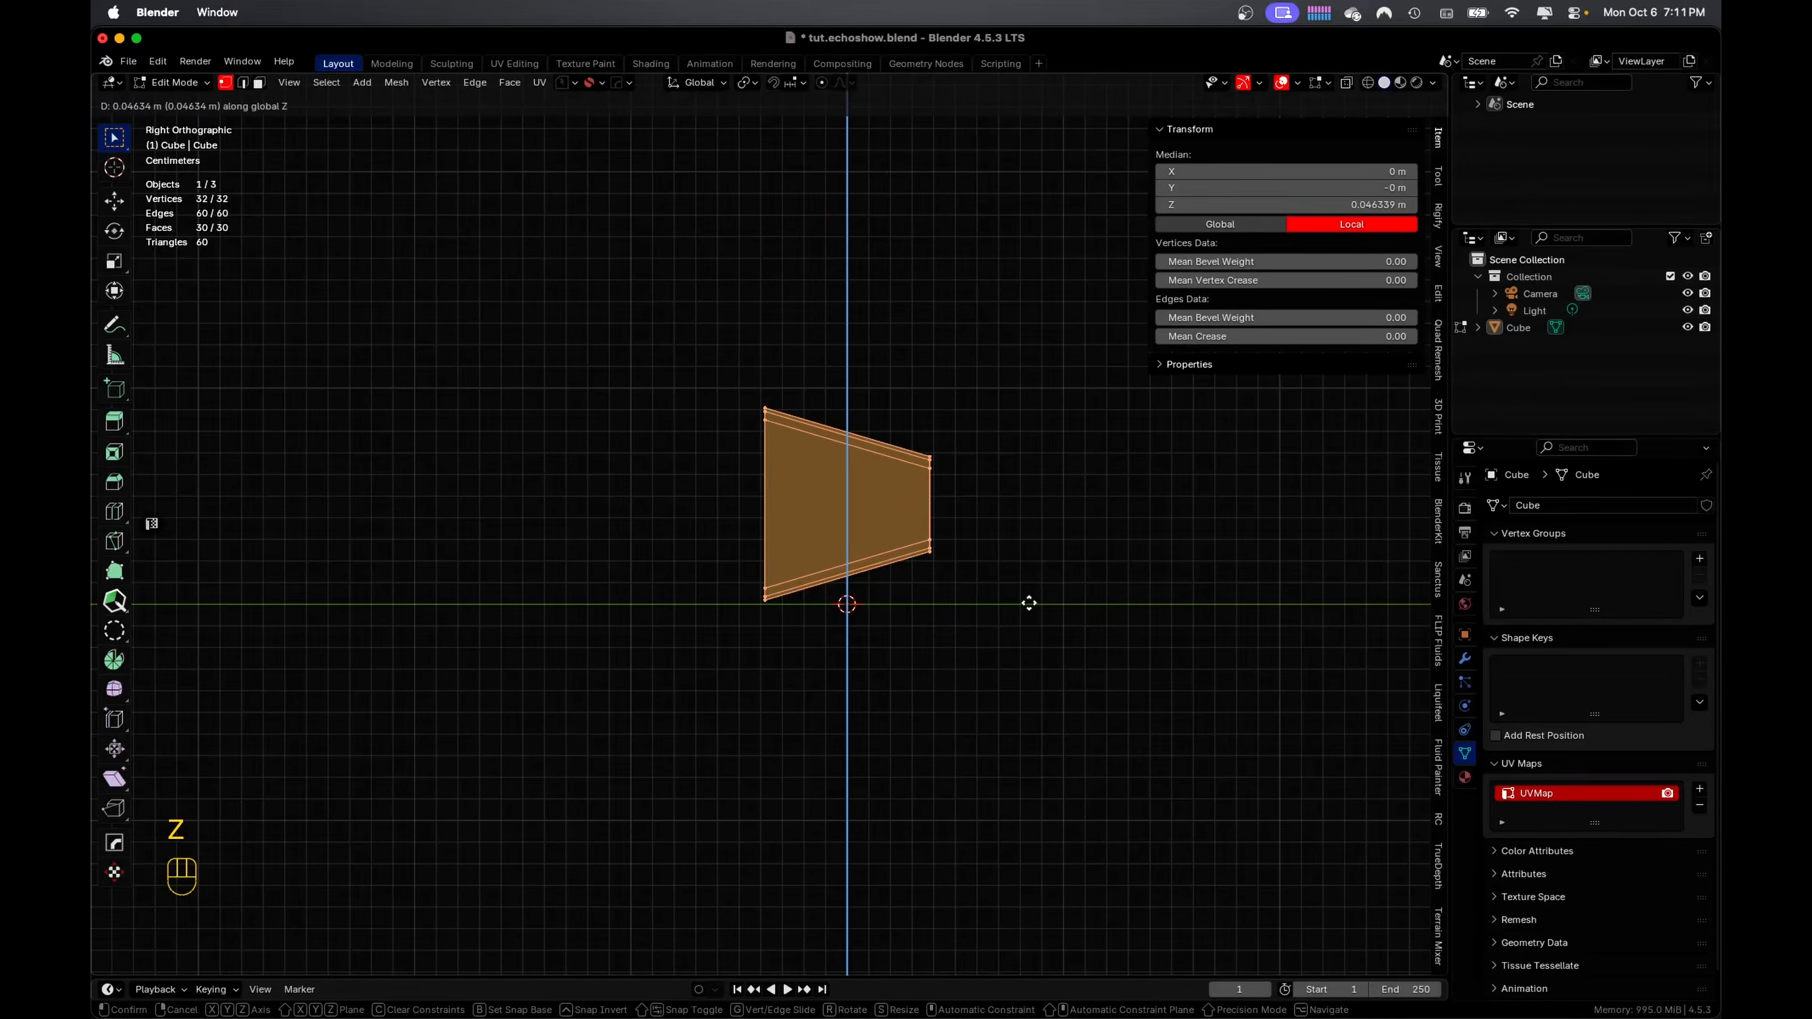
{"action": "left_click", "coordinate": [1028, 603]}
Place the 3D cursor at the lower front edge and rotate the whole mesh 16.4° around it so the base lies level
{"action": "key", "text": "2"}
{"action": "key", "text": "a"}
{"action": "key", "text": "a"}
{"action": "scroll", "coordinate": [937, 468], "scroll_direction": "up", "scroll_amount": 4}
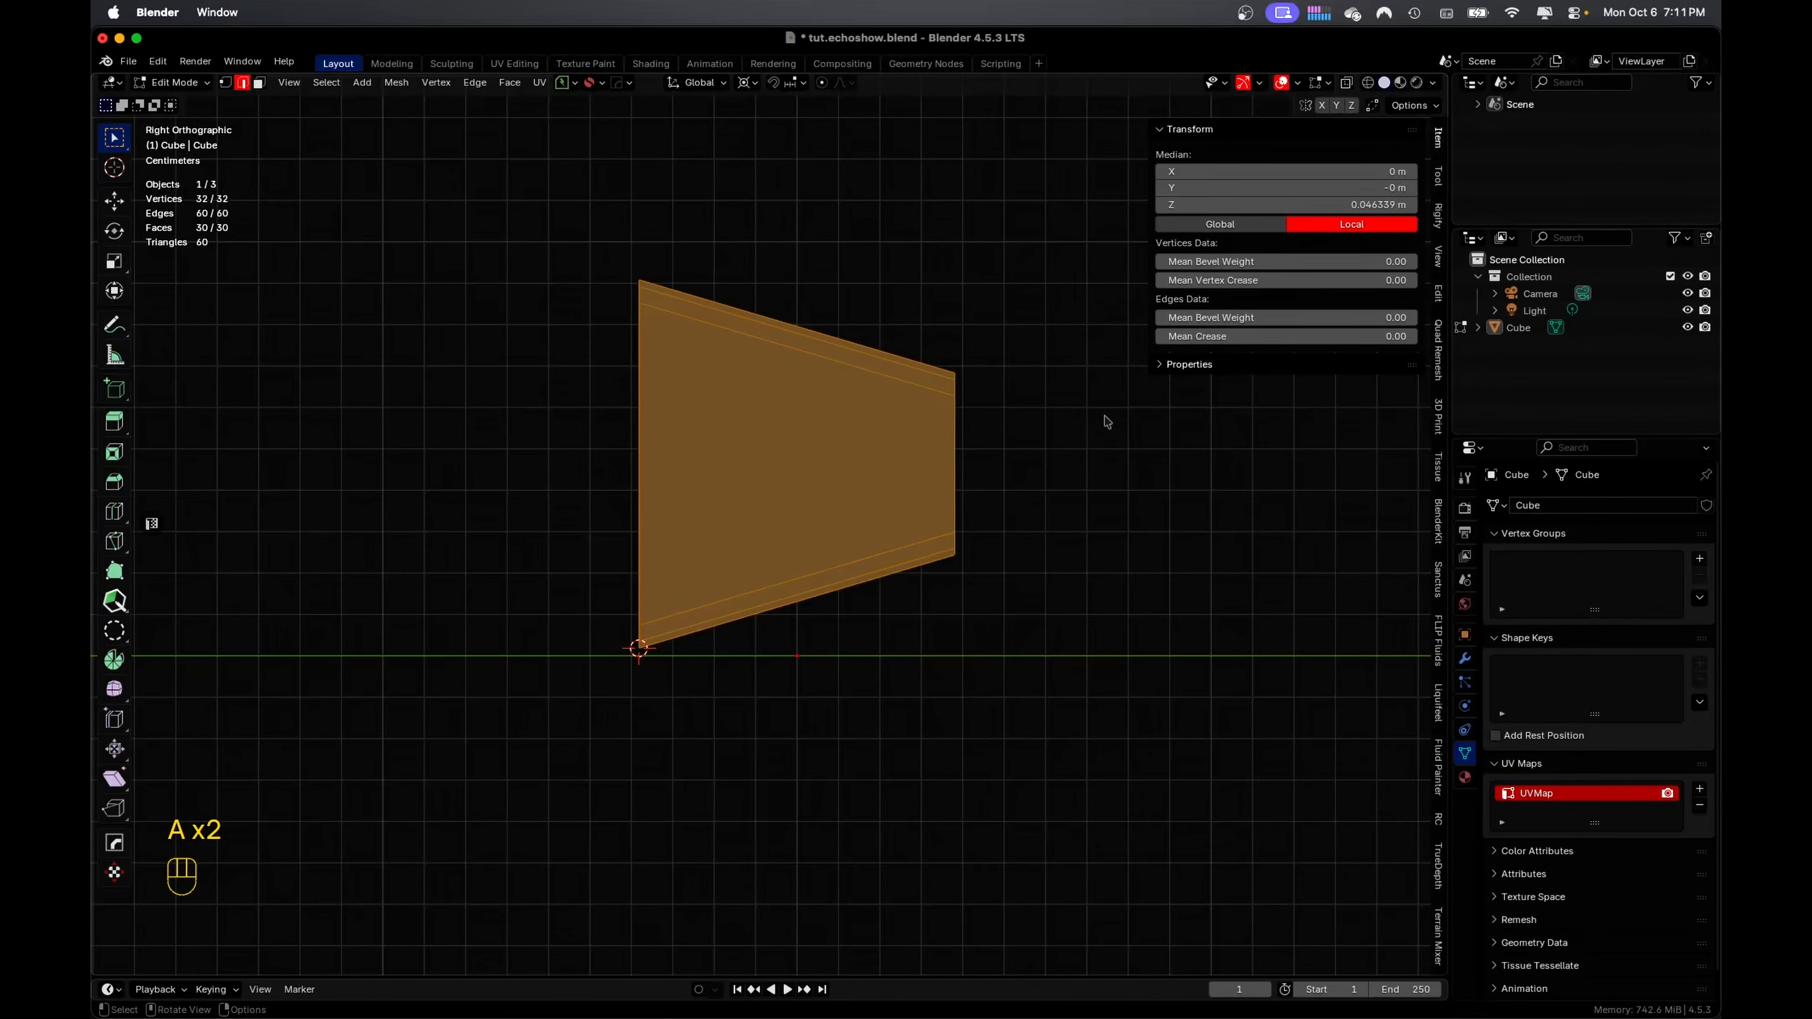
{"action": "key", "text": "r"}
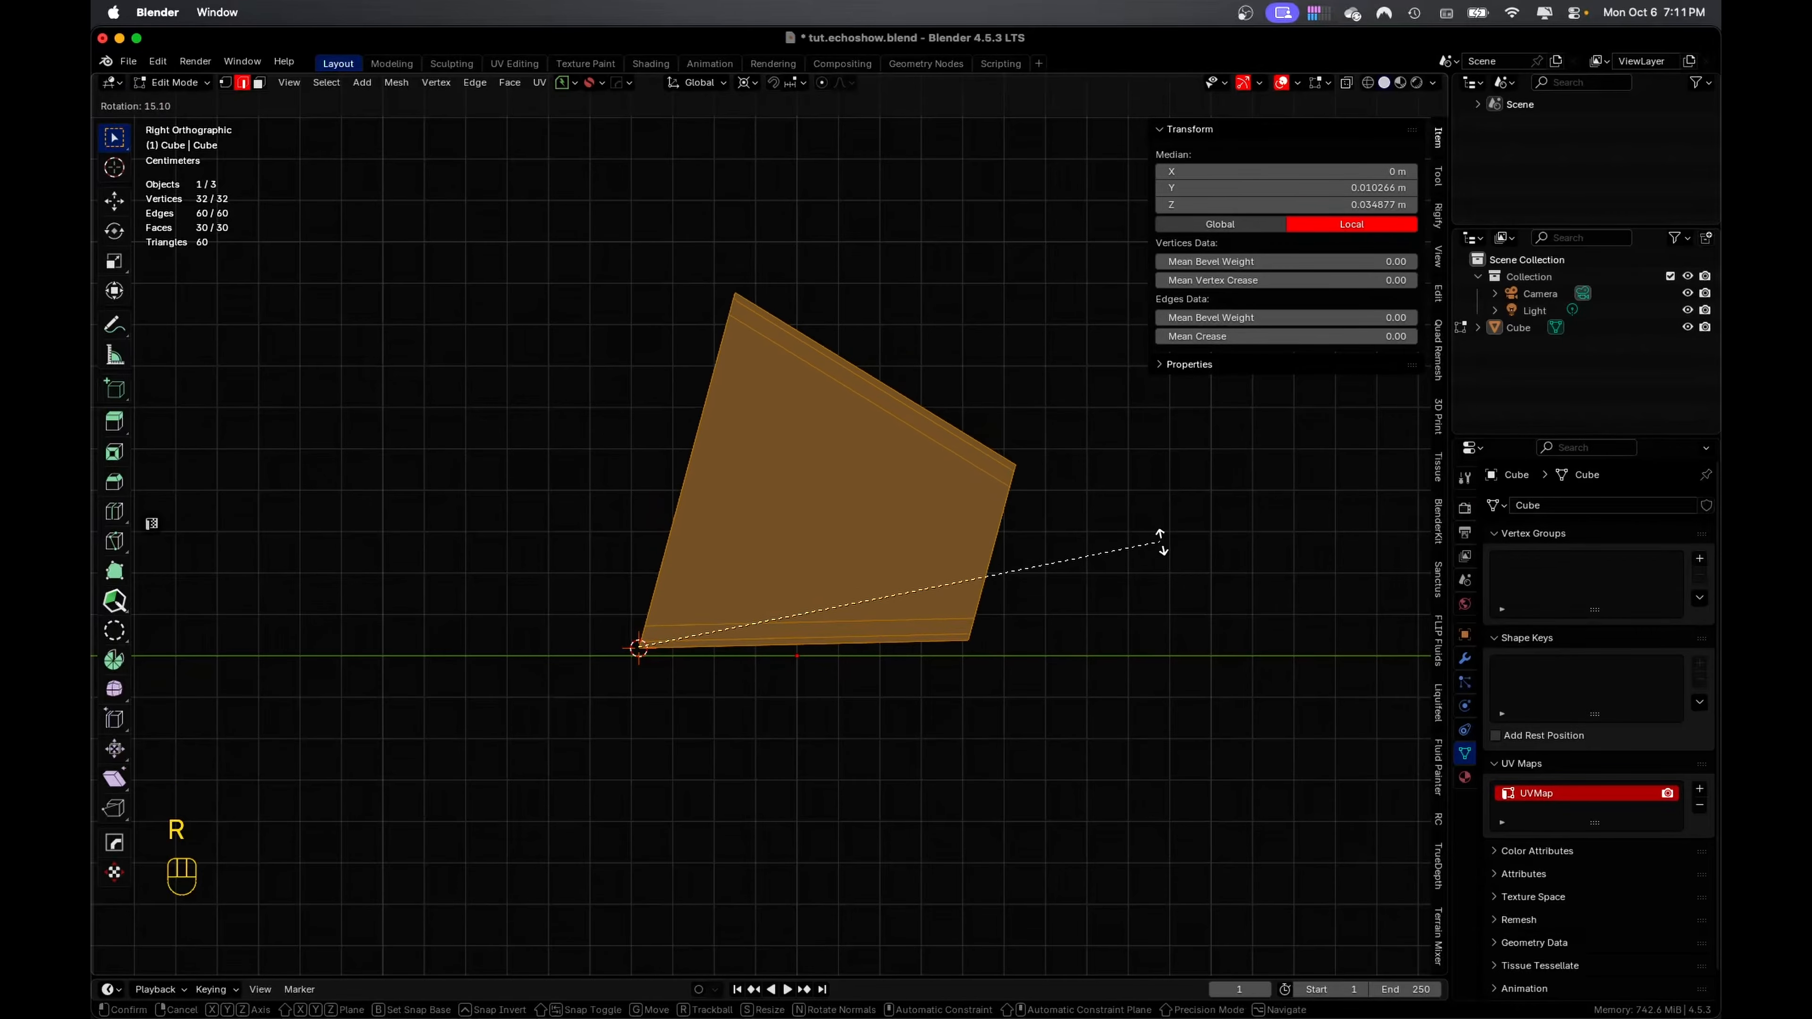
{"action": "left_click", "coordinate": [1169, 555]}
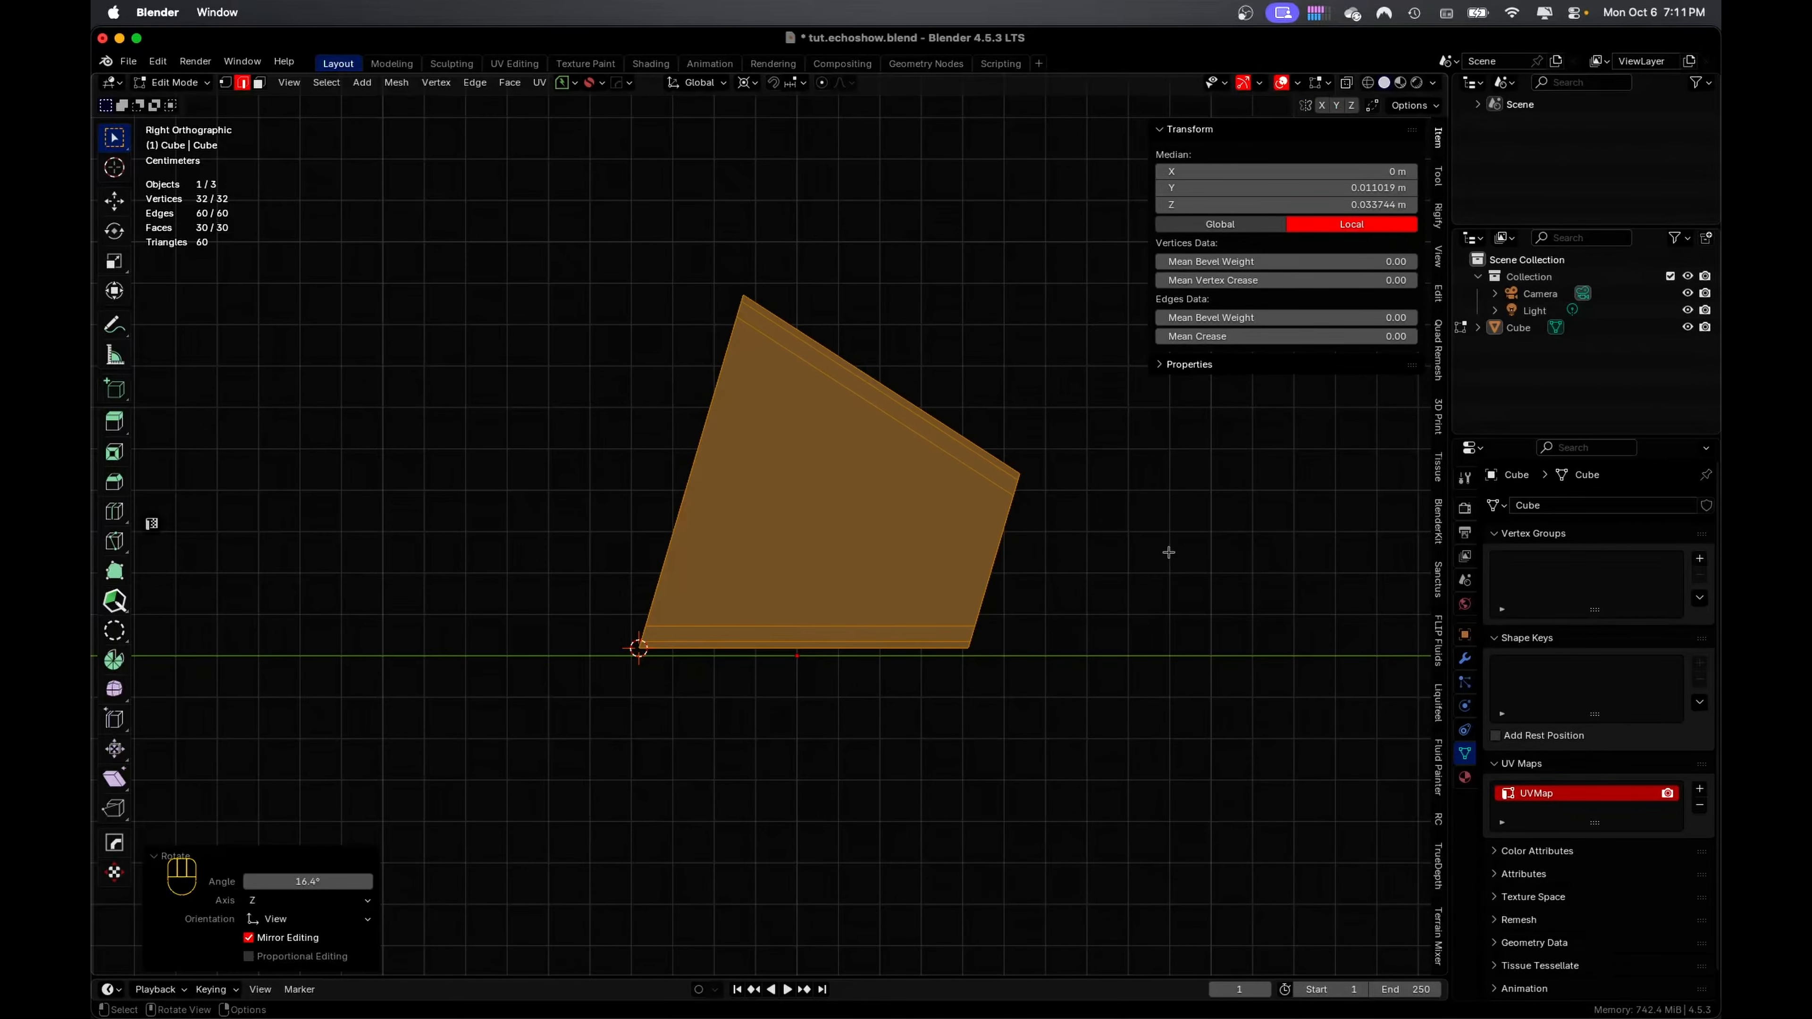
{"action": "key", "text": "period"}
{"action": "left_click", "coordinate": [1152, 467]}
Lower the whole mesh about 0.0013 m along Z to rest on the ground line
{"action": "key", "text": "Tab"}
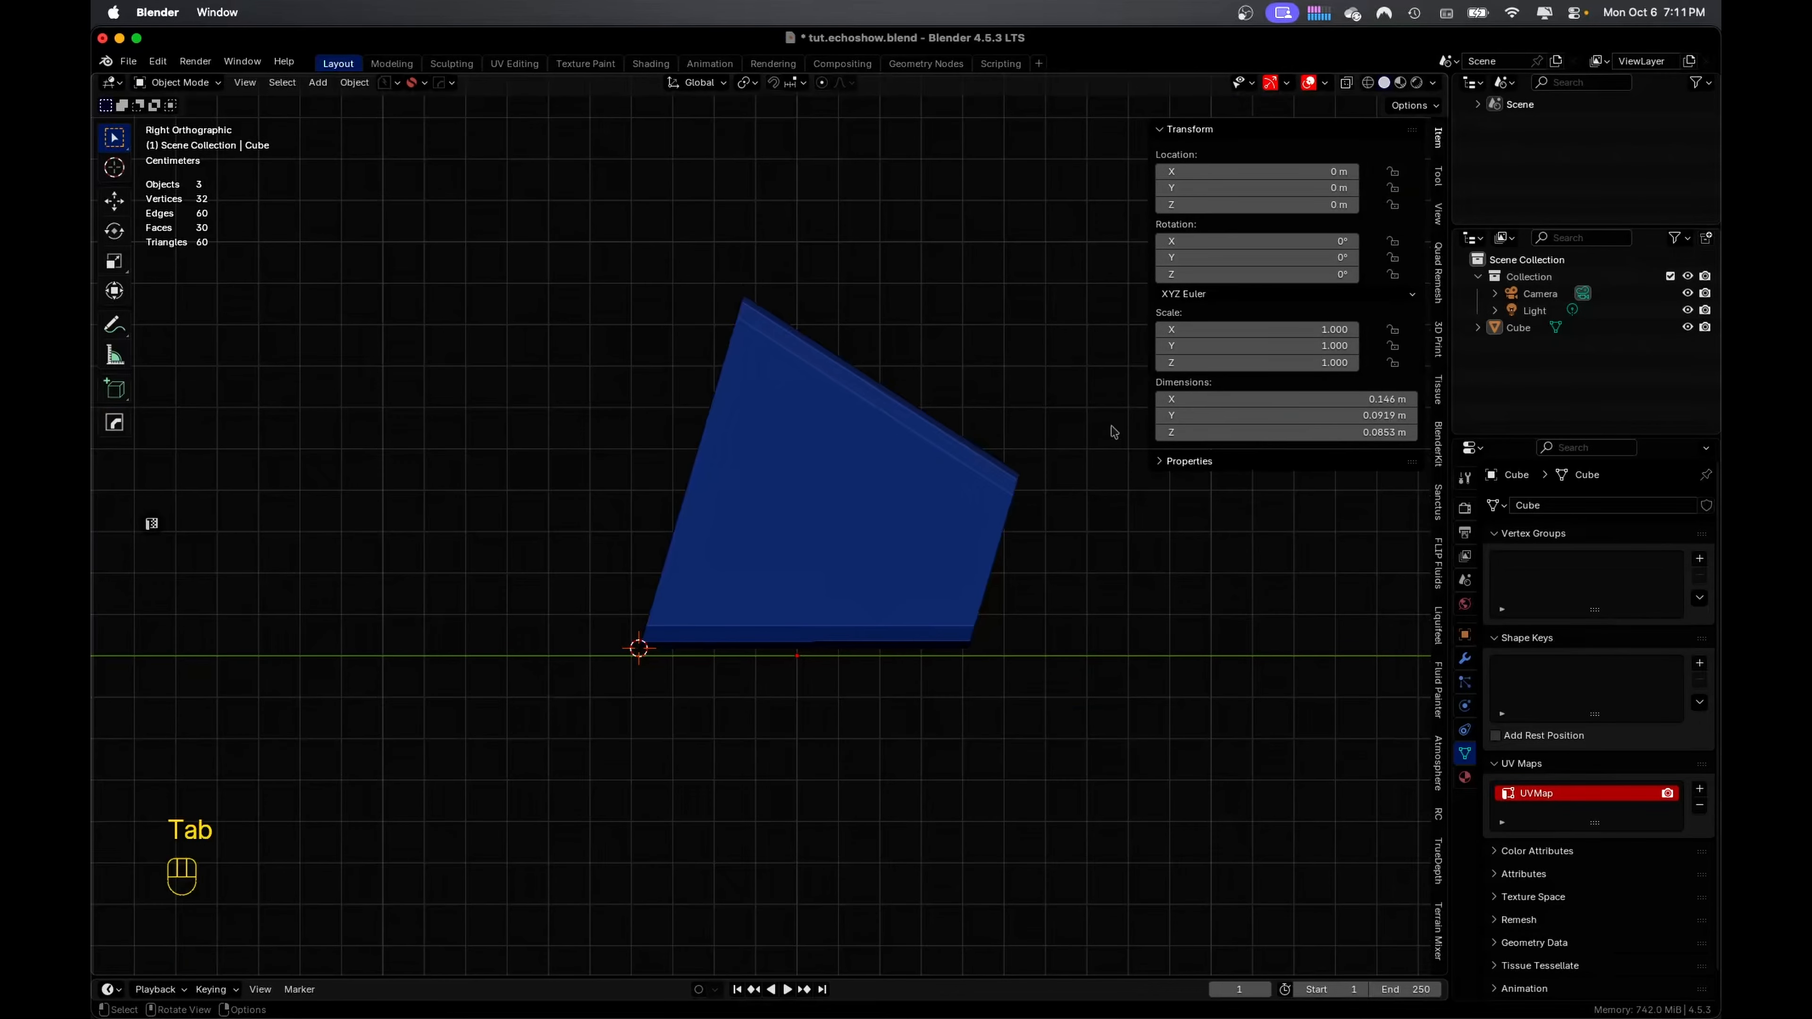
{"action": "key", "text": "Tab"}
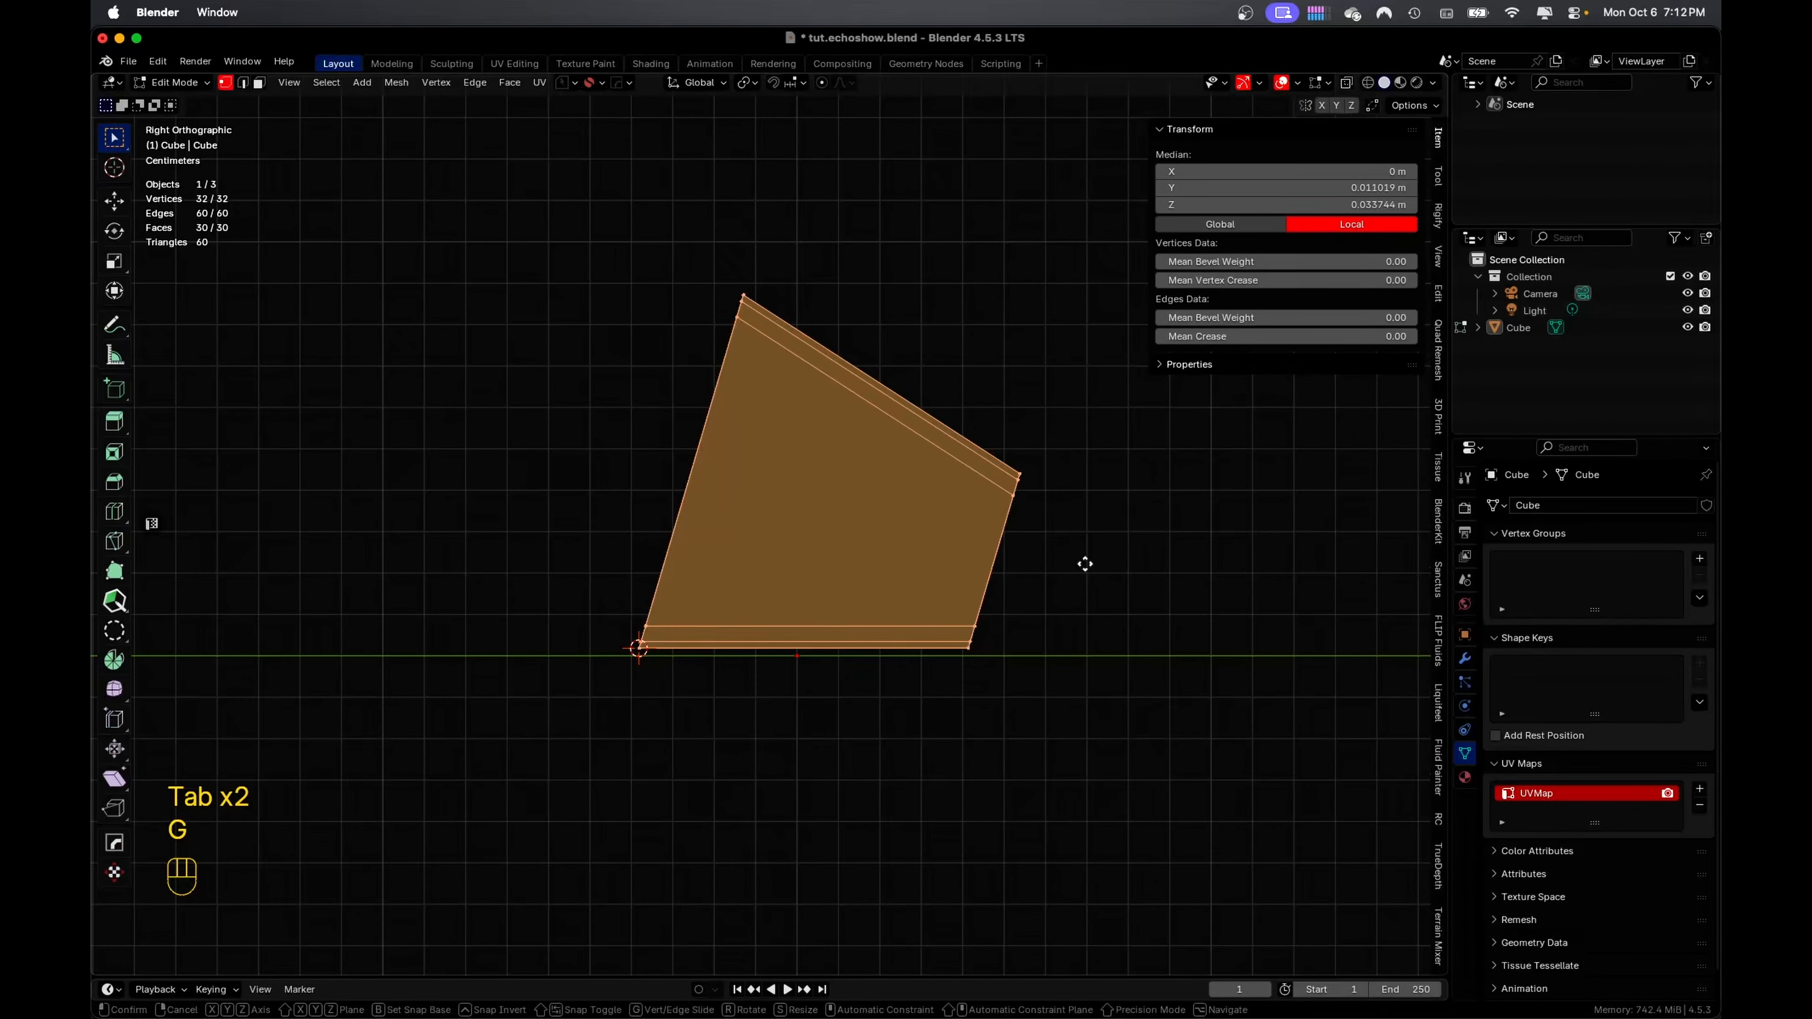
{"action": "key", "text": "g"}
{"action": "key", "text": "z"}
{"action": "key", "text": "shift"}
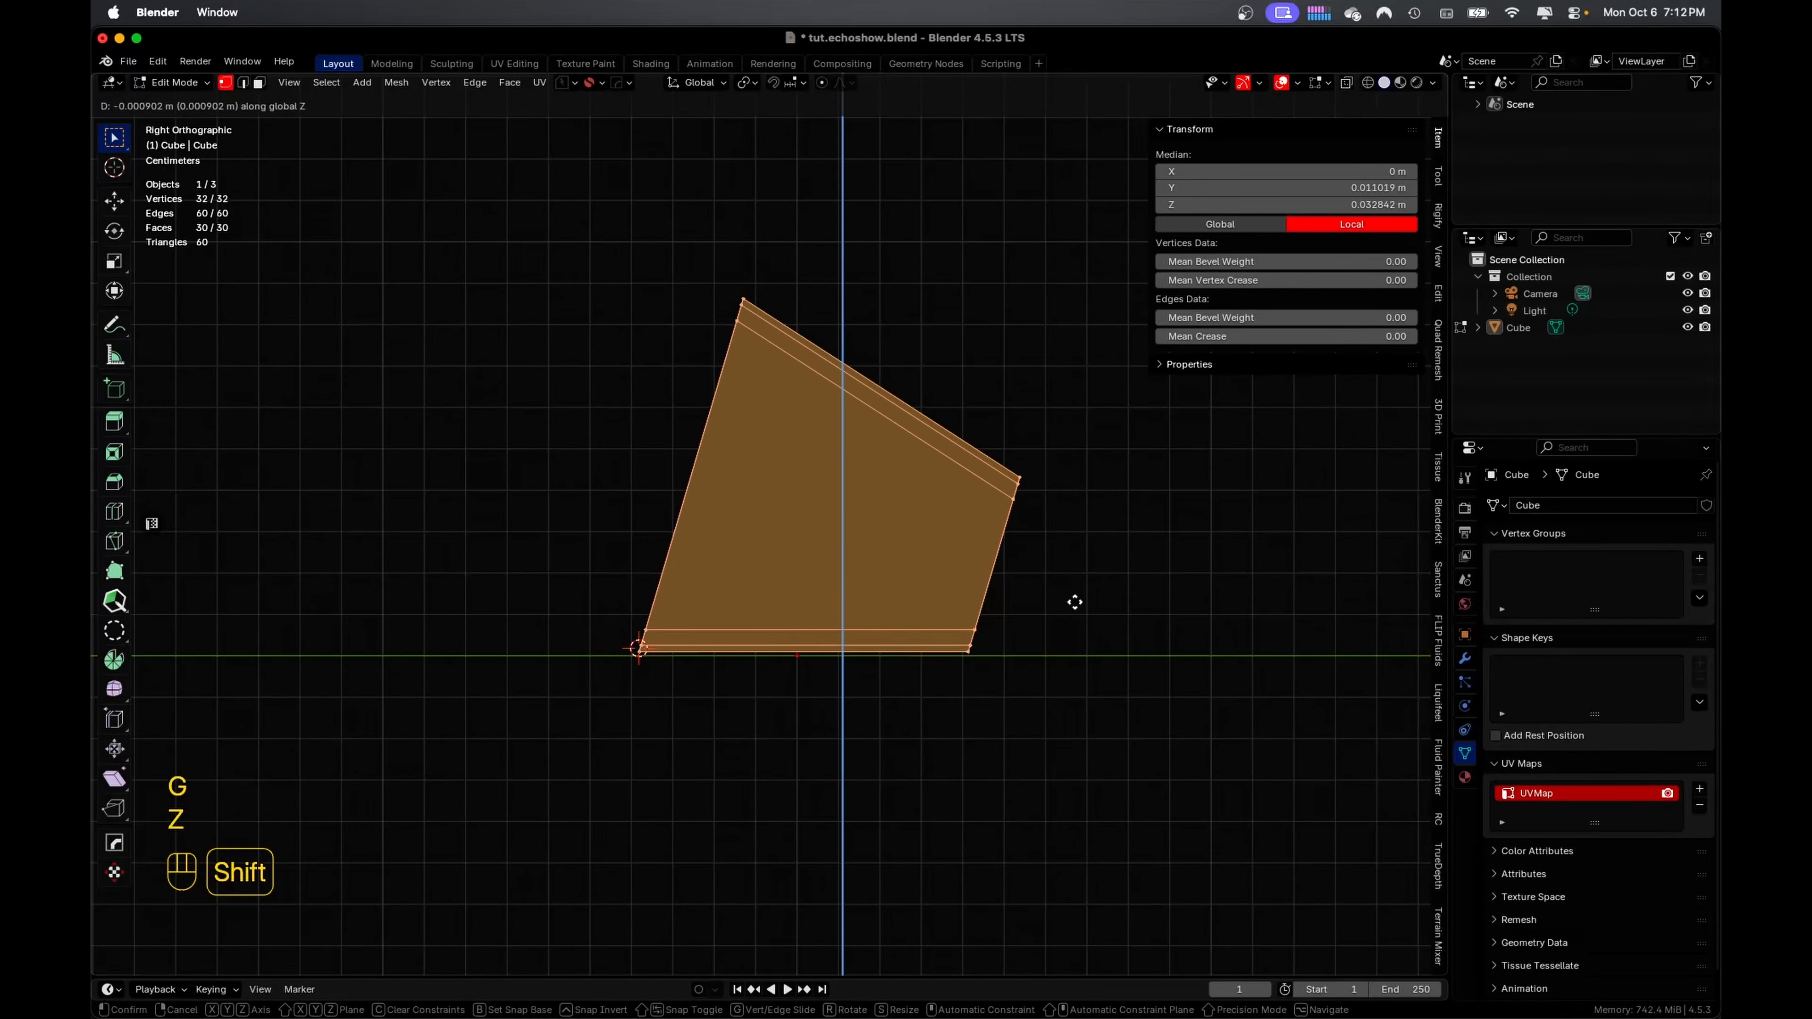
{"action": "left_click", "coordinate": [1073, 618]}
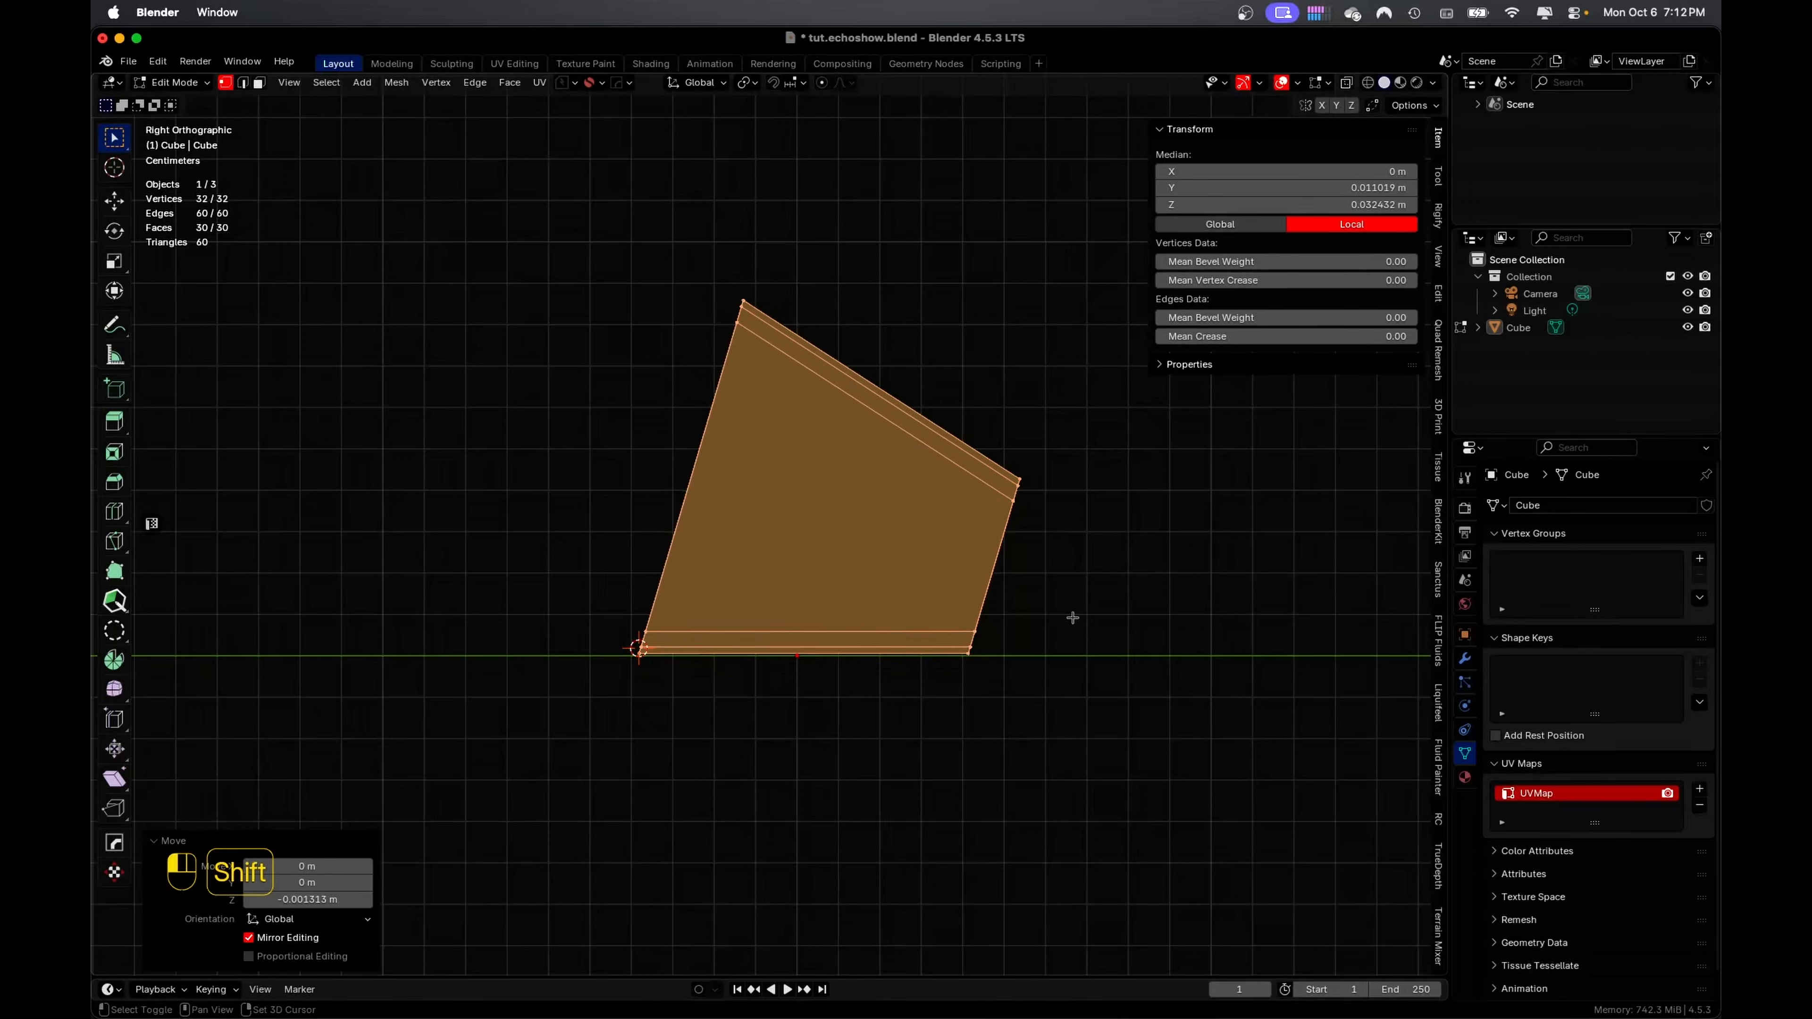
Snap the 3D cursor to the world origin and return to Object Mode
{"action": "key", "text": "shift+s"}
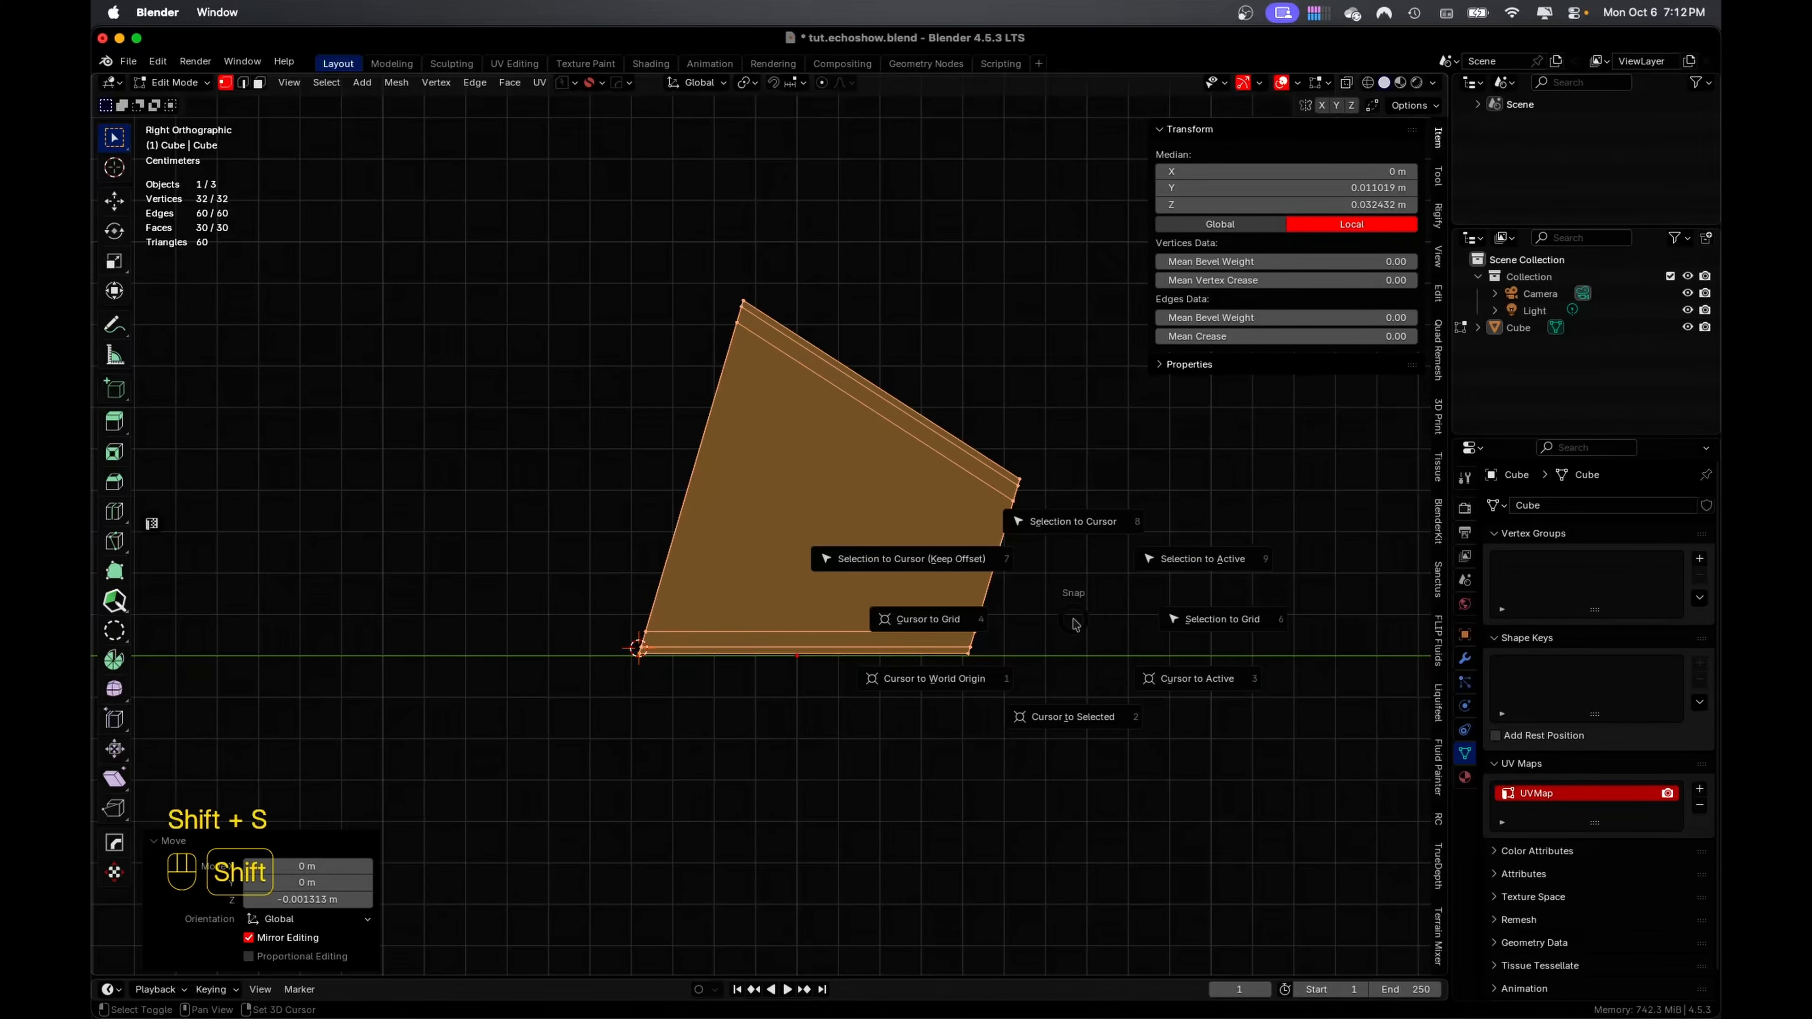
{"action": "left_click", "coordinate": [946, 676]}
{"action": "key", "text": "Tab"}
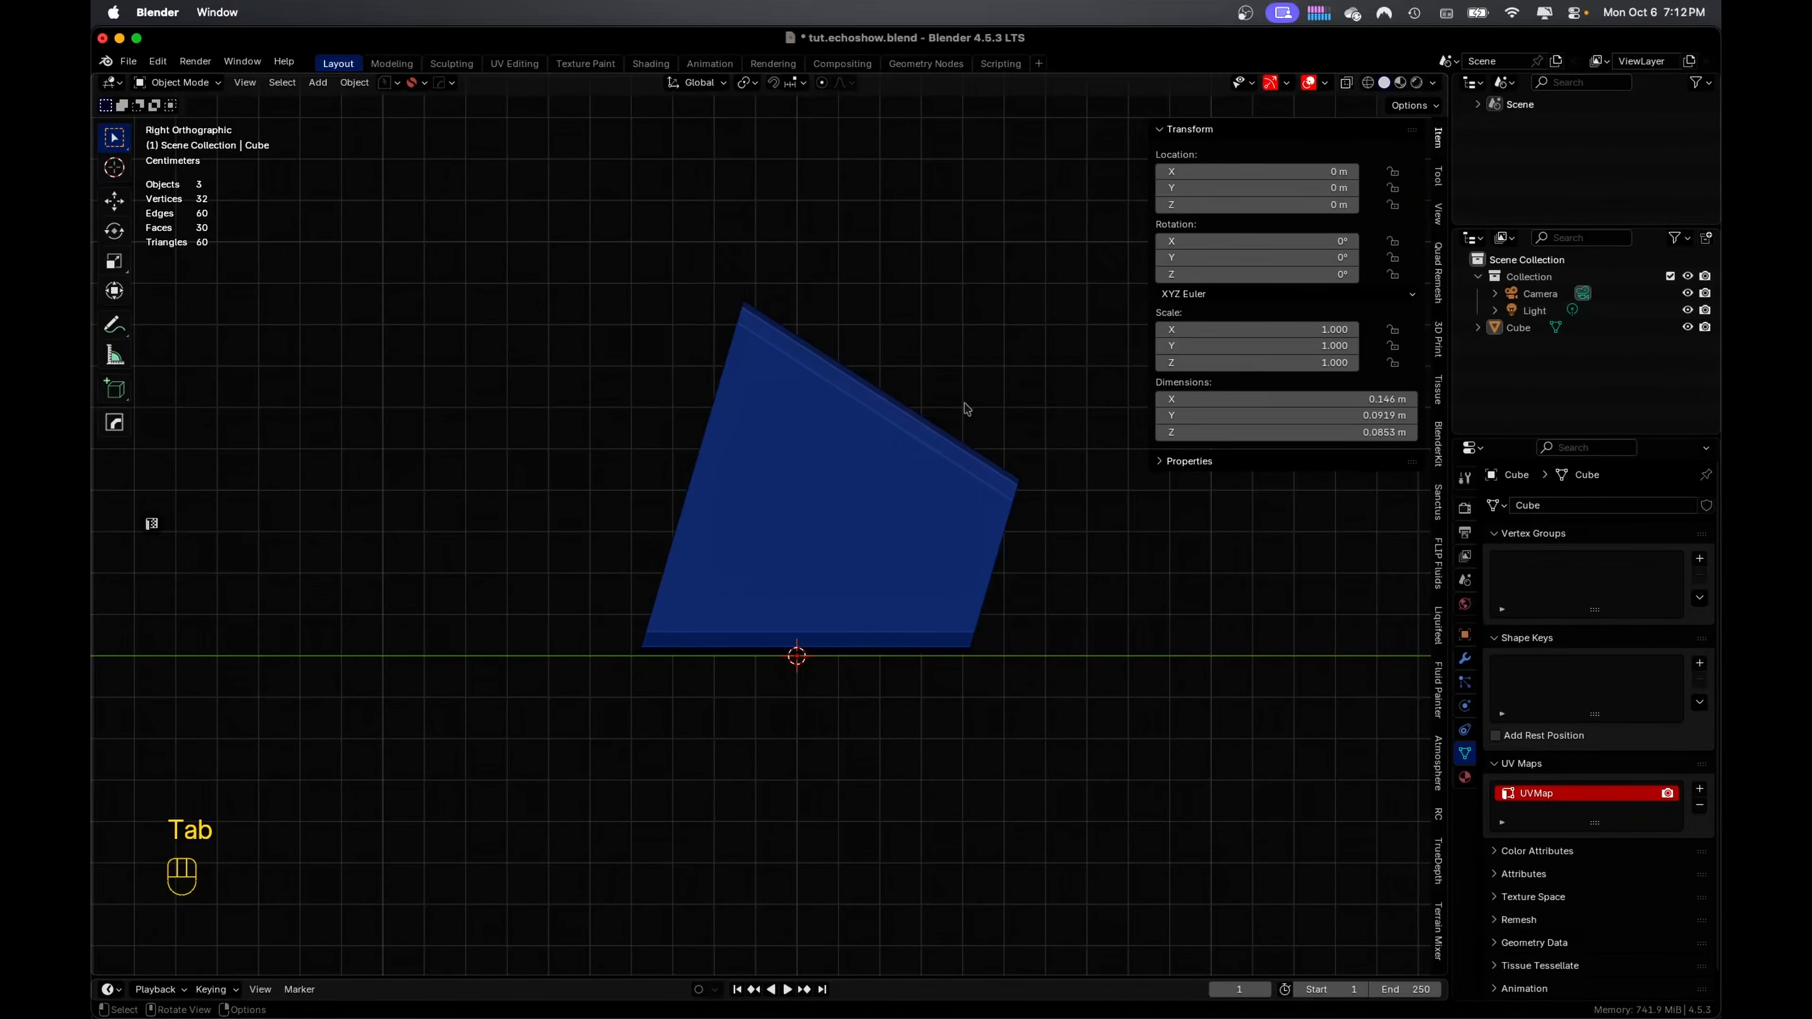
{"action": "middle_click_drag", "start_coordinate": [940, 591], "coordinate": [1015, 607]}
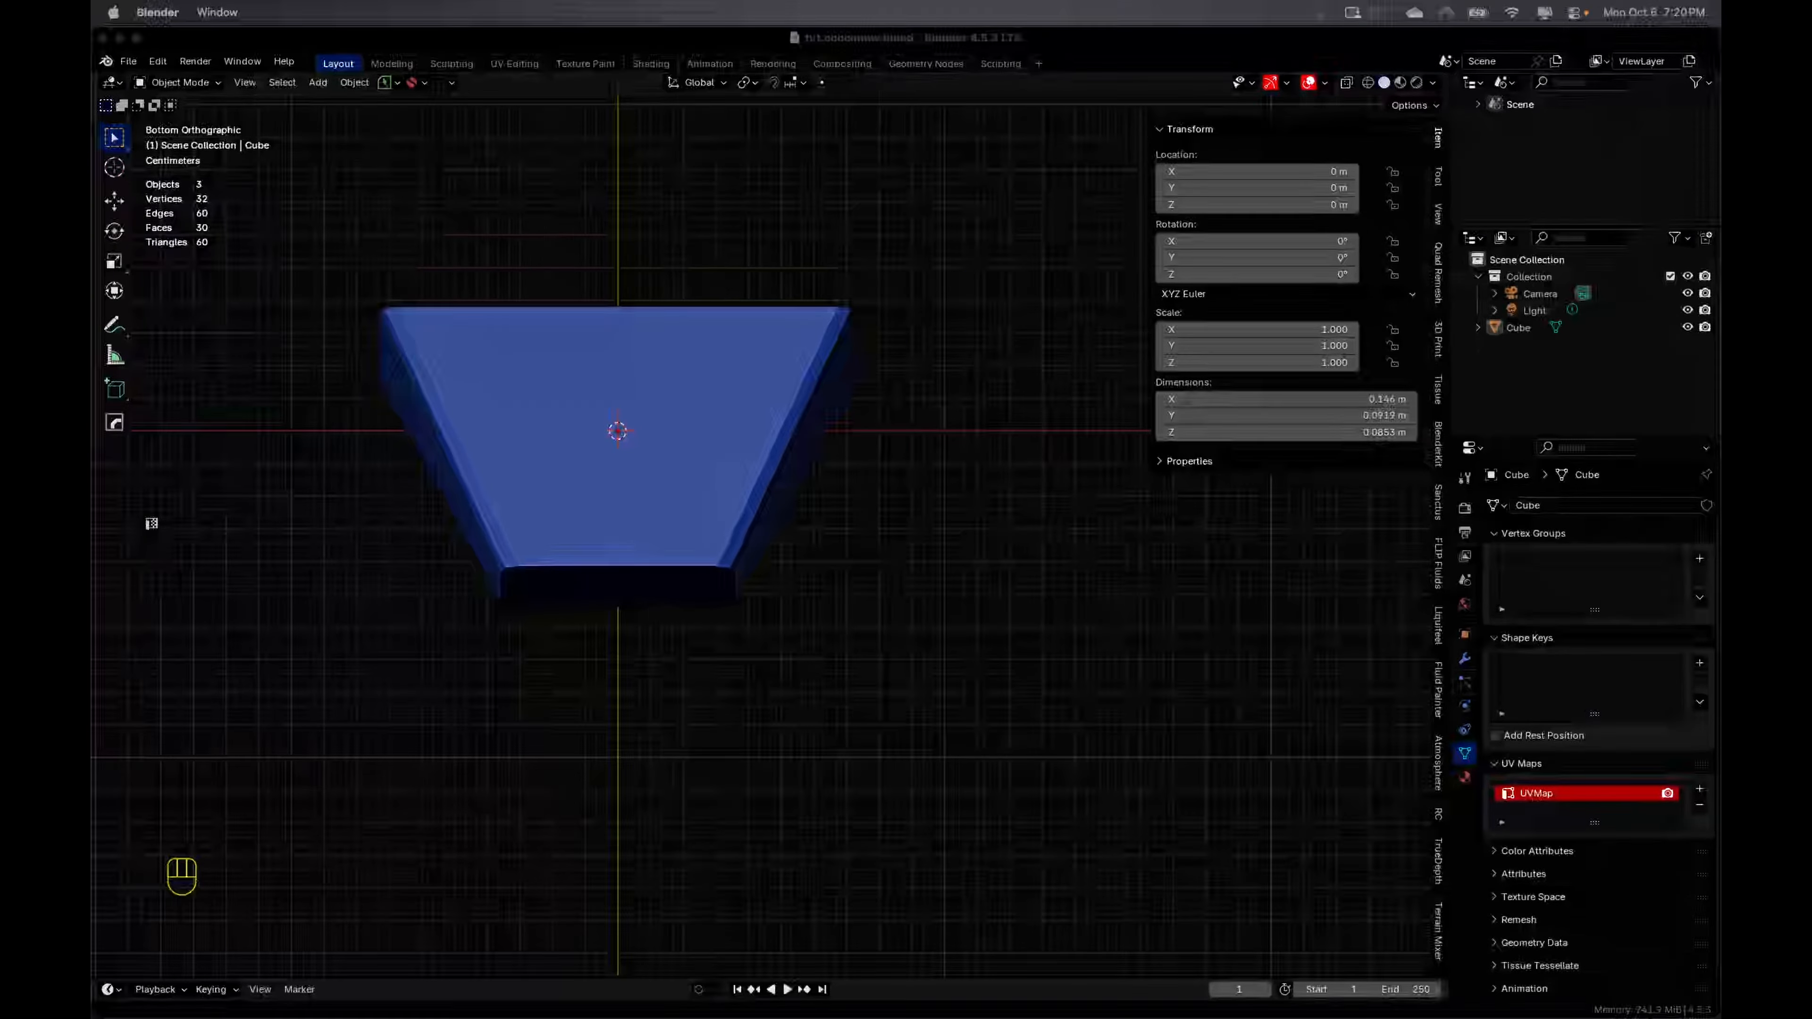
Inset the large bottom face of the body by about 0.0023 m
{"action": "left_click", "coordinate": [658, 416]}
{"action": "key", "text": "Tab"}
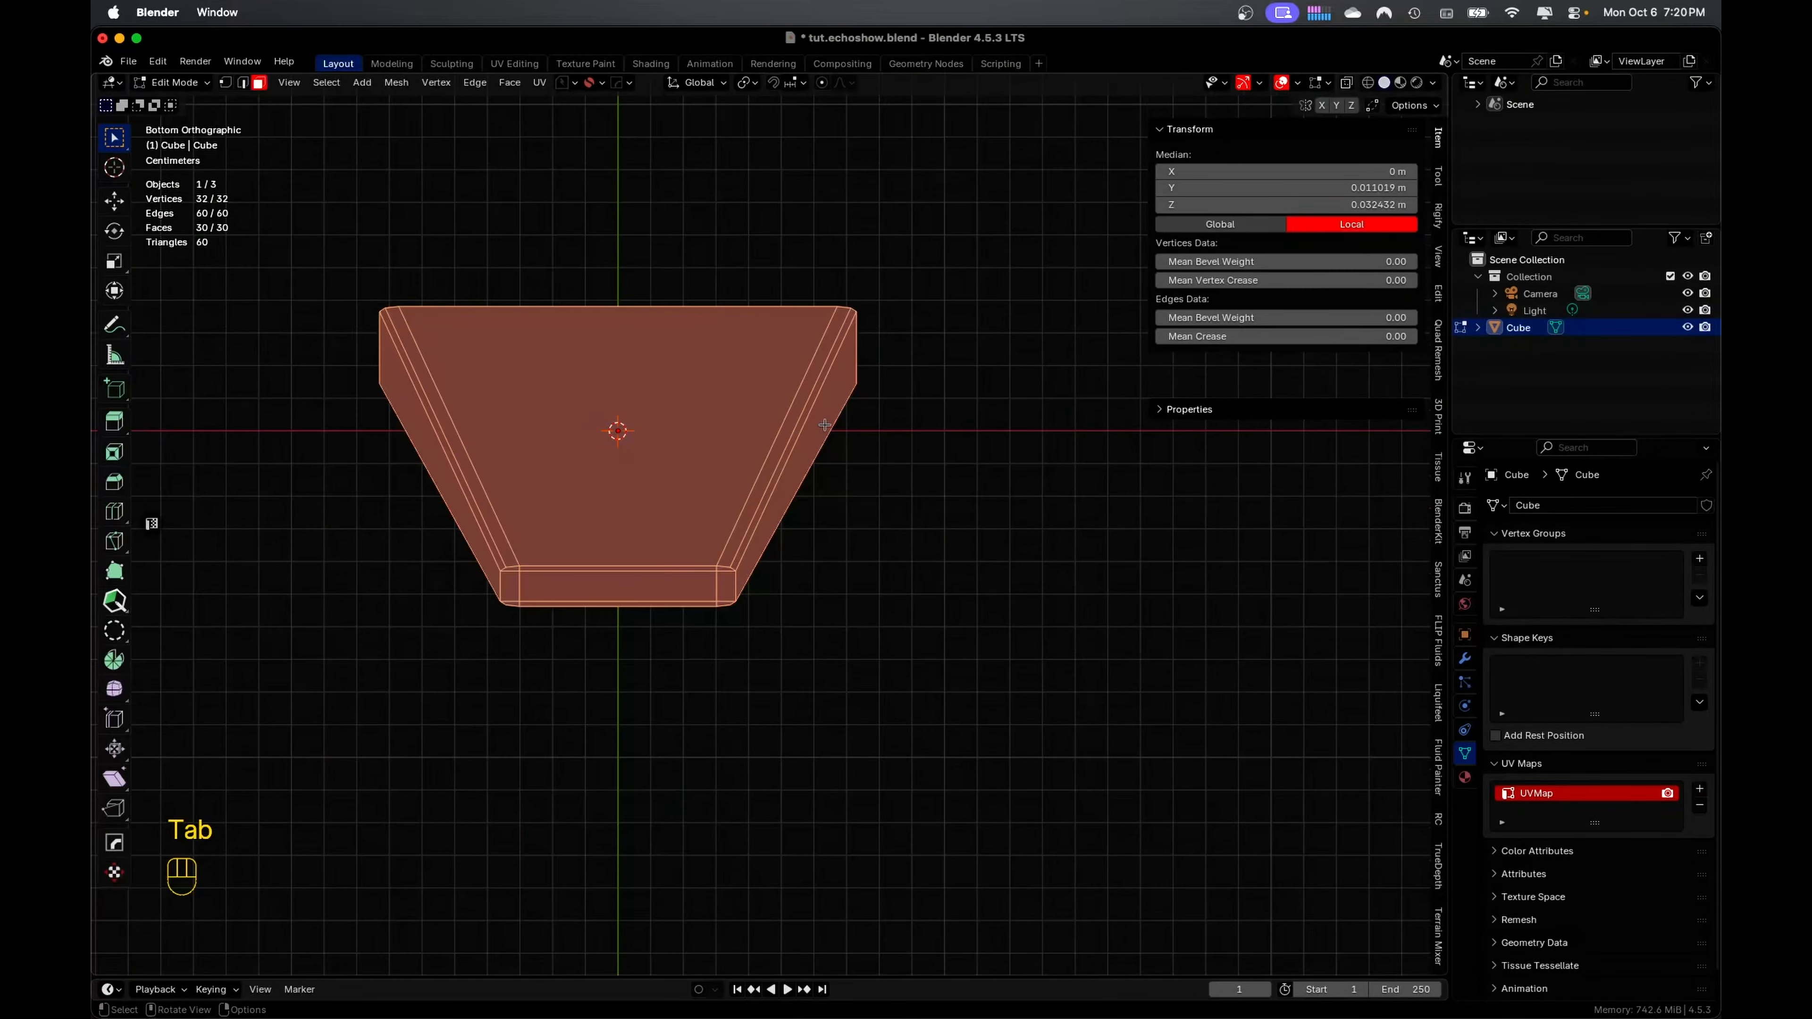
{"action": "left_click", "coordinate": [717, 404]}
{"action": "middle_click_drag", "start_coordinate": [940, 485], "coordinate": [898, 593]}
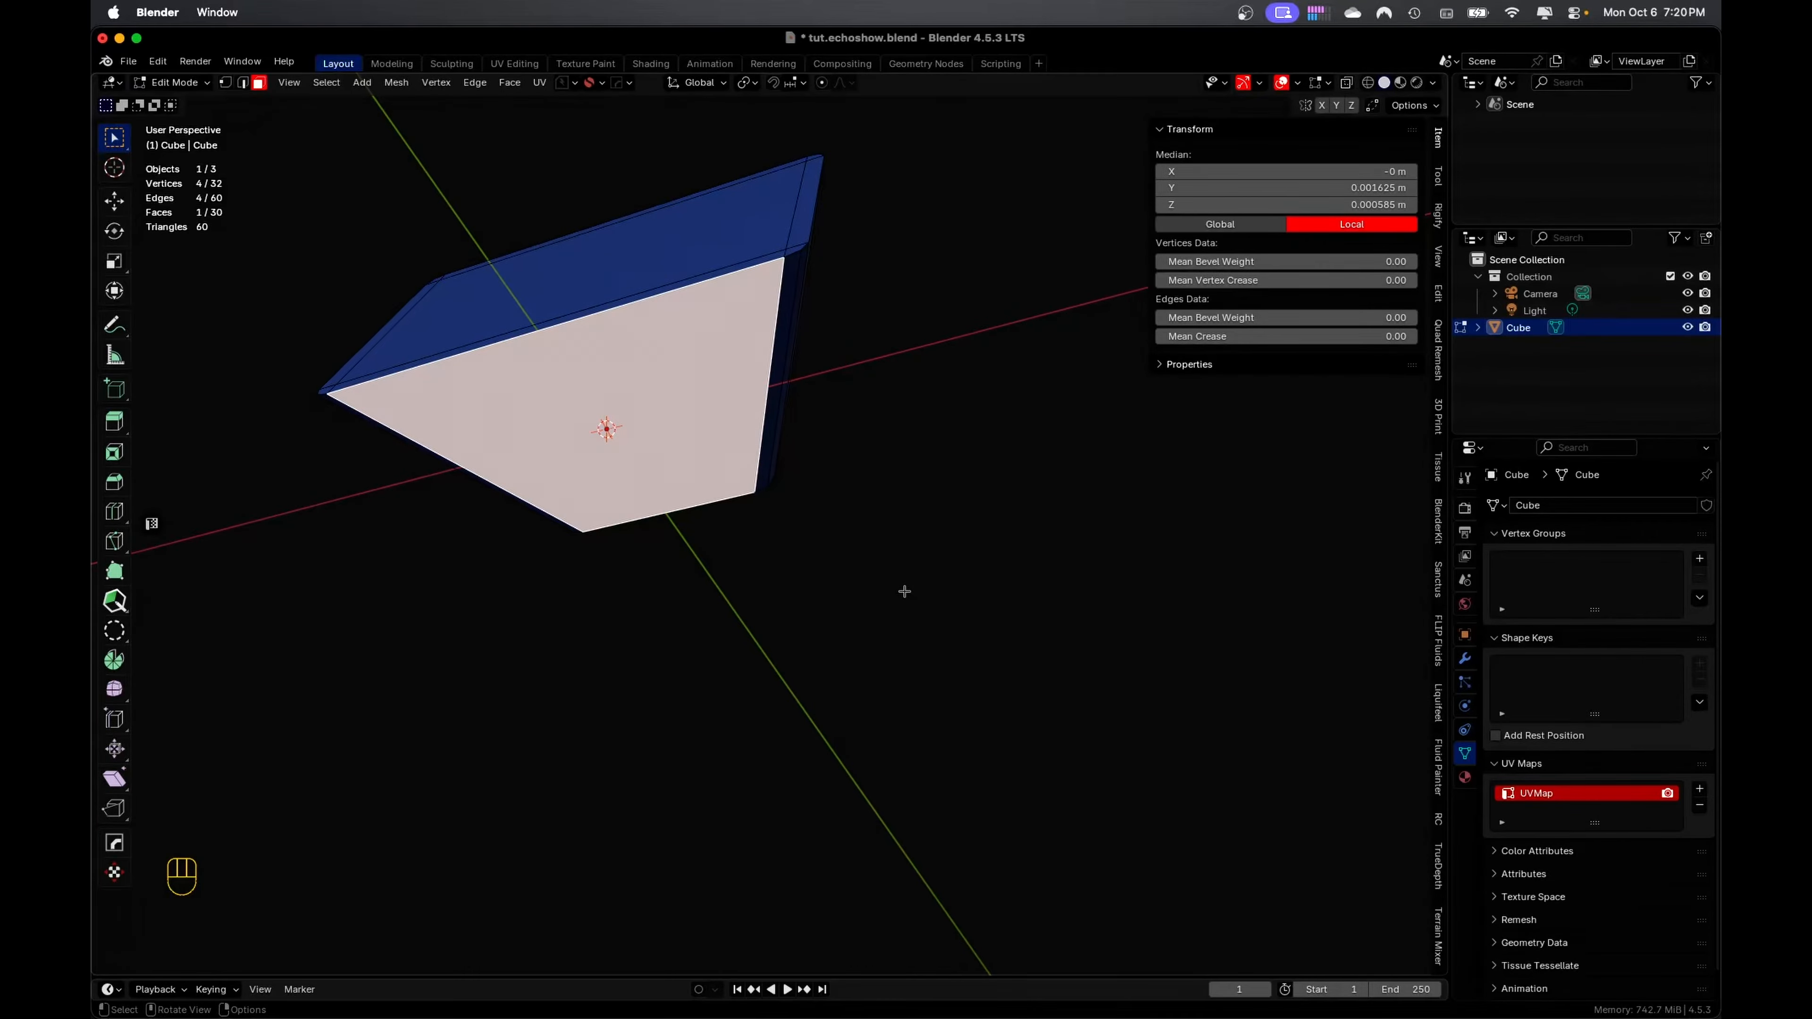
{"action": "key", "text": "i"}
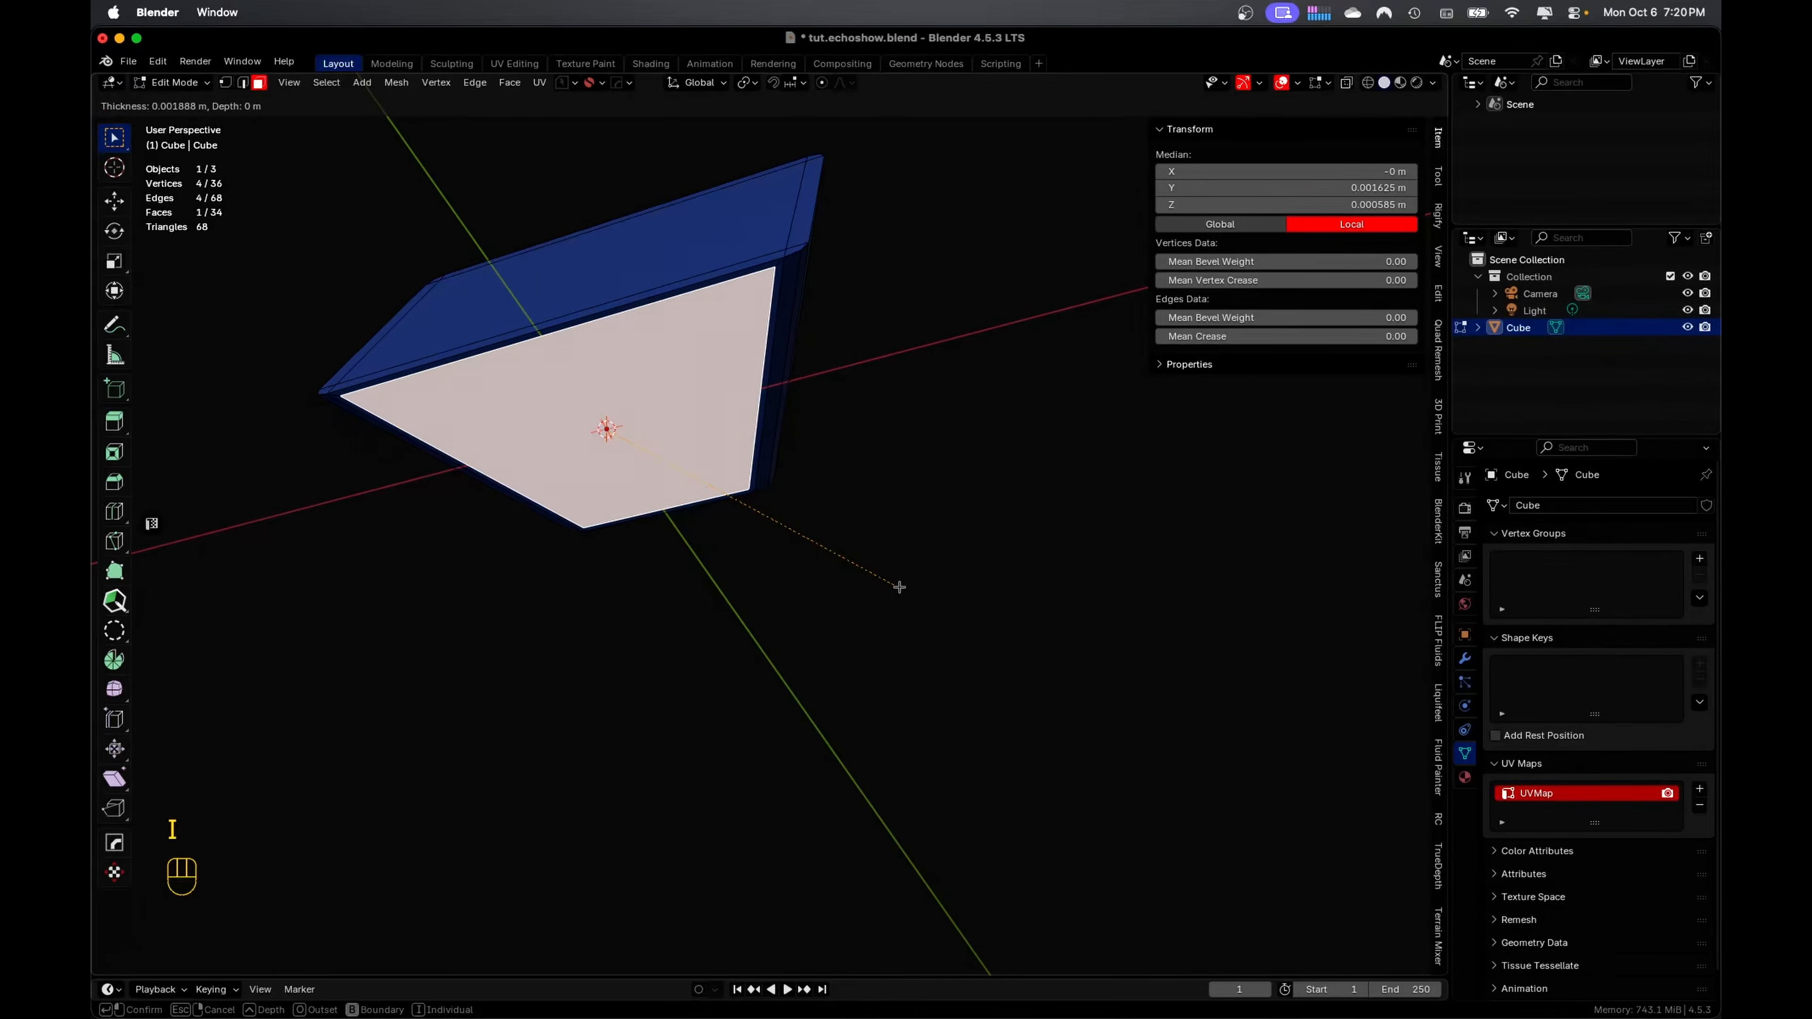
{"action": "left_click", "coordinate": [898, 585]}
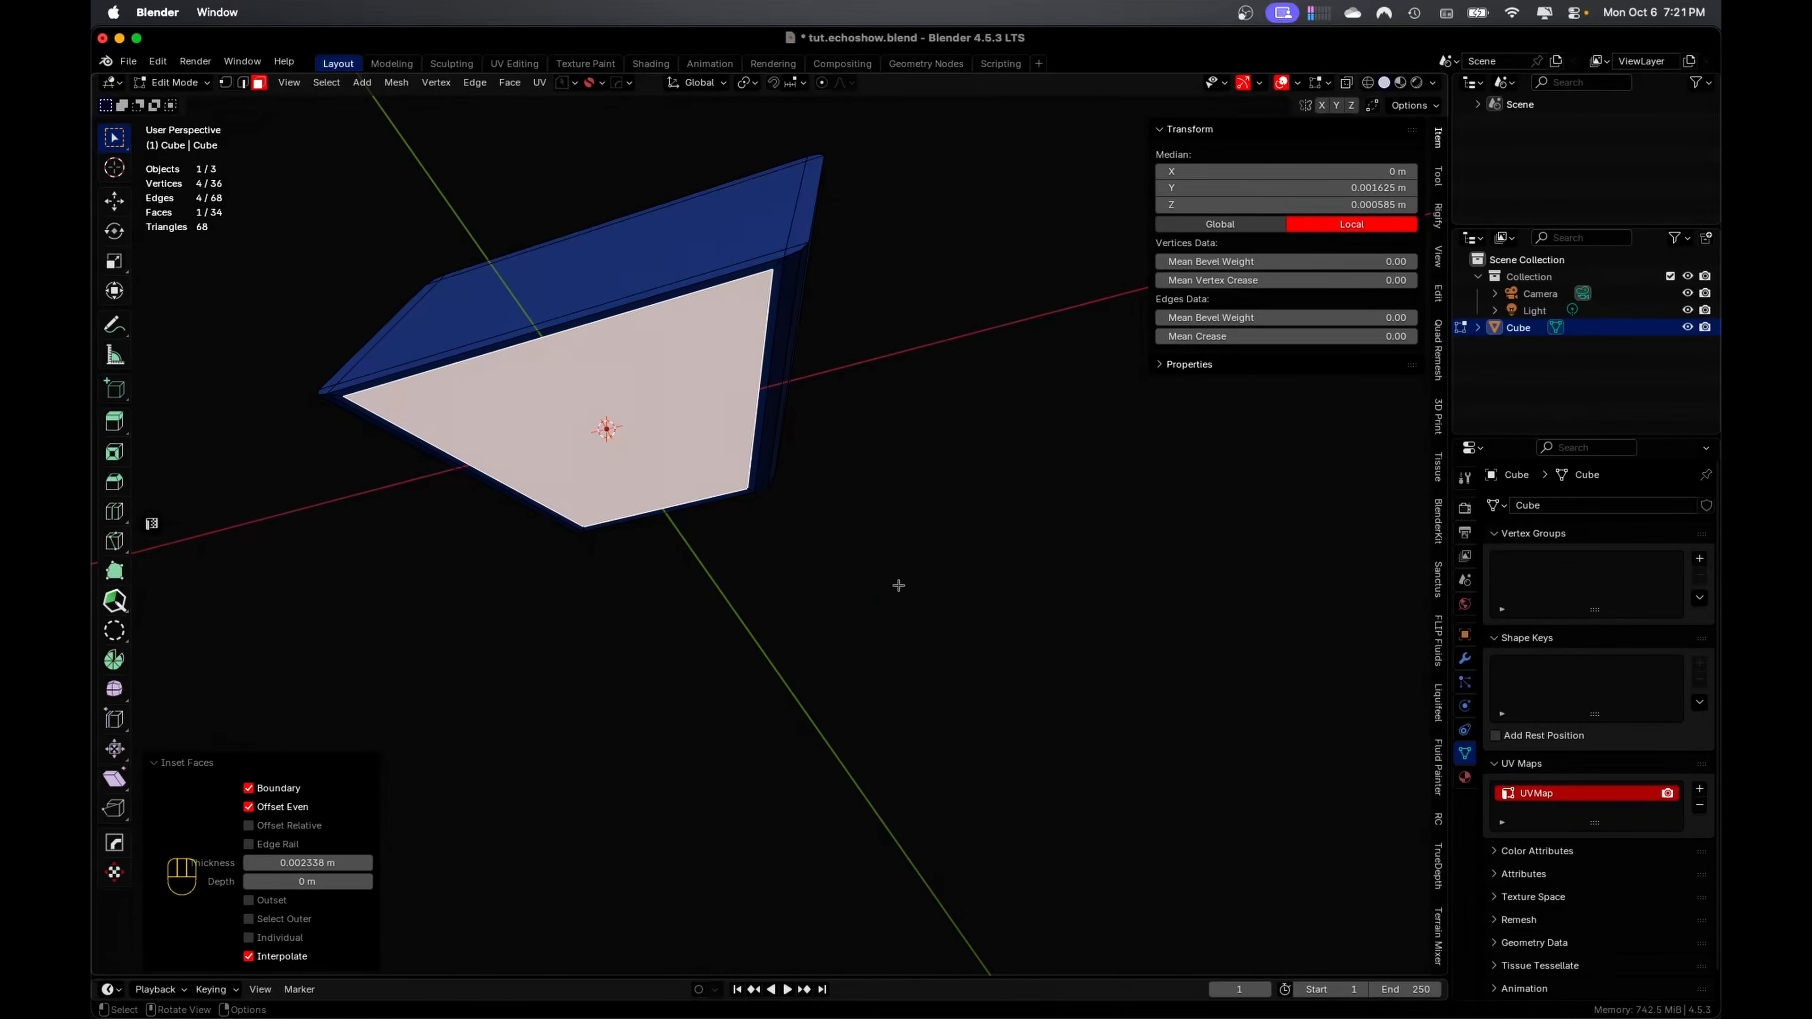
Extrude the inset bottom face downward about 0.0009 m, leave Edit Mode and save the file
{"action": "key", "text": "KP_3"}
{"action": "key", "text": "e"}
{"action": "left_click", "coordinate": [874, 573]}
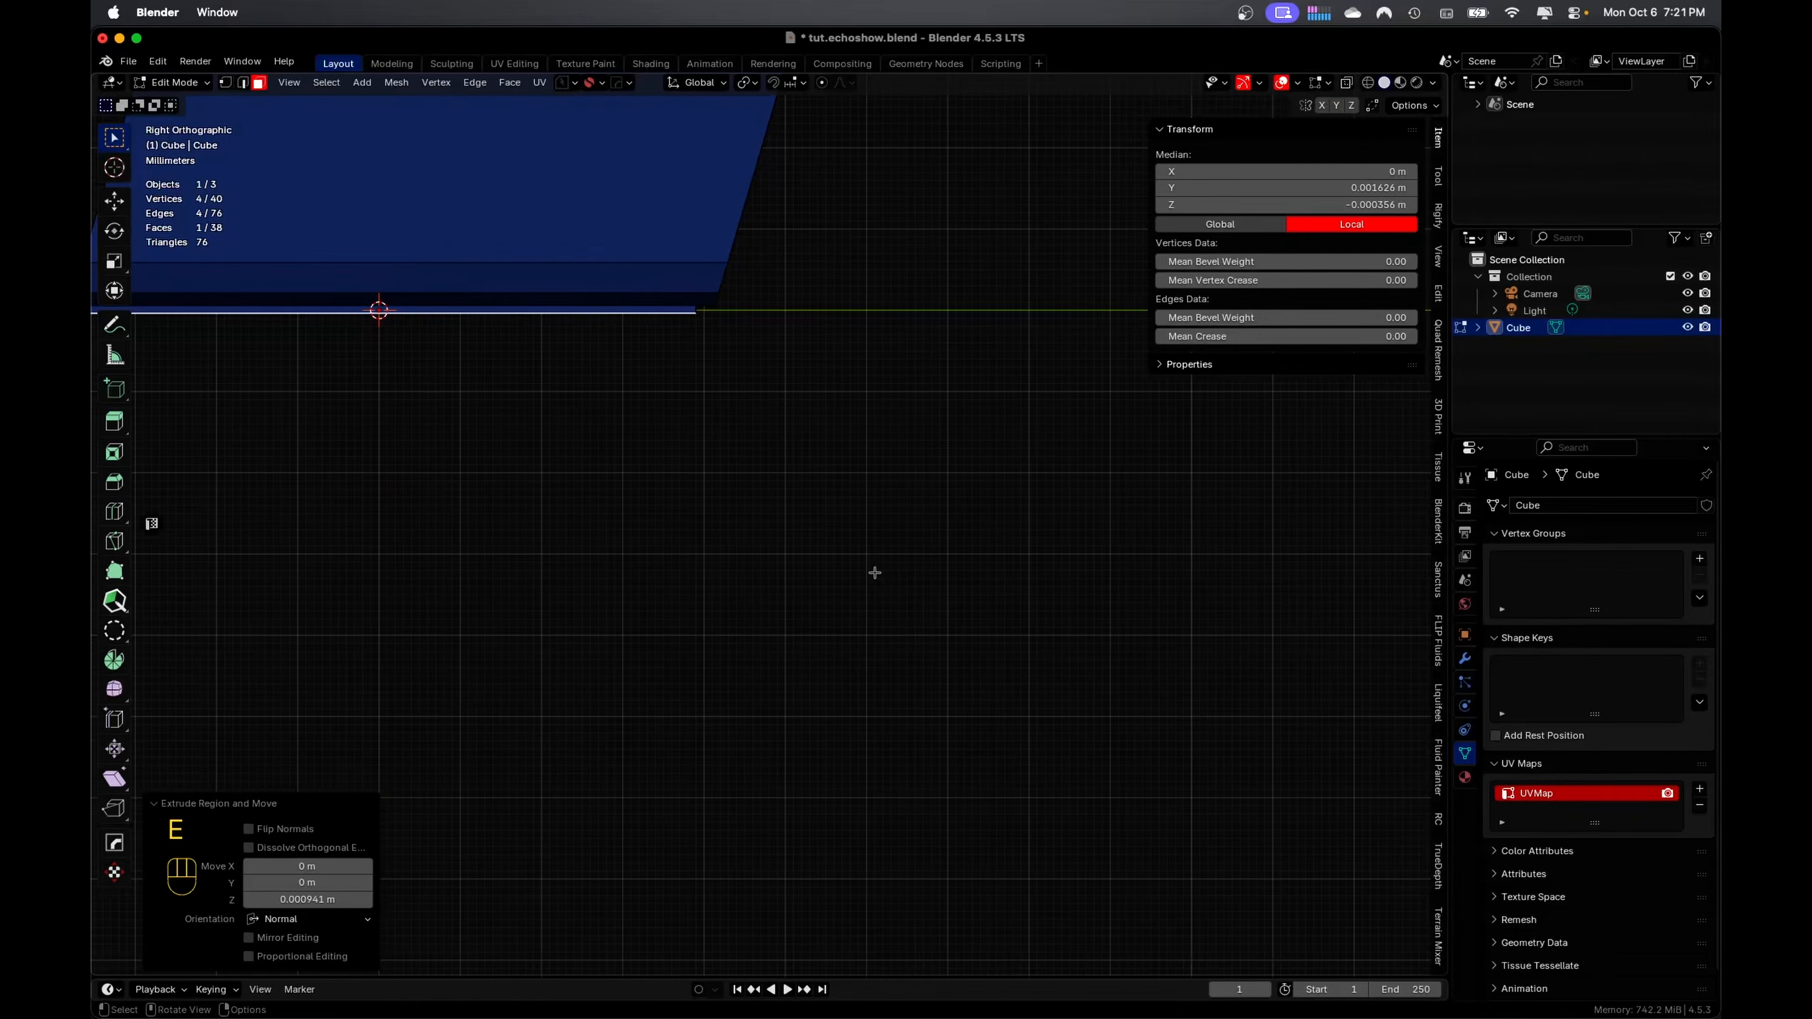
{"action": "key", "text": "Tab"}
{"action": "left_click", "coordinate": [879, 469]}
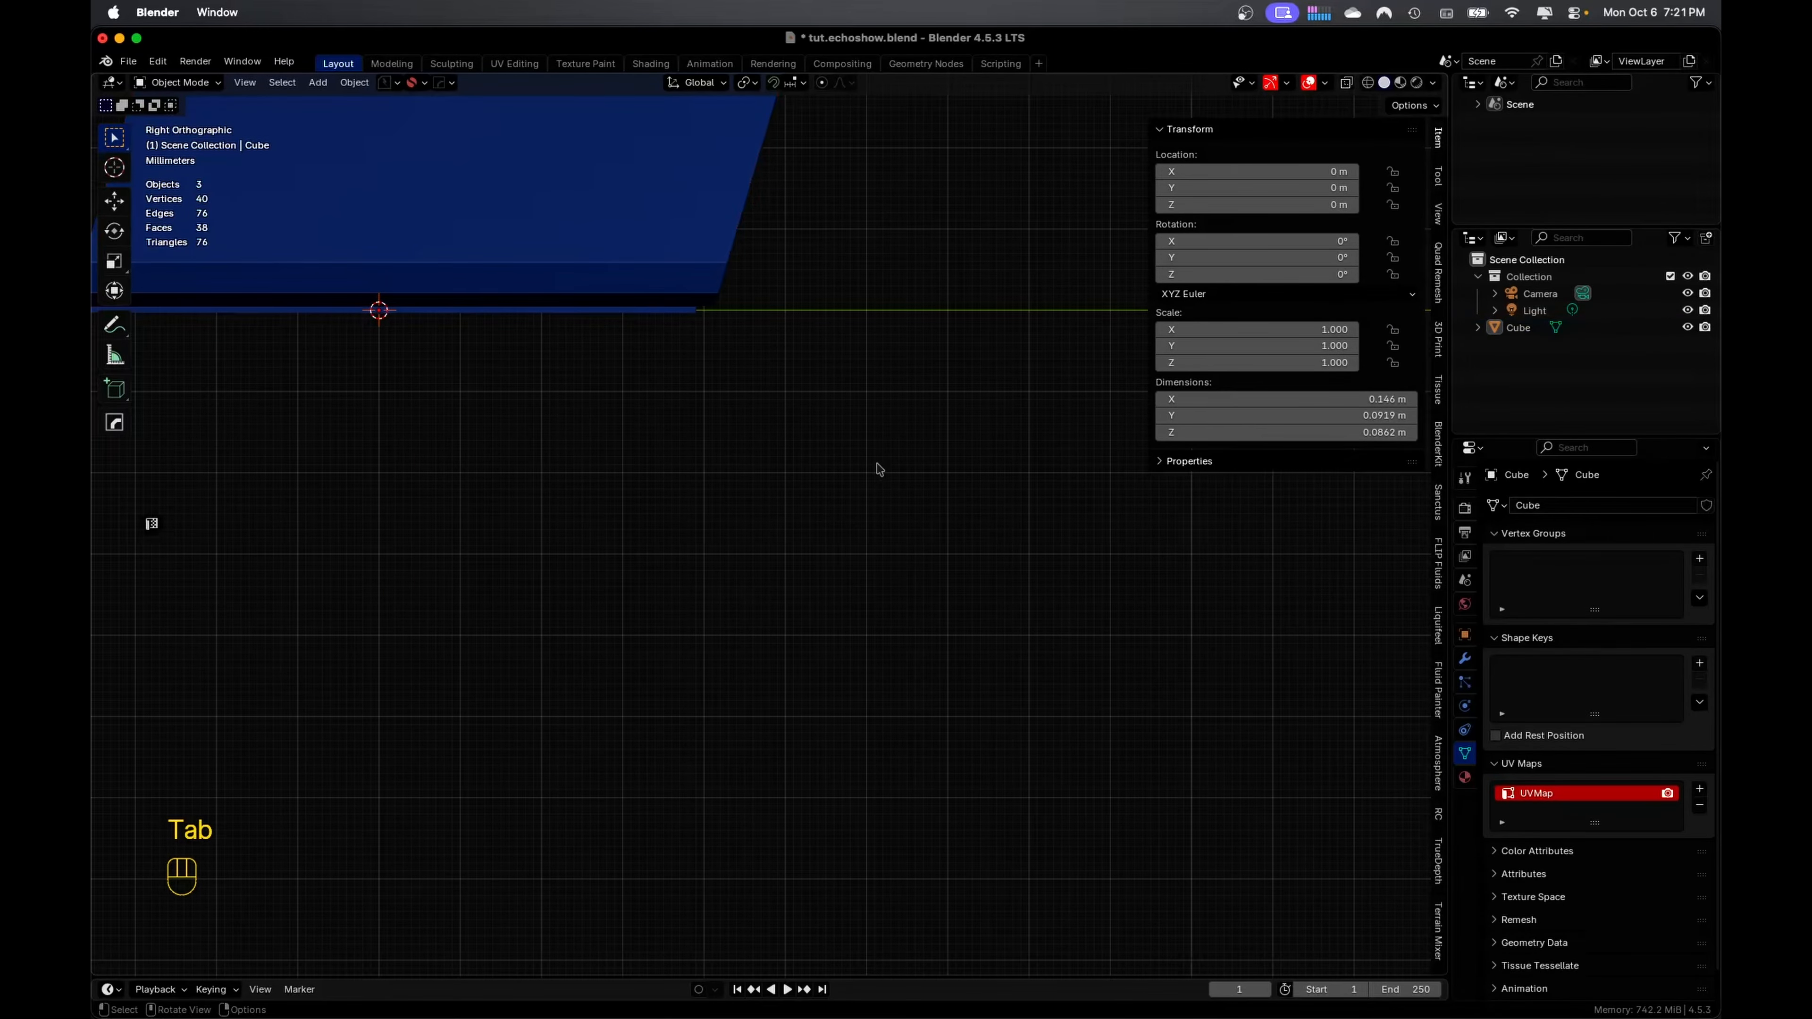
{"action": "key", "text": "super+s"}
Enter Edit Mode on the body and select the bottom face of the thin base pad
{"action": "scroll", "coordinate": [879, 469], "scroll_direction": "down", "scroll_amount": 3}
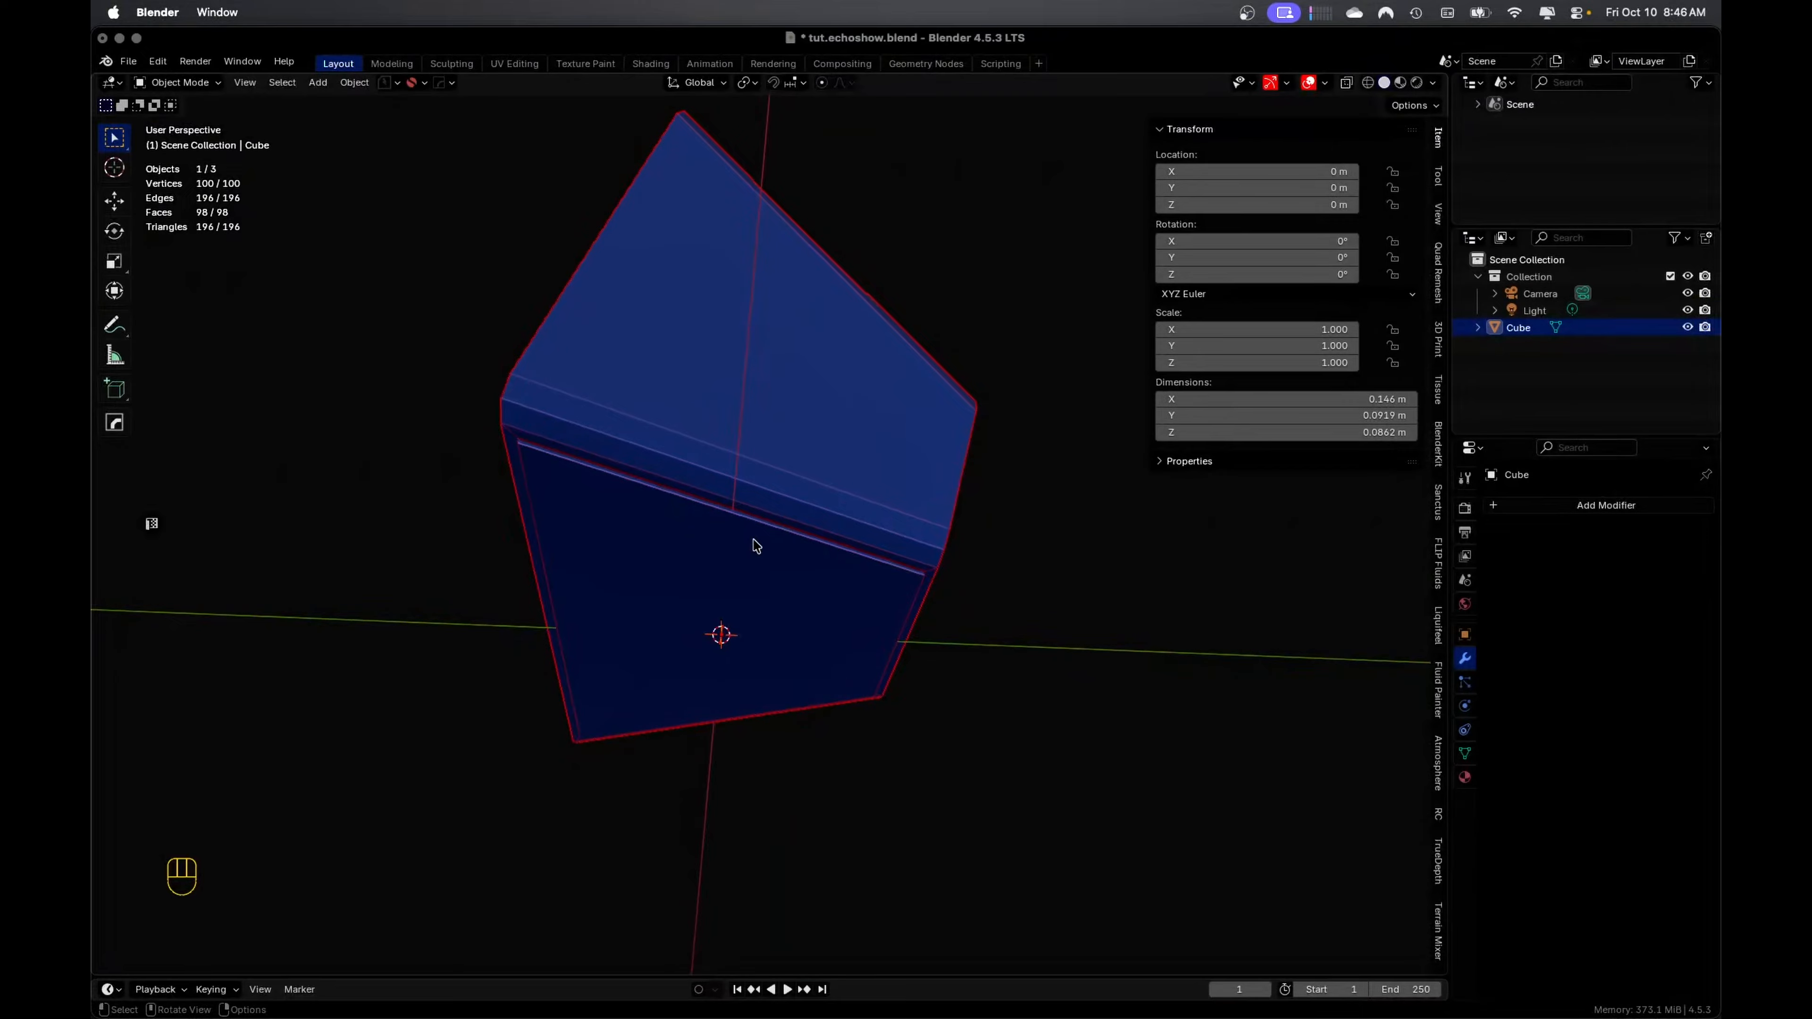
{"action": "key", "text": "Tab"}
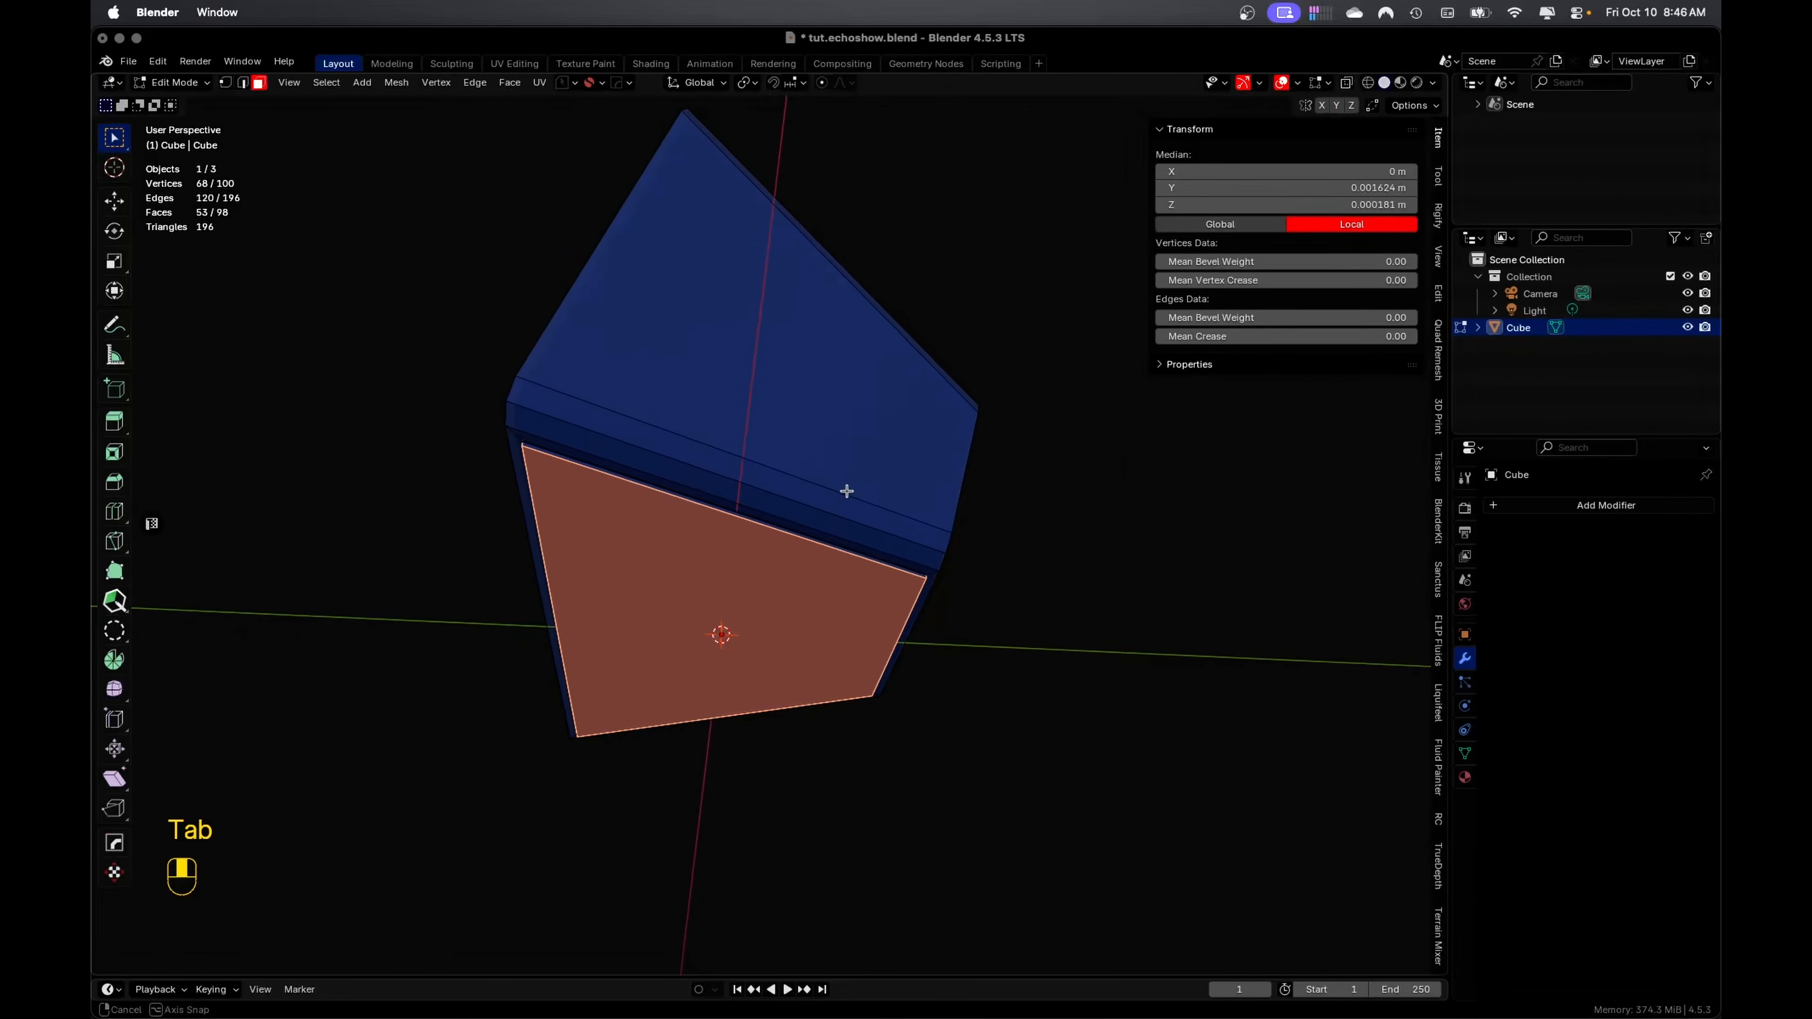
{"action": "middle_click_drag", "start_coordinate": [849, 497], "coordinate": [721, 499]}
{"action": "scroll", "coordinate": [732, 502], "scroll_direction": "up", "scroll_amount": 5}
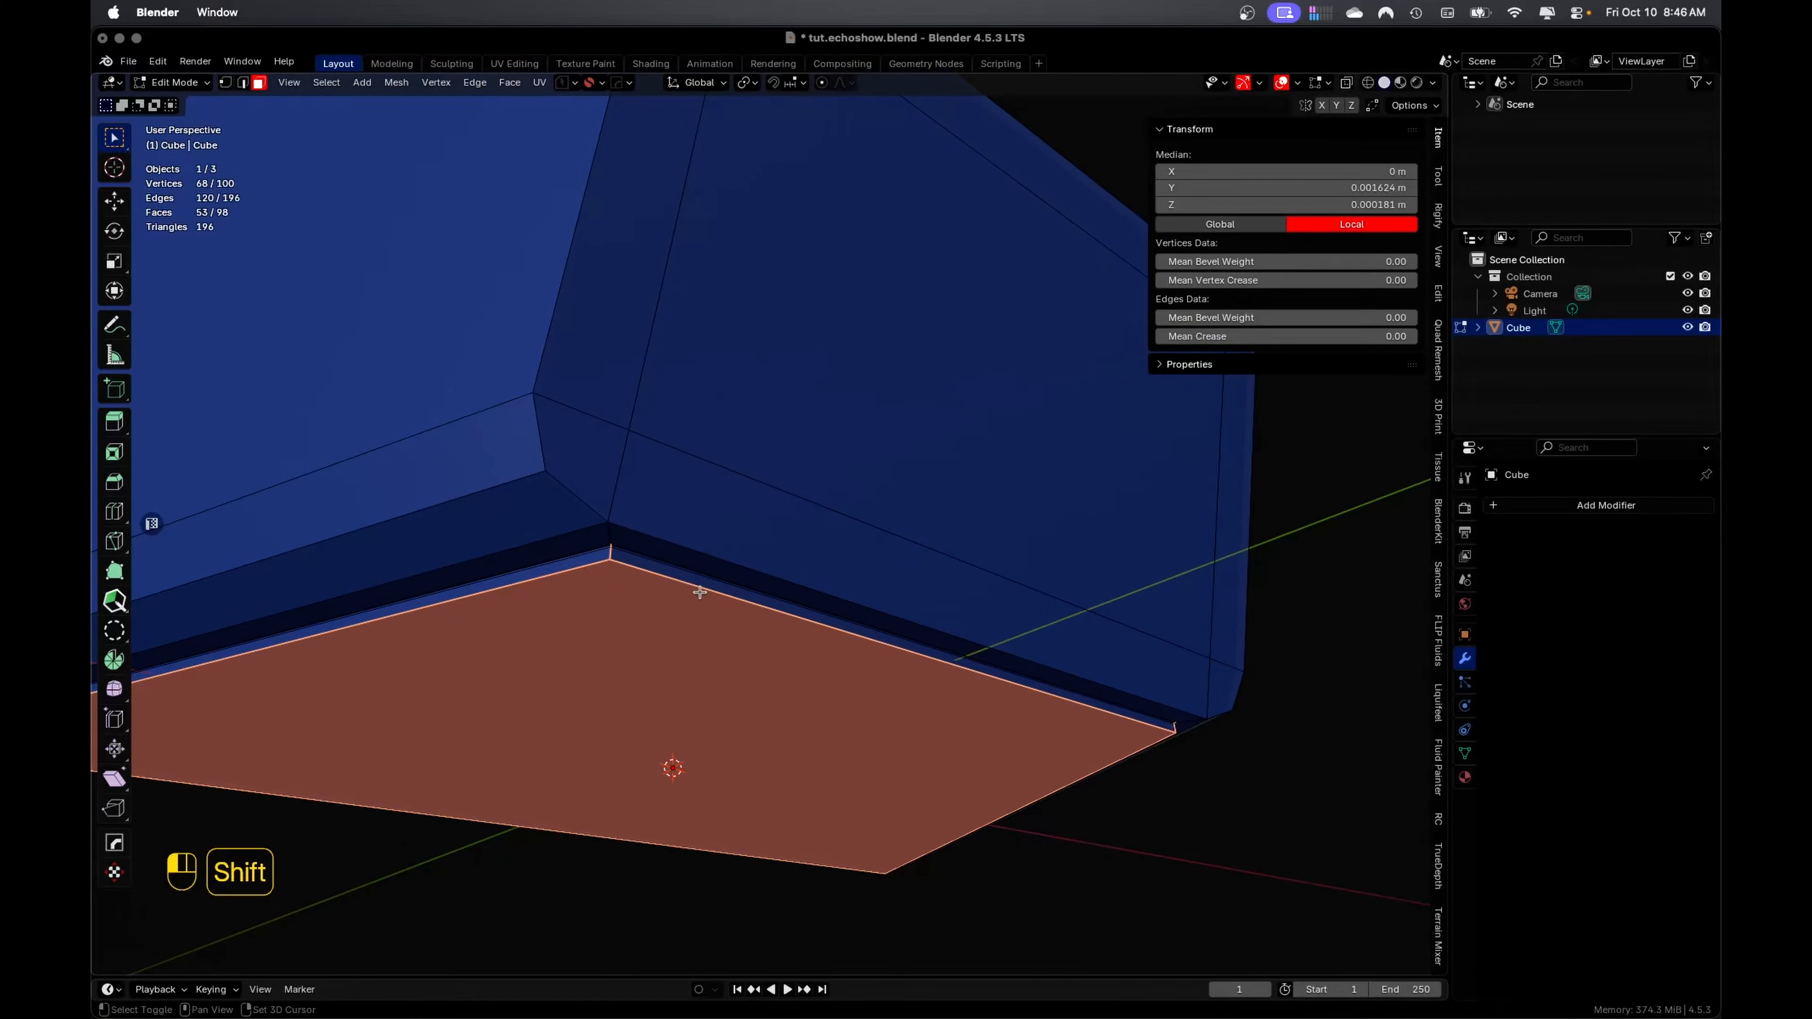
{"action": "left_click", "coordinate": [654, 573], "text": "shift"}
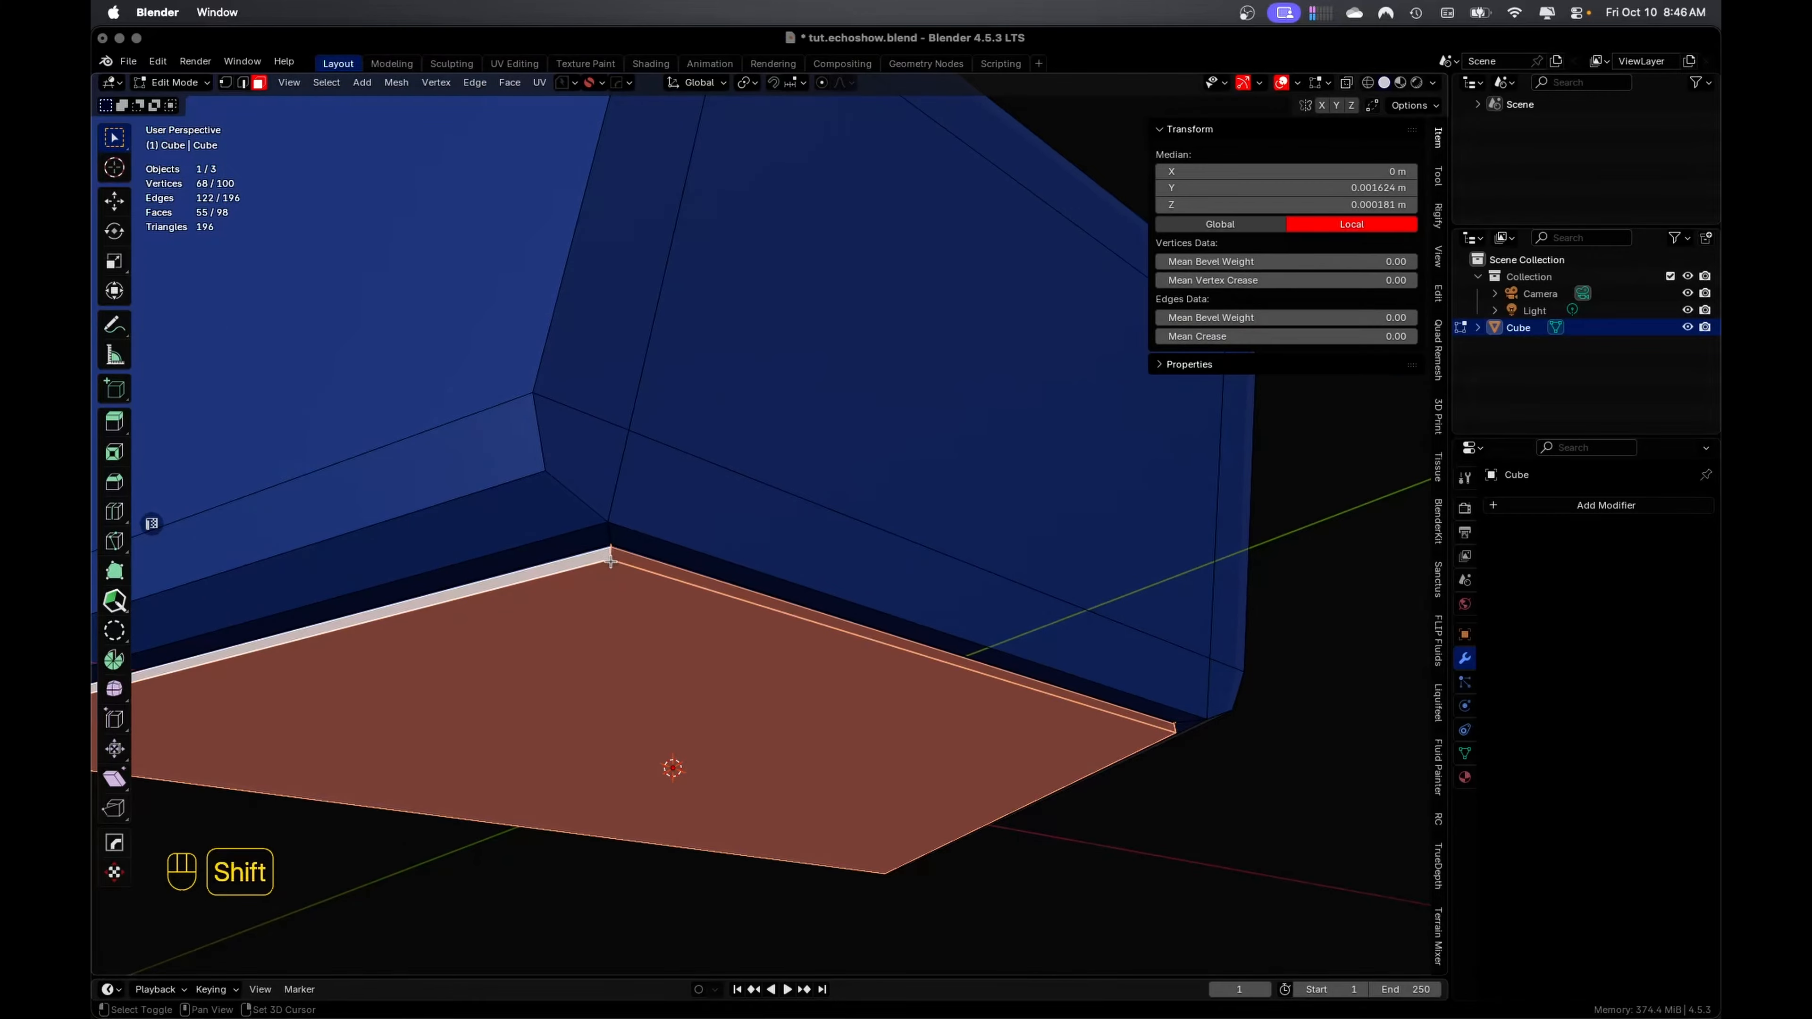
{"action": "left_click", "coordinate": [600, 584]}
{"action": "middle_click_drag", "start_coordinate": [633, 592], "coordinate": [782, 594]}
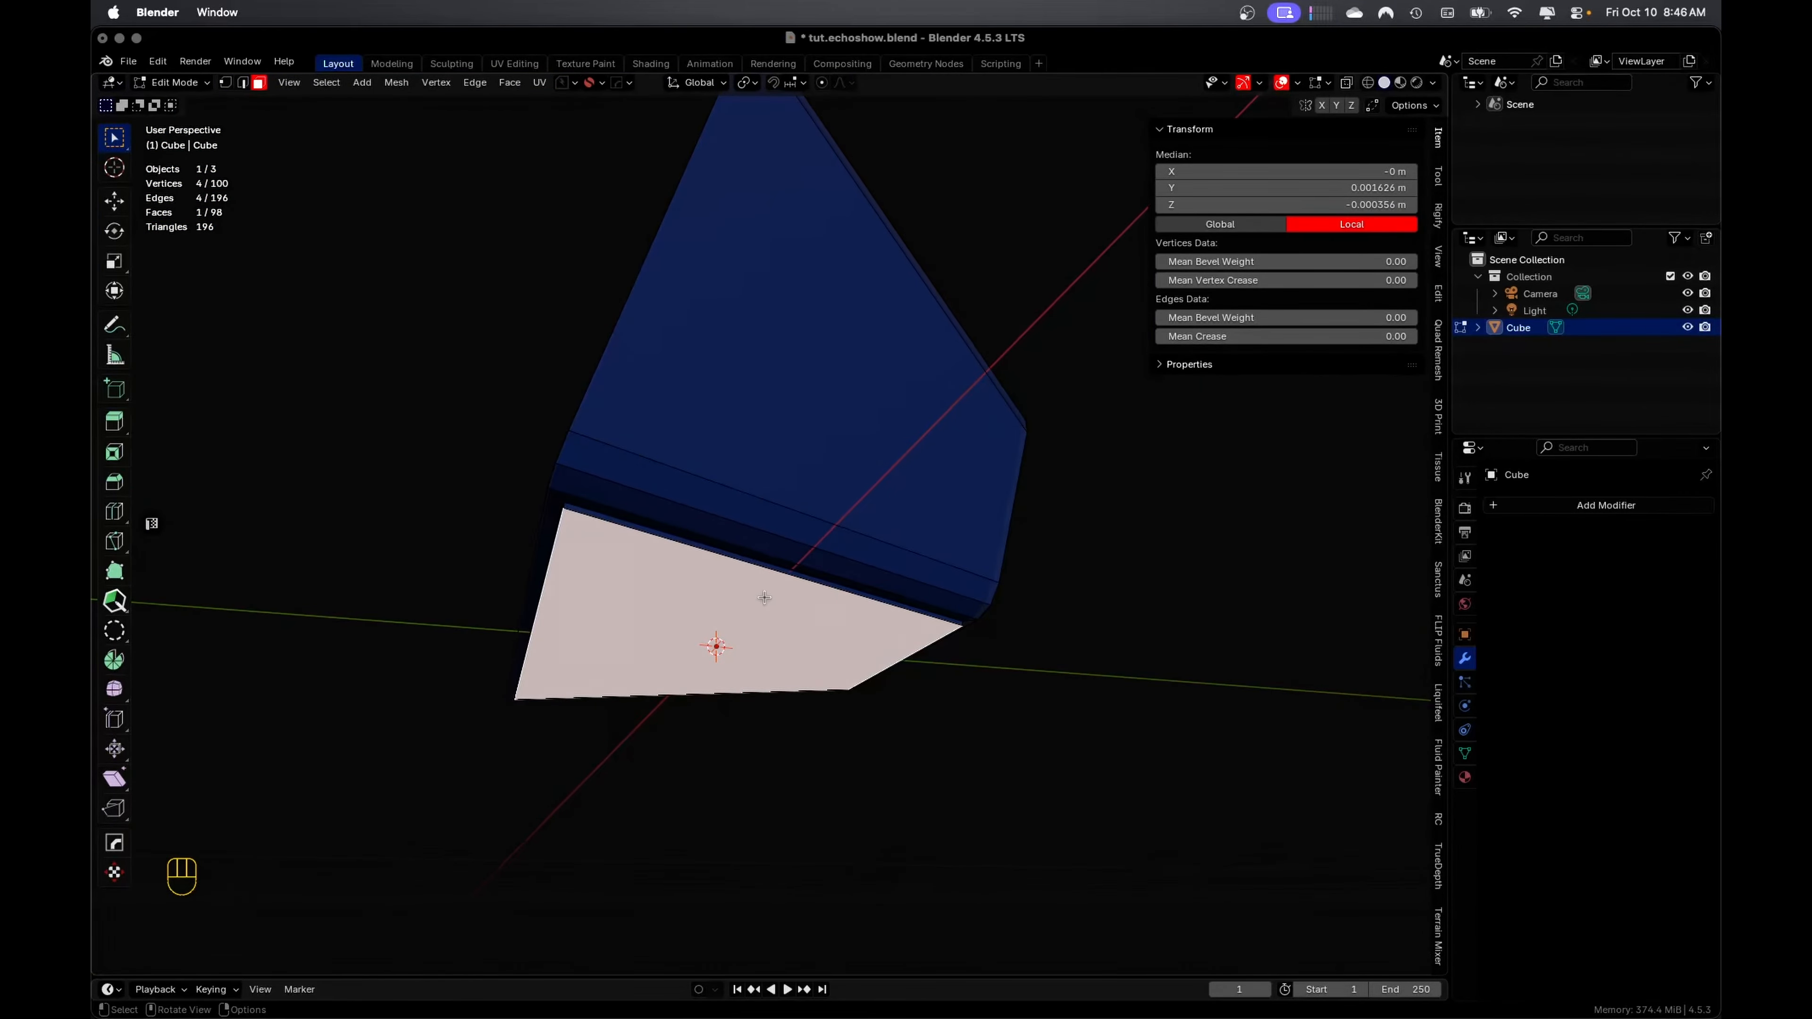
Switch to edge selection and select the edges around the base pad, adding edge loops on its other sides
{"action": "key", "text": "Tab"}
{"action": "scroll", "coordinate": [729, 618], "scroll_direction": "up", "scroll_amount": 4}
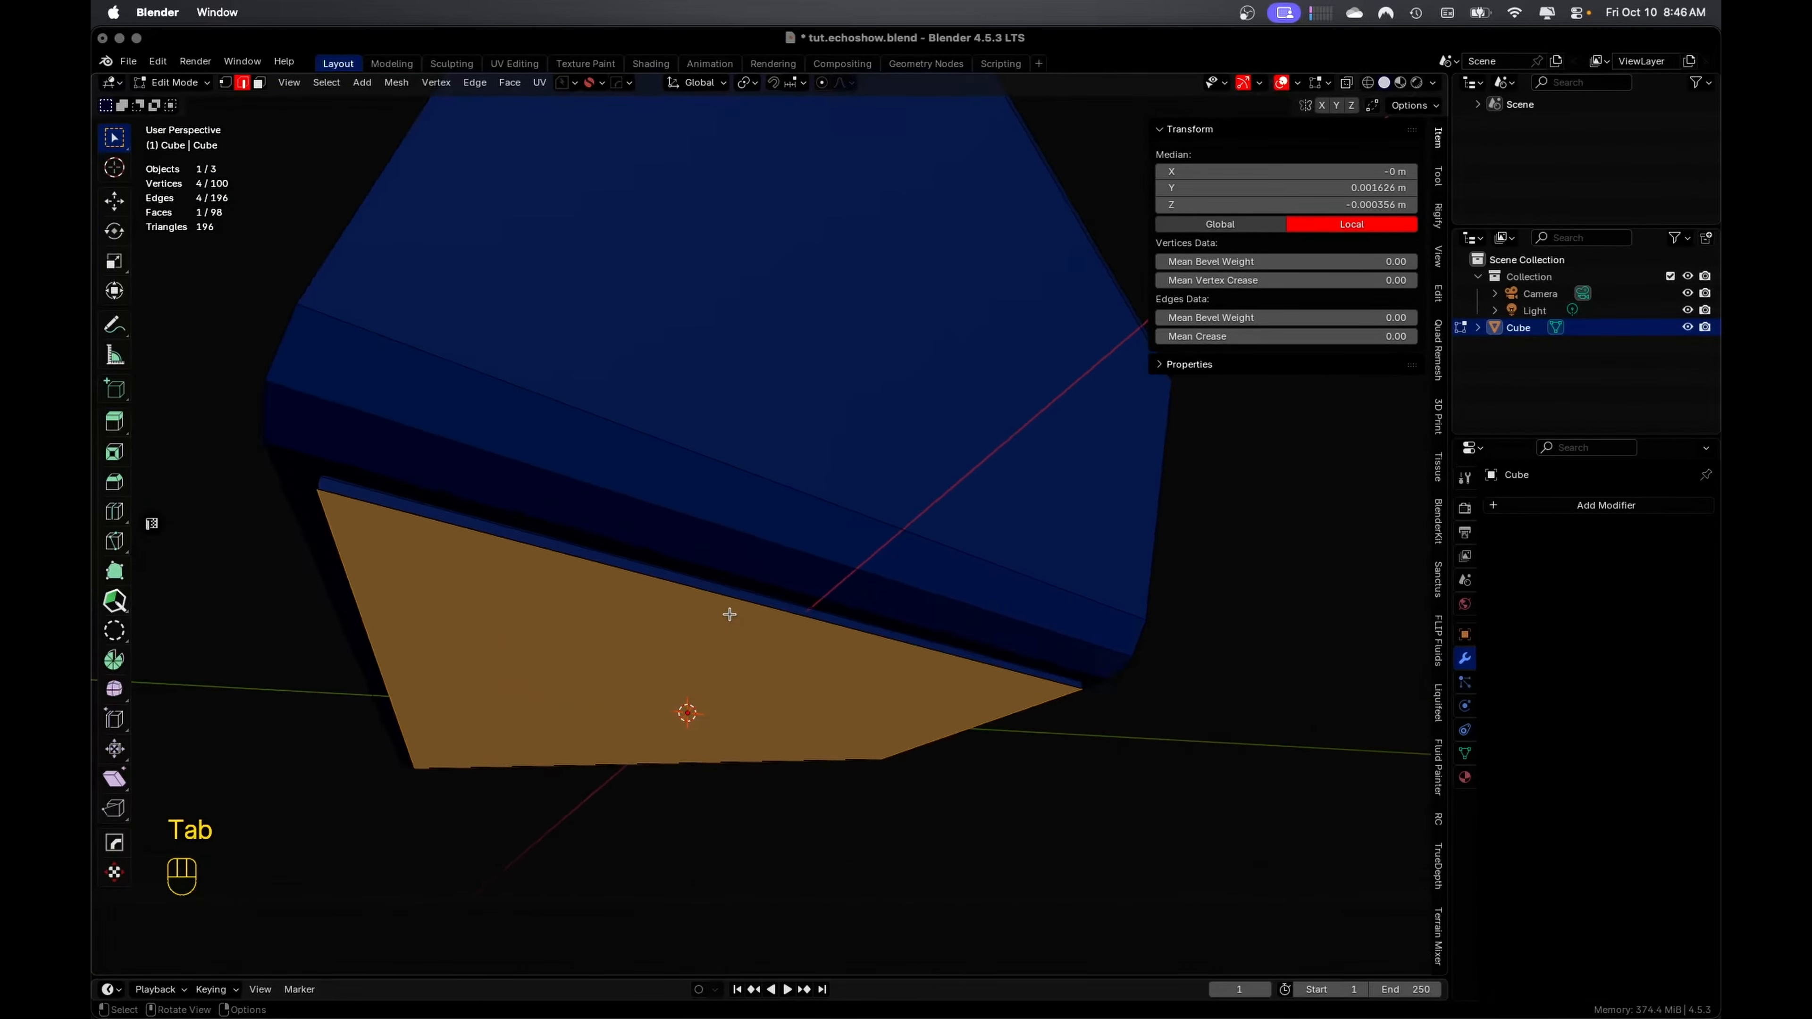
{"action": "left_click", "coordinate": [841, 671]}
{"action": "middle_click_drag", "start_coordinate": [841, 669], "coordinate": [972, 635]}
{"action": "middle_click_drag", "start_coordinate": [1091, 606], "coordinate": [1023, 607]}
{"action": "key", "text": "alt"}
{"action": "key", "text": "shift"}
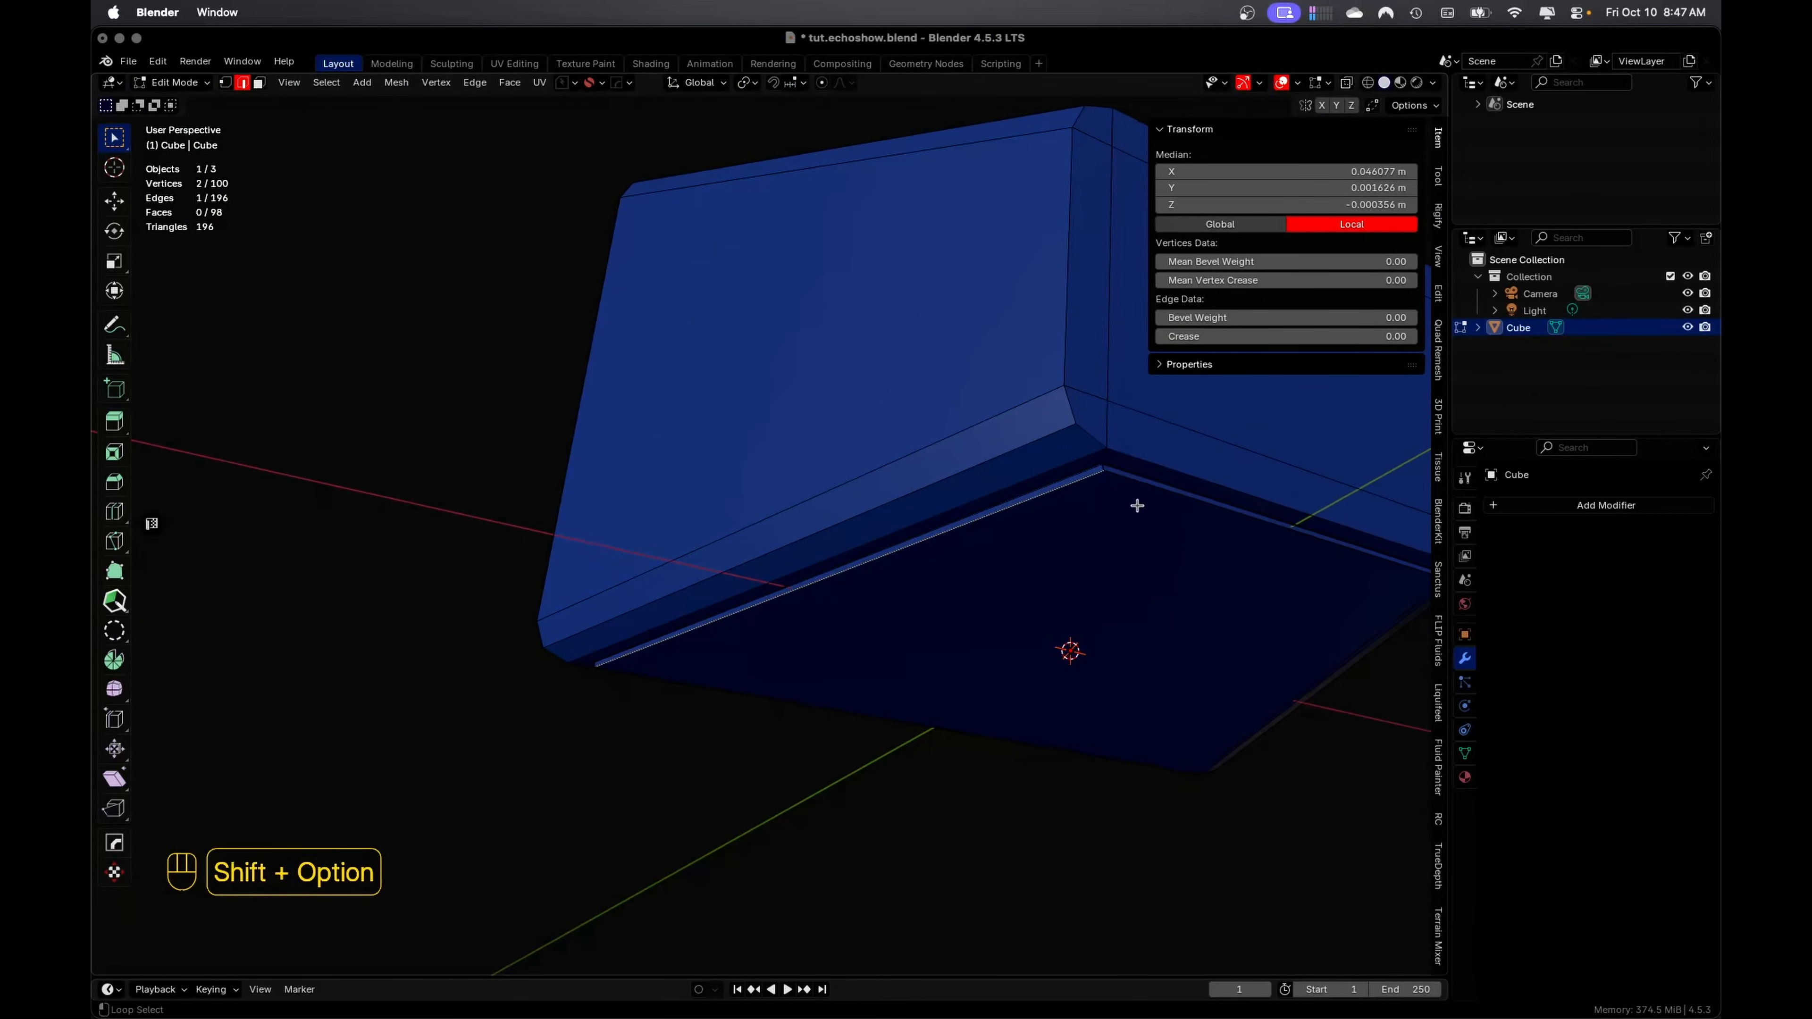
{"action": "left_click", "coordinate": [1143, 483], "text": "alt+shift"}
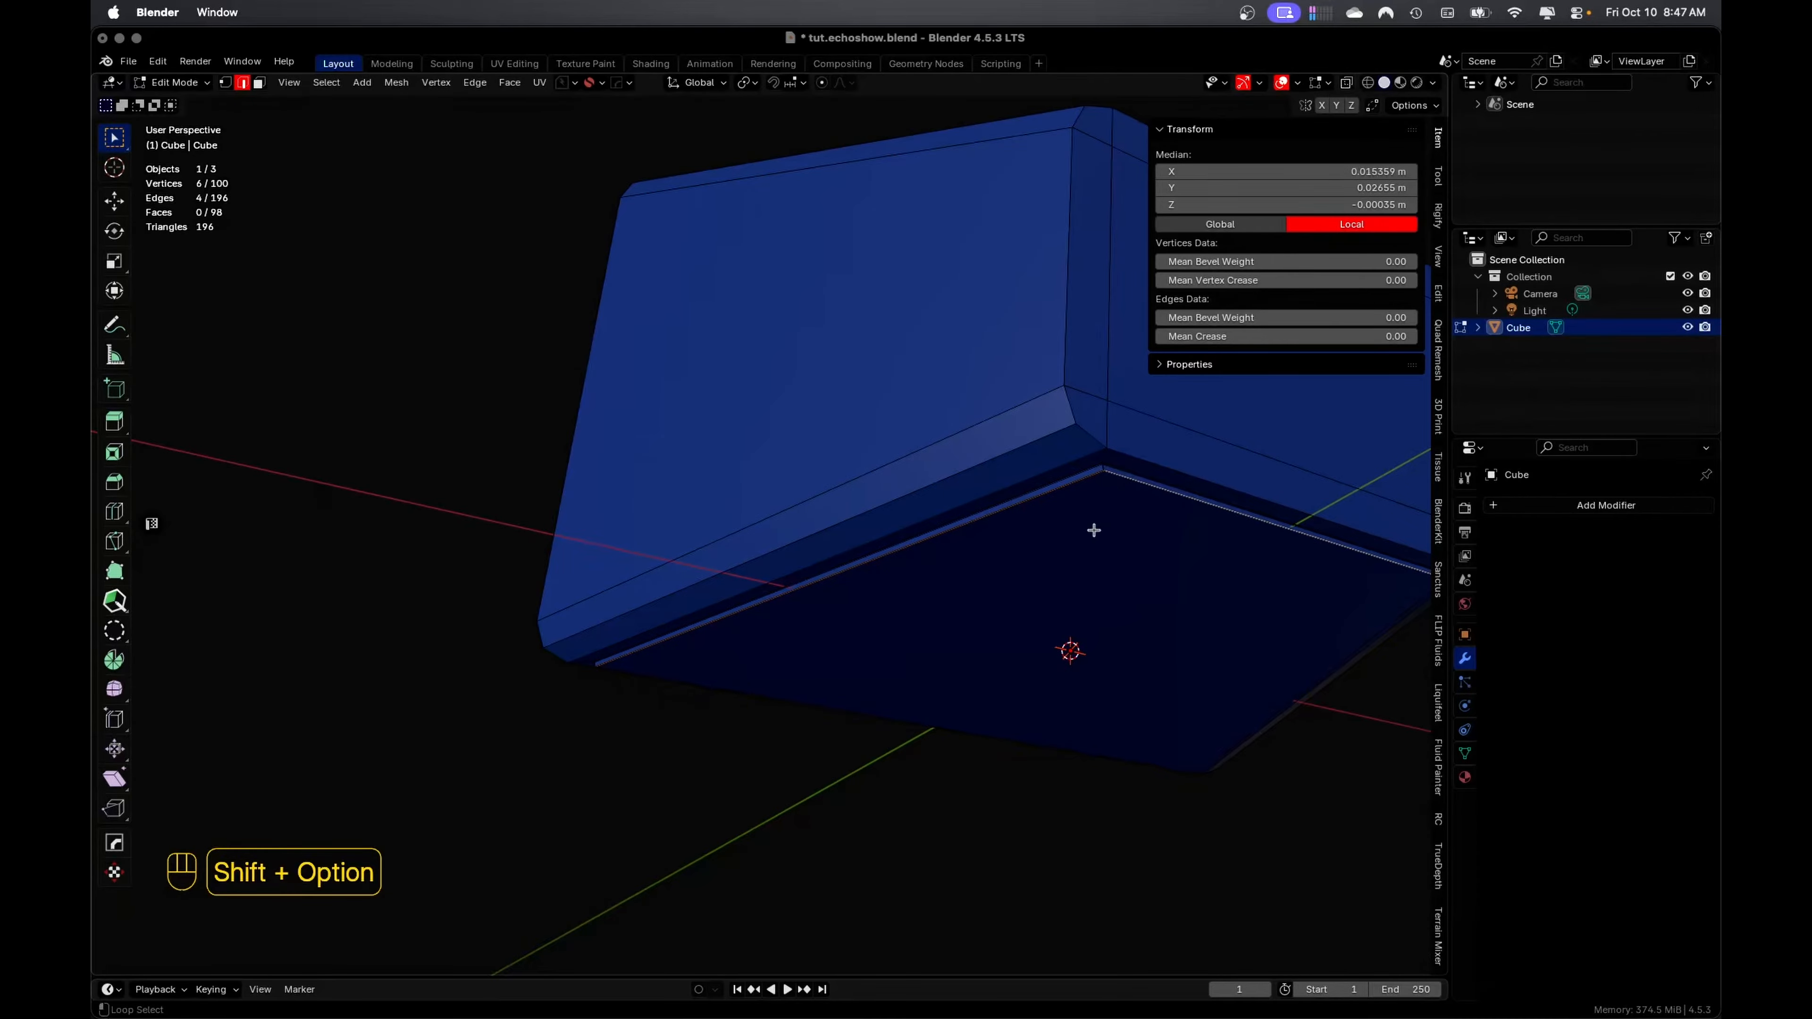
{"action": "middle_click_drag", "start_coordinate": [1094, 530], "coordinate": [1276, 639]}
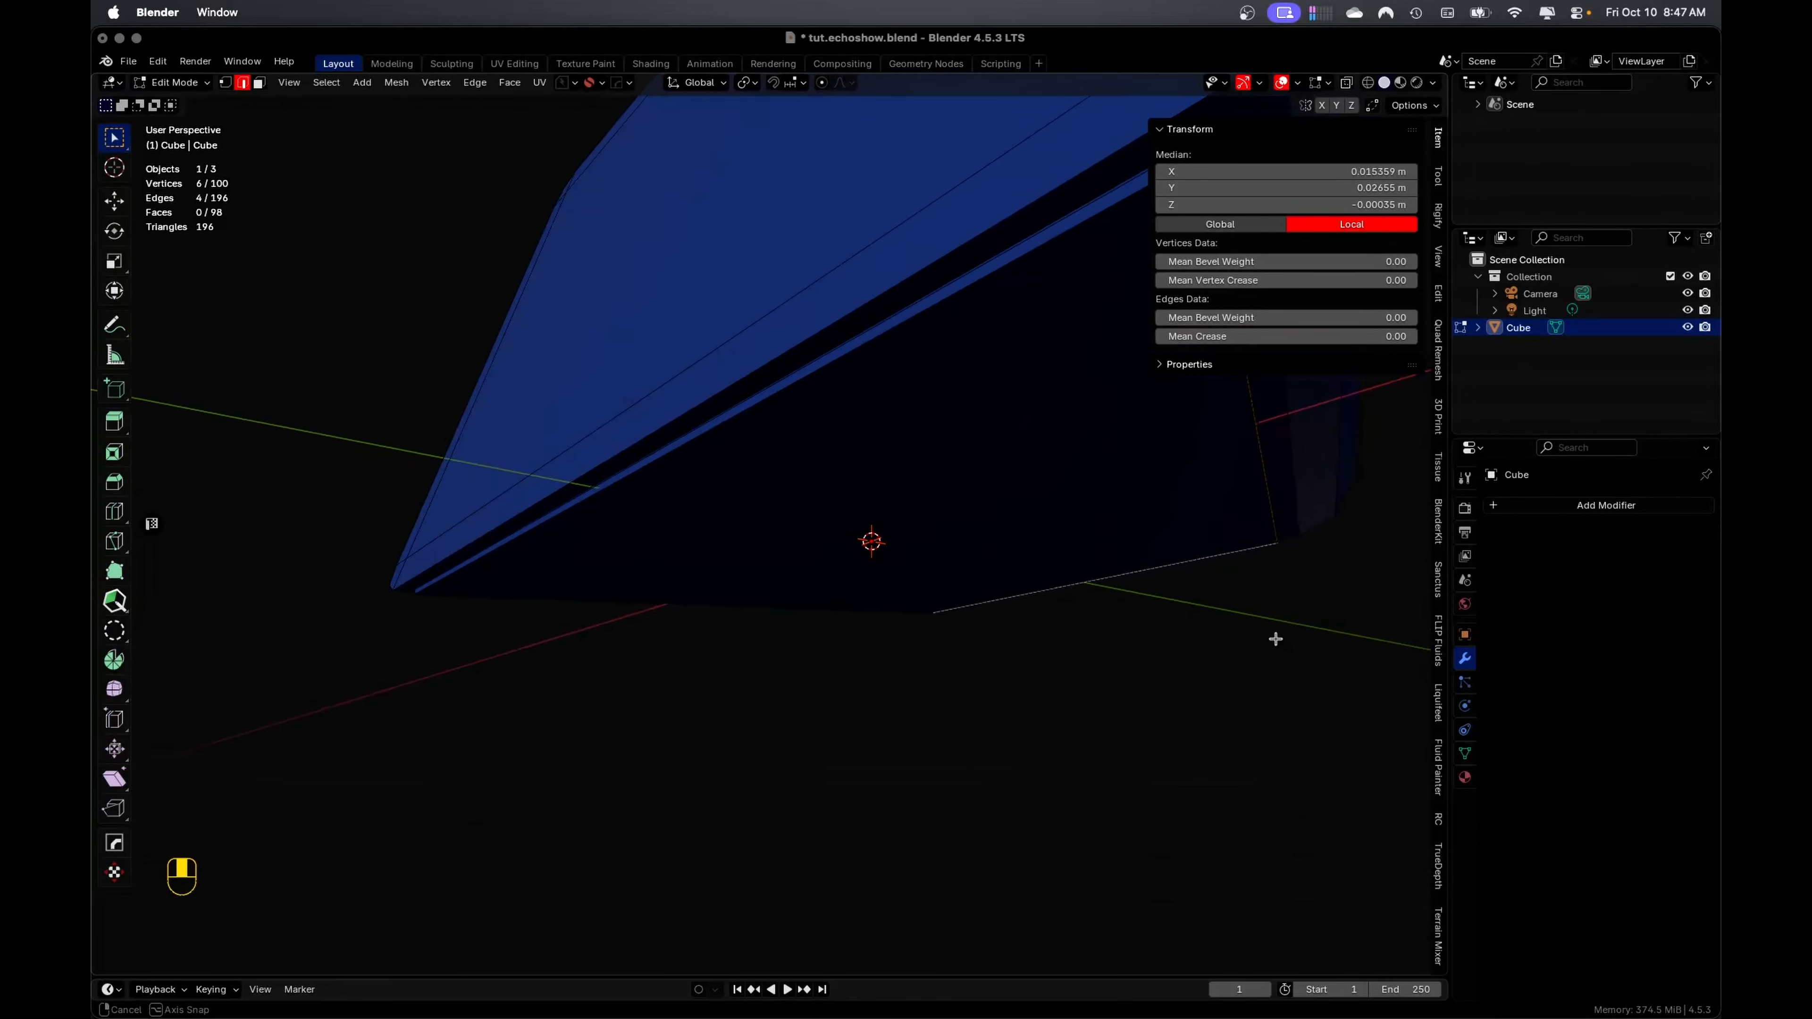
{"action": "key", "text": "shift+alt"}
{"action": "left_click", "coordinate": [1016, 261], "text": "alt+shift"}
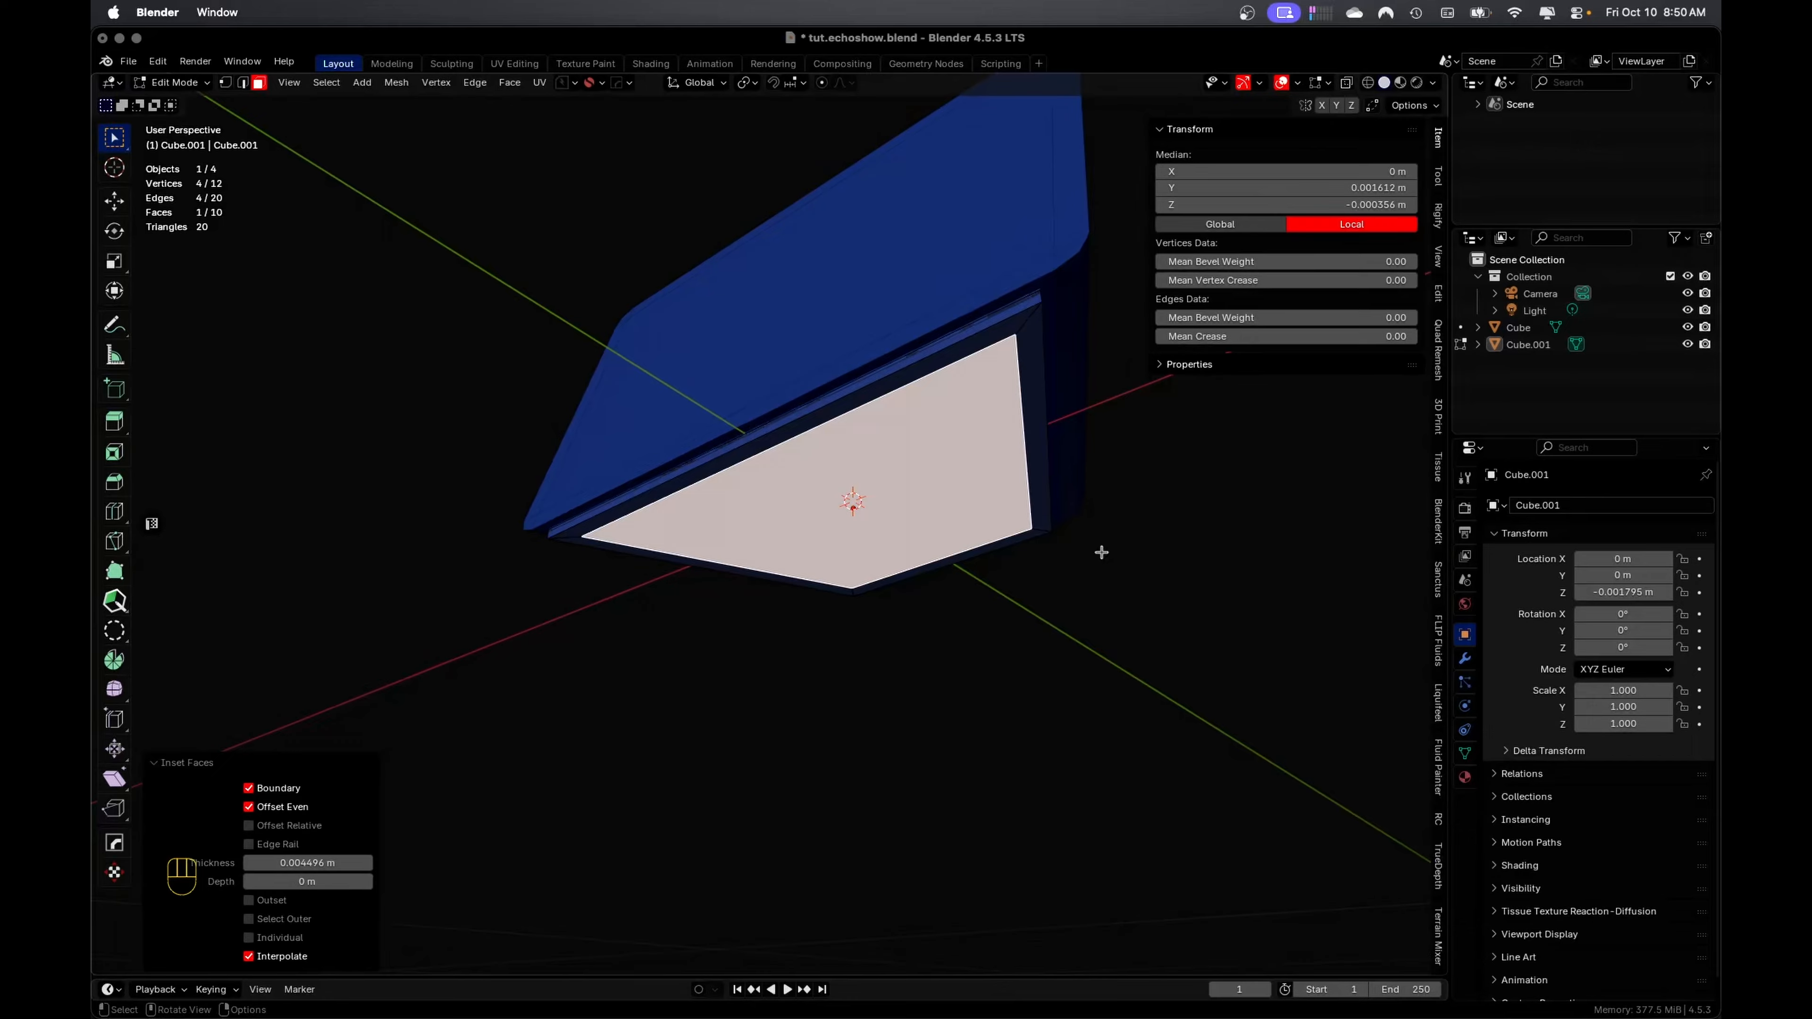
Inset the separate base's bottom face by about 0.0104 m and extrude it downward about 0.0086 m
{"action": "middle_click_drag", "start_coordinate": [1102, 552], "coordinate": [1092, 583]}
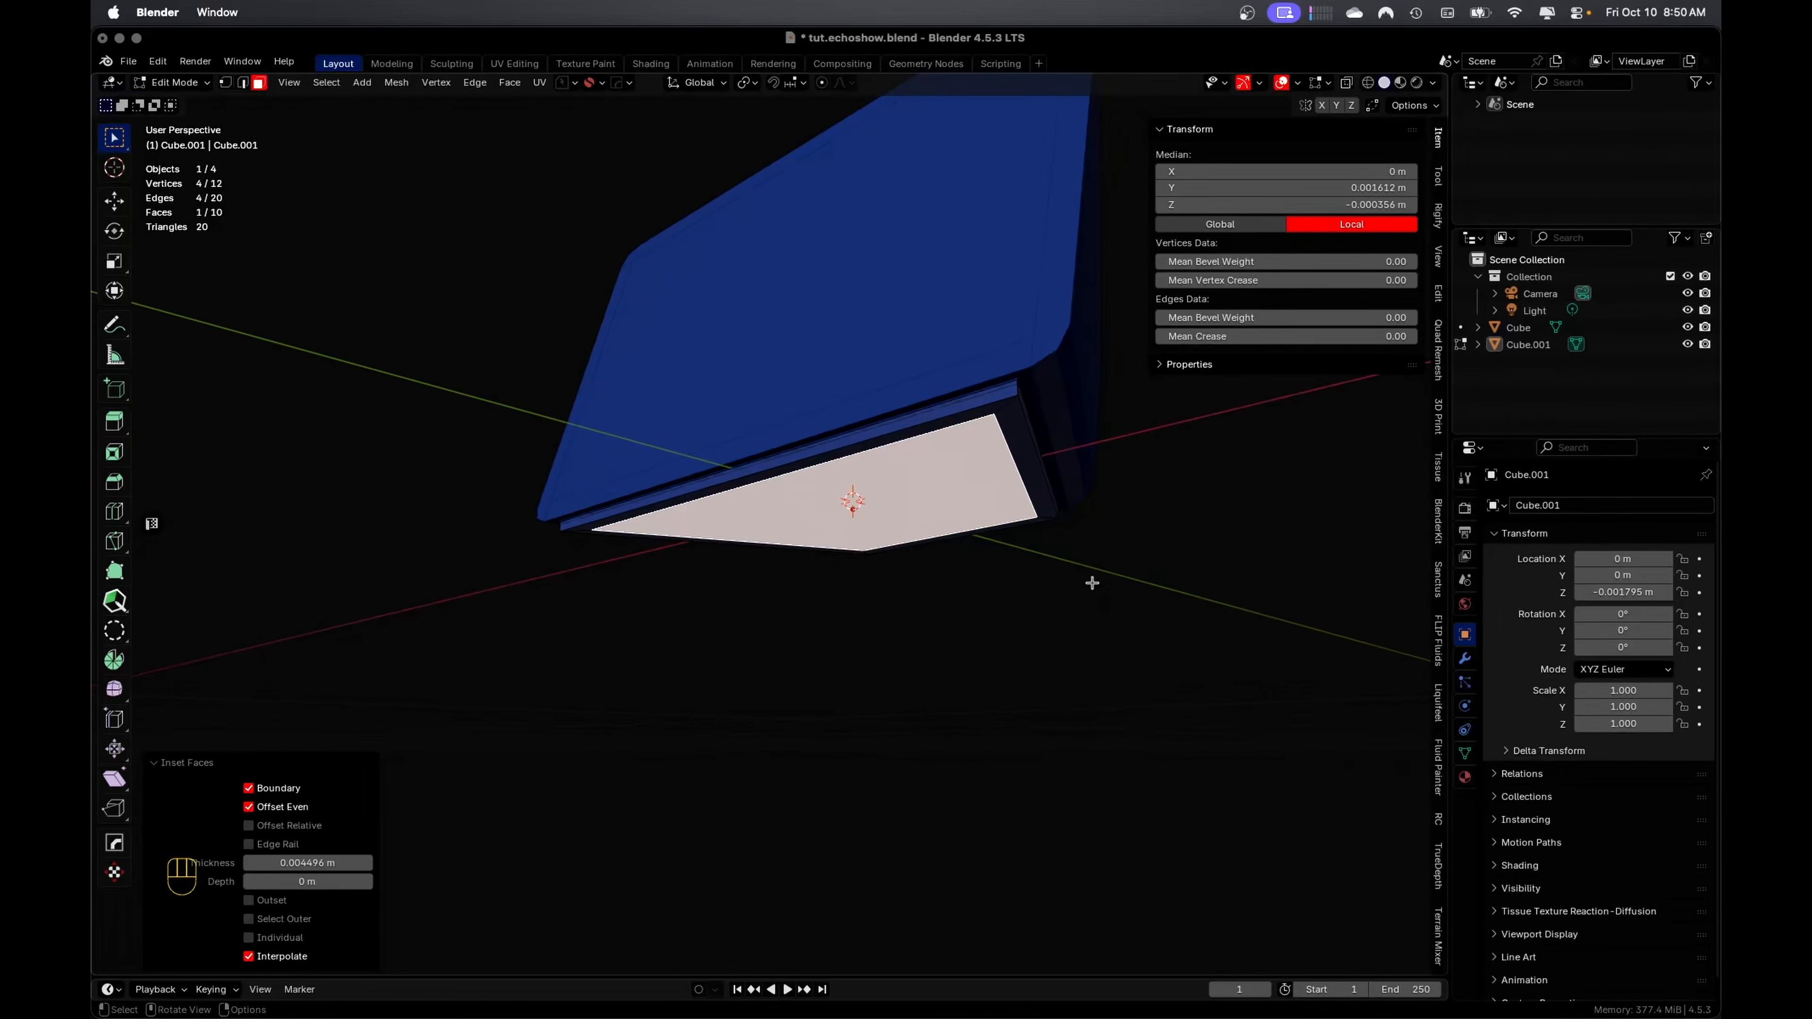
{"action": "key", "text": "i"}
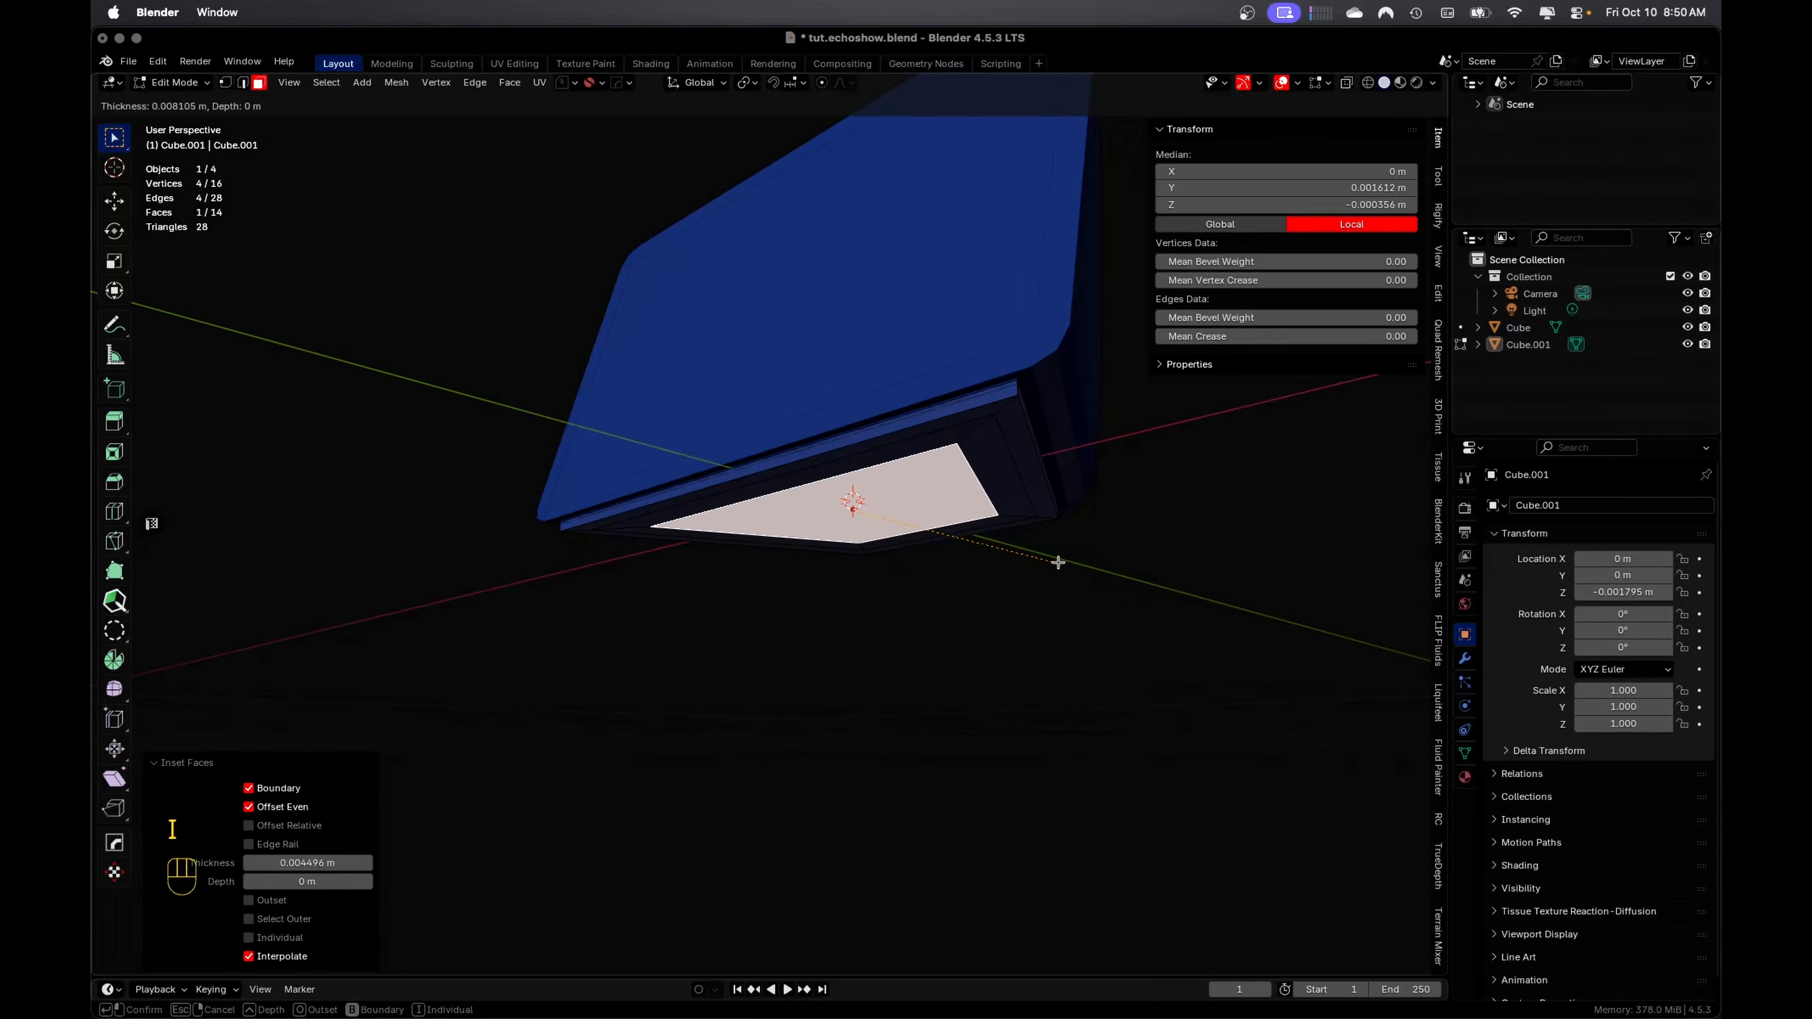
{"action": "left_click", "coordinate": [1049, 557]}
{"action": "middle_click_drag", "start_coordinate": [1050, 559], "coordinate": [1044, 582]}
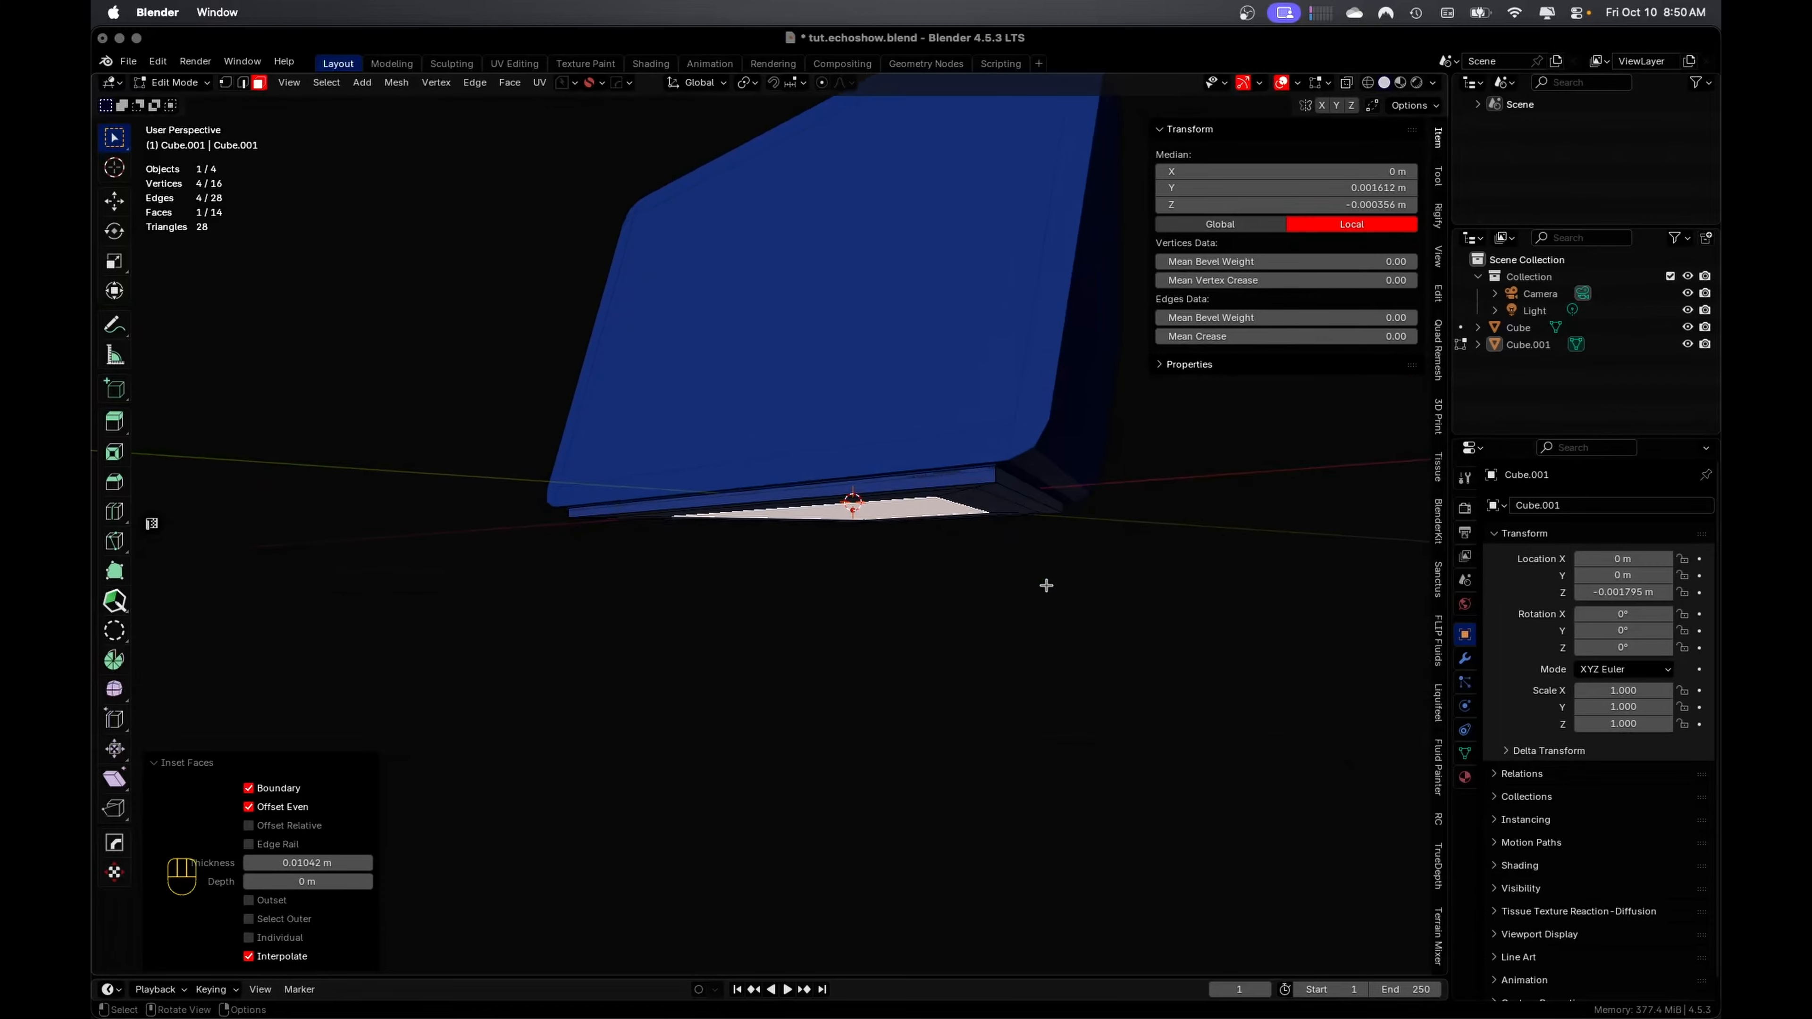
{"action": "key", "text": "e"}
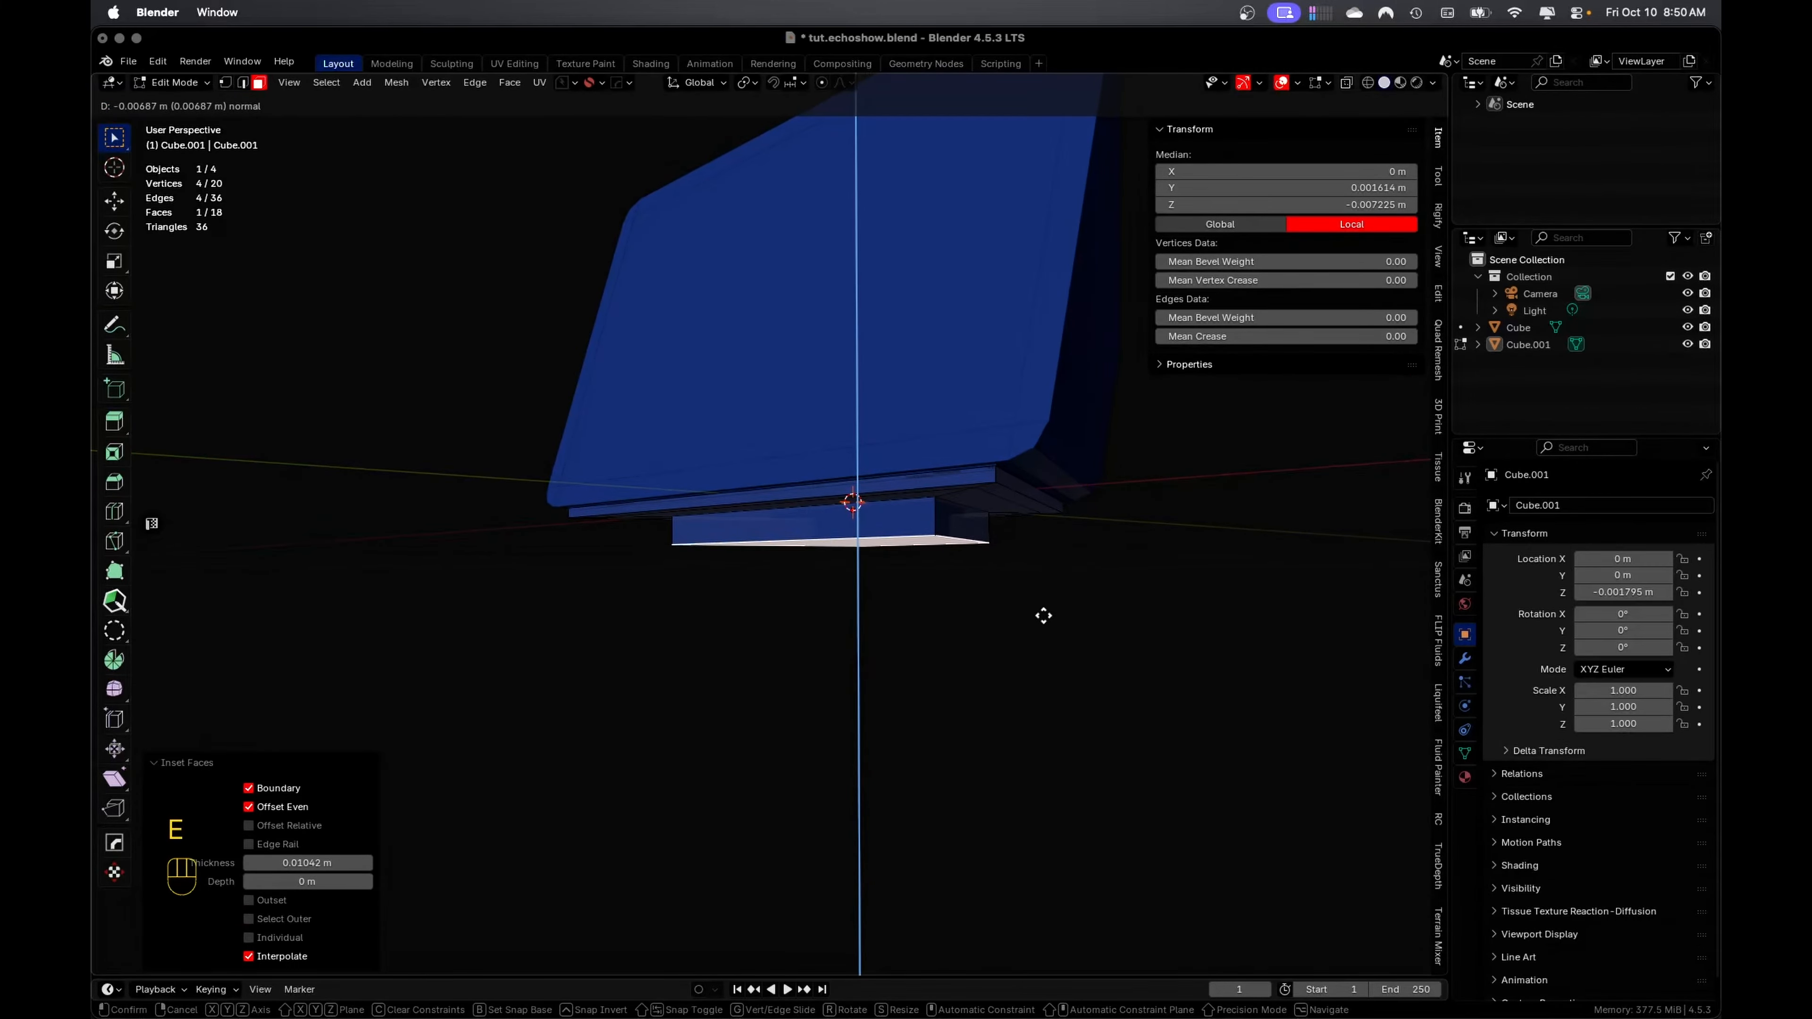
{"action": "left_click", "coordinate": [1043, 623]}
Extrude the neck's bottom face another 0.007 m or so downward and scale it up by about 1.755 into a flared foot
{"action": "key", "text": "e"}
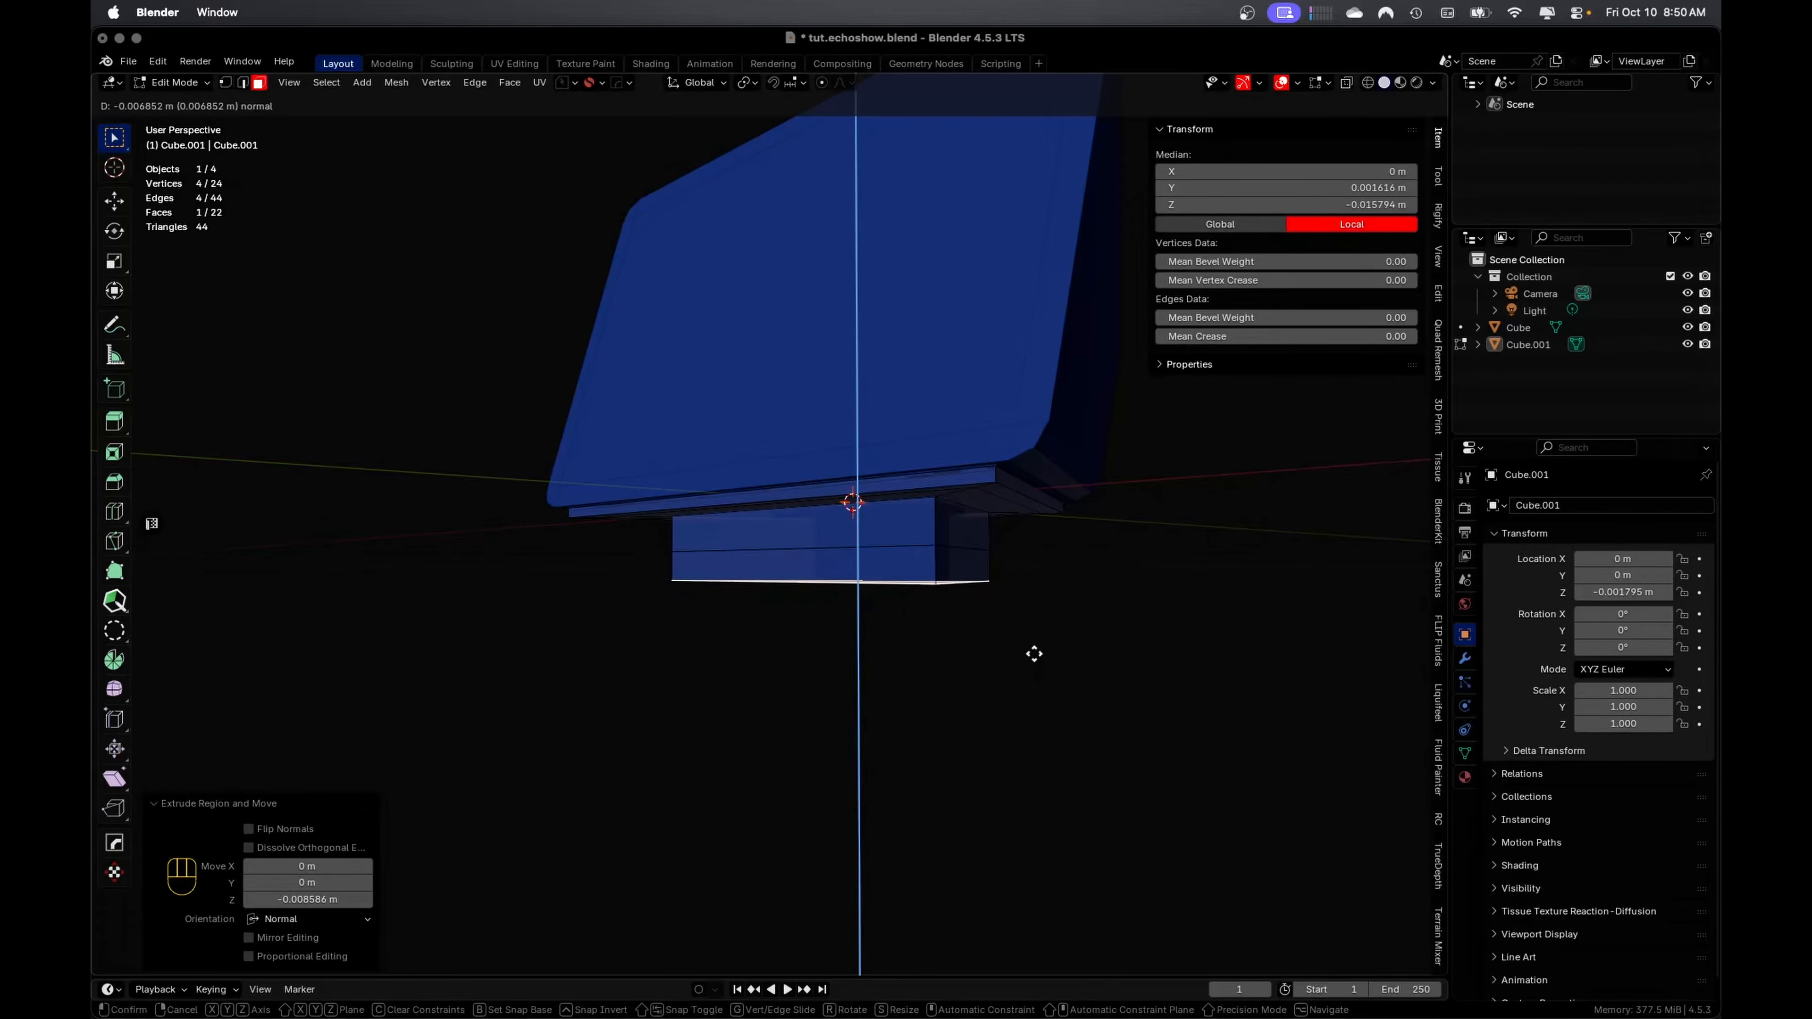
{"action": "left_click", "coordinate": [1035, 657]}
{"action": "key", "text": "s"}
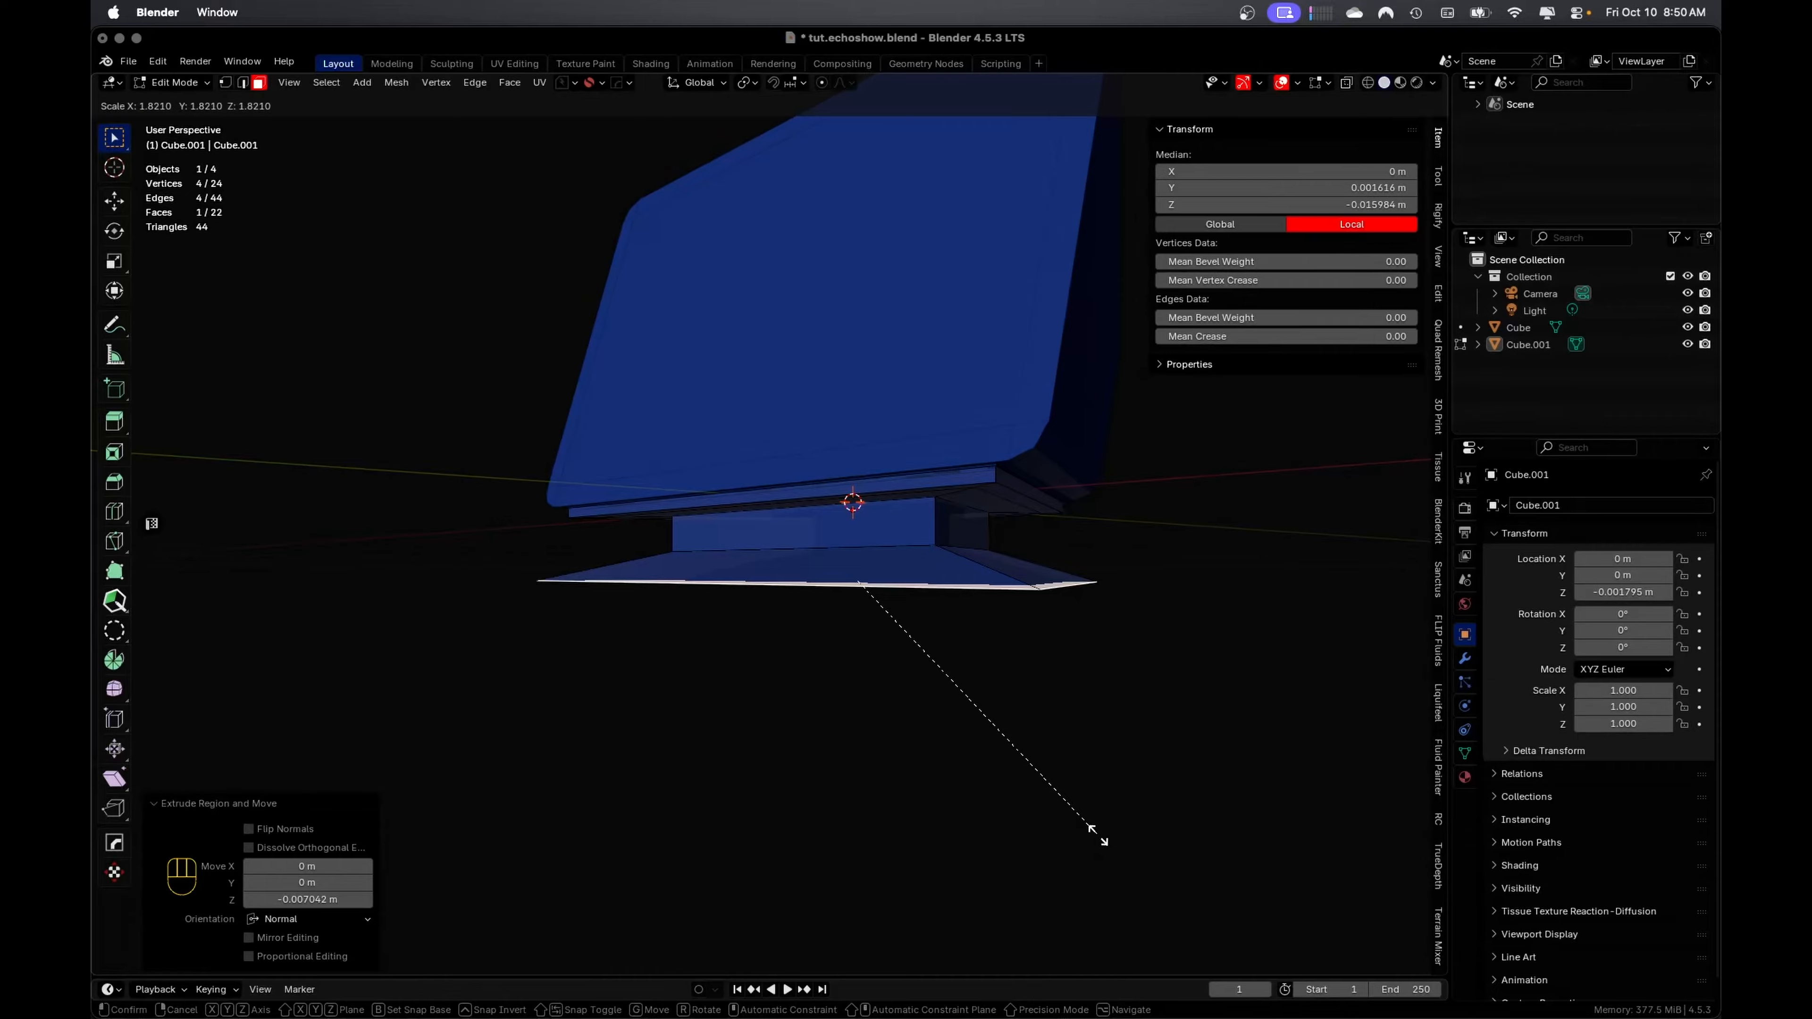
{"action": "left_click", "coordinate": [1091, 823]}
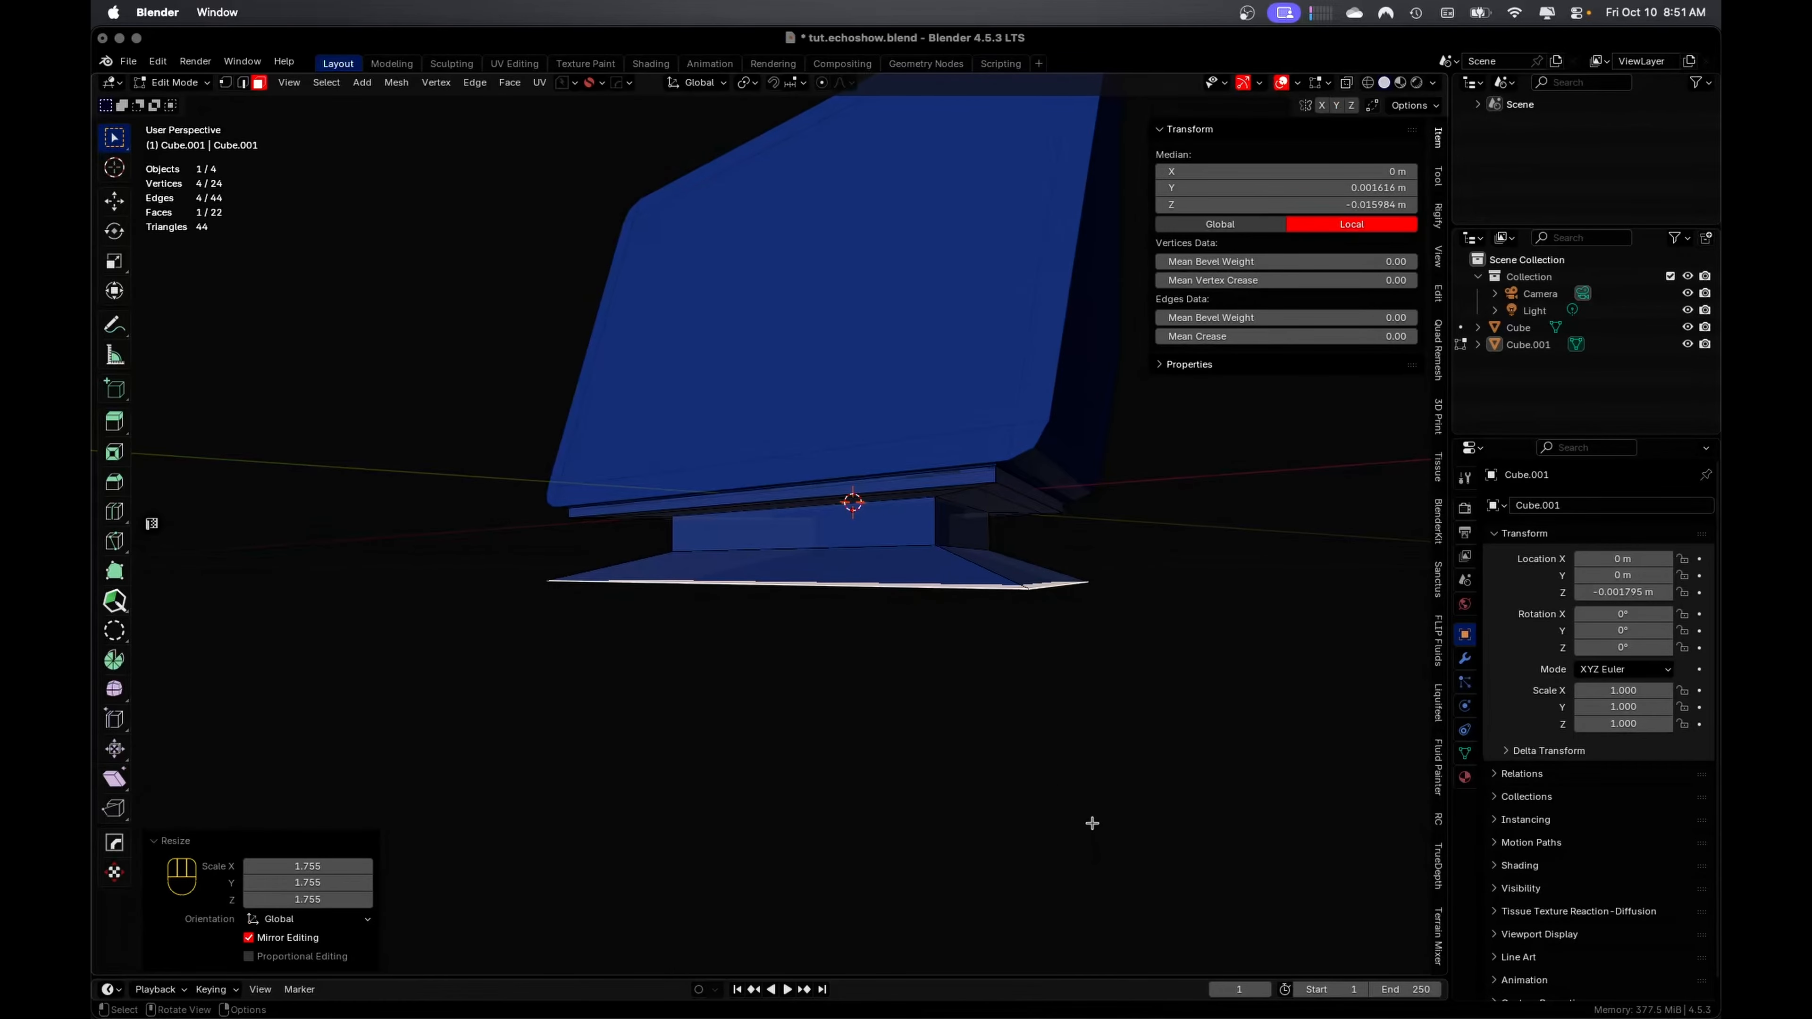
Extrude the foot's bottom face about 0.0059 m further down and scale it up by about 1.14
{"action": "key", "text": "e"}
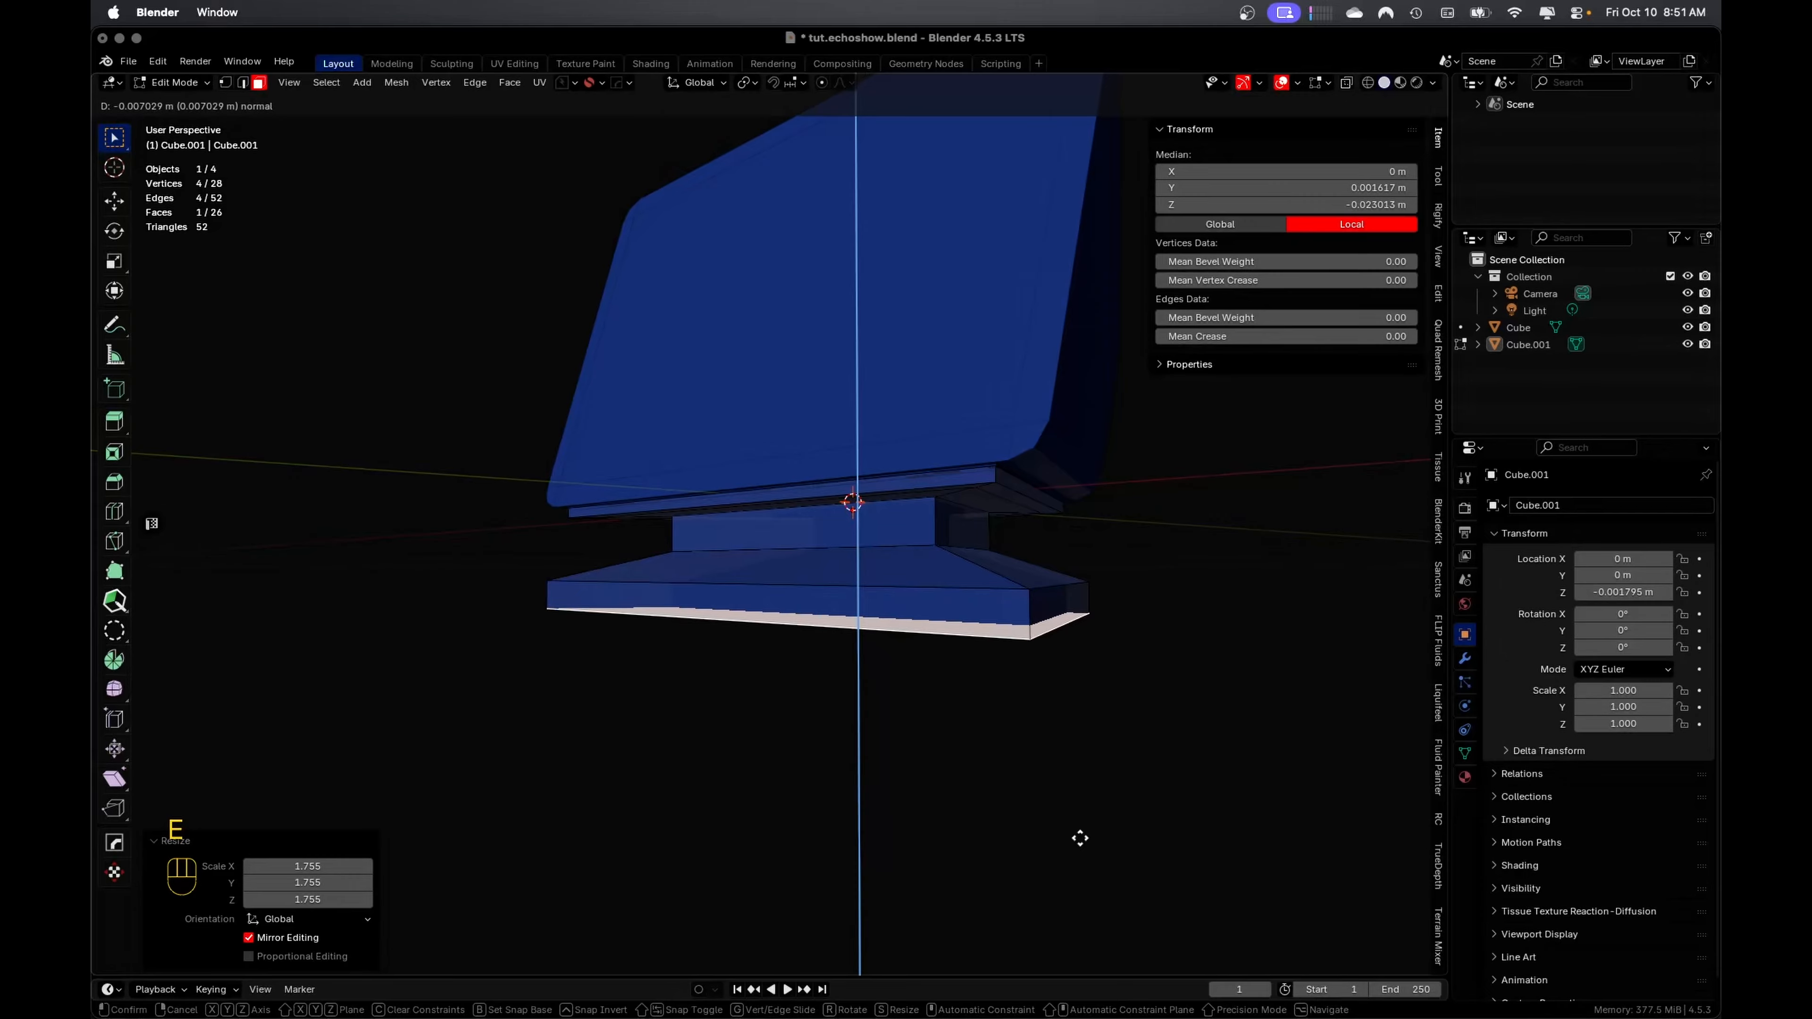
{"action": "left_click", "coordinate": [1078, 834]}
{"action": "key", "text": "s"}
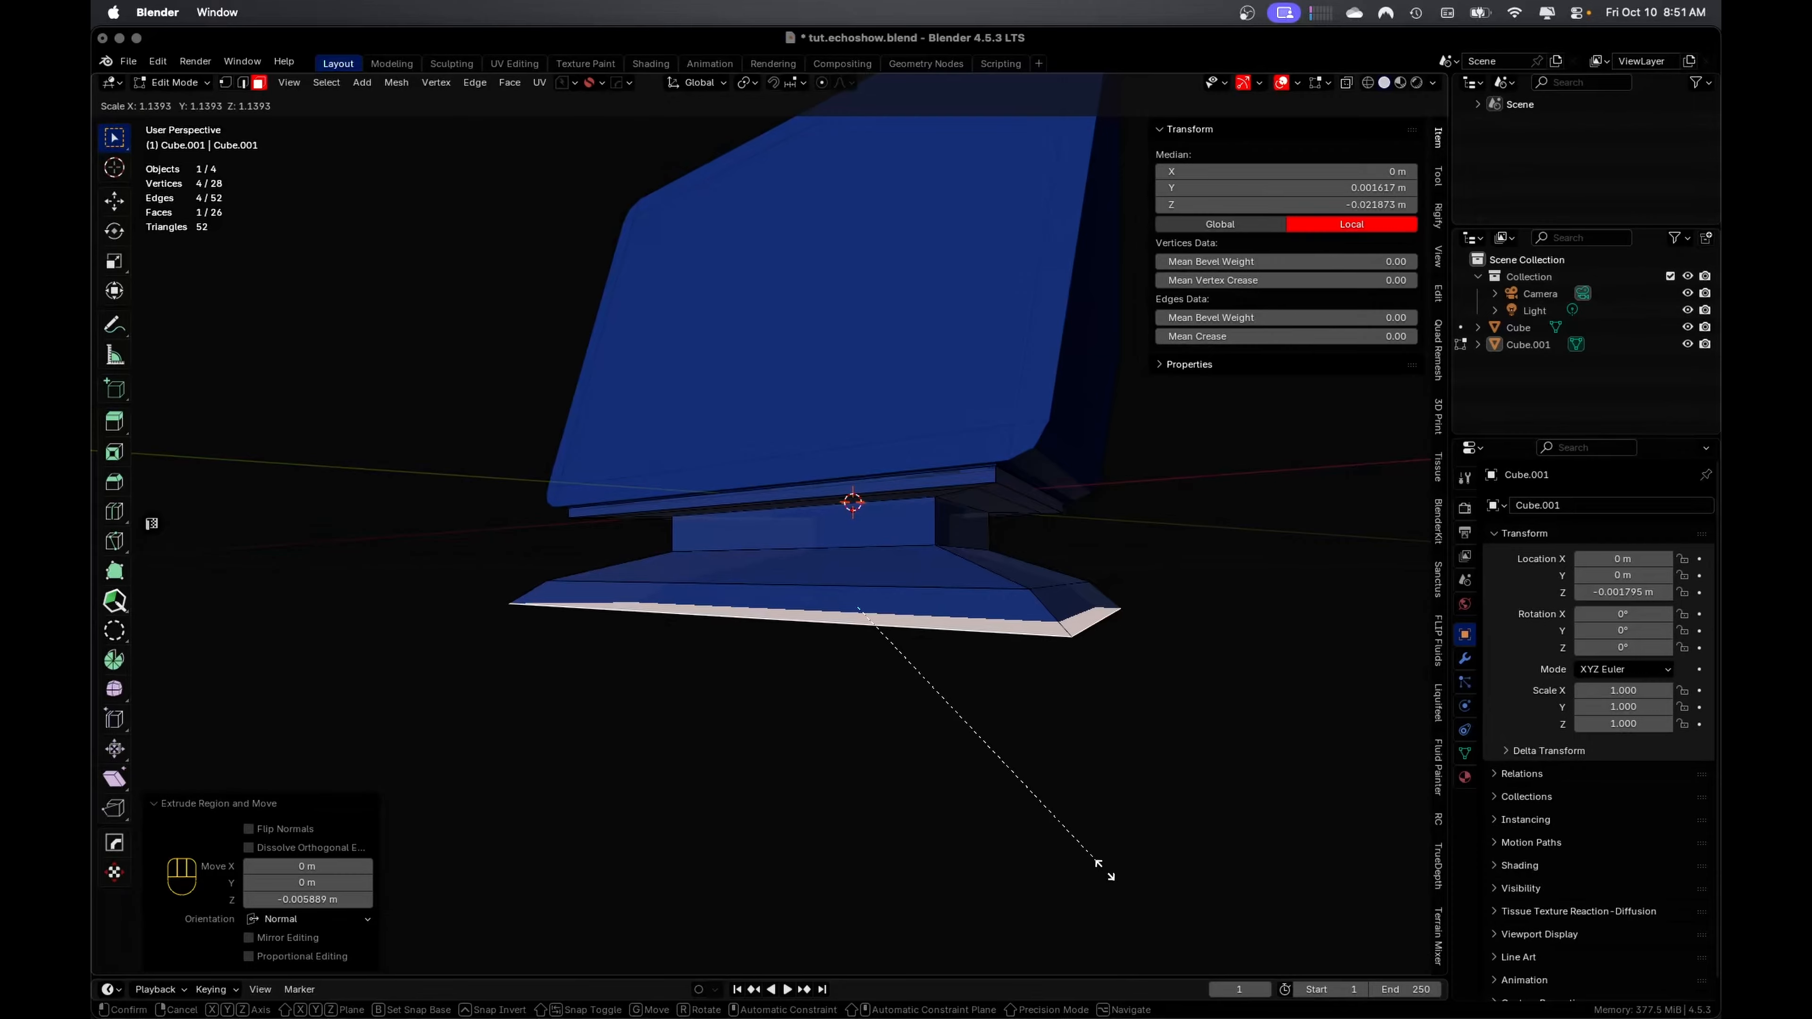
{"action": "left_click", "coordinate": [1104, 870]}
Select the four edges where the foot's two sloped tiers meet and offset them with Shrink/Fatten
{"action": "key", "text": "ctrl+Tab"}
{"action": "left_click", "coordinate": [1038, 866]}
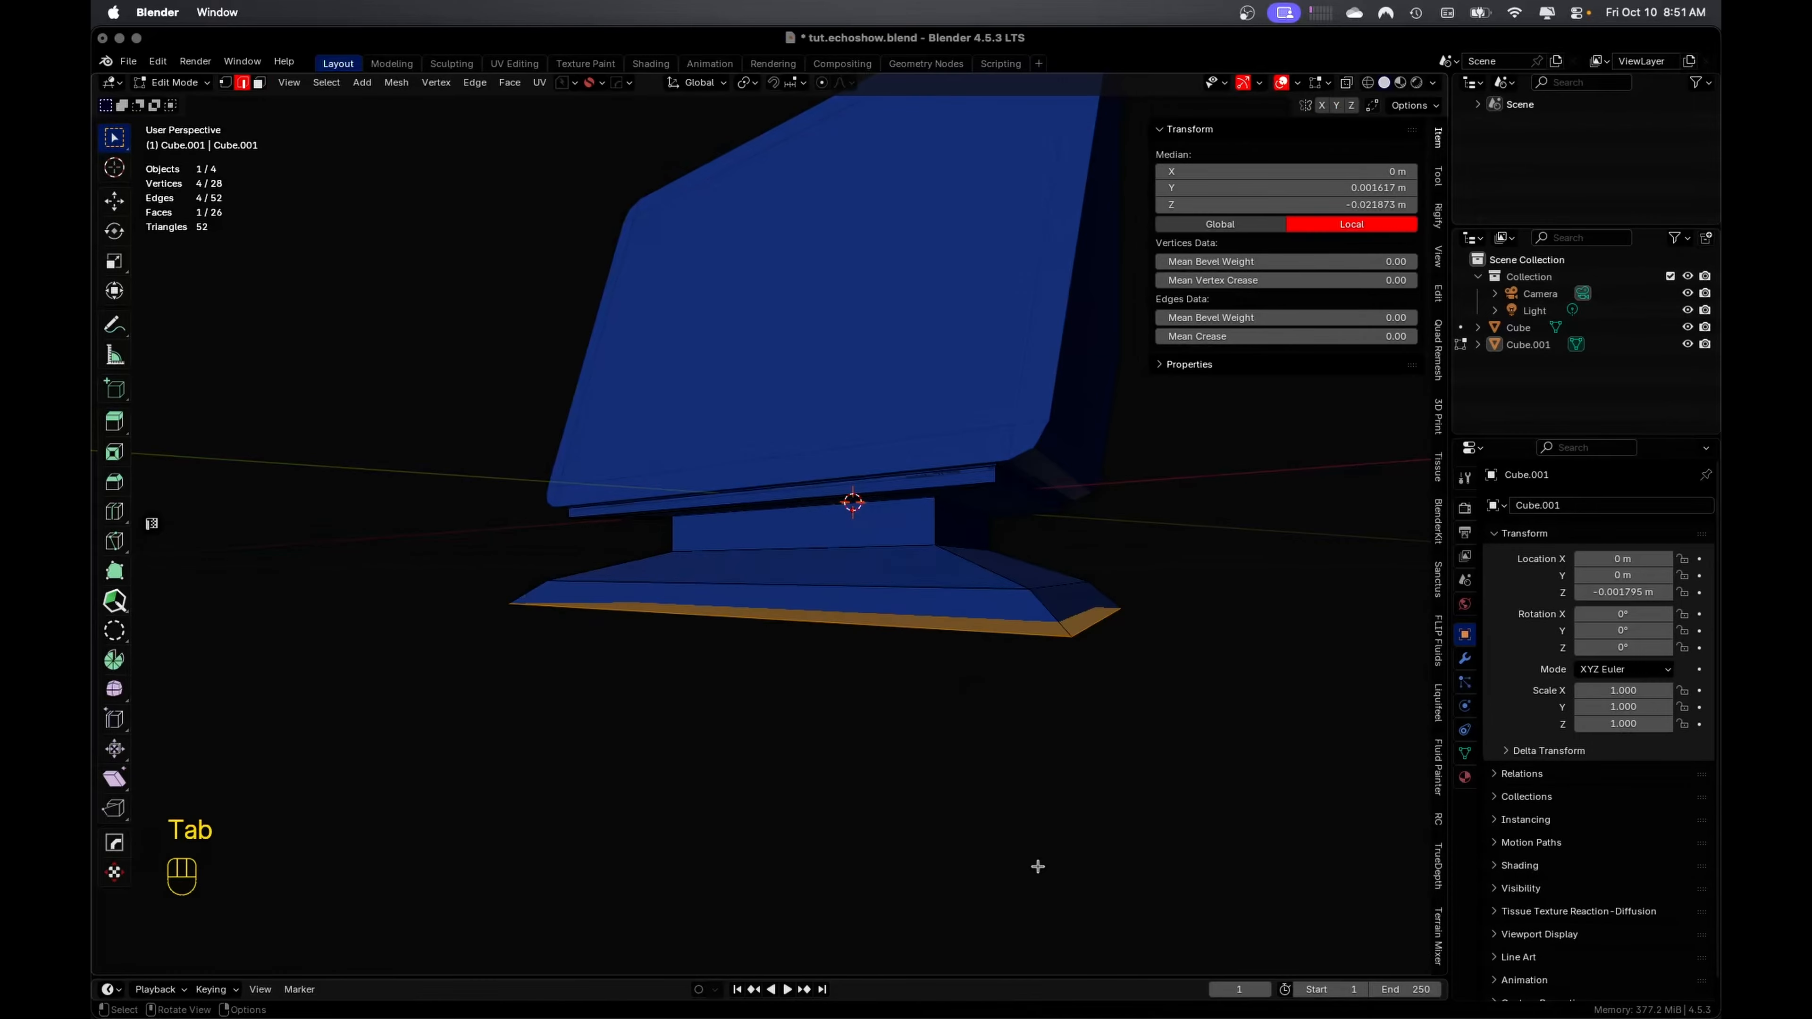
{"action": "left_click", "coordinate": [978, 586]}
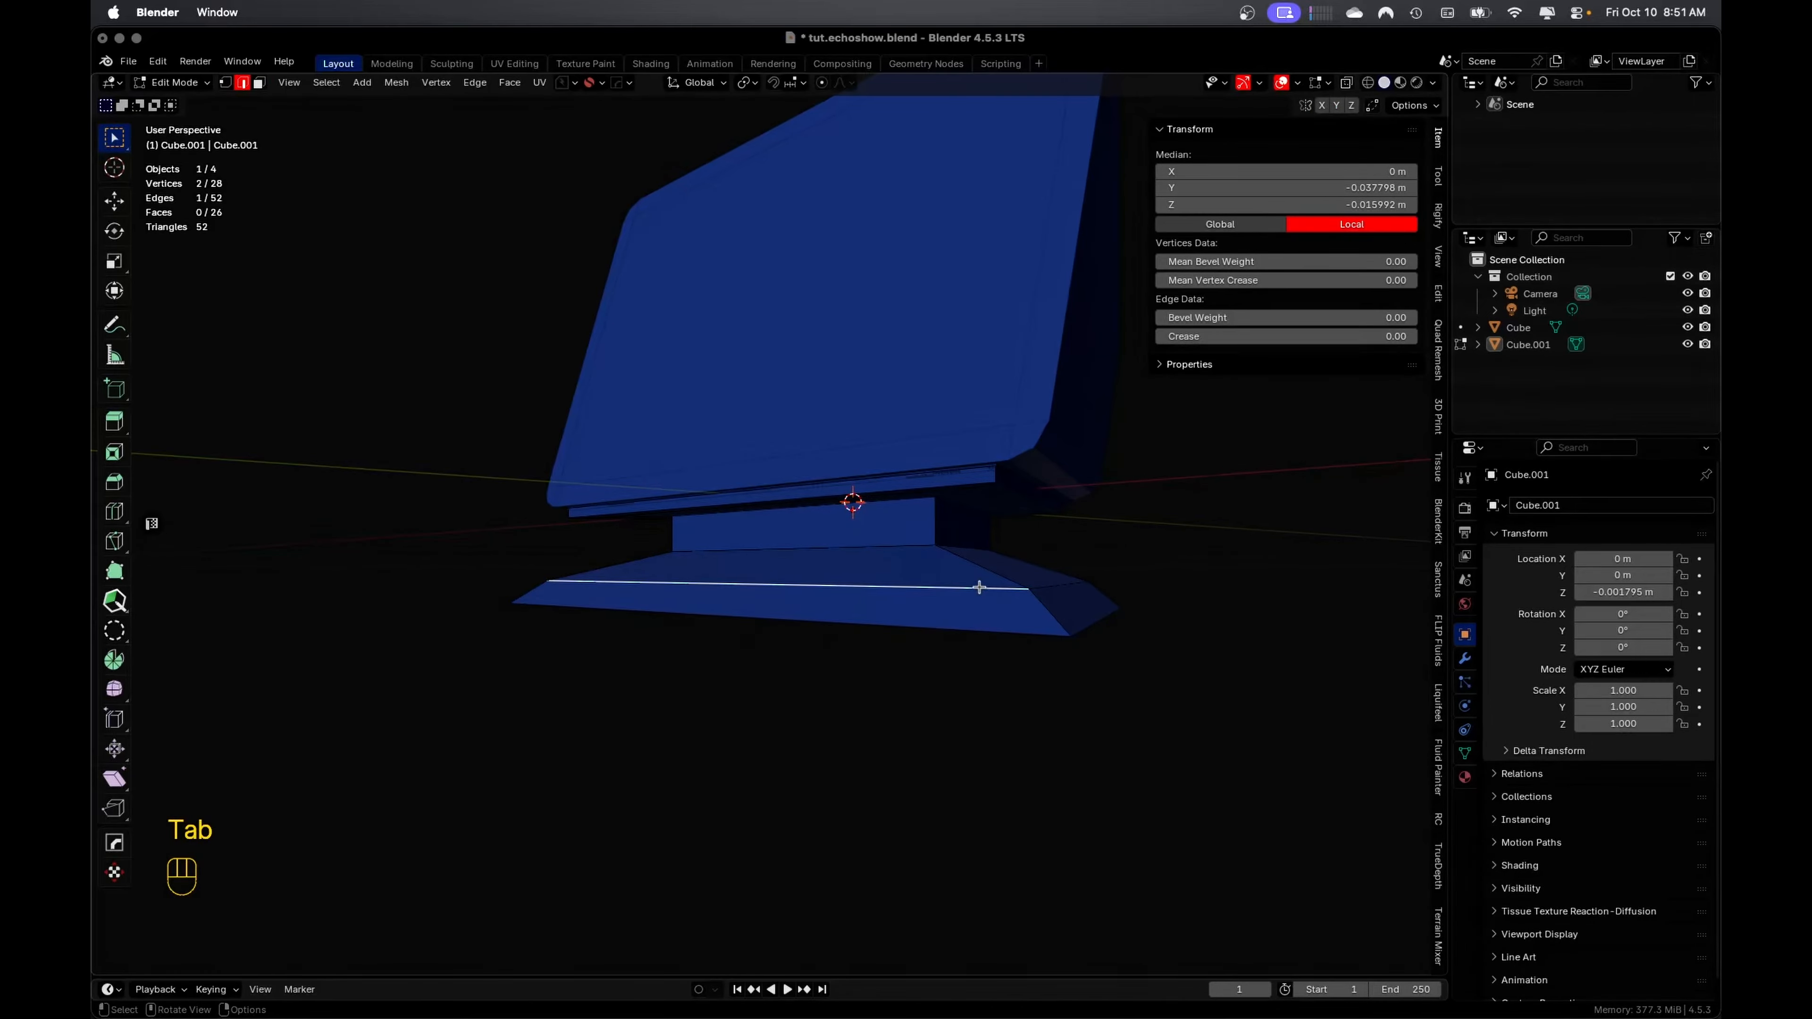
{"action": "left_click", "coordinate": [1057, 586], "text": "shift"}
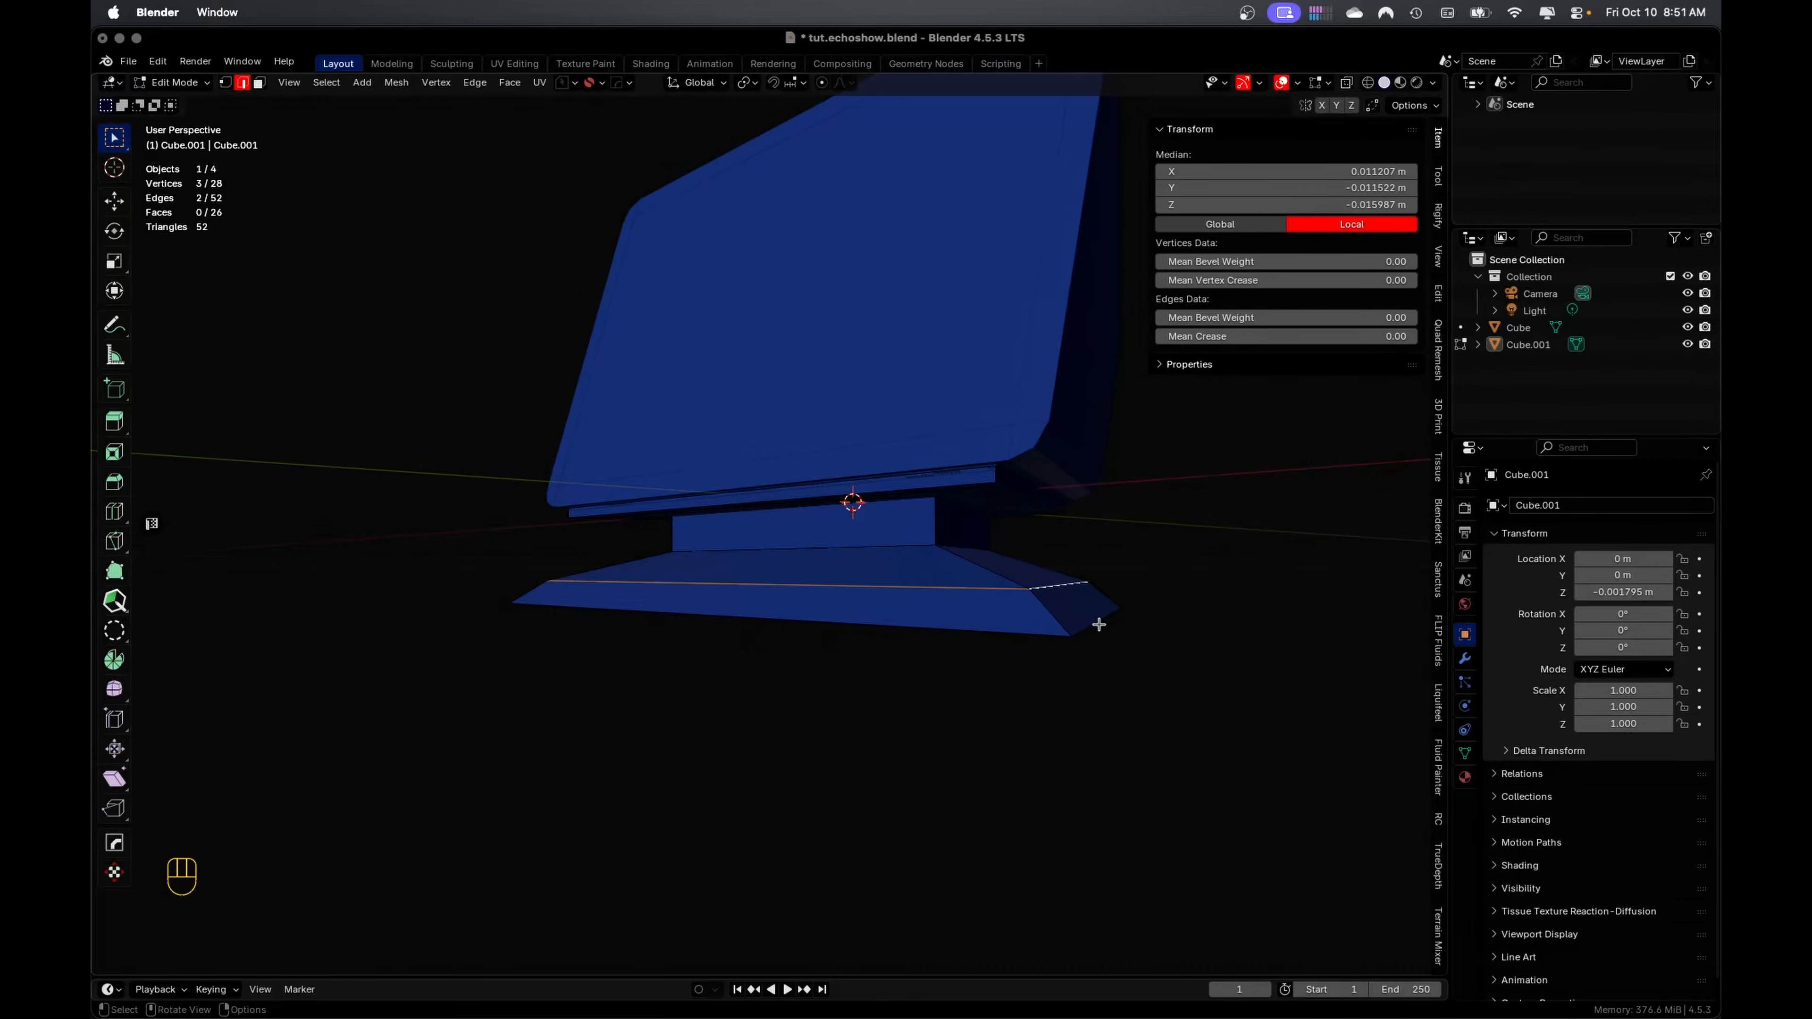
{"action": "middle_click_drag", "start_coordinate": [1099, 625], "coordinate": [852, 646]}
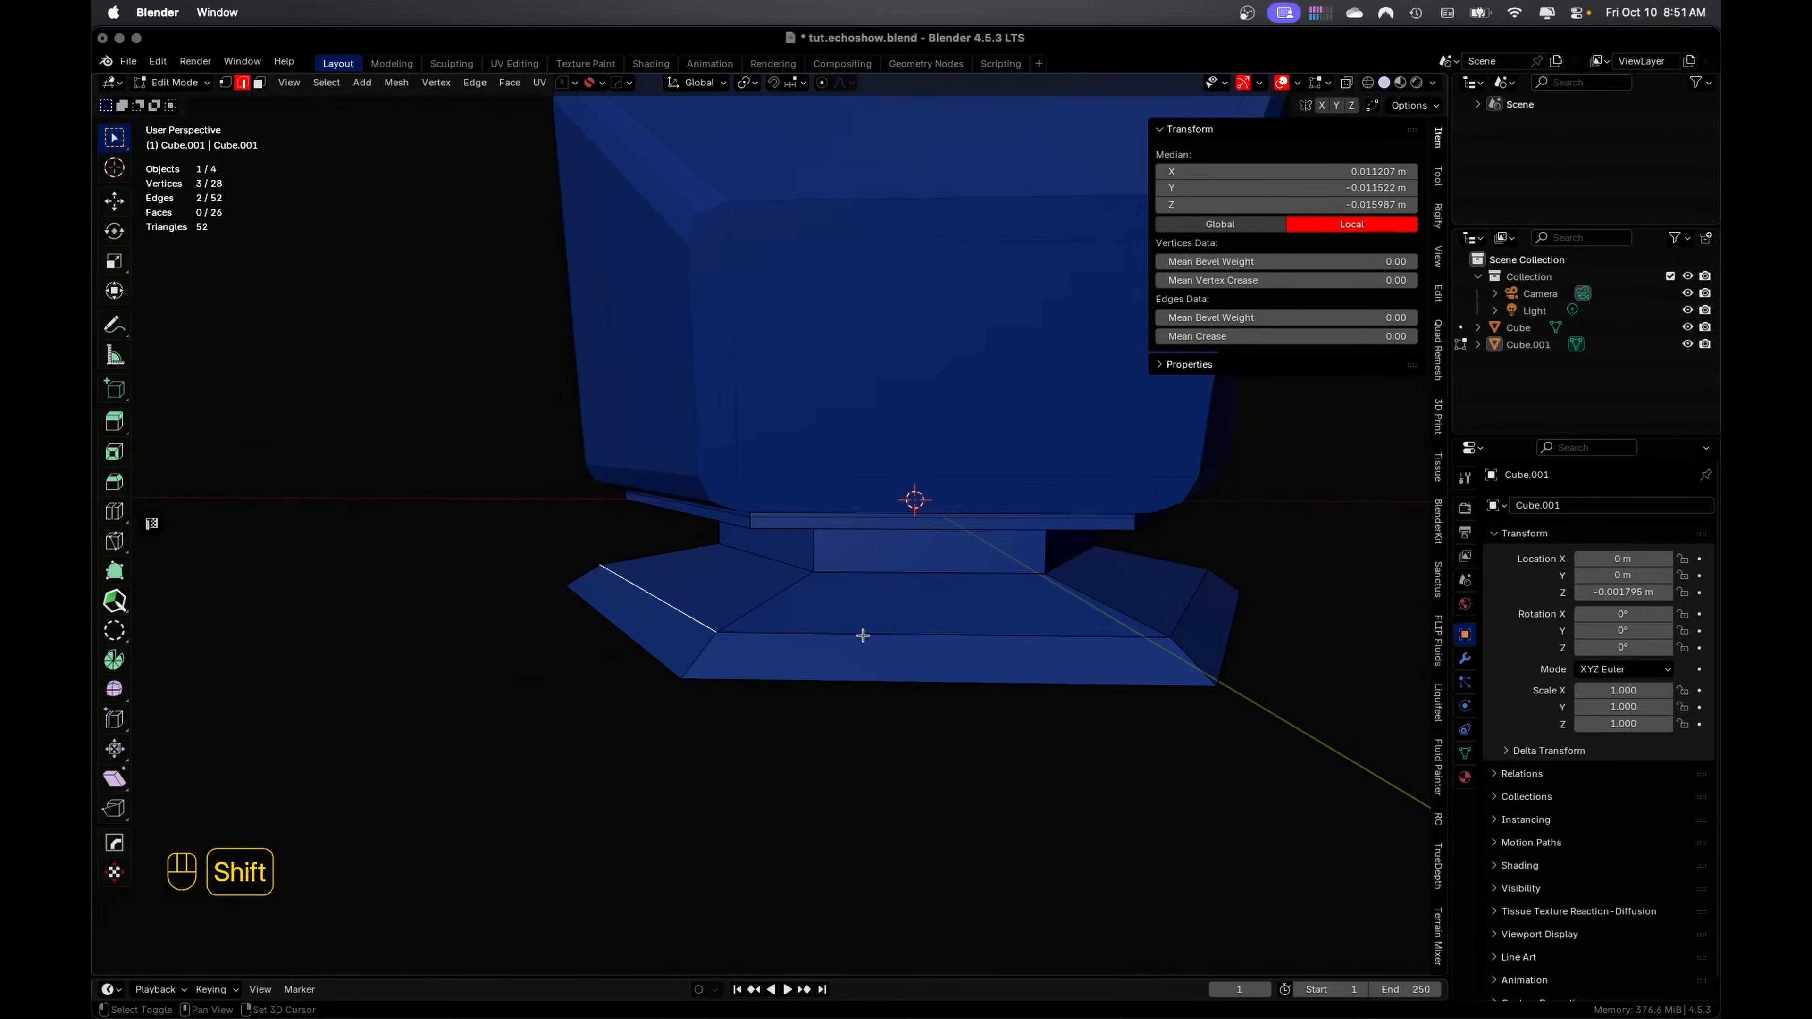
{"action": "left_click", "coordinate": [863, 635], "text": "shift"}
{"action": "middle_click_drag", "start_coordinate": [1161, 688], "coordinate": [850, 733]}
{"action": "left_click", "coordinate": [1014, 686], "text": "shift"}
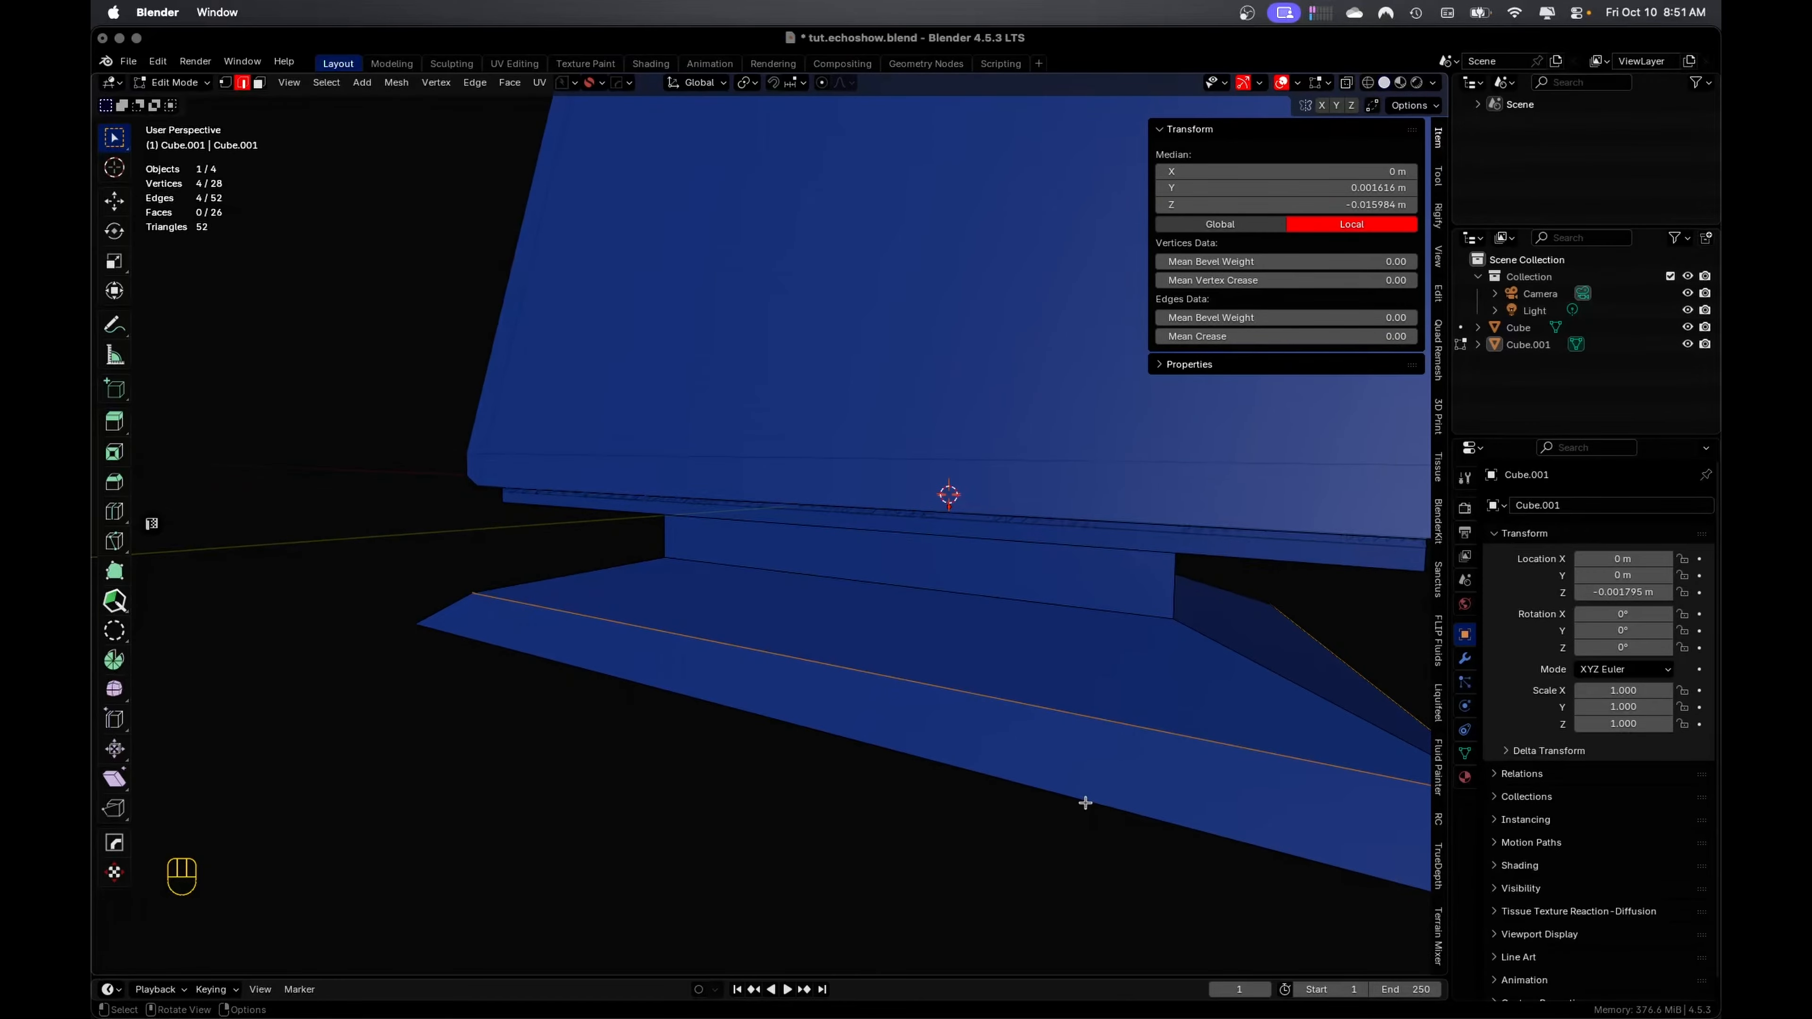
{"action": "scroll", "coordinate": [1085, 803], "scroll_direction": "down", "scroll_amount": 2}
{"action": "key", "text": "alt+s"}
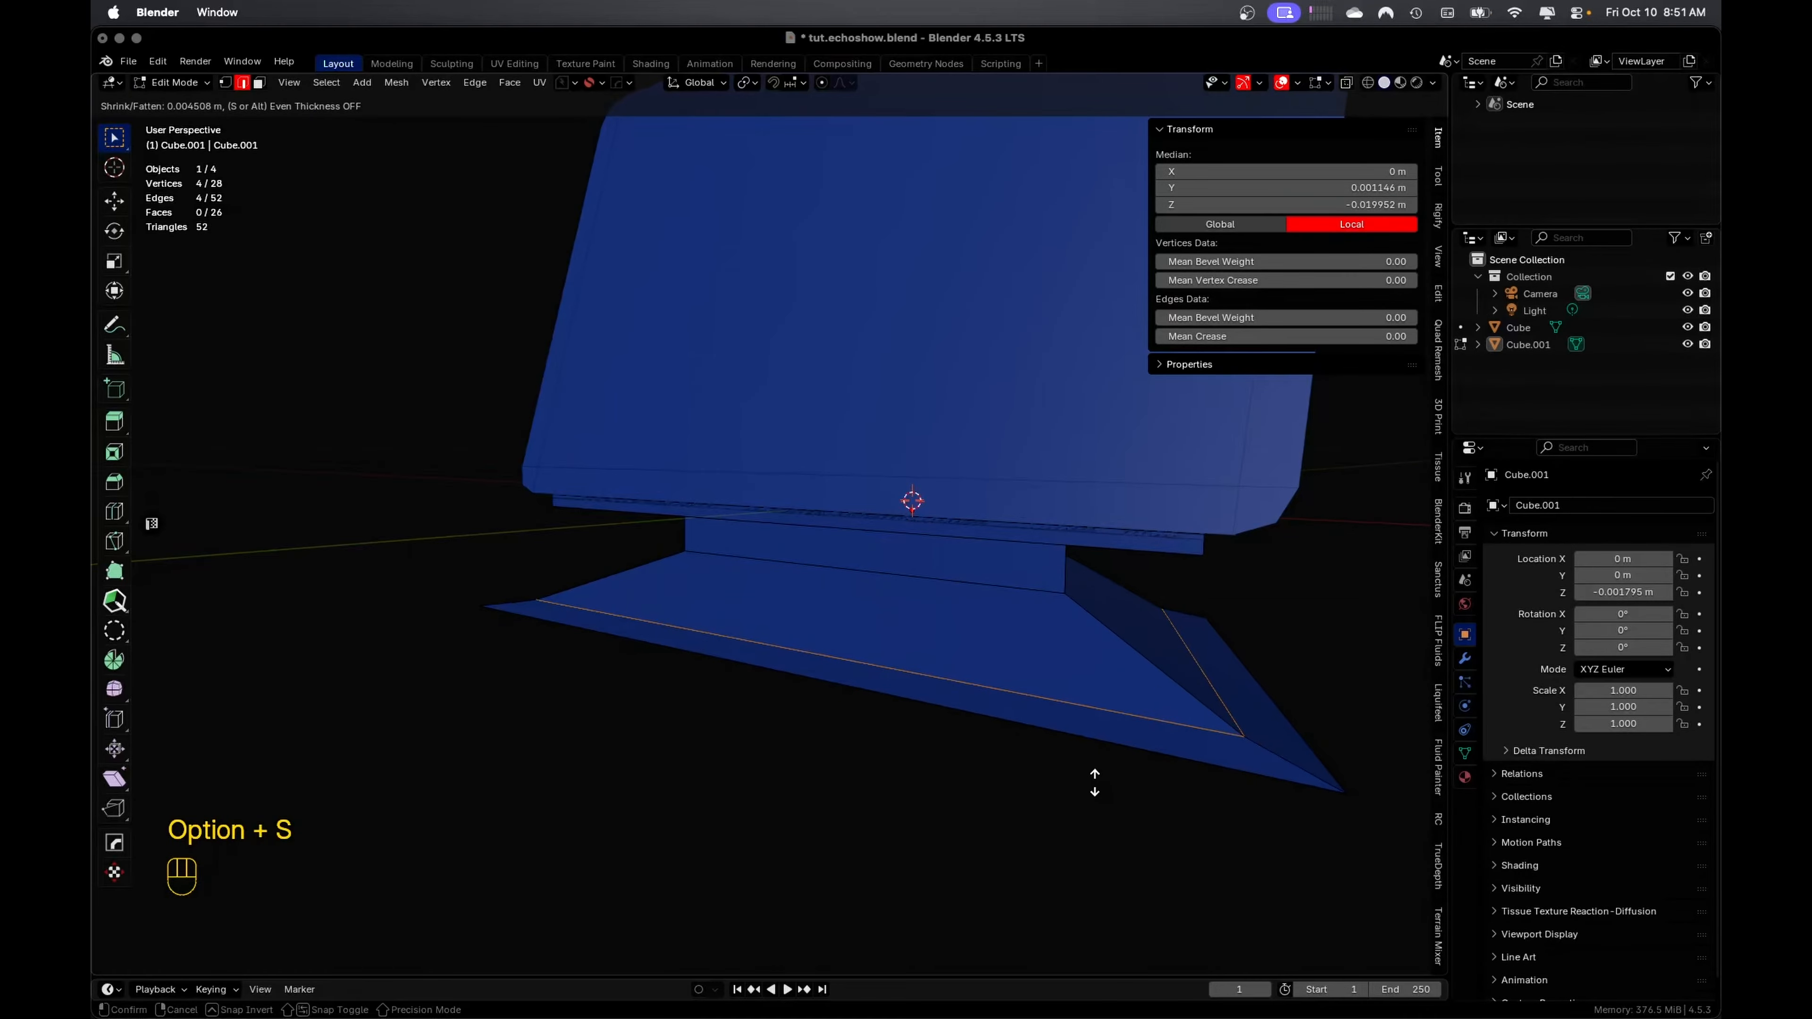
Recalculate the normals of the entire base mesh to face outside and return to Object Mode
{"action": "key", "text": "Tab"}
{"action": "key", "text": "Tab"}
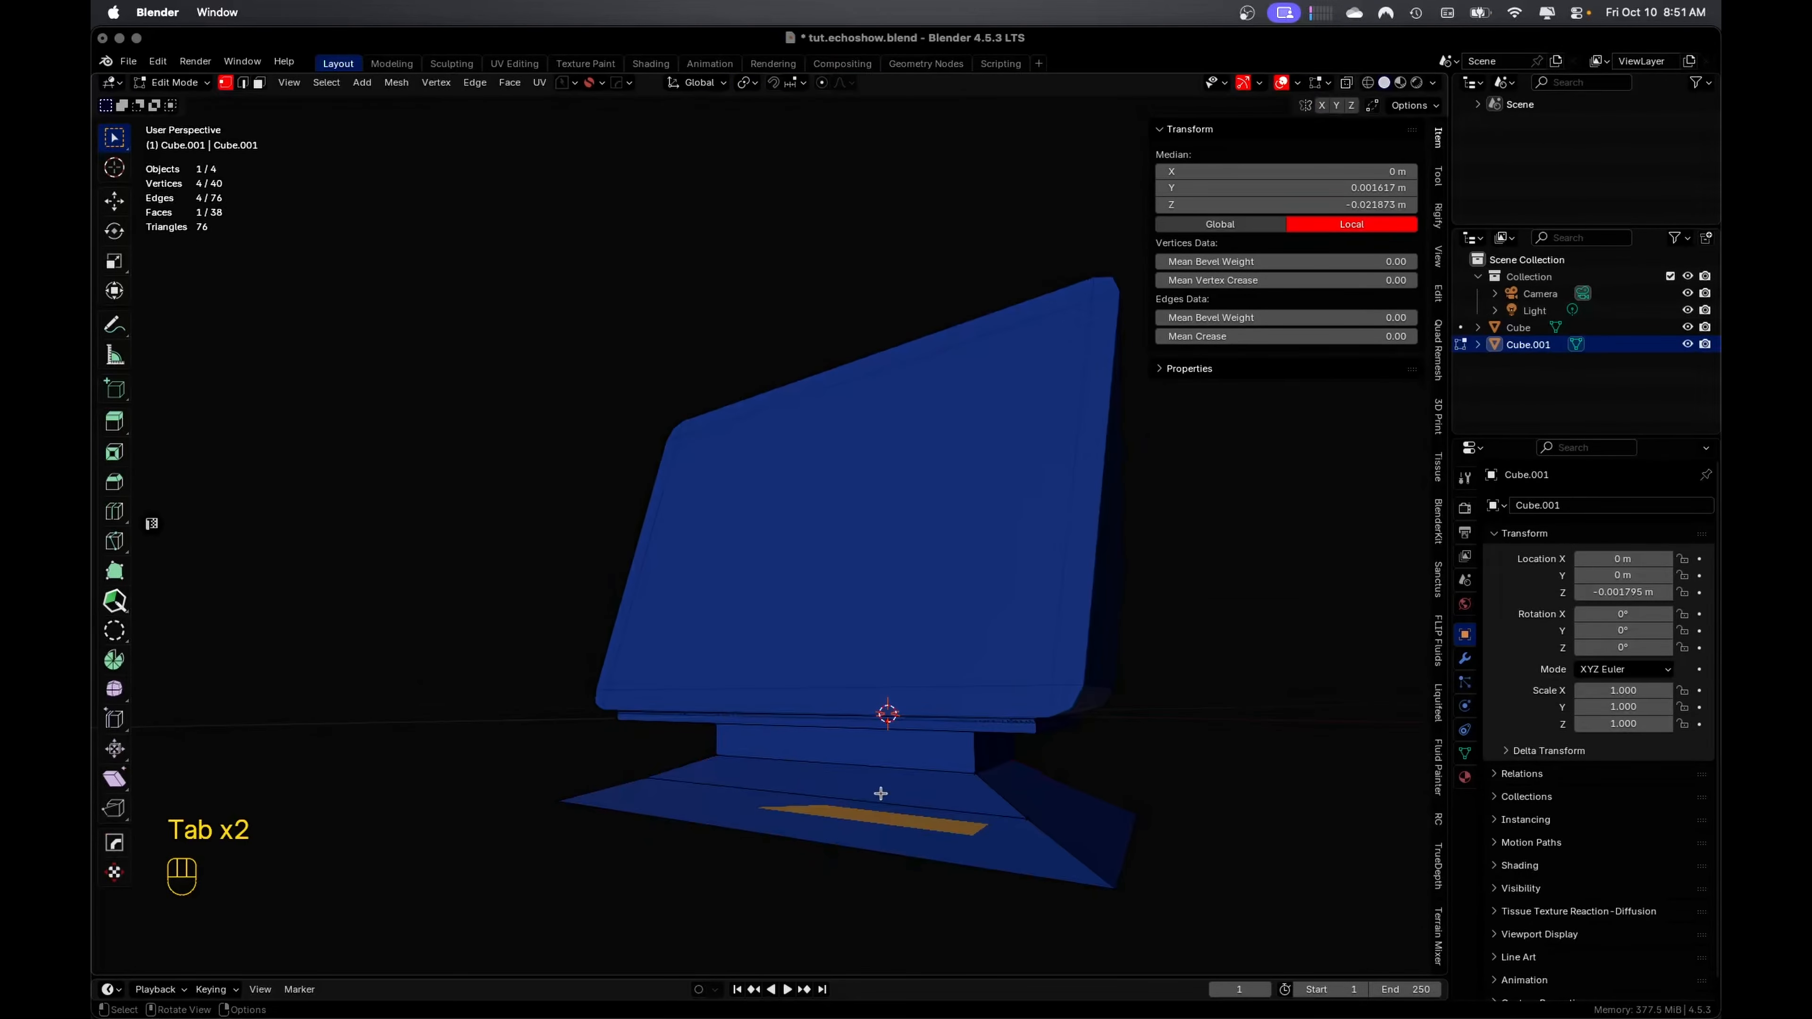
{"action": "key", "text": "a"}
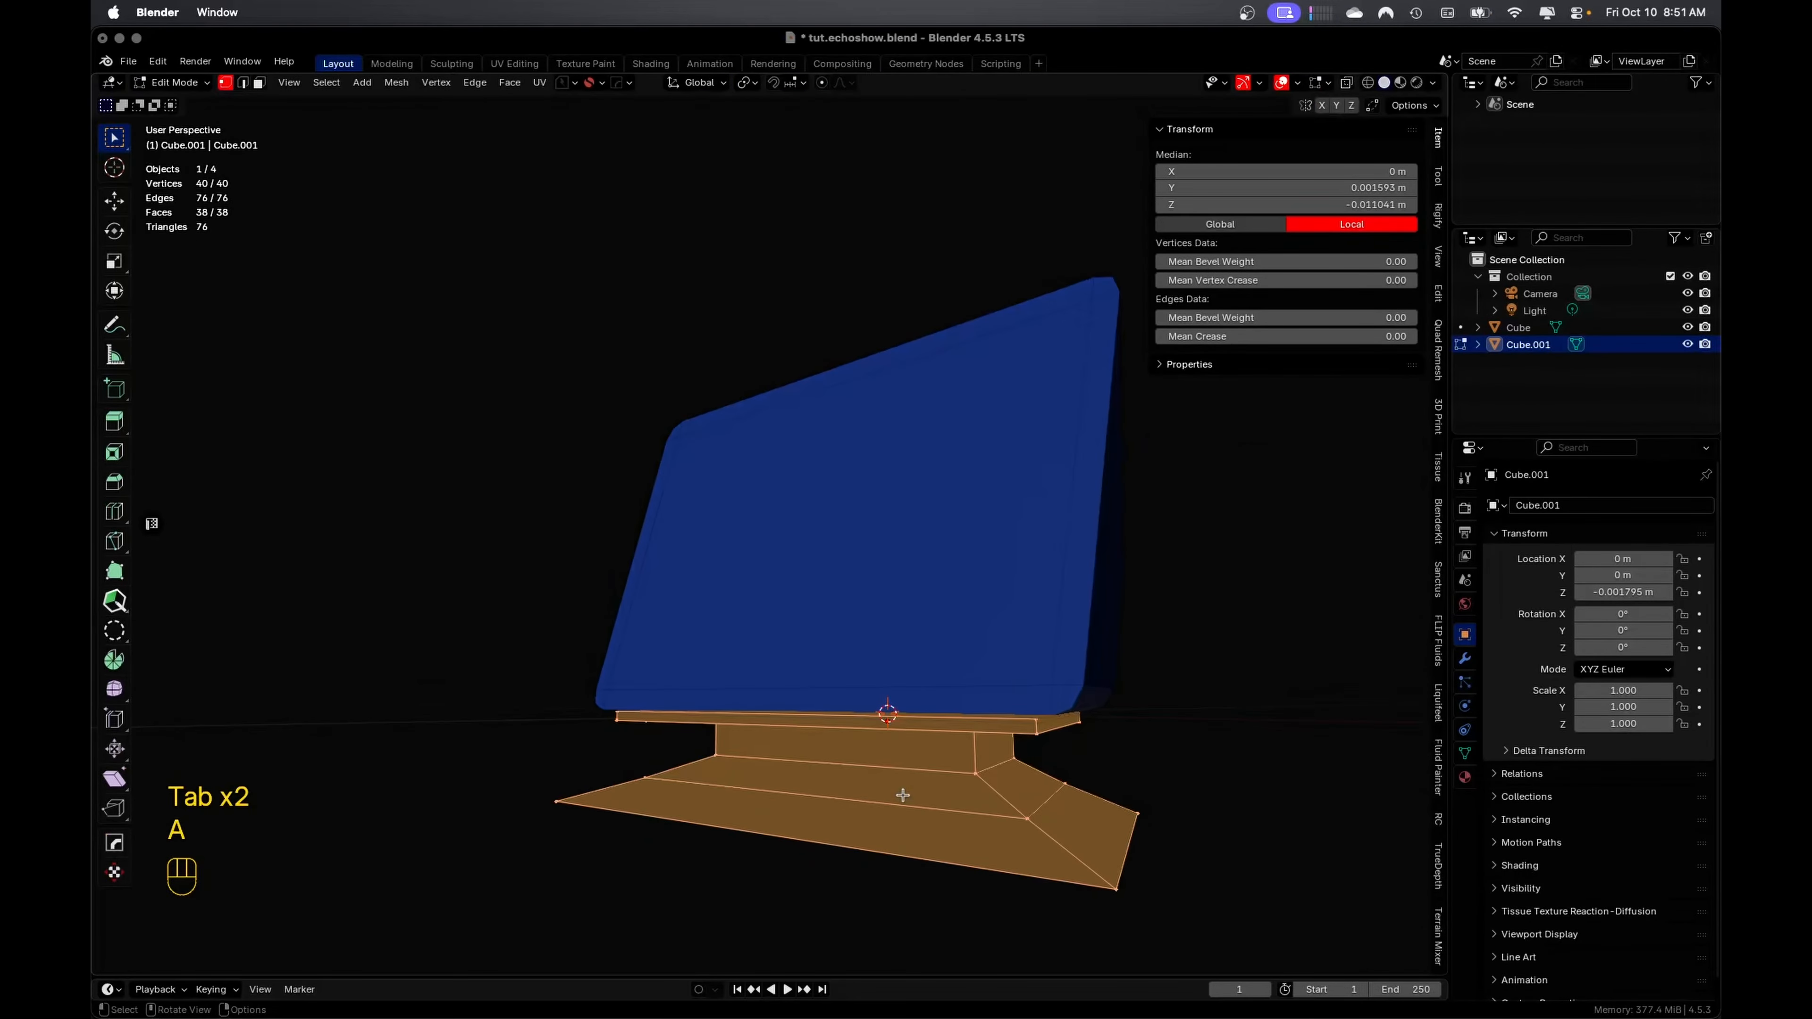
{"action": "key", "text": "shift+n"}
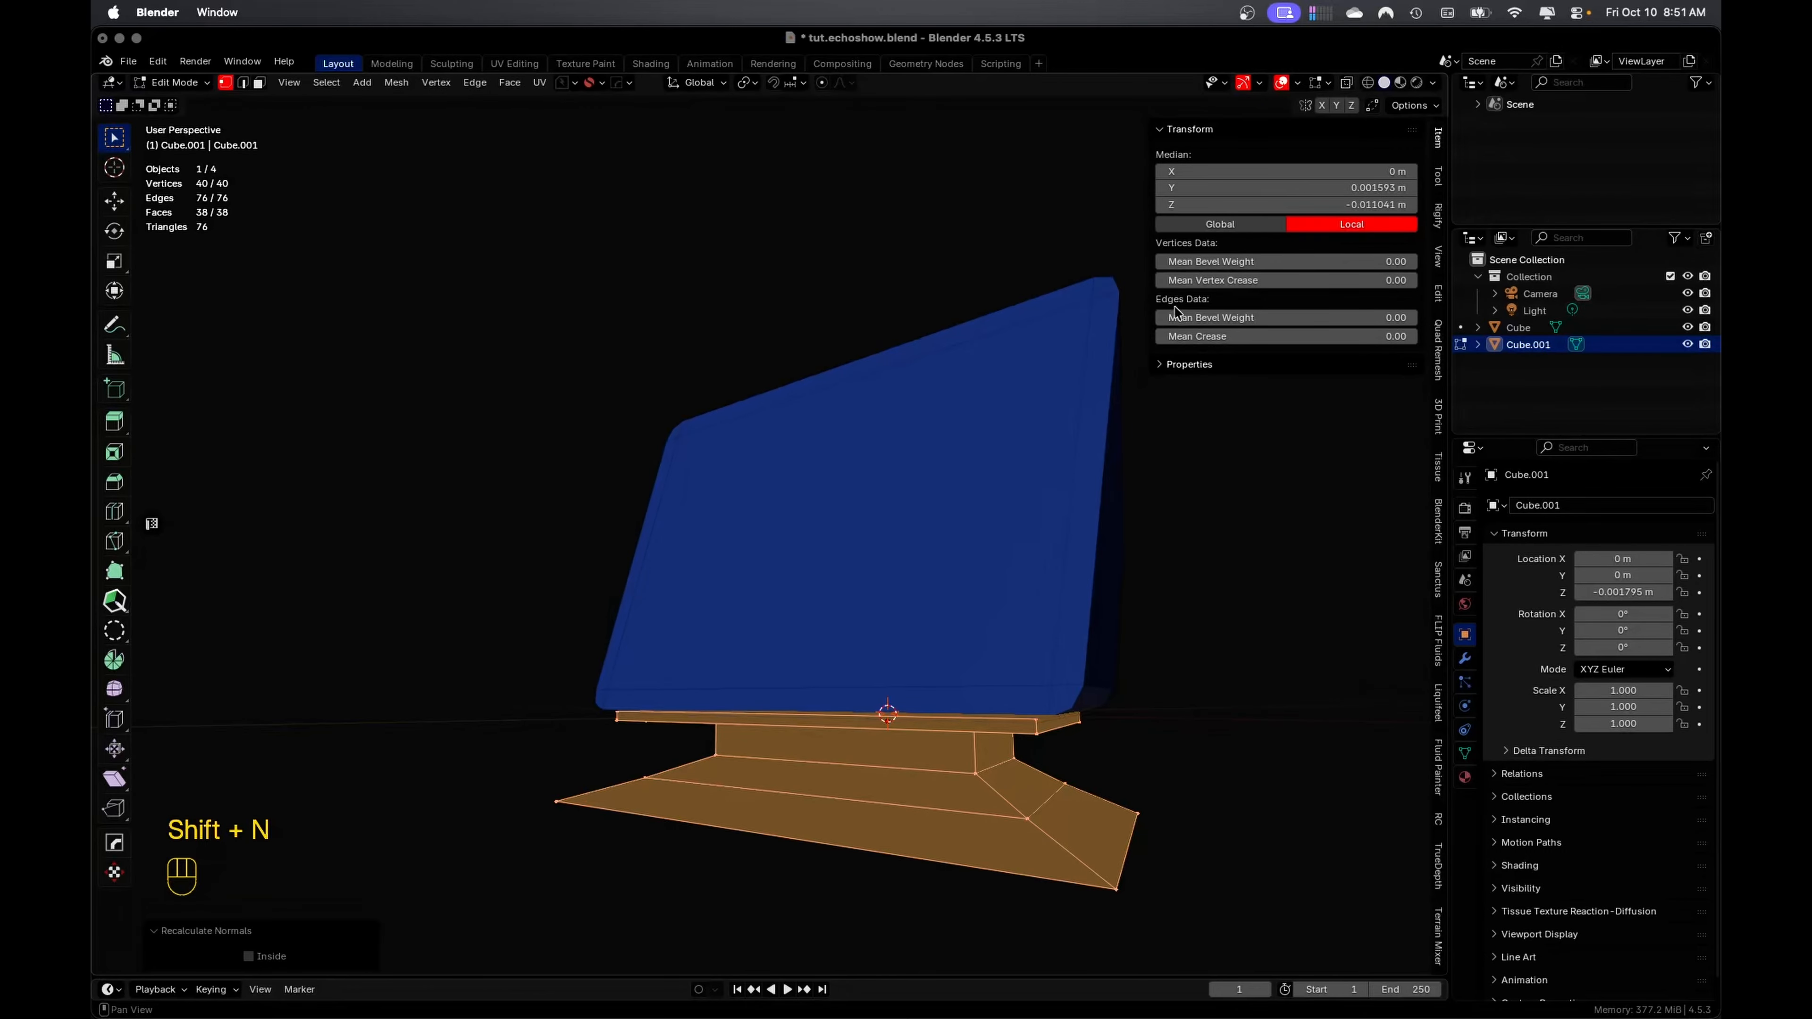
{"action": "key", "text": "Tab"}
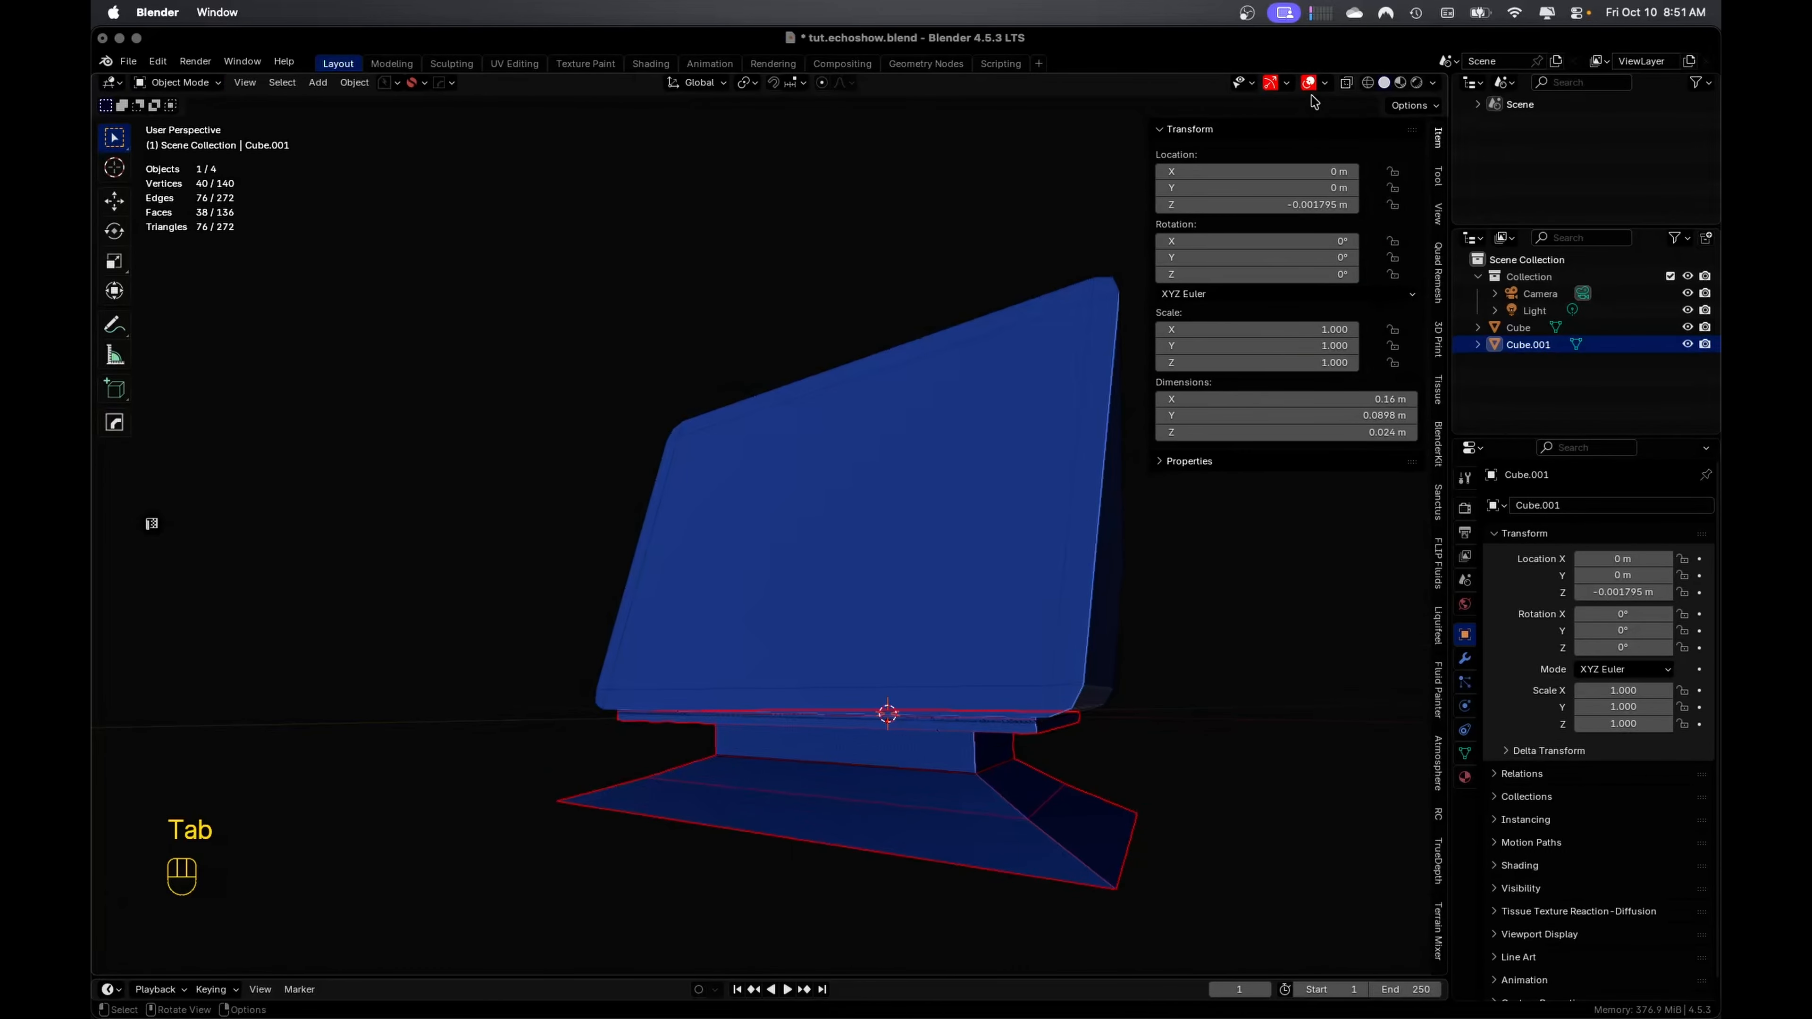
Check the normals by turning the Face Orientation overlay on and off again
{"action": "left_click", "coordinate": [1325, 82]}
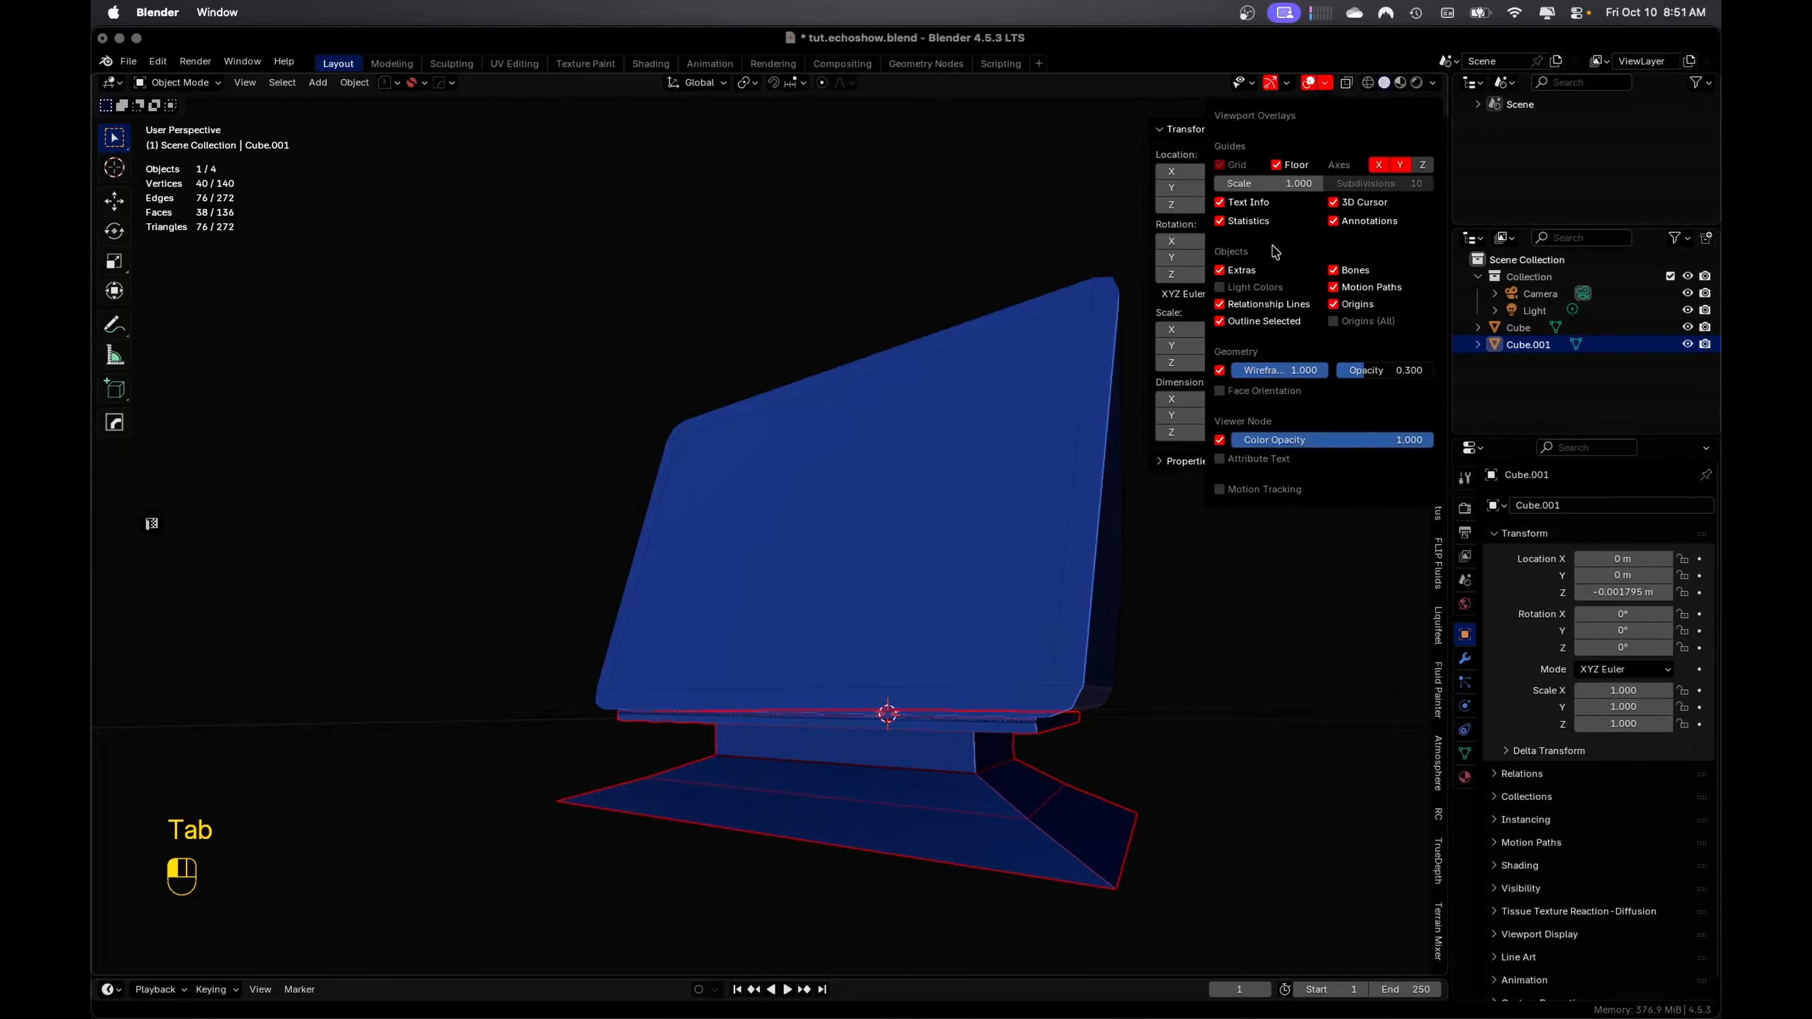
{"action": "left_click", "coordinate": [1221, 393]}
{"action": "left_click", "coordinate": [1221, 393]}
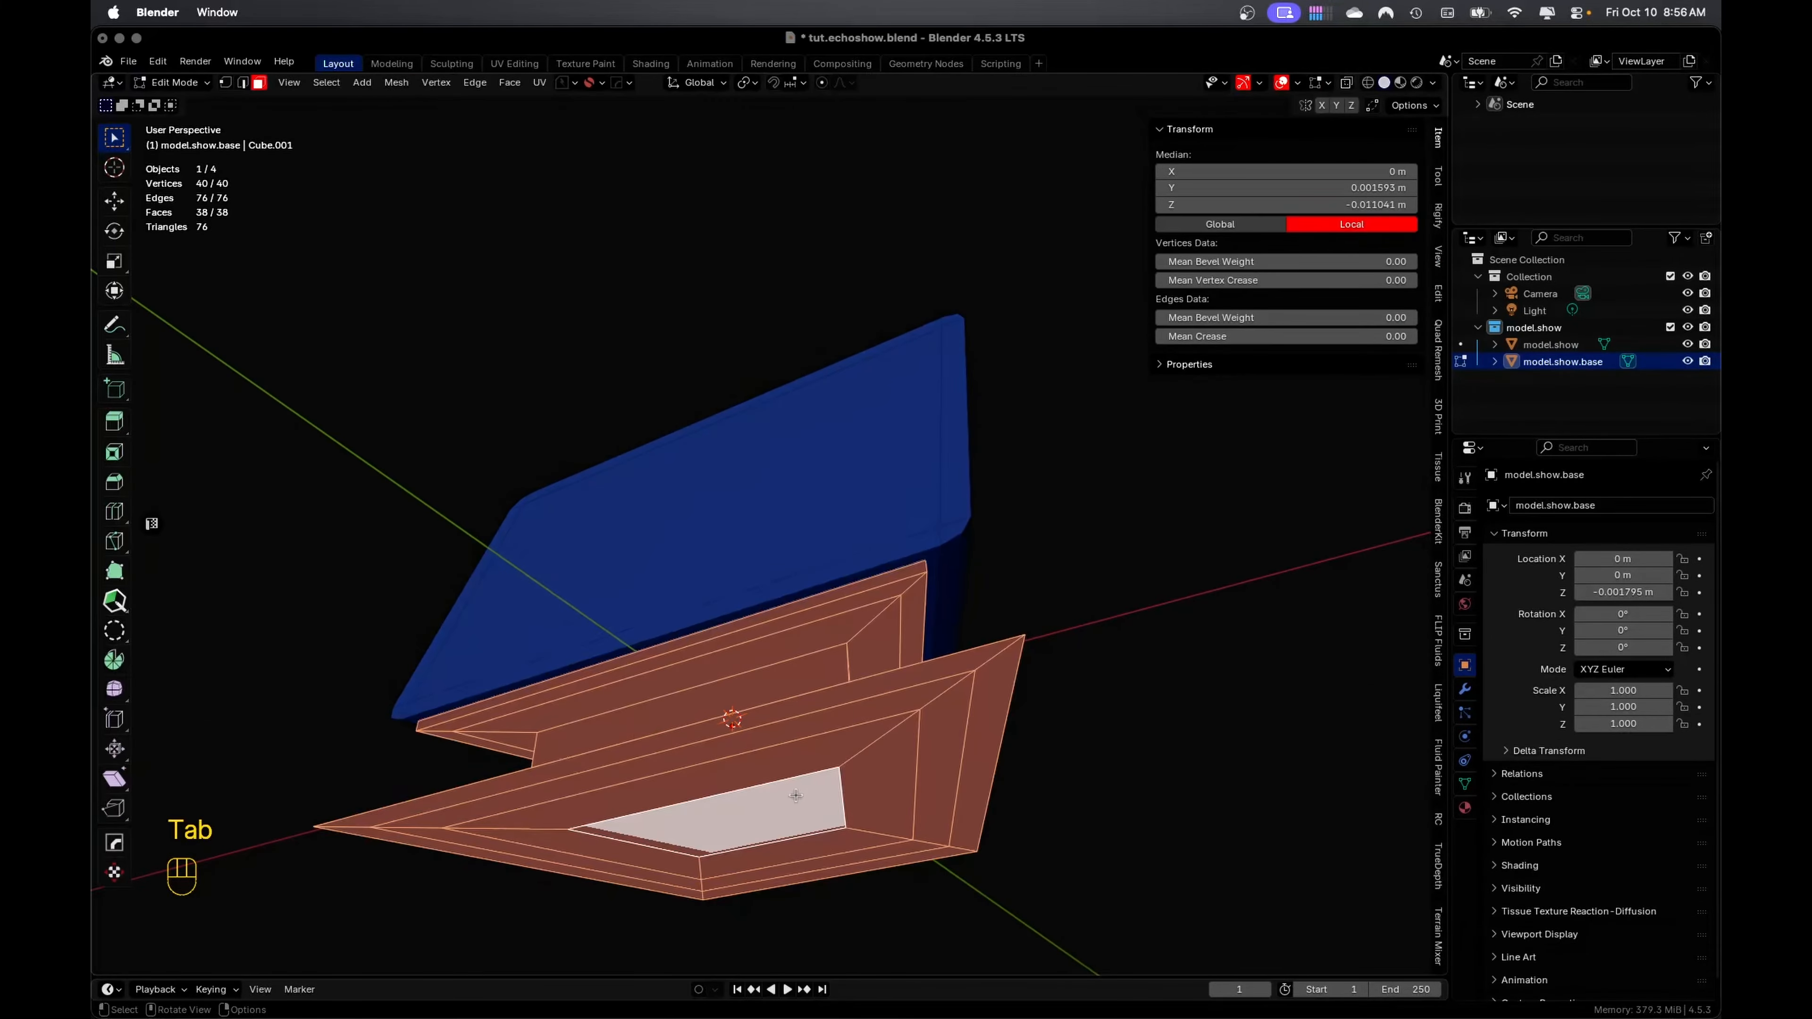
Select the foot's whole underside by growing the selection from its central bottom face, and extrude it about 0.0019 m down
{"action": "left_click", "coordinate": [791, 803]}
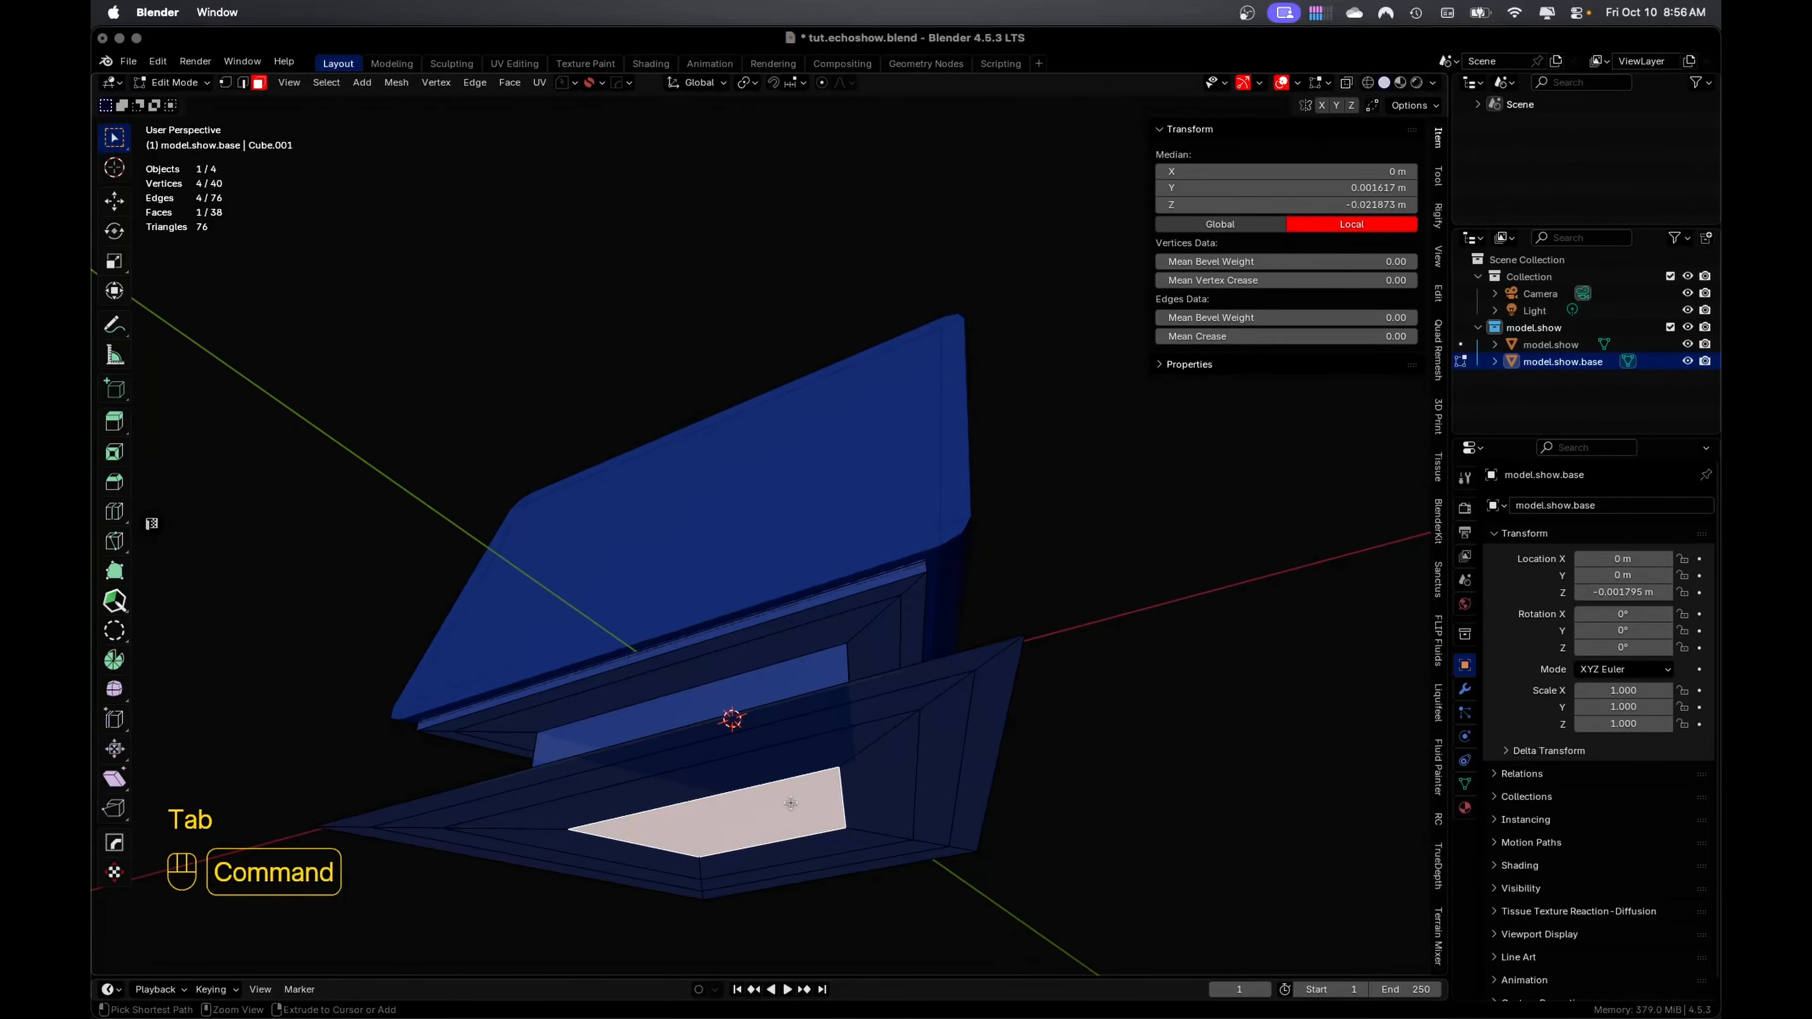
{"action": "key", "text": "super+KP_Add"}
{"action": "key", "text": "super+KP_Add"}
{"action": "key", "text": "super+KP_Add"}
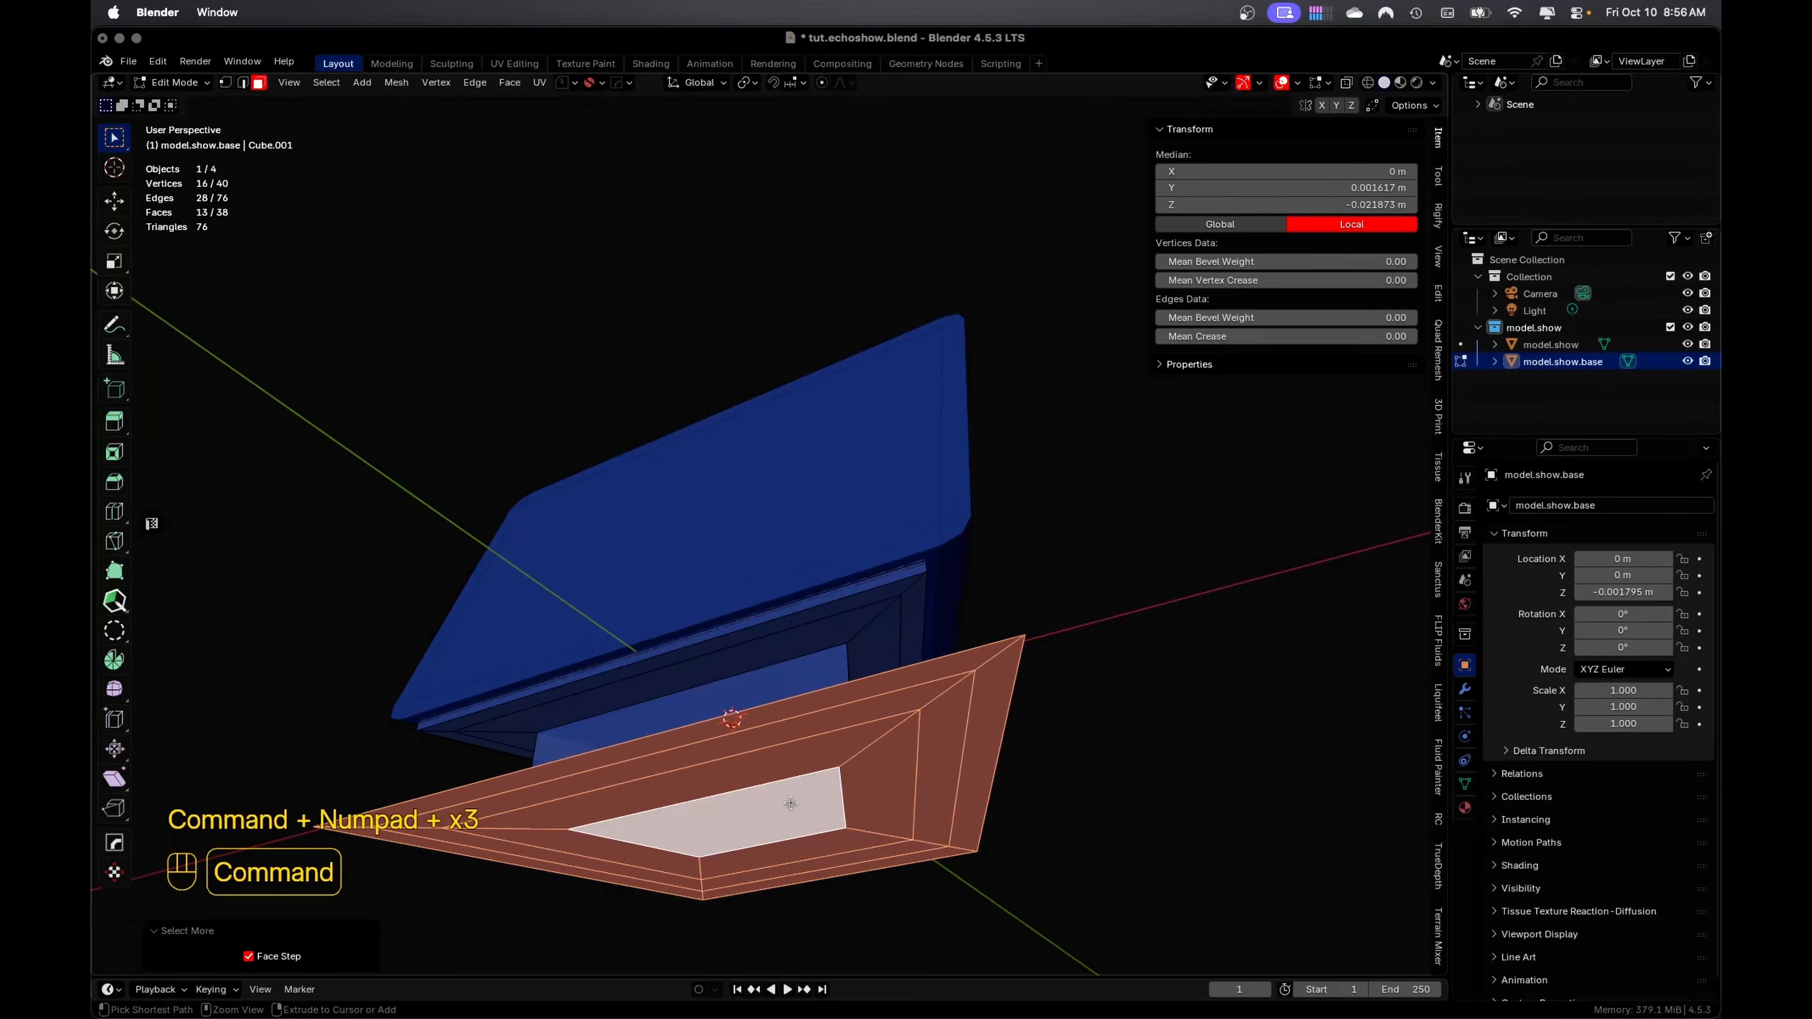
{"action": "middle_click_drag", "start_coordinate": [1078, 697], "coordinate": [1056, 749]}
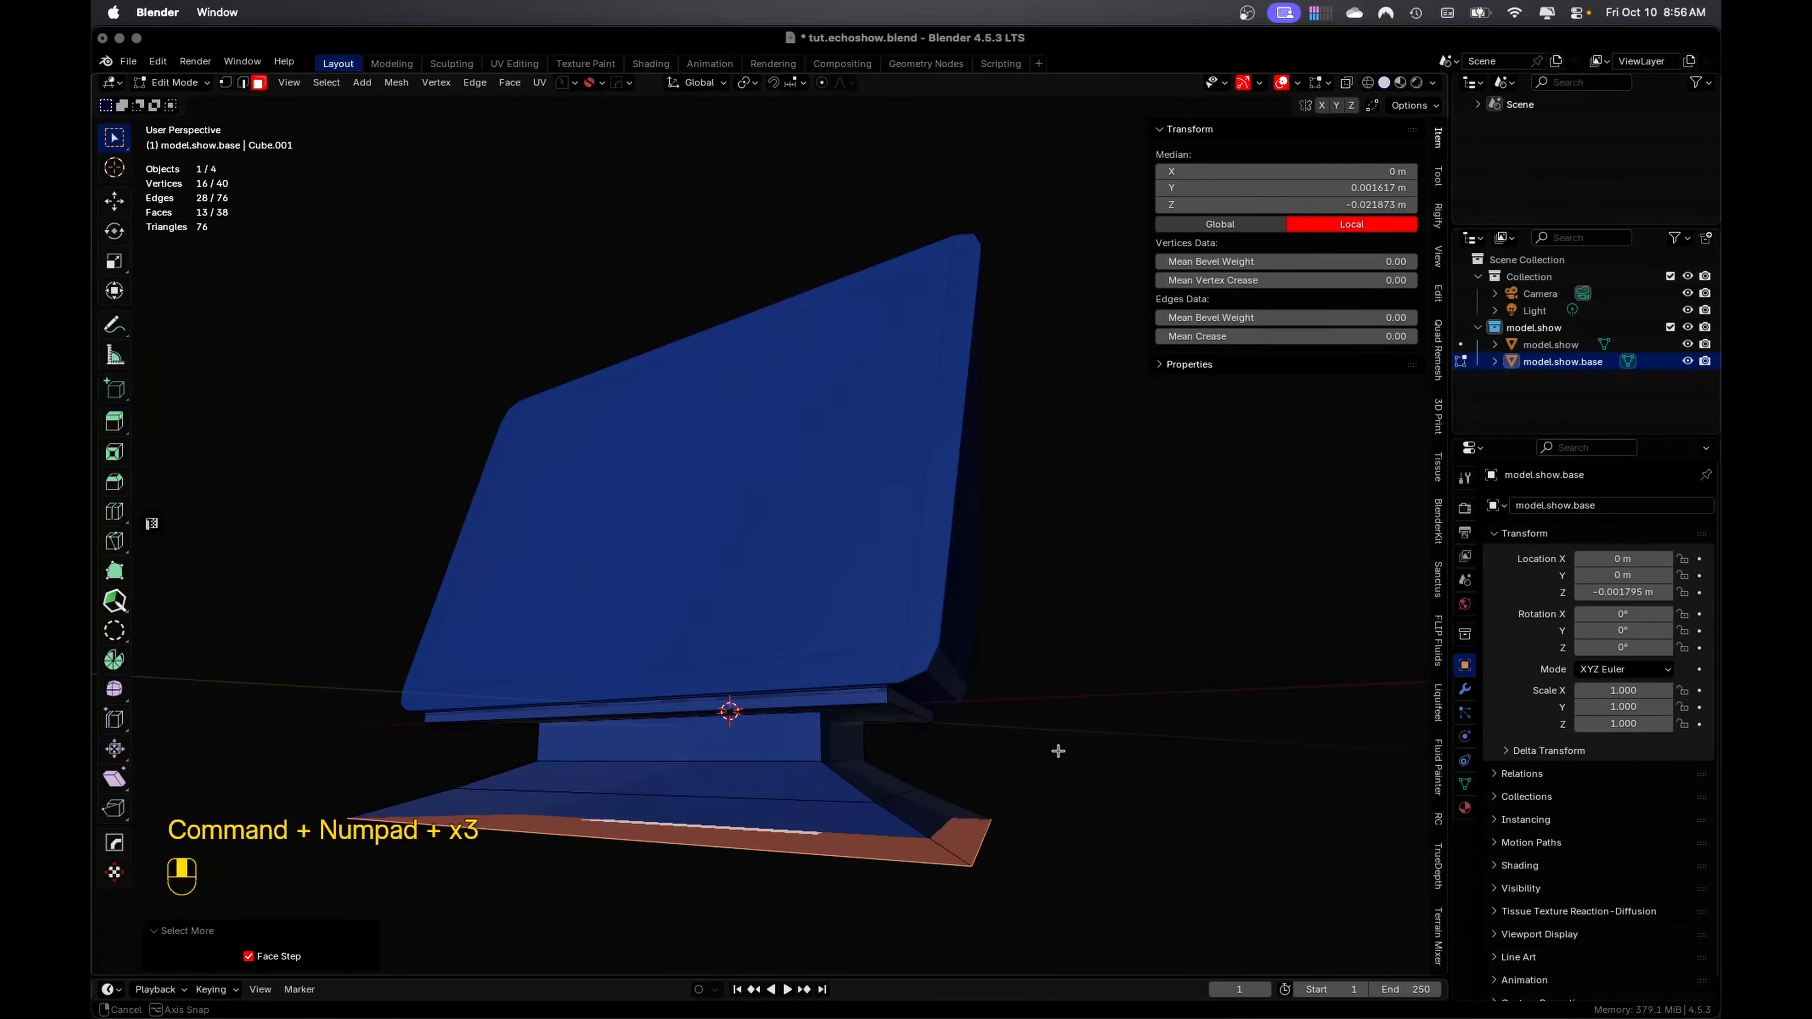
{"action": "key", "text": "e"}
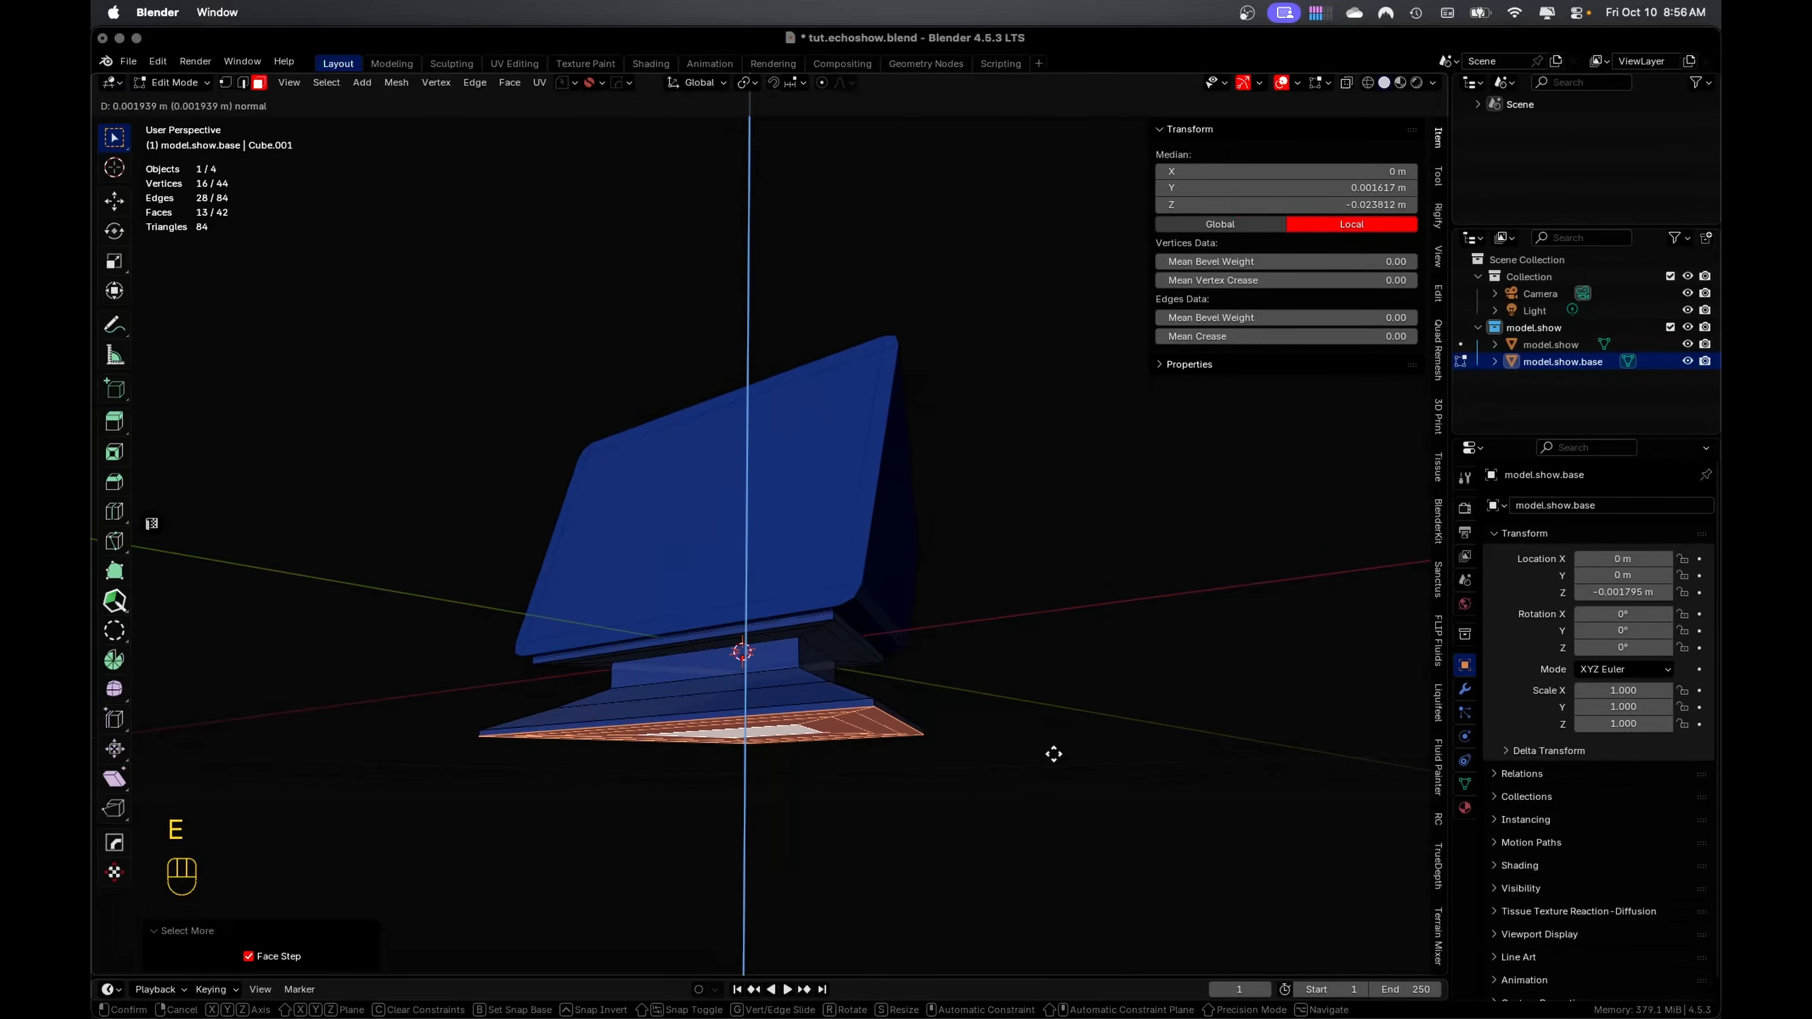
{"action": "left_click", "coordinate": [1054, 753]}
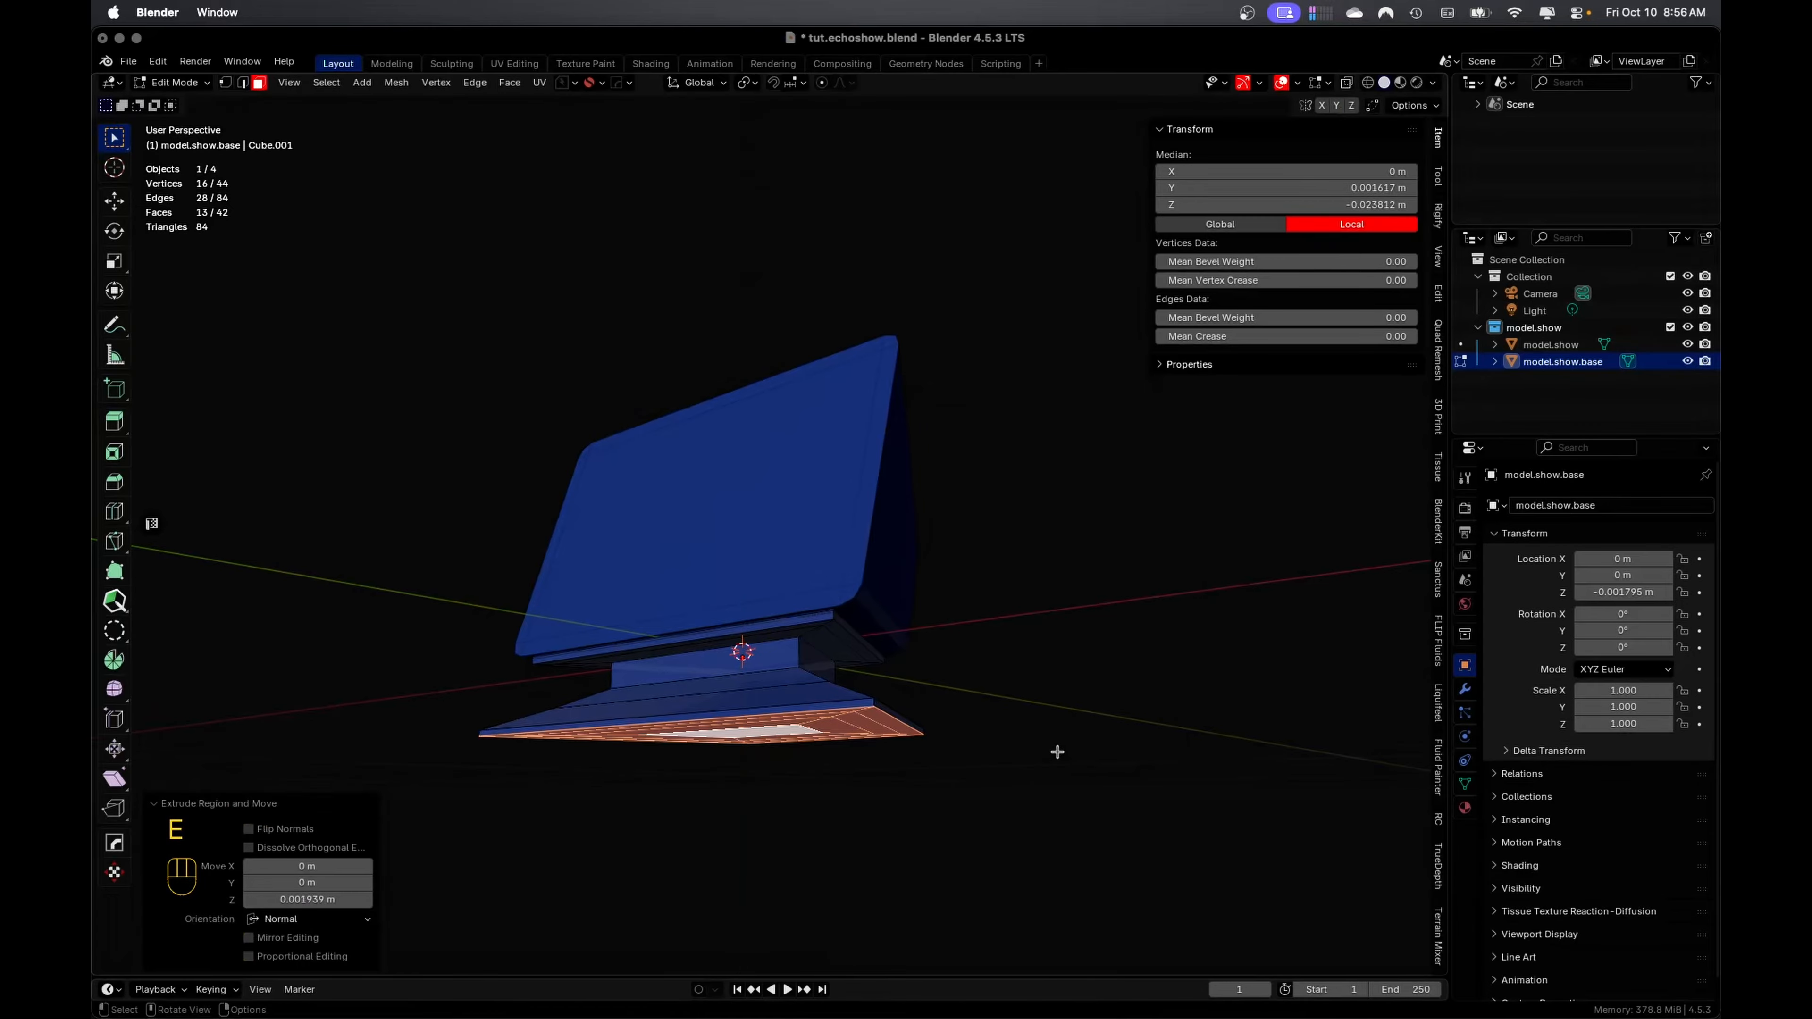
Add a centred loop cut running front to back around the base and bevel it into a strip with a 0.0118 m width
{"action": "middle_click_drag", "start_coordinate": [1060, 749], "coordinate": [815, 770]}
{"action": "left_click", "coordinate": [817, 784]}
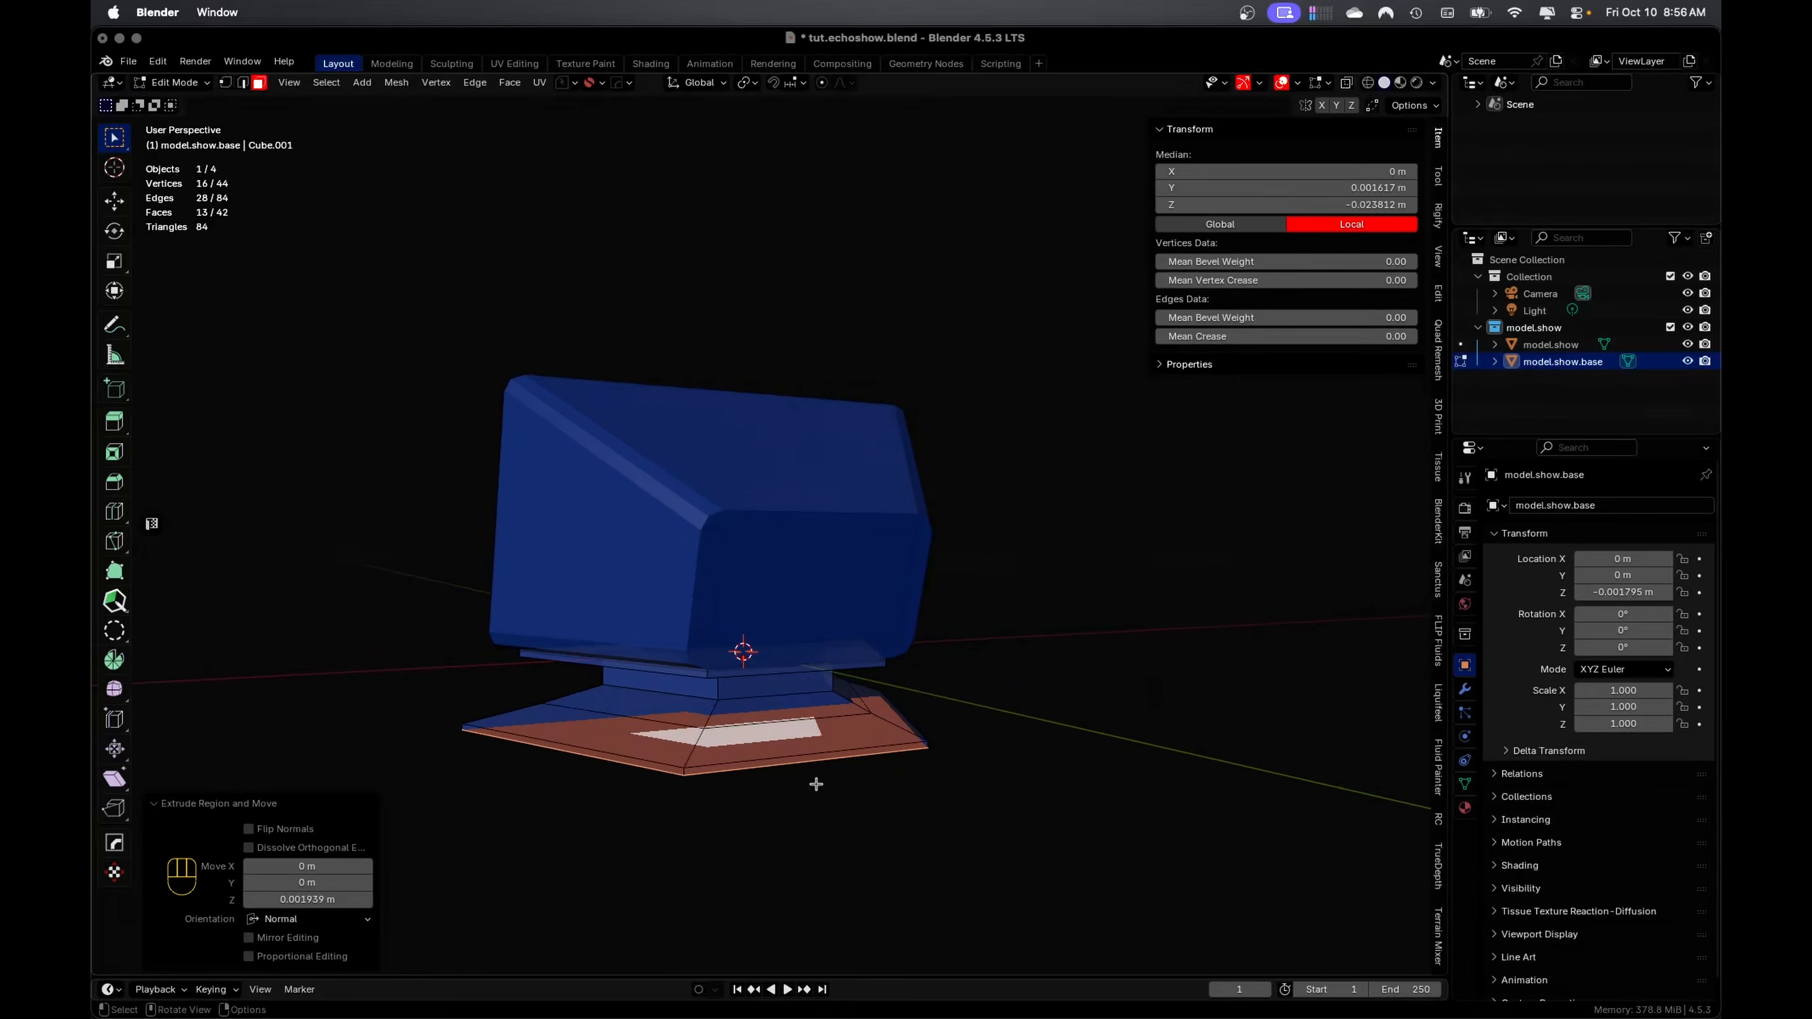
{"action": "key", "text": "ctrl+r"}
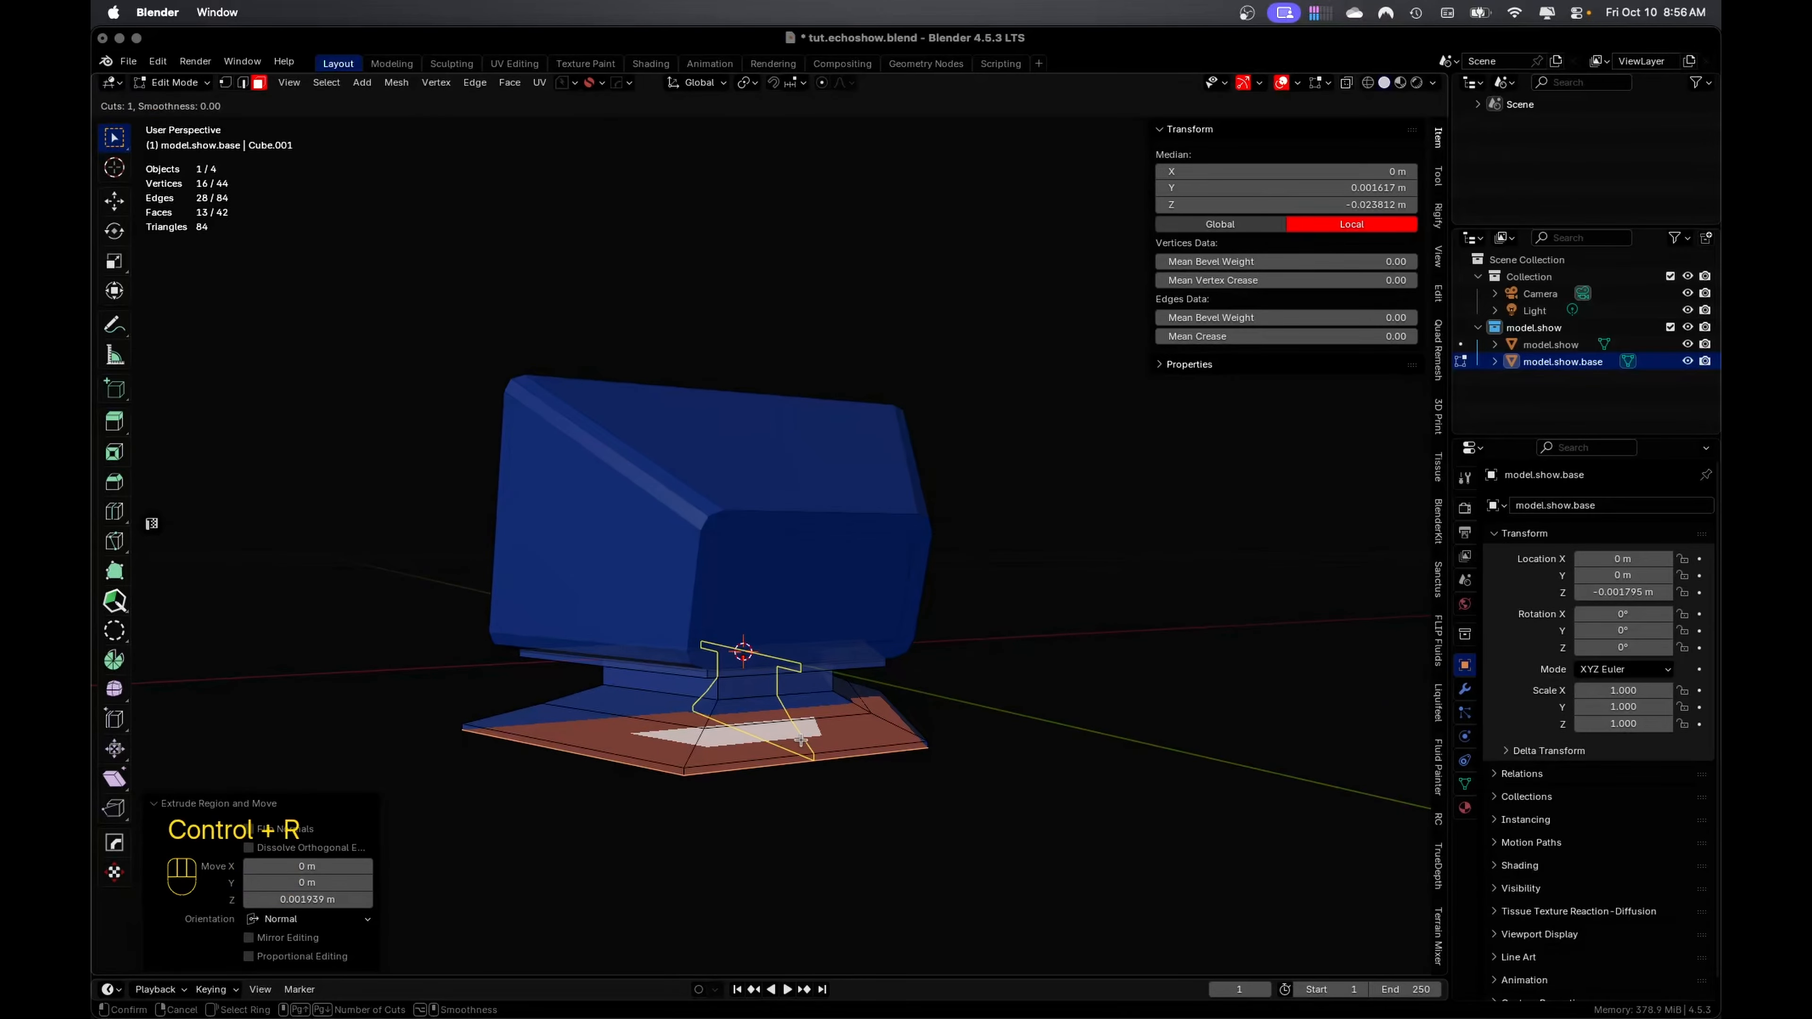
{"action": "left_click", "coordinate": [800, 741]}
{"action": "left_click", "coordinate": [800, 741]}
{"action": "key", "text": "ctrl+b"}
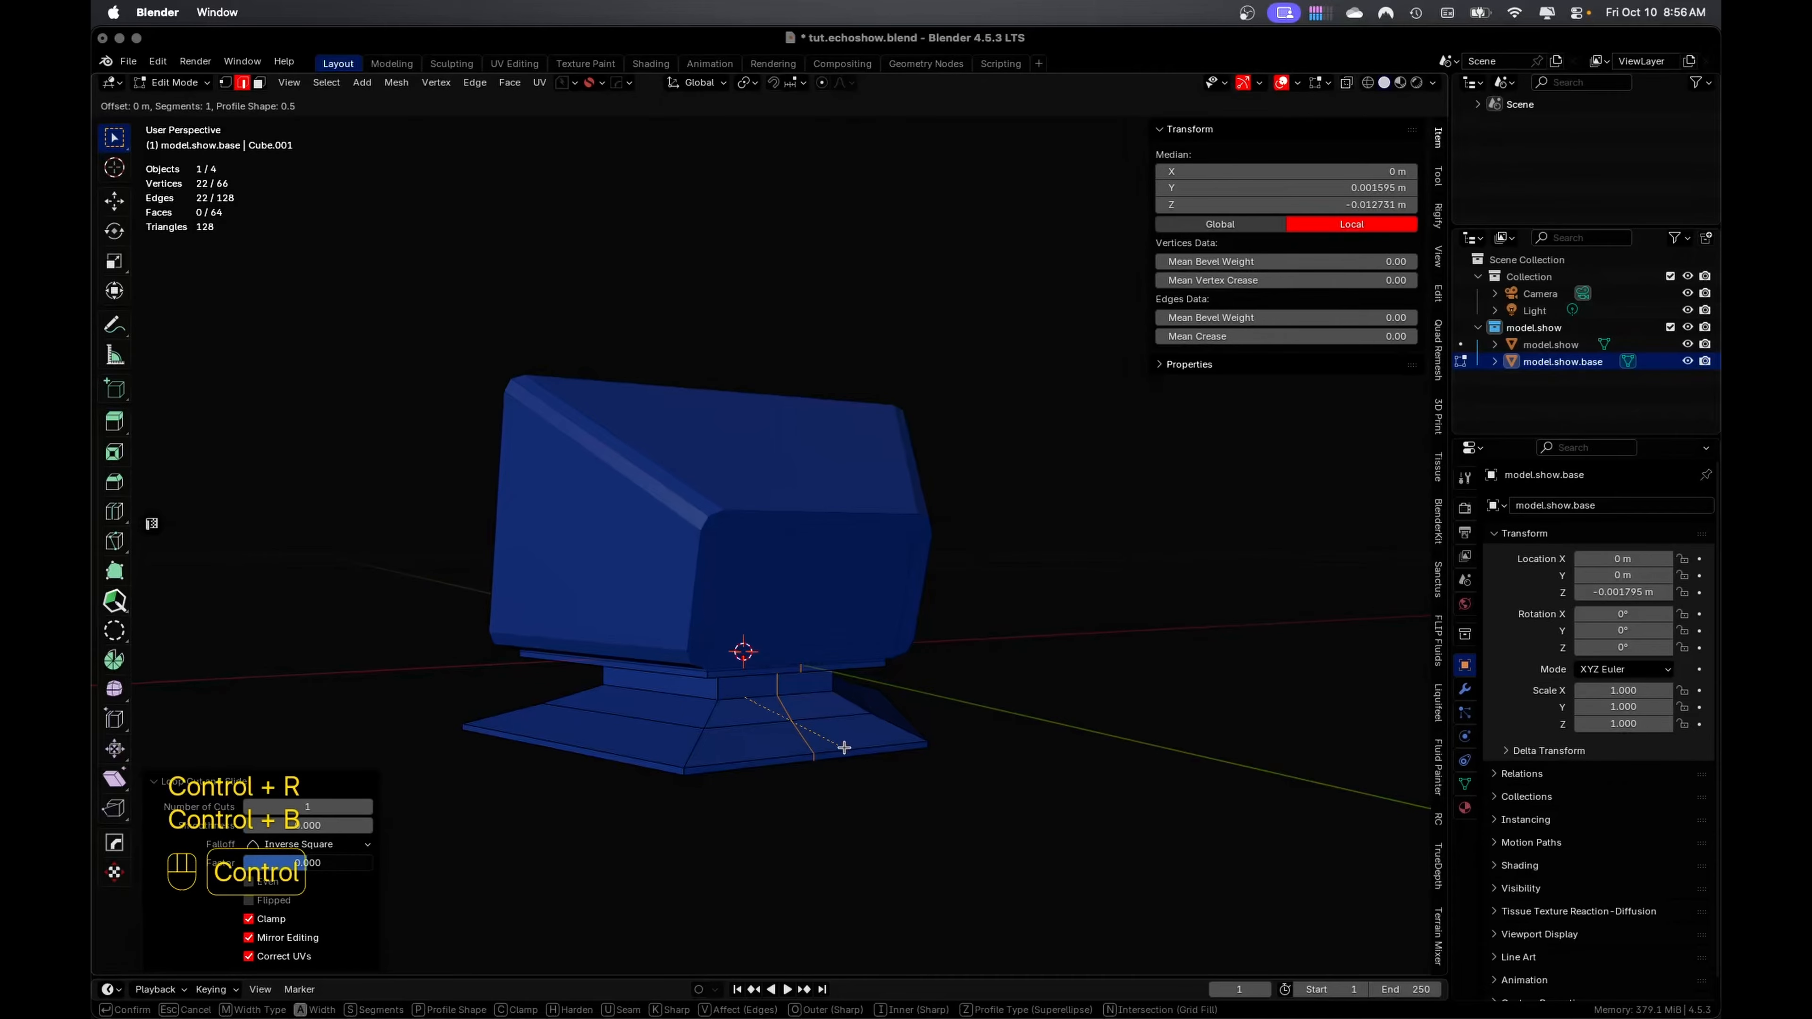
{"action": "left_click", "coordinate": [876, 774]}
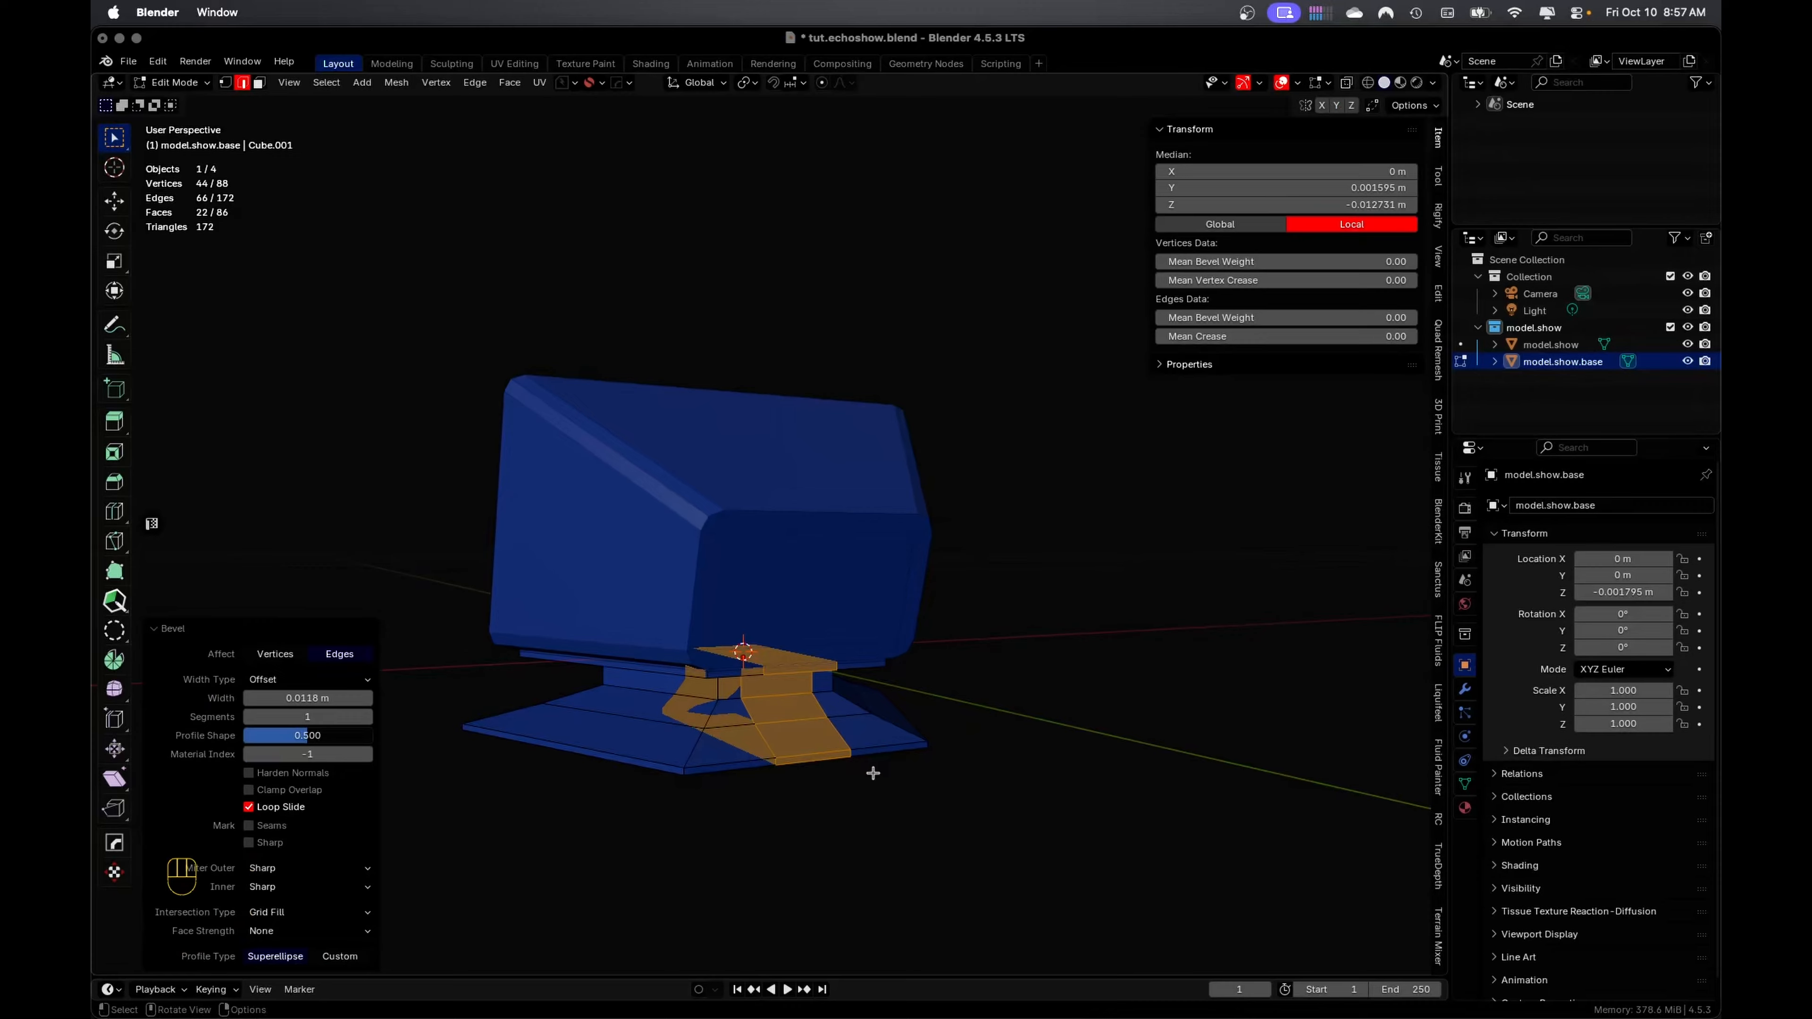
Select the upper edge of the central rear rim face on the foot and move it up along Z by about 0.0069 m
{"action": "key", "text": "Tab"}
{"action": "left_click", "coordinate": [842, 739]}
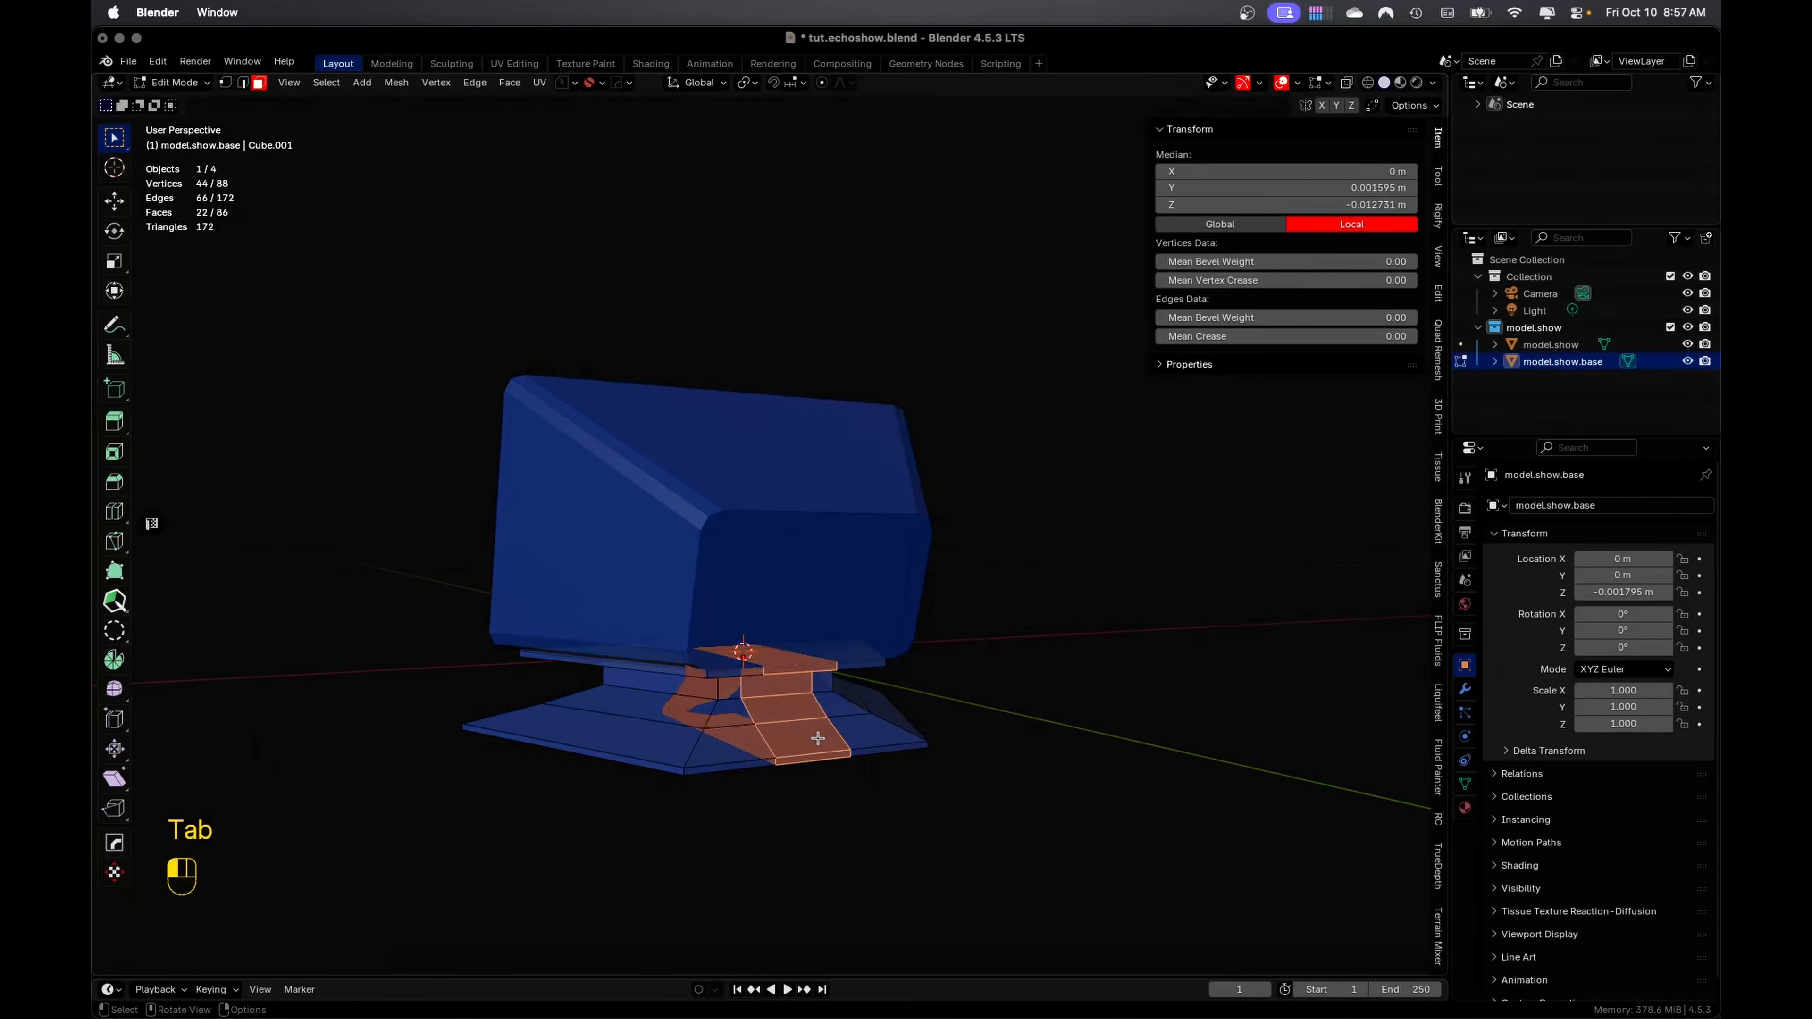
{"action": "left_click", "coordinate": [823, 749]}
{"action": "left_click", "coordinate": [823, 755], "text": "shift"}
{"action": "mouse_move", "coordinate": [827, 755]}
{"action": "middle_mouse_down"}
{"action": "mouse_move", "coordinate": [971, 752]}
{"action": "mouse_move", "coordinate": [956, 753]}
{"action": "mouse_move", "coordinate": [898, 518]}
{"action": "middle_mouse_up"}
{"action": "scroll", "coordinate": [910, 752], "scroll_direction": "up", "scroll_amount": 7}
{"action": "mouse_move", "coordinate": [934, 729]}
{"action": "middle_mouse_down", "text": "shift"}
{"action": "mouse_move", "coordinate": [886, 546]}
{"action": "mouse_move", "coordinate": [866, 583]}
{"action": "mouse_move", "coordinate": [853, 494]}
{"action": "middle_mouse_up", "text": "shift"}
{"action": "key", "text": "2"}
{"action": "left_click", "coordinate": [869, 599]}
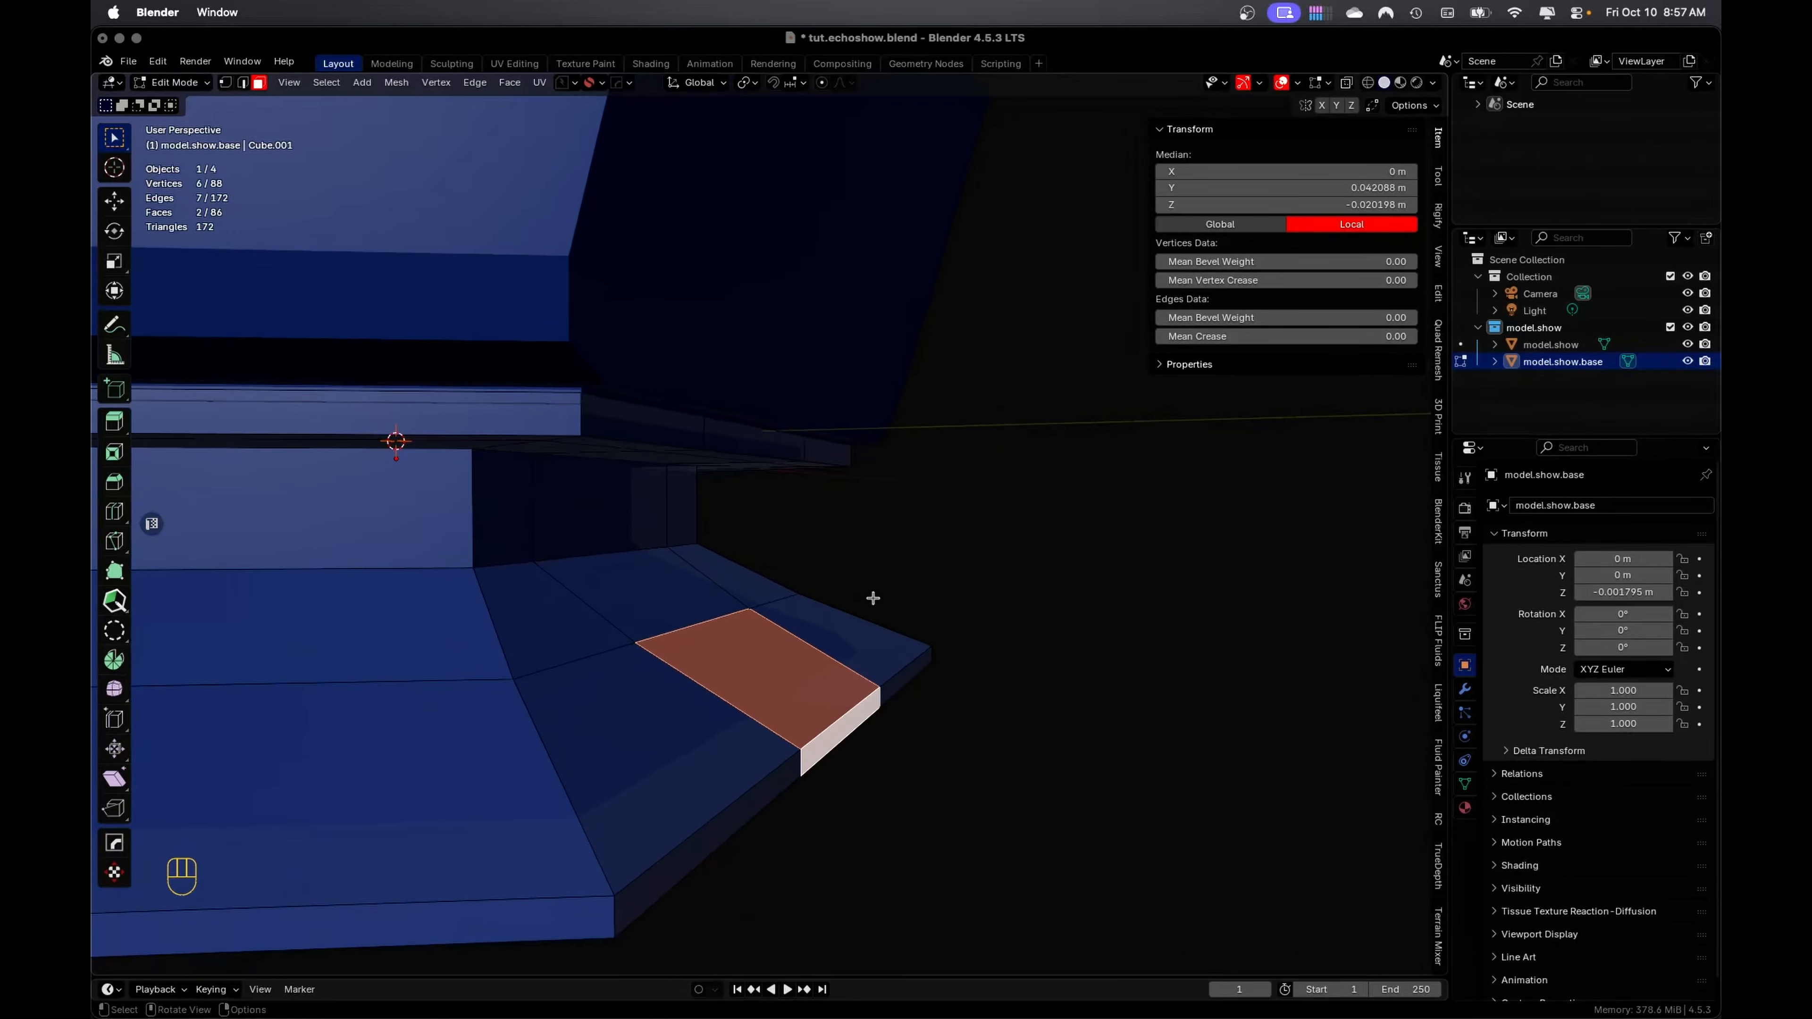
{"action": "key", "text": "KP_3"}
{"action": "key", "text": "g"}
{"action": "key", "text": "z"}
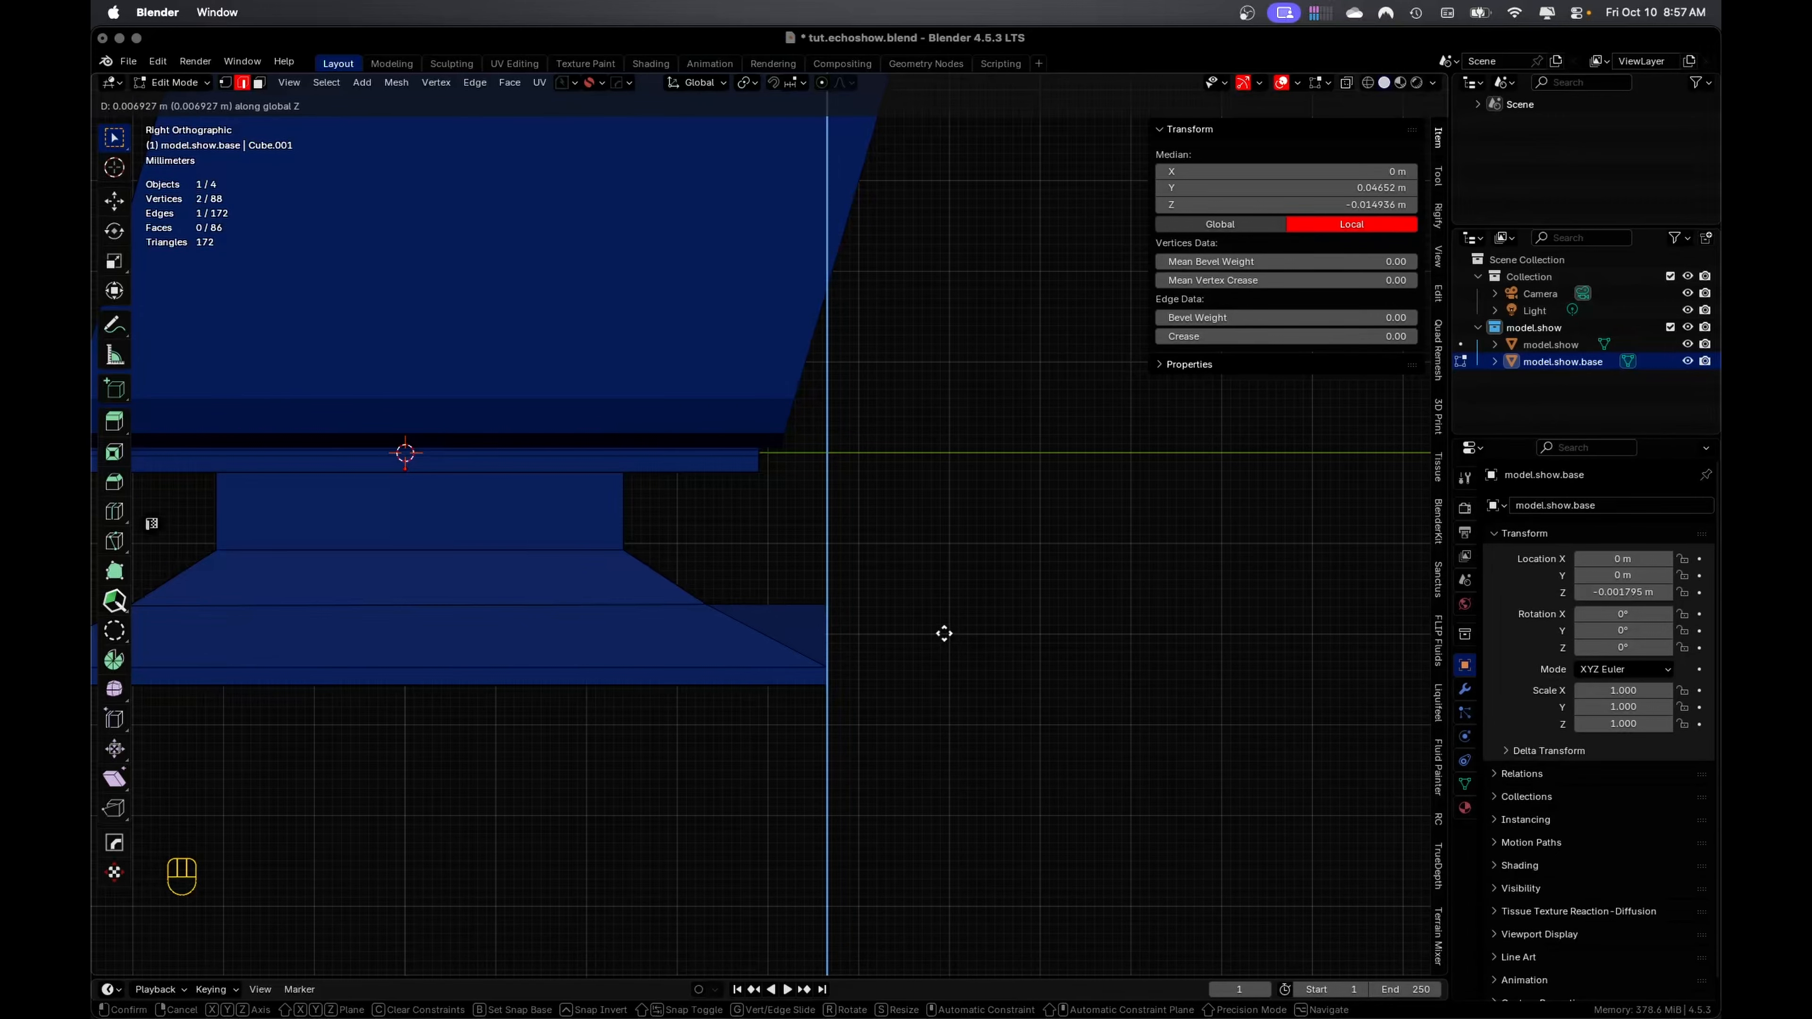
{"action": "left_click", "coordinate": [945, 633]}
Inset the raised central rear face of the foot by about 0.0025 m and scale the inset face to 0.542 along X
{"action": "middle_click_drag", "start_coordinate": [945, 634], "coordinate": [859, 656]}
{"action": "key", "text": "Tab"}
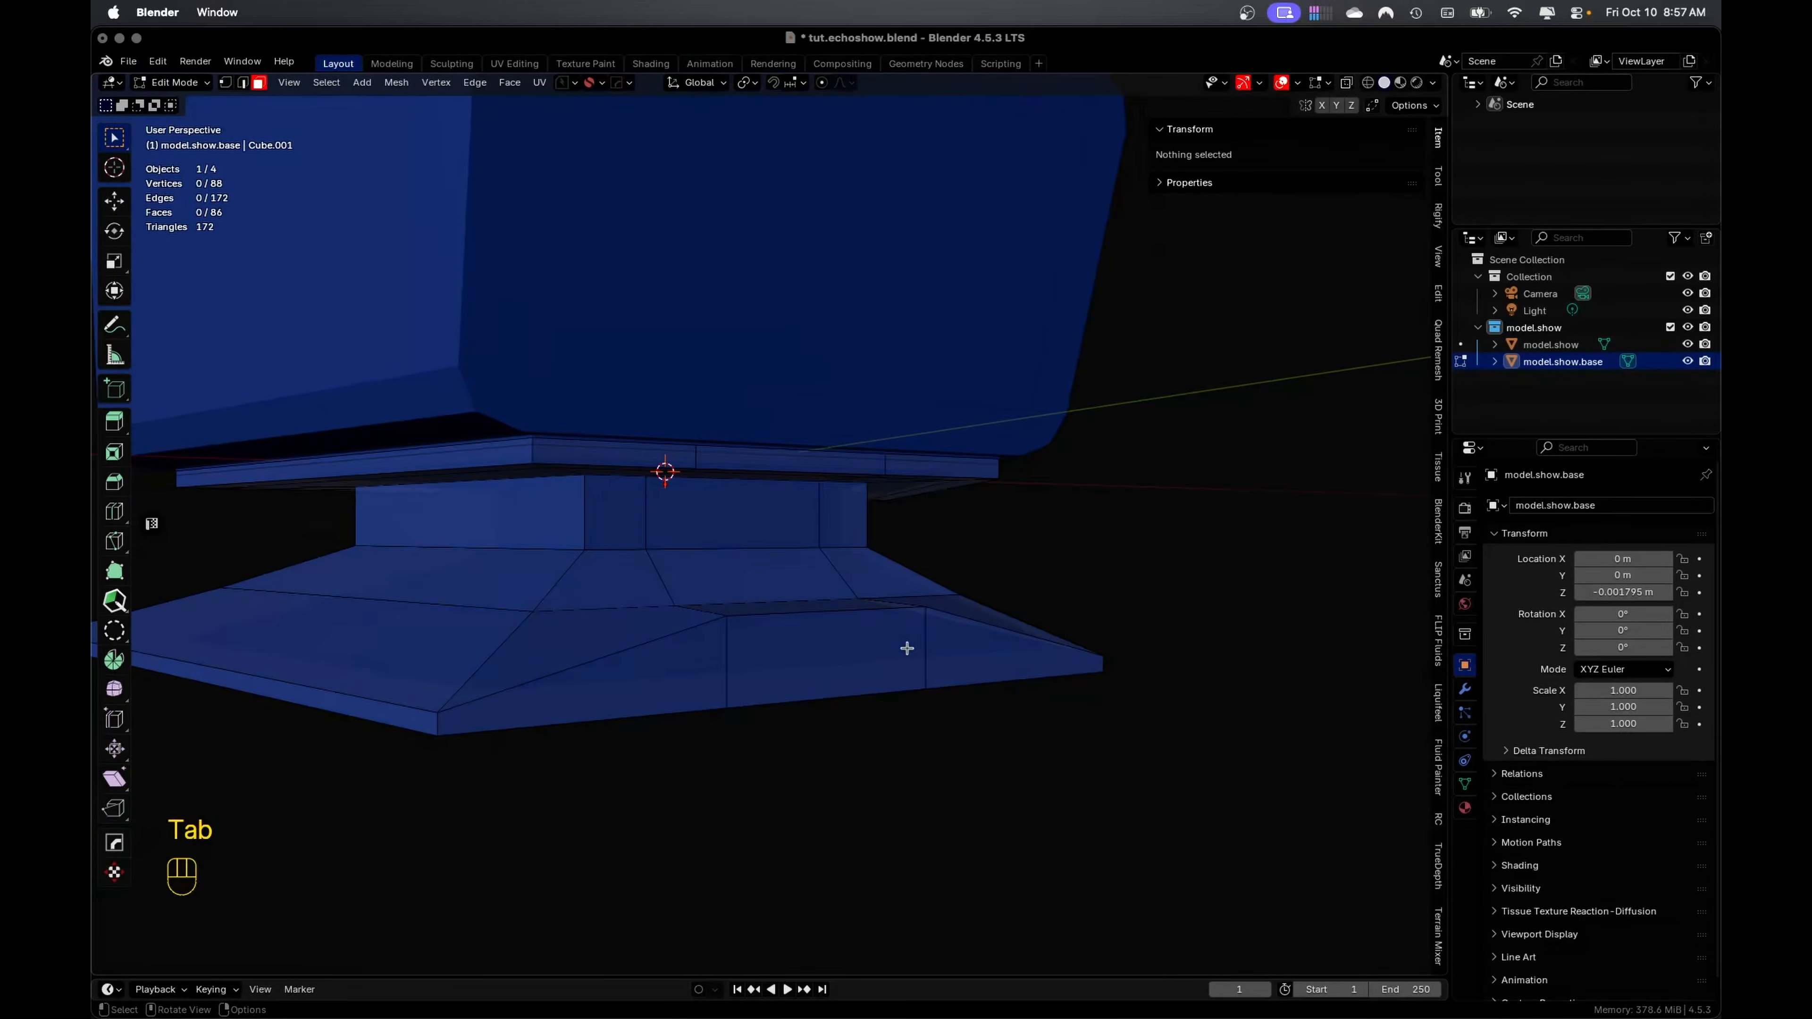
{"action": "left_click", "coordinate": [895, 649]}
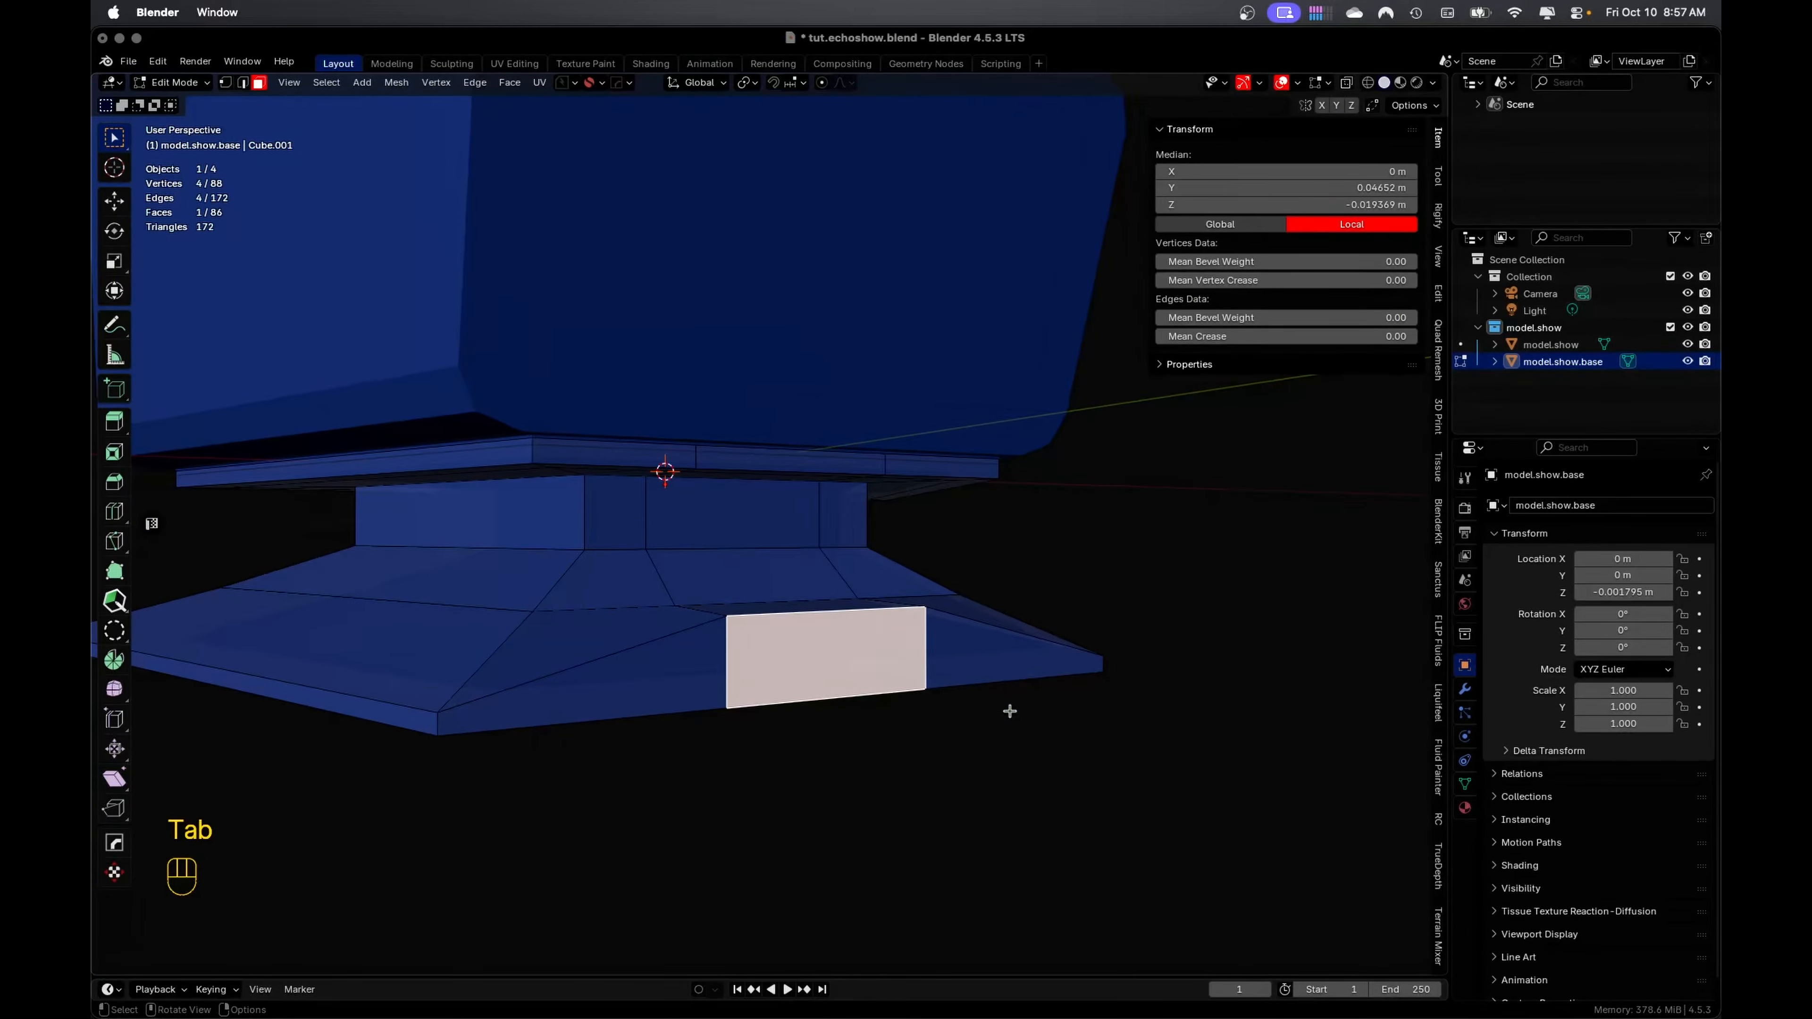
{"action": "key", "text": "i"}
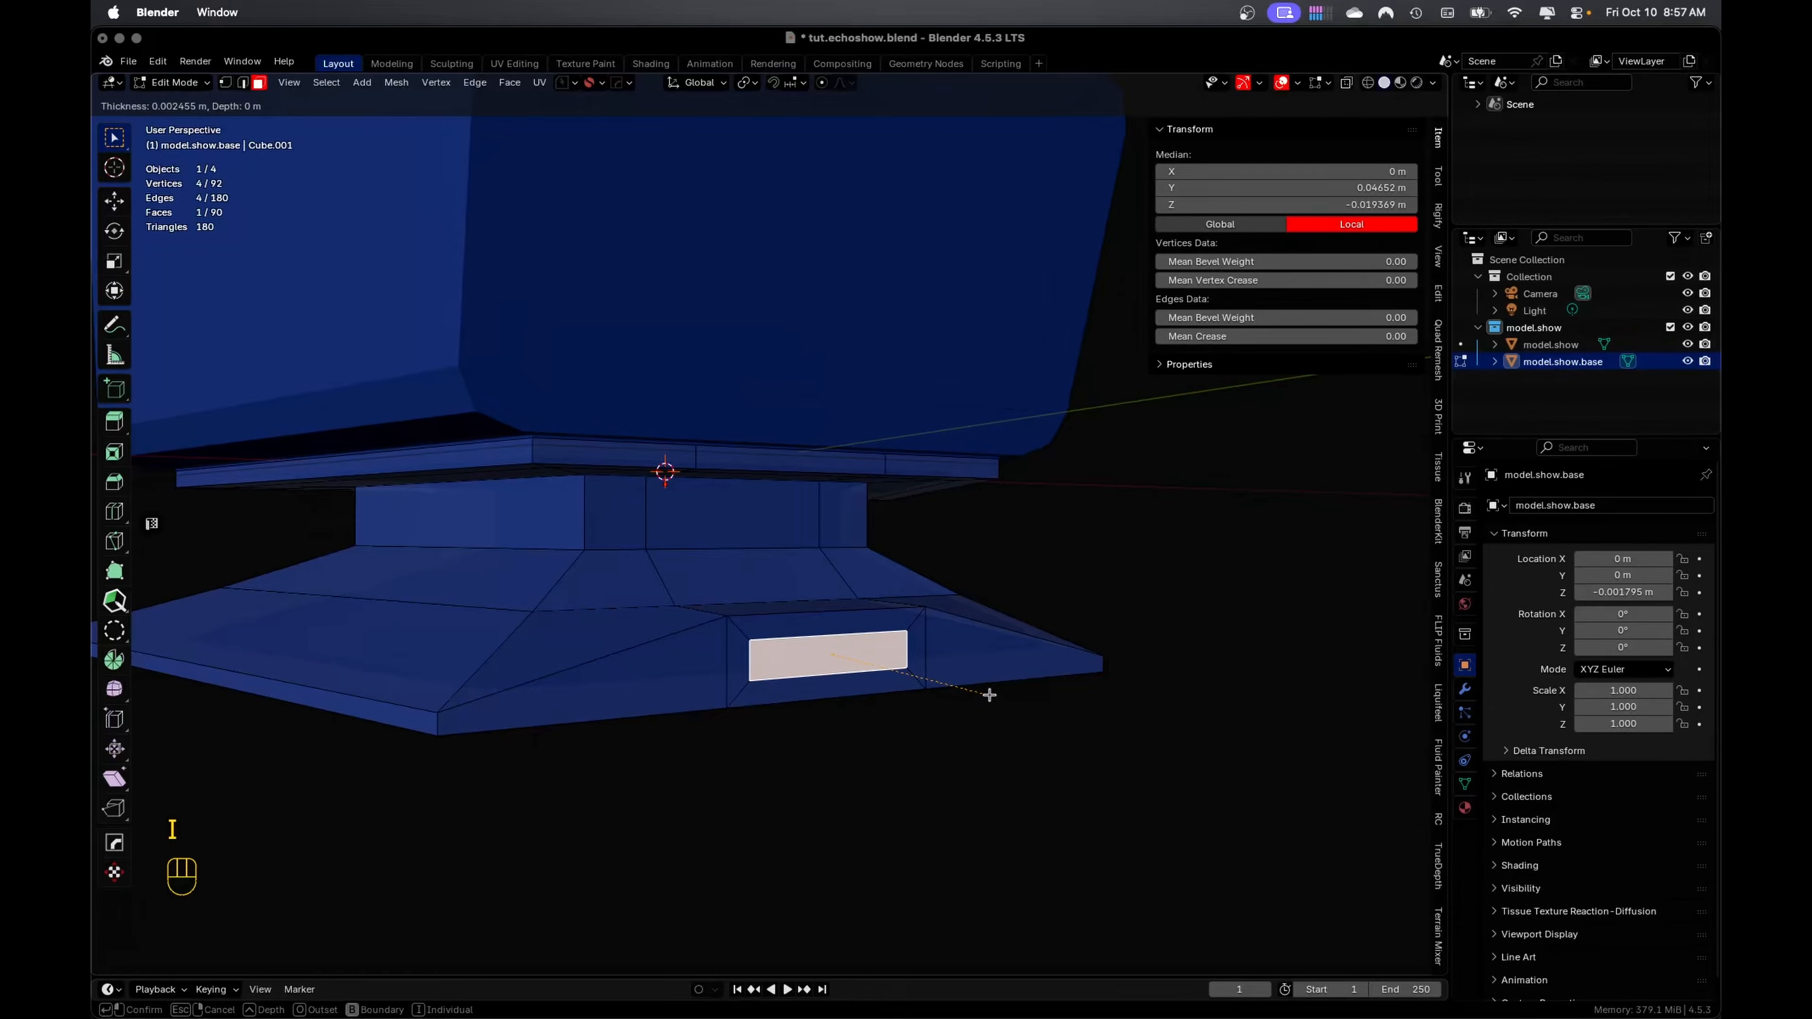
{"action": "left_click", "coordinate": [989, 695]}
{"action": "key", "text": "s"}
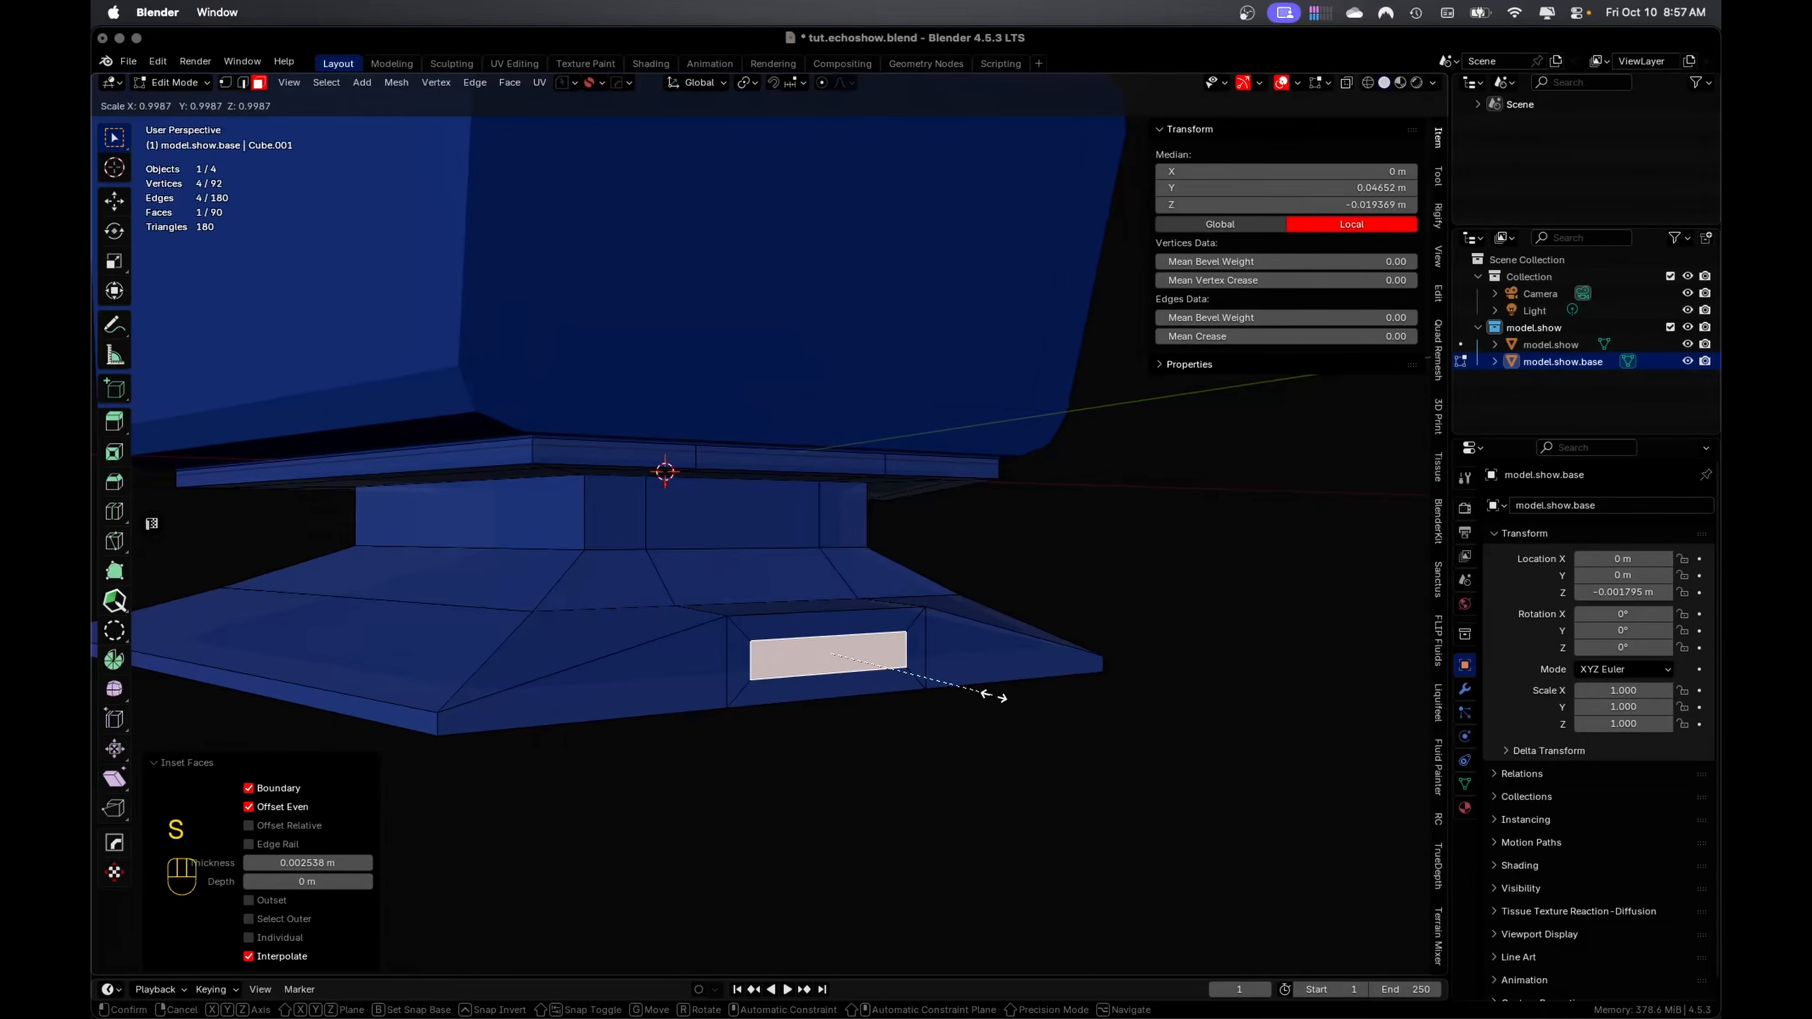
{"action": "key", "text": "x"}
{"action": "left_click", "coordinate": [920, 680]}
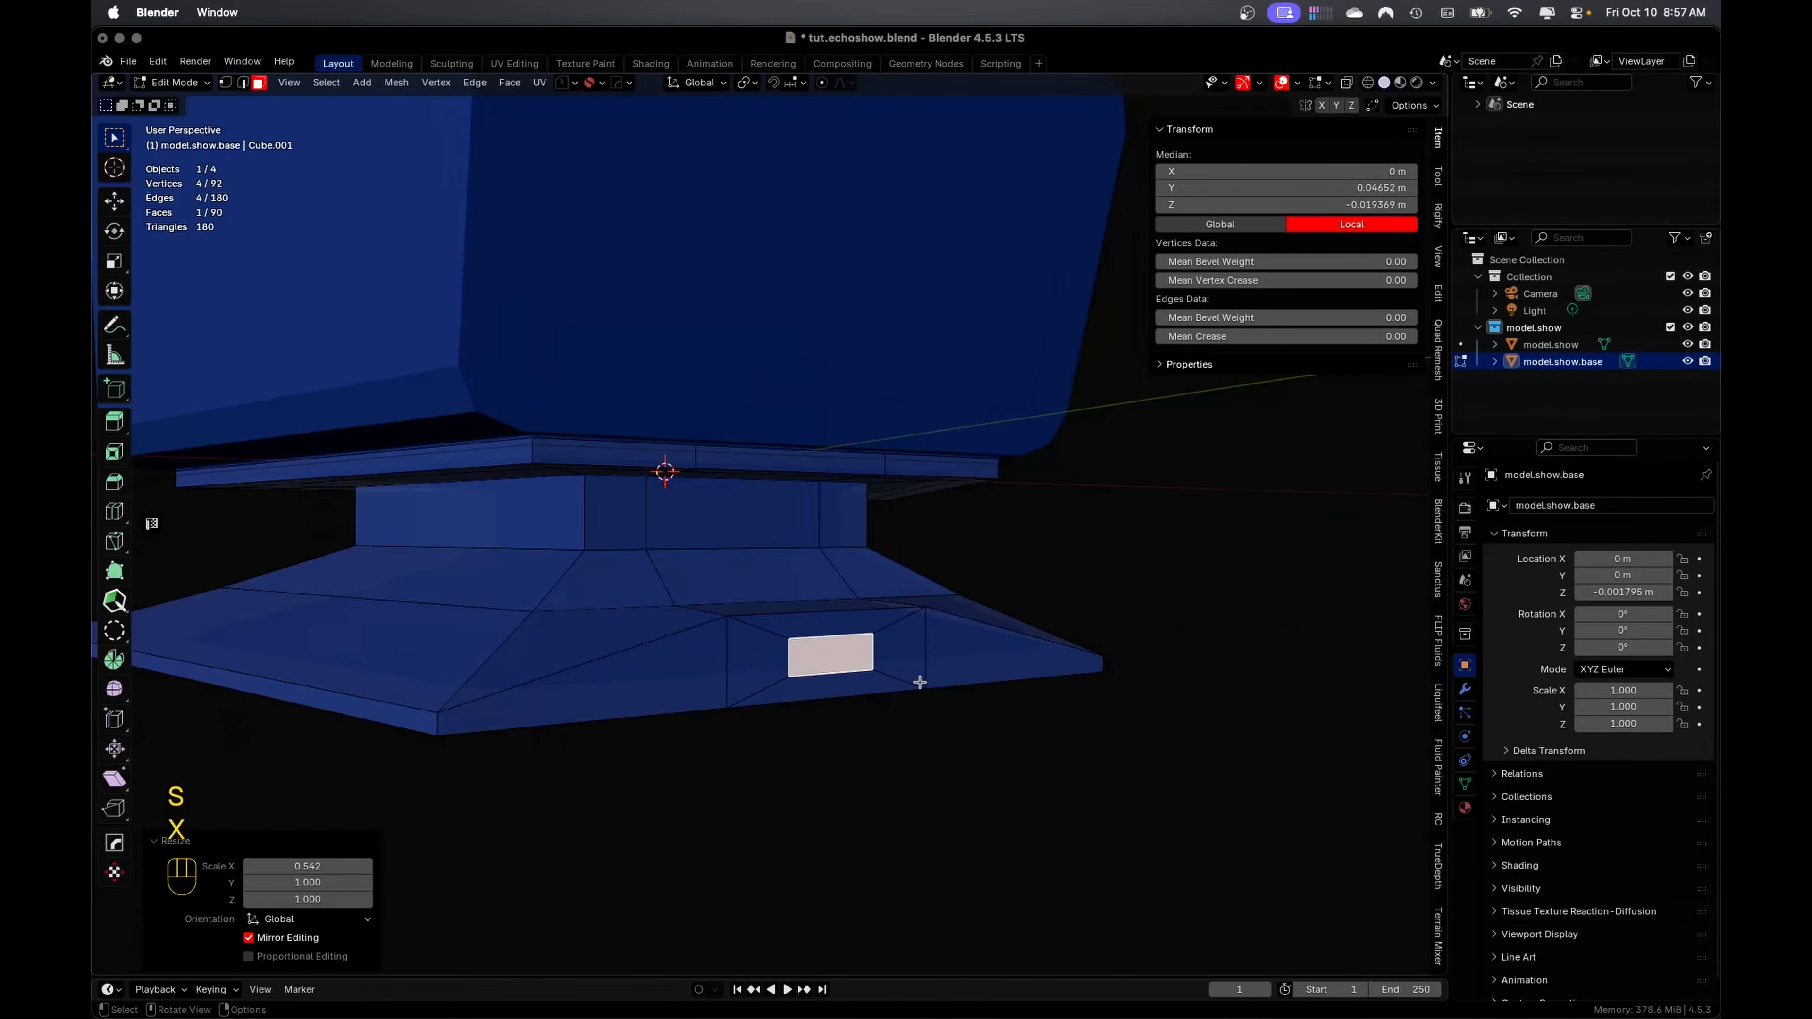
Inset the small rear face again by about 0.00035 m, extrude it inward as a port recess, and leave Edit Mode
{"action": "middle_click_drag", "start_coordinate": [939, 704], "coordinate": [943, 713]}
{"action": "key", "text": "i"}
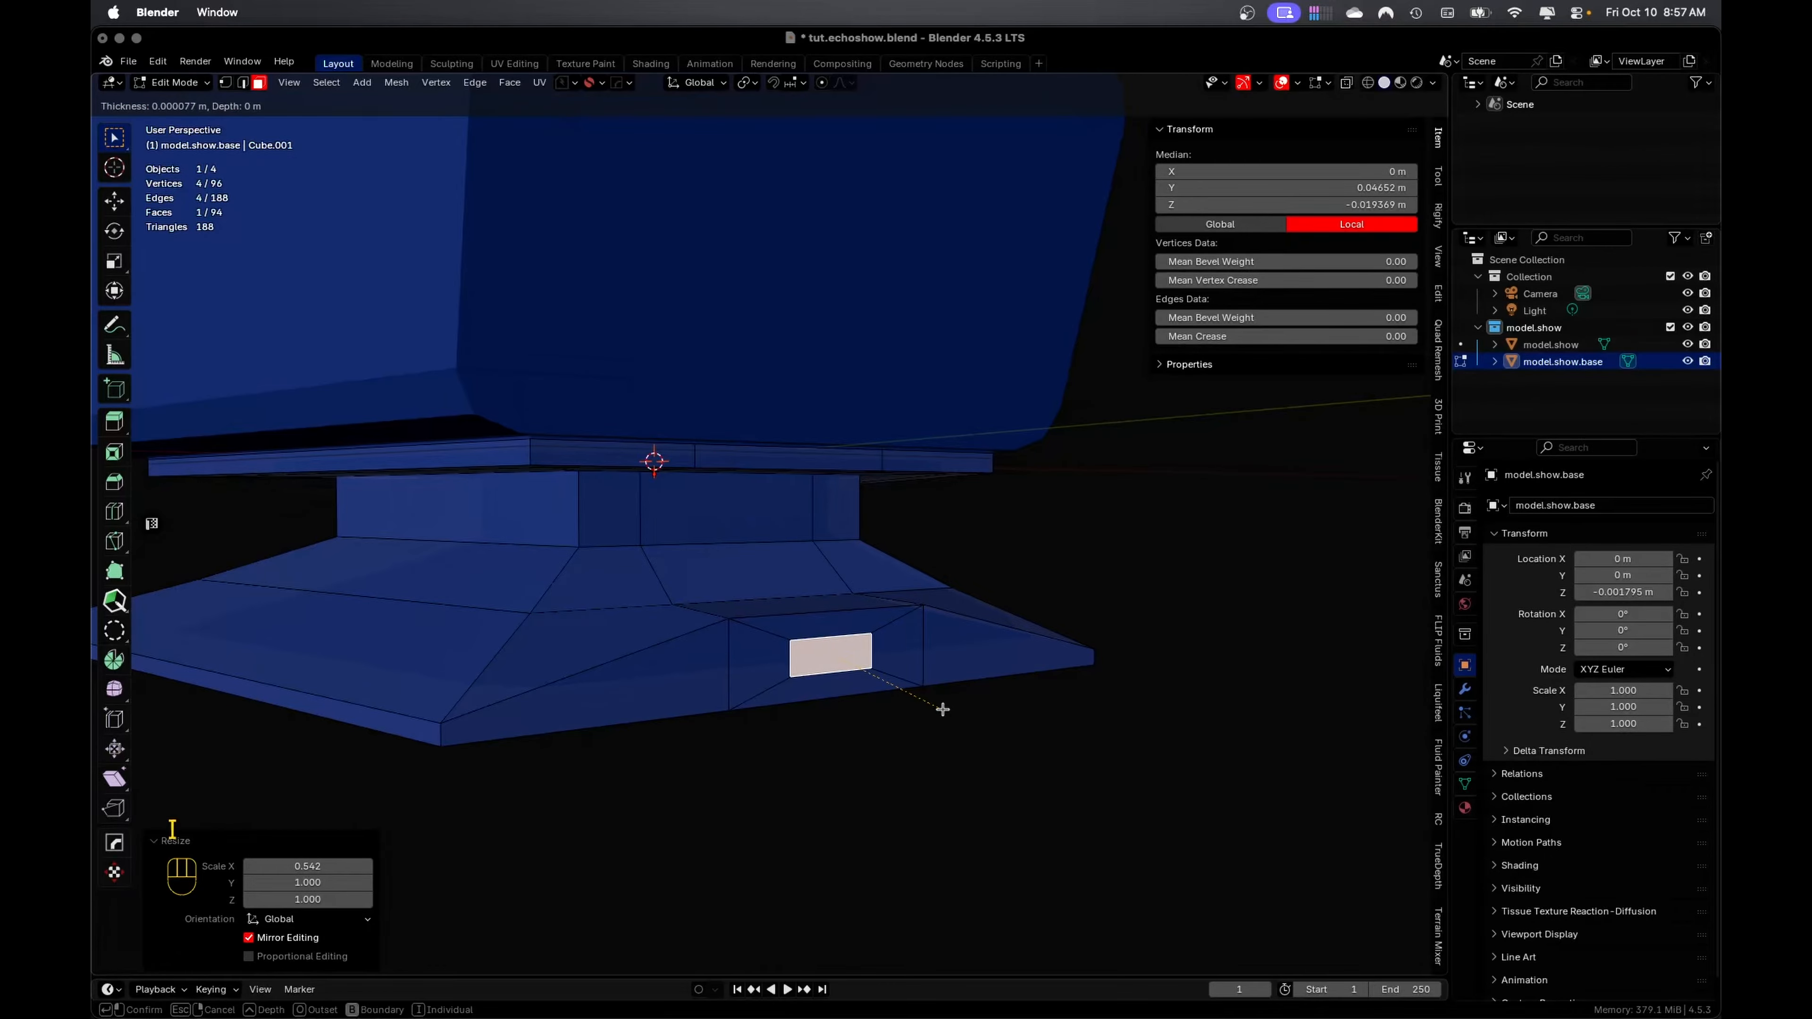
{"action": "left_click", "coordinate": [939, 712]}
{"action": "middle_click_drag", "start_coordinate": [939, 713], "coordinate": [978, 726]}
{"action": "key", "text": "e"}
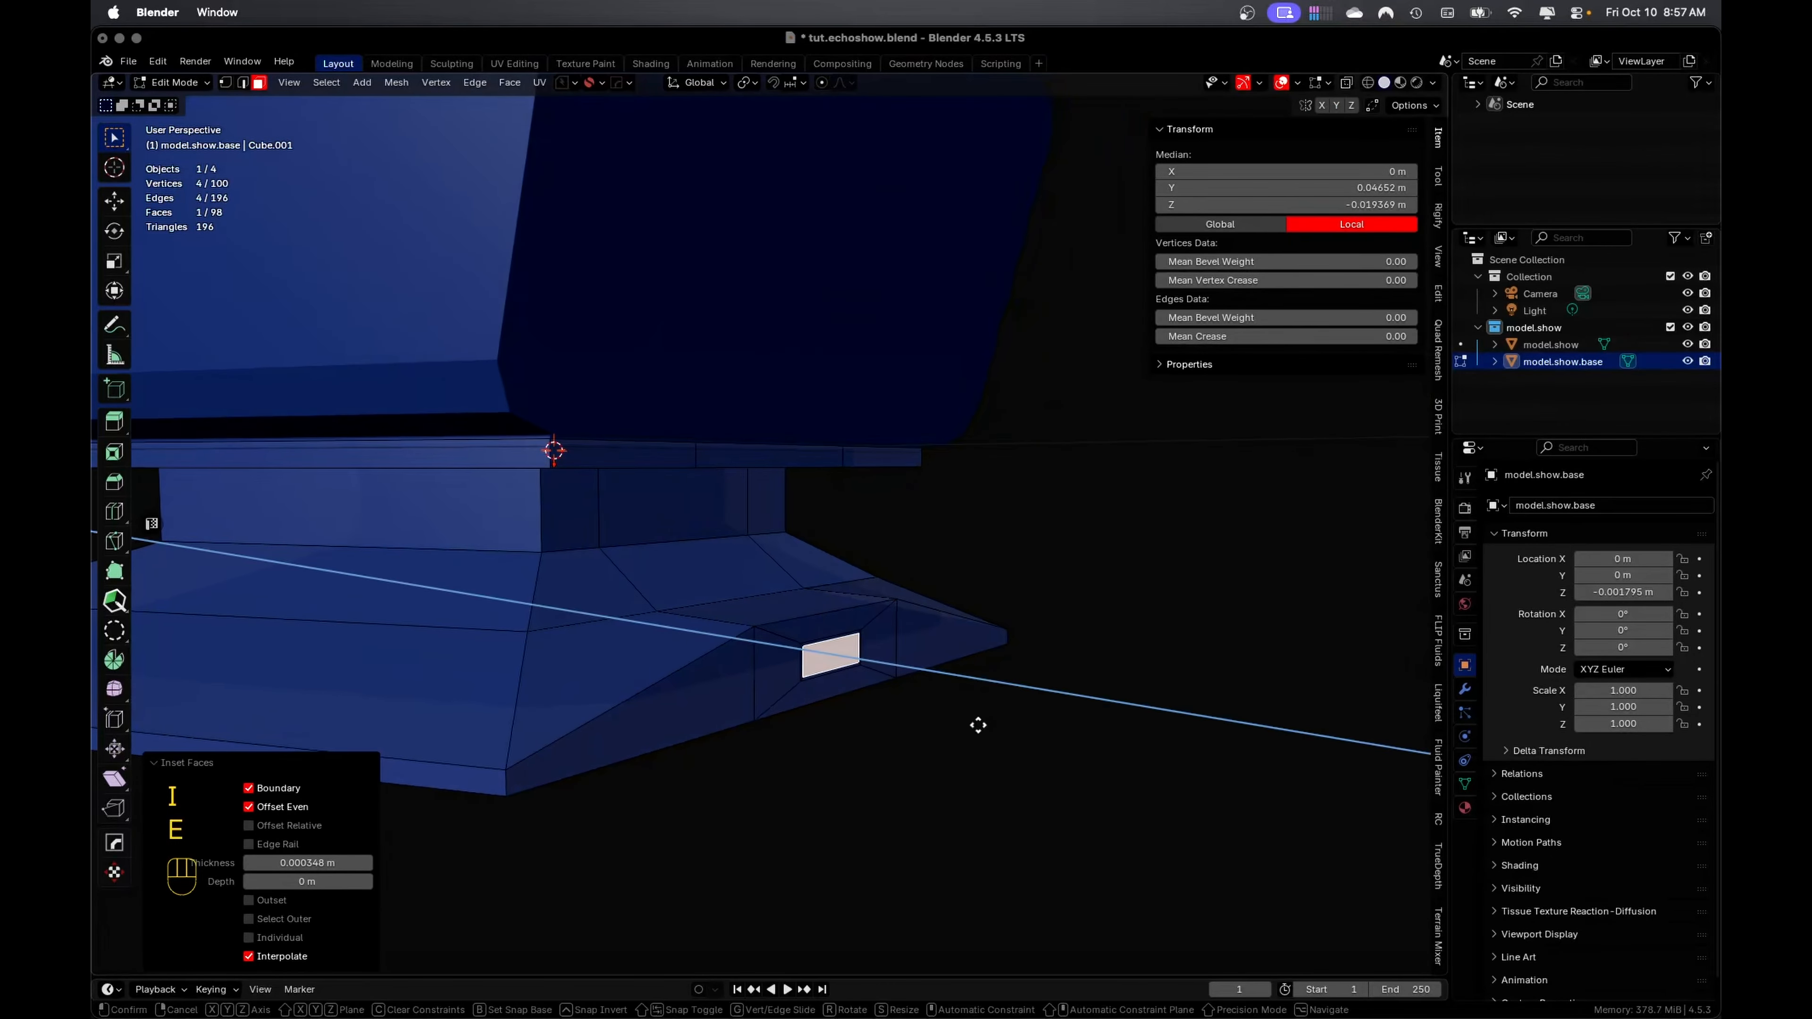
{"action": "left_click", "coordinate": [920, 689]}
{"action": "key", "text": "Tab"}
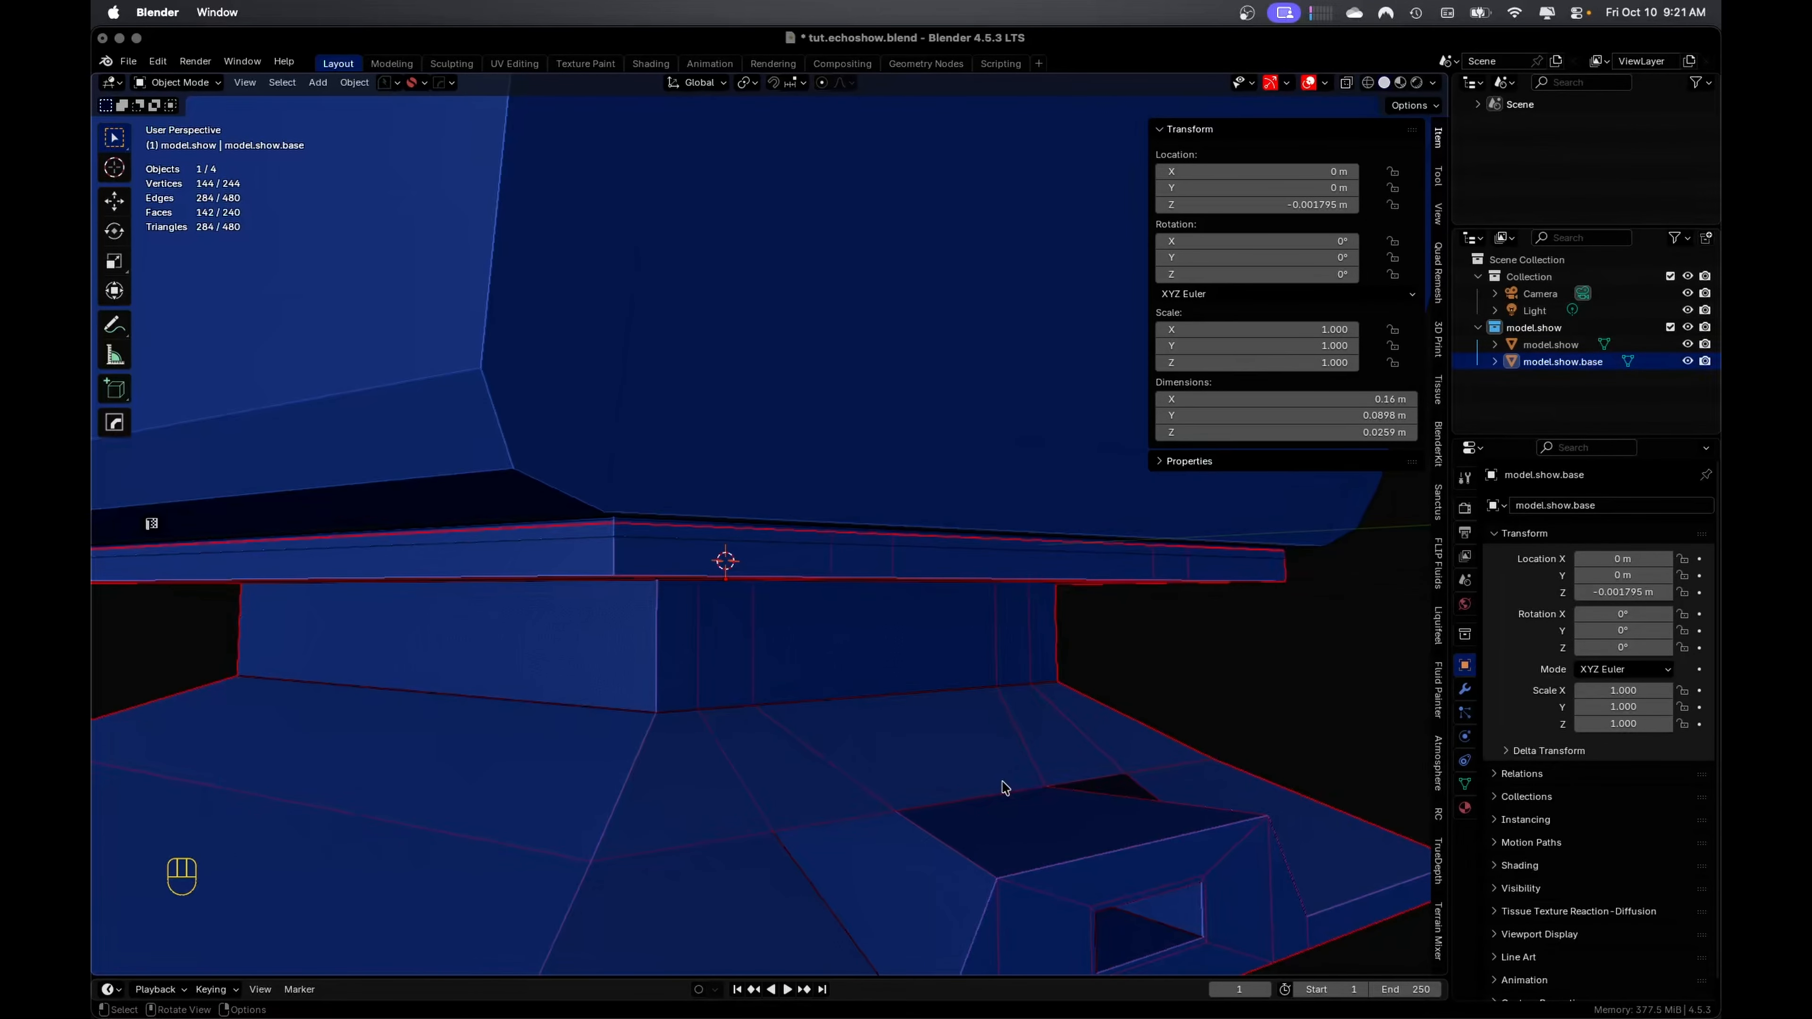
Select the edges outlining the foot's thin bottom rim all the way around, including the raised port housing at the rear
{"action": "key", "text": "Tab"}
{"action": "middle_click_drag", "start_coordinate": [1005, 787], "coordinate": [1032, 832]}
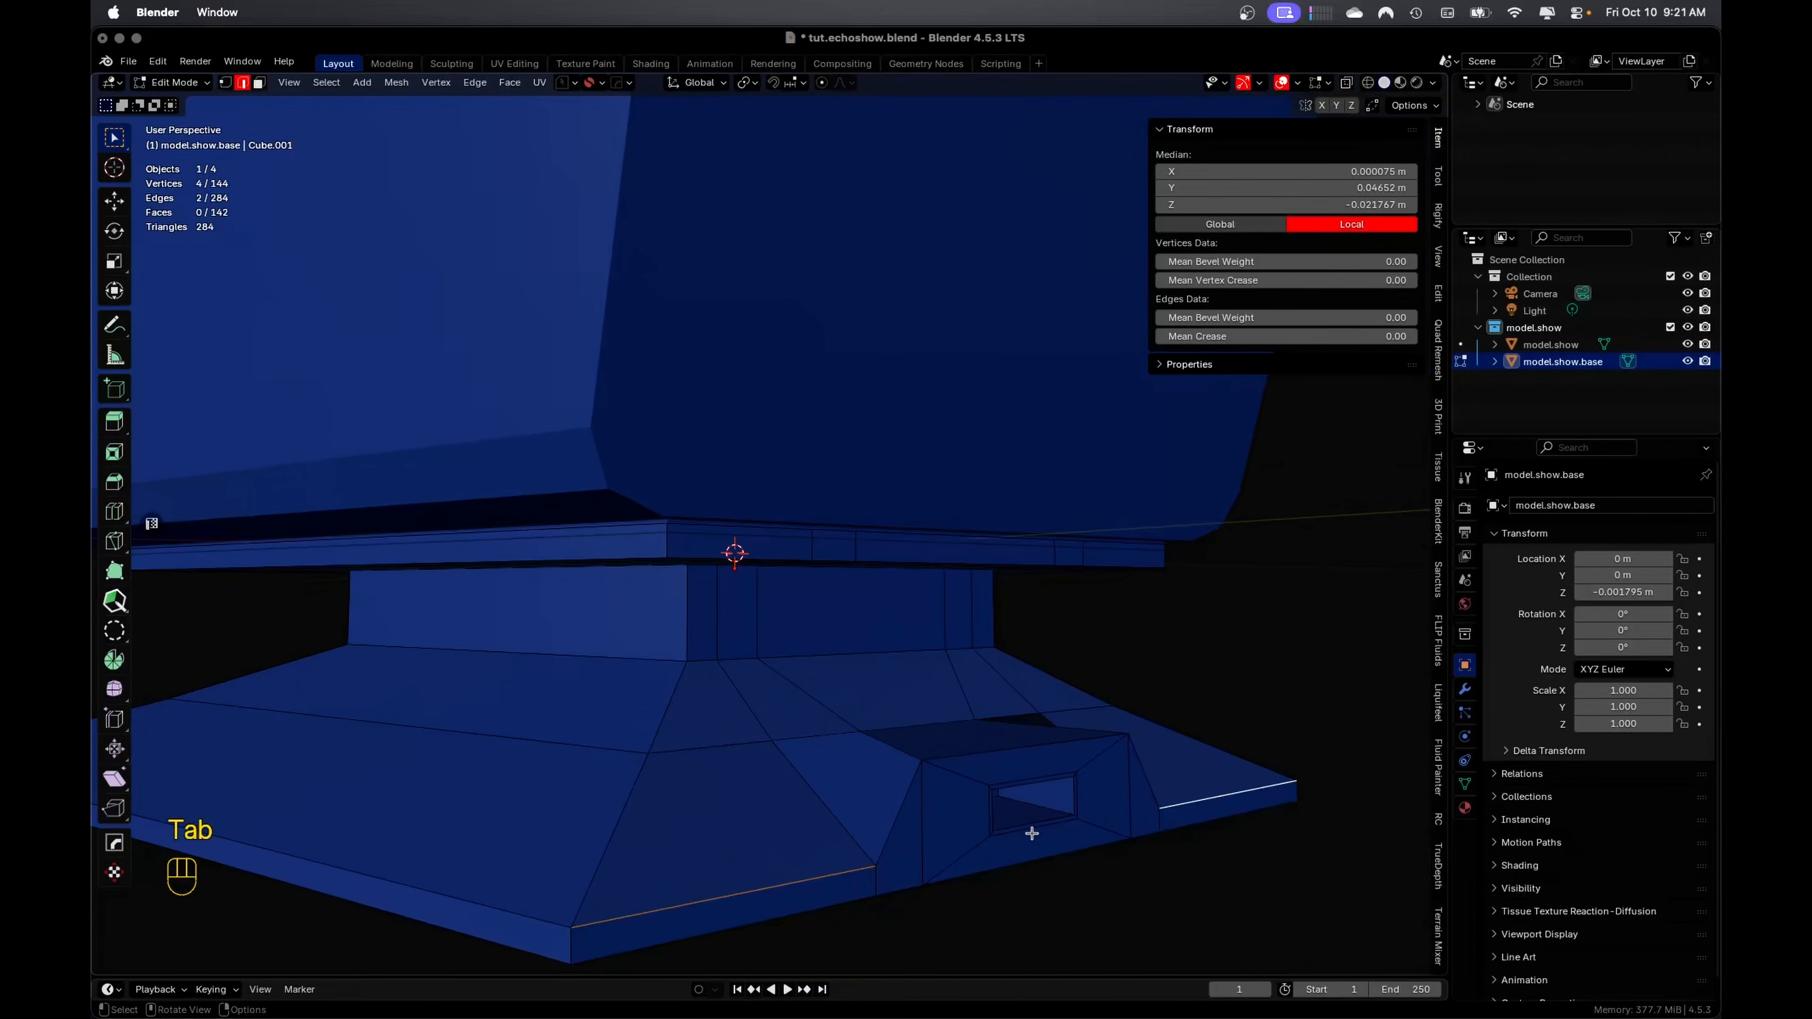
{"action": "left_click", "coordinate": [895, 820], "text": "shift"}
{"action": "left_click", "coordinate": [1146, 773], "text": "ctrl"}
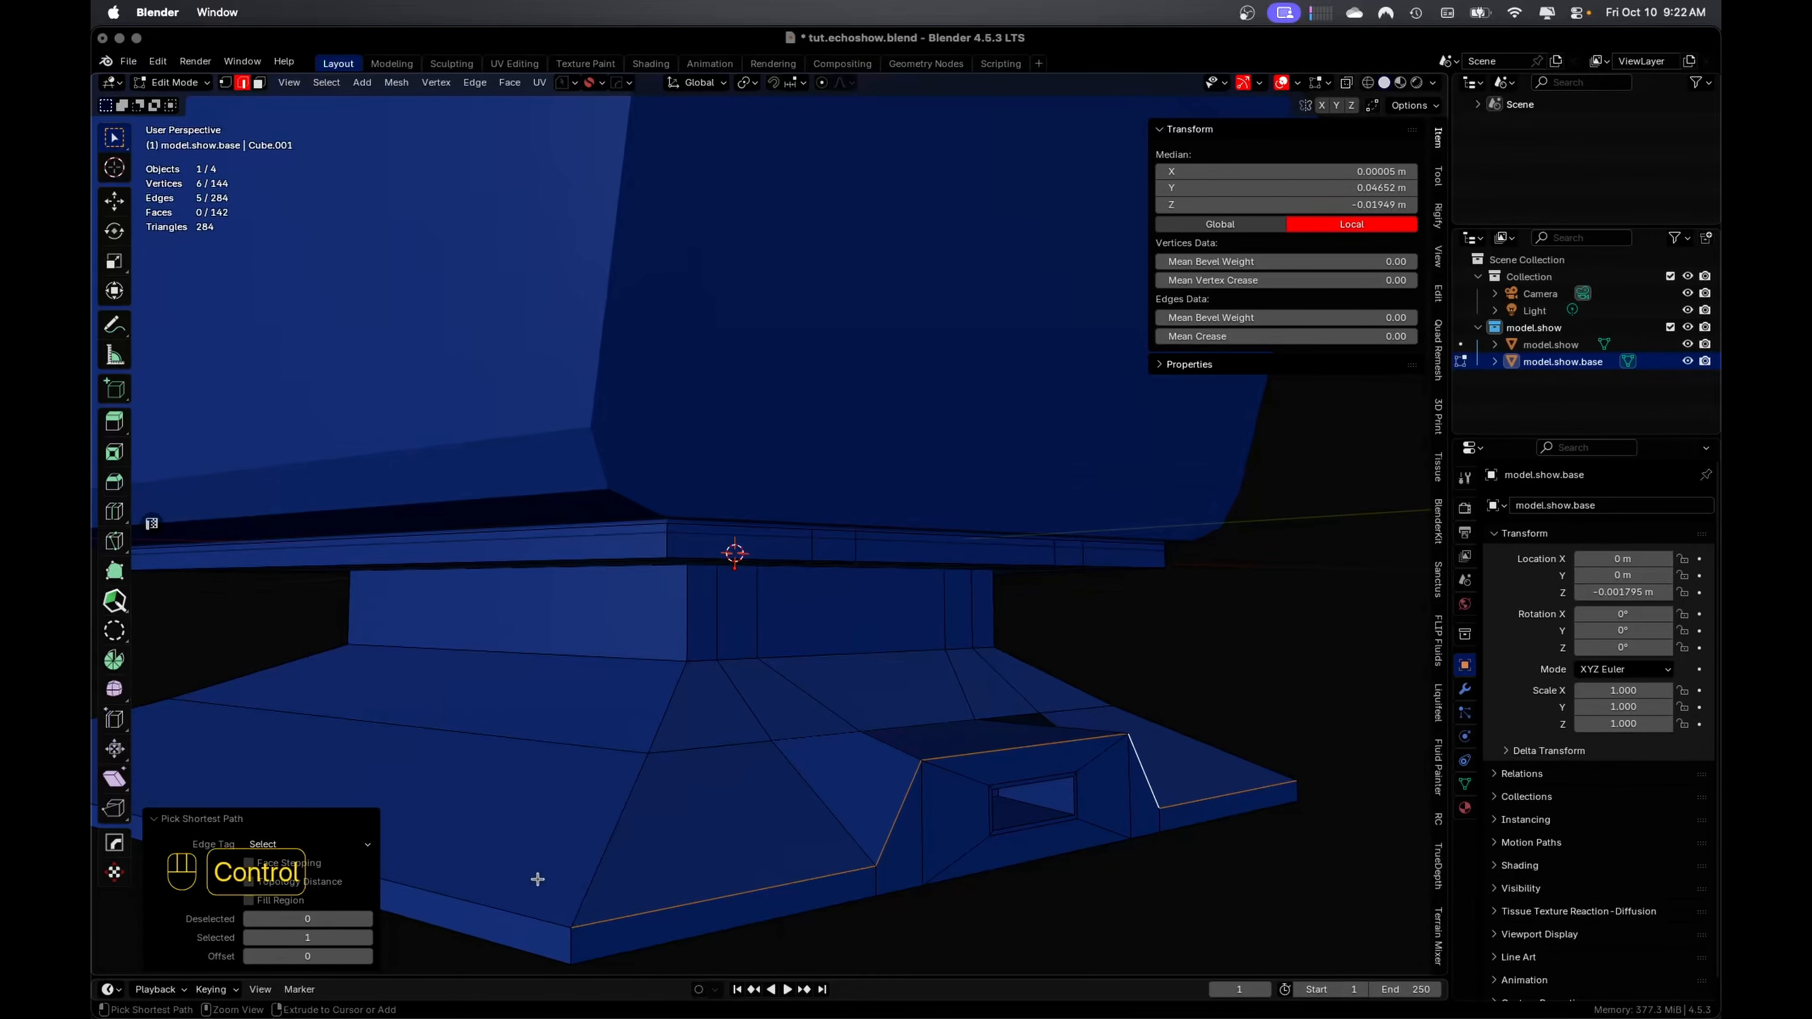
{"action": "left_click", "coordinate": [503, 914], "text": "ctrl"}
{"action": "middle_click_drag", "start_coordinate": [547, 798], "coordinate": [761, 676]}
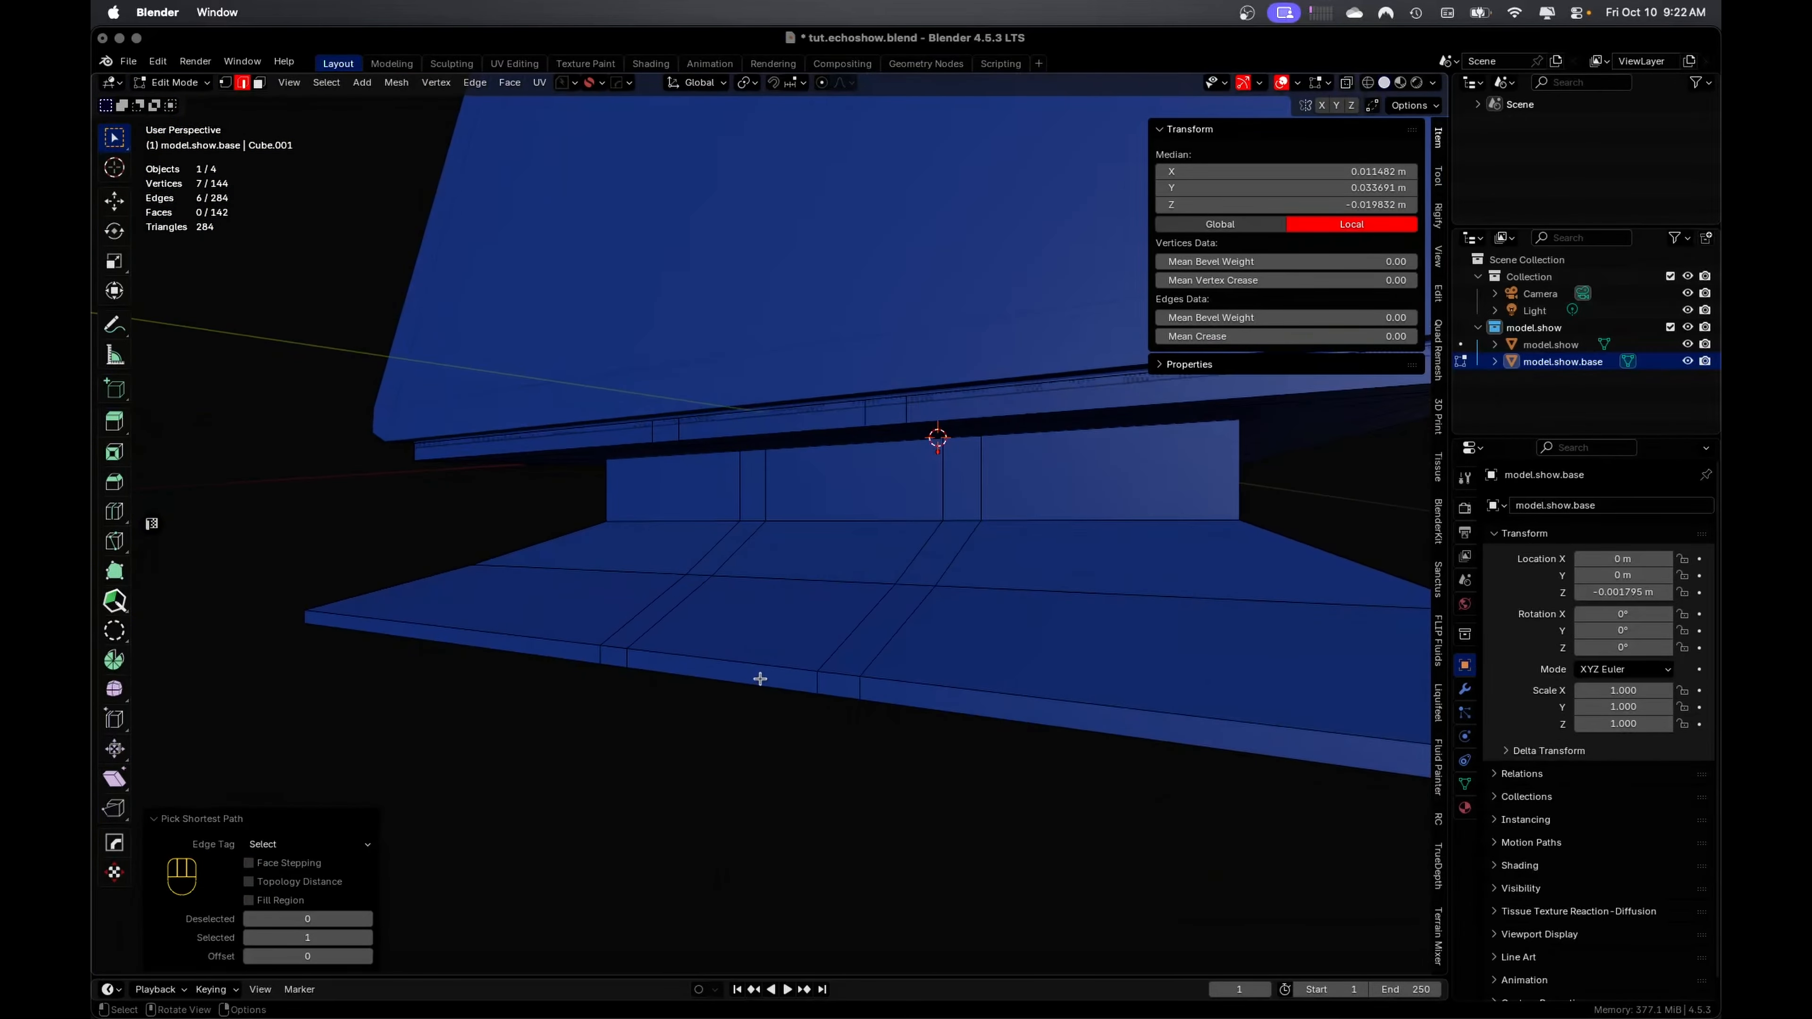
{"action": "left_click", "coordinate": [571, 645], "text": "ctrl"}
{"action": "middle_click_drag", "start_coordinate": [572, 645], "coordinate": [730, 667]}
{"action": "left_click", "coordinate": [571, 655], "text": "ctrl"}
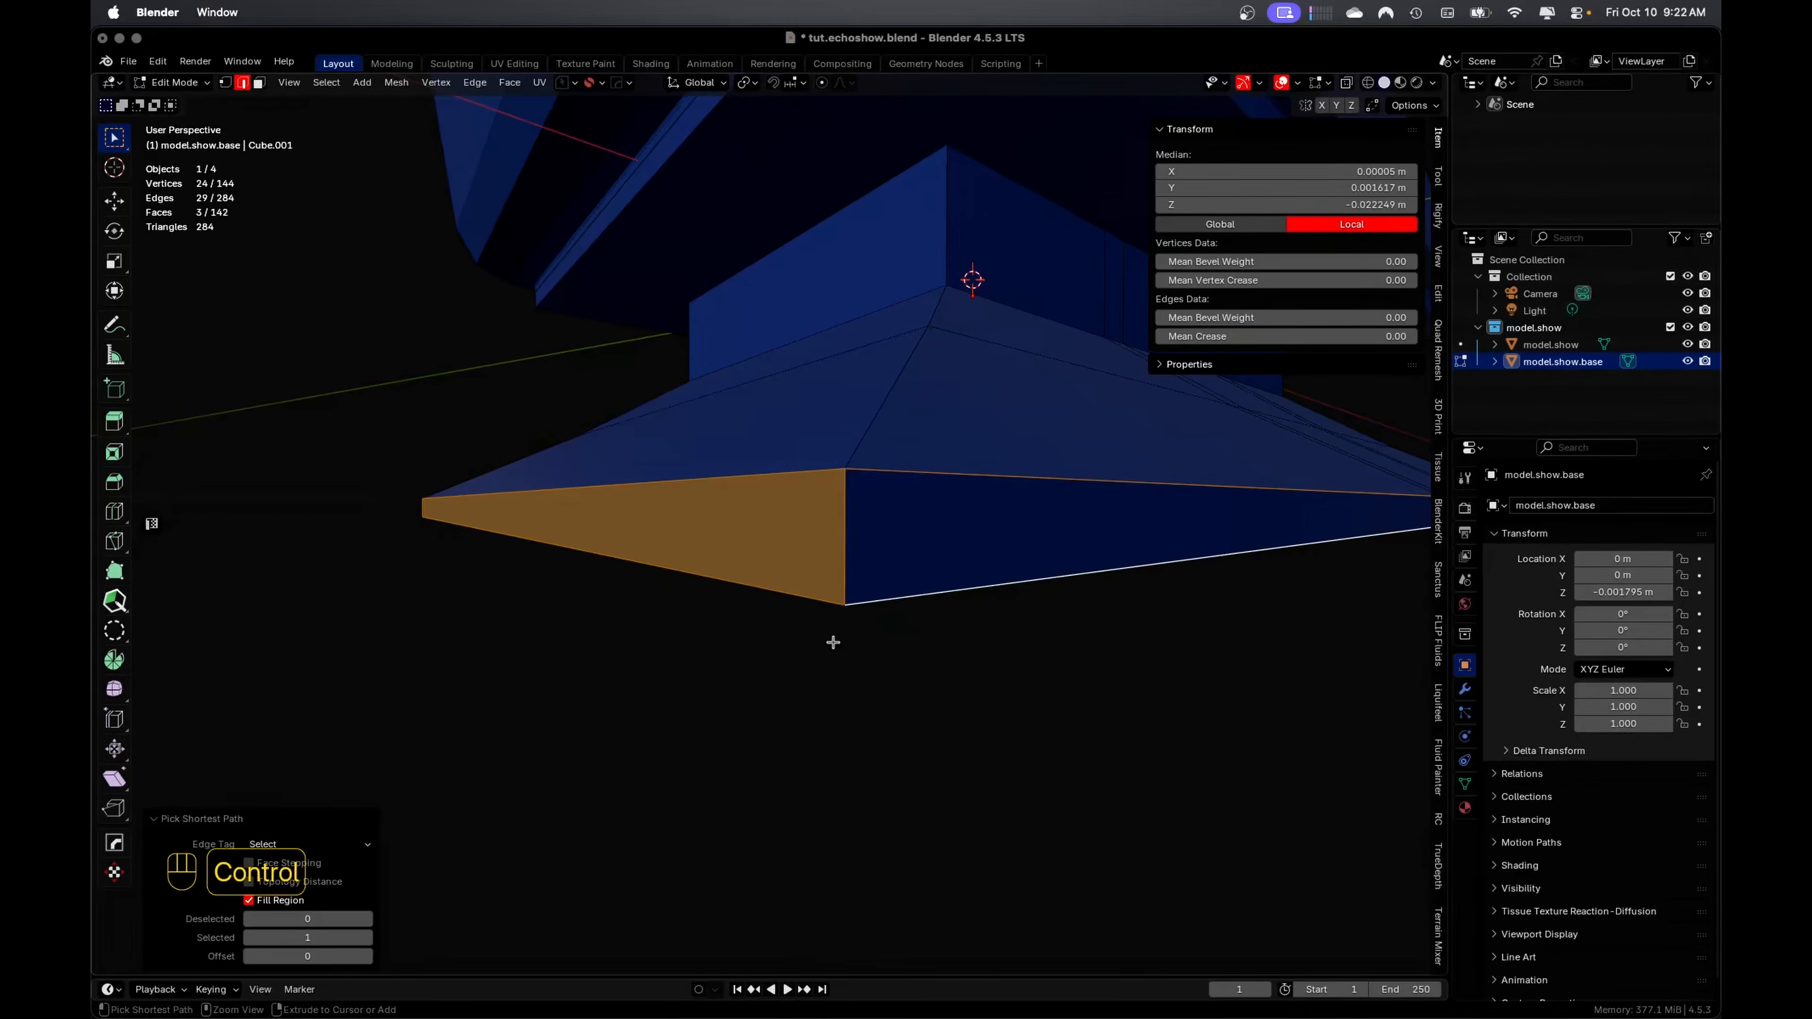
Bevel the selected rim edges with a width of 0.00015 m and 2 segments, using an Arc outer miter
{"action": "key", "text": "ctrl+b"}
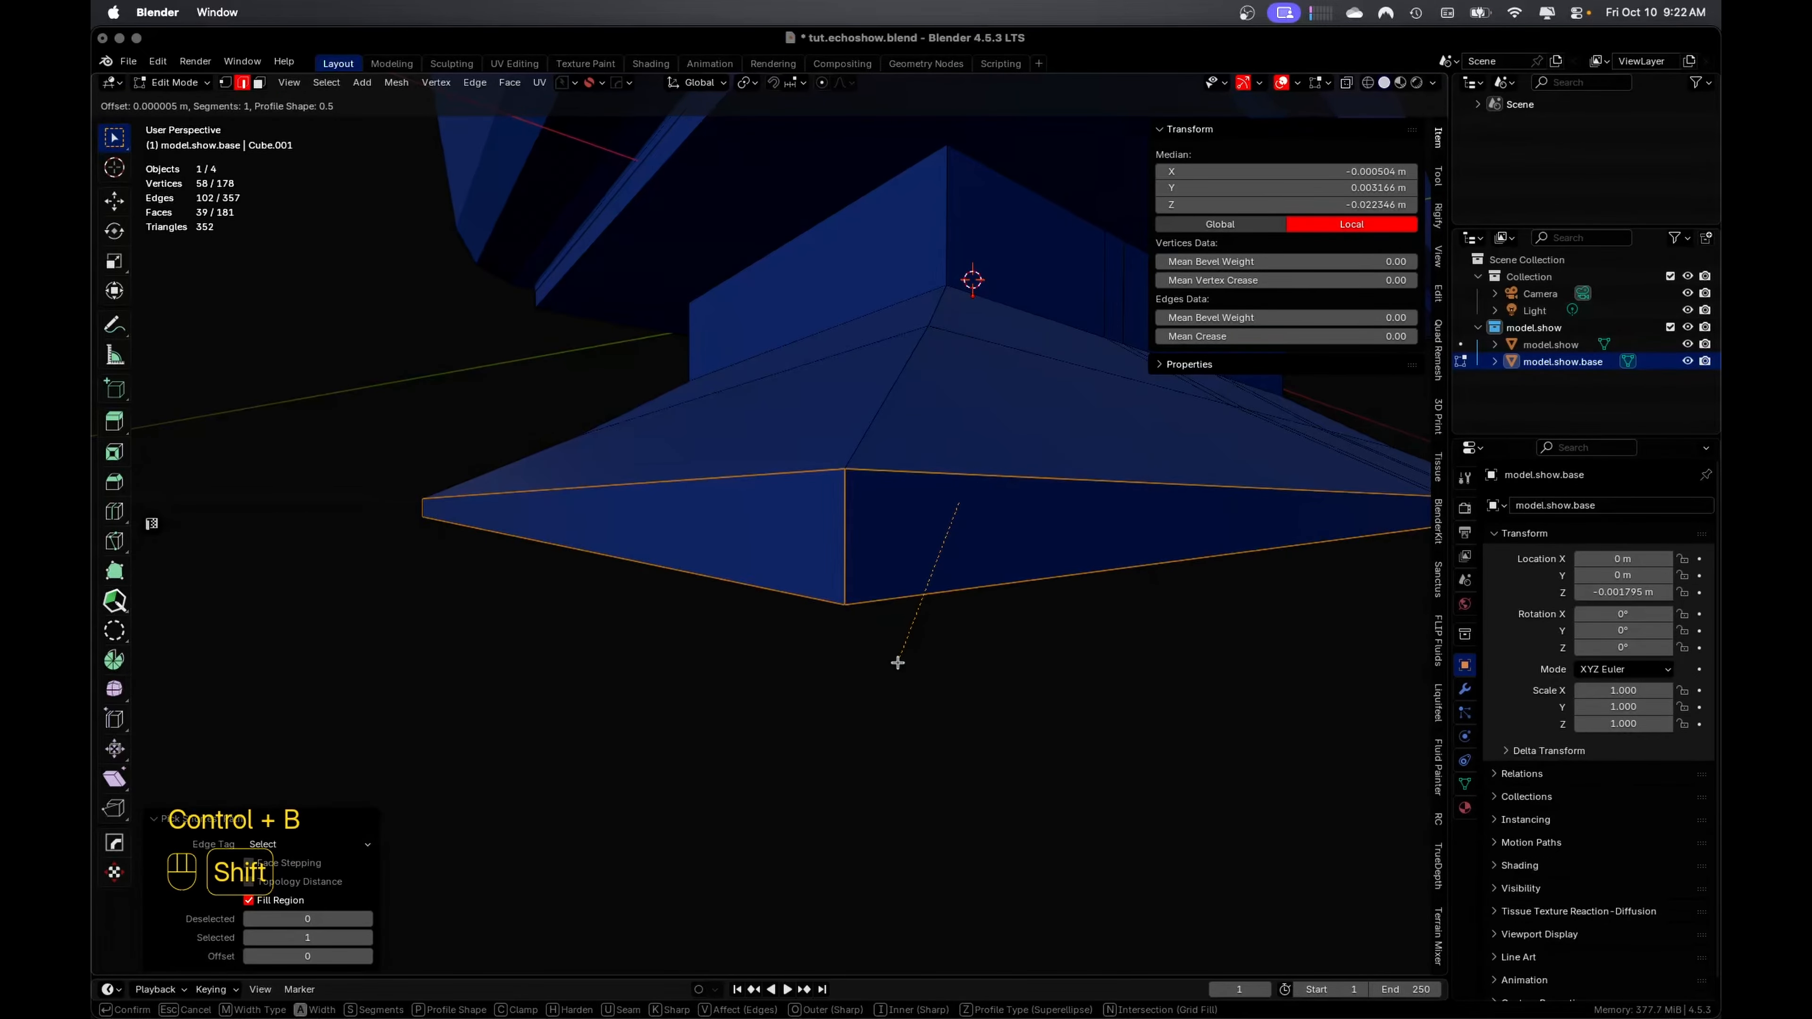
{"action": "left_click", "coordinate": [896, 670]}
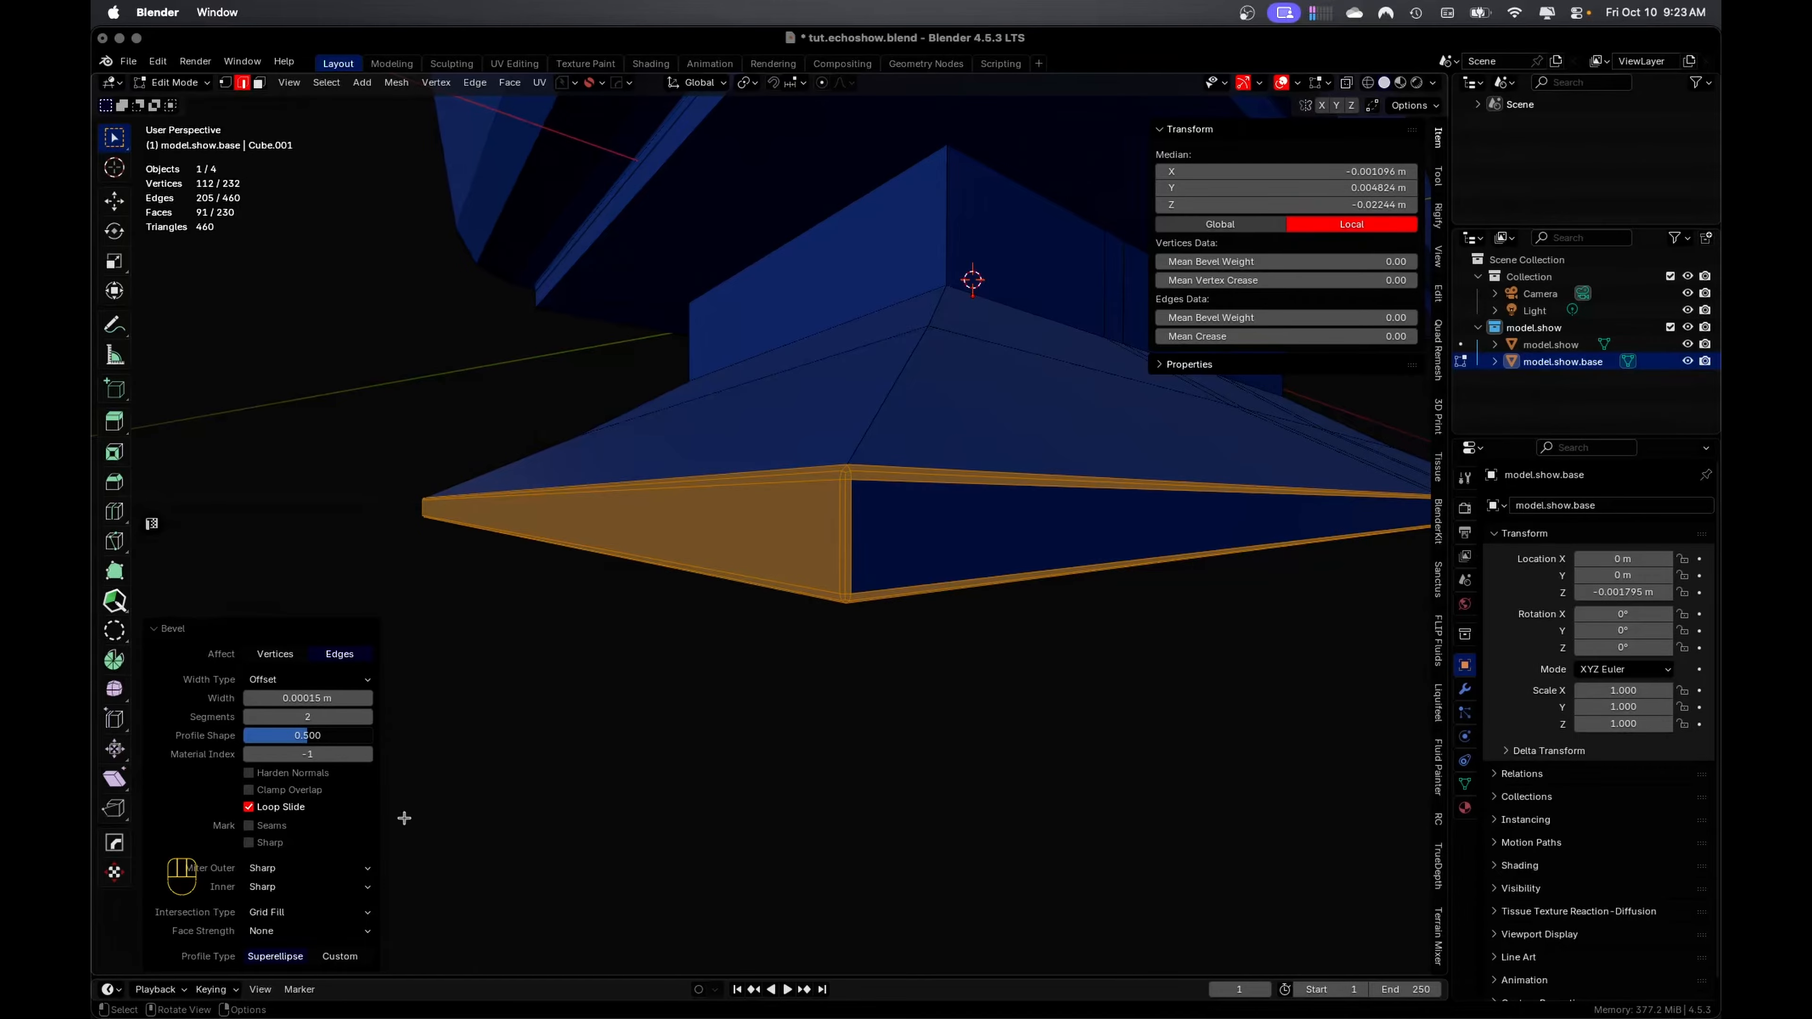
{"action": "left_click", "coordinate": [362, 869]}
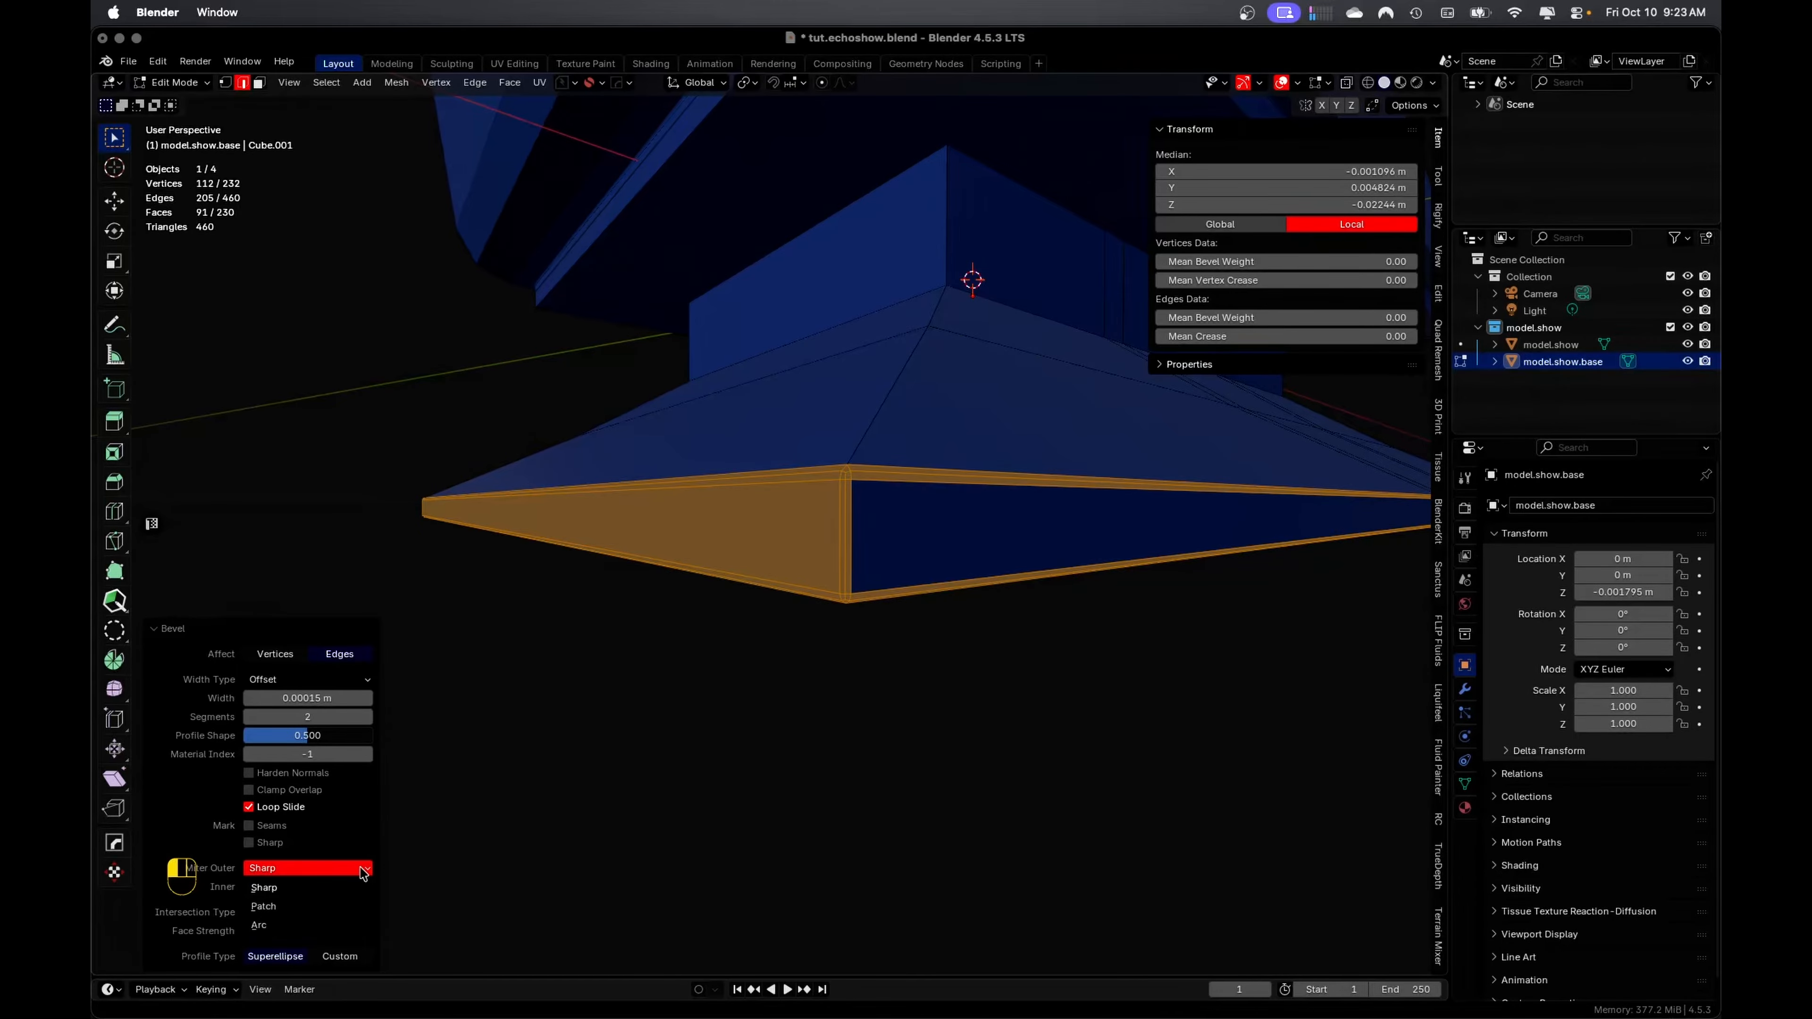
{"action": "left_click", "coordinate": [335, 925]}
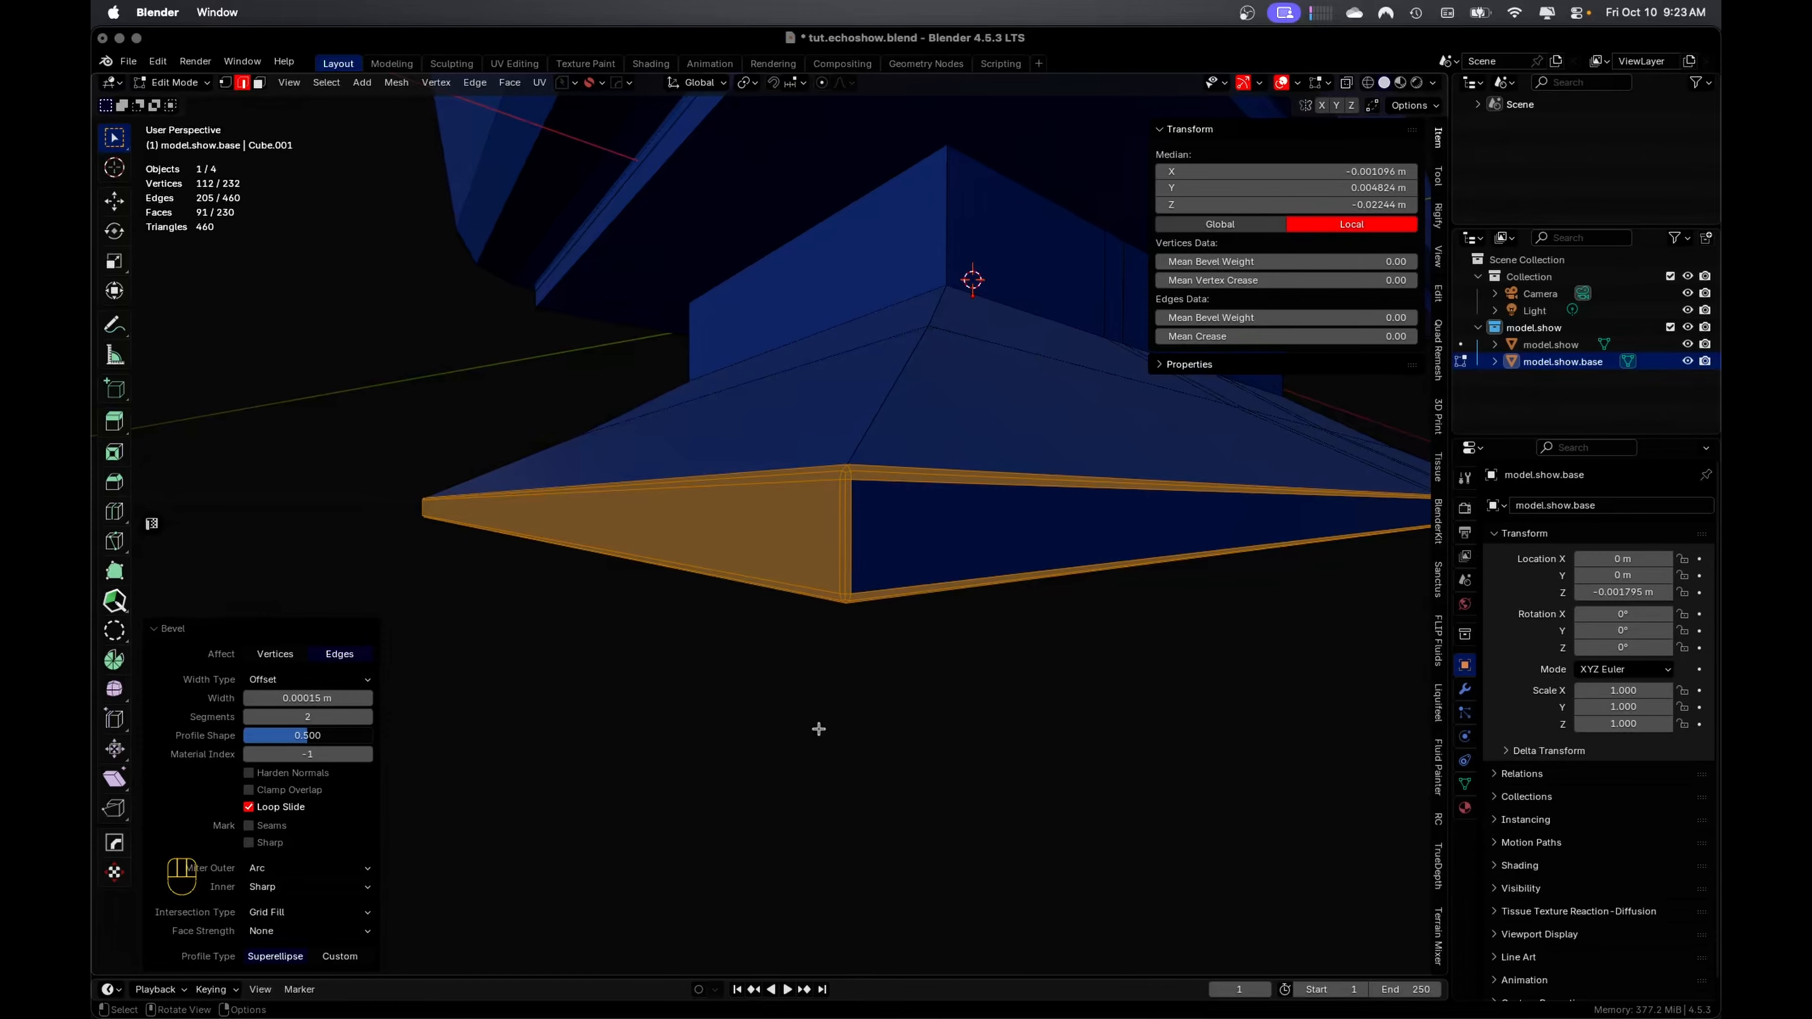
Return to Object Mode, deselect the base to inspect its beveled rim, and save the file
{"action": "middle_click_drag", "start_coordinate": [818, 729], "coordinate": [889, 776]}
{"action": "key", "text": "Tab"}
{"action": "left_click", "coordinate": [891, 689]}
{"action": "left_click", "coordinate": [869, 761]}
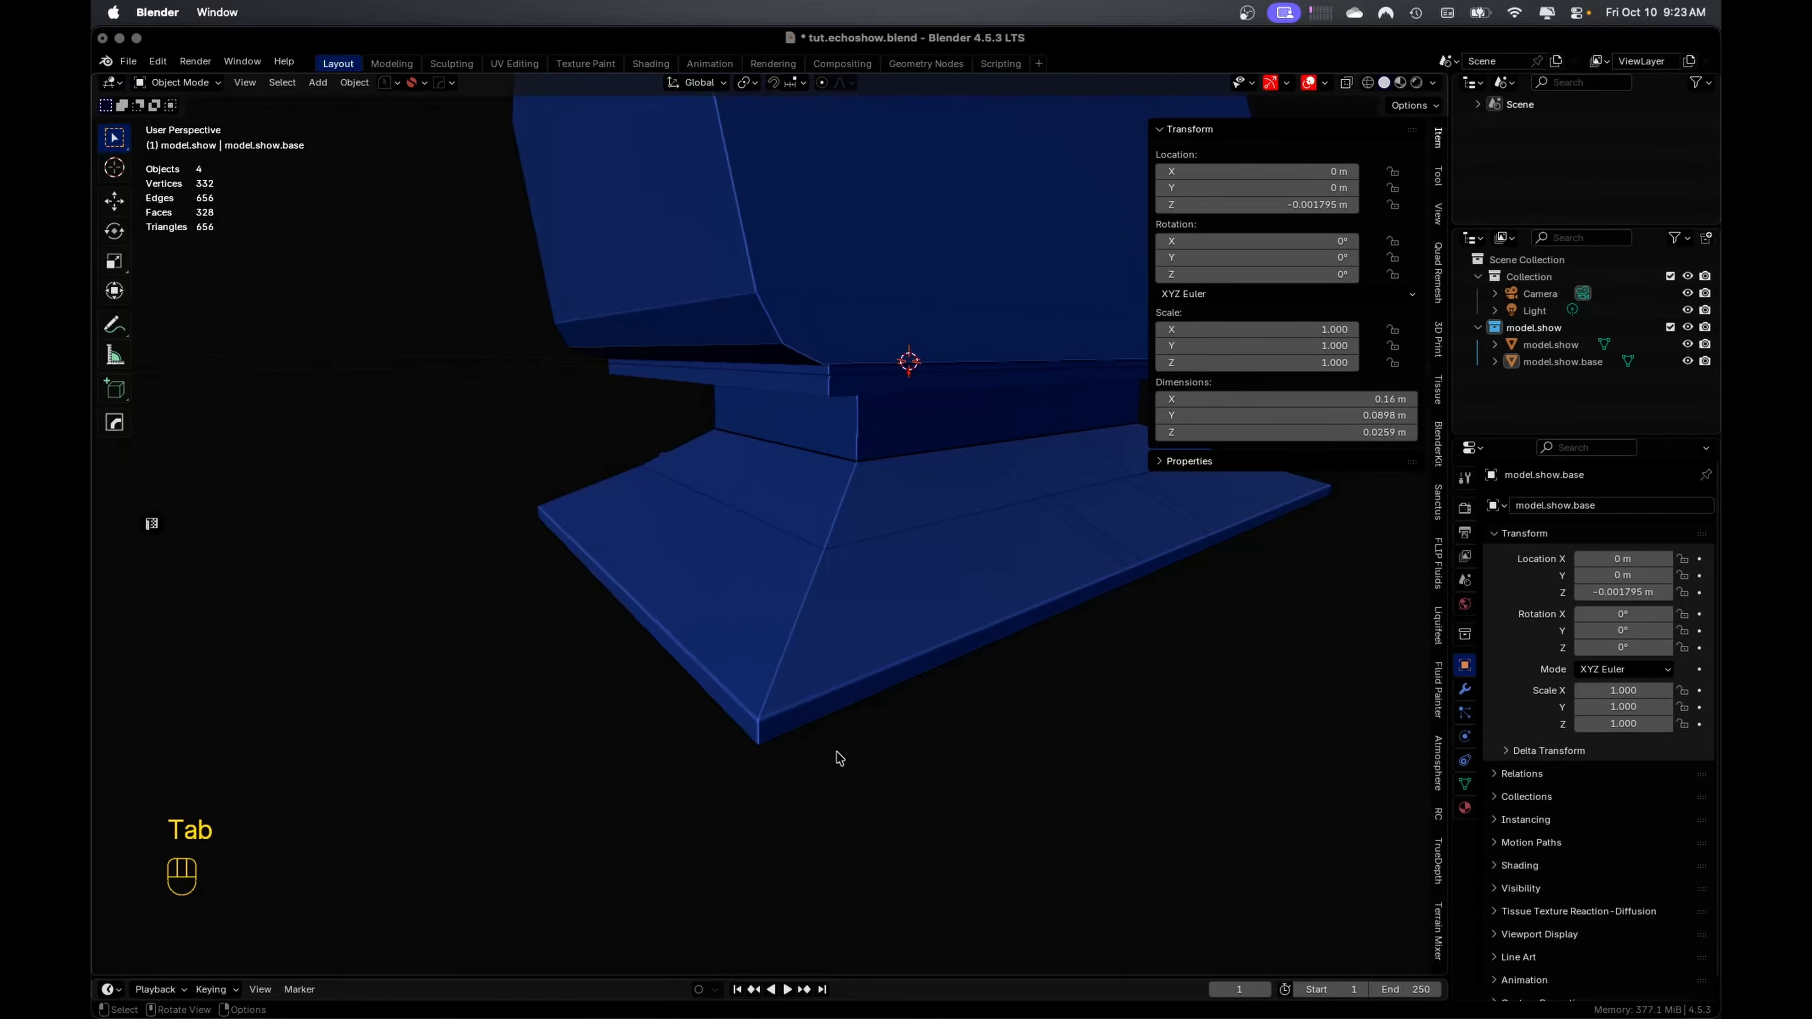
{"action": "key", "text": "super+s"}
Isolate the base in Local View, select all faces on top of its upper plate, and extrude them about 0.0046 m up
{"action": "key", "text": "Tab"}
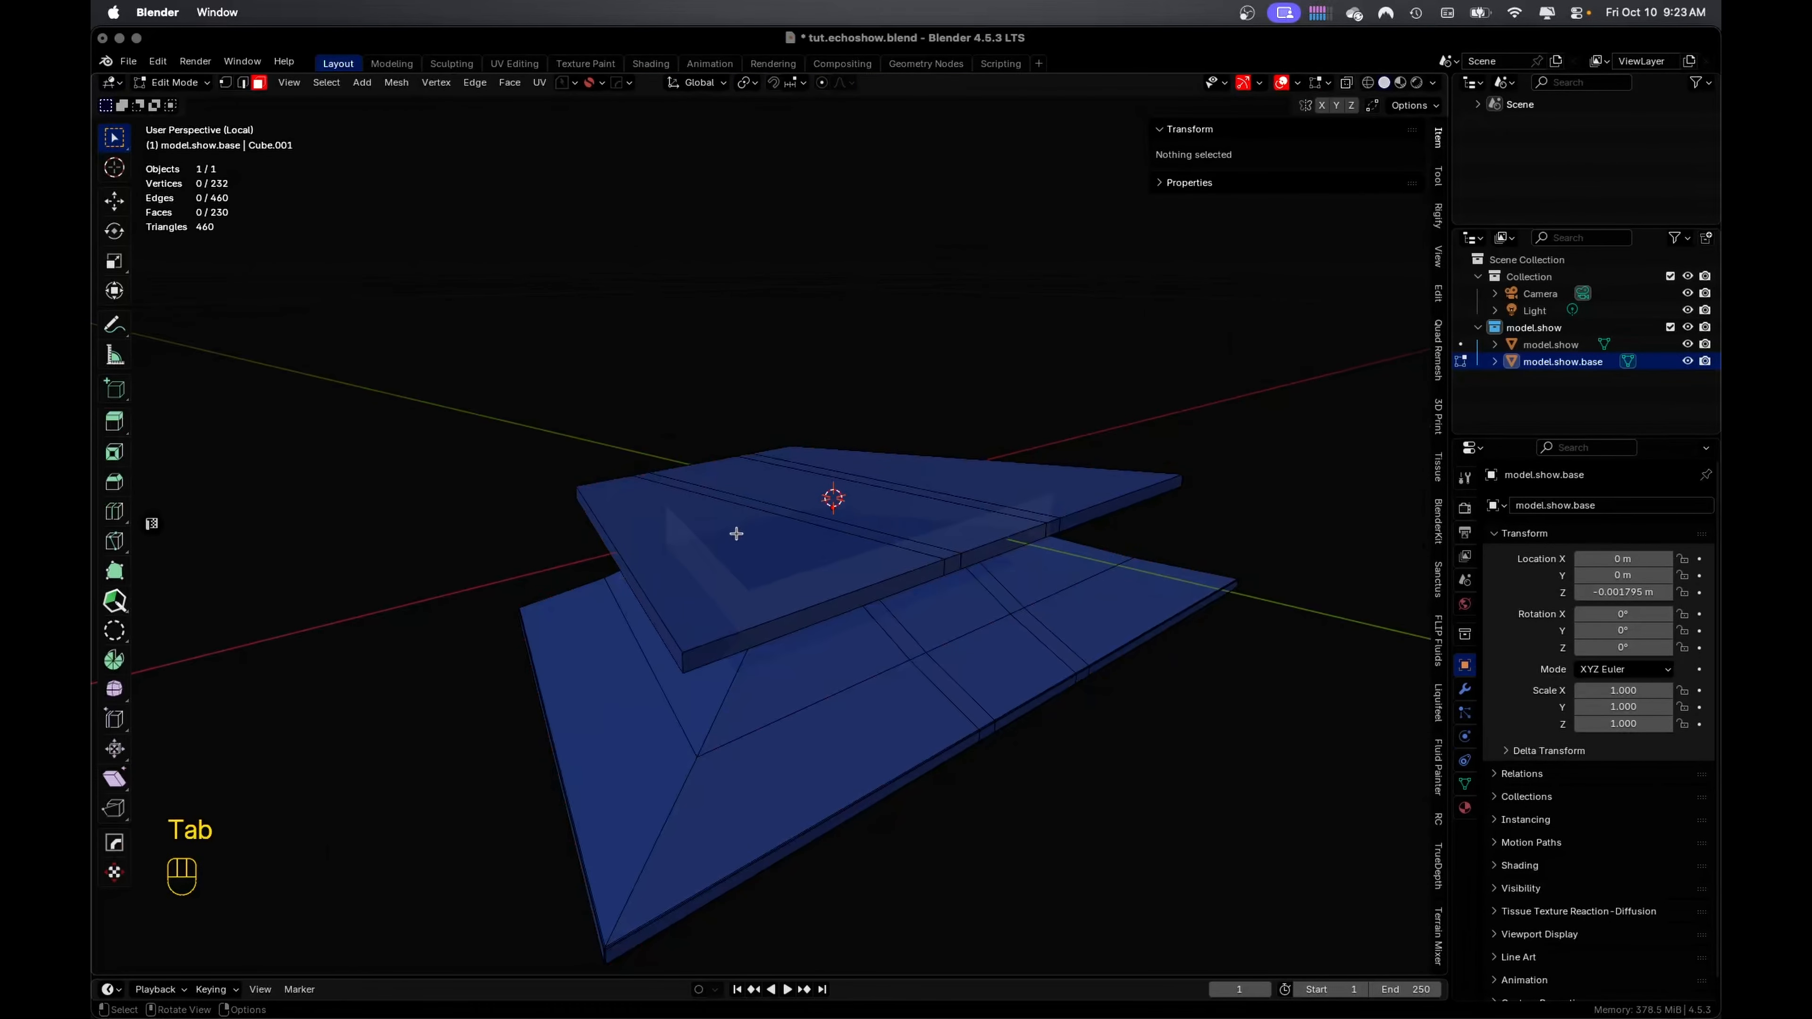
{"action": "left_click", "coordinate": [736, 534]}
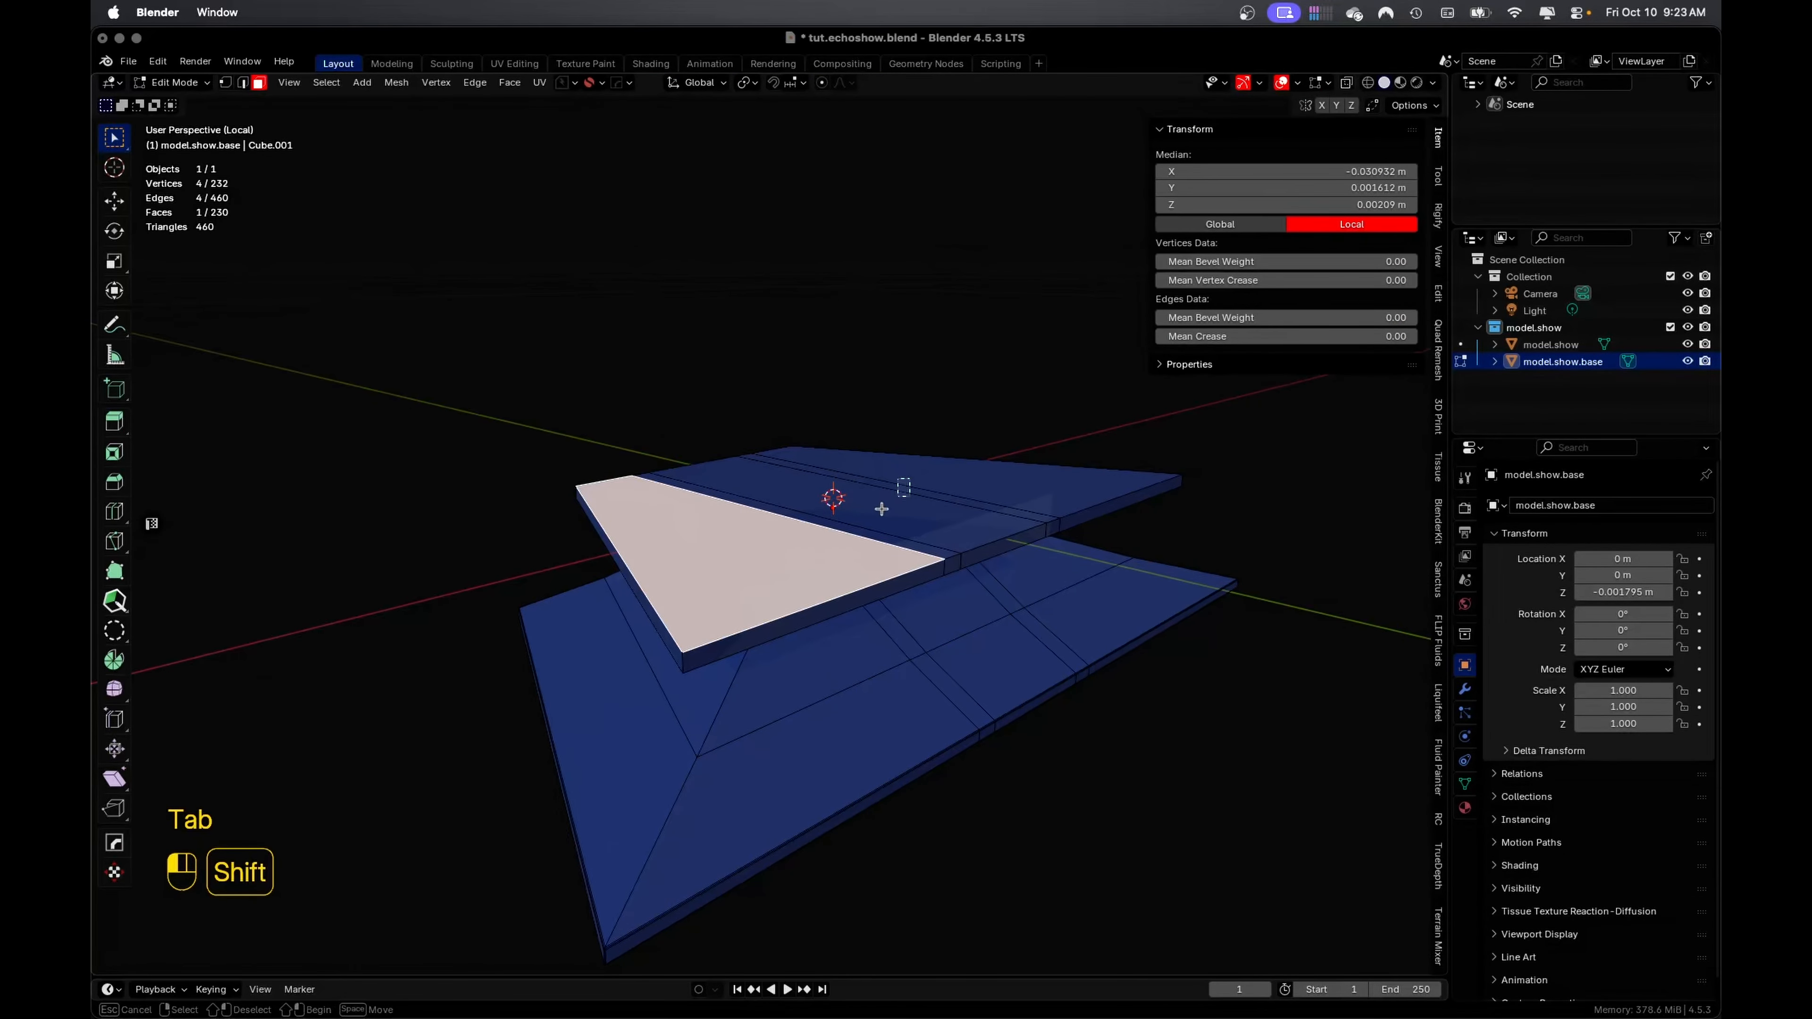
{"action": "left_click", "coordinate": [901, 486], "text": "shift"}
{"action": "middle_click_drag", "start_coordinate": [926, 606], "coordinate": [925, 602]}
{"action": "key", "text": "e"}
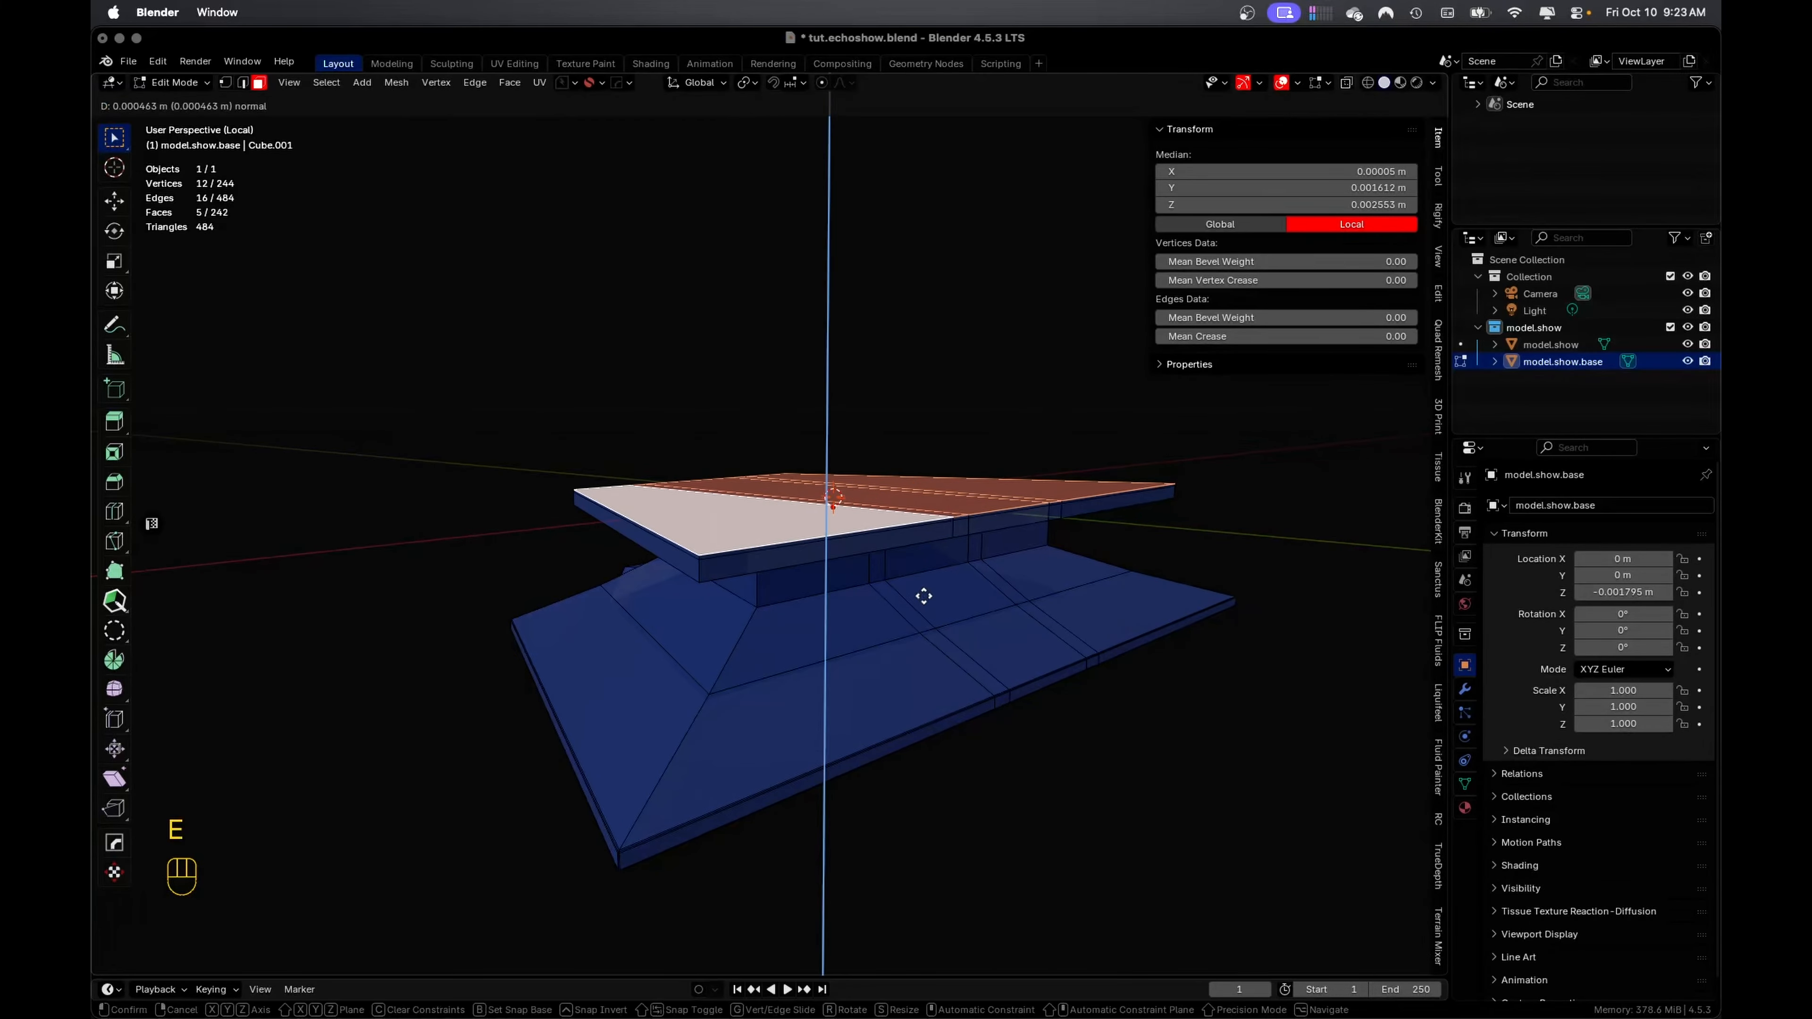
{"action": "left_click", "coordinate": [923, 577]}
Inset the top faces of the base's raised plate by about 0.0013 m and extrude them downward to form a recessed tray
{"action": "middle_click_drag", "start_coordinate": [1002, 598], "coordinate": [995, 636]}
{"action": "key", "text": "i"}
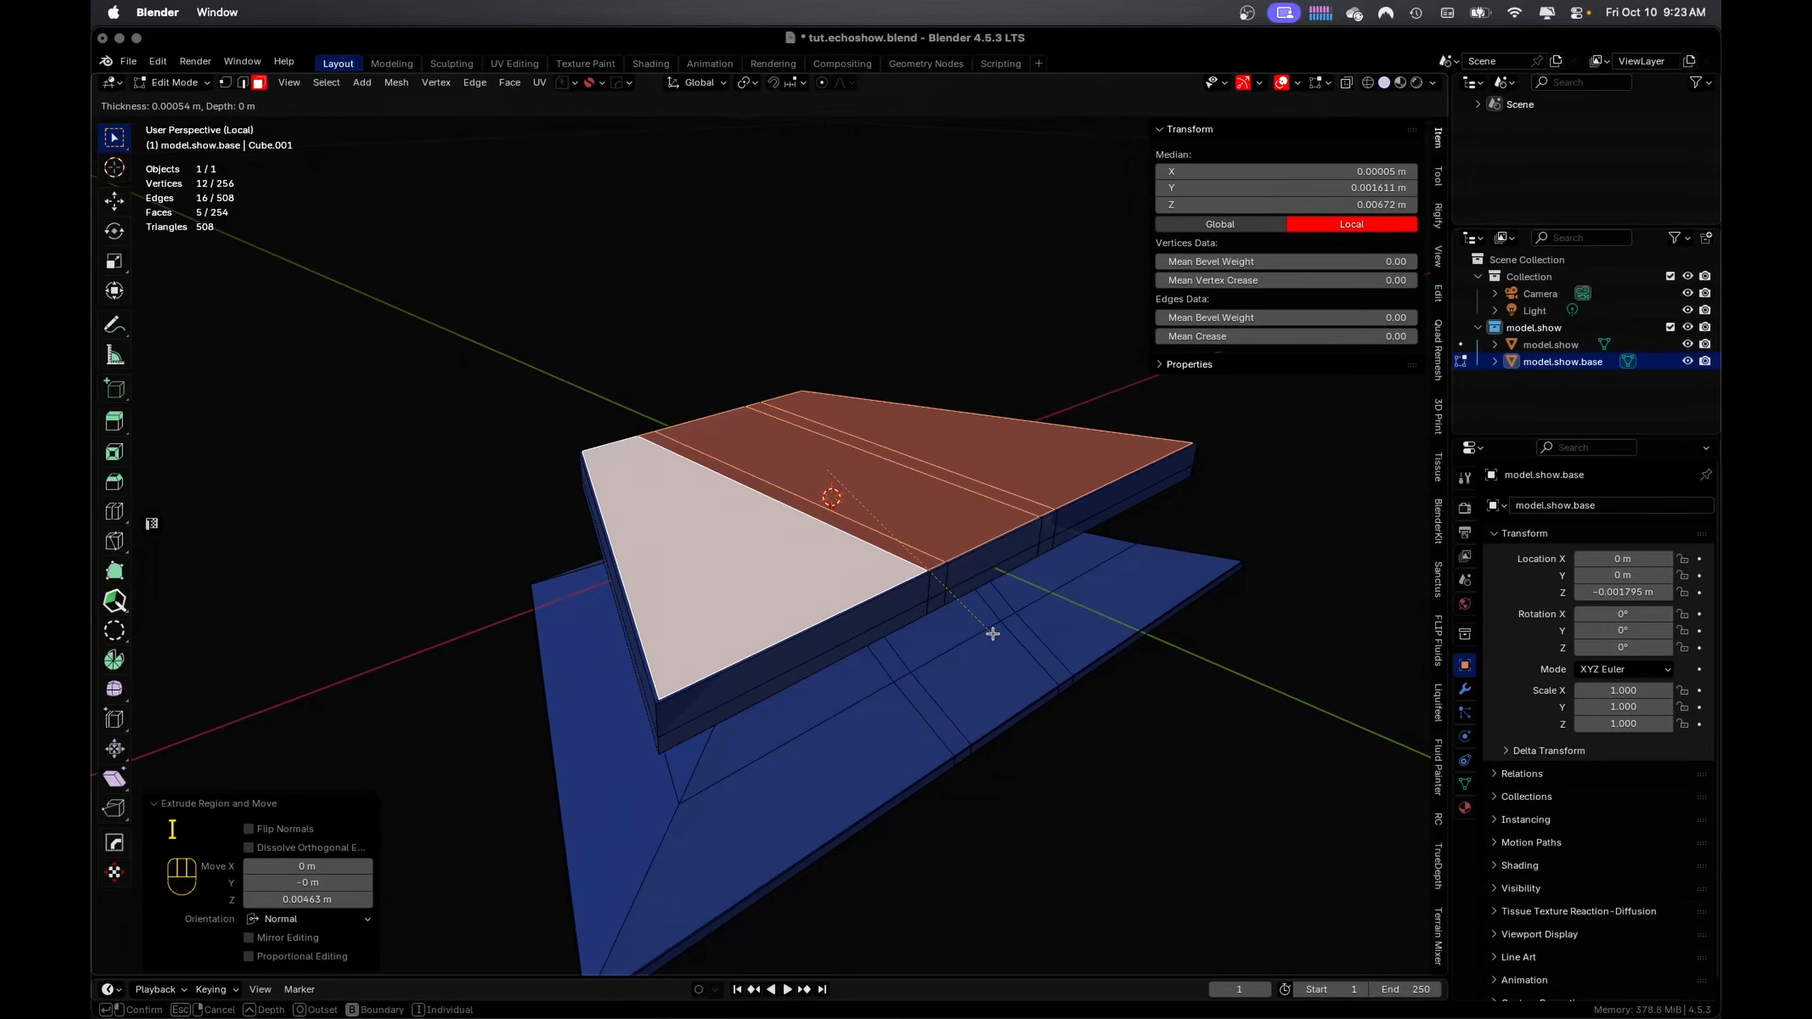
{"action": "left_click", "coordinate": [989, 631]}
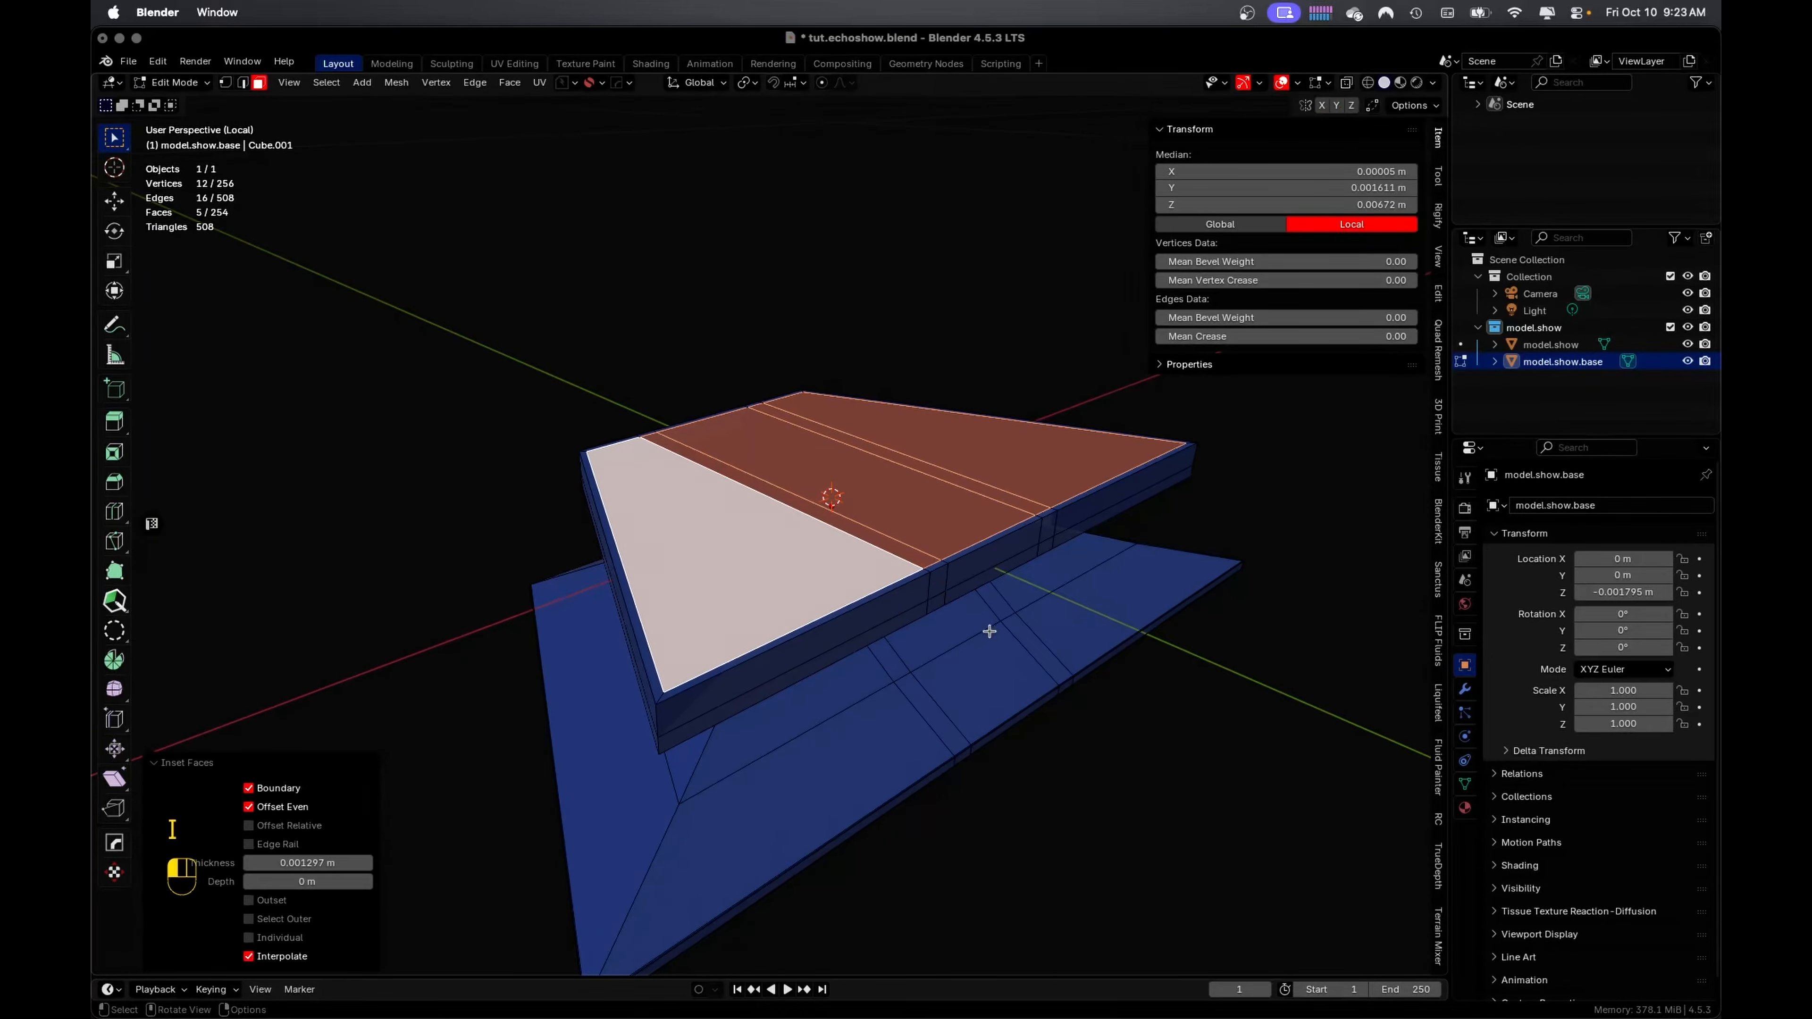
{"action": "key", "text": "e"}
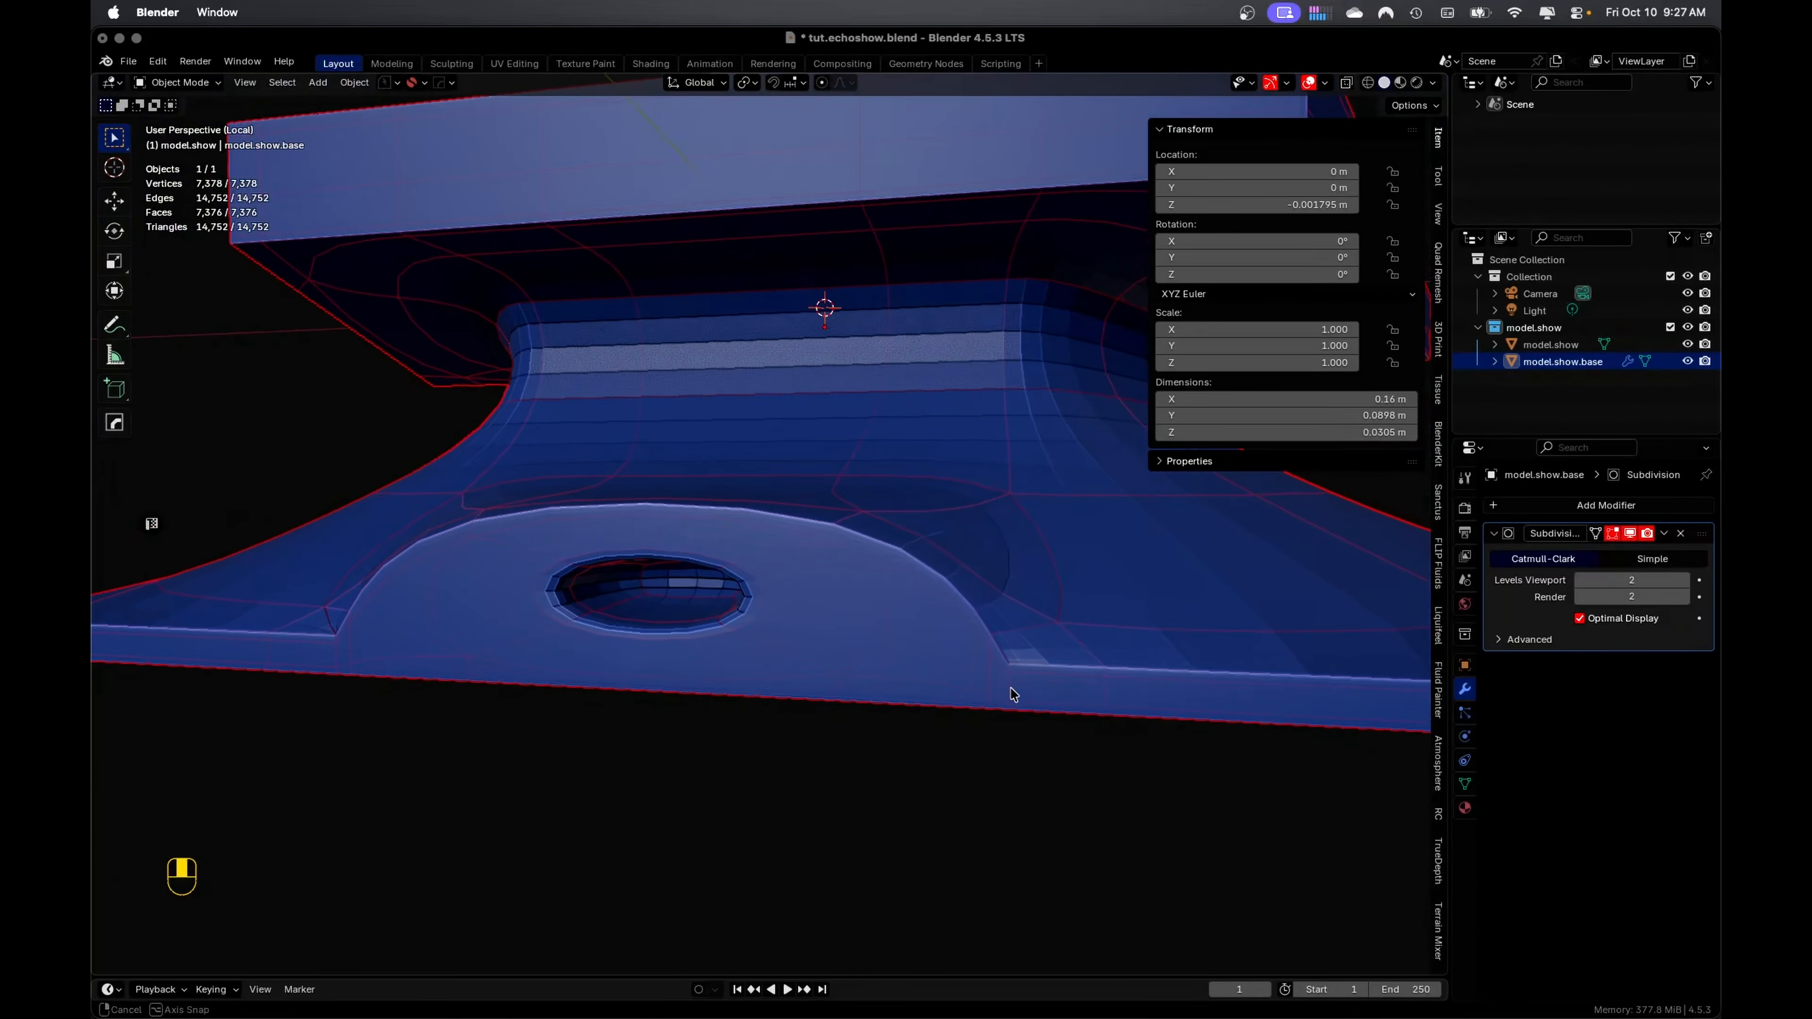
Check the rounded shape around the subdivided base's rear port and save the file
{"action": "middle_click_drag", "start_coordinate": [1012, 695], "coordinate": [1056, 660]}
{"action": "key", "text": "super+s"}
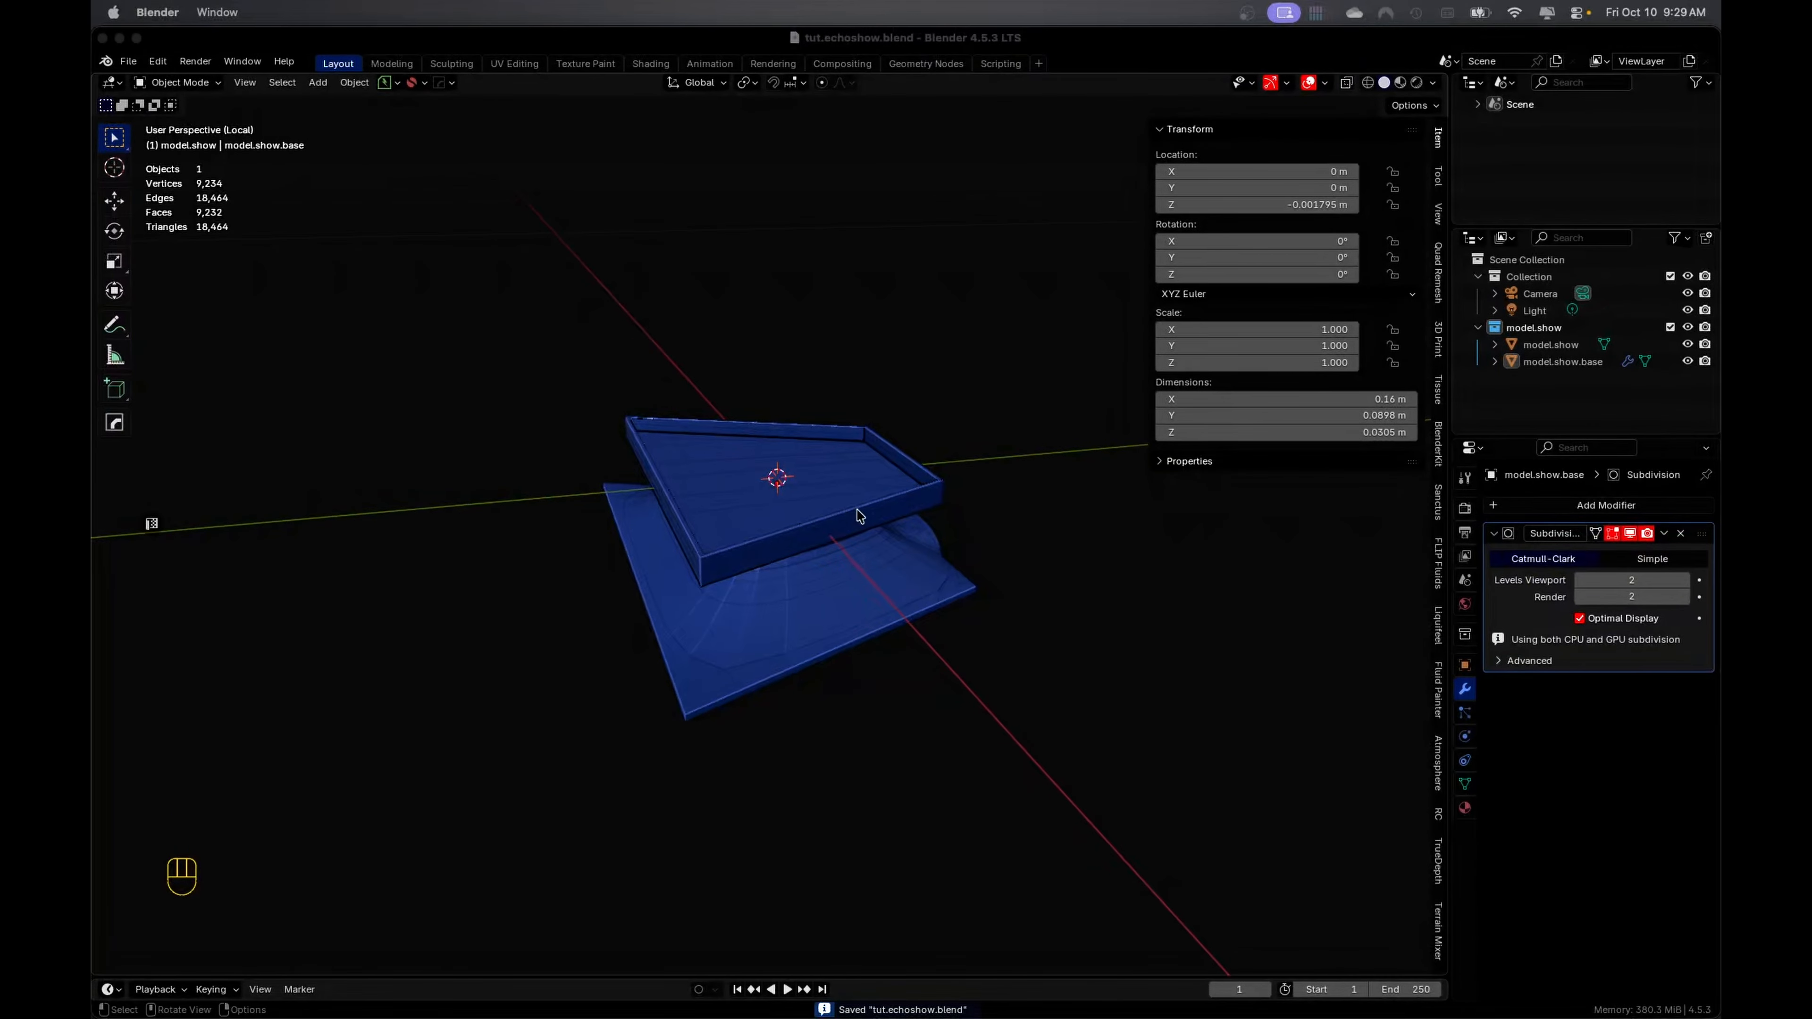
Set the base's Subdivision modifier to 3 for both viewport and render levels, and shade the base smooth
{"action": "left_click", "coordinate": [858, 515]}
{"action": "middle_click_drag", "start_coordinate": [859, 515], "coordinate": [855, 471]}
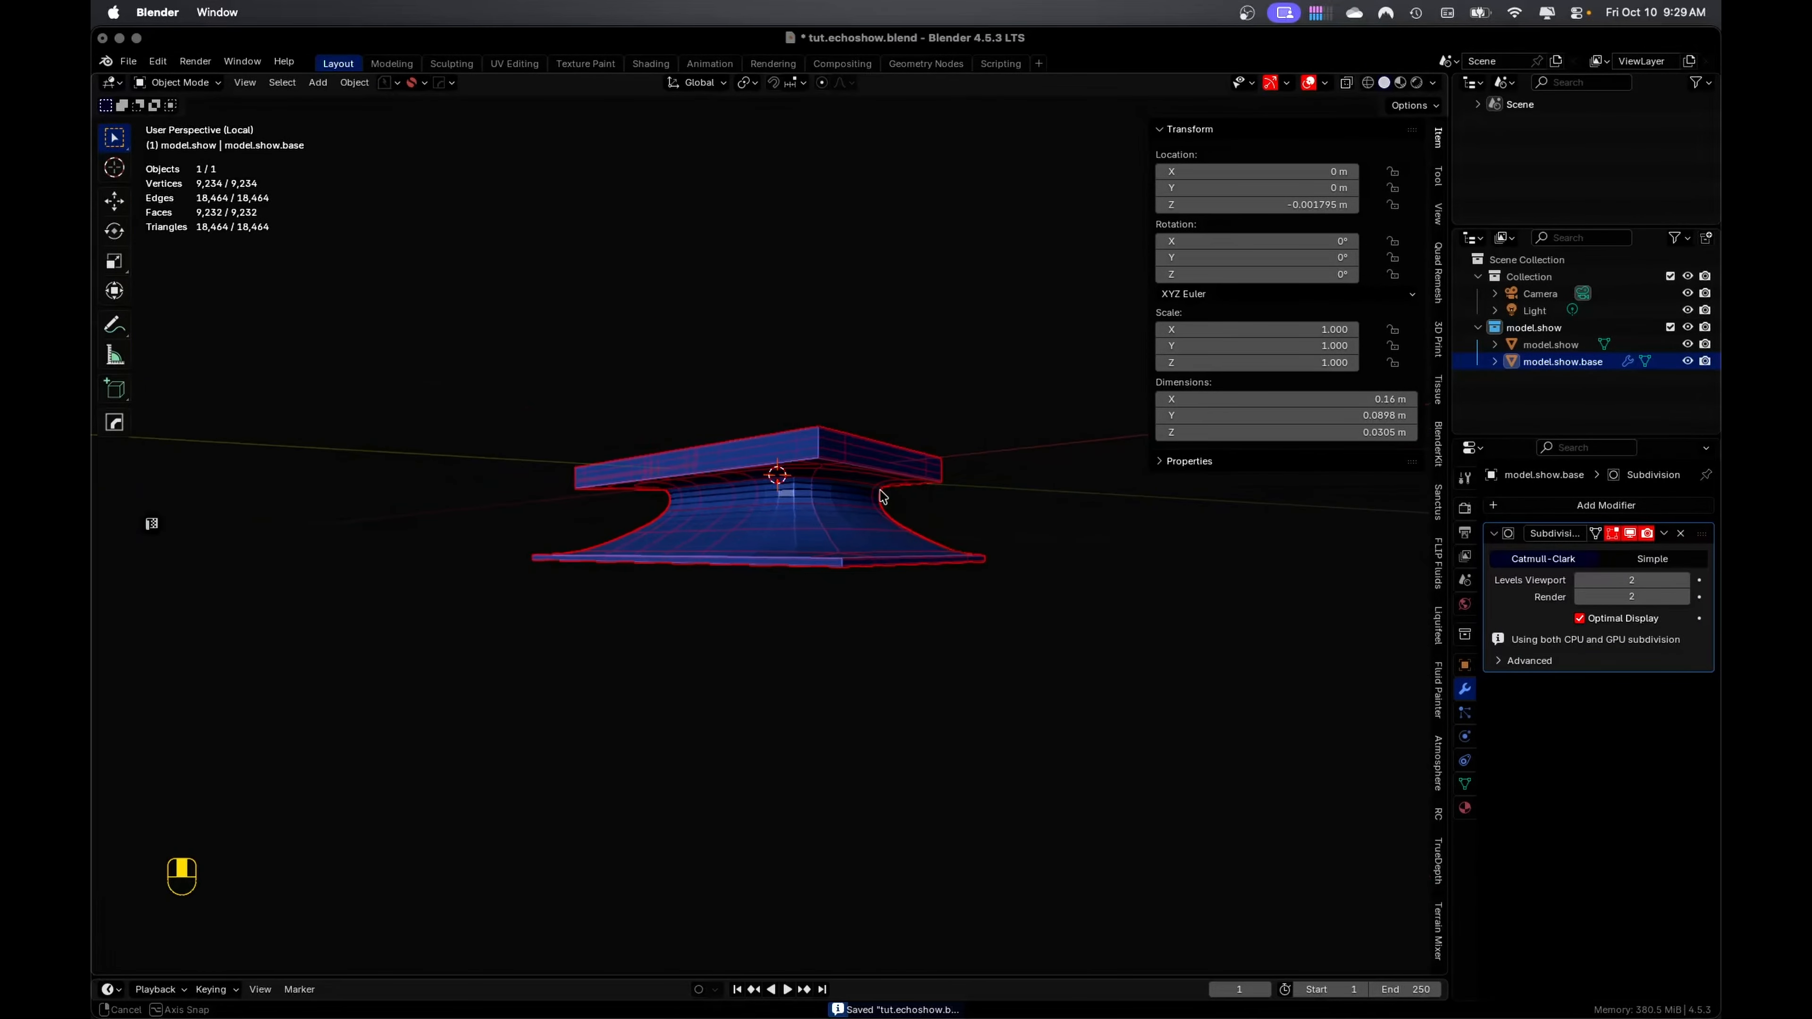
{"action": "left_click", "coordinate": [1682, 579]}
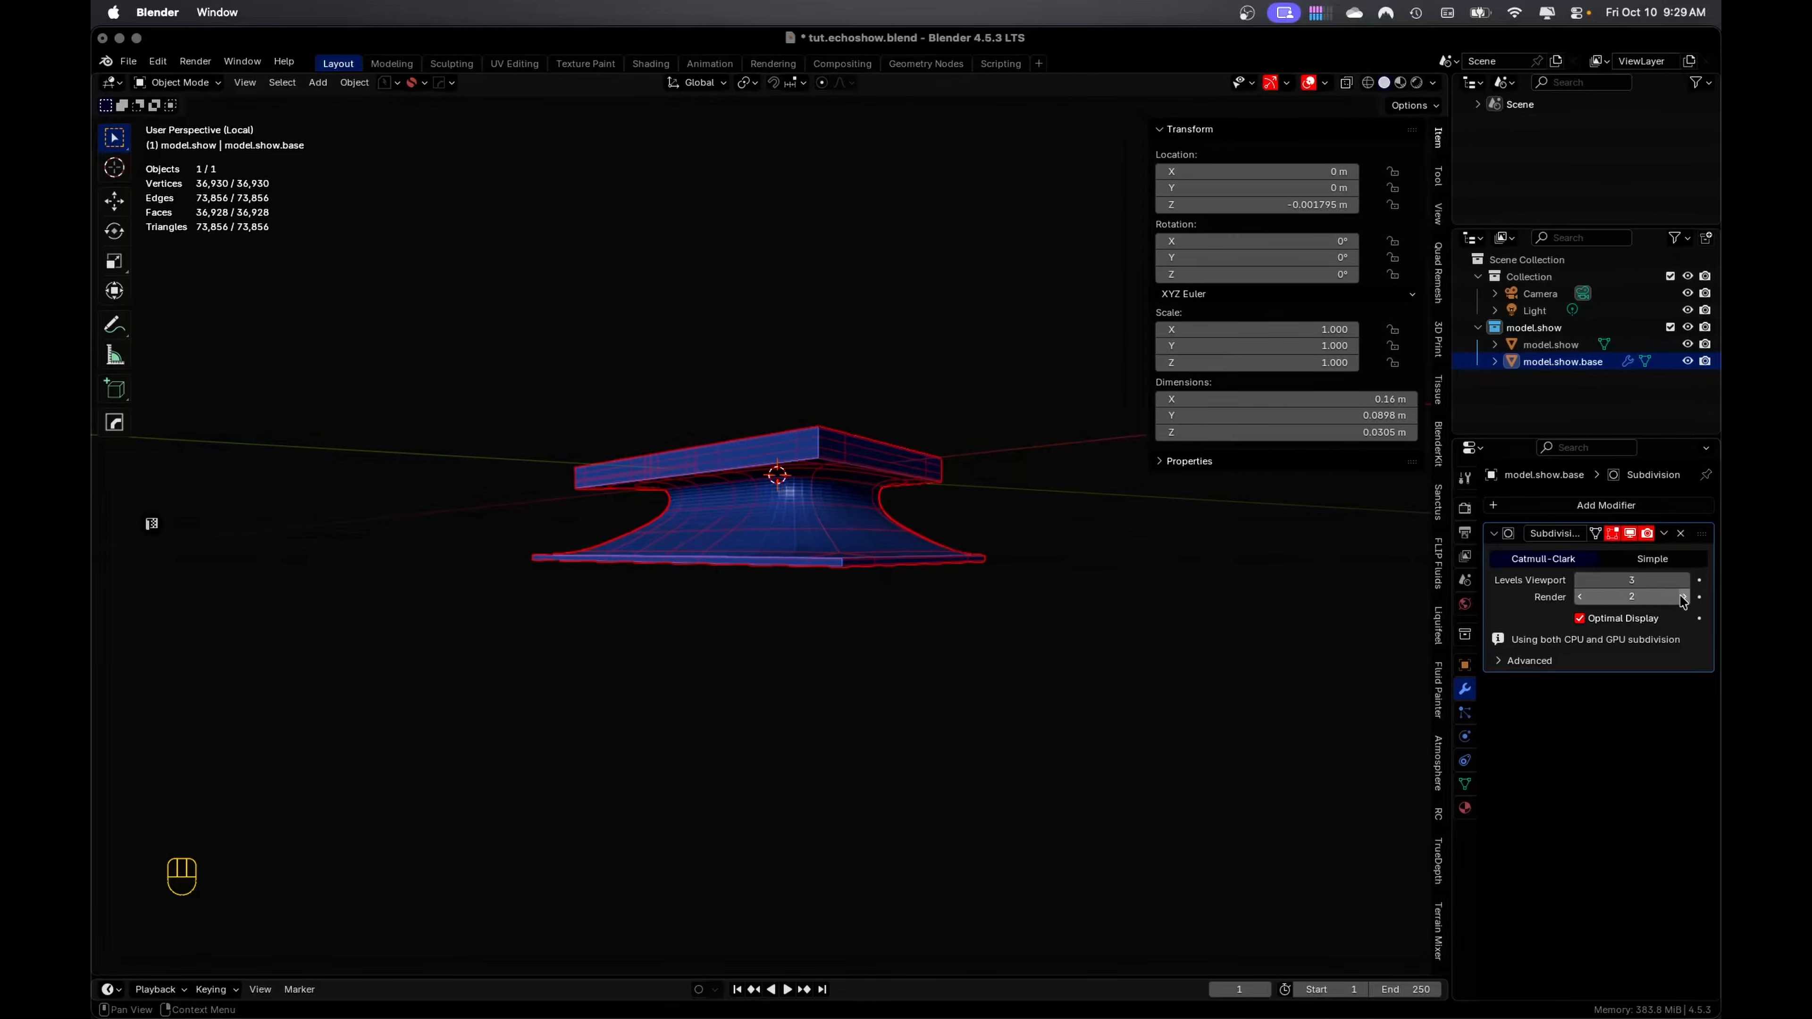
{"action": "left_click", "coordinate": [1684, 597]}
{"action": "right_click", "coordinate": [785, 519]}
{"action": "mouse_move", "coordinate": [785, 520]}
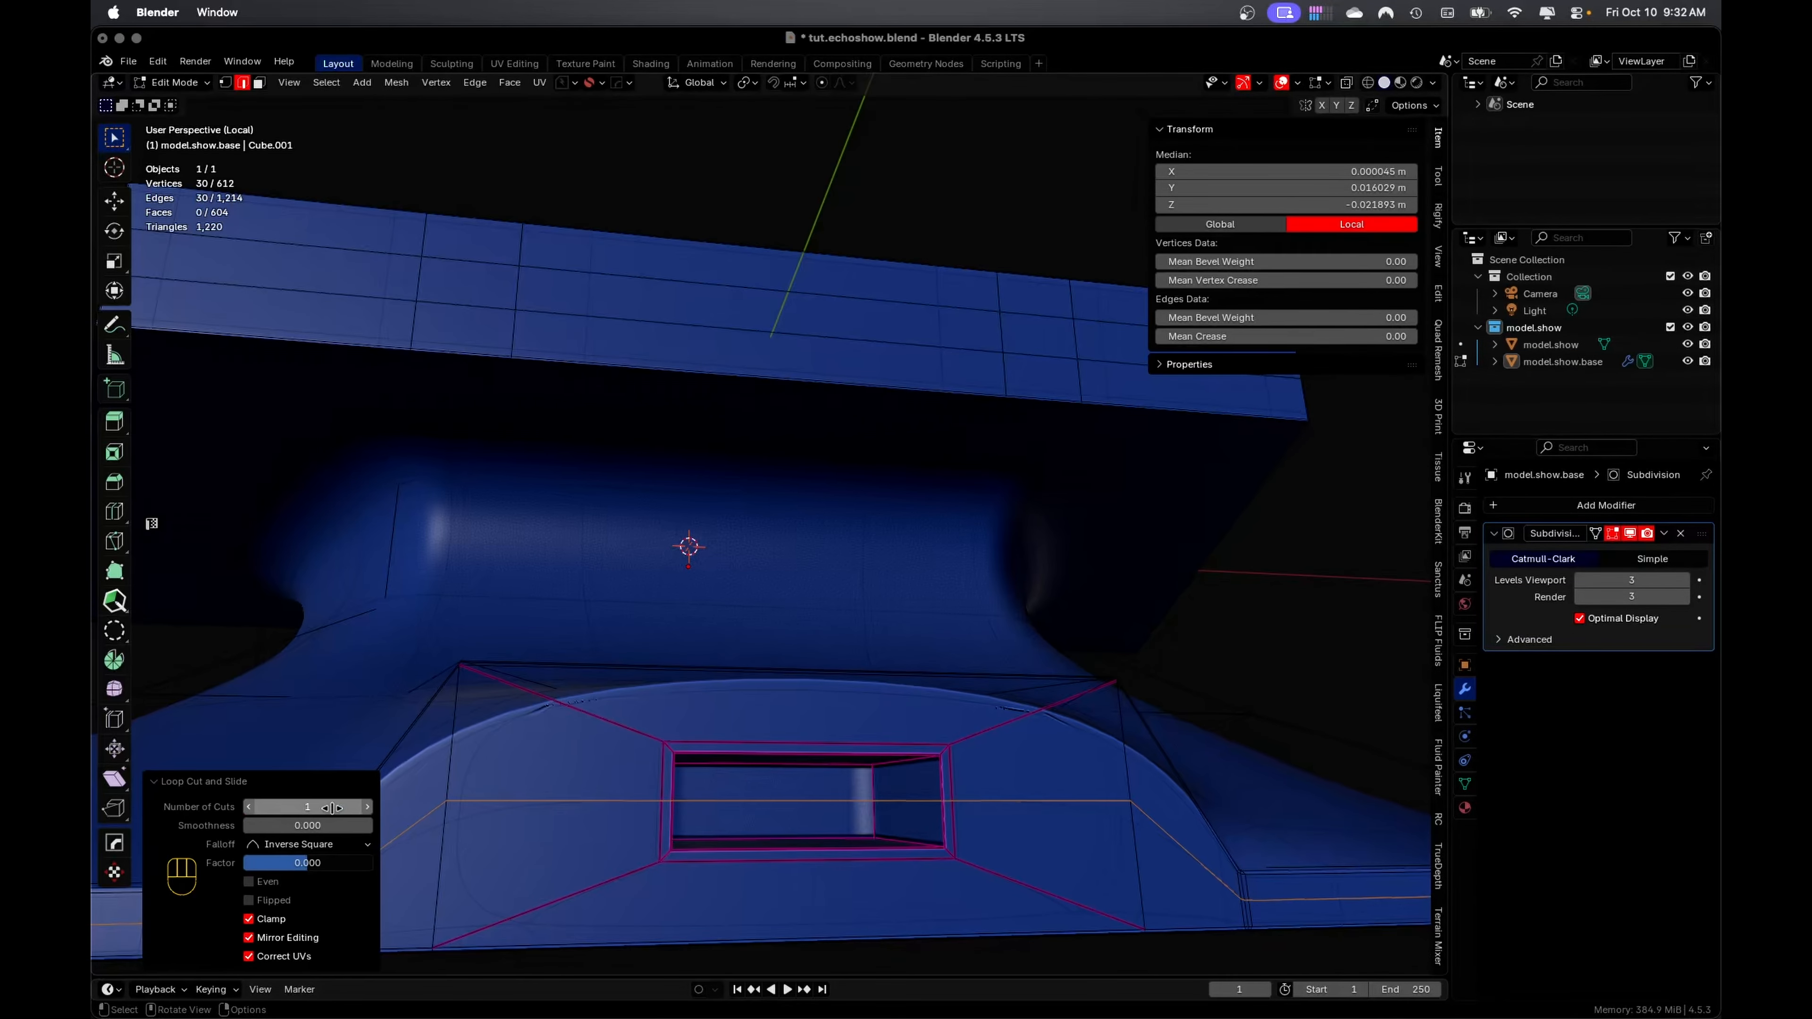
Increase the horizontal loop cut through the rear port to 2 cuts and add 2 vertical loop cuts across the port, without sliding them
{"action": "left_click", "coordinate": [368, 807]}
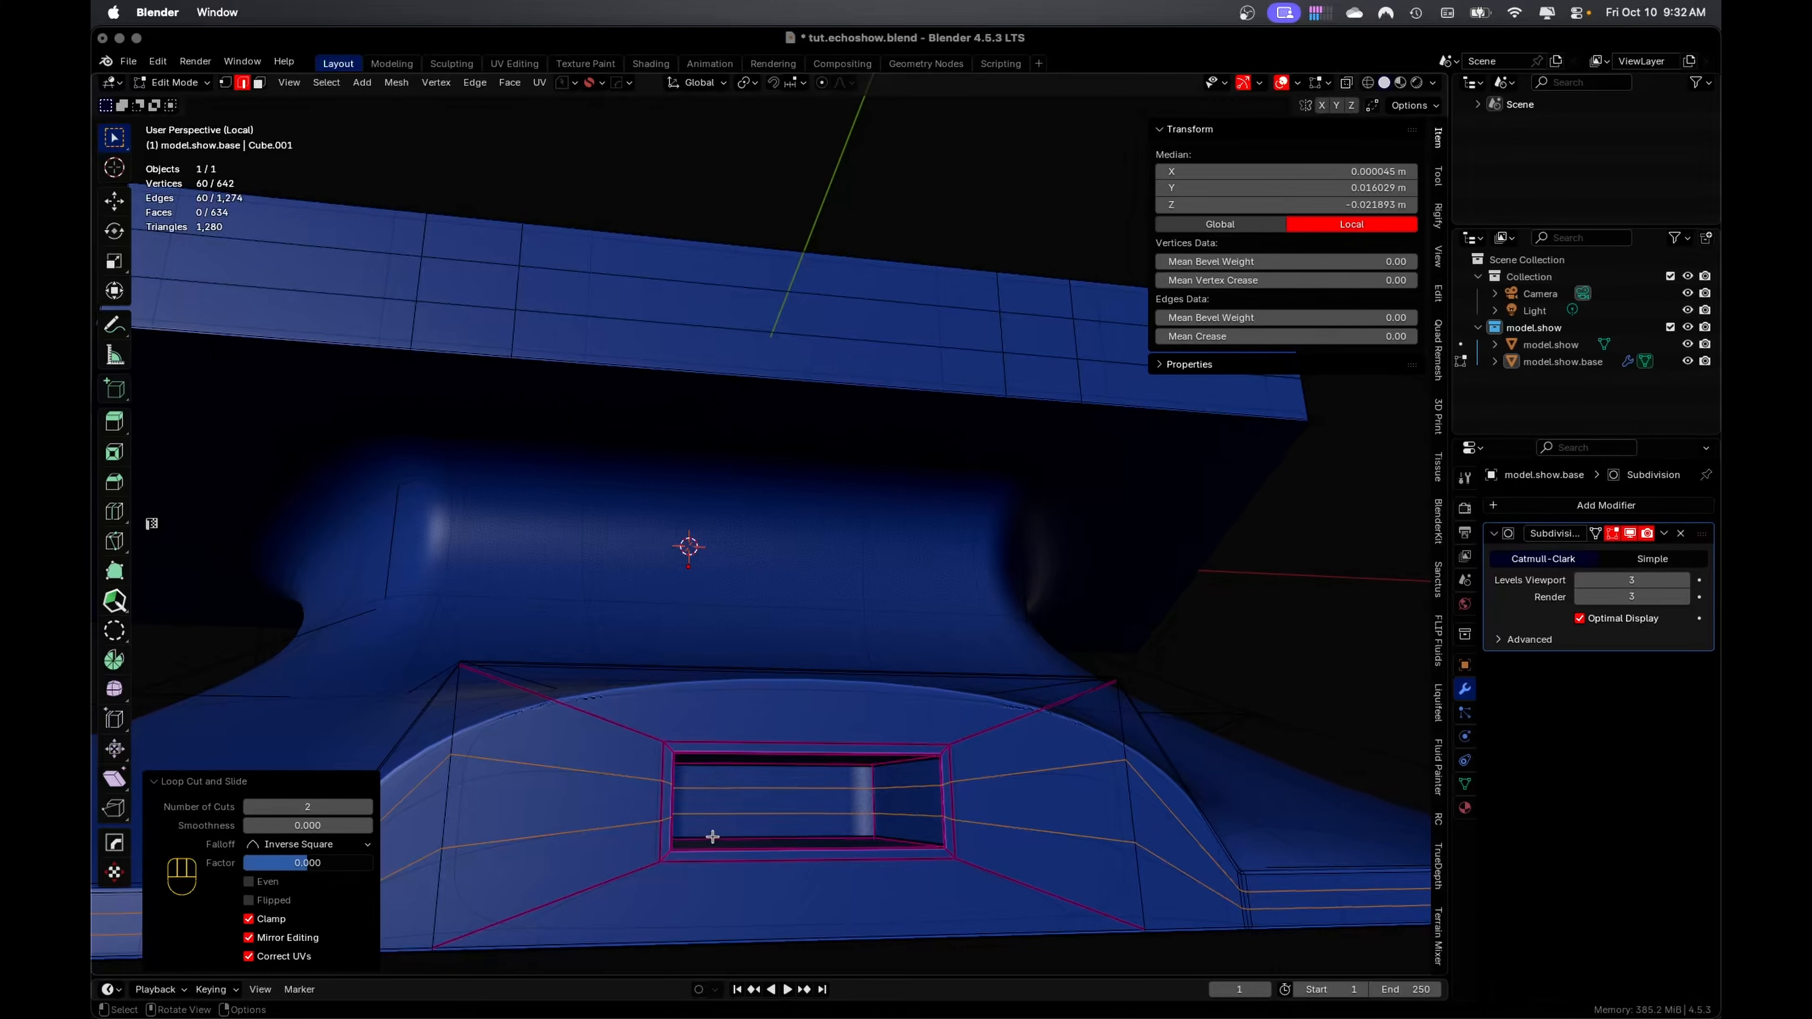
{"action": "scroll", "coordinate": [457, 837], "scroll_direction": "down", "scroll_amount": 2}
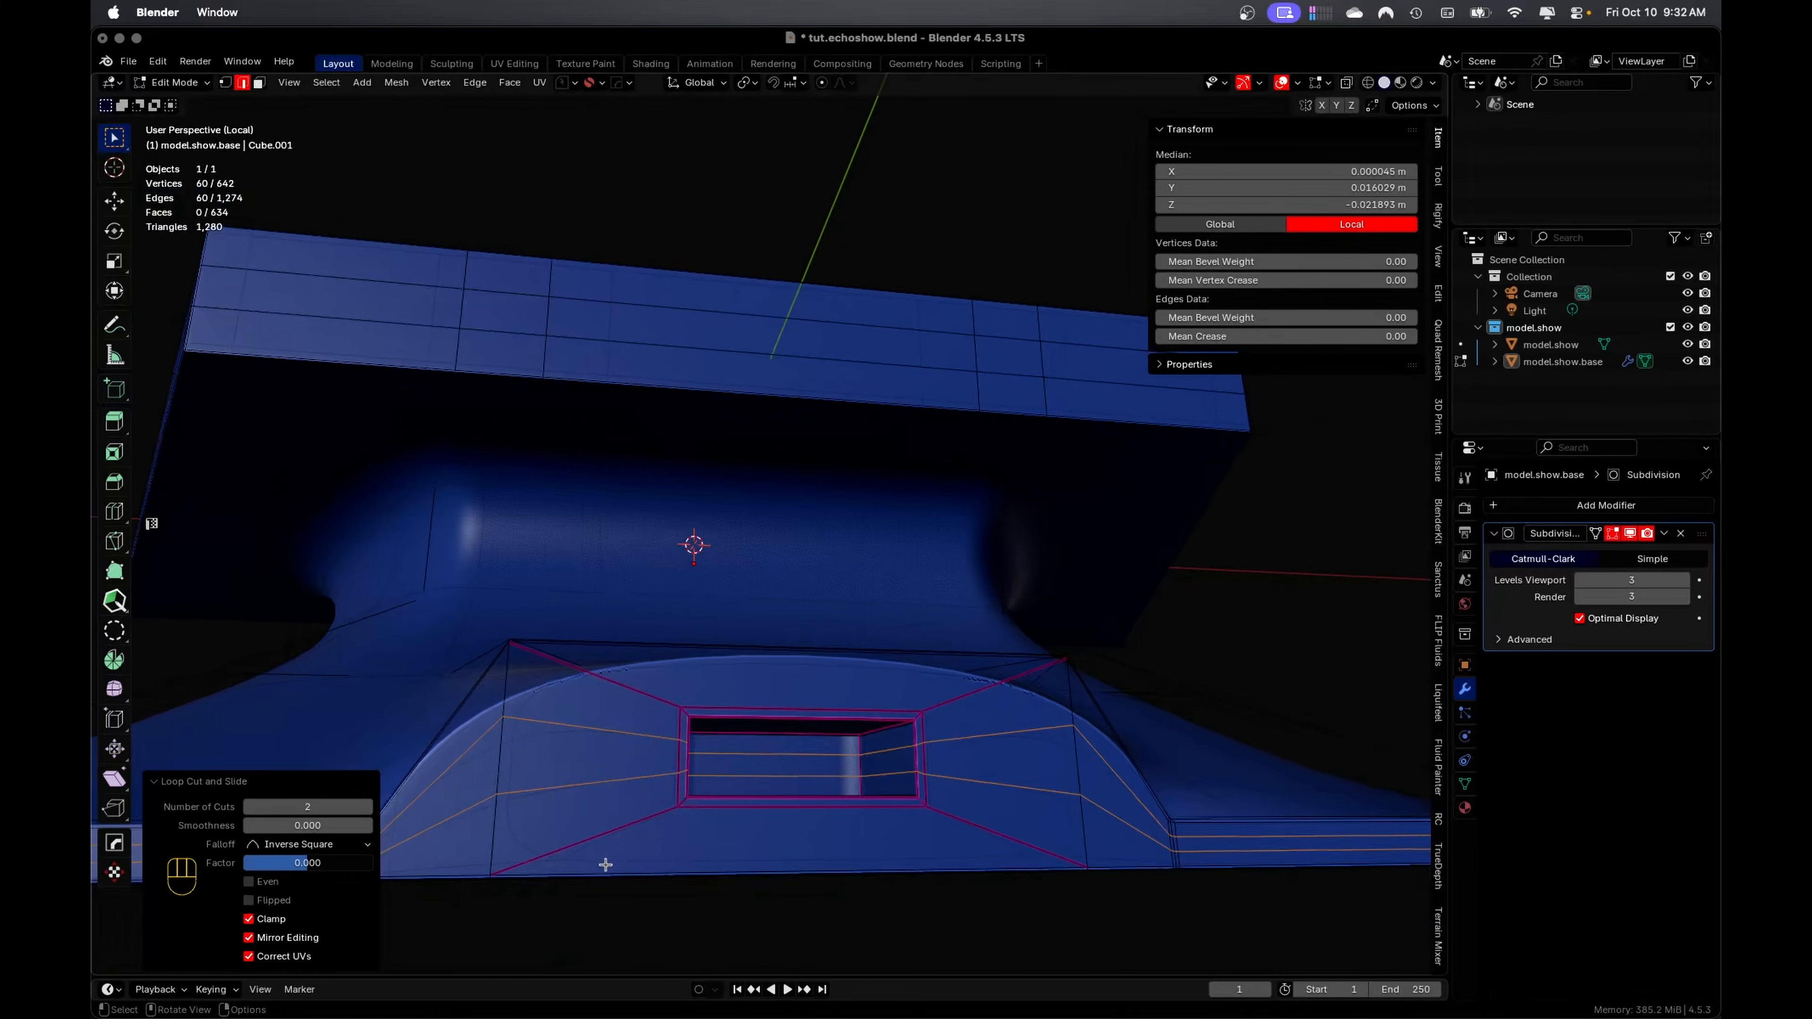
{"action": "key", "text": "ctrl+r"}
{"action": "left_click", "coordinate": [799, 875]}
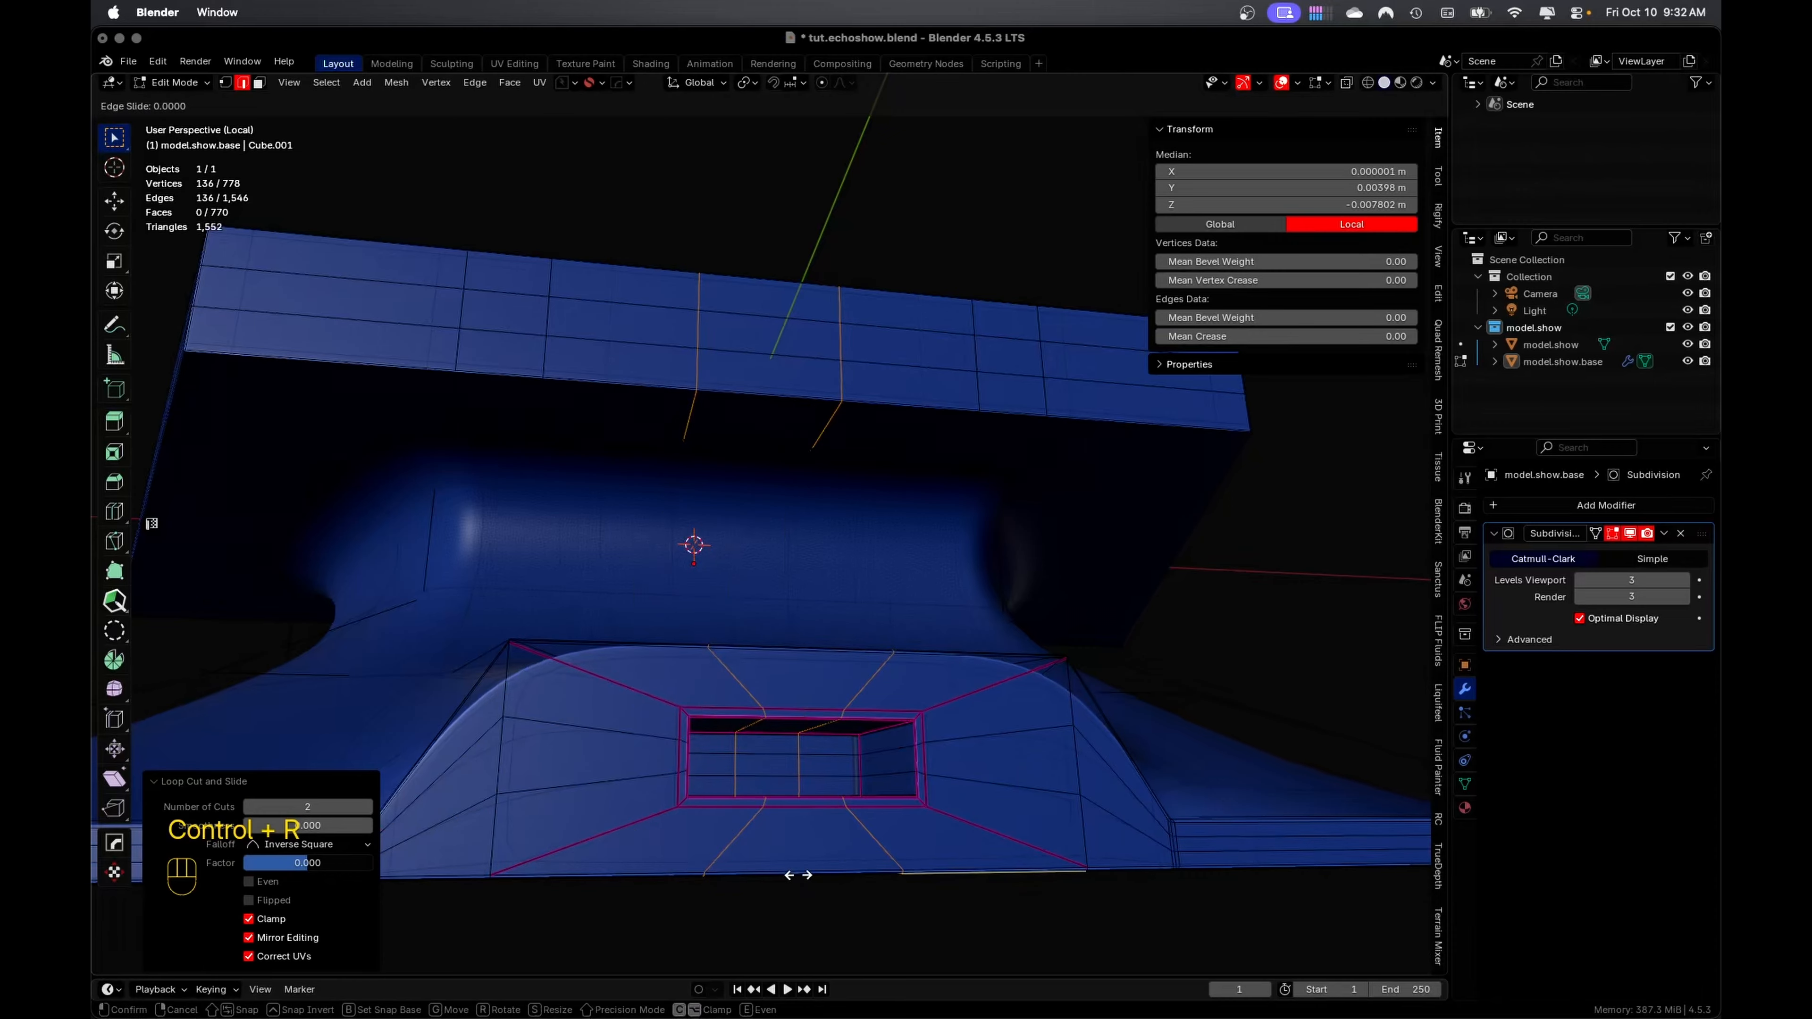
{"action": "left_click", "coordinate": [799, 875]}
{"action": "left_click", "coordinate": [807, 927]}
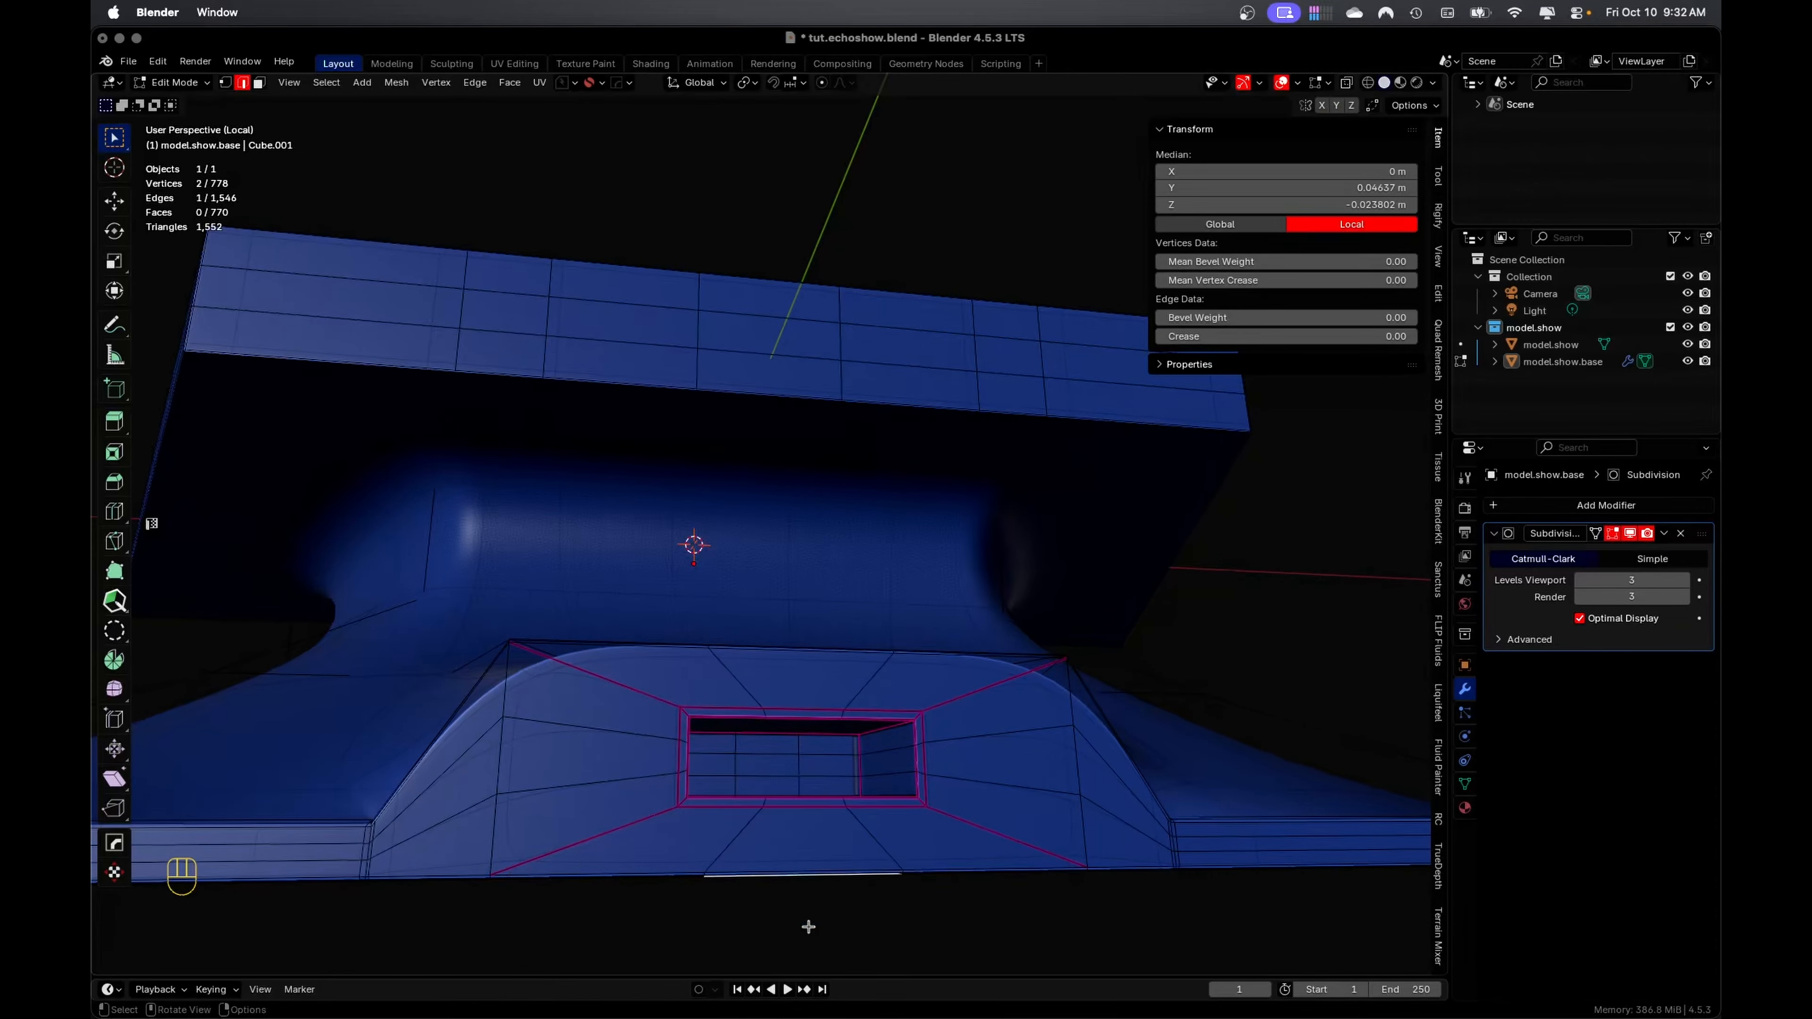
Return to Object Mode, check the smoothed port housing with the base deselected, and save the file
{"action": "mouse_move", "coordinate": [809, 927]}
{"action": "middle_mouse_down"}
{"action": "mouse_move", "coordinate": [746, 934]}
{"action": "mouse_move", "coordinate": [796, 941]}
{"action": "middle_mouse_up"}
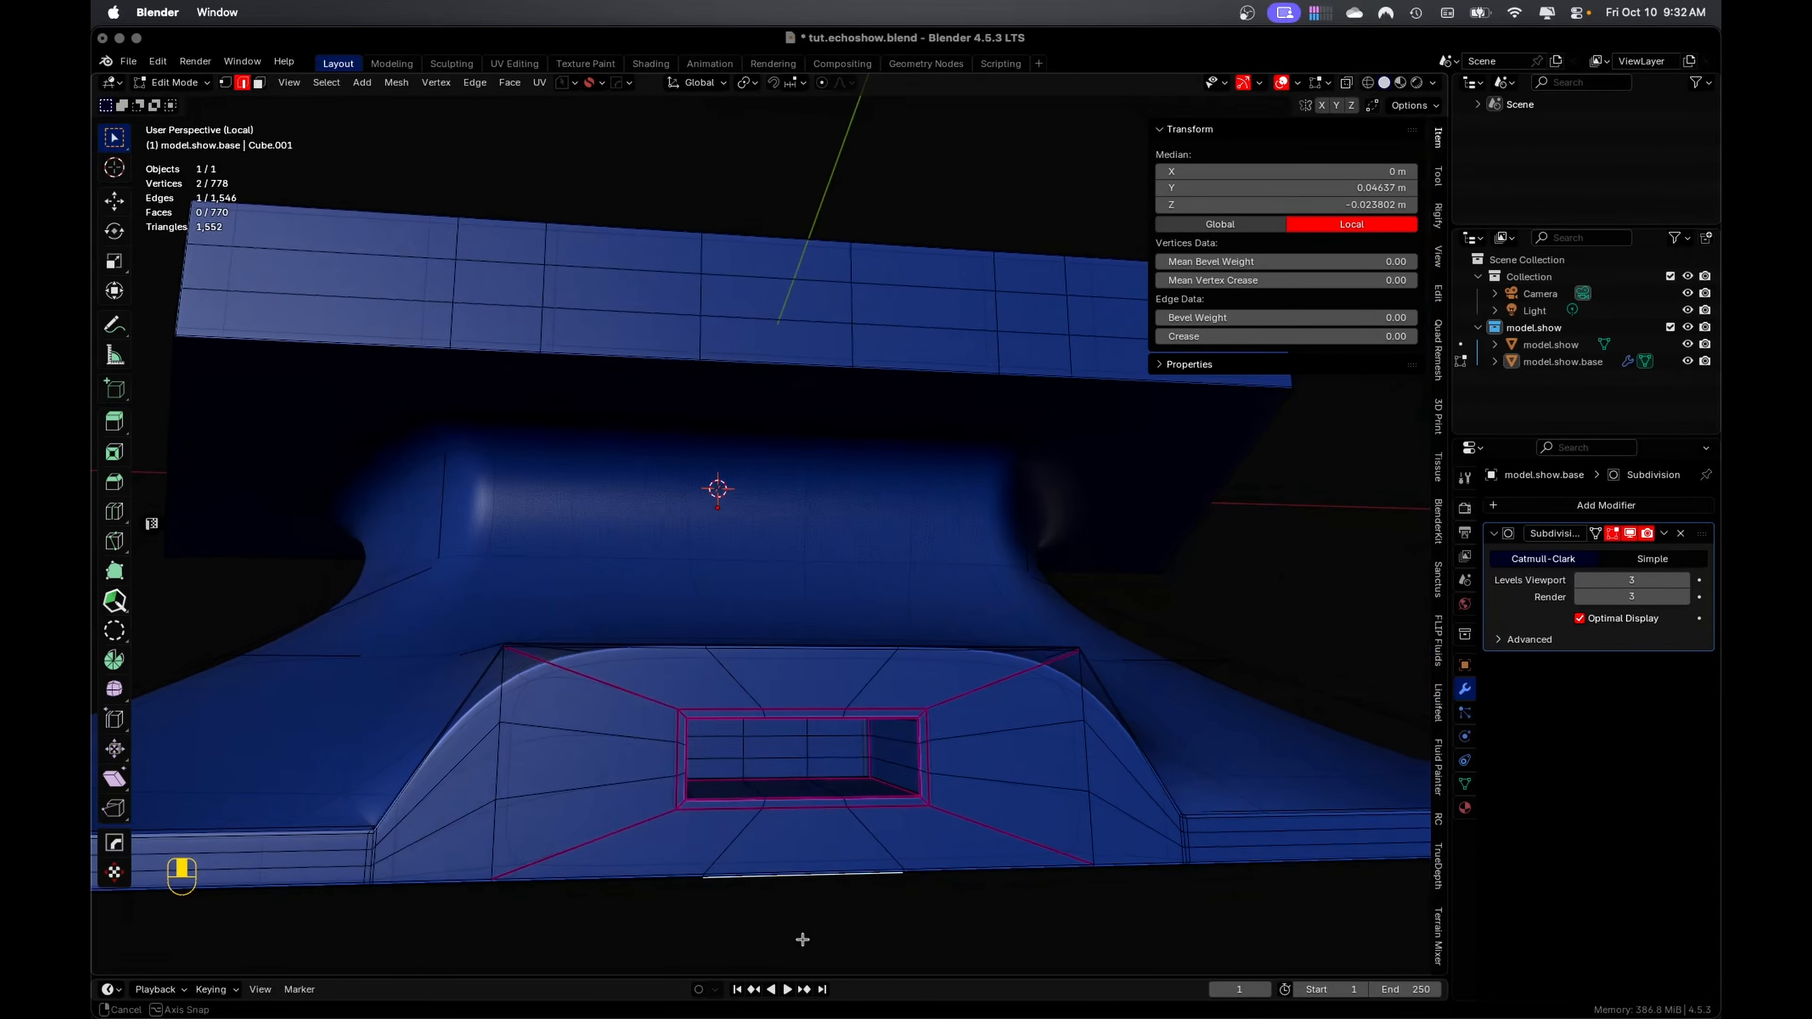
{"action": "key", "text": "Tab"}
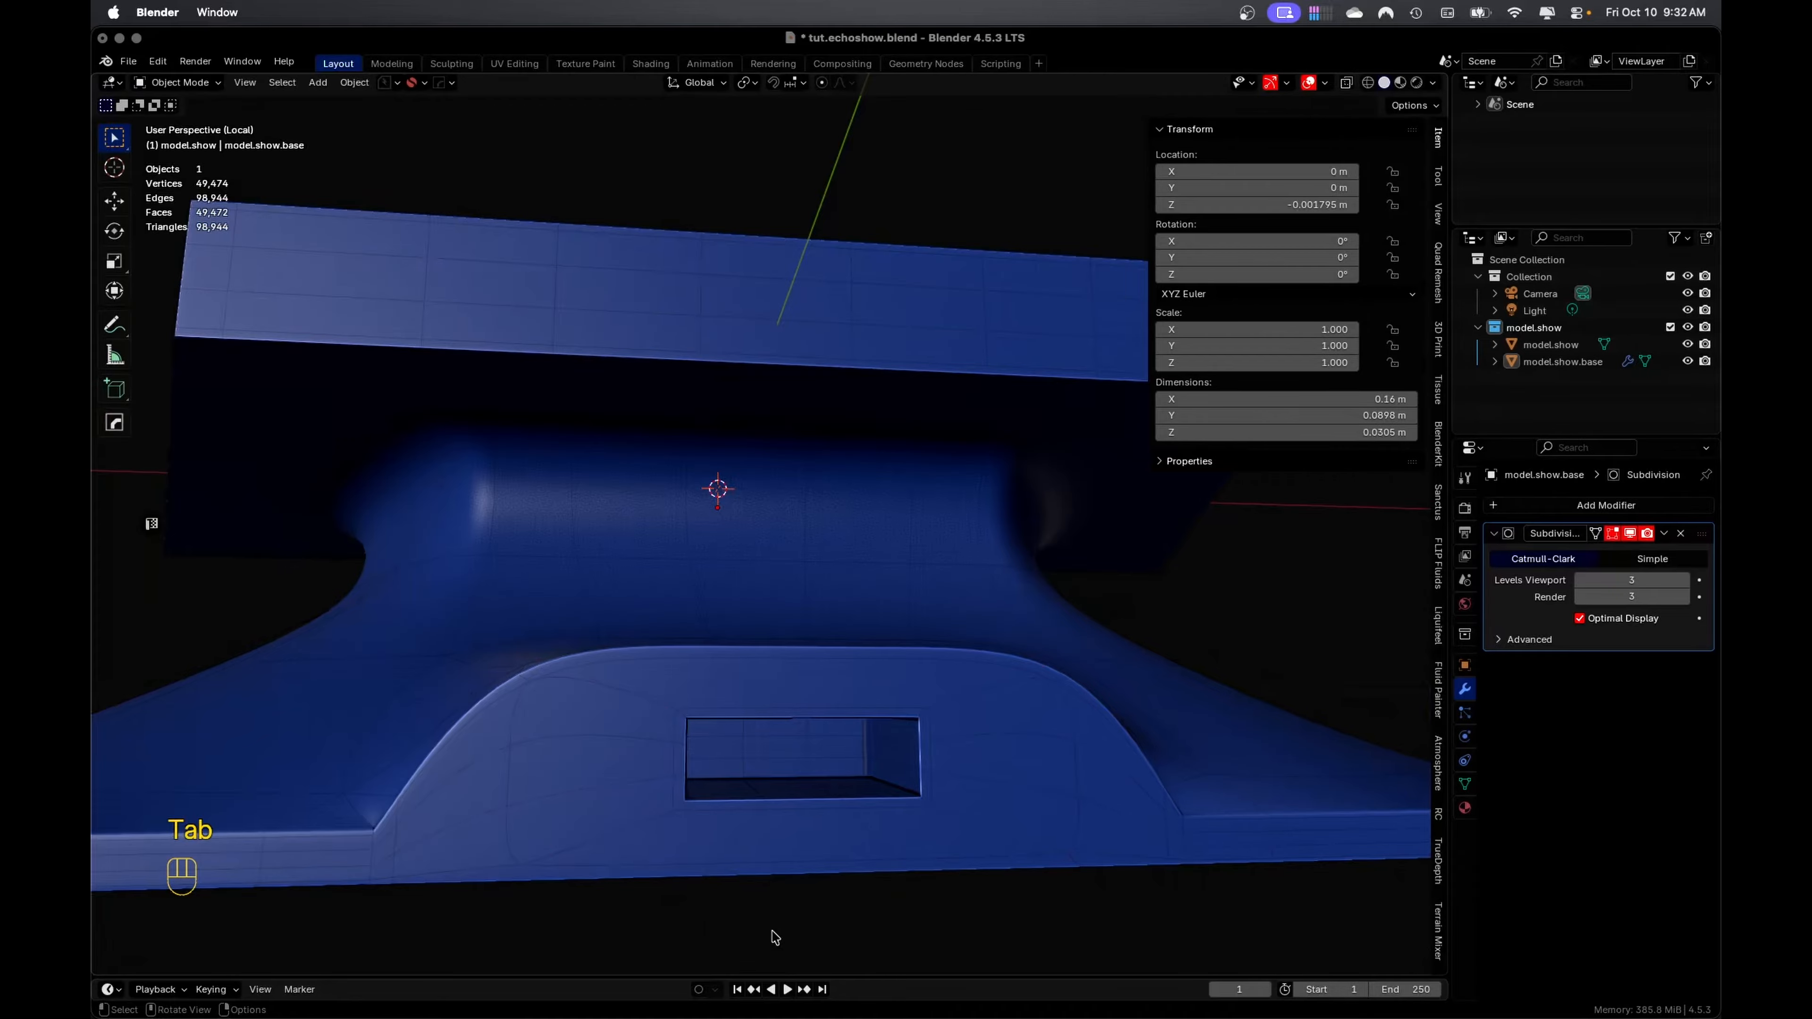
{"action": "key", "text": "super+s"}
Add 3 evenly spaced loop cuts across the side of the base in Edit Mode, without sliding them
{"action": "middle_click_drag", "start_coordinate": [777, 938], "coordinate": [549, 769]}
{"action": "key", "text": "Tab"}
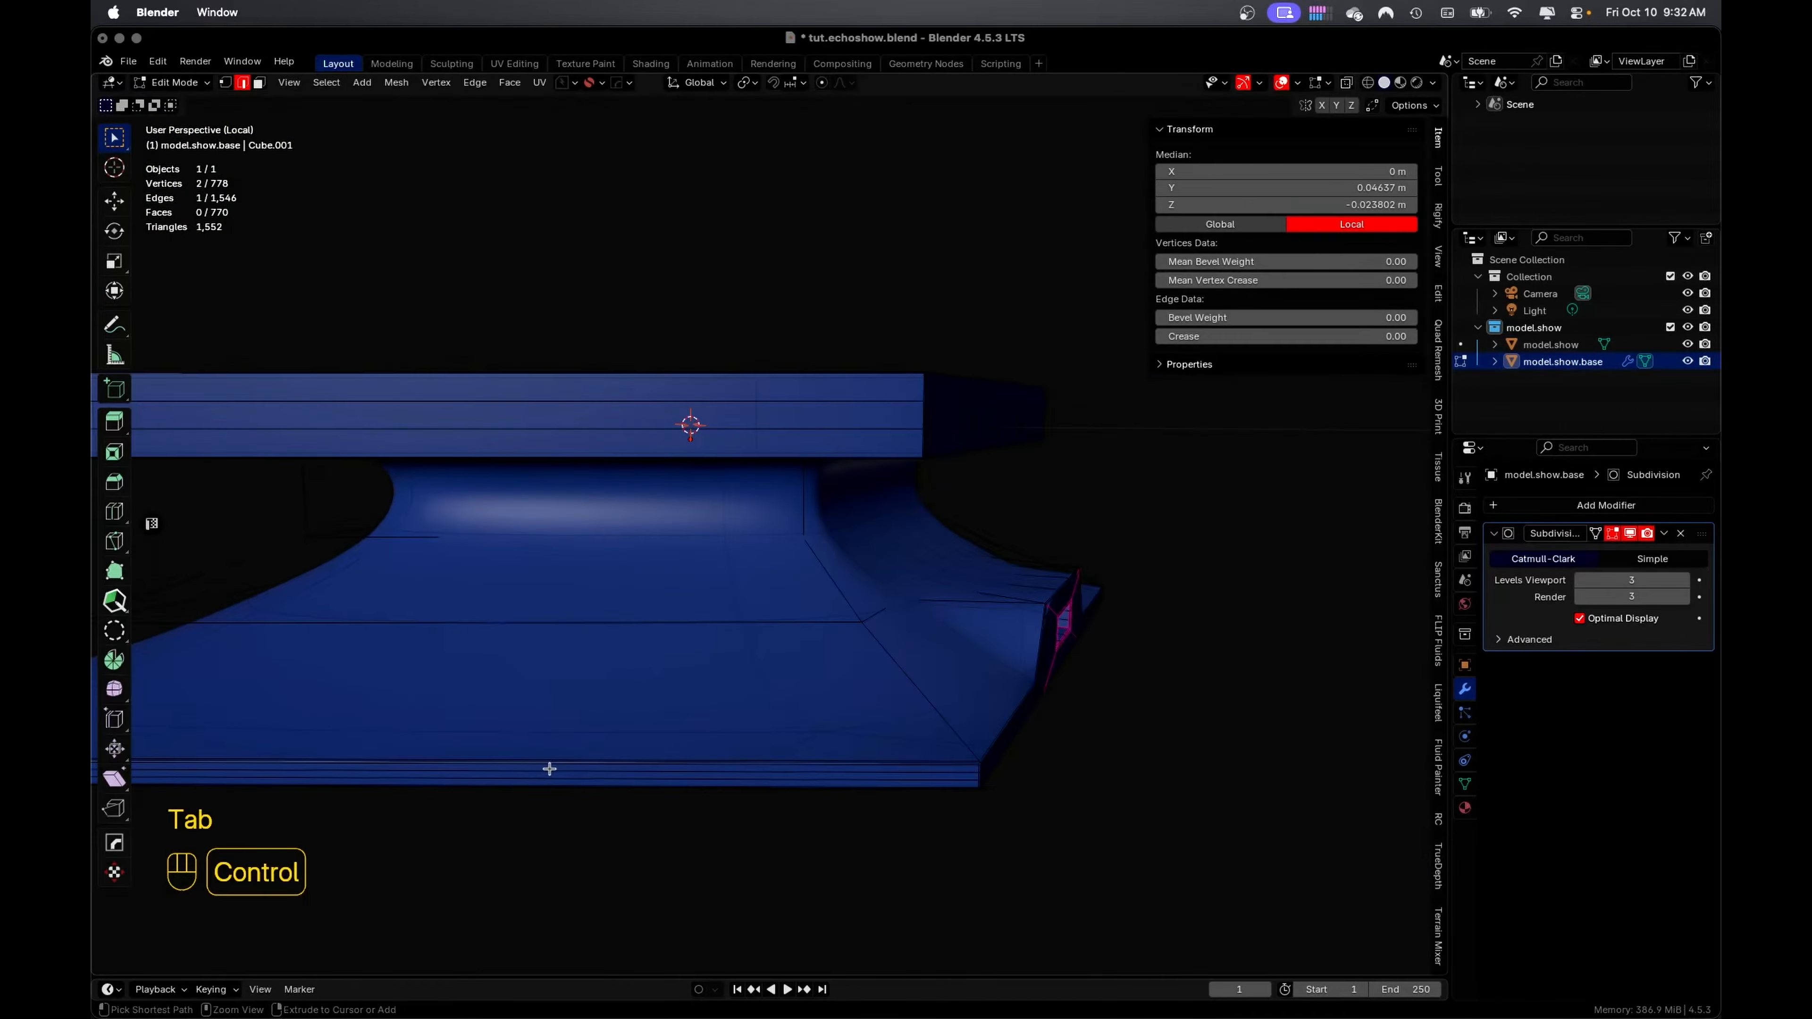
{"action": "key", "text": "ctrl+r"}
{"action": "scroll", "coordinate": [549, 768], "scroll_direction": "up", "scroll_amount": 2}
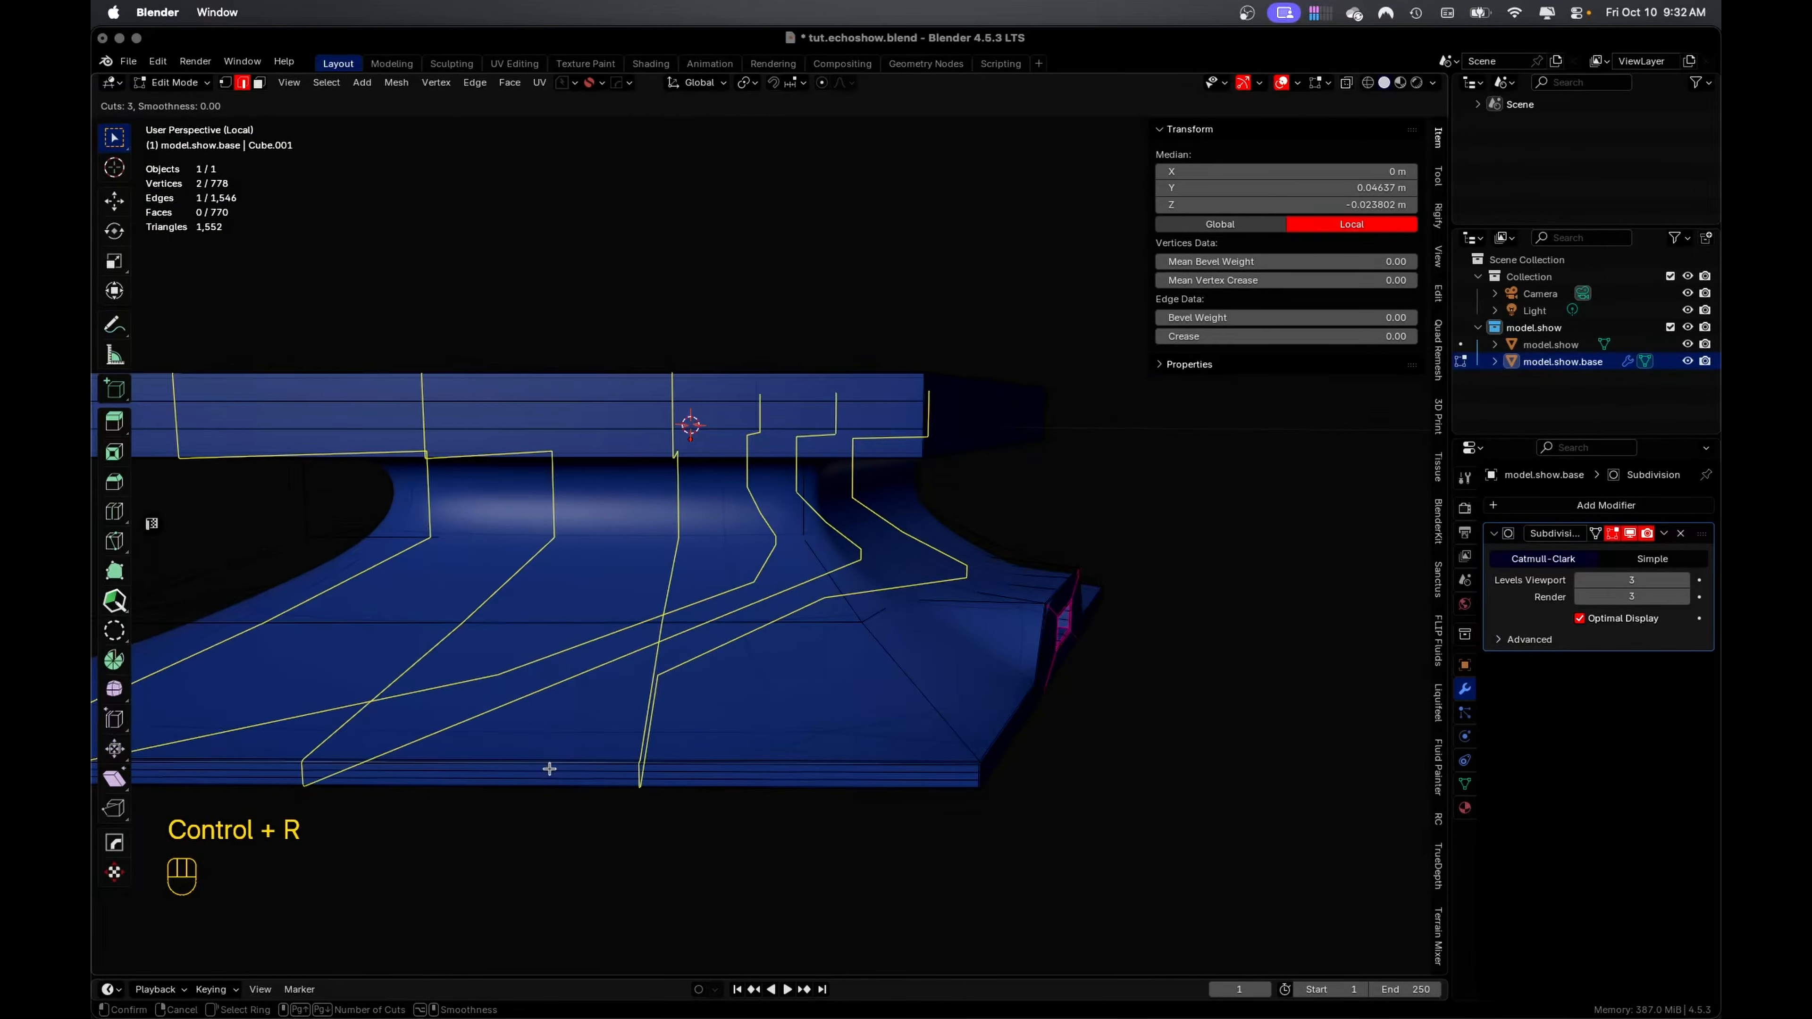
{"action": "left_click", "coordinate": [549, 769]}
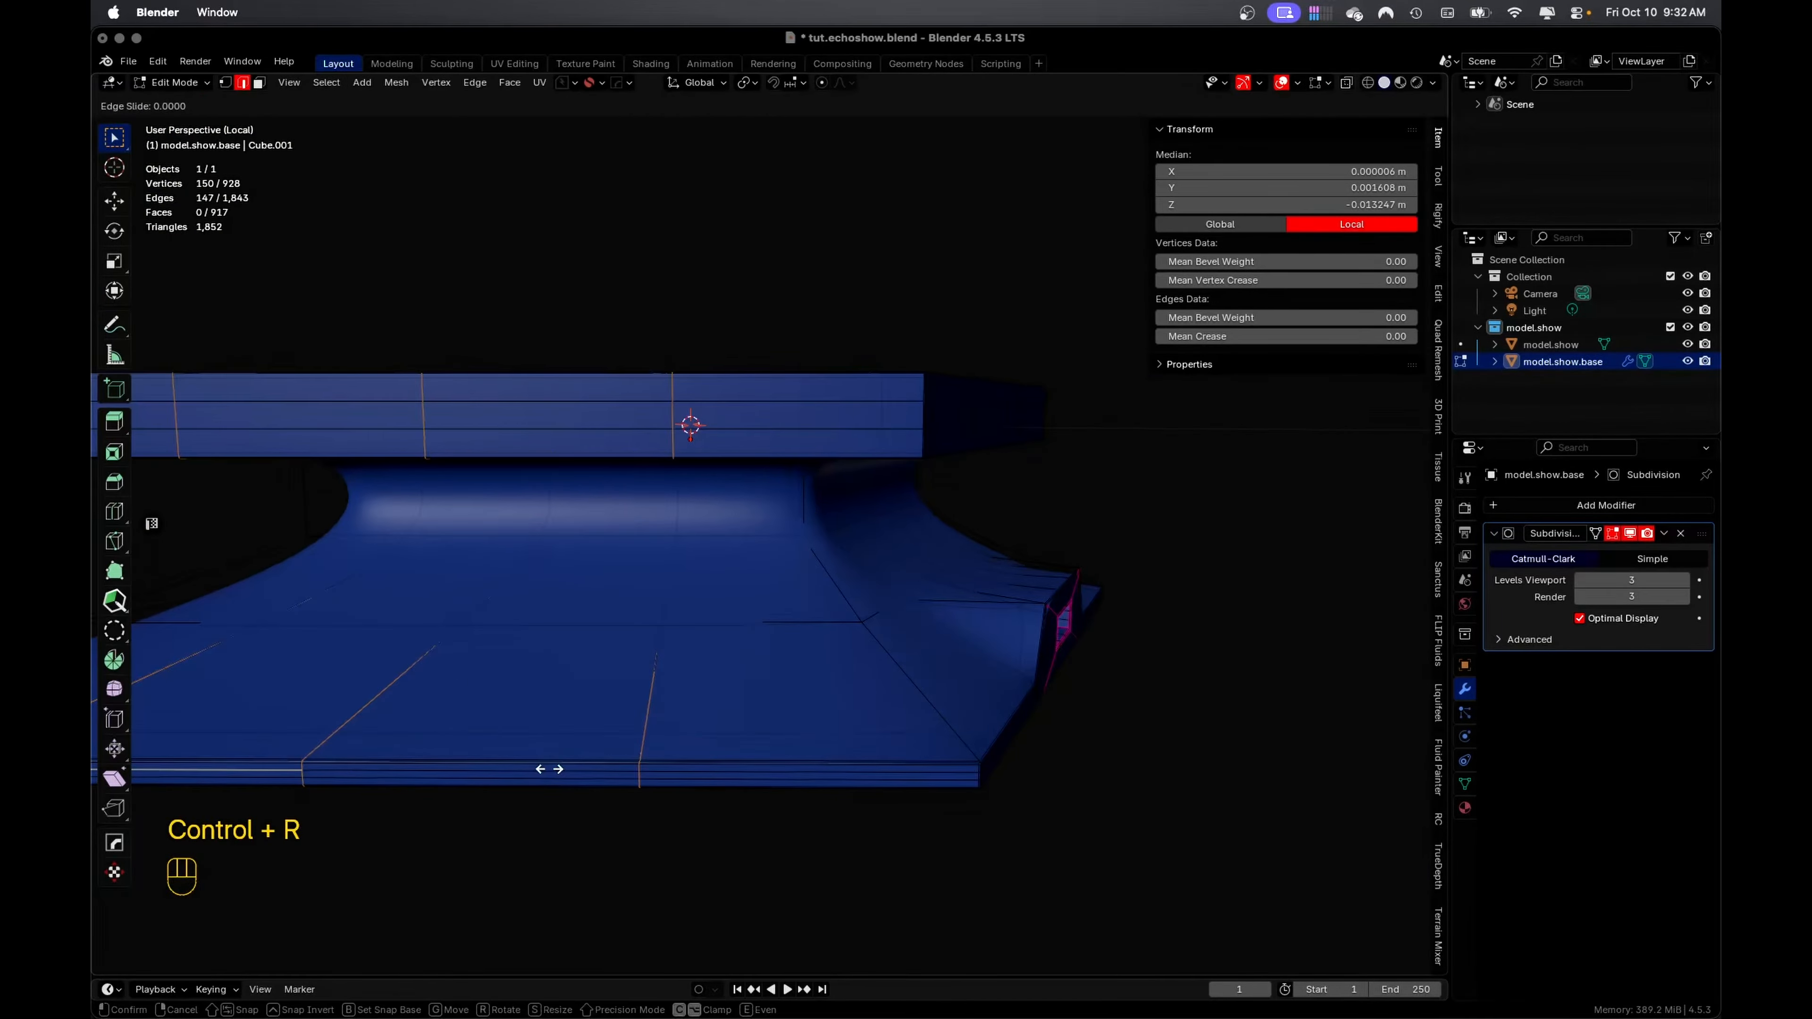
{"action": "left_click", "coordinate": [553, 778]}
{"action": "left_click", "coordinate": [558, 796]}
{"action": "mouse_move", "coordinate": [558, 834]}
{"action": "middle_mouse_down"}
{"action": "mouse_move", "coordinate": [601, 837]}
{"action": "mouse_move", "coordinate": [498, 838]}
{"action": "mouse_move", "coordinate": [568, 835]}
{"action": "middle_mouse_up"}
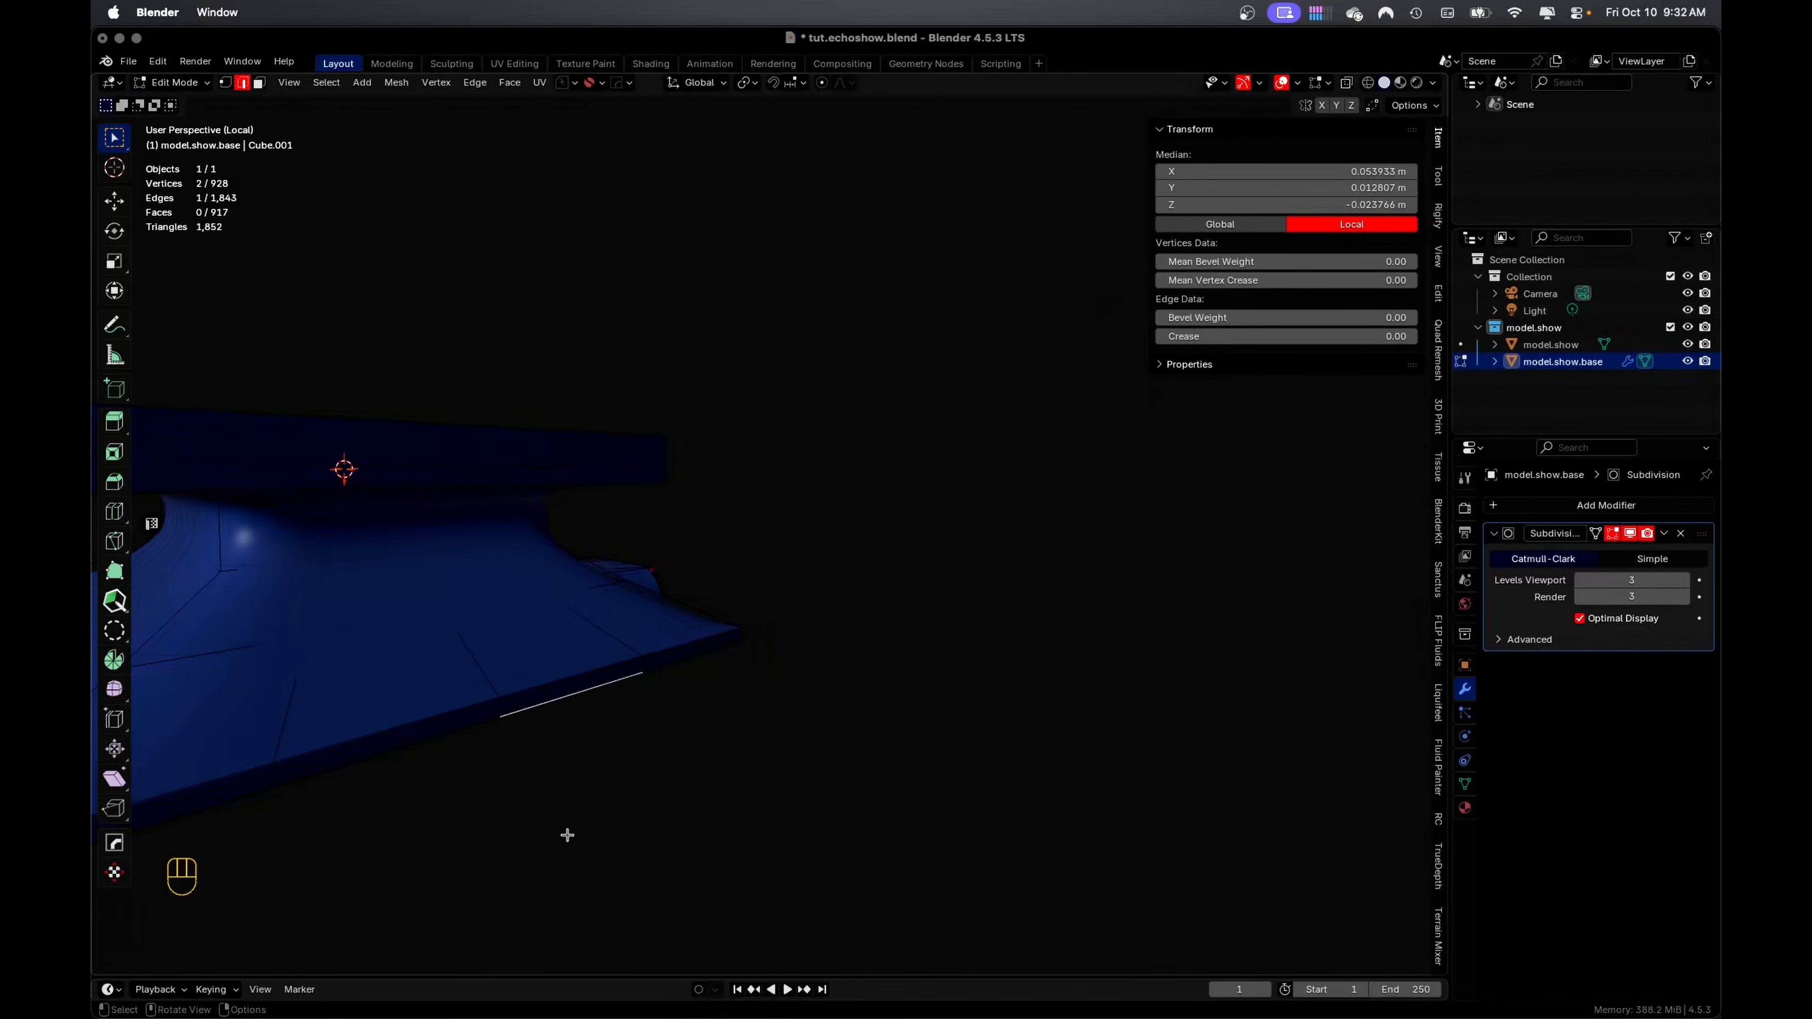
{"action": "middle_click_drag", "start_coordinate": [429, 841], "coordinate": [716, 826], "text": "shift"}
{"action": "scroll", "coordinate": [742, 836], "scroll_direction": "up", "scroll_amount": 6}
Isolate the model.show.001 panel in Local View and select its large face plus all surrounding border faces in Edit Mode
{"action": "key", "text": "KP_Divide"}
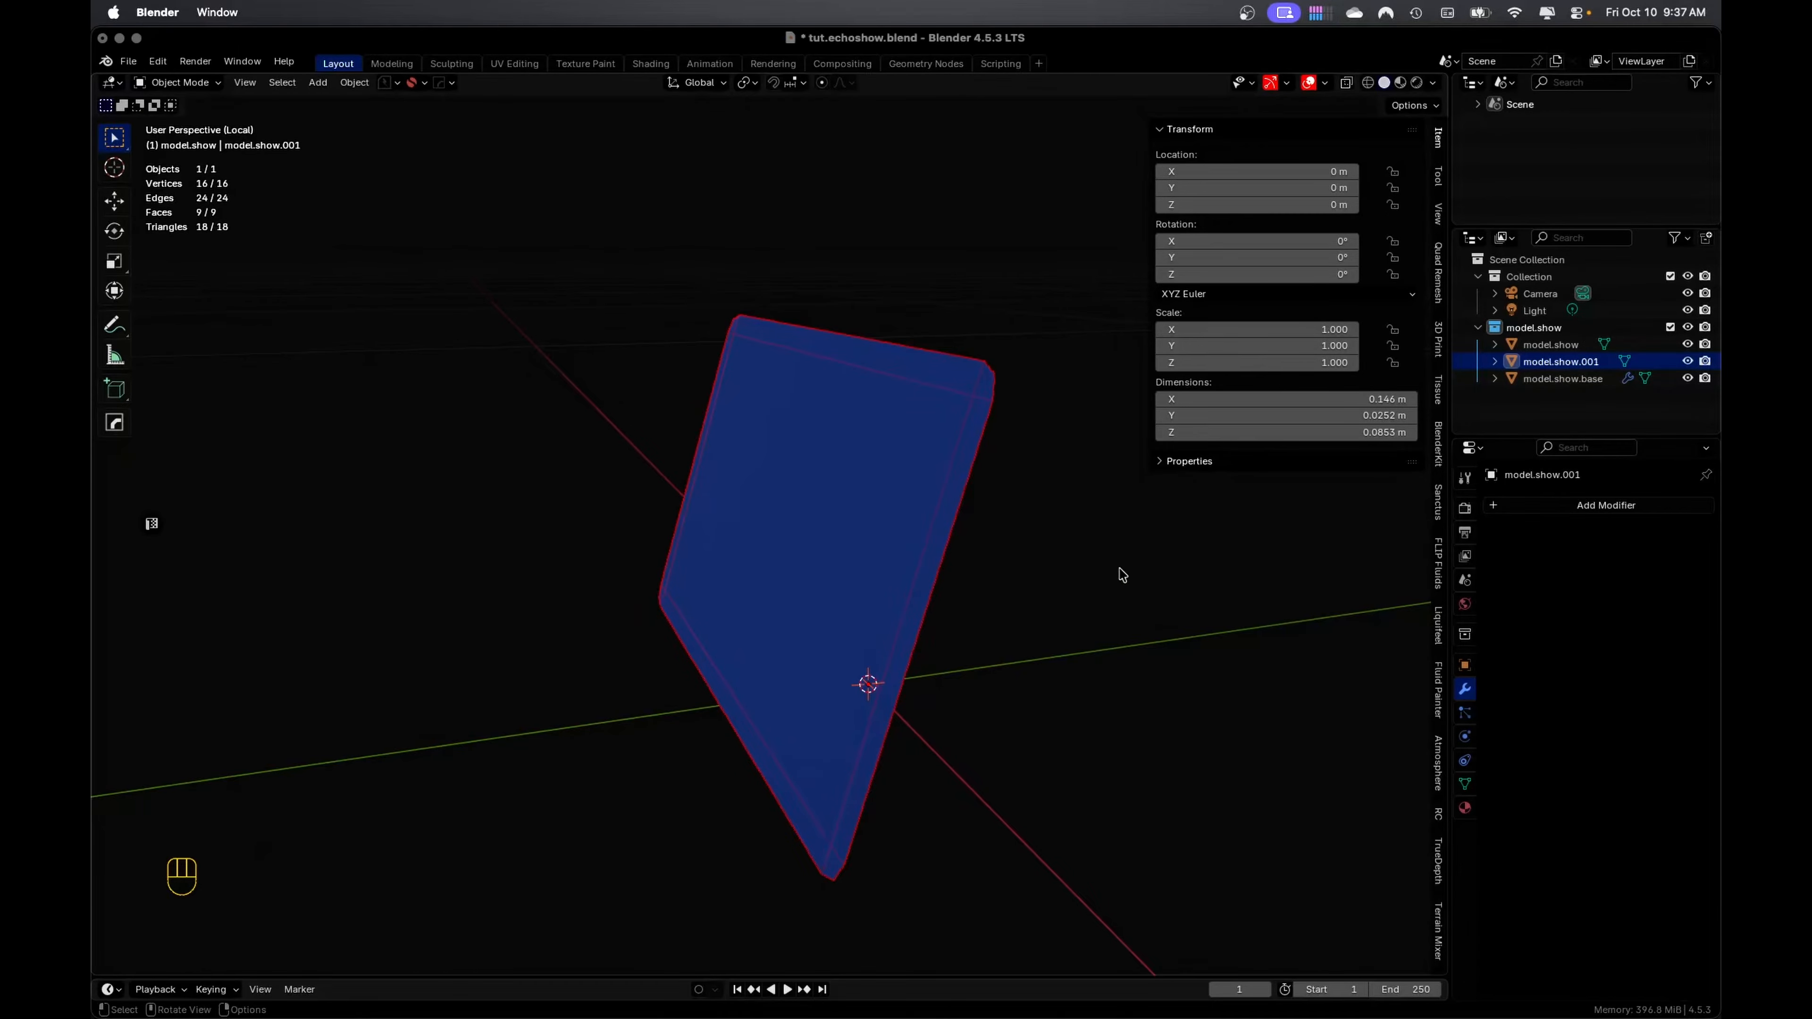
{"action": "key", "text": "Tab"}
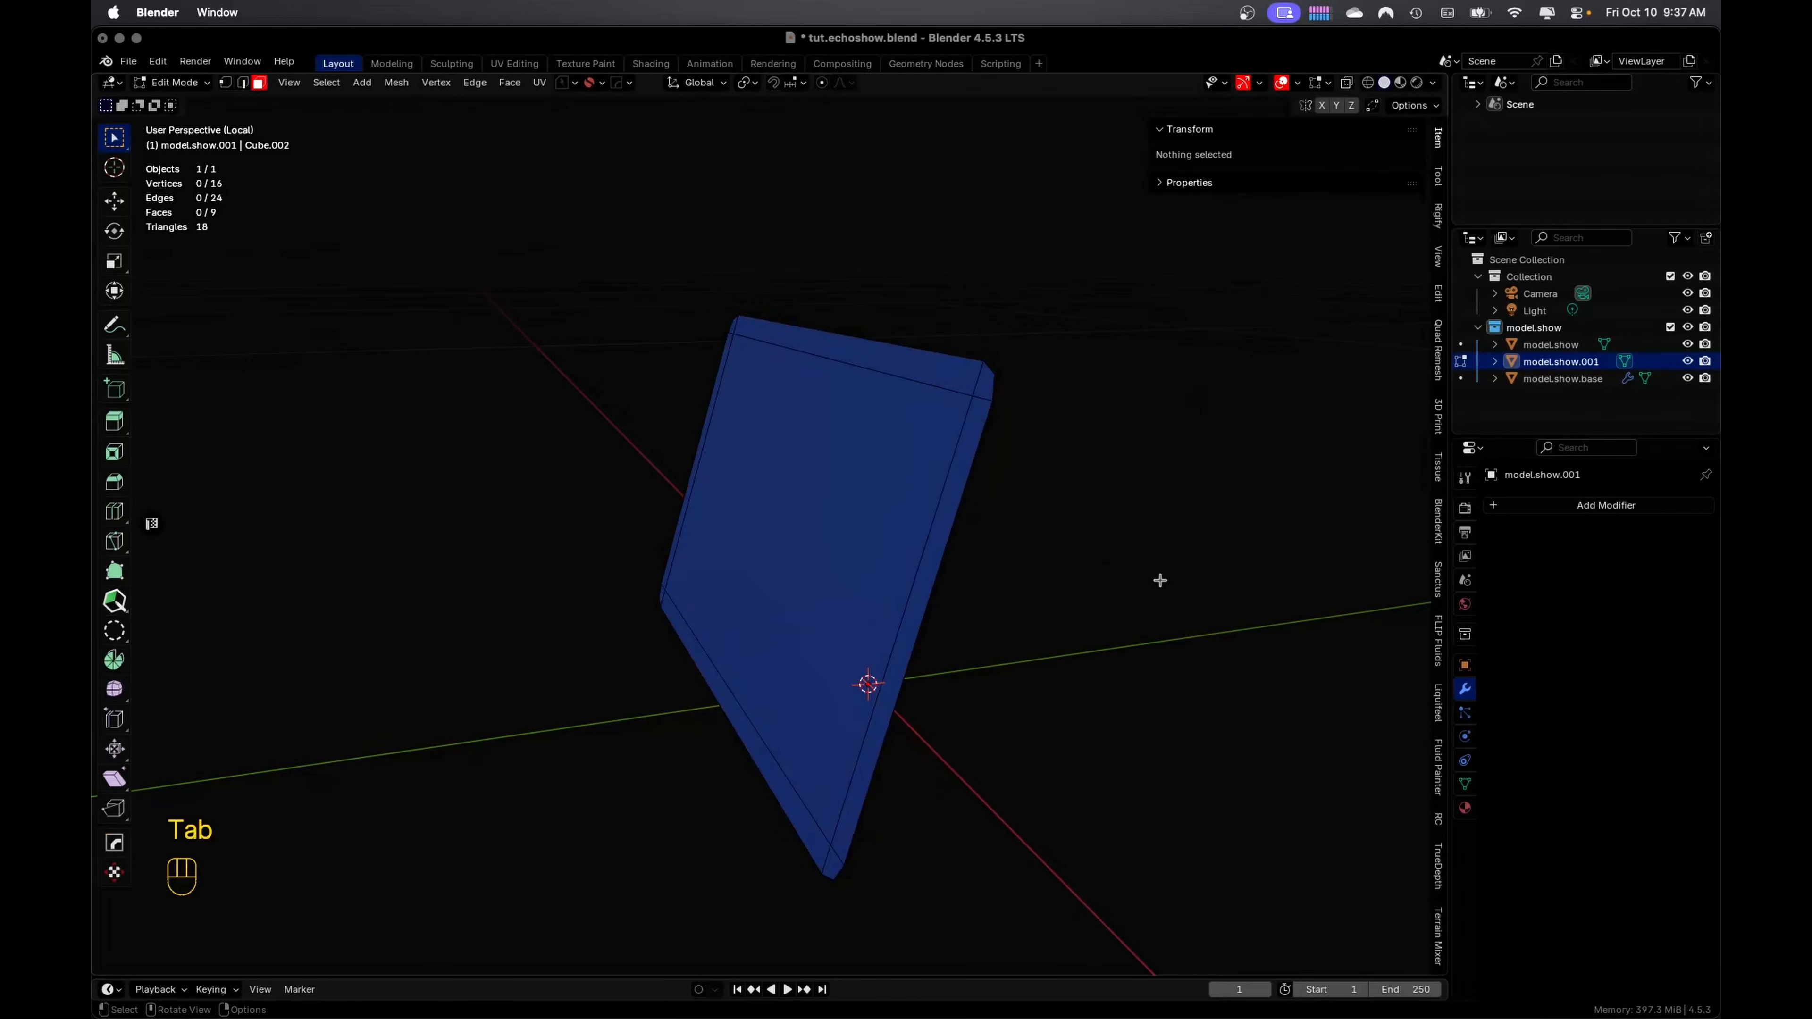
{"action": "middle_click_drag", "start_coordinate": [1026, 564], "coordinate": [934, 554]}
{"action": "left_click", "coordinate": [866, 511]}
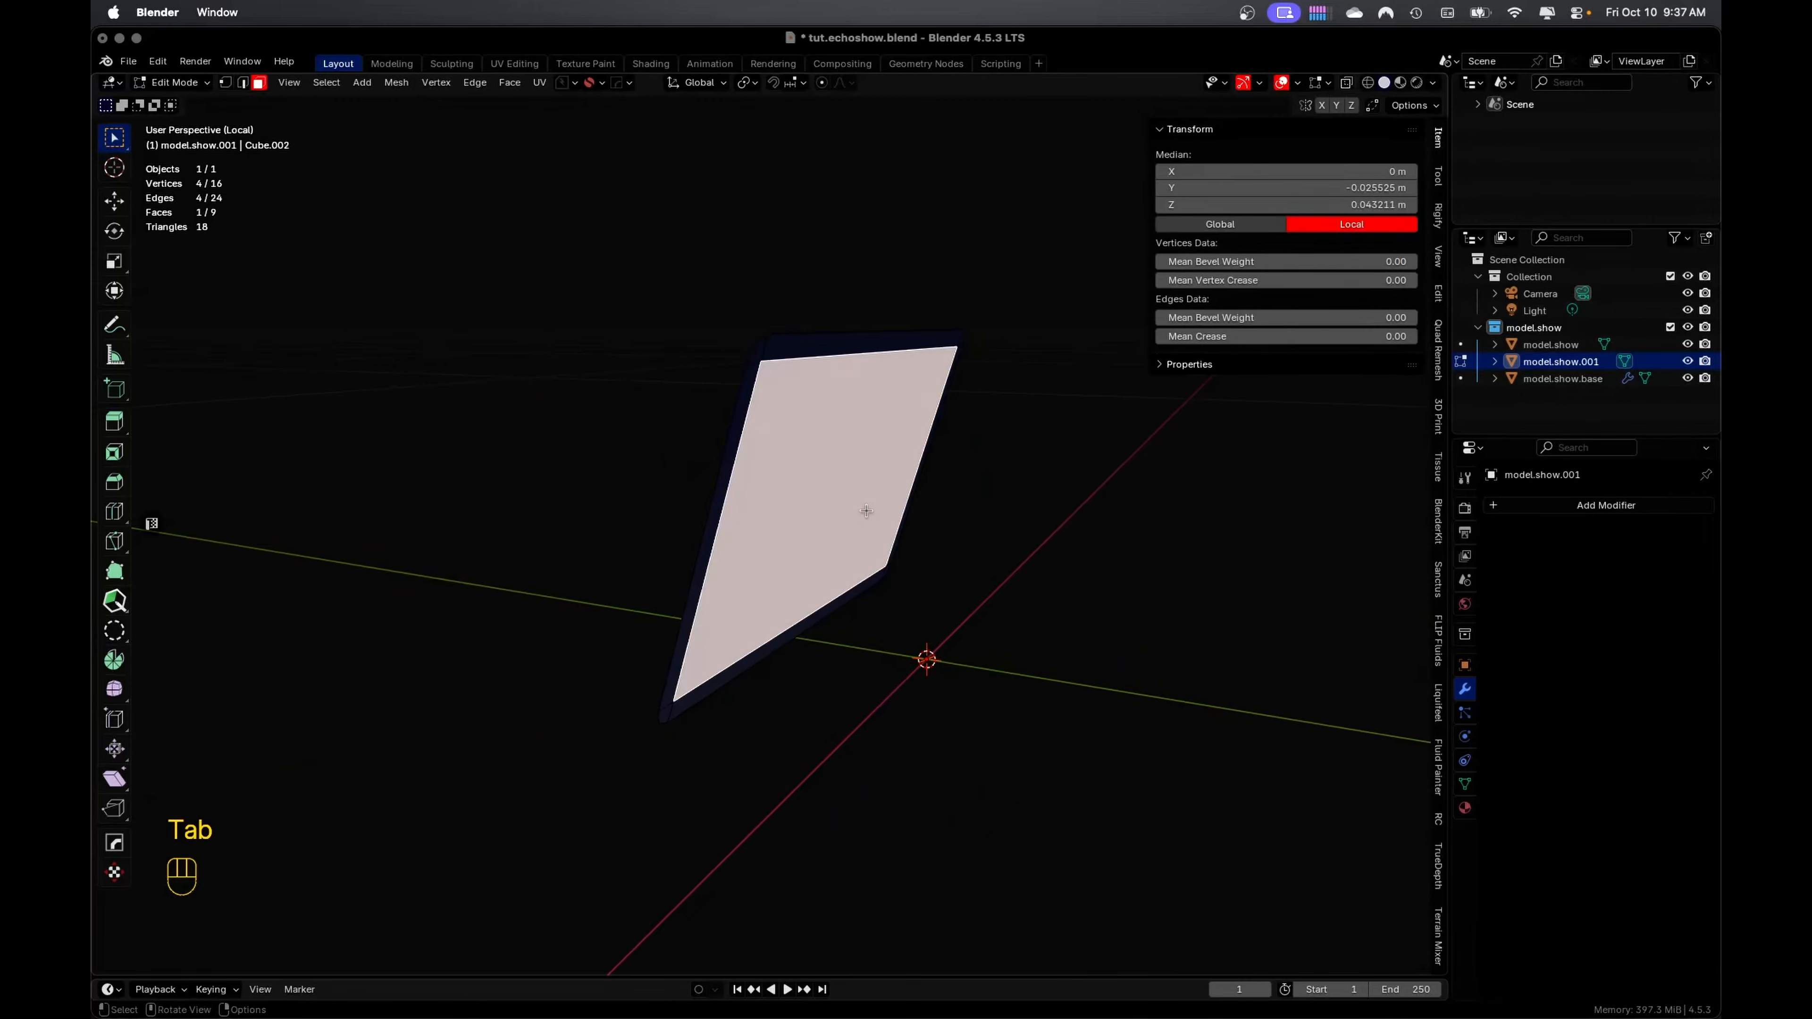
{"action": "key", "text": "super+KP_Add"}
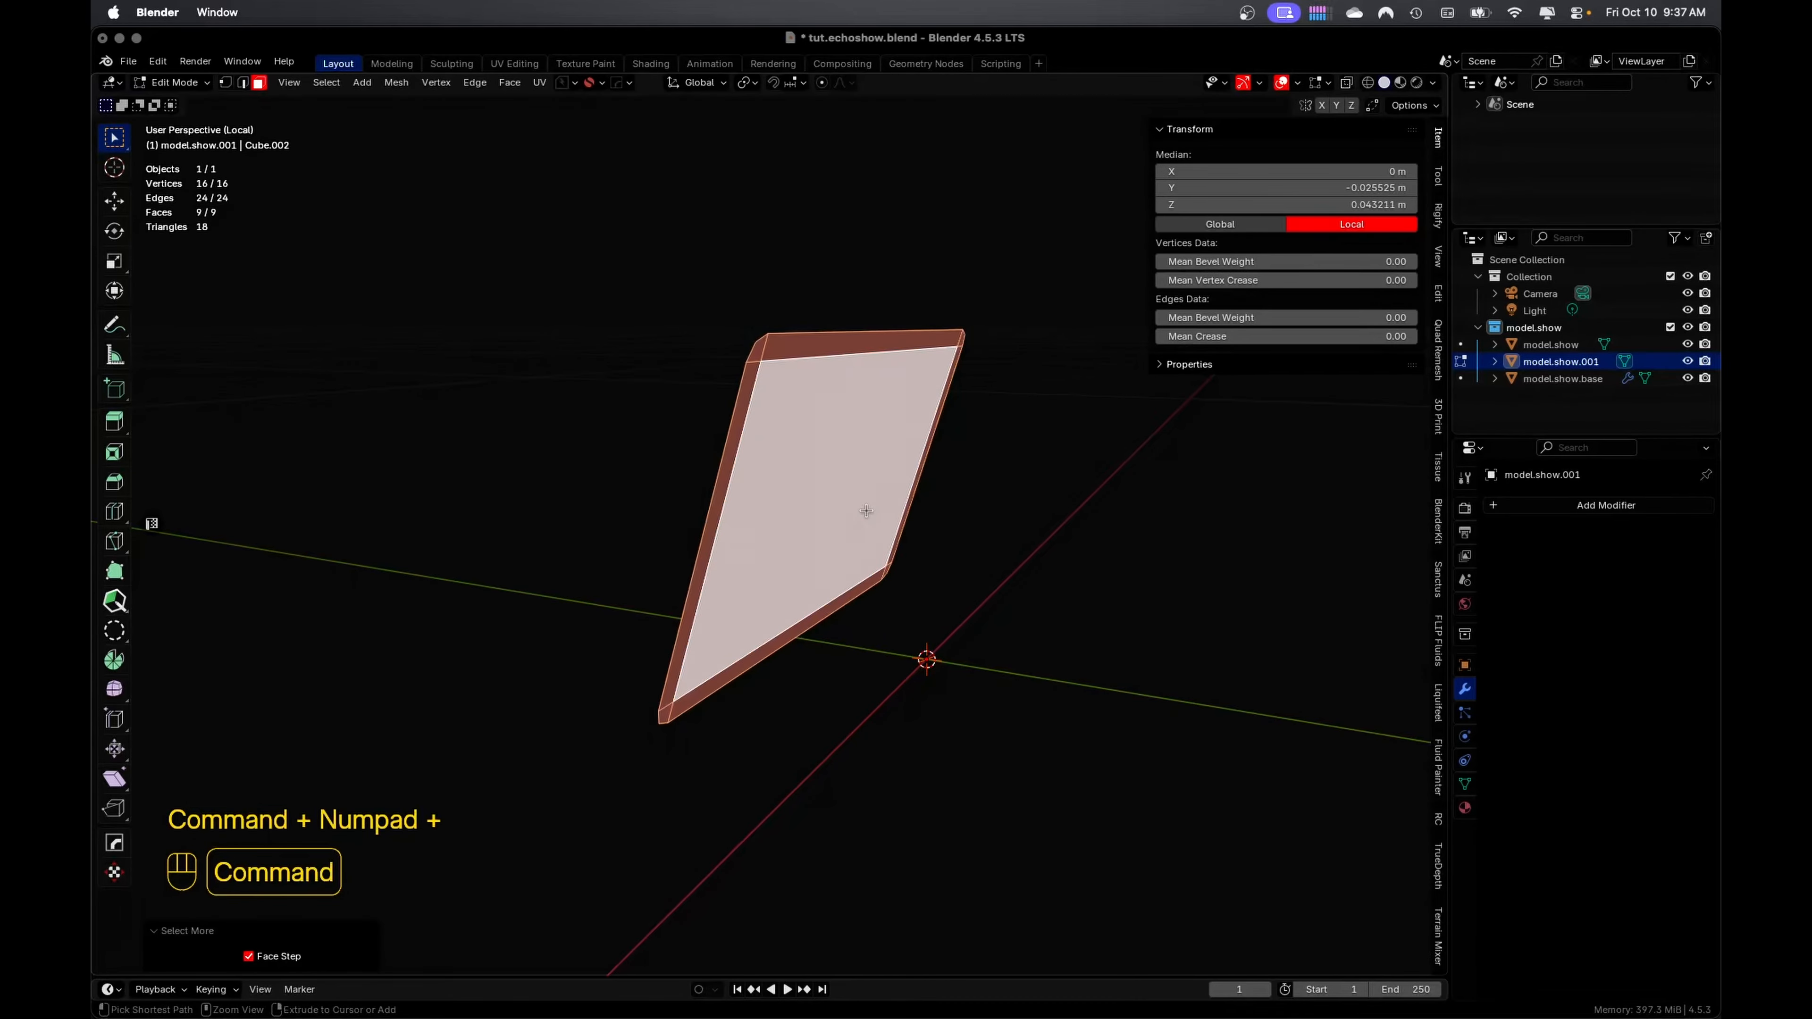
Extrude the selected panel faces along their normal by about -0.0019 m to give the panel thickness
{"action": "middle_click_drag", "start_coordinate": [868, 499], "coordinate": [907, 497]}
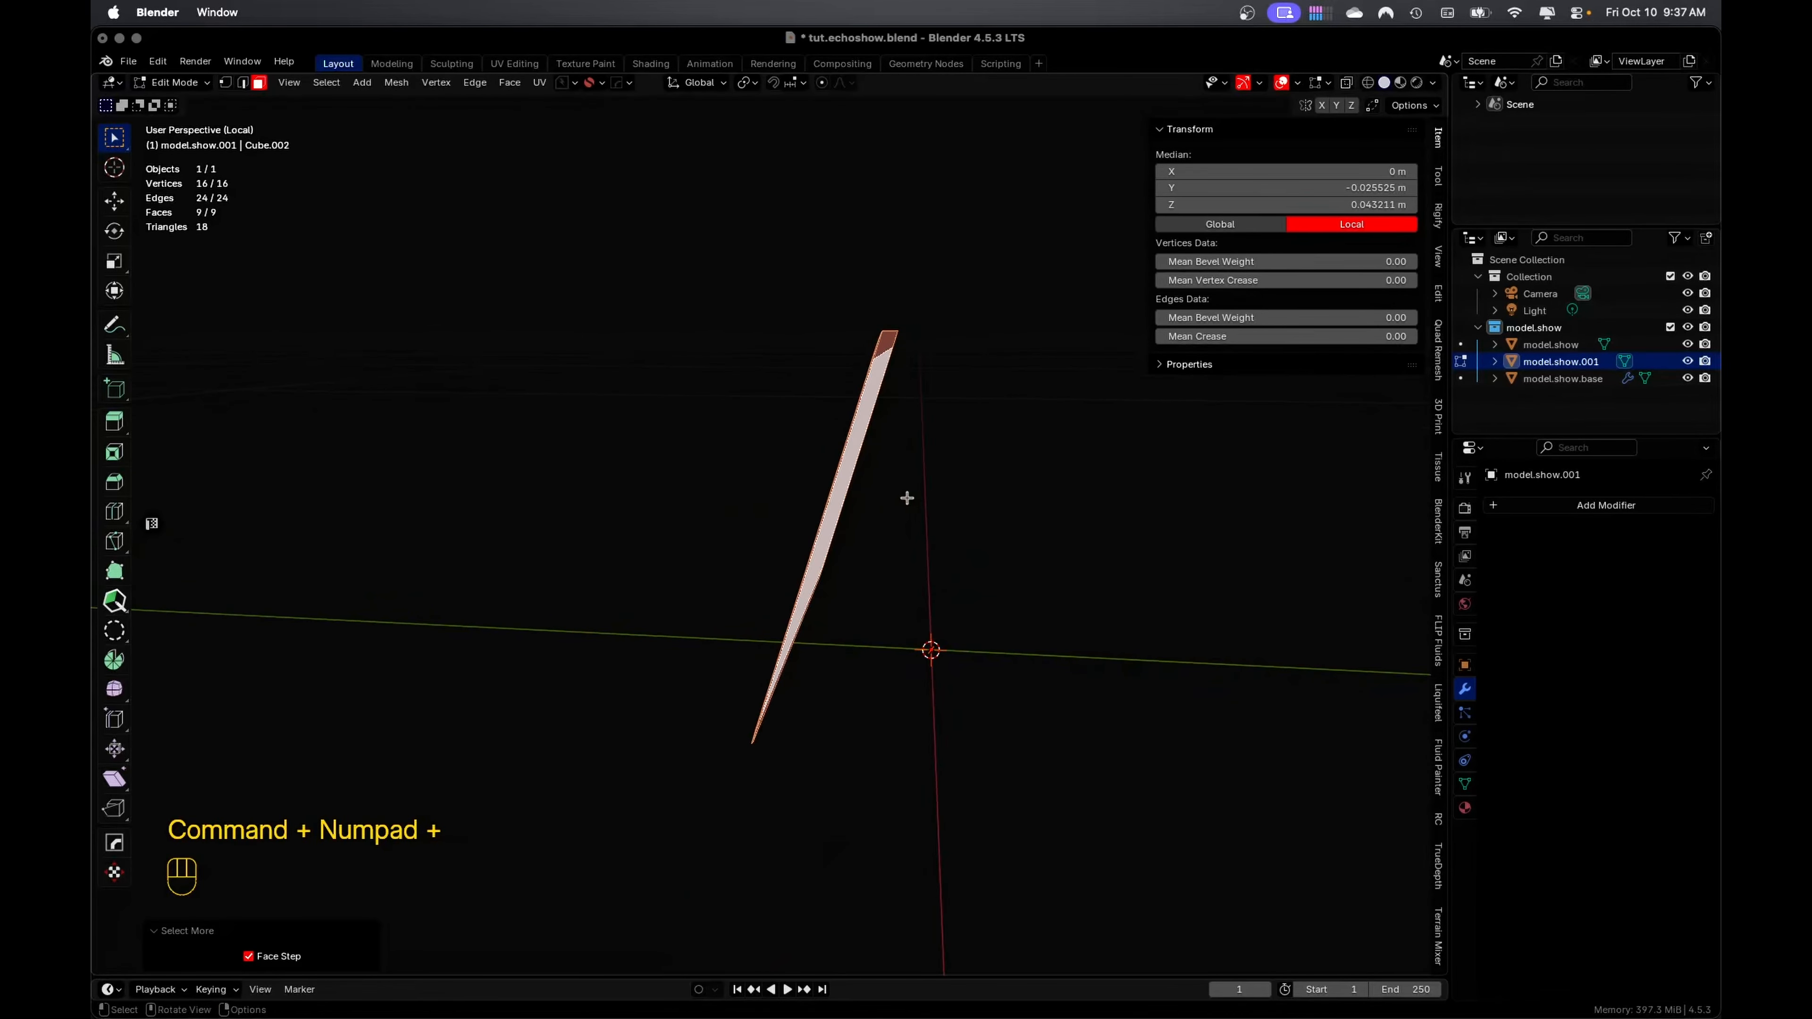
{"action": "key", "text": "e"}
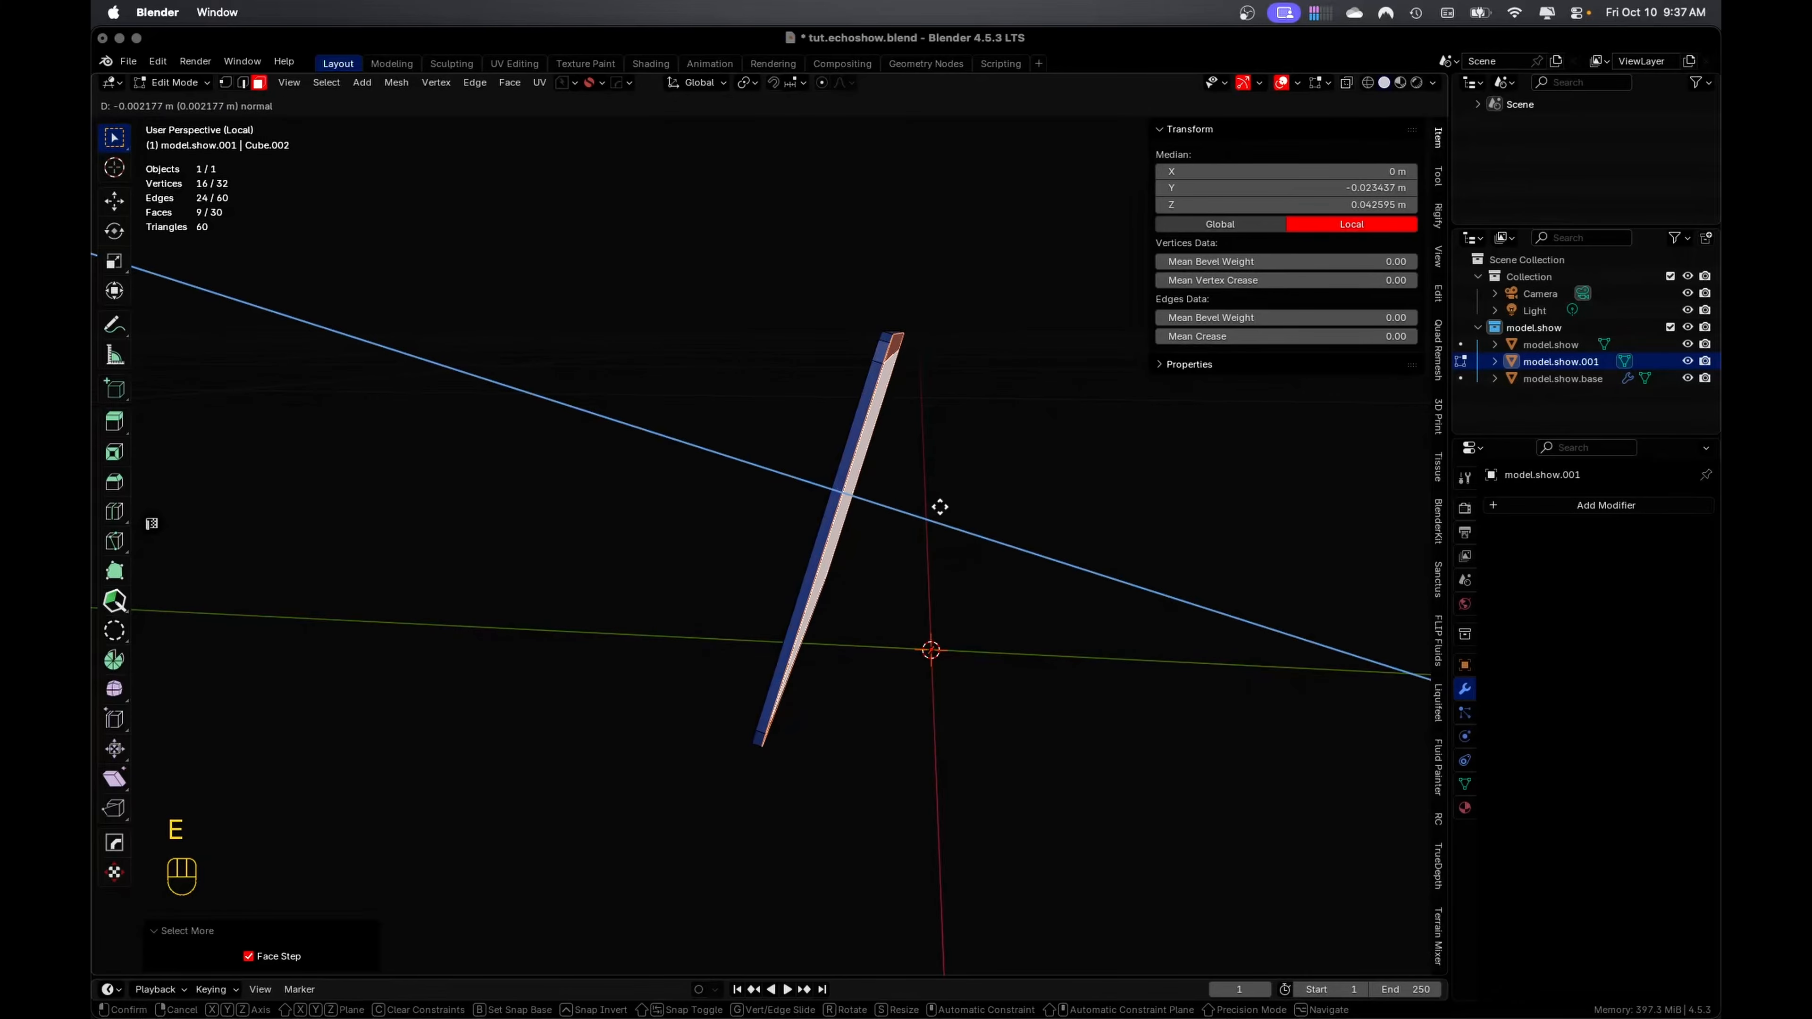
{"action": "left_click", "coordinate": [941, 506]}
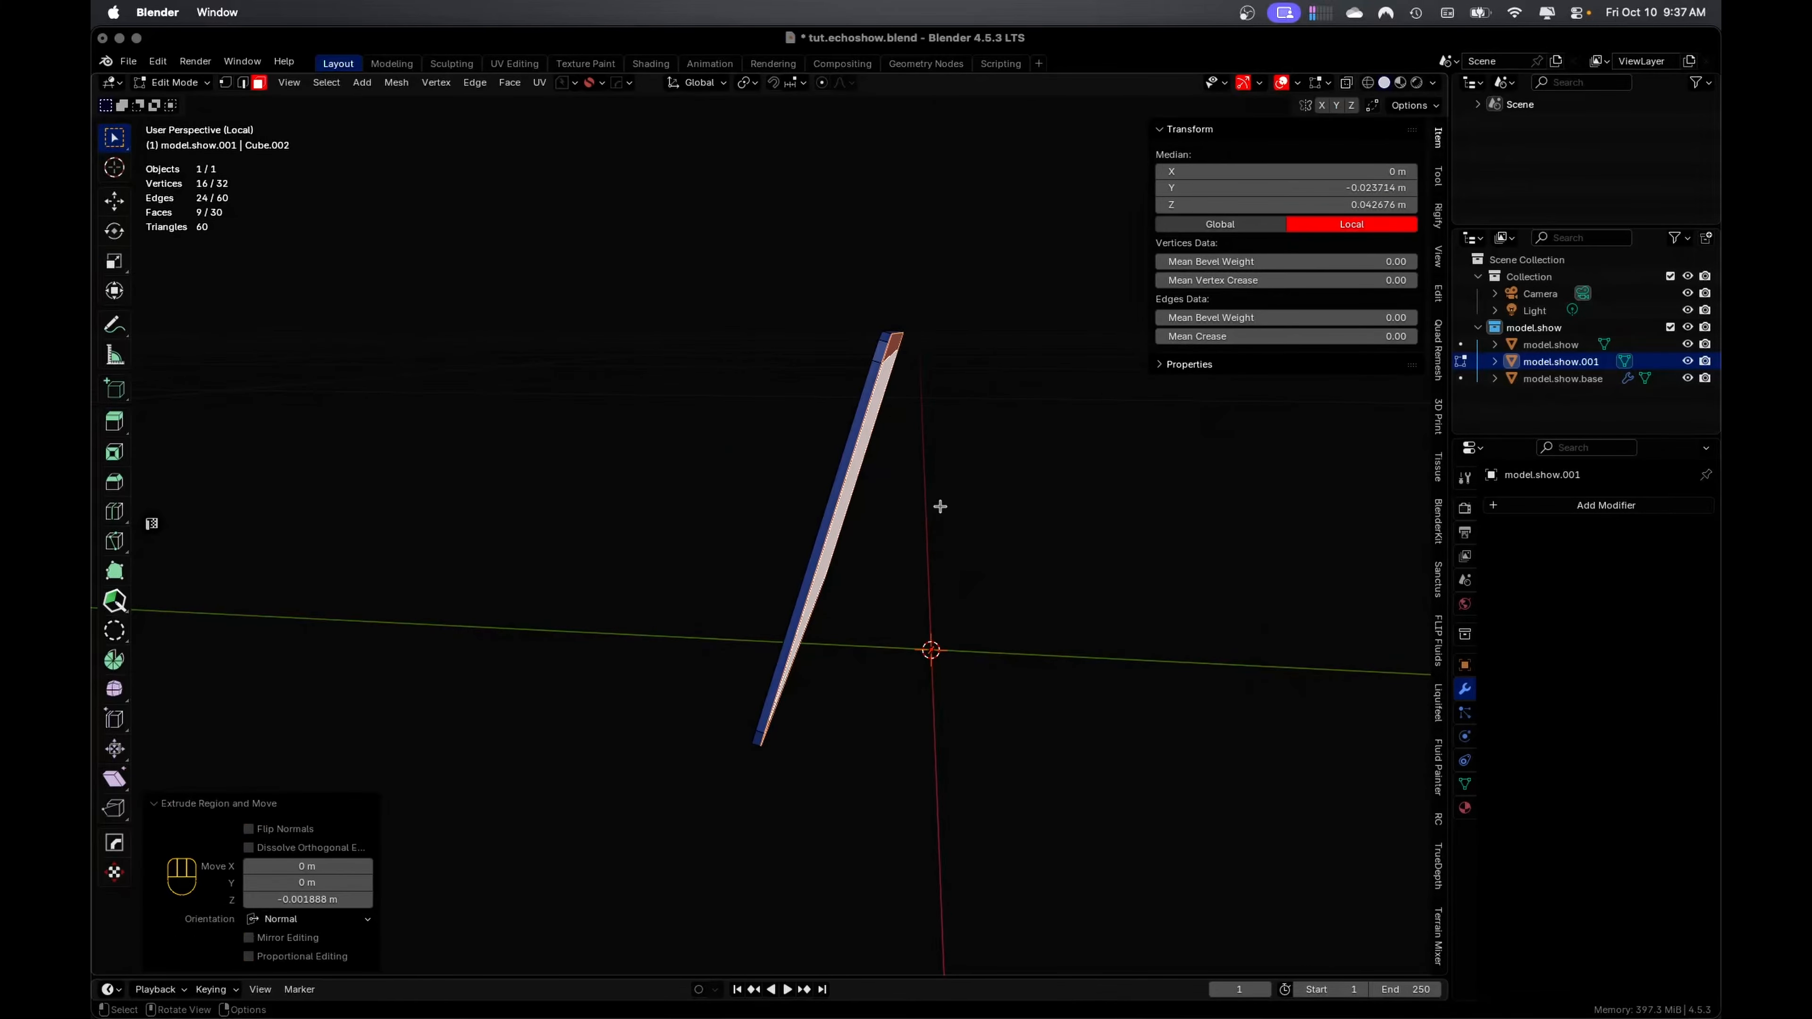
{"action": "middle_click_drag", "start_coordinate": [941, 505], "coordinate": [907, 526]}
Select the panel's entire mesh and recalculate its normals to face outward
{"action": "key", "text": "Tab"}
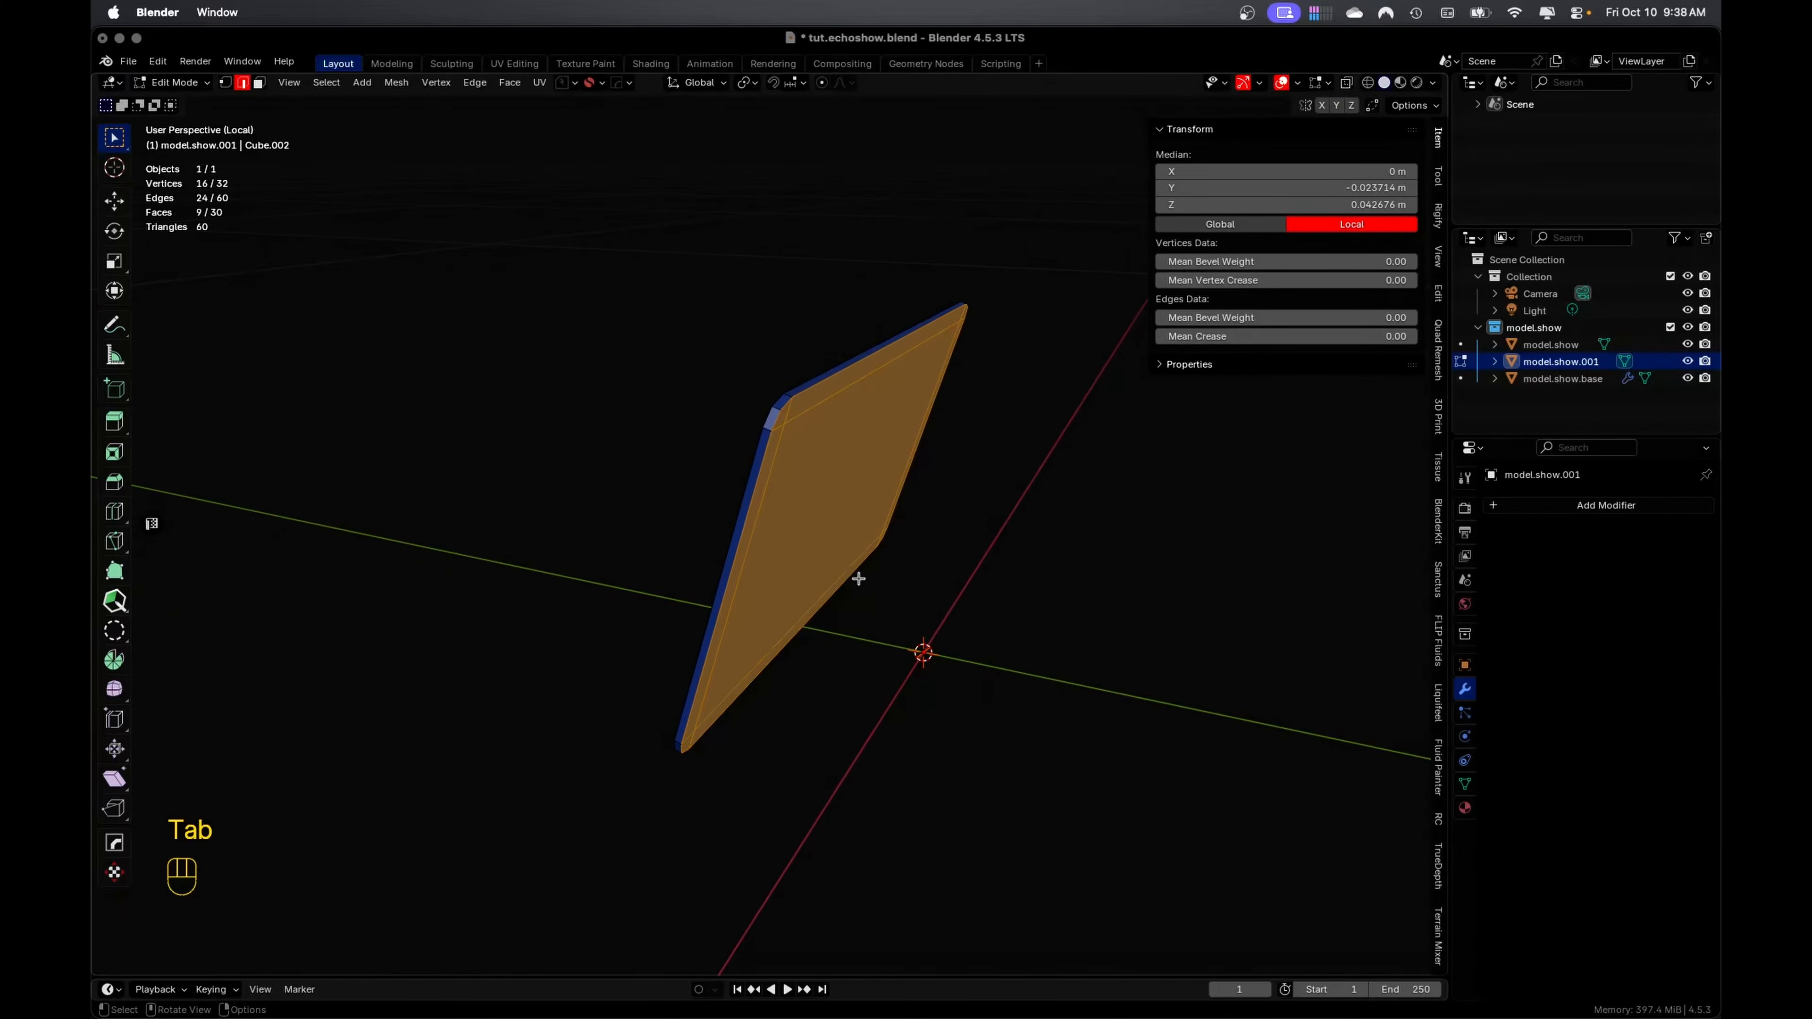
{"action": "scroll", "coordinate": [792, 414], "scroll_direction": "up", "scroll_amount": 2}
{"action": "key", "text": "a"}
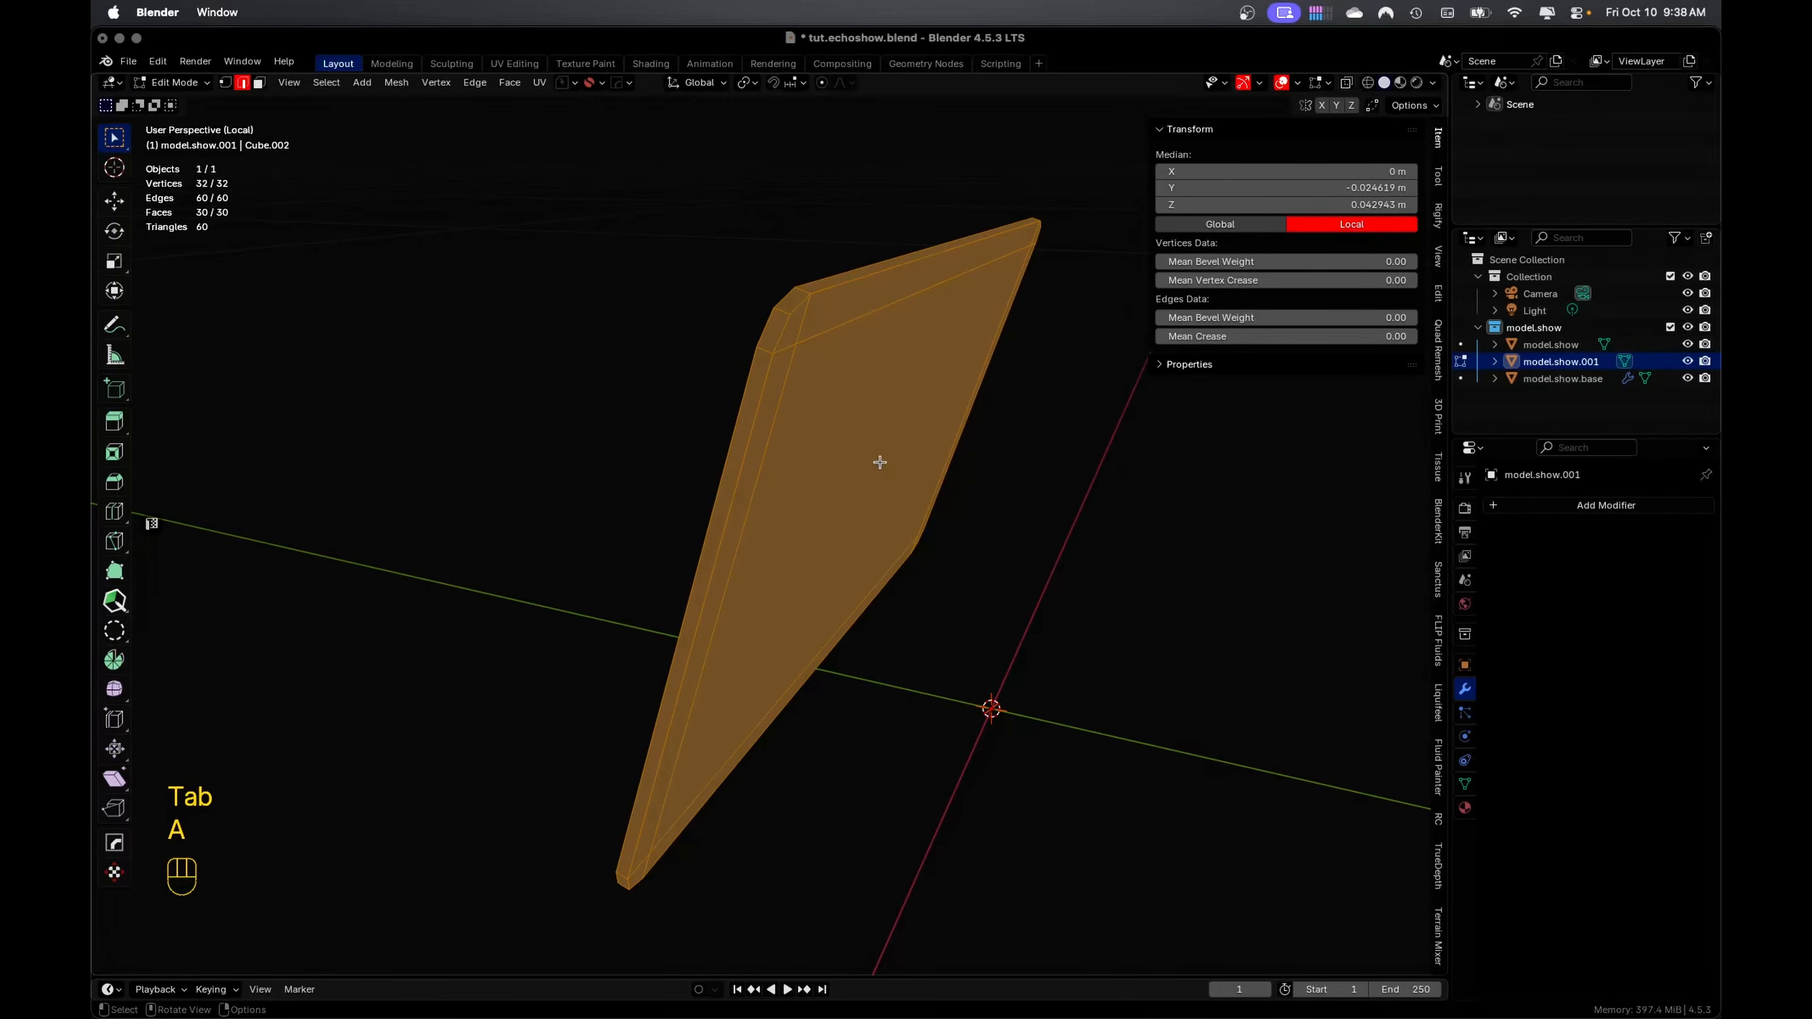
{"action": "key", "text": "shift+n"}
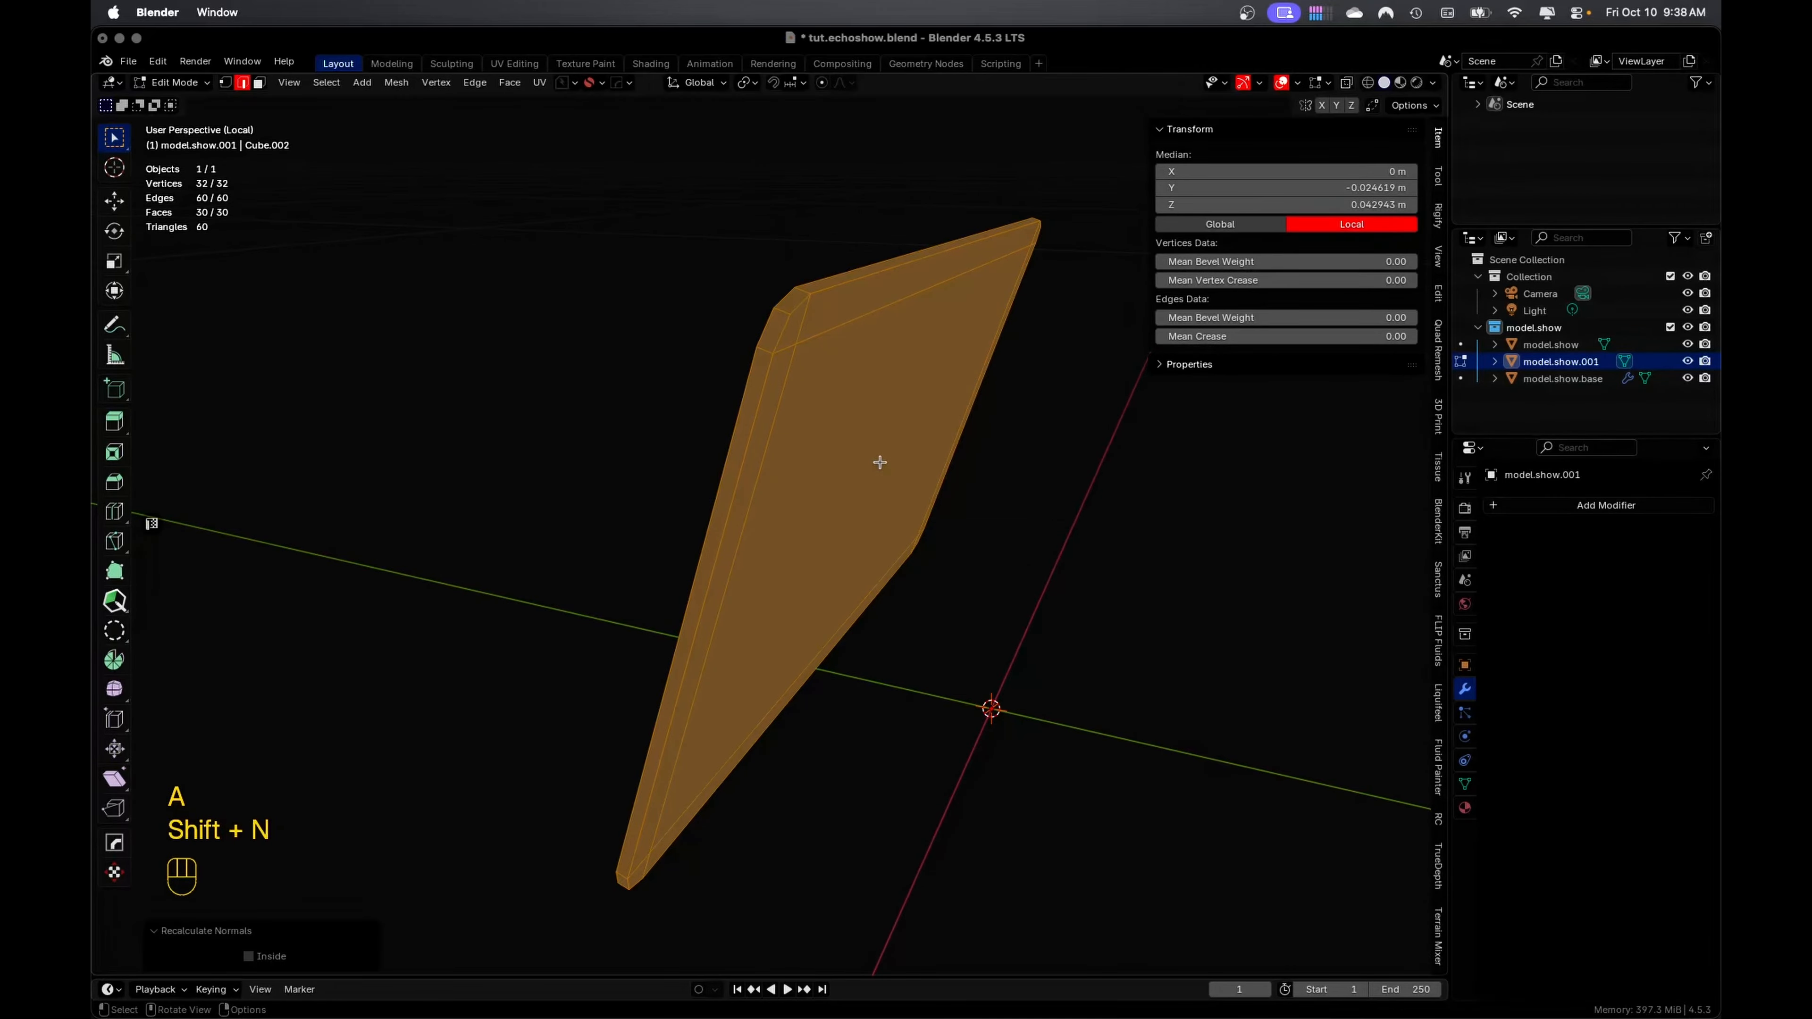
Select the panel's front and back outline edges and bevel them with a width of about 0.00015 m and 2 segments
{"action": "left_click", "coordinate": [850, 286]}
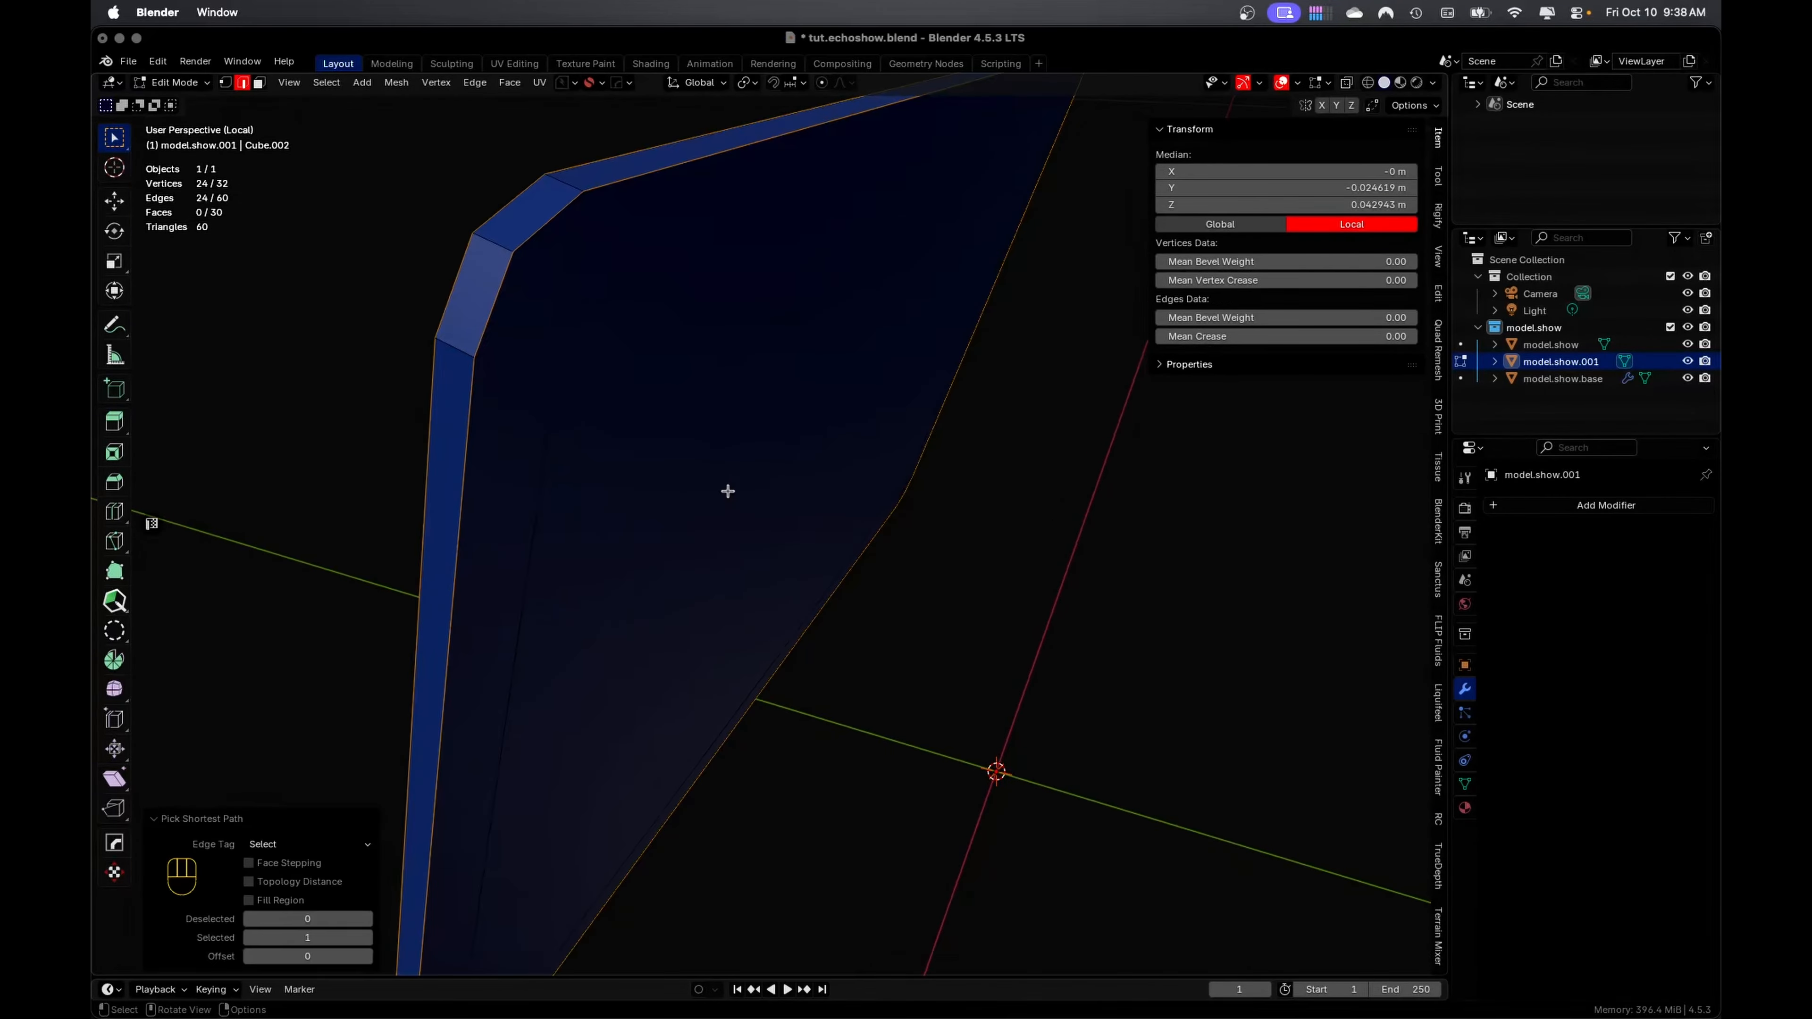
{"action": "scroll", "coordinate": [728, 492], "scroll_direction": "up", "scroll_amount": 2}
{"action": "middle_click_drag", "start_coordinate": [680, 449], "coordinate": [807, 589], "text": "shift"}
{"action": "key", "text": "ctrl+b"}
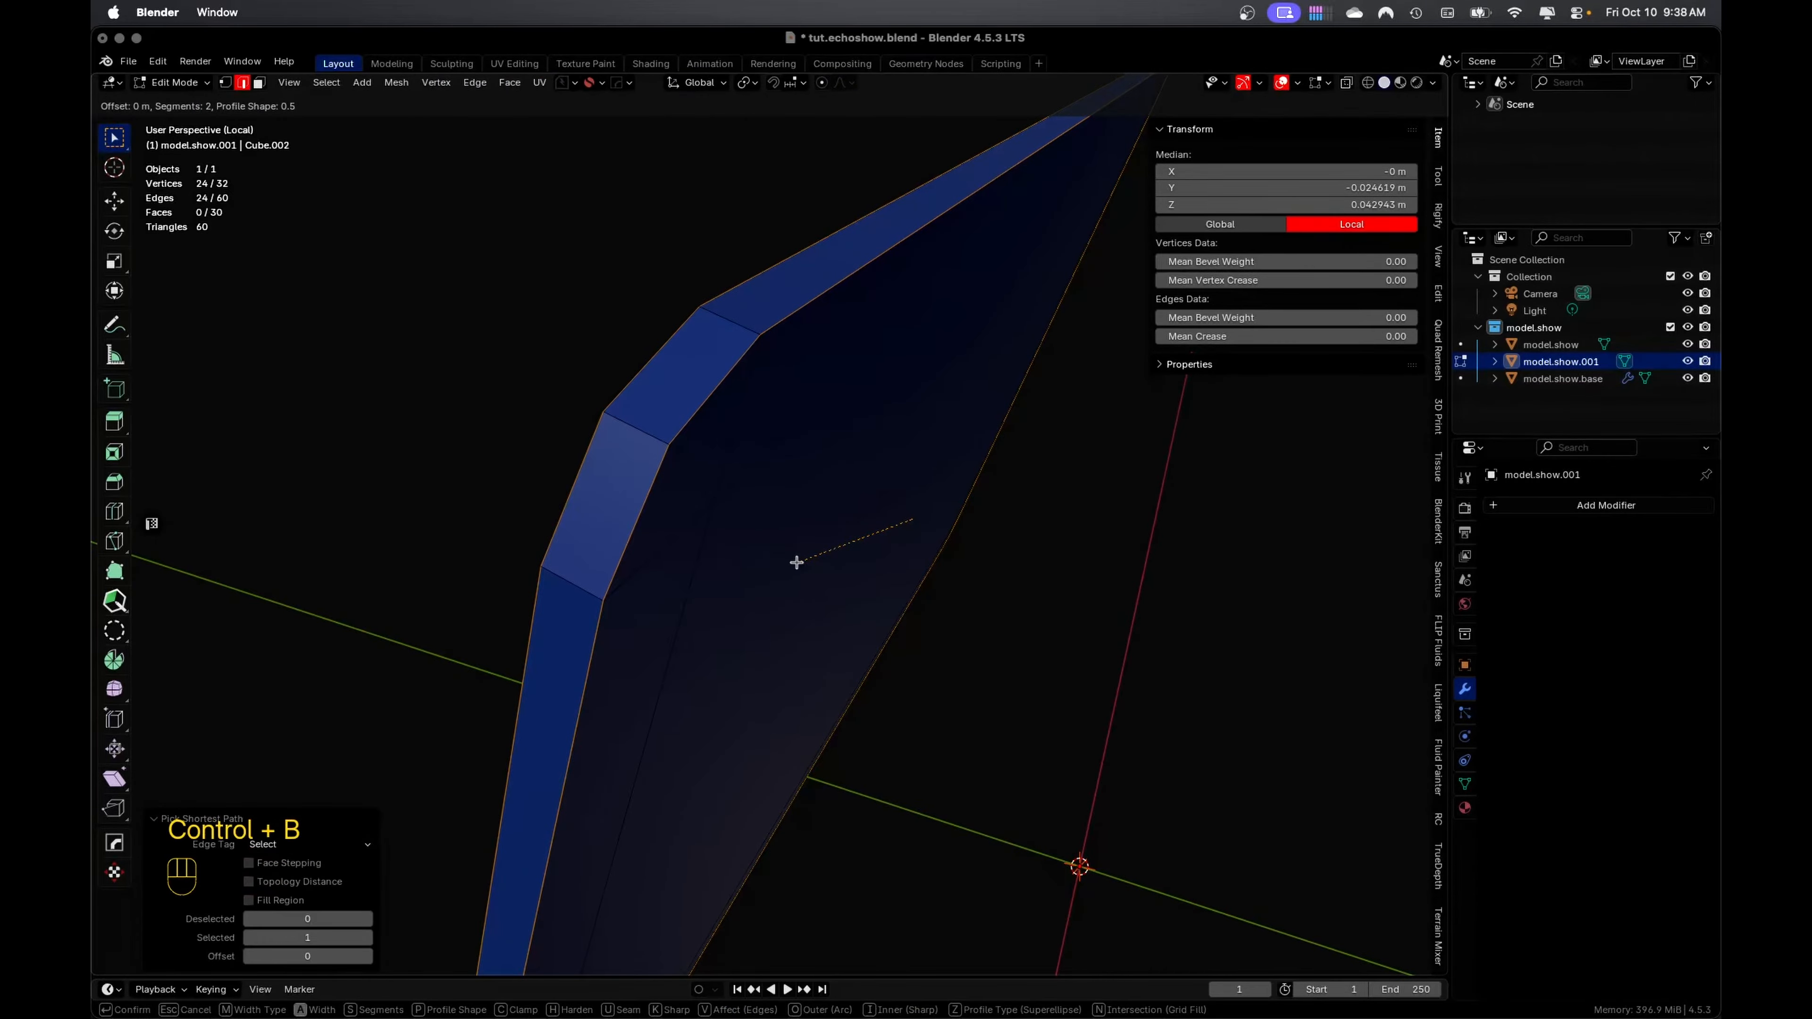
{"action": "left_click", "coordinate": [780, 554]}
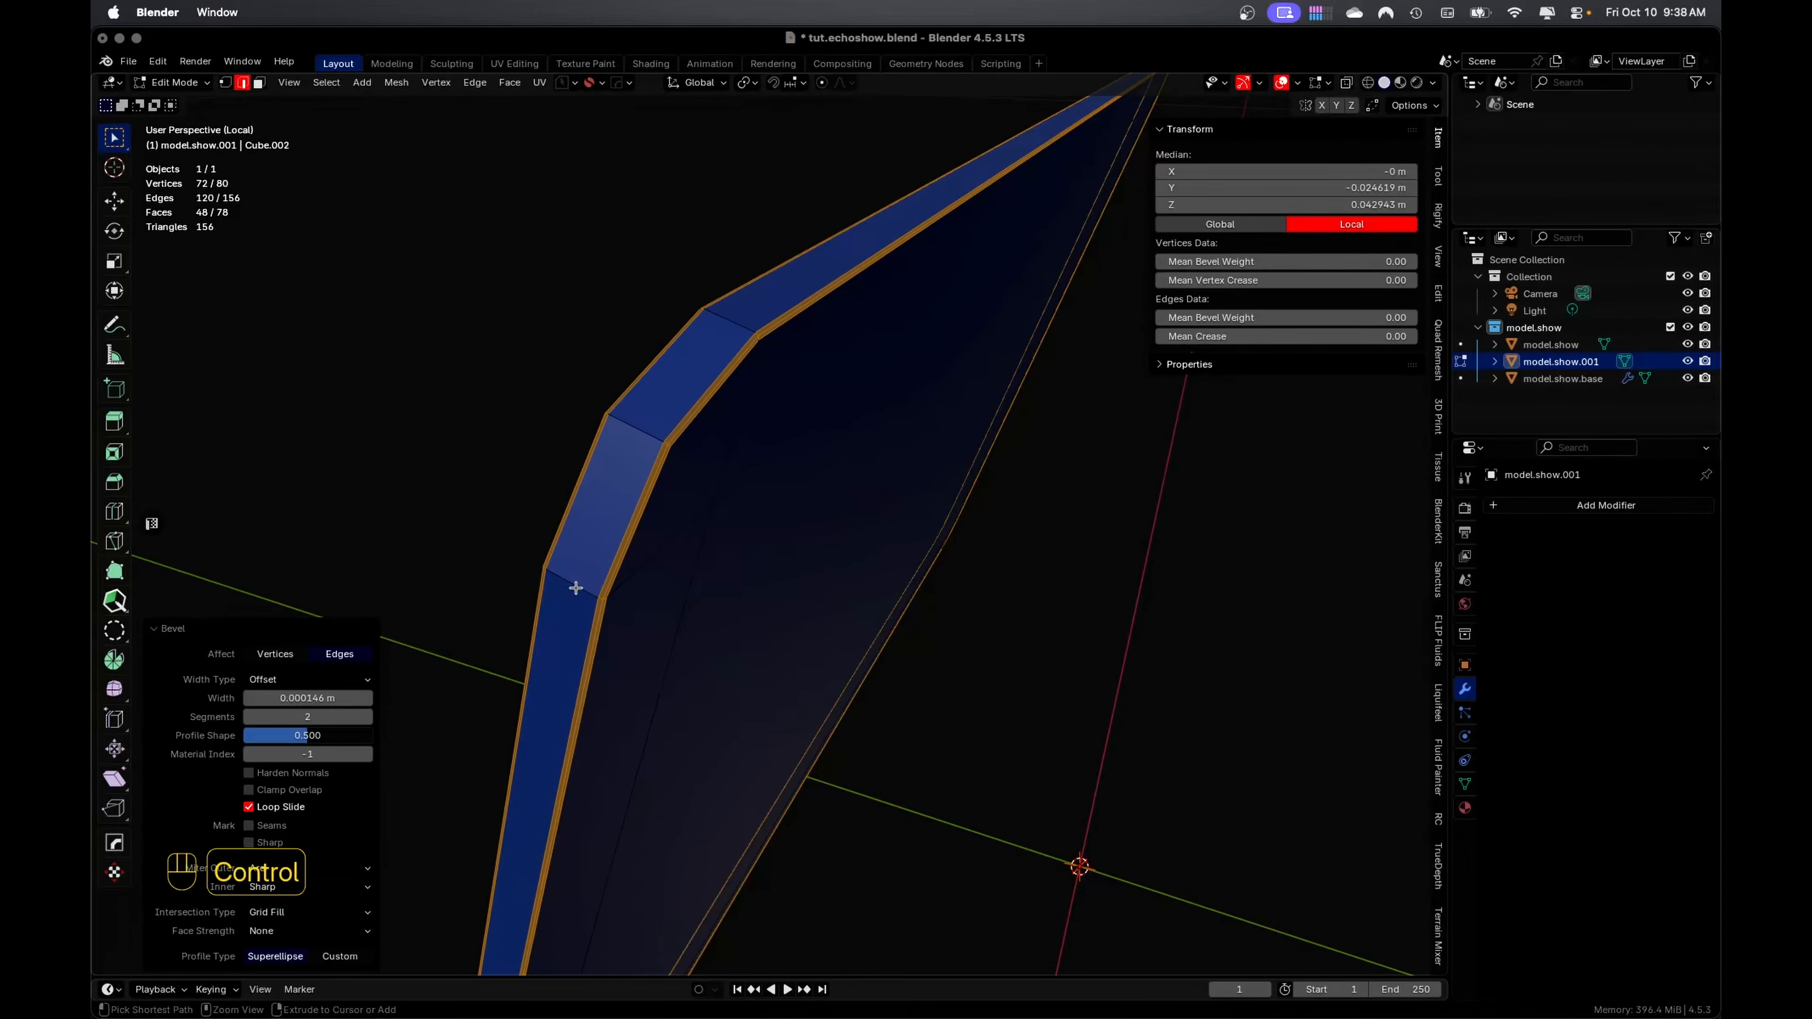
Add one centered loop cut around the panel's thin side wall
{"action": "key", "text": "ctrl+r"}
{"action": "left_click", "coordinate": [576, 587]}
{"action": "left_click", "coordinate": [570, 584]}
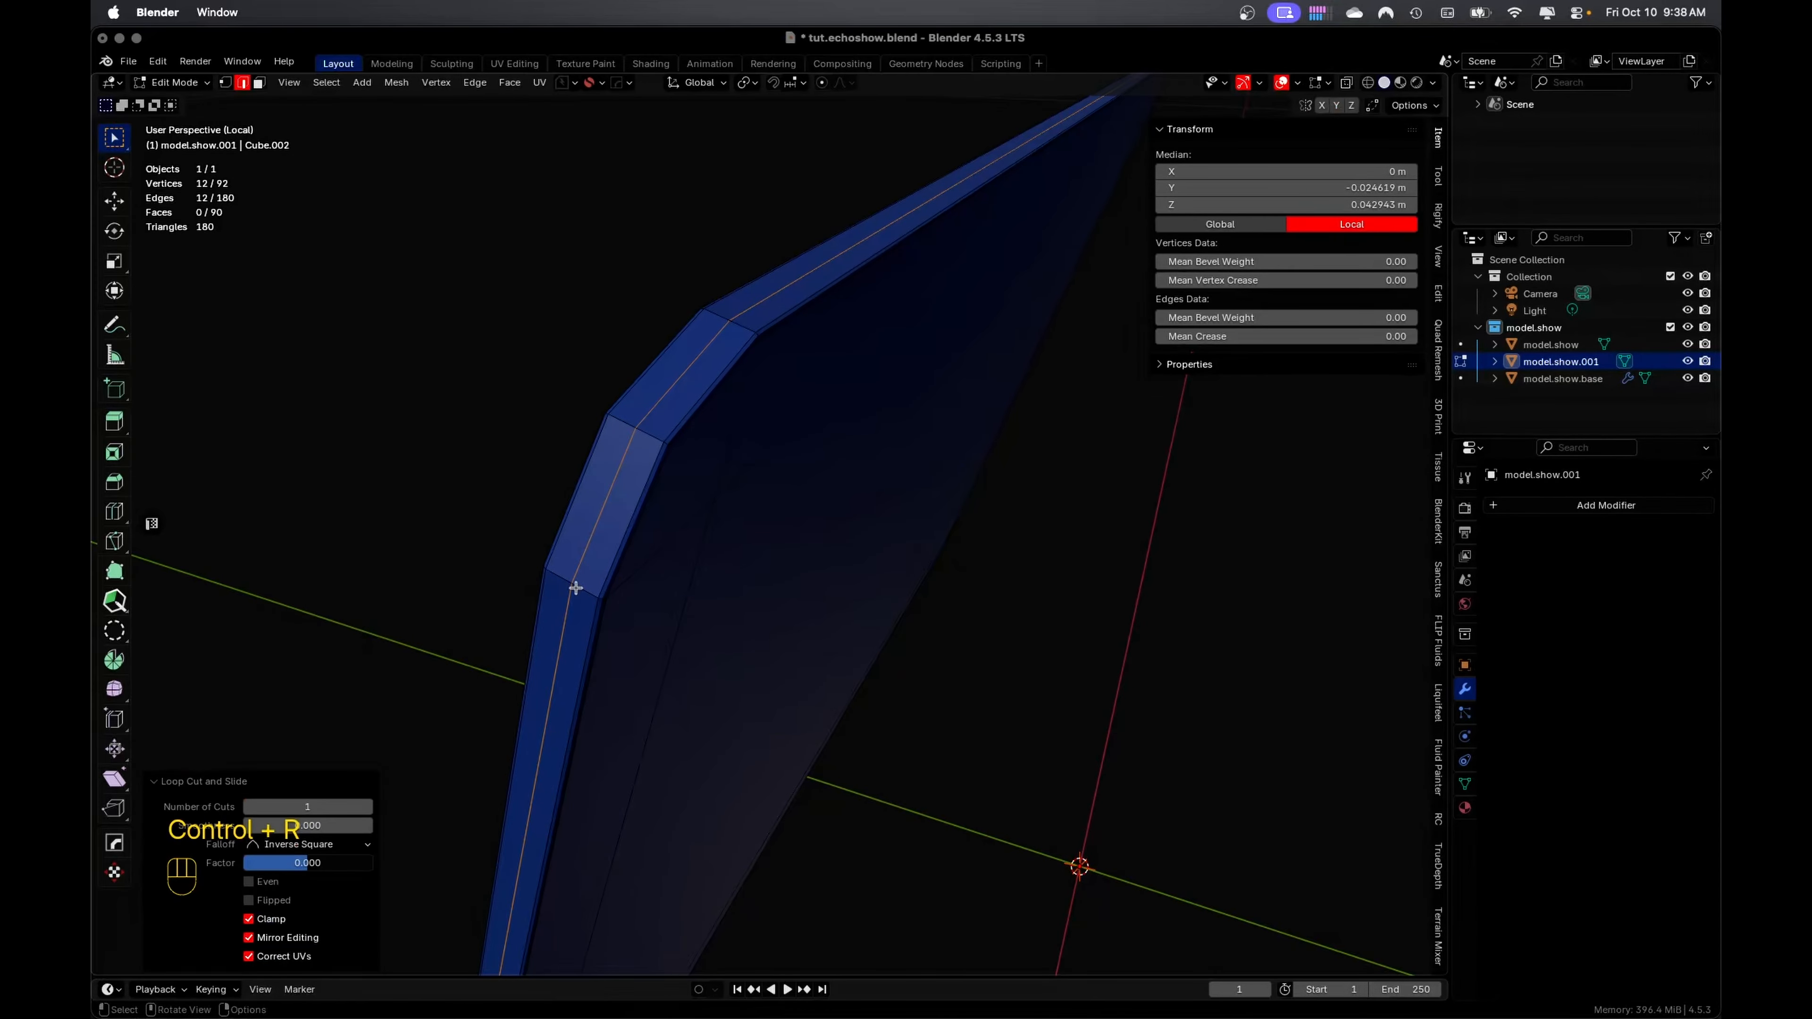
{"action": "middle_click_drag", "start_coordinate": [575, 590], "coordinate": [821, 563]}
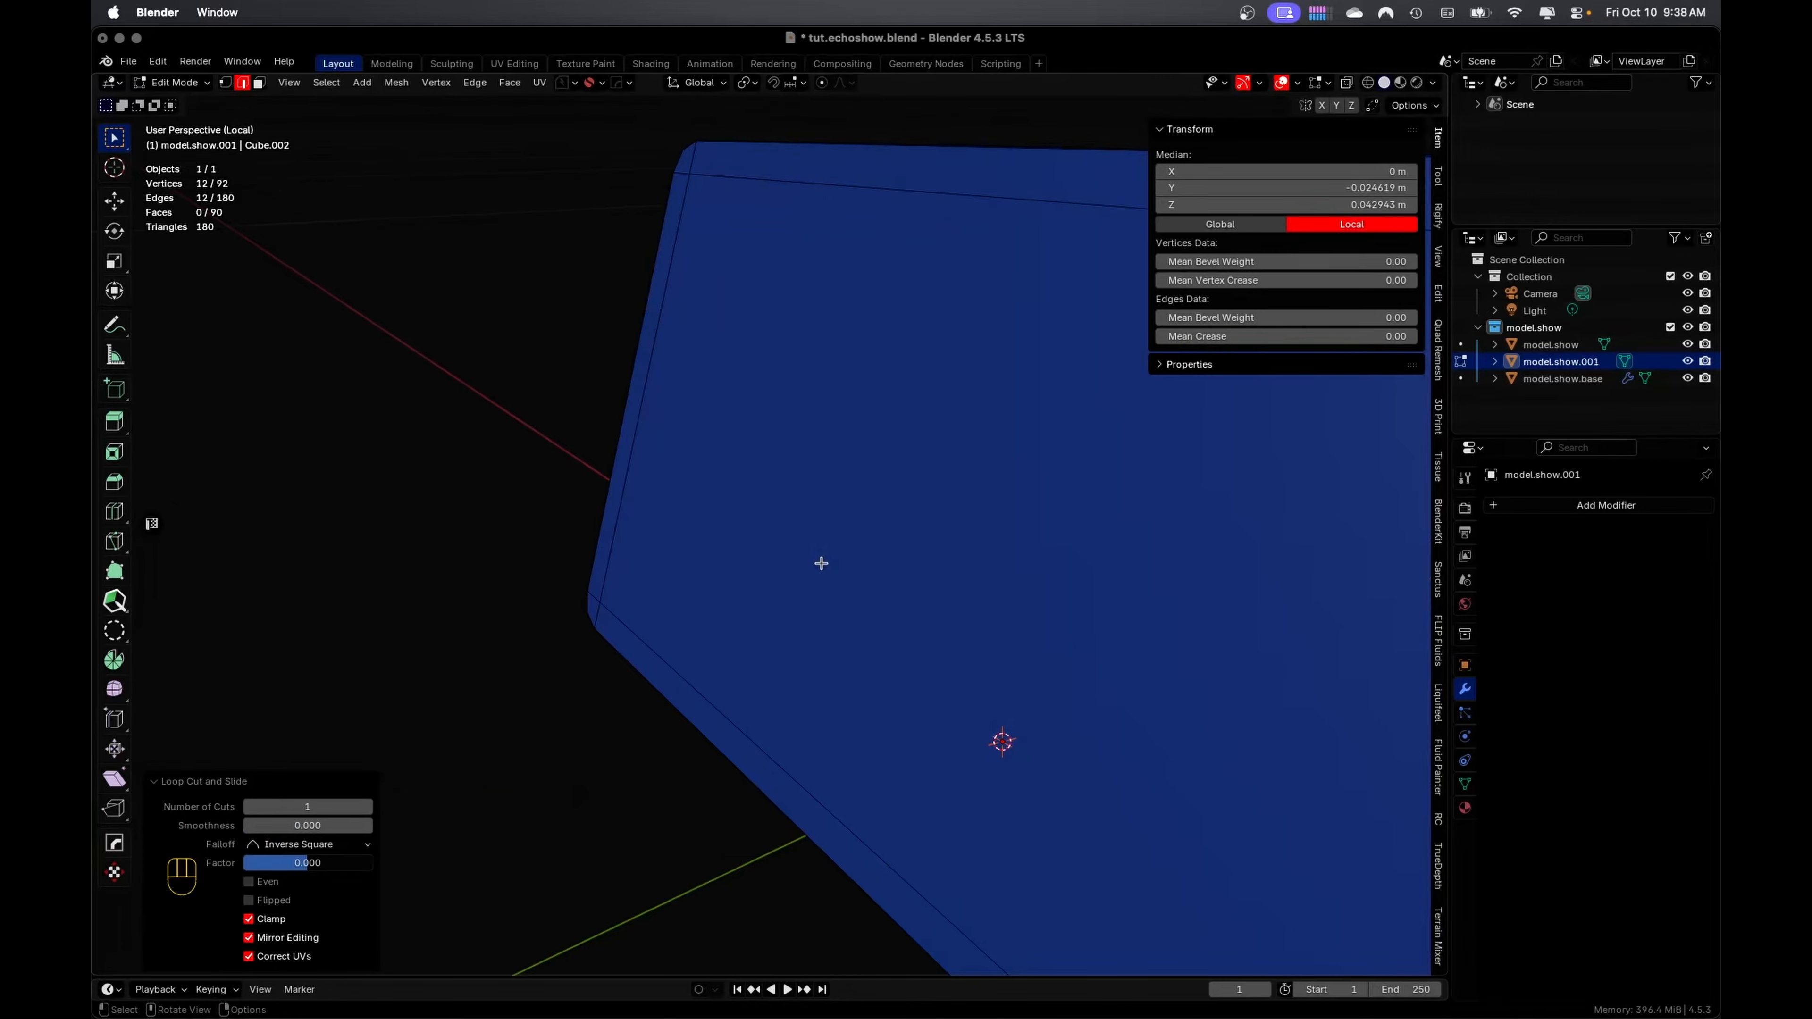
Inspect the beveled panel in Object Mode and return to Edit Mode
{"action": "key", "text": "Tab"}
{"action": "scroll", "coordinate": [821, 477], "scroll_direction": "down", "scroll_amount": 6}
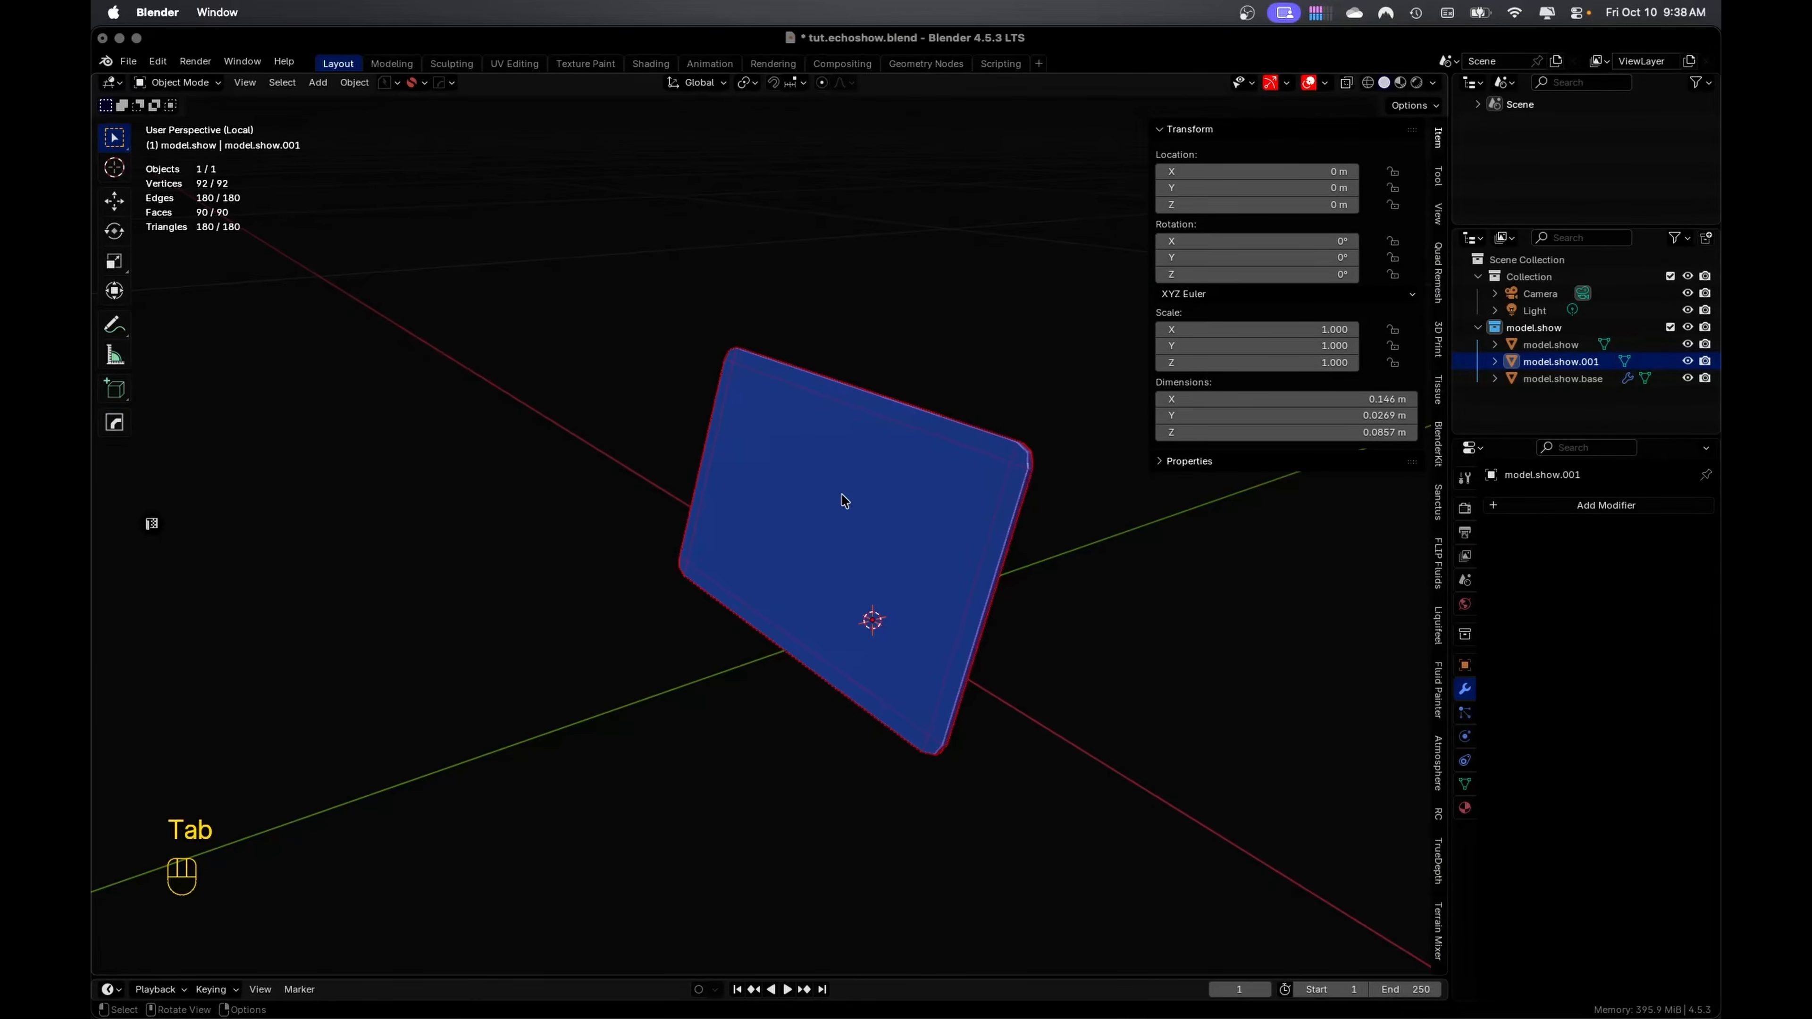
{"action": "scroll", "coordinate": [844, 500], "scroll_direction": "up", "scroll_amount": 2}
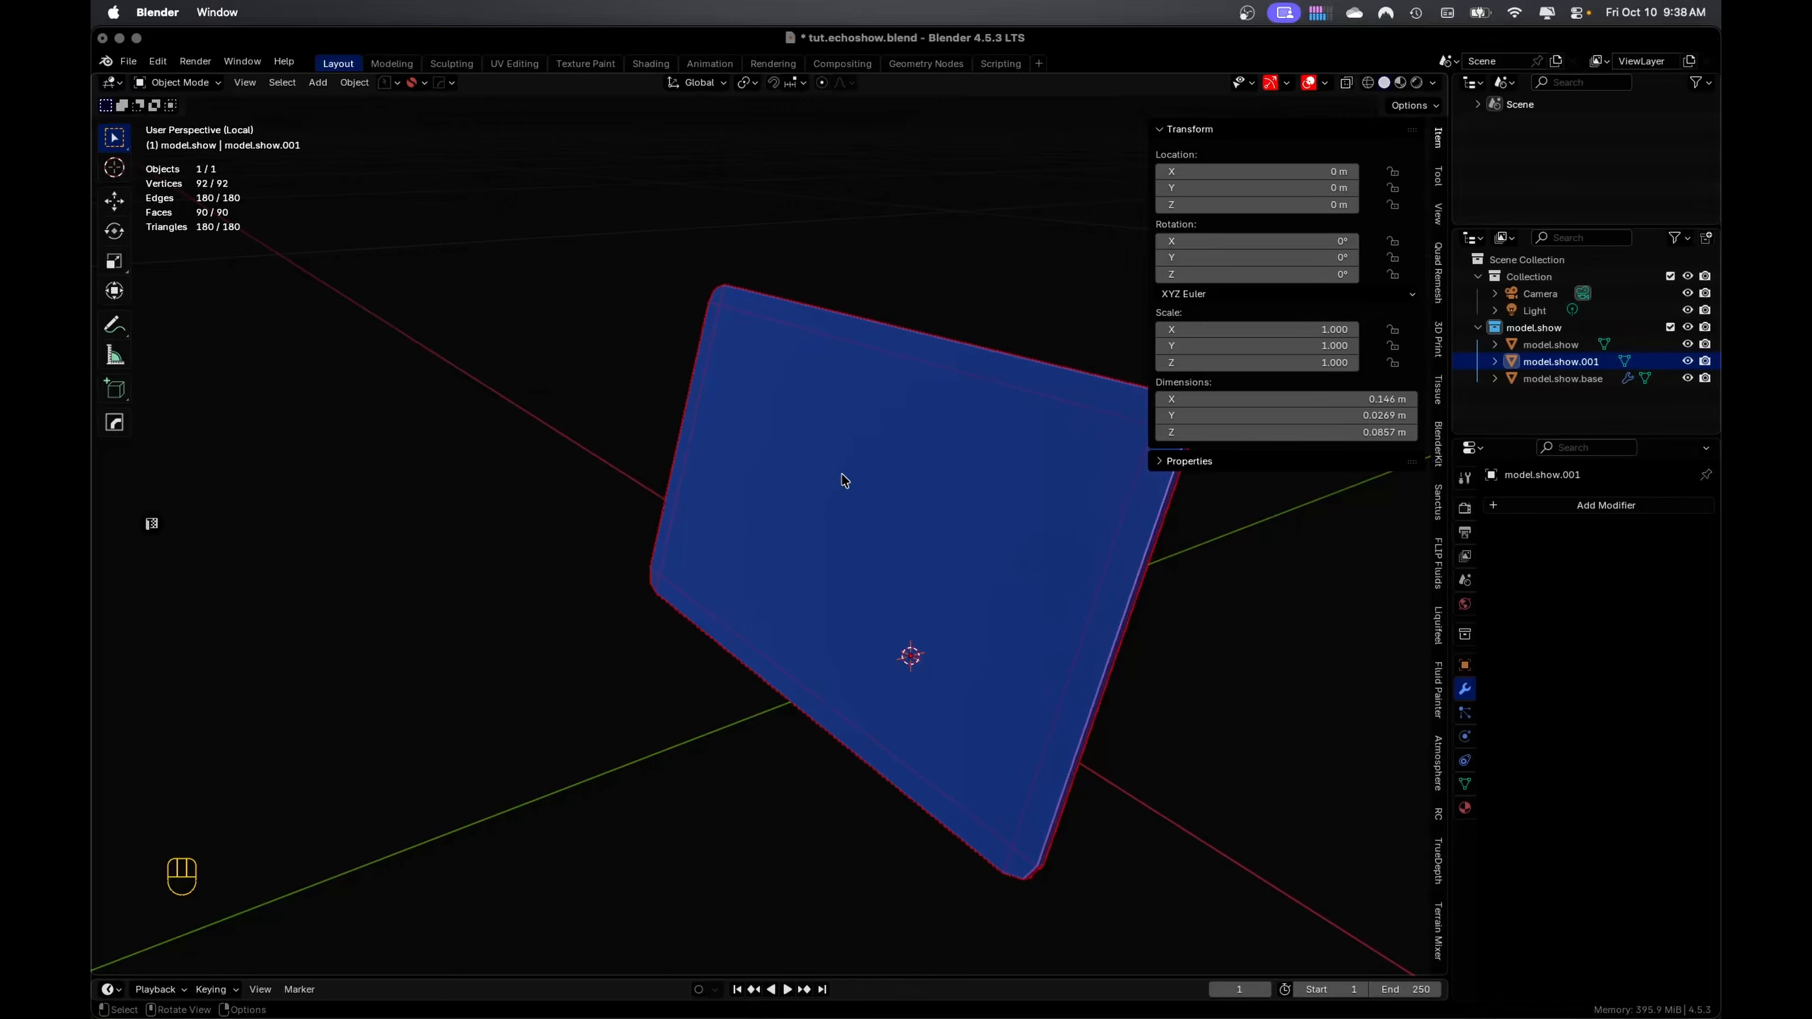
{"action": "key", "text": "Tab"}
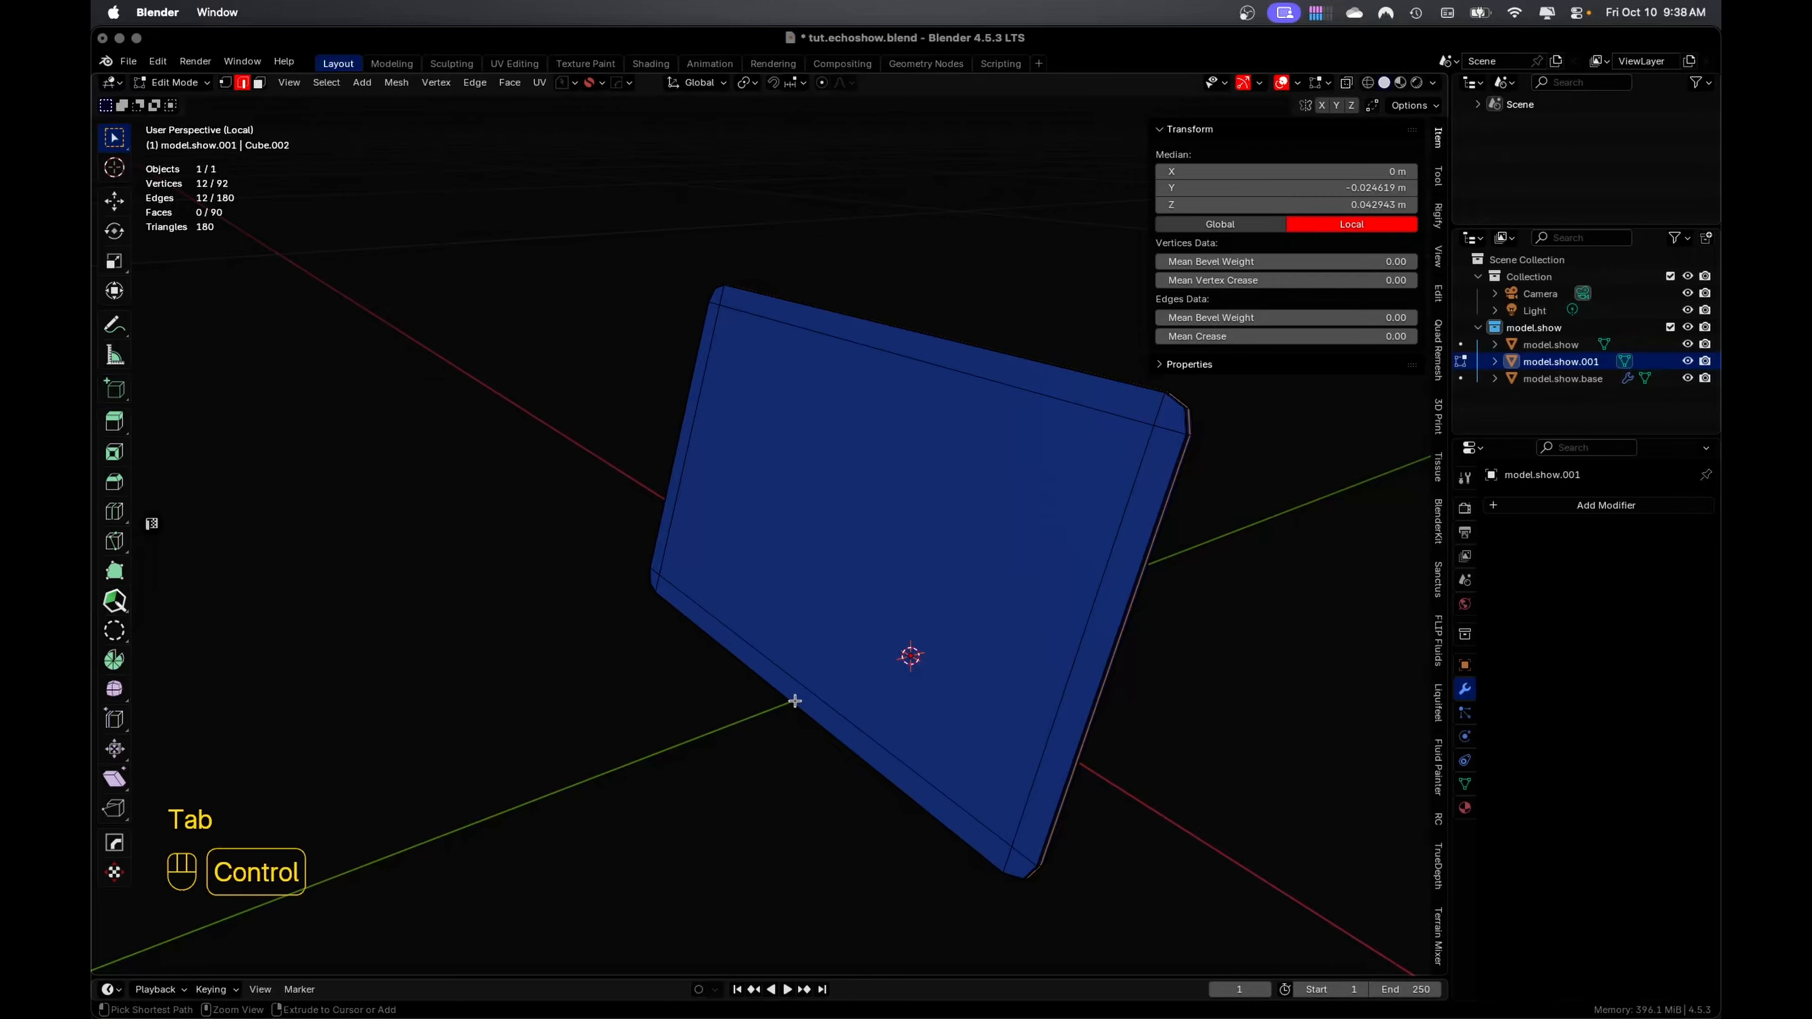
Add eight evenly spaced loop cuts running from top to bottom across the width of the screen panel
{"action": "key", "text": "ctrl+r"}
{"action": "scroll", "coordinate": [795, 701], "scroll_direction": "up", "scroll_amount": 2}
{"action": "scroll", "coordinate": [795, 701], "scroll_direction": "up", "scroll_amount": 2}
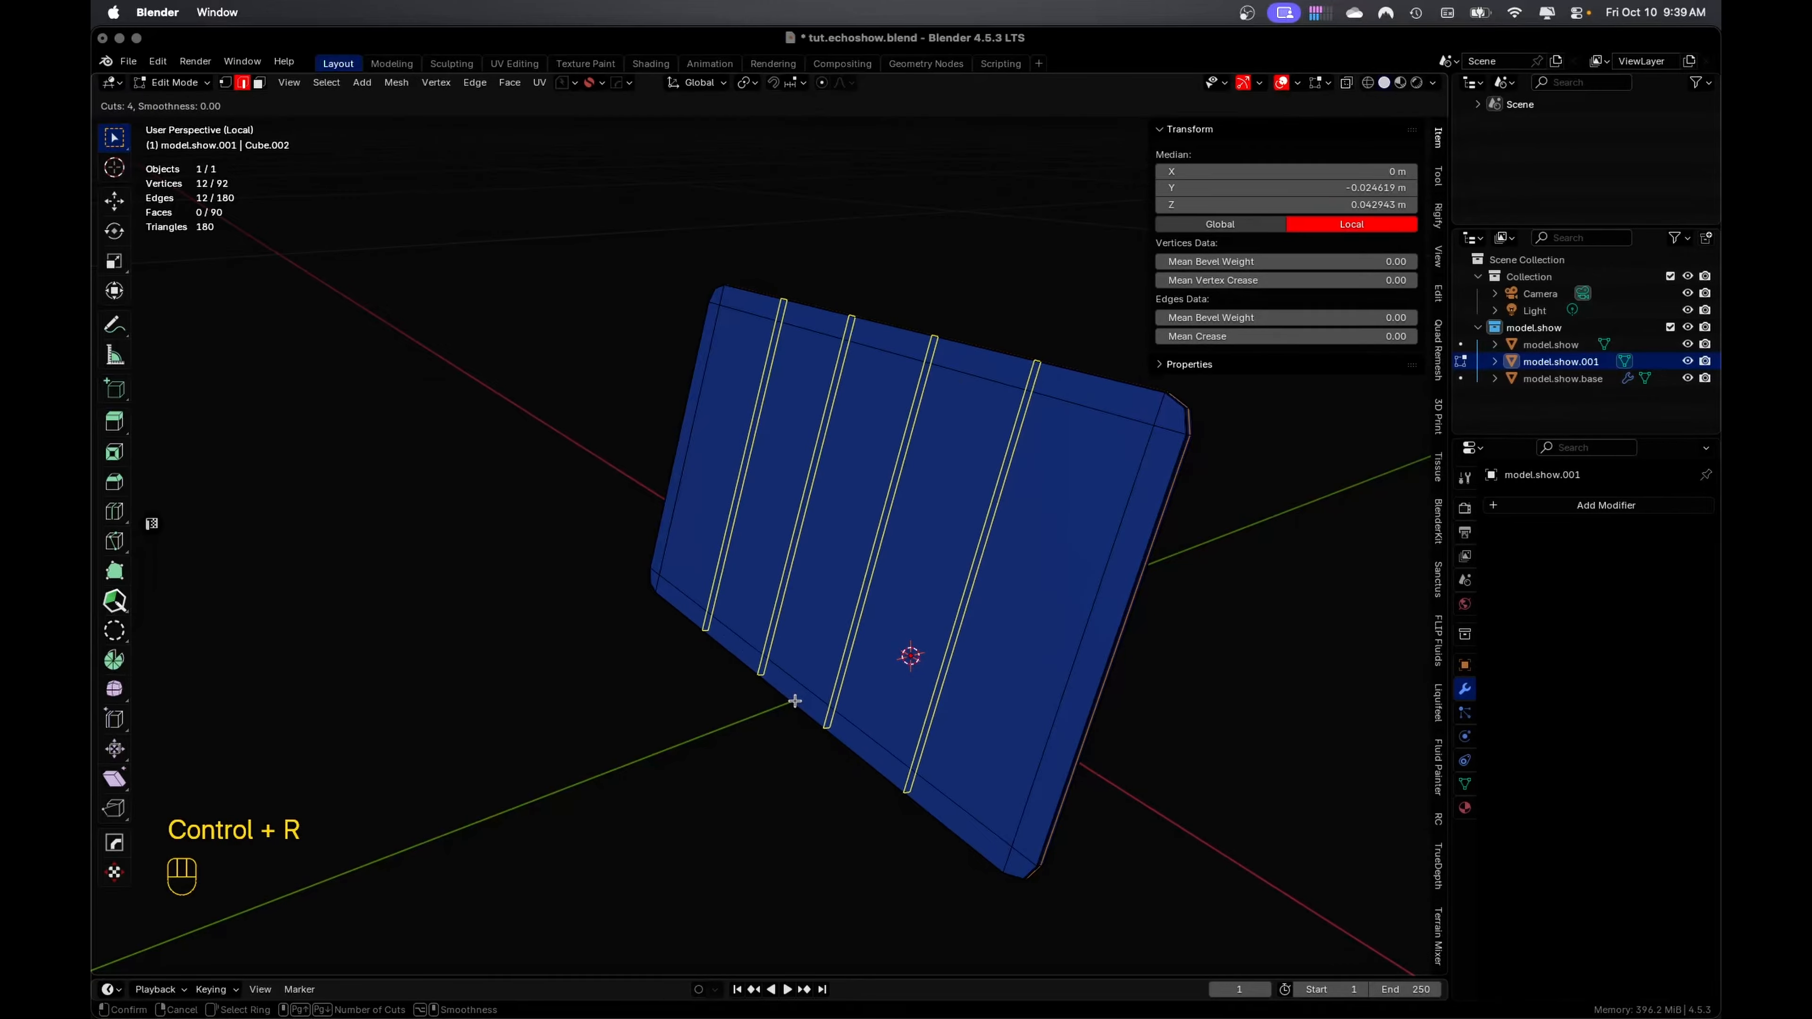
{"action": "scroll", "coordinate": [795, 700], "scroll_direction": "up", "scroll_amount": 1}
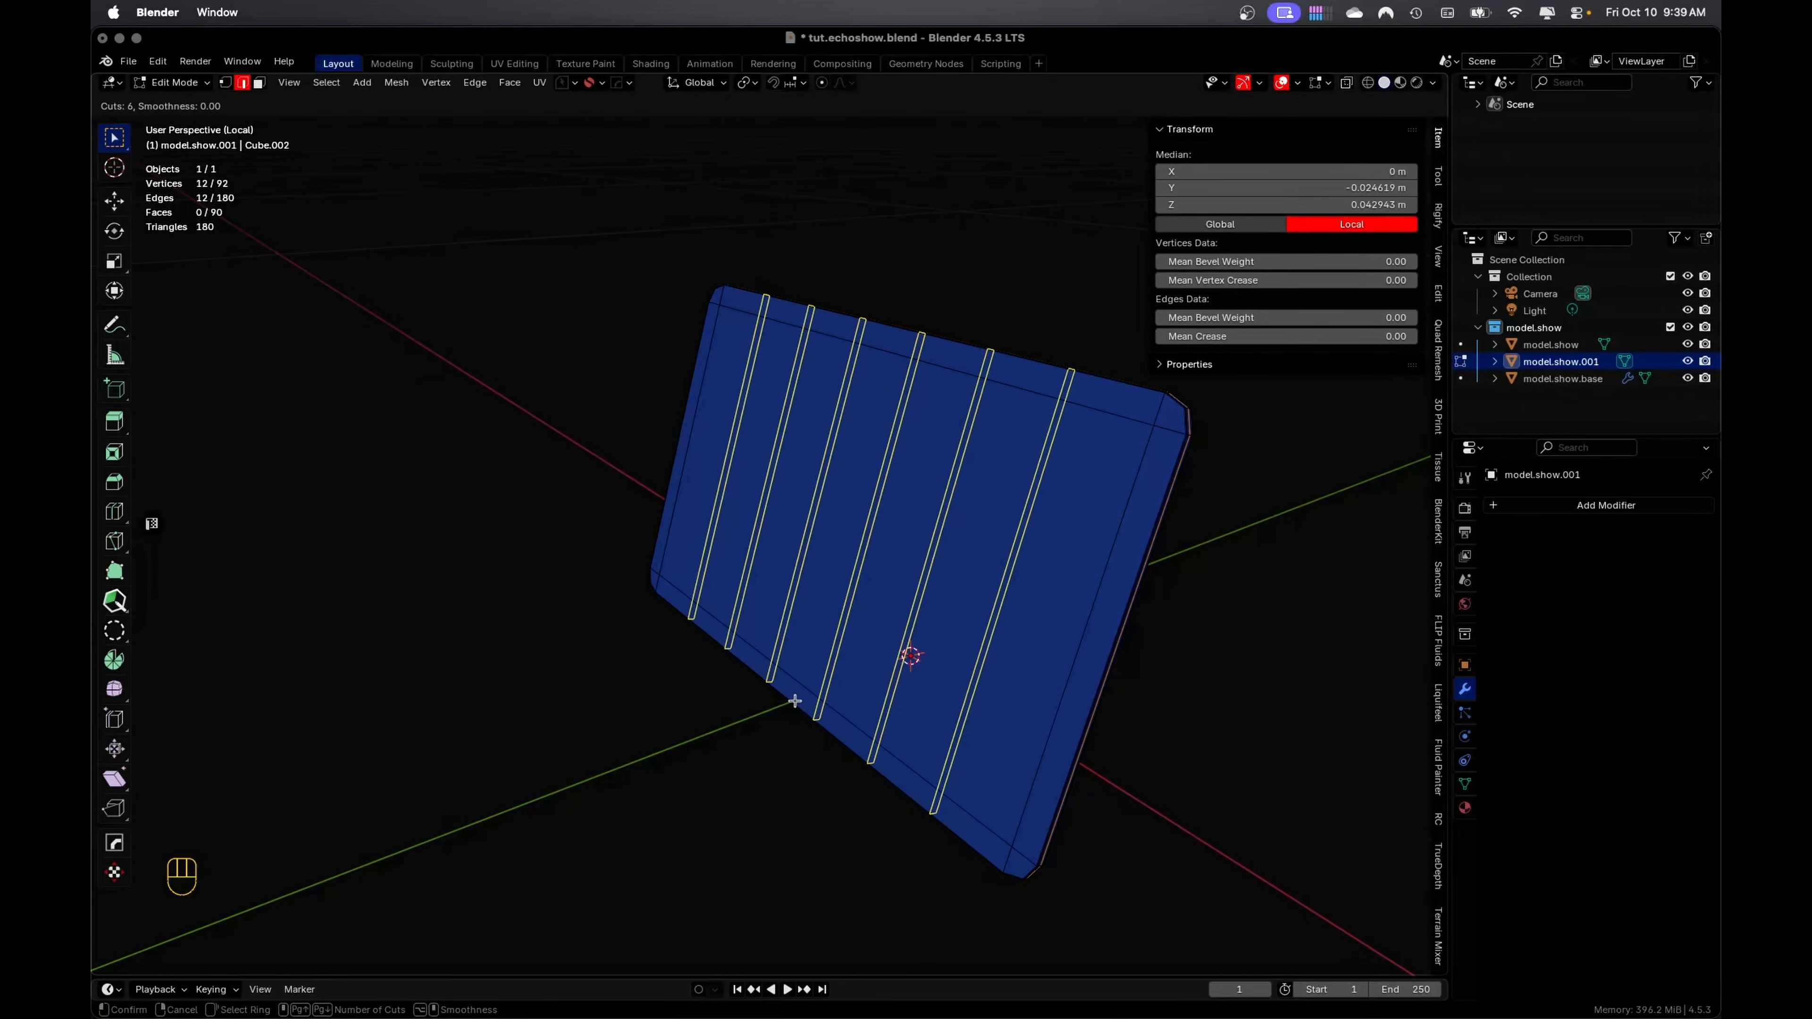
{"action": "scroll", "coordinate": [795, 701], "scroll_direction": "up", "scroll_amount": 2}
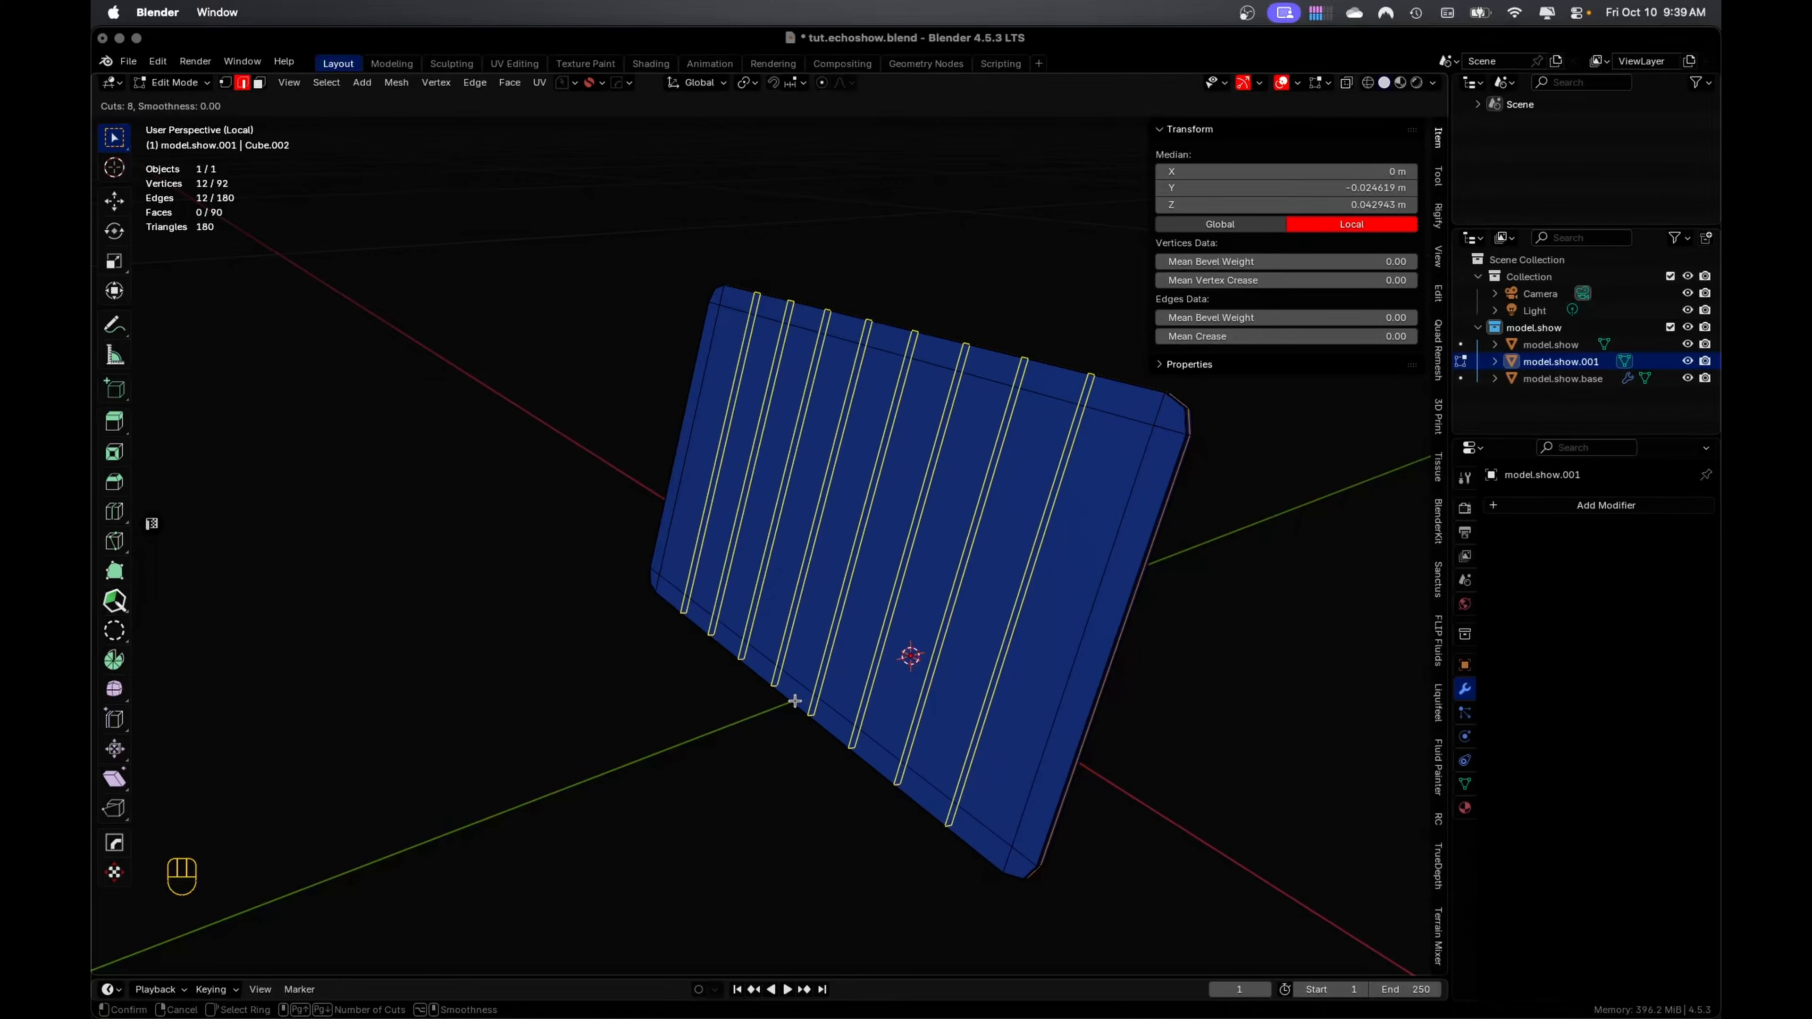
{"action": "left_click", "coordinate": [795, 701]}
{"action": "right_click", "coordinate": [795, 701]}
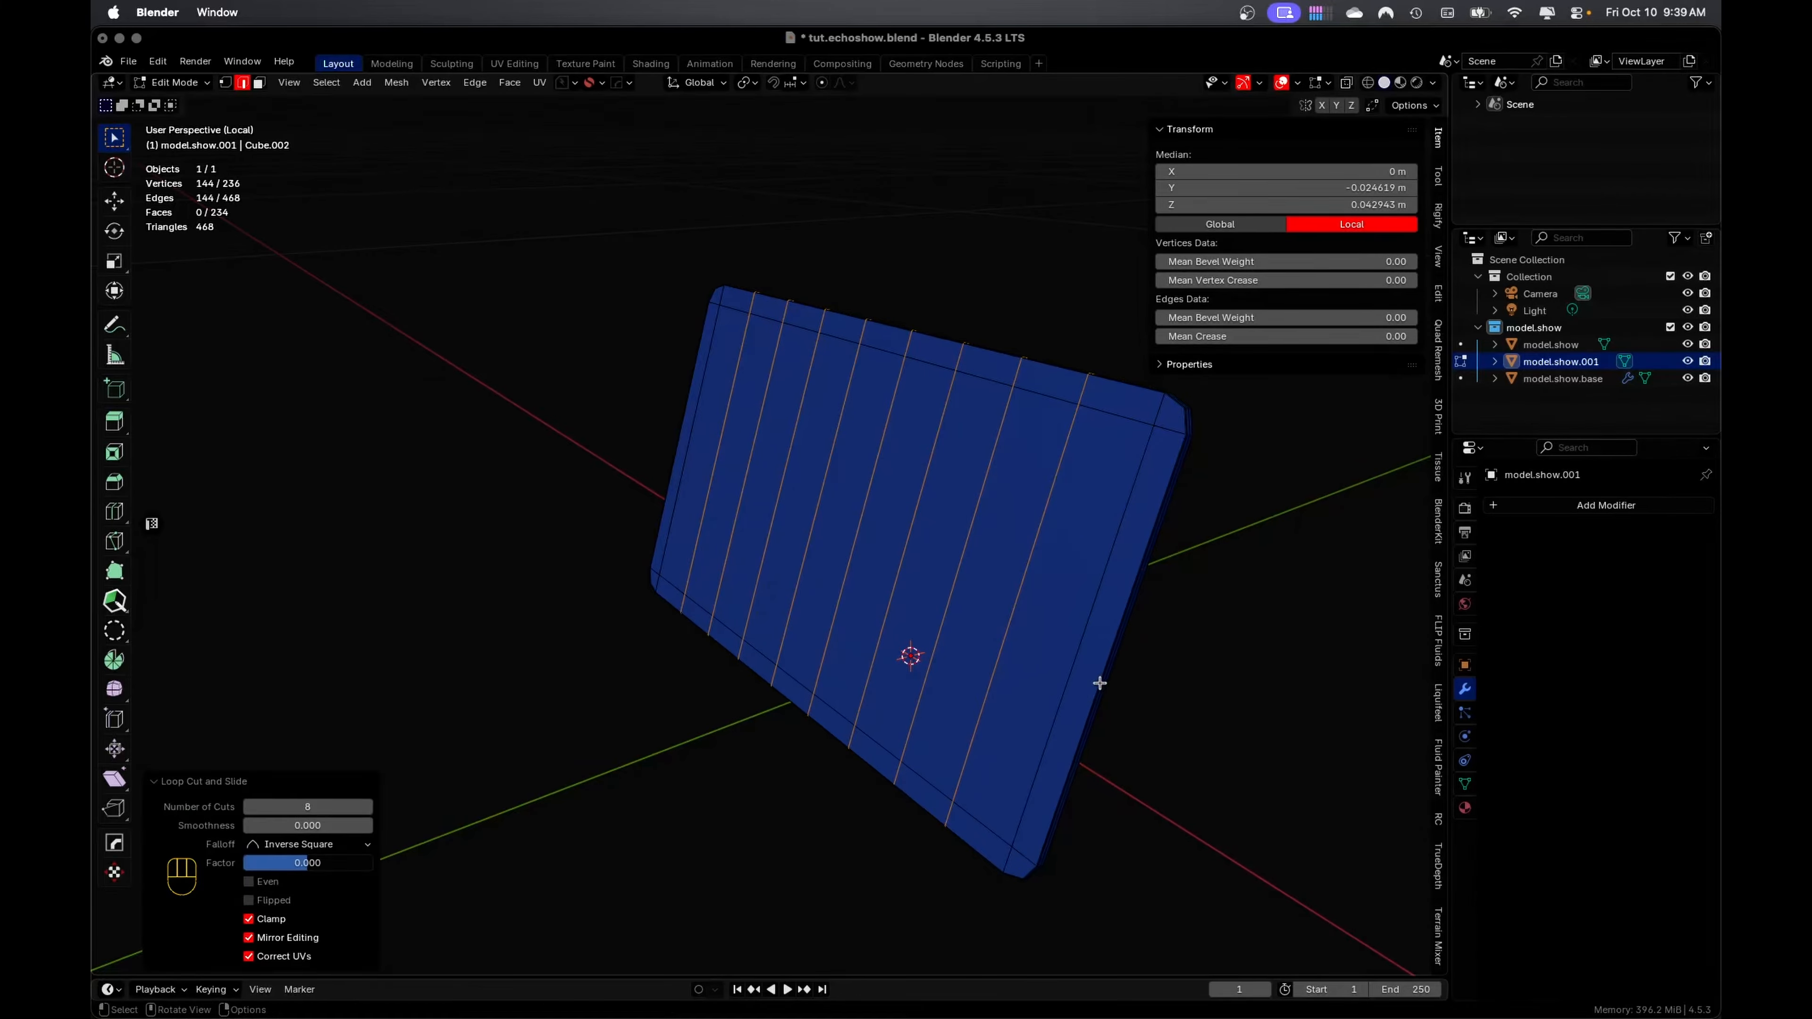
Add four evenly spaced lengthwise loop cuts across the panel's height and return to Object Mode
{"action": "key", "text": "ctrl+r"}
{"action": "scroll", "coordinate": [1100, 684], "scroll_direction": "up", "scroll_amount": 1}
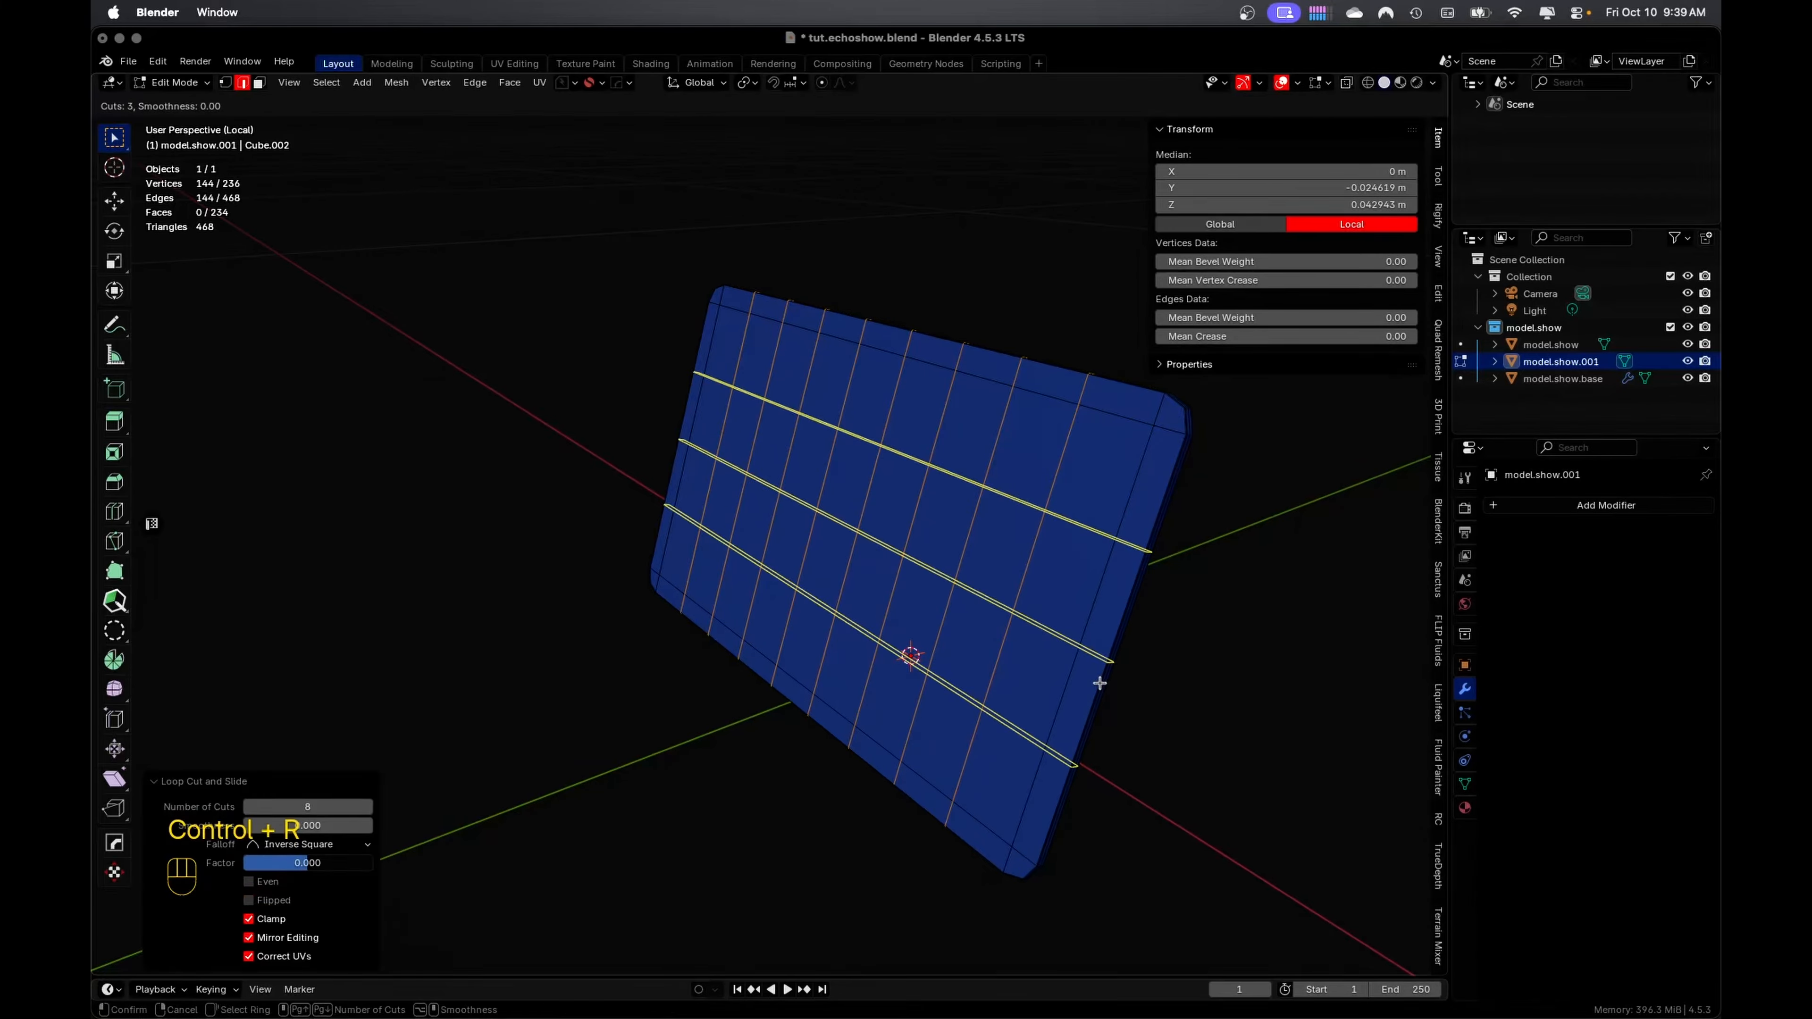
{"action": "scroll", "coordinate": [1100, 684], "scroll_direction": "up", "scroll_amount": 1}
{"action": "left_click", "coordinate": [1100, 683]}
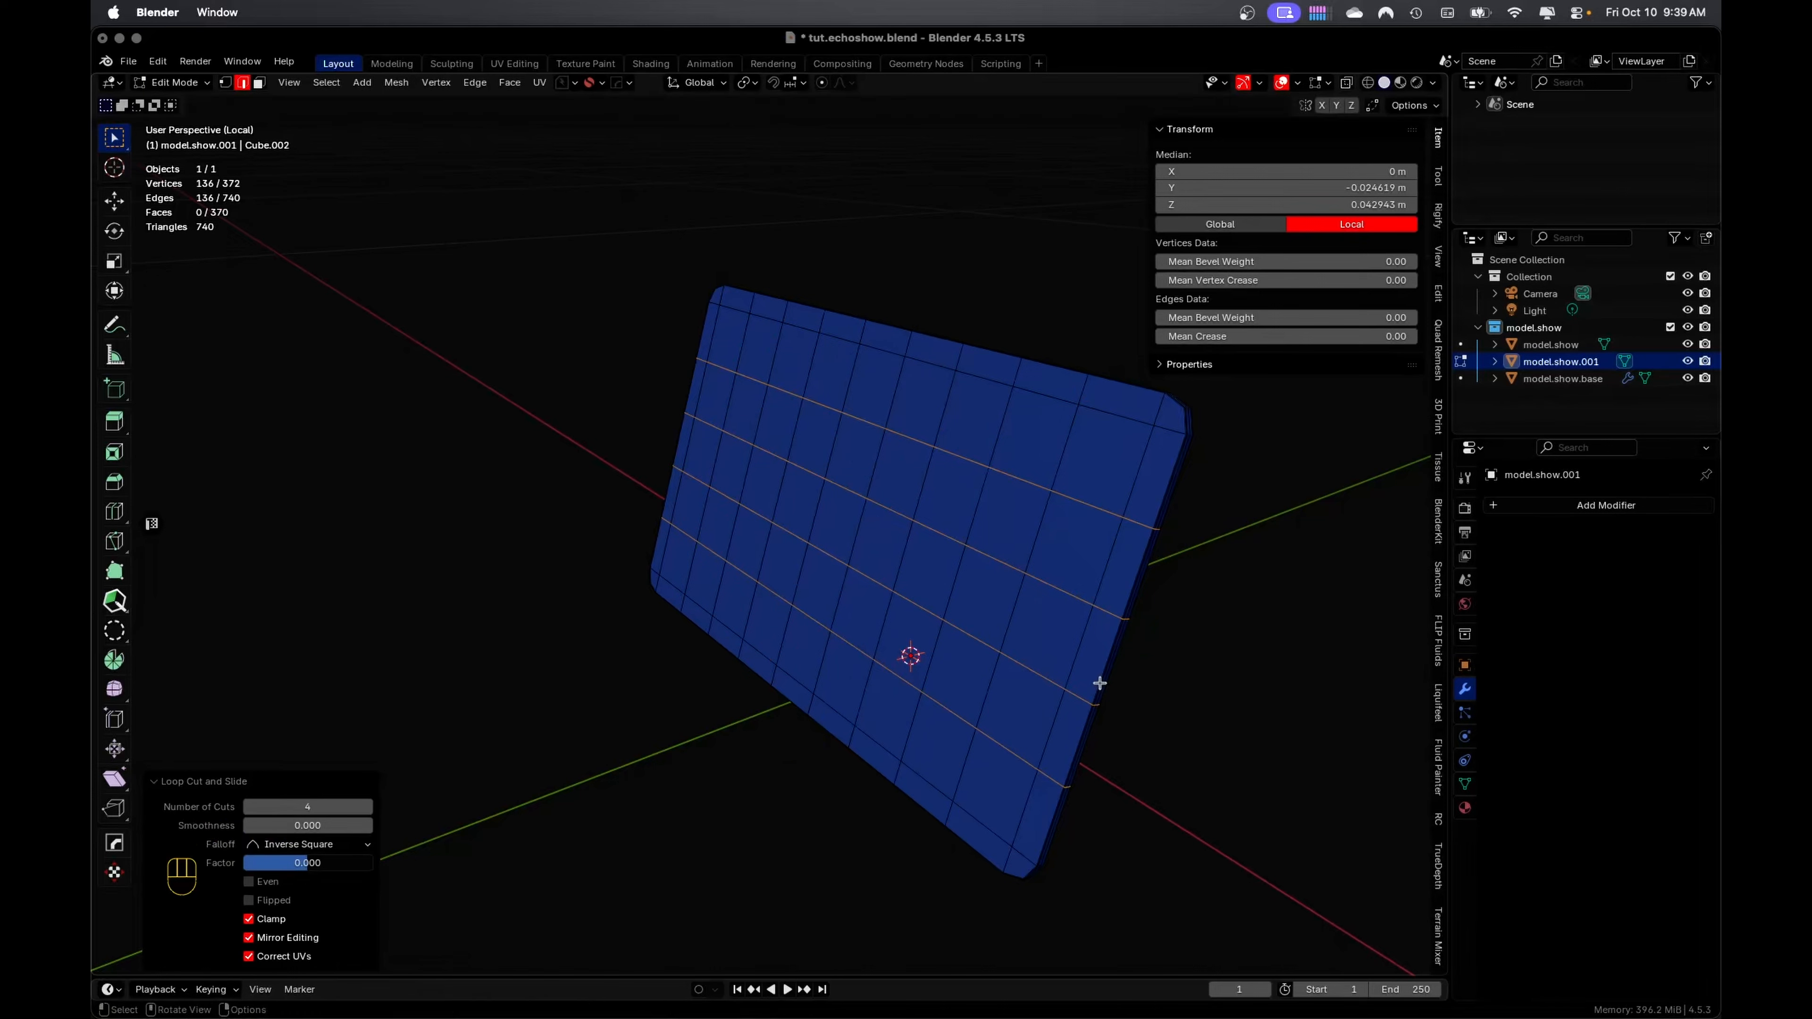
{"action": "key", "text": "Tab"}
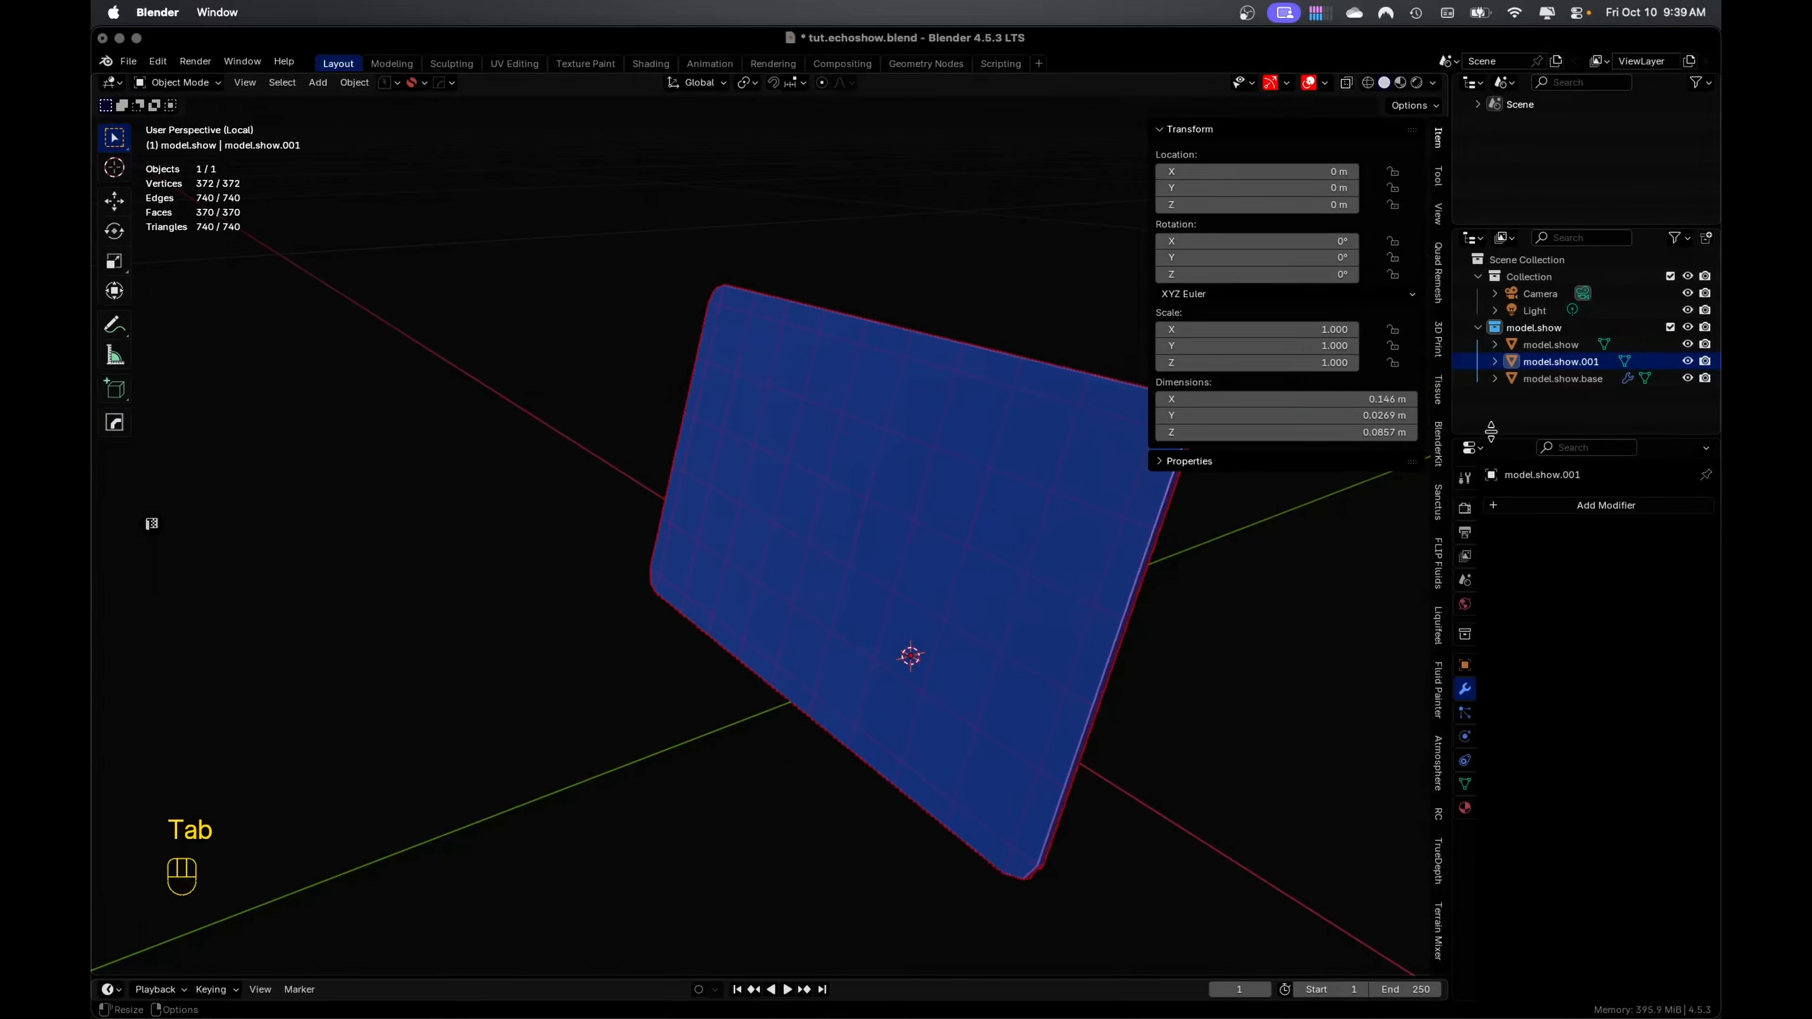
Rename the panel object as model.show.screen and save the file
{"action": "double_click", "coordinate": [1568, 362]}
{"action": "left_click", "coordinate": [1606, 362]}
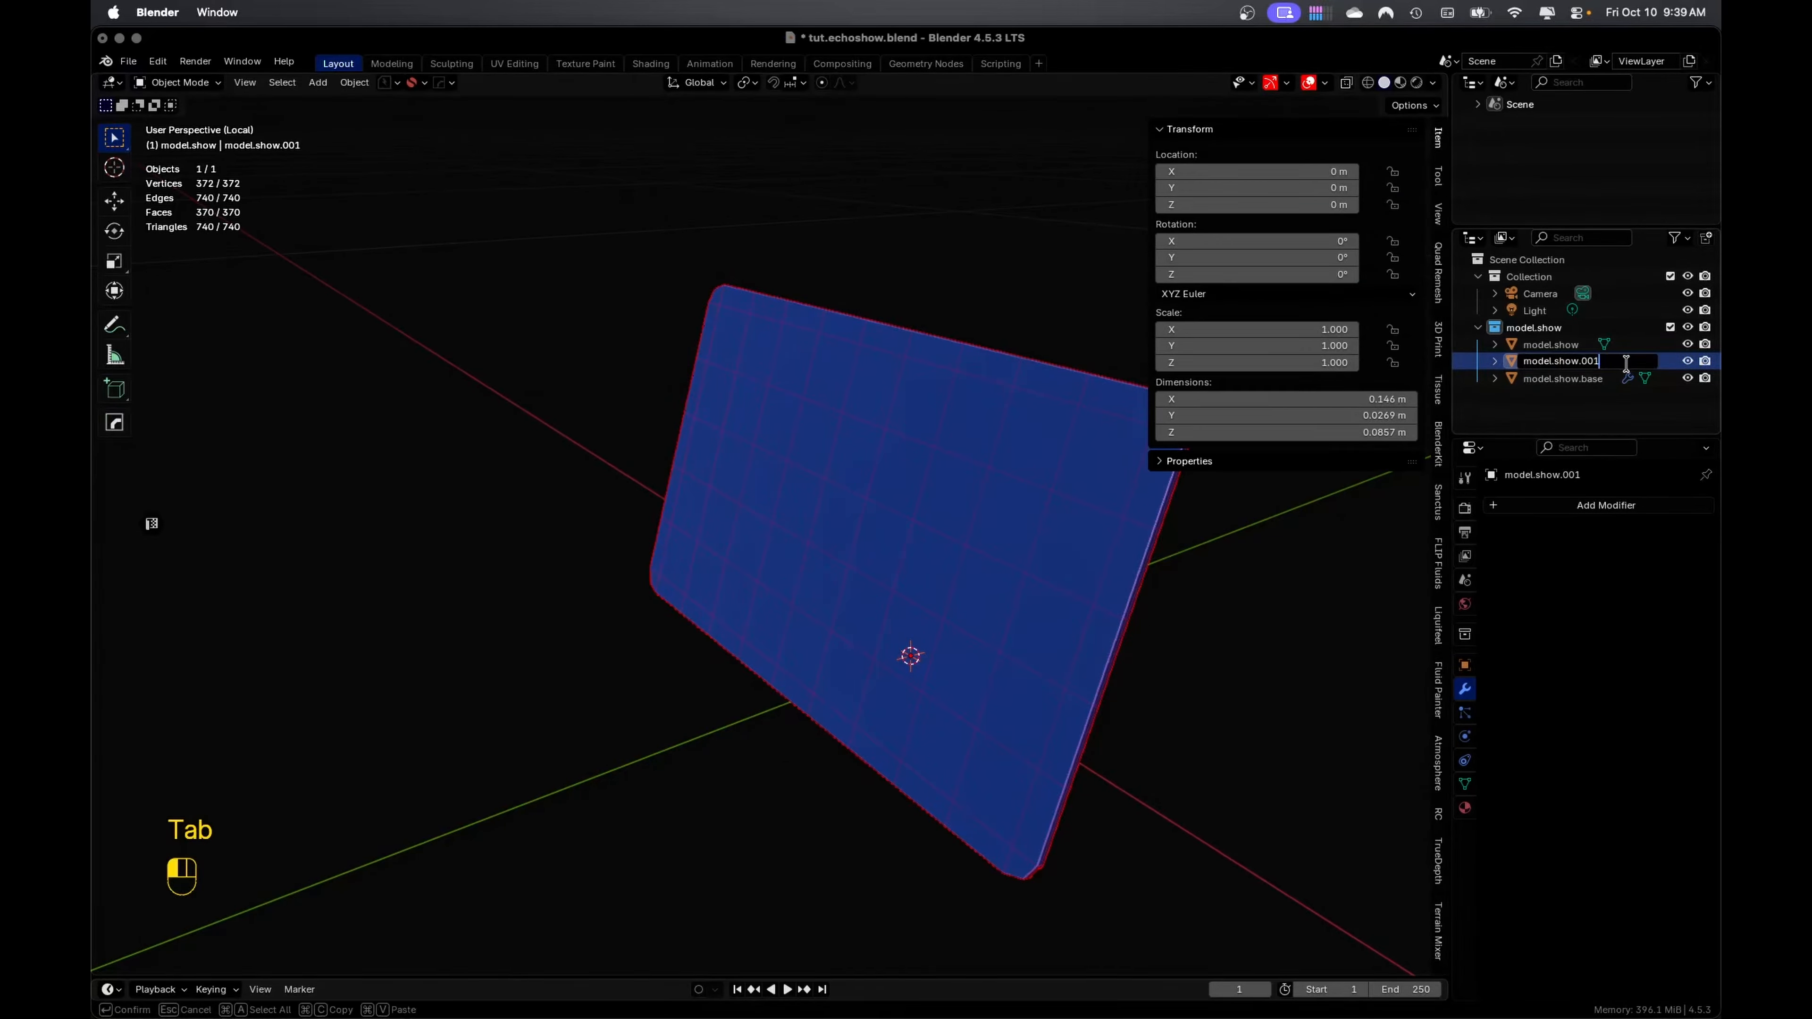
{"action": "key", "text": "BackSpace"}
{"action": "key", "text": "BackSpace"}
{"action": "key", "text": "BackSpace"}
{"action": "type", "text": "sc"}
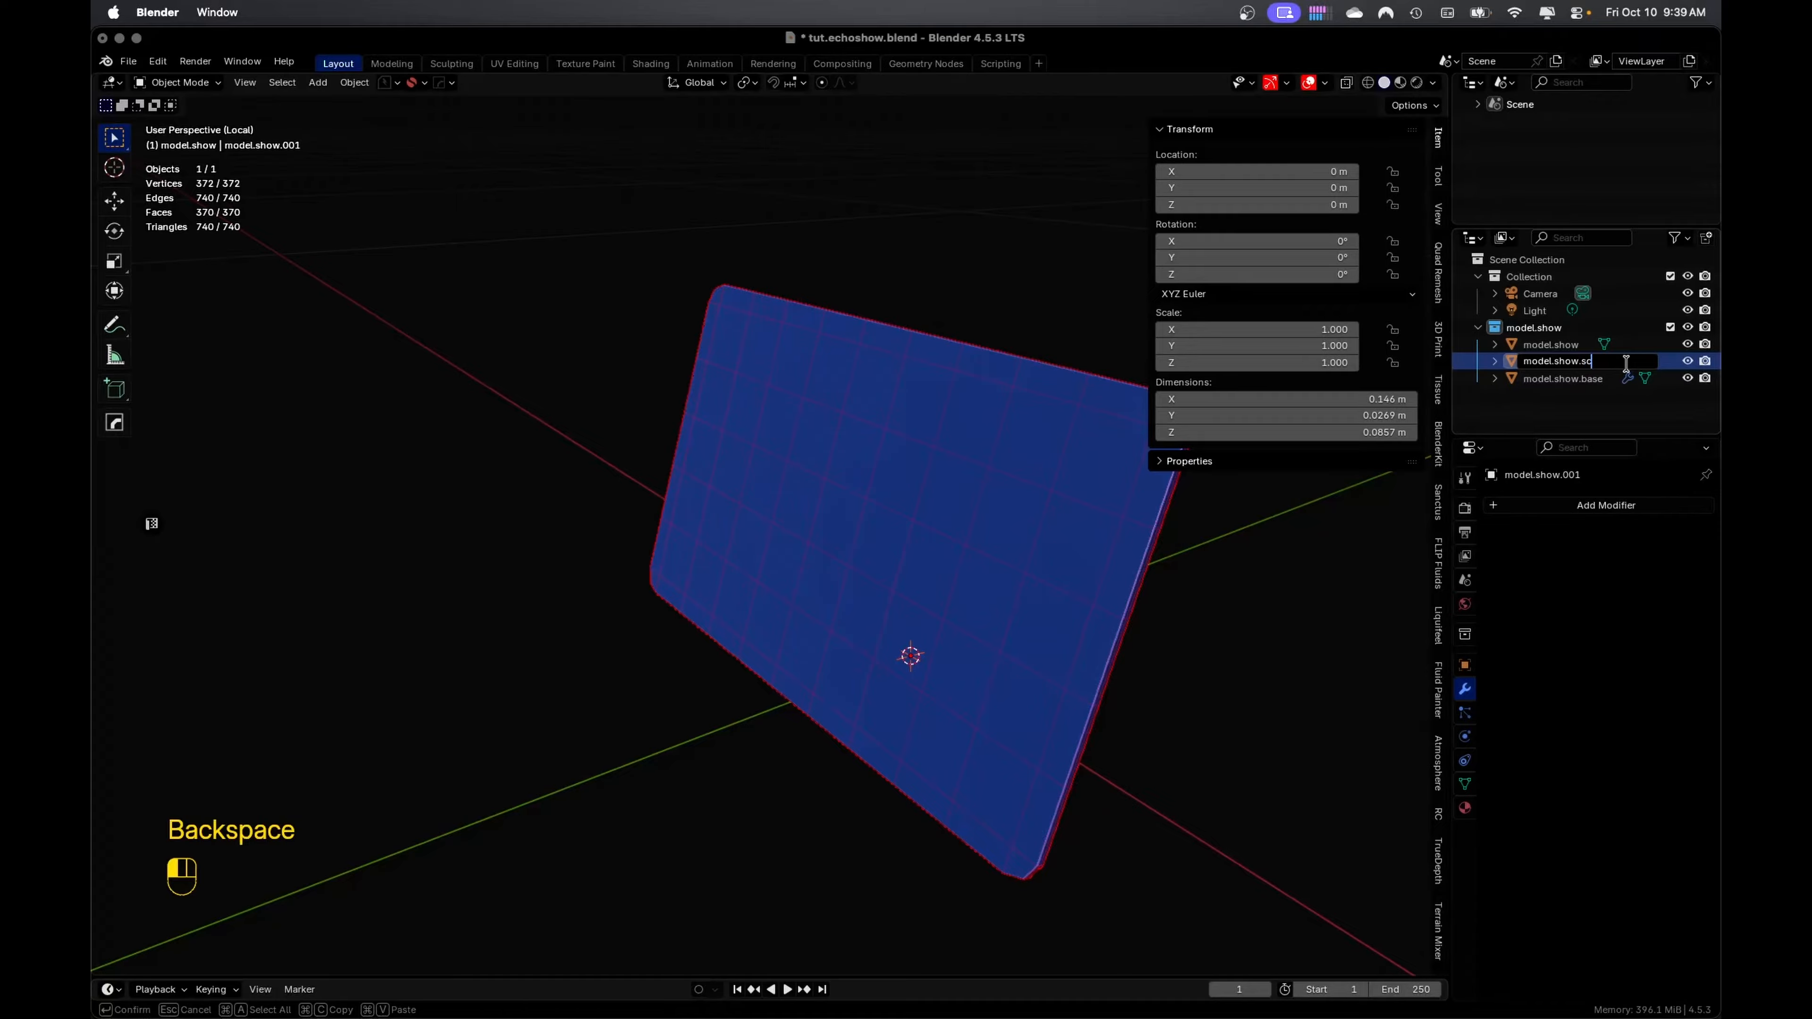
{"action": "type", "text": "reen"}
{"action": "key", "text": "Return"}
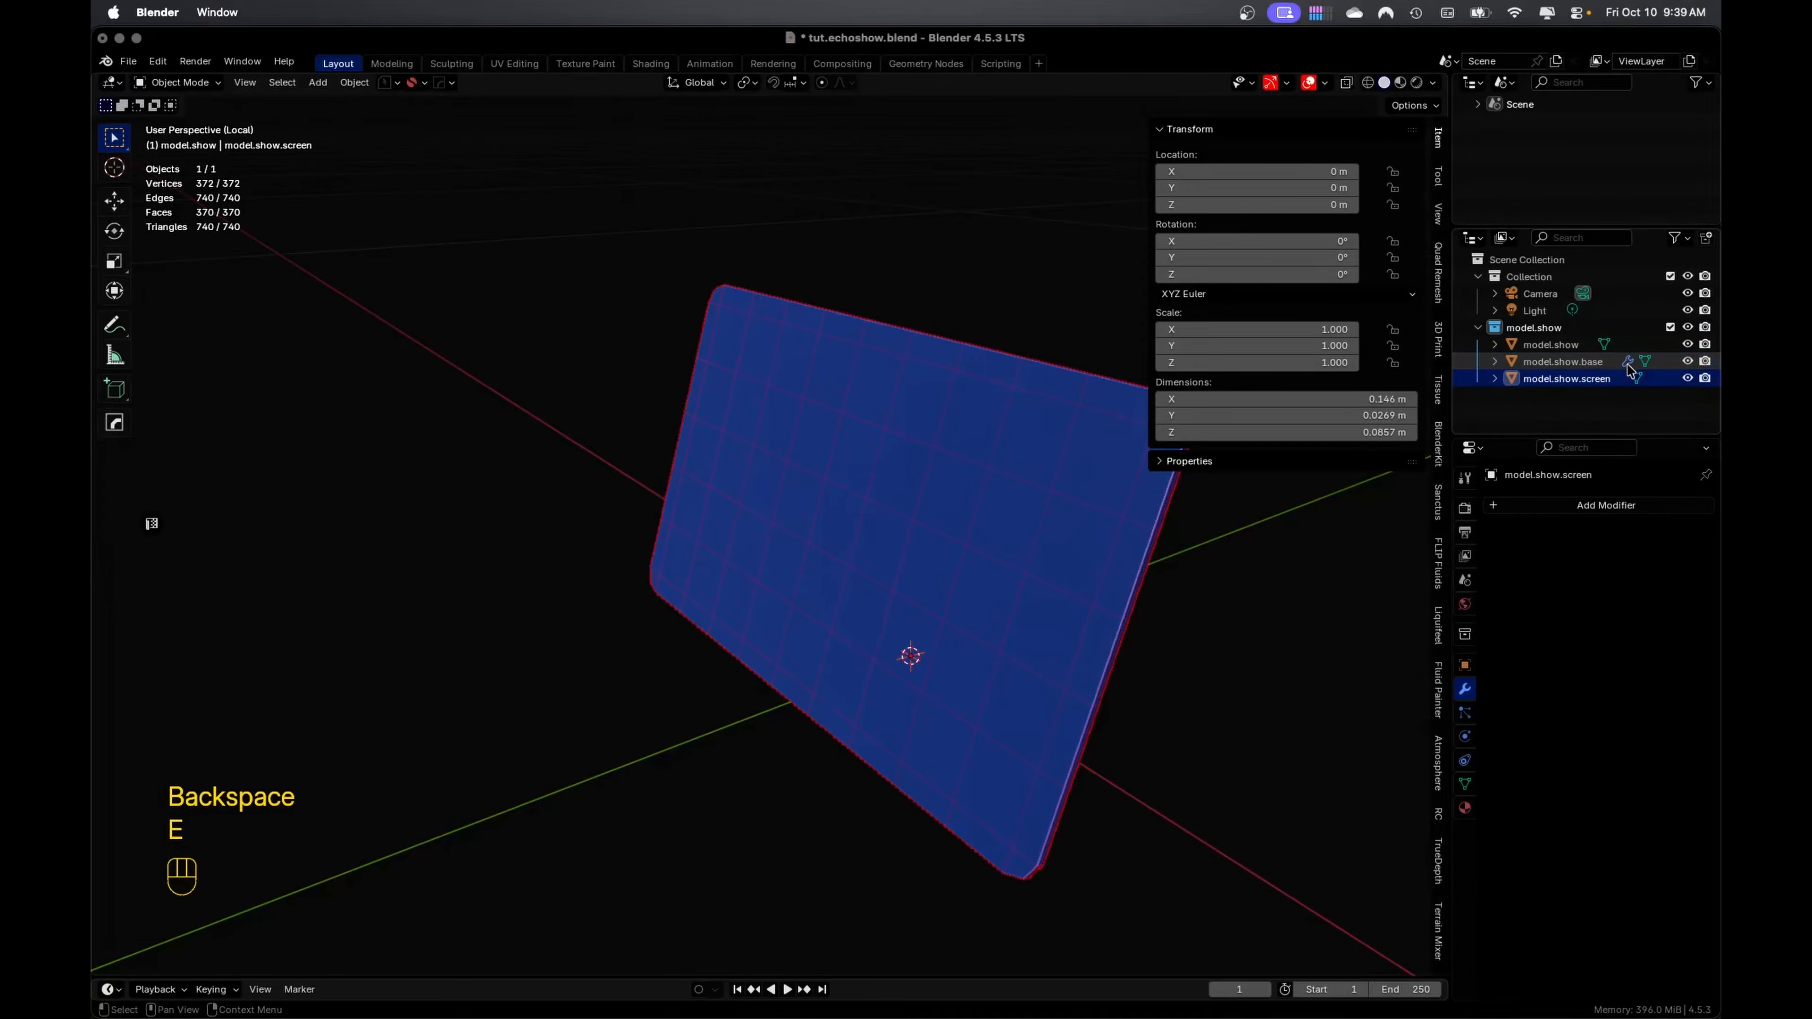
{"action": "key", "text": "super+s"}
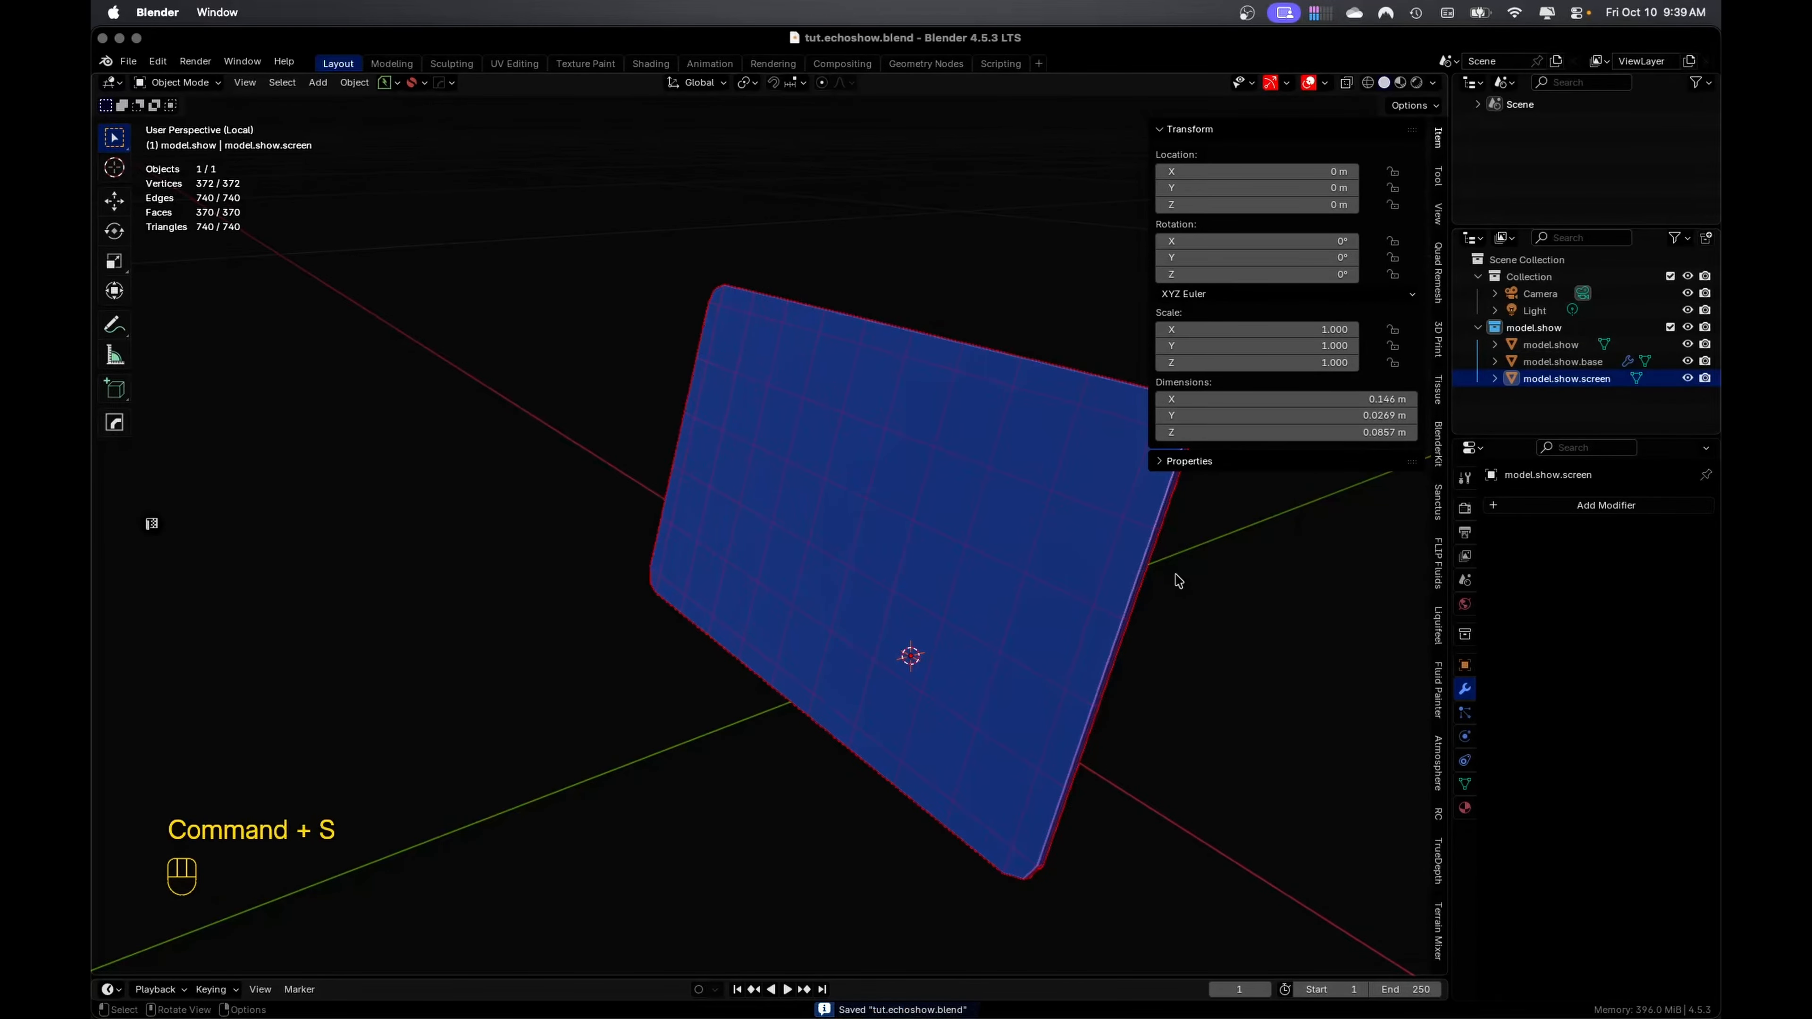
Leave the panel's isolated view and add a level 2 Subdivision Surface modifier to the screen panel
{"action": "scroll", "coordinate": [1173, 579], "scroll_direction": "down", "scroll_amount": 4}
{"action": "scroll", "coordinate": [1158, 569], "scroll_direction": "up", "scroll_amount": 2}
{"action": "key", "text": "KP_Divide"}
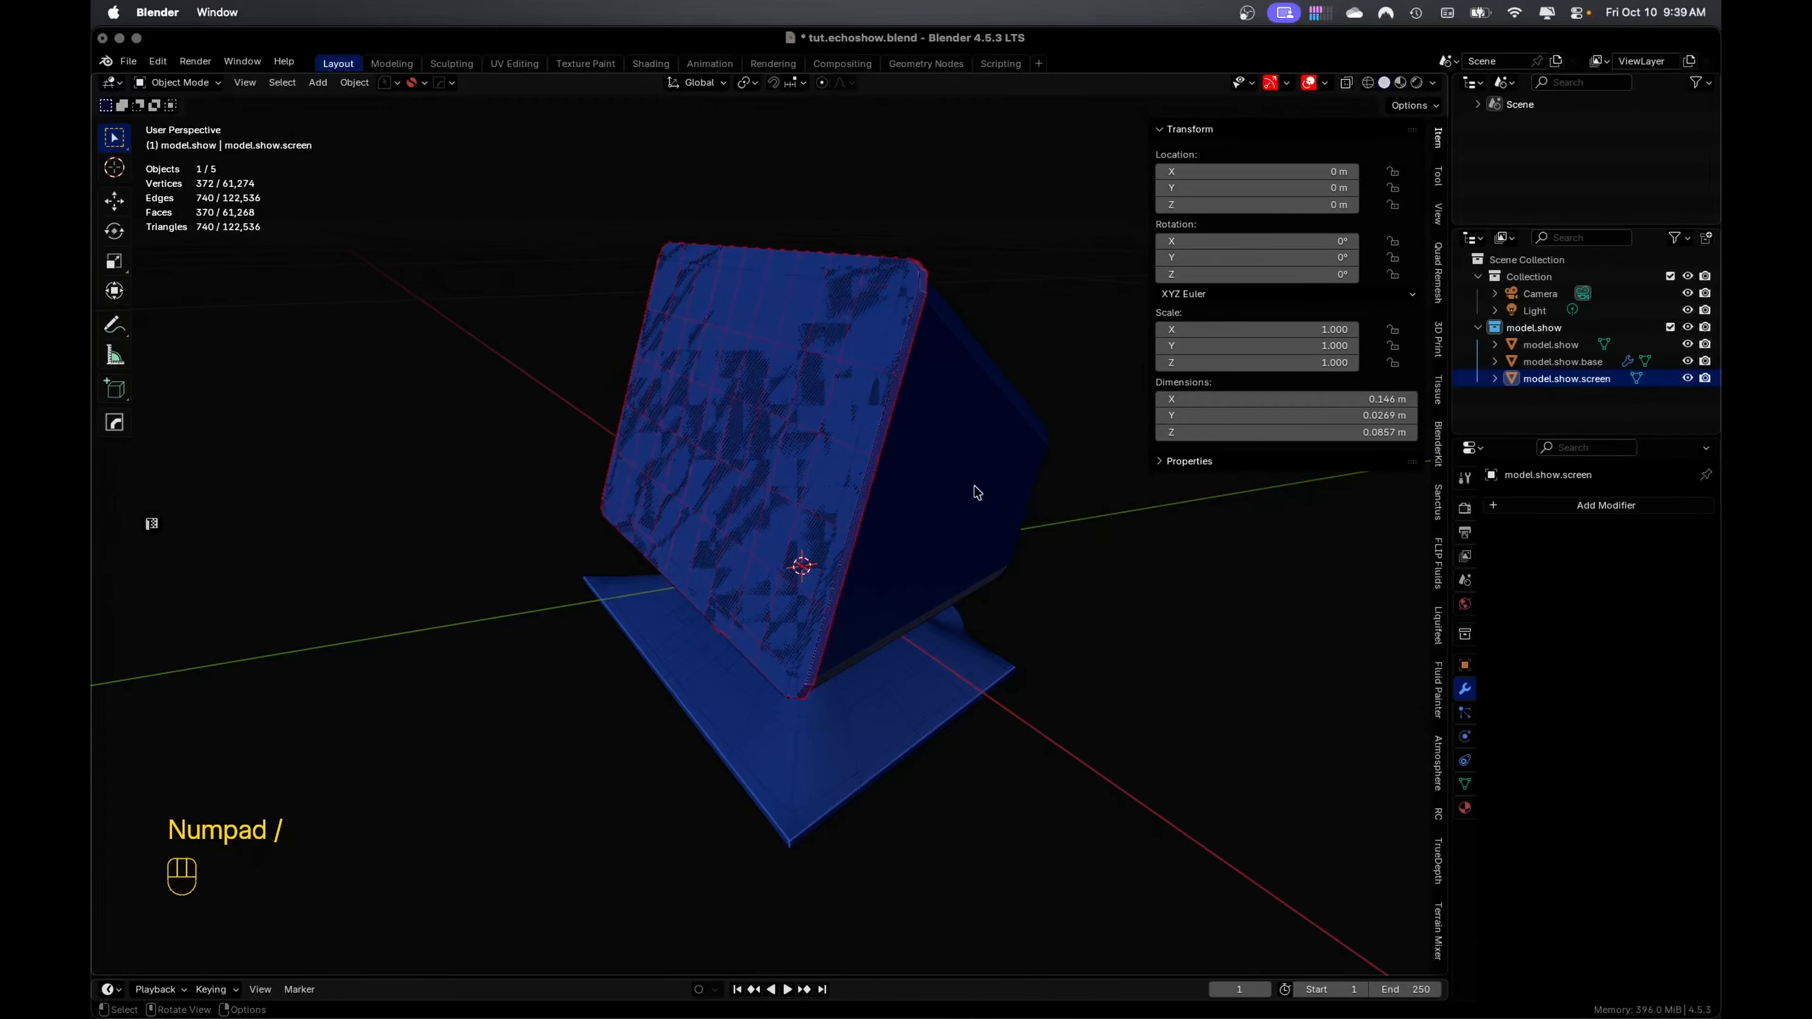
{"action": "key", "text": "KP_3"}
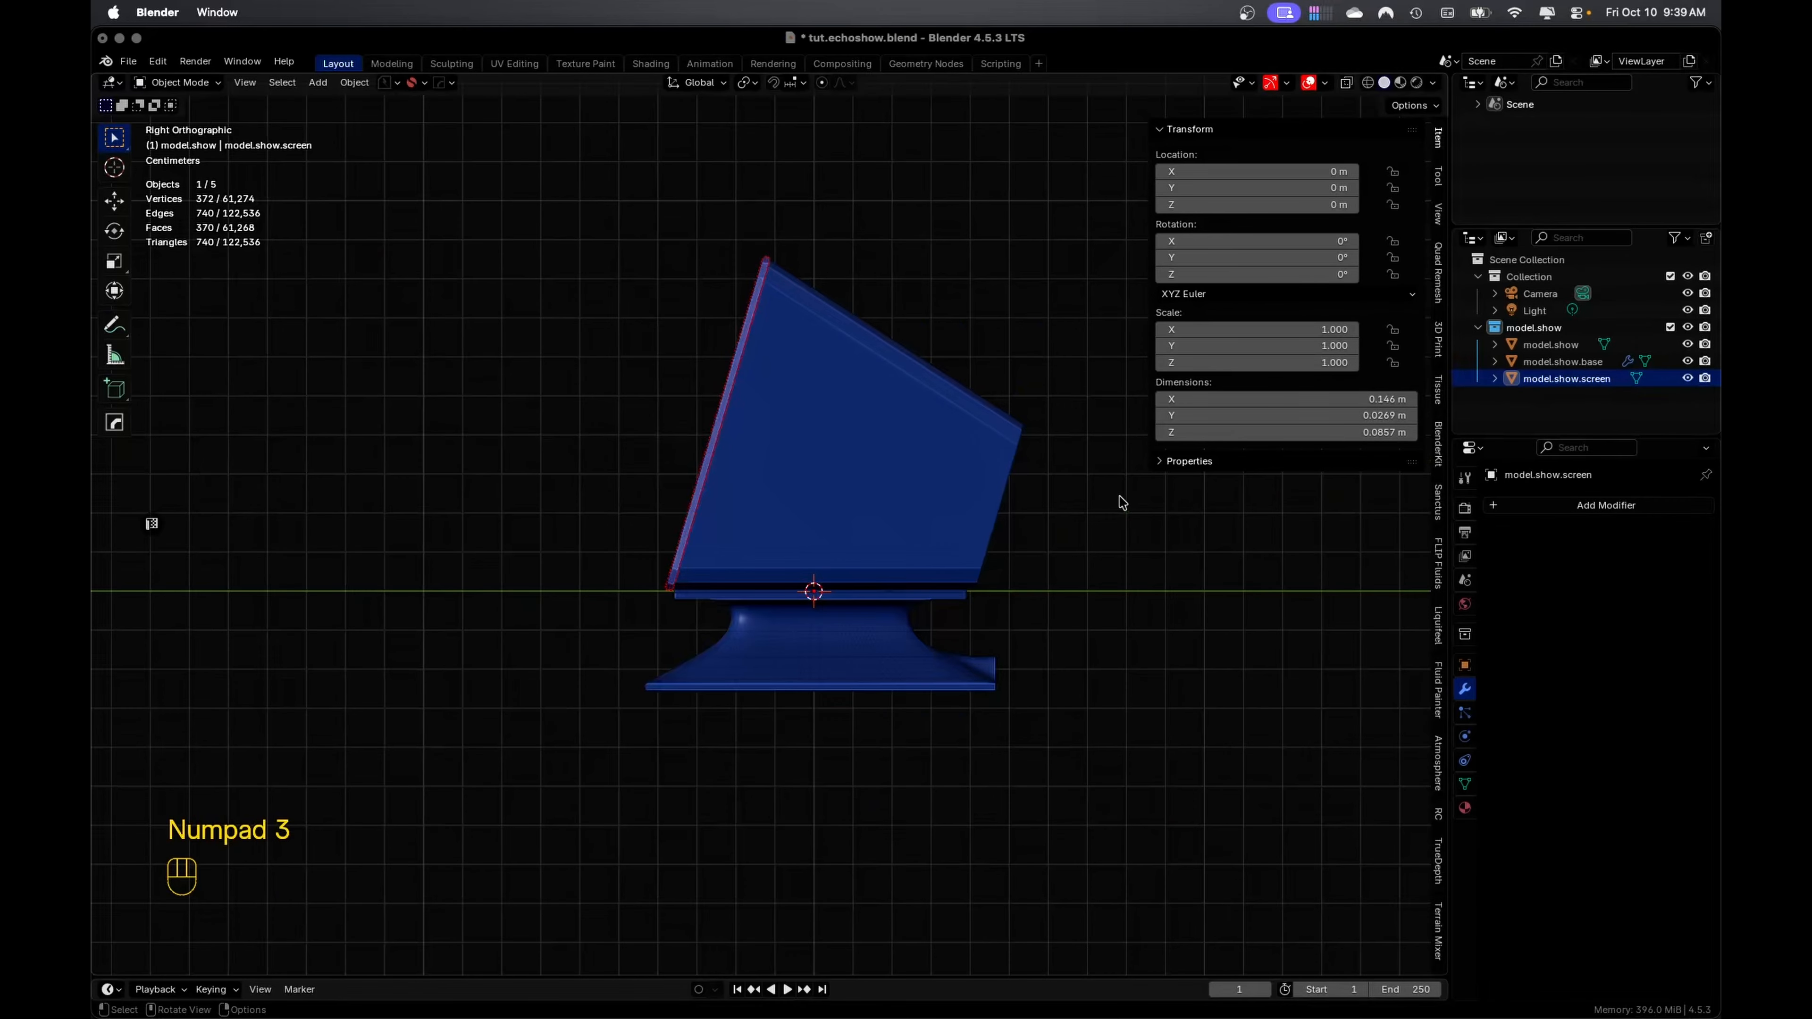
{"action": "key", "text": "ctrl+2"}
Edit the model.show body and add four evenly spaced horizontal loop cuts around its walls
{"action": "left_click", "coordinate": [927, 464]}
{"action": "key", "text": "Tab"}
{"action": "key", "text": "ctrl+r"}
{"action": "scroll", "coordinate": [856, 736], "scroll_direction": "up", "scroll_amount": 3}
{"action": "double_click", "coordinate": [856, 735]}
{"action": "key", "text": "ctrl+r"}
{"action": "scroll", "coordinate": [825, 758], "scroll_direction": "up", "scroll_amount": 5}
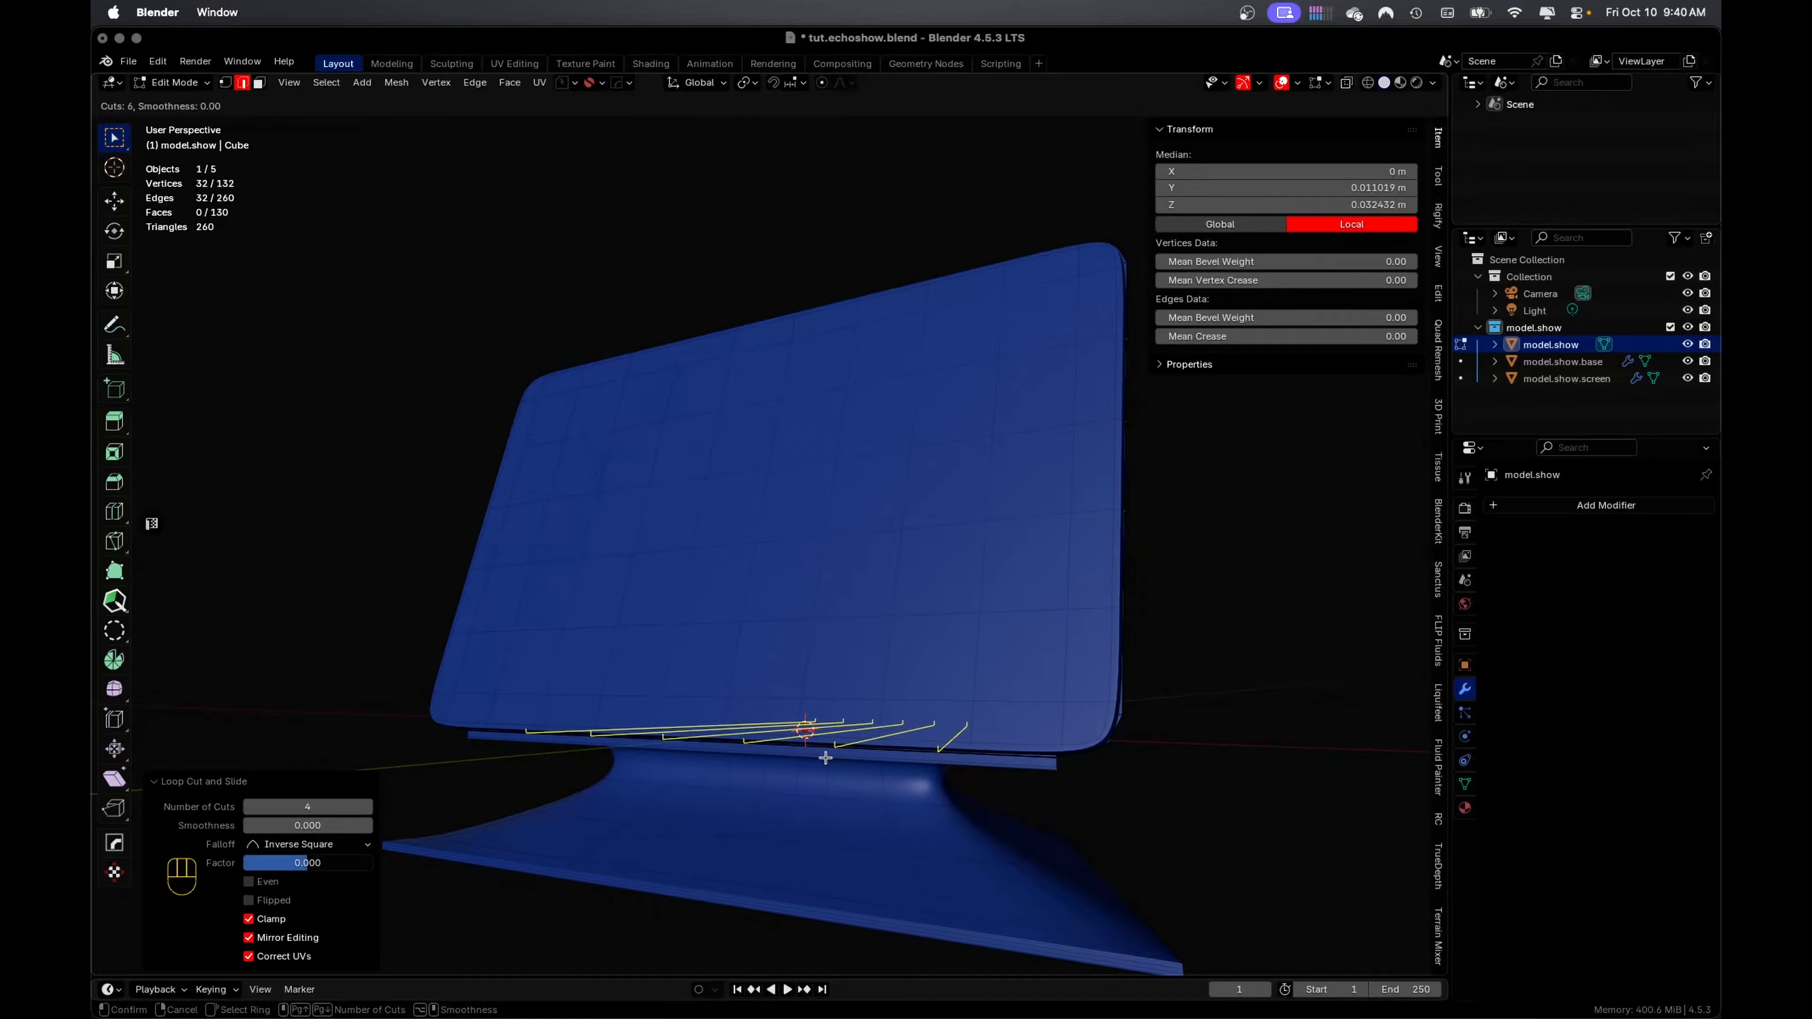
{"action": "scroll", "coordinate": [826, 758], "scroll_direction": "up", "scroll_amount": 2}
{"action": "key", "text": "Escape"}
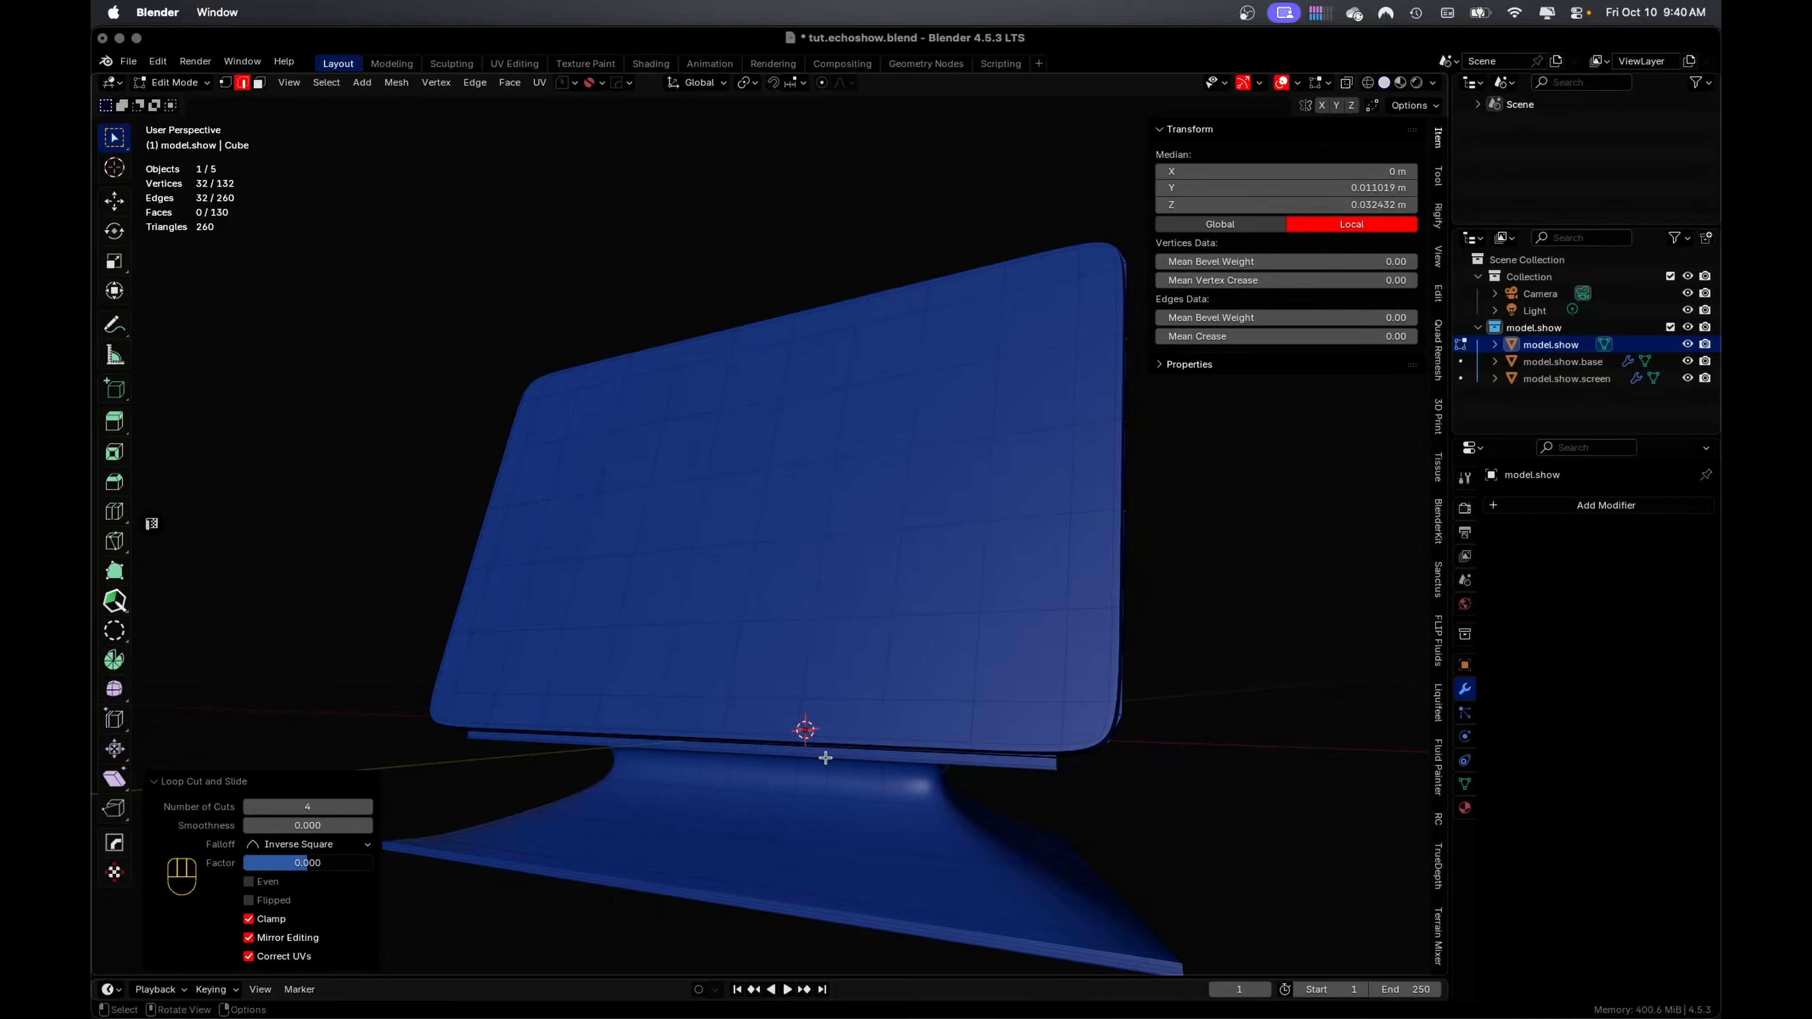
Isolate the body in vertex selection mode and add eight evenly spaced vertical loop cuts across its front, top and back
{"action": "key", "text": "1"}
{"action": "key", "text": "KP_Divide"}
{"action": "middle_click_drag", "start_coordinate": [725, 678], "coordinate": [775, 698]}
{"action": "key", "text": "ctrl+r"}
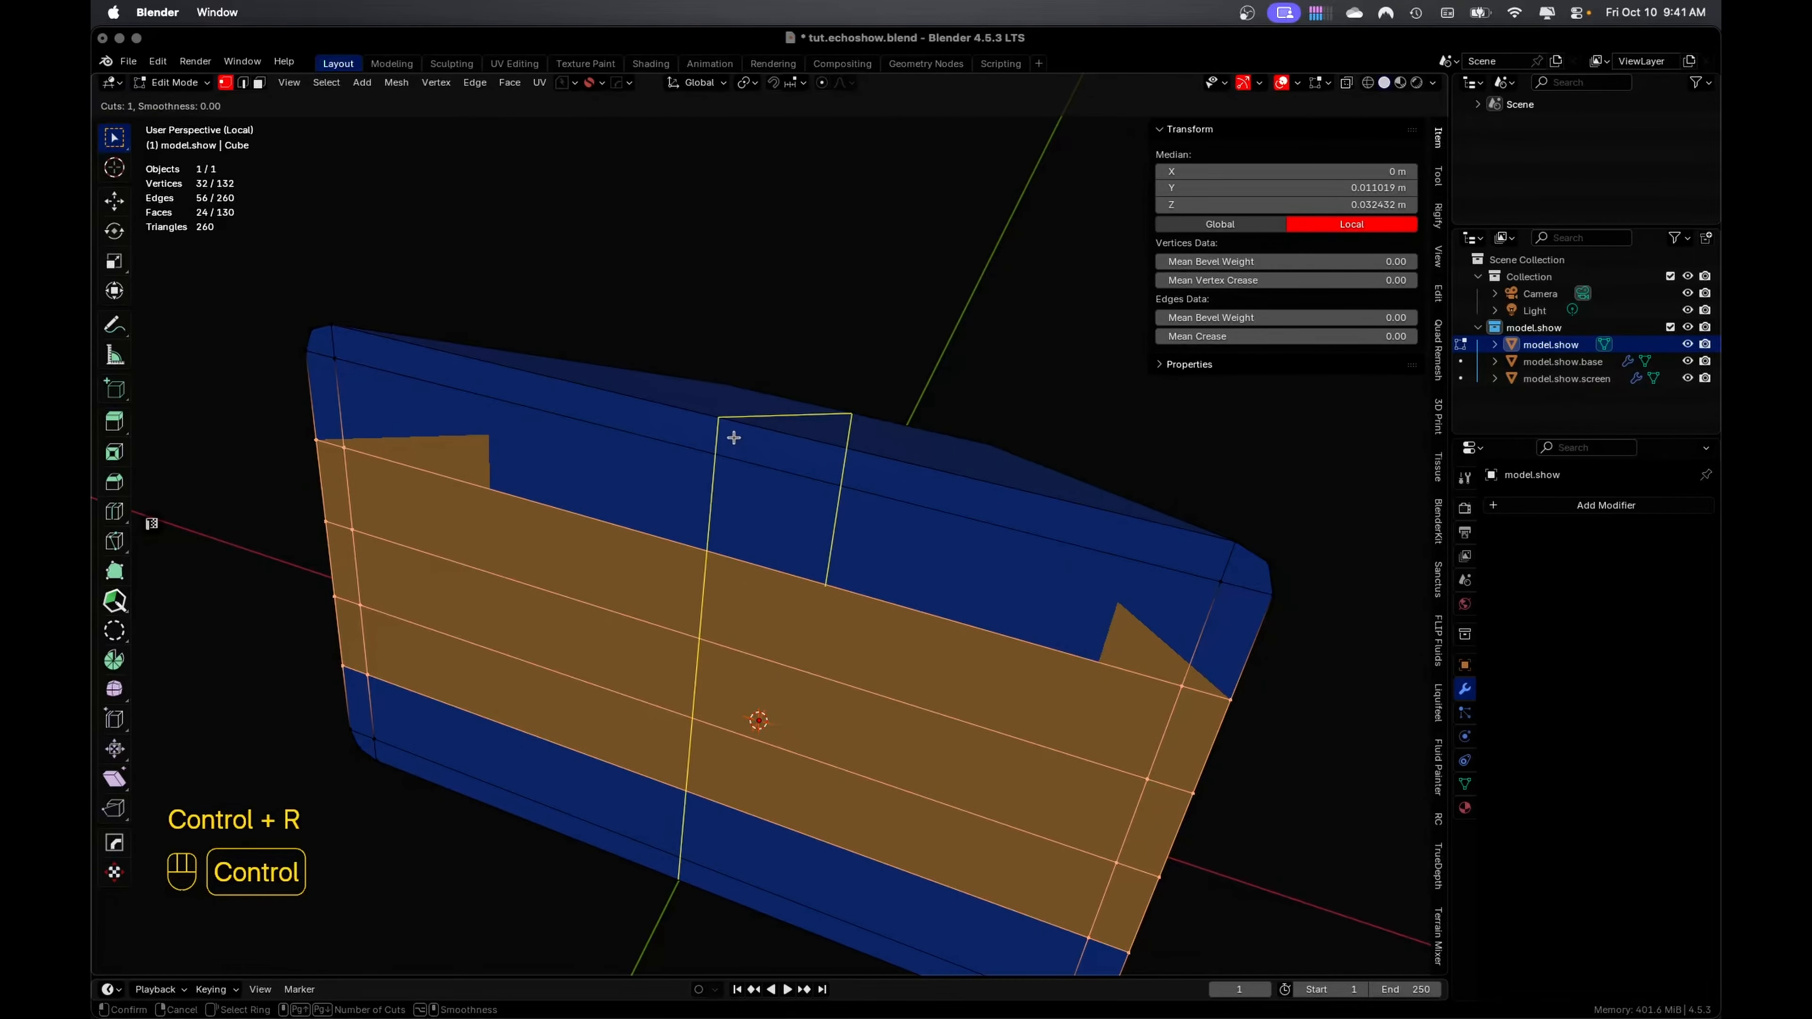
{"action": "scroll", "coordinate": [736, 437], "scroll_direction": "up", "scroll_amount": 4}
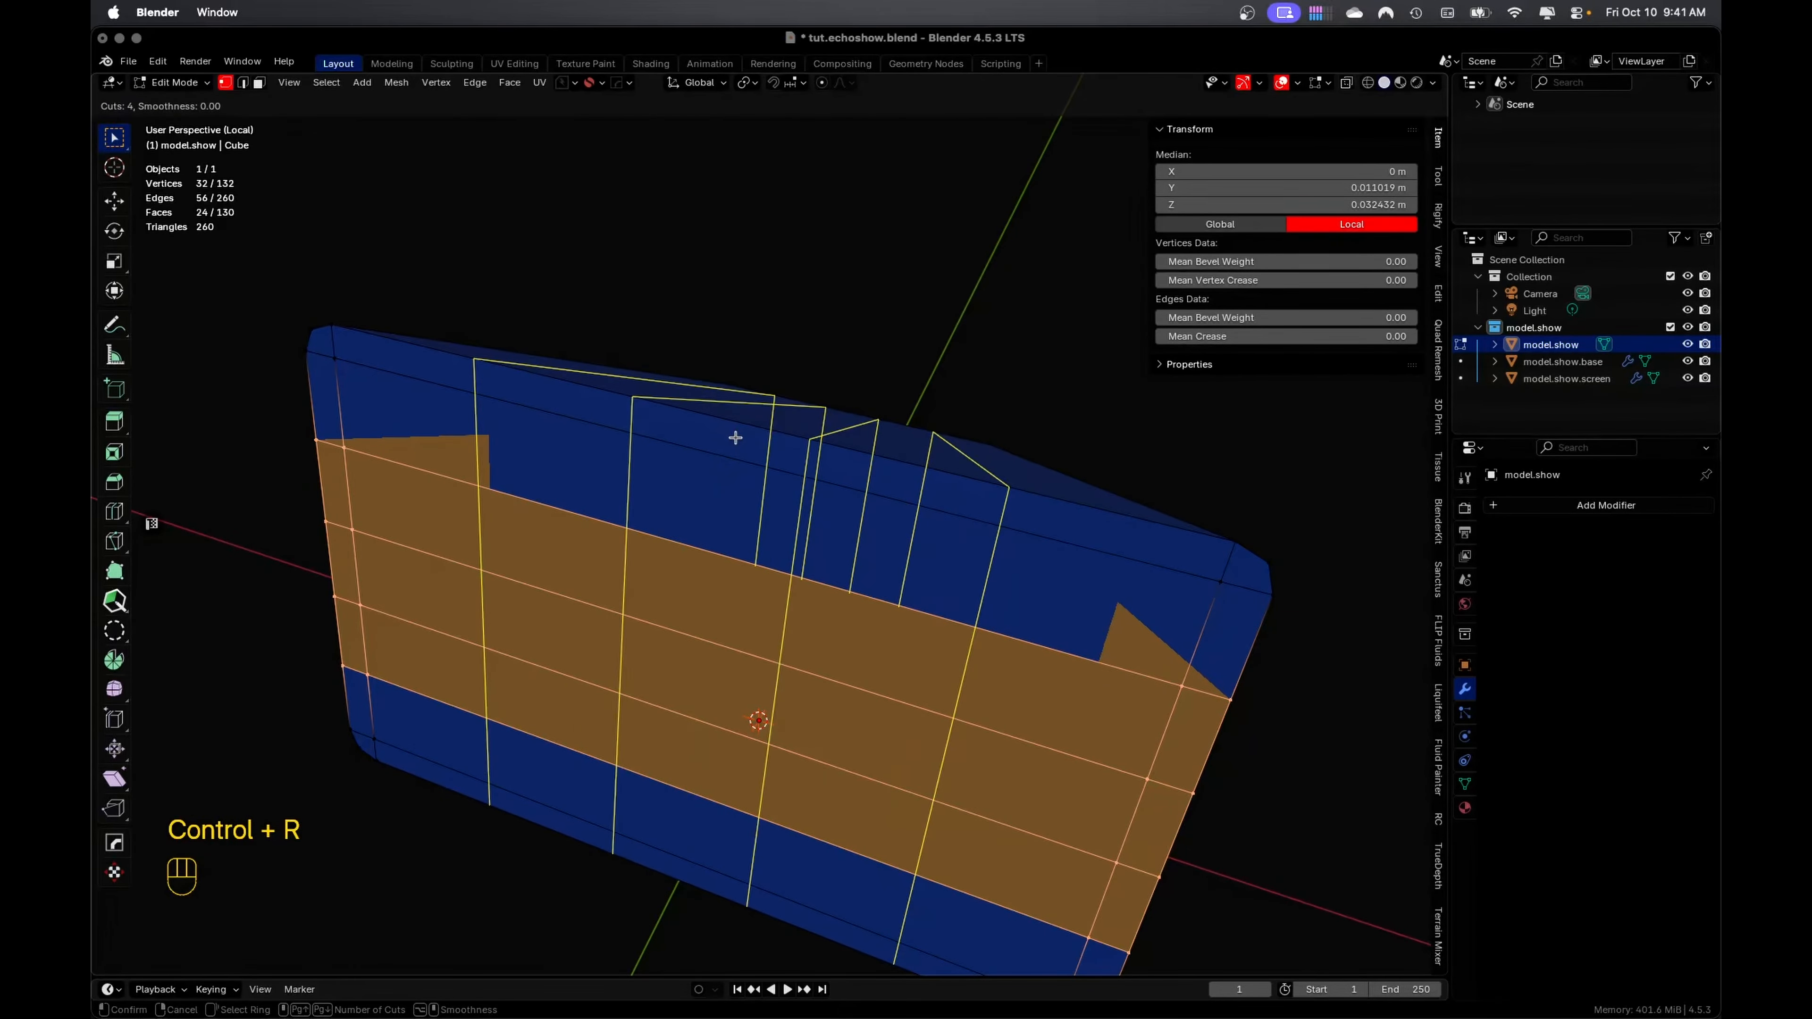
{"action": "scroll", "coordinate": [735, 437], "scroll_direction": "up", "scroll_amount": 1}
{"action": "scroll", "coordinate": [736, 437], "scroll_direction": "up", "scroll_amount": 2}
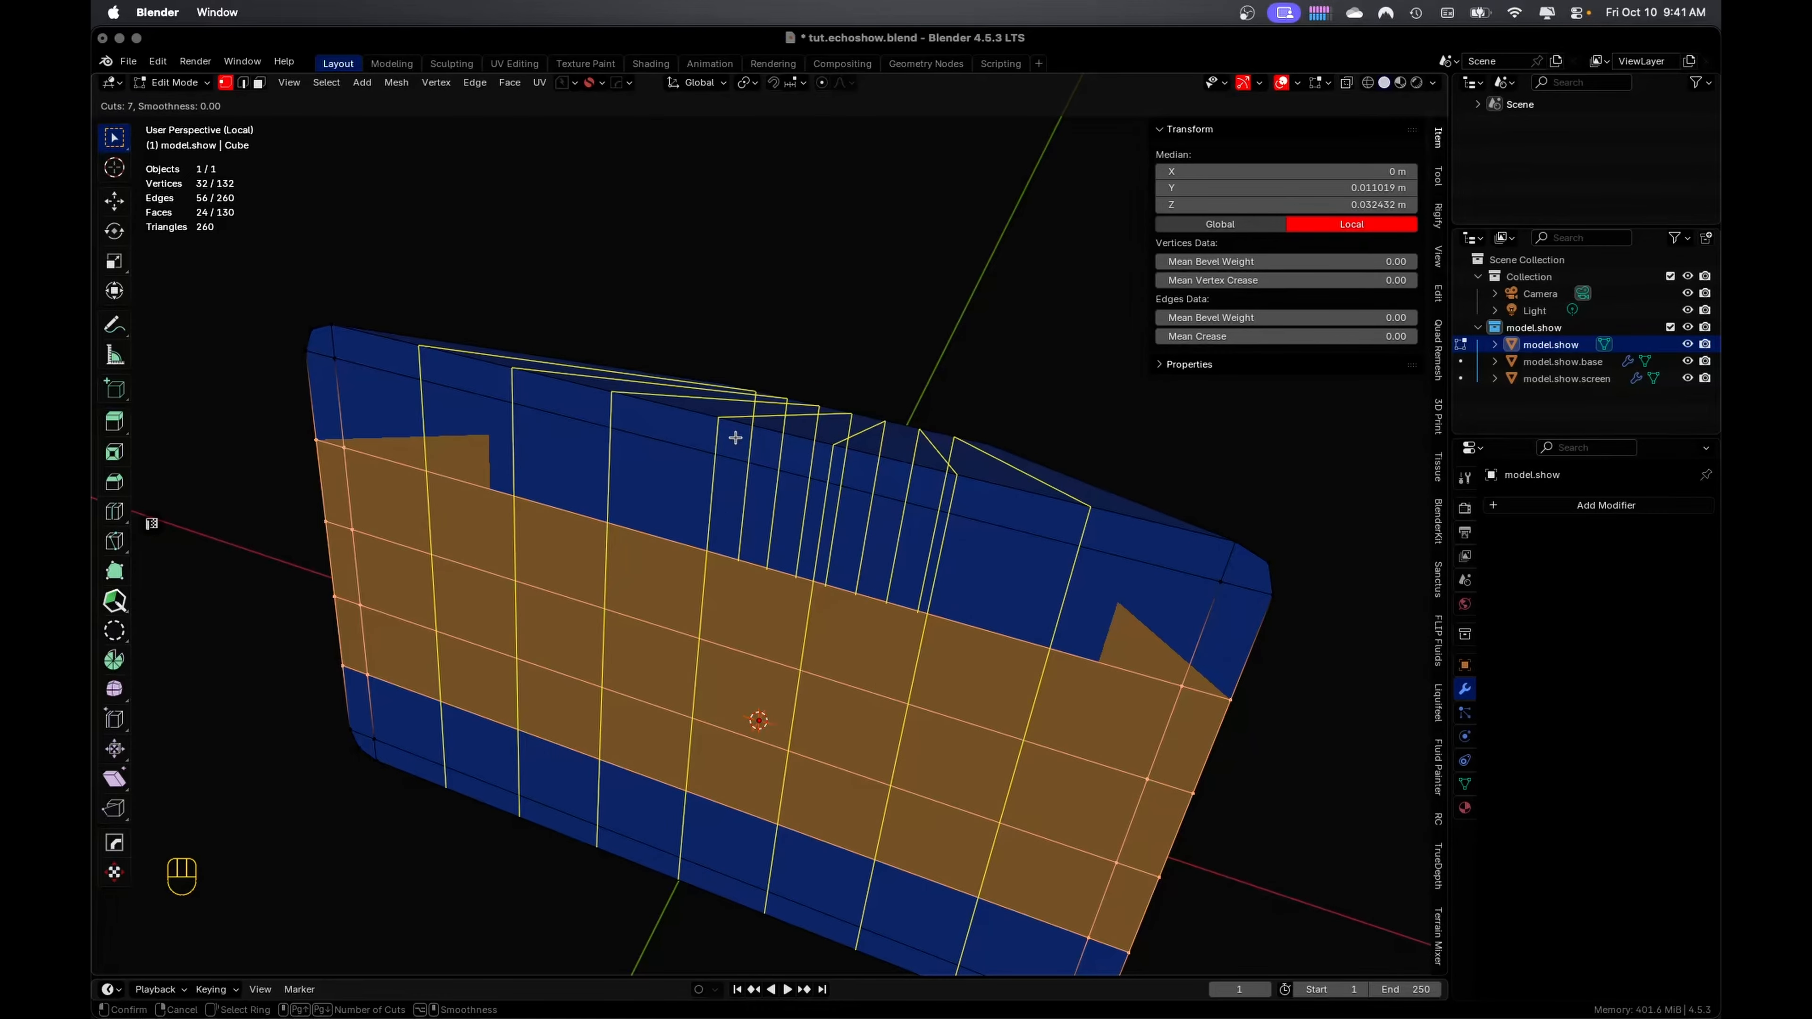
{"action": "left_click", "coordinate": [735, 438]}
{"action": "right_click", "coordinate": [736, 437]}
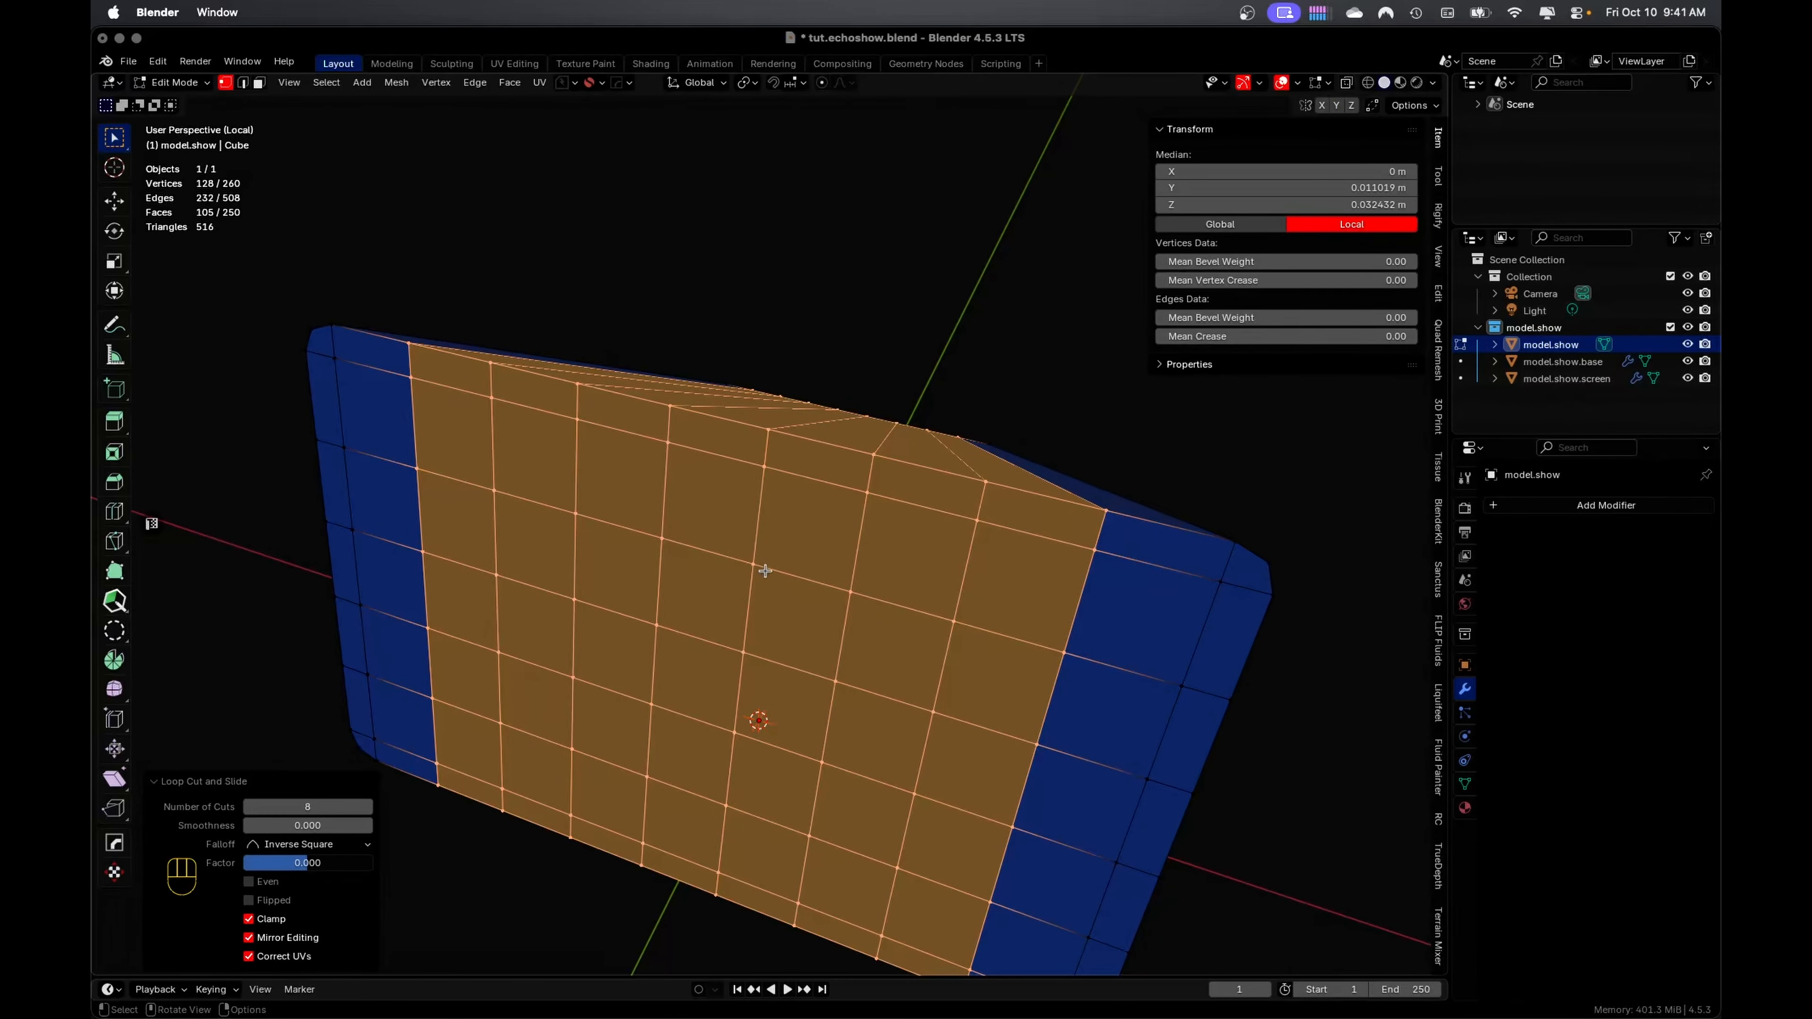
Connect the two central pairs of front and back edge vertices across the body's underside
{"action": "middle_click_drag", "start_coordinate": [752, 474], "coordinate": [762, 783]}
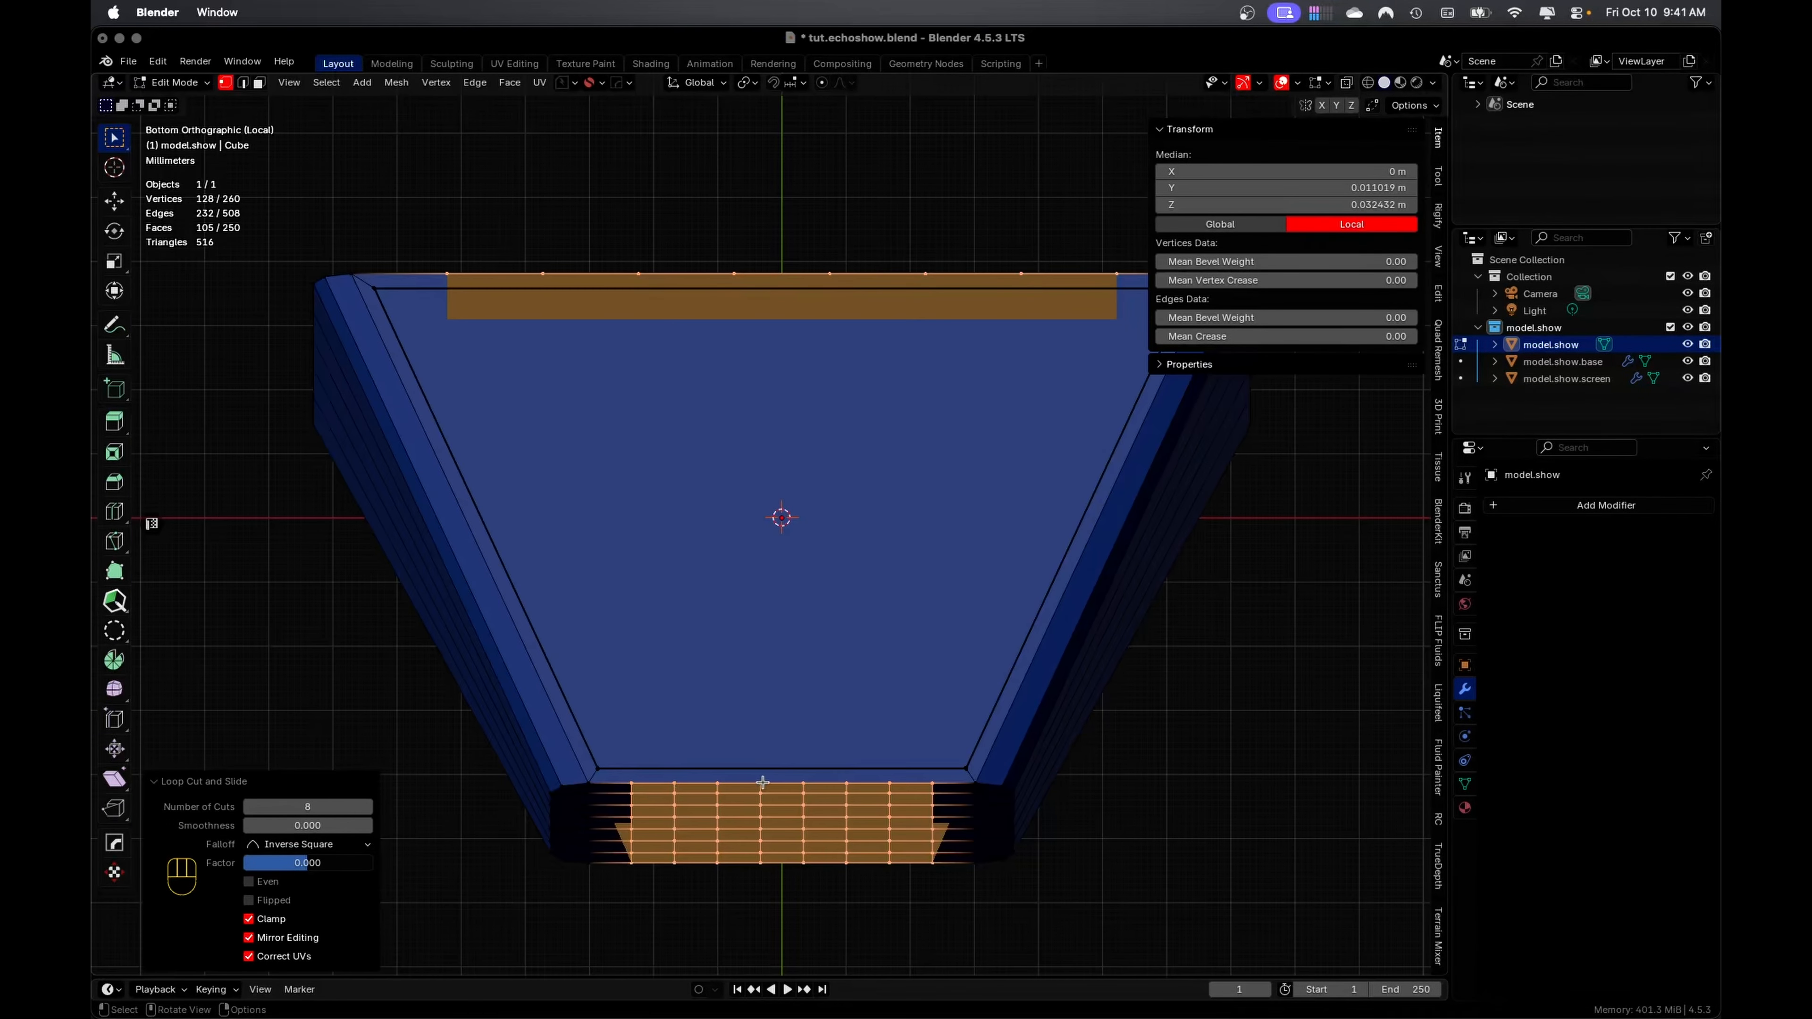
{"action": "left_click", "coordinate": [763, 782]}
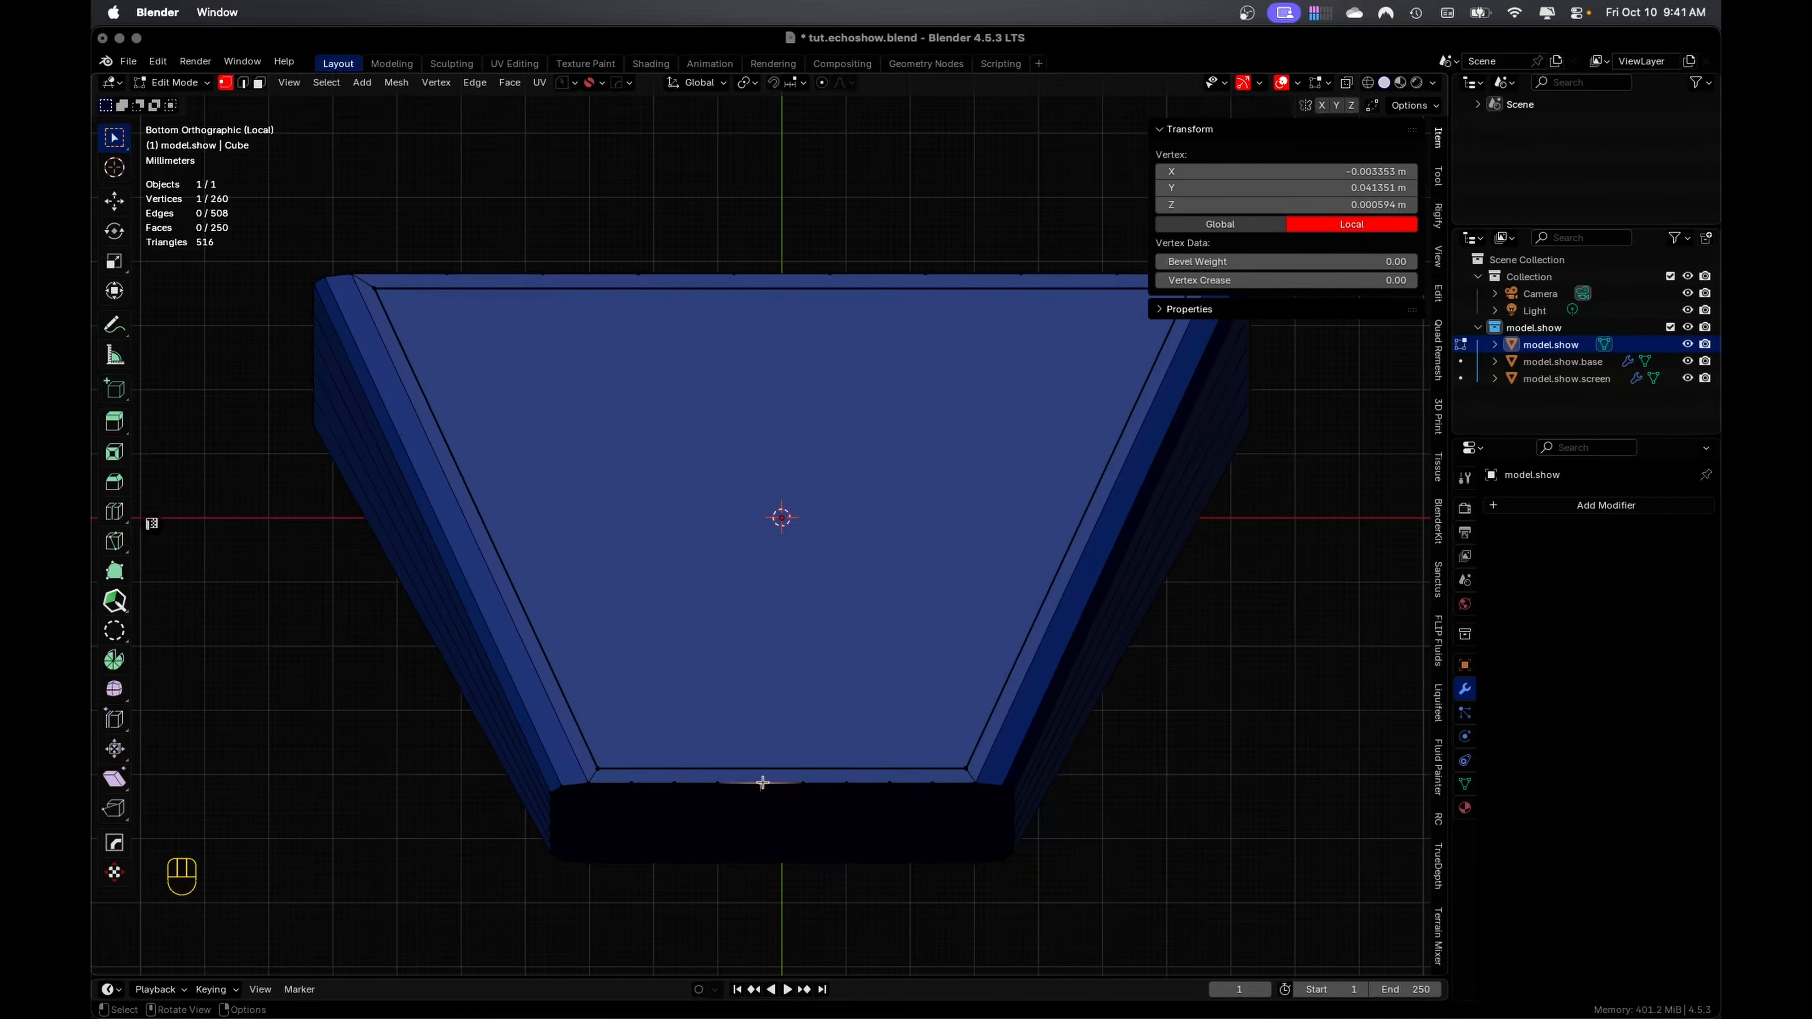
{"action": "left_click", "coordinate": [734, 274], "text": "shift"}
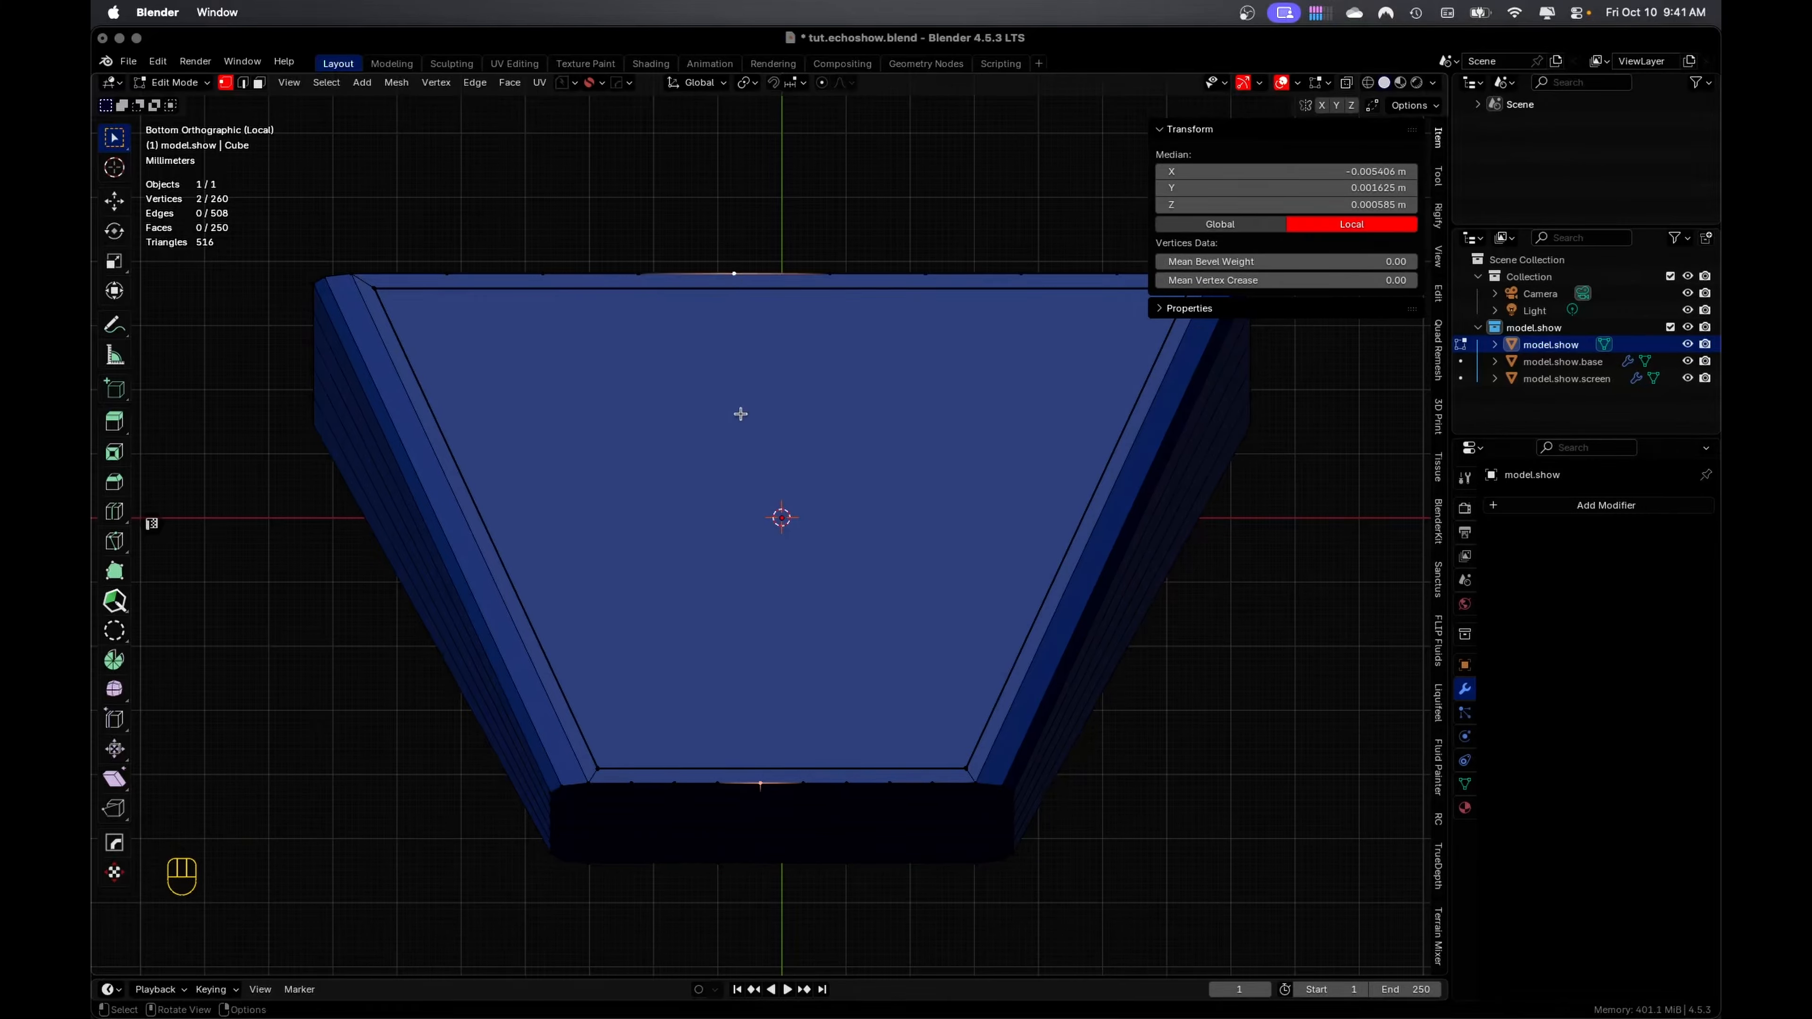
{"action": "key", "text": "j"}
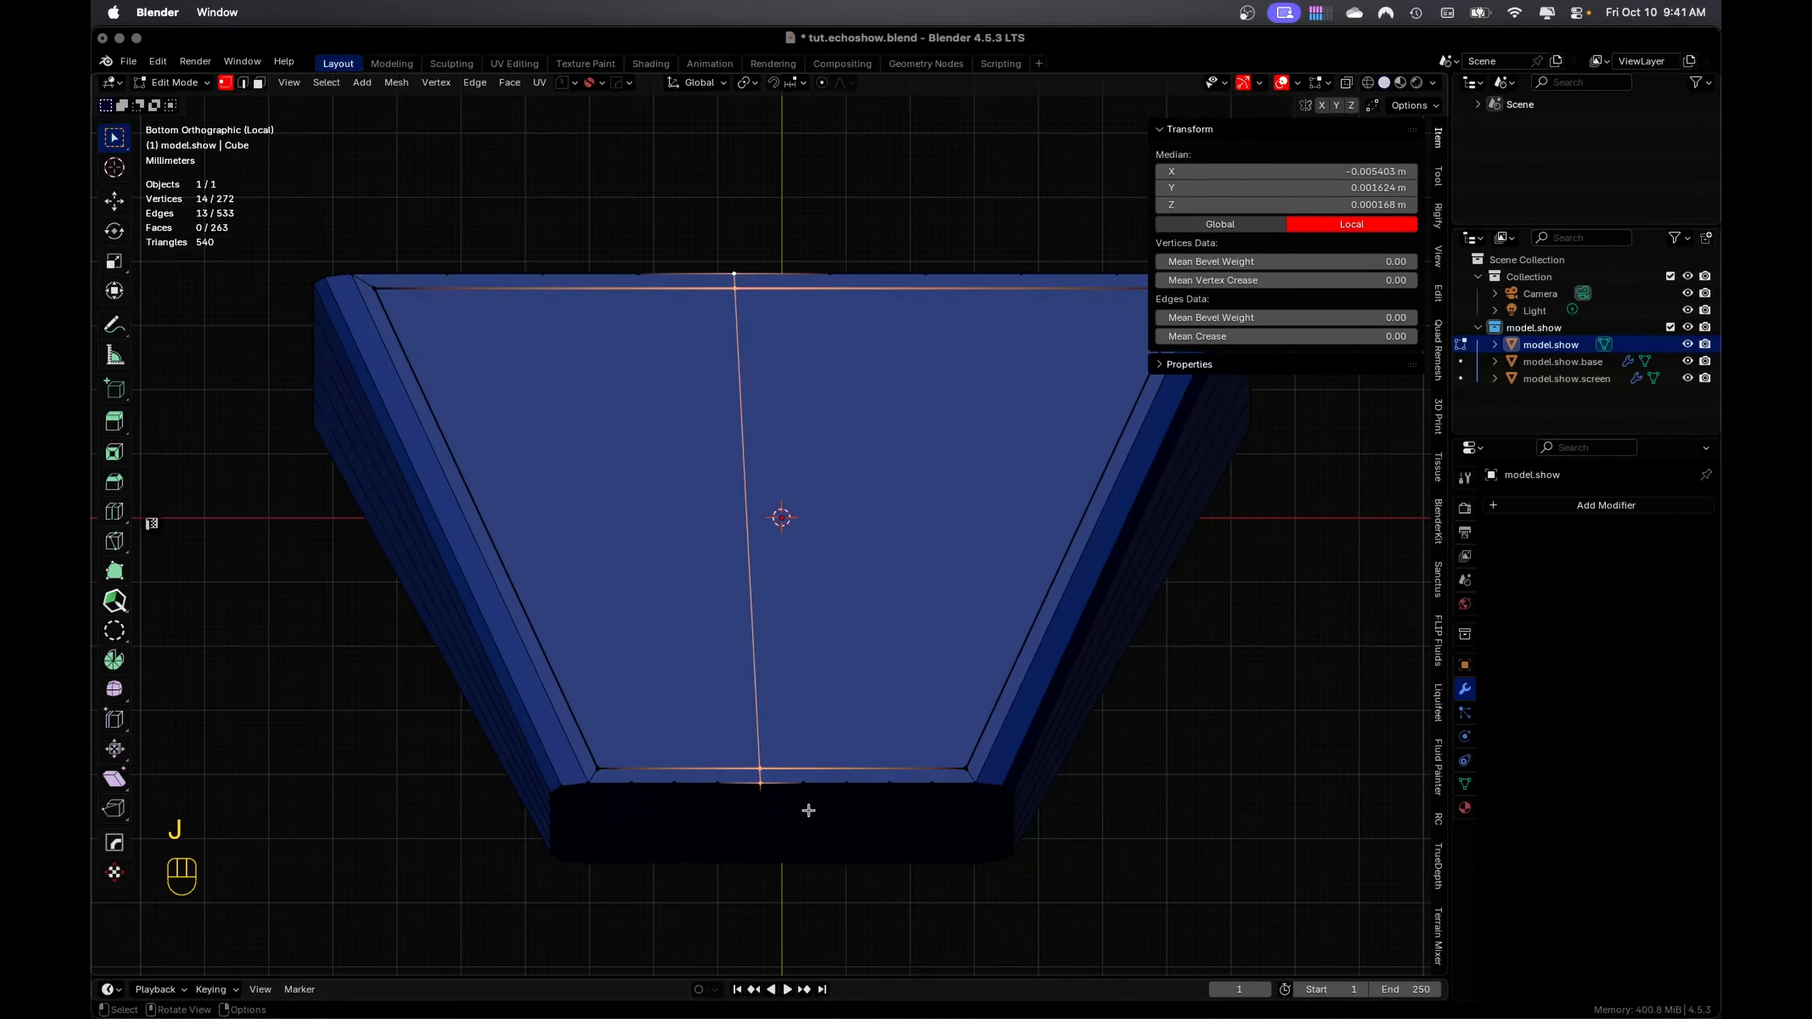
{"action": "left_click", "coordinate": [804, 784]}
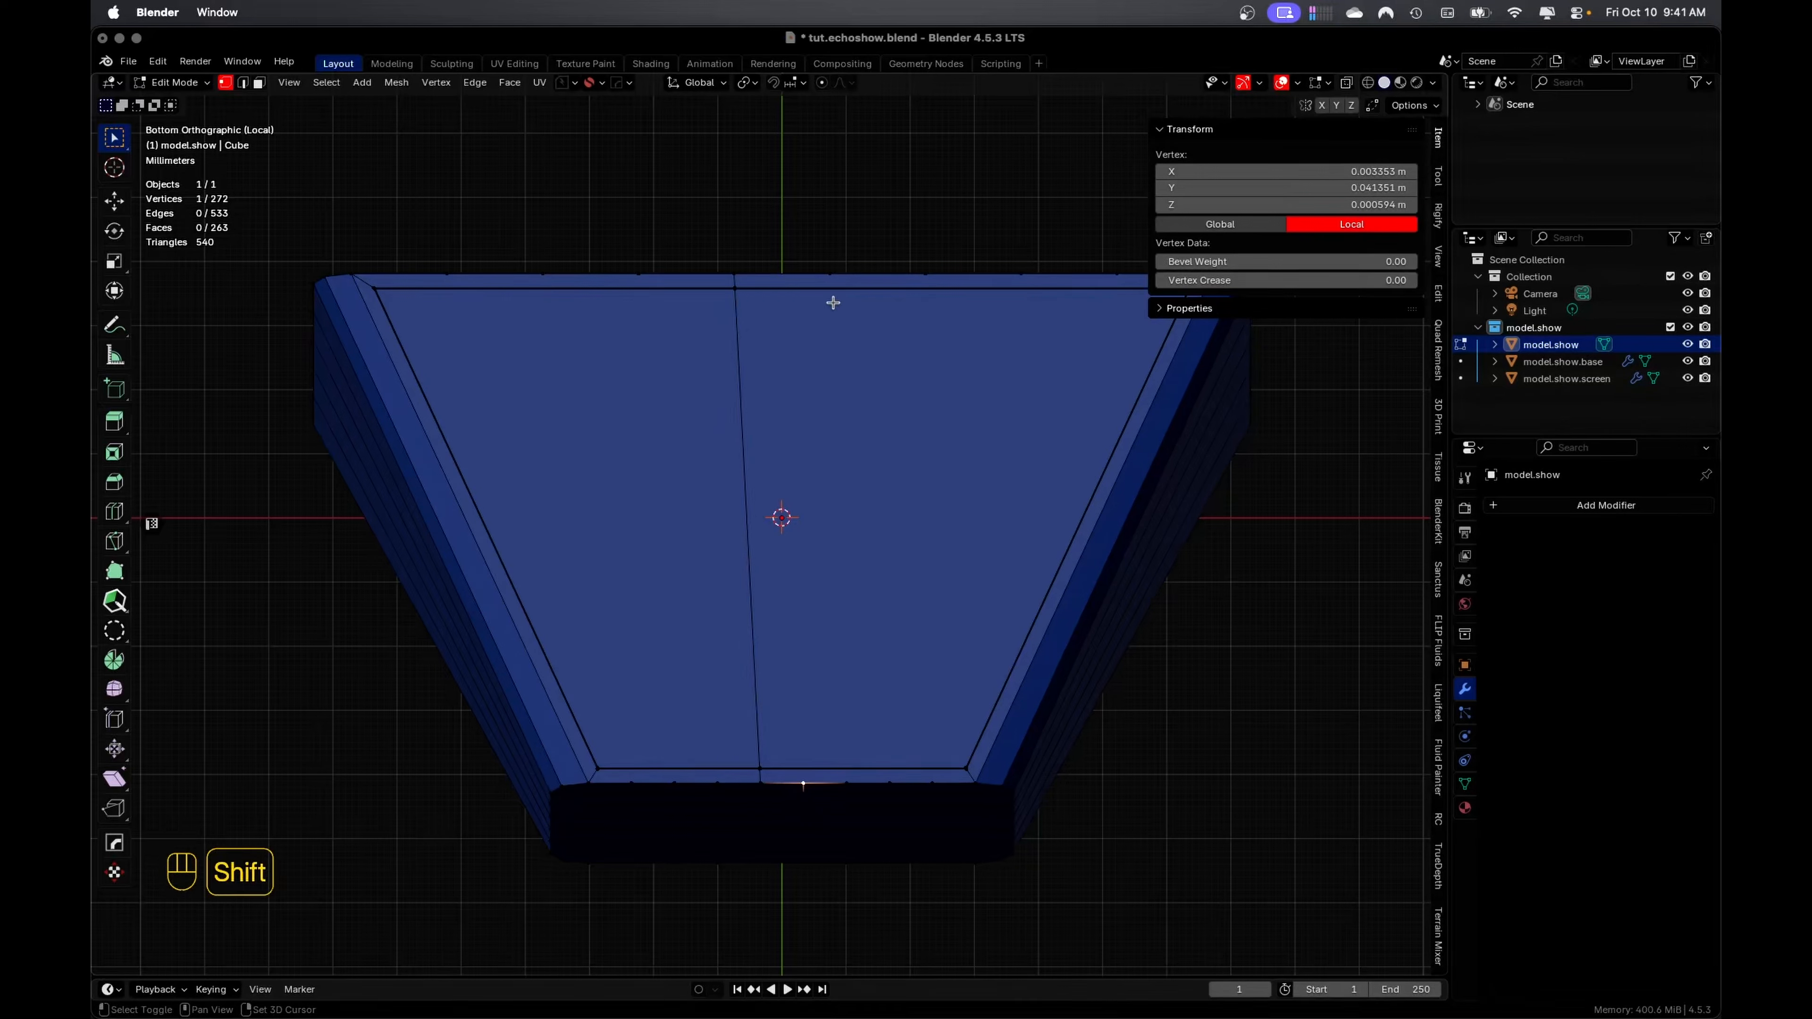
{"action": "left_click", "coordinate": [832, 274], "text": "shift"}
{"action": "key", "text": "j"}
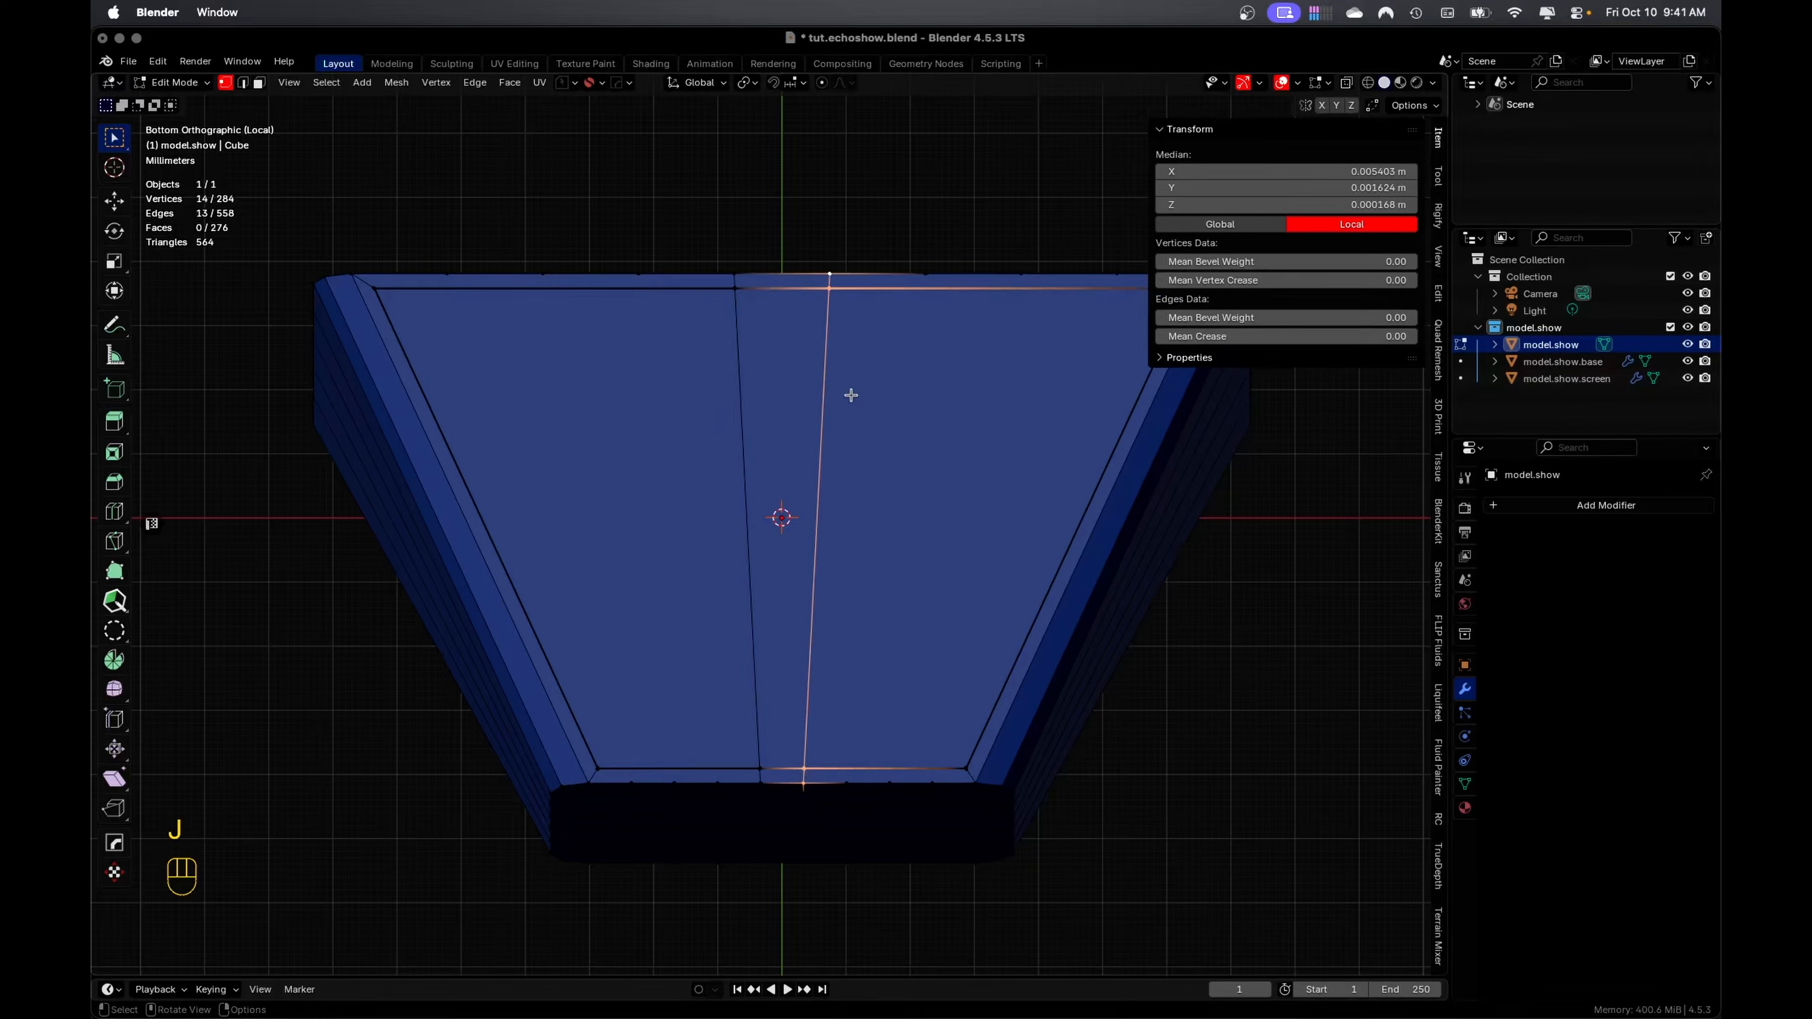
Connect the next two front and back vertex pairs outward on the positive X half of the underside
{"action": "left_click", "coordinate": [849, 783]}
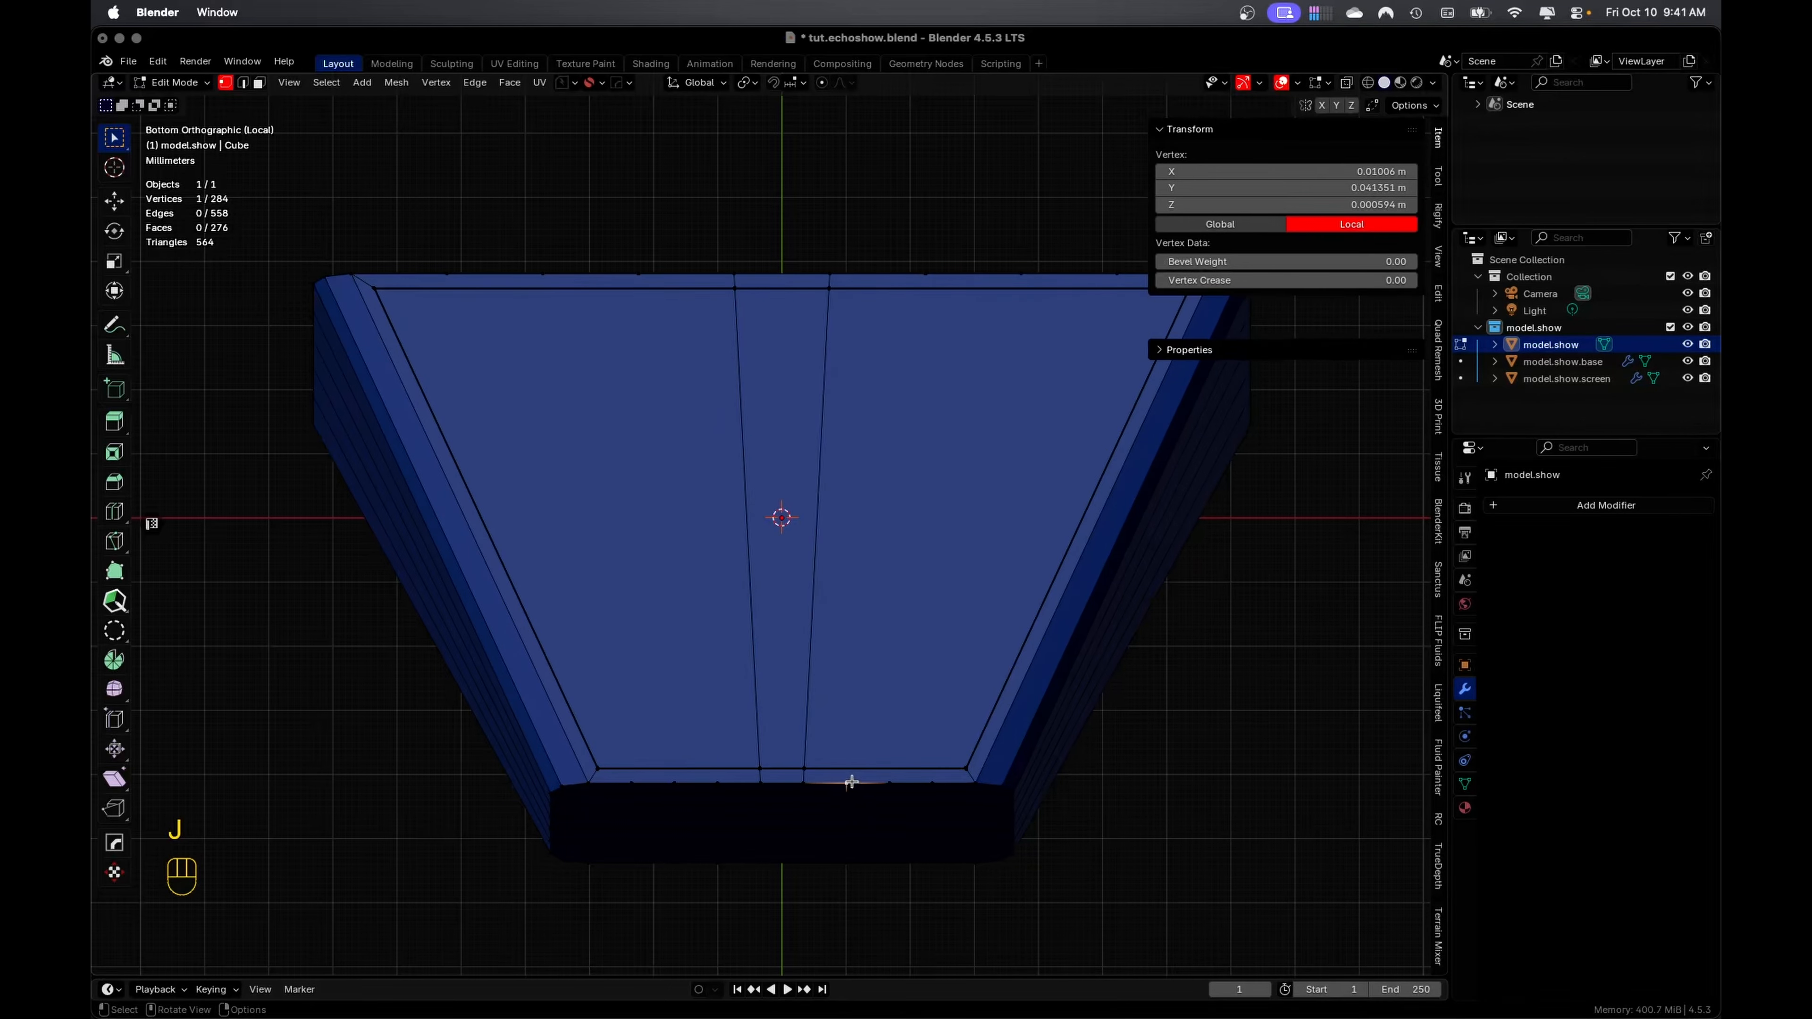
{"action": "left_click", "coordinate": [925, 273], "text": "shift"}
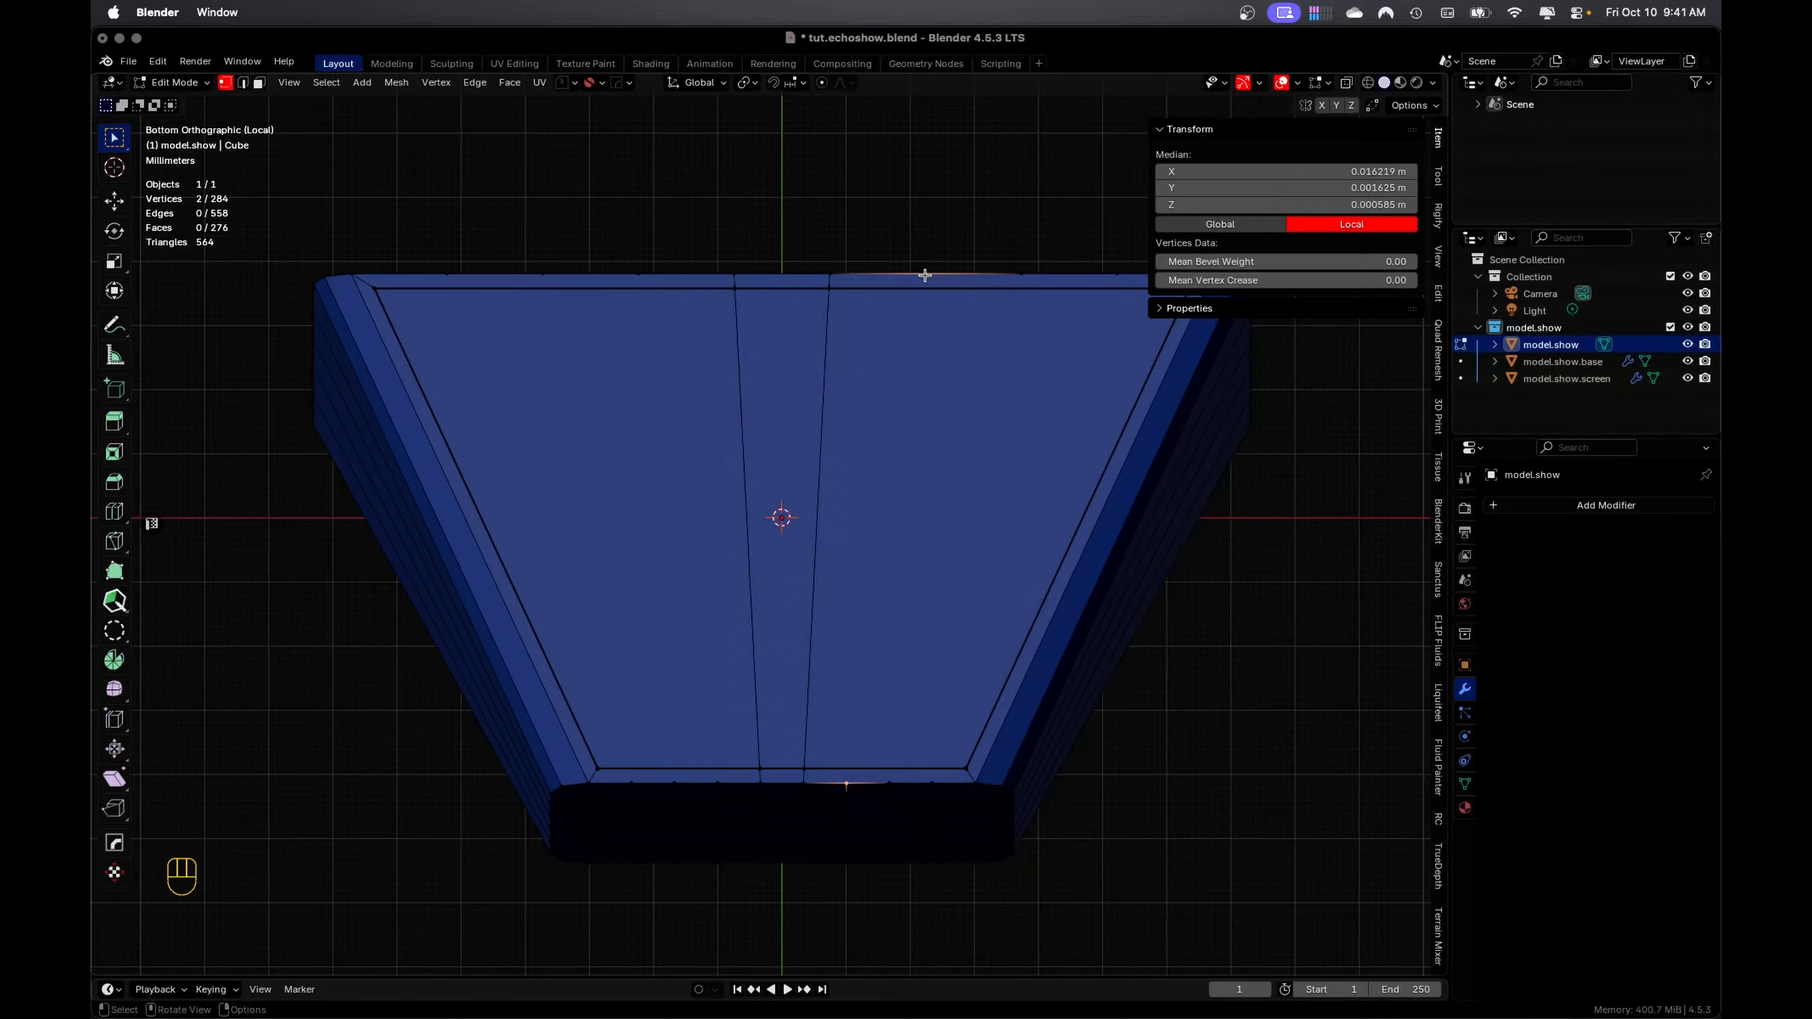
{"action": "key", "text": "j"}
{"action": "left_click", "coordinate": [889, 784]}
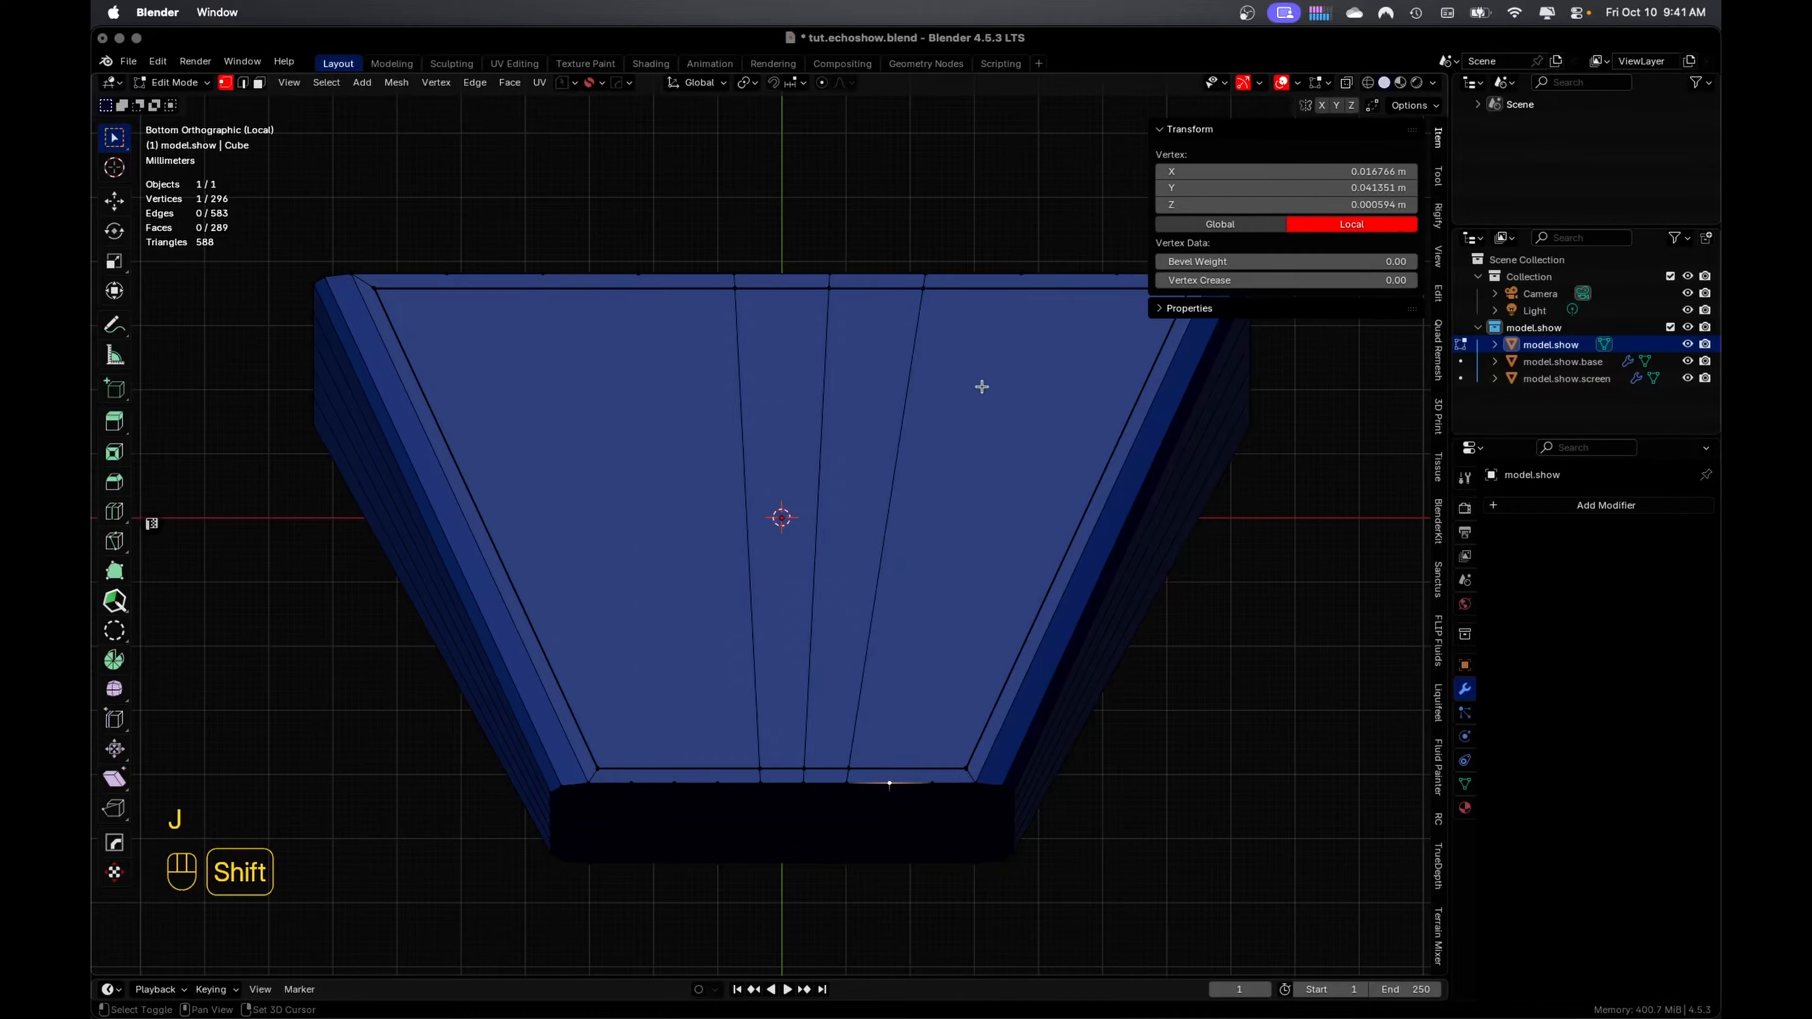
{"action": "left_click", "coordinate": [1021, 280], "text": "shift"}
{"action": "key", "text": "j"}
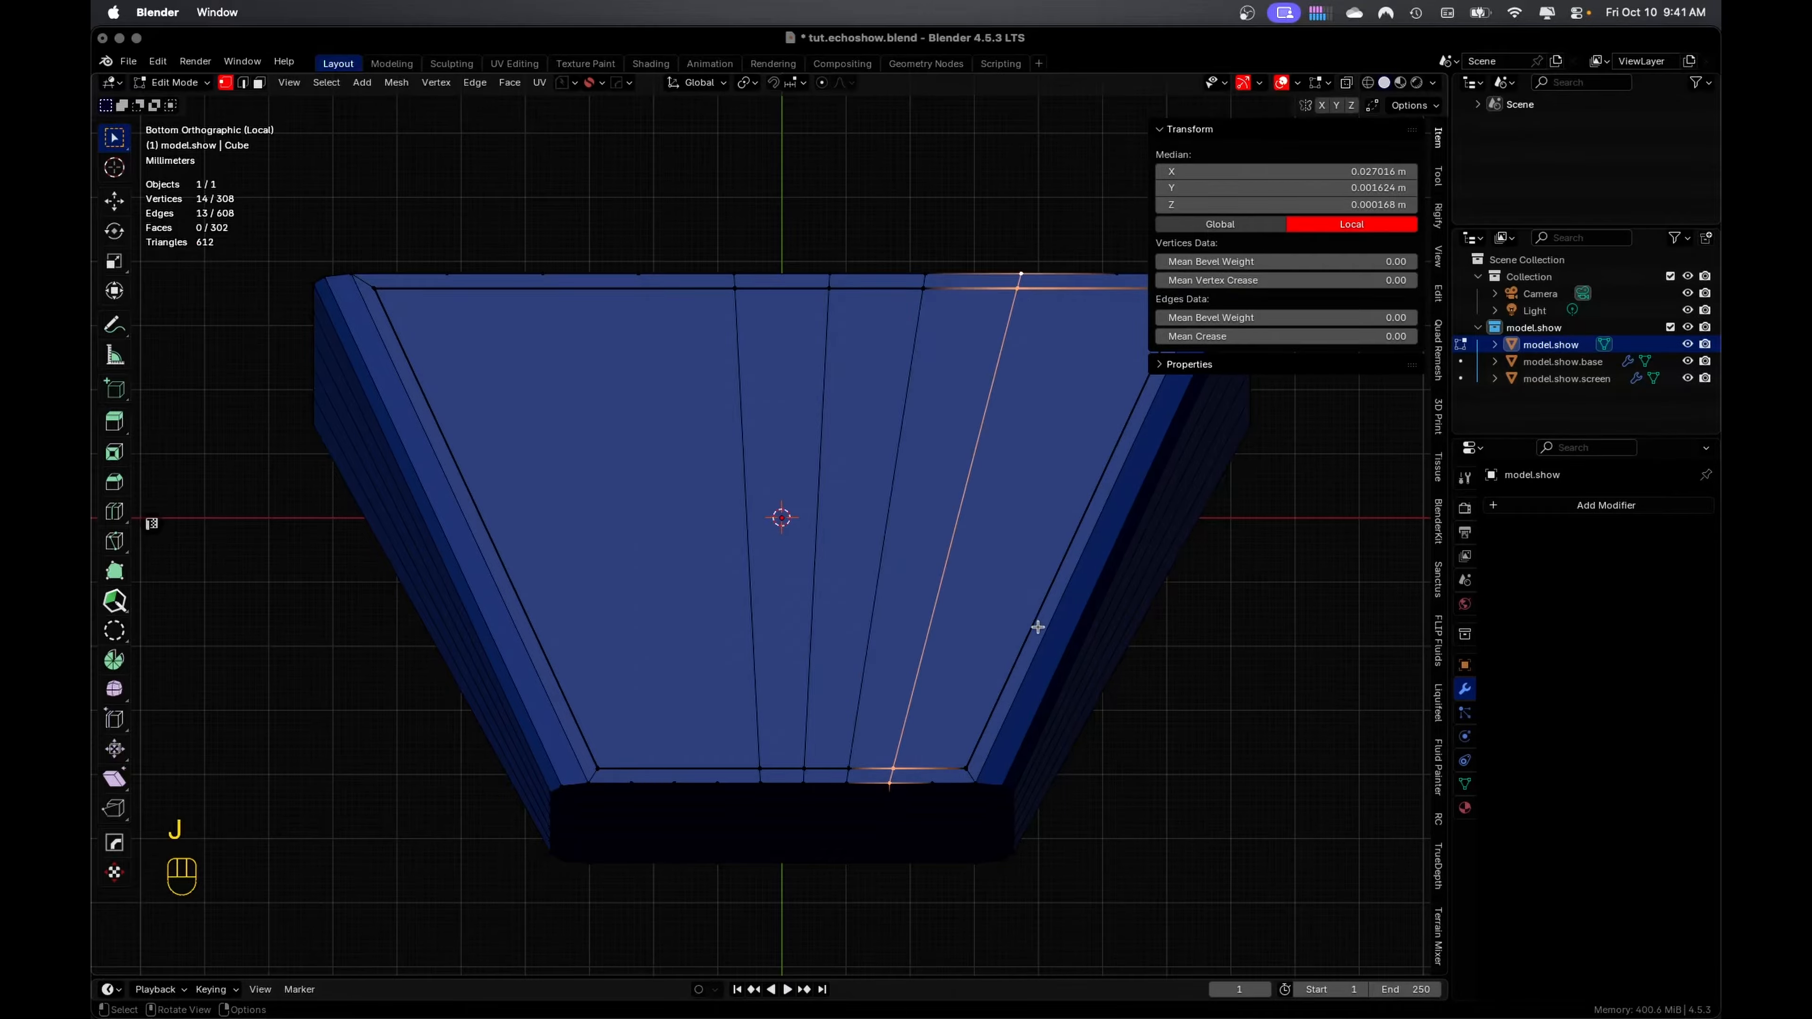
Connect the outermost positive X vertex pair and the first pair beyond the center on the negative X half of the underside
{"action": "left_click", "coordinate": [932, 784]}
{"action": "left_click", "coordinate": [1117, 273], "text": "shift"}
{"action": "key", "text": "j"}
{"action": "left_click", "coordinate": [717, 784]}
{"action": "left_click", "coordinate": [639, 273], "text": "shift"}
{"action": "key", "text": "j"}
Add four evenly spaced, unshifted loop cuts along the body's depth, running over its side walls and top
{"action": "key", "text": "Tab"}
{"action": "key", "text": "ctrl+r"}
{"action": "scroll", "coordinate": [890, 508], "scroll_direction": "up", "scroll_amount": 3}
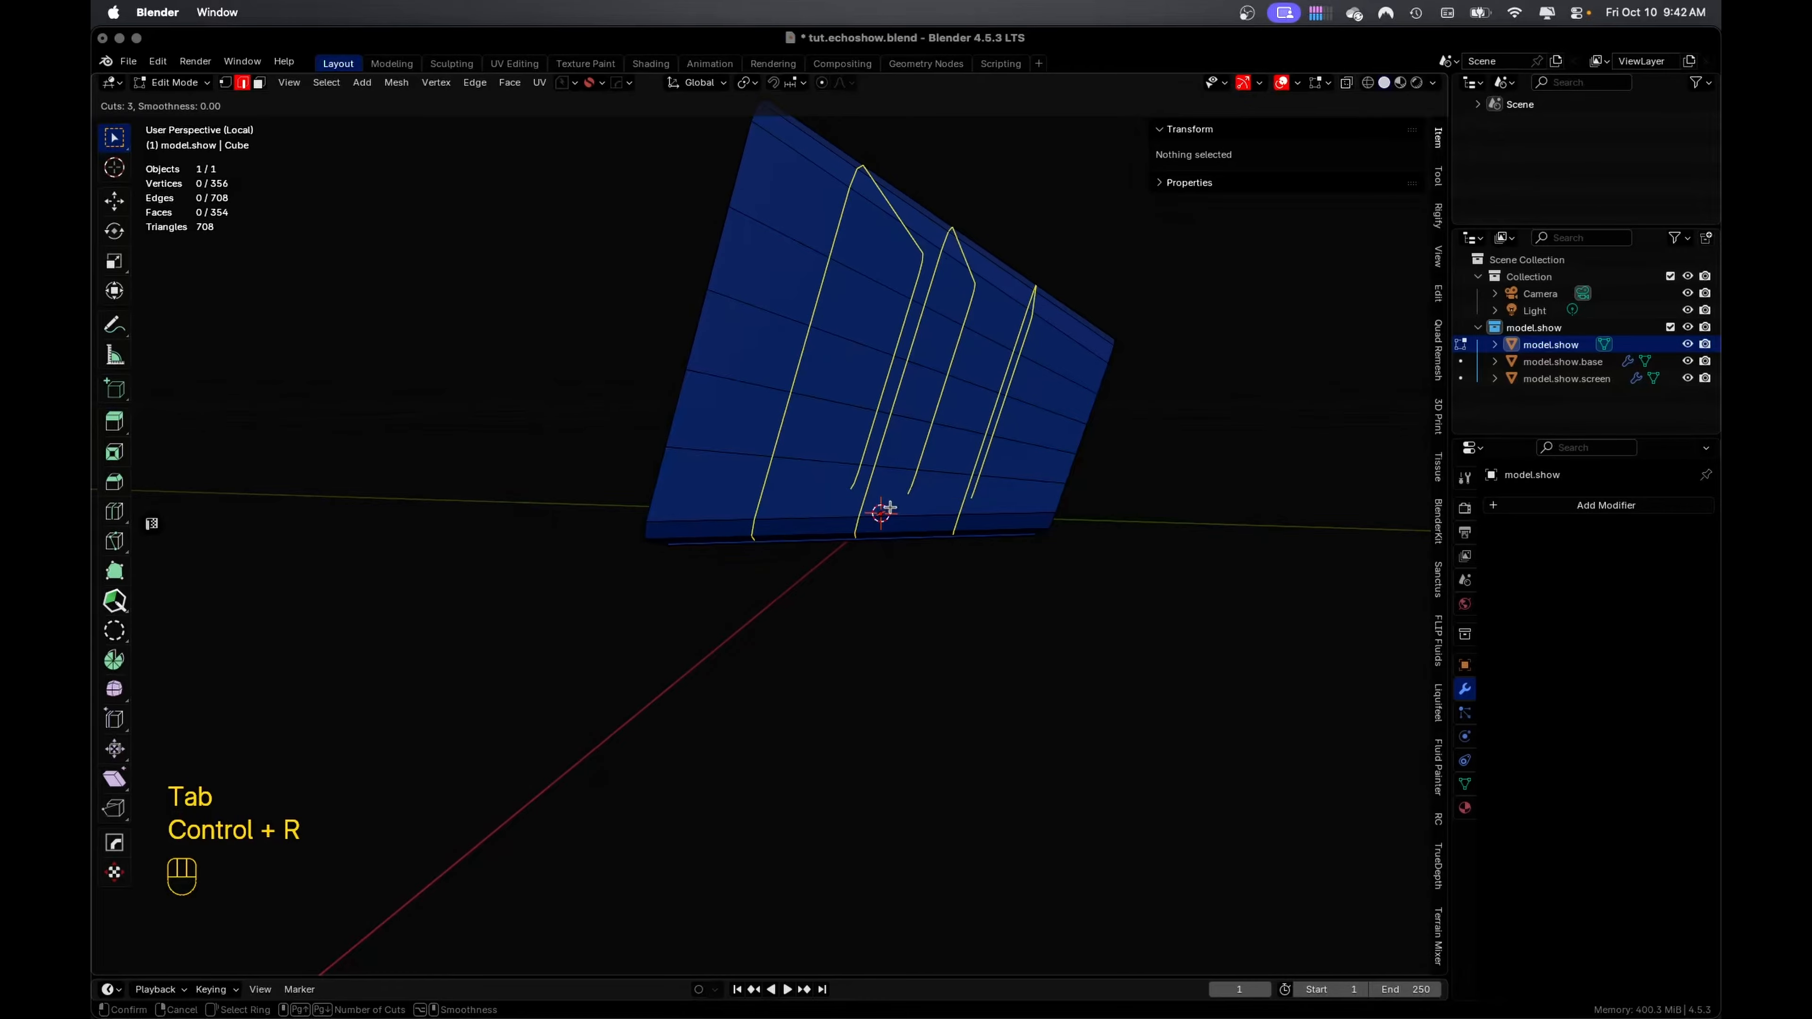
{"action": "left_click", "coordinate": [889, 507]}
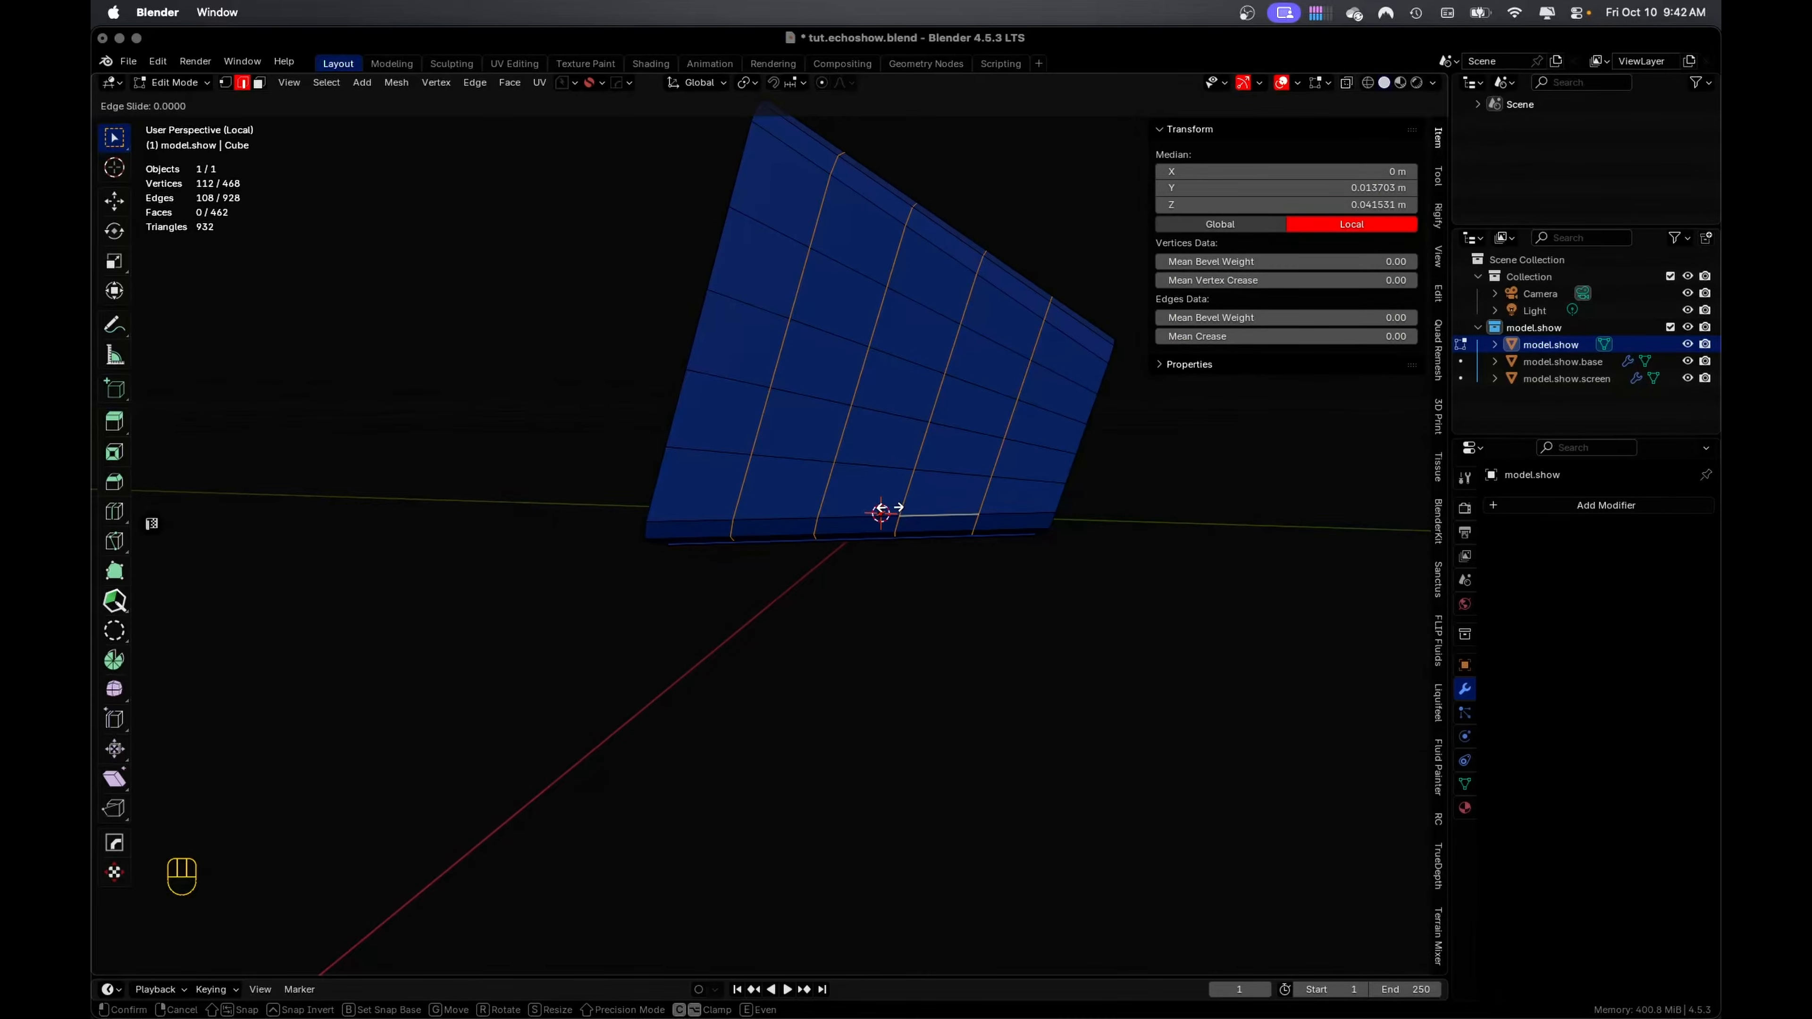
{"action": "left_click", "coordinate": [882, 512]}
Connect the frontmost pair of new side vertices straight across the width of the body's underside
{"action": "middle_click_drag", "start_coordinate": [882, 513], "coordinate": [1000, 461]}
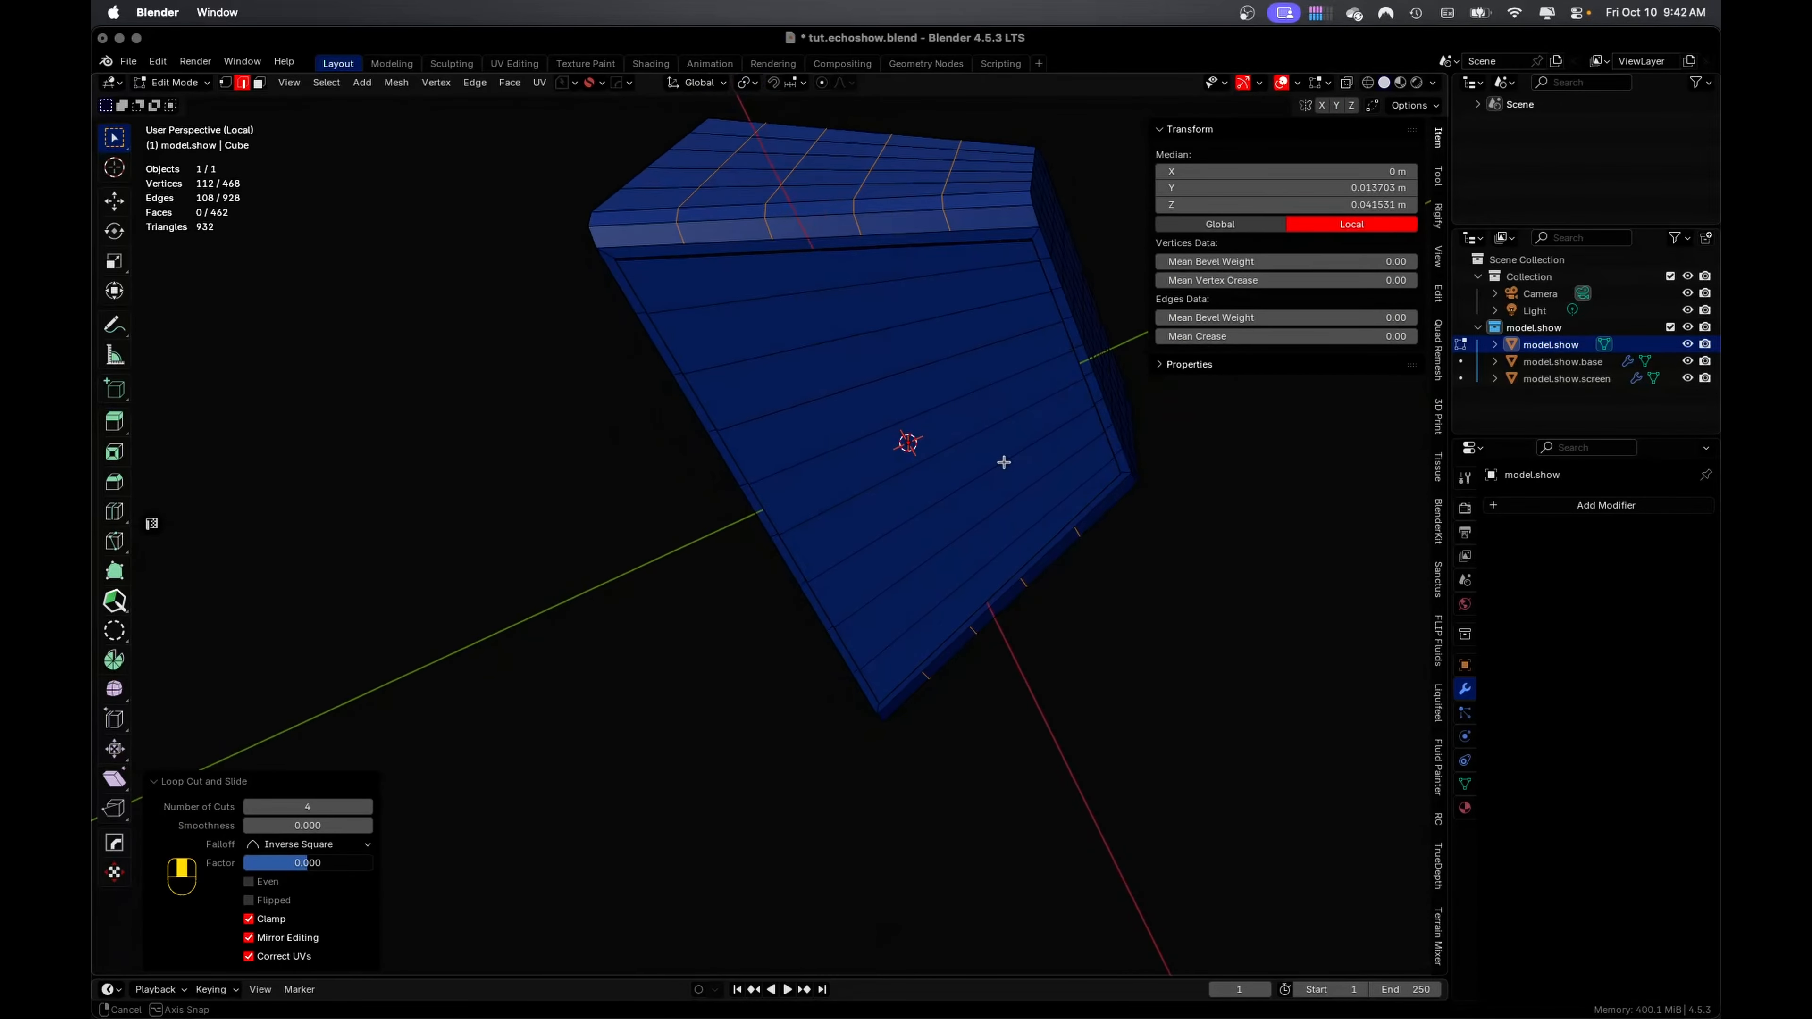
{"action": "key", "text": "ctrl+KP_7"}
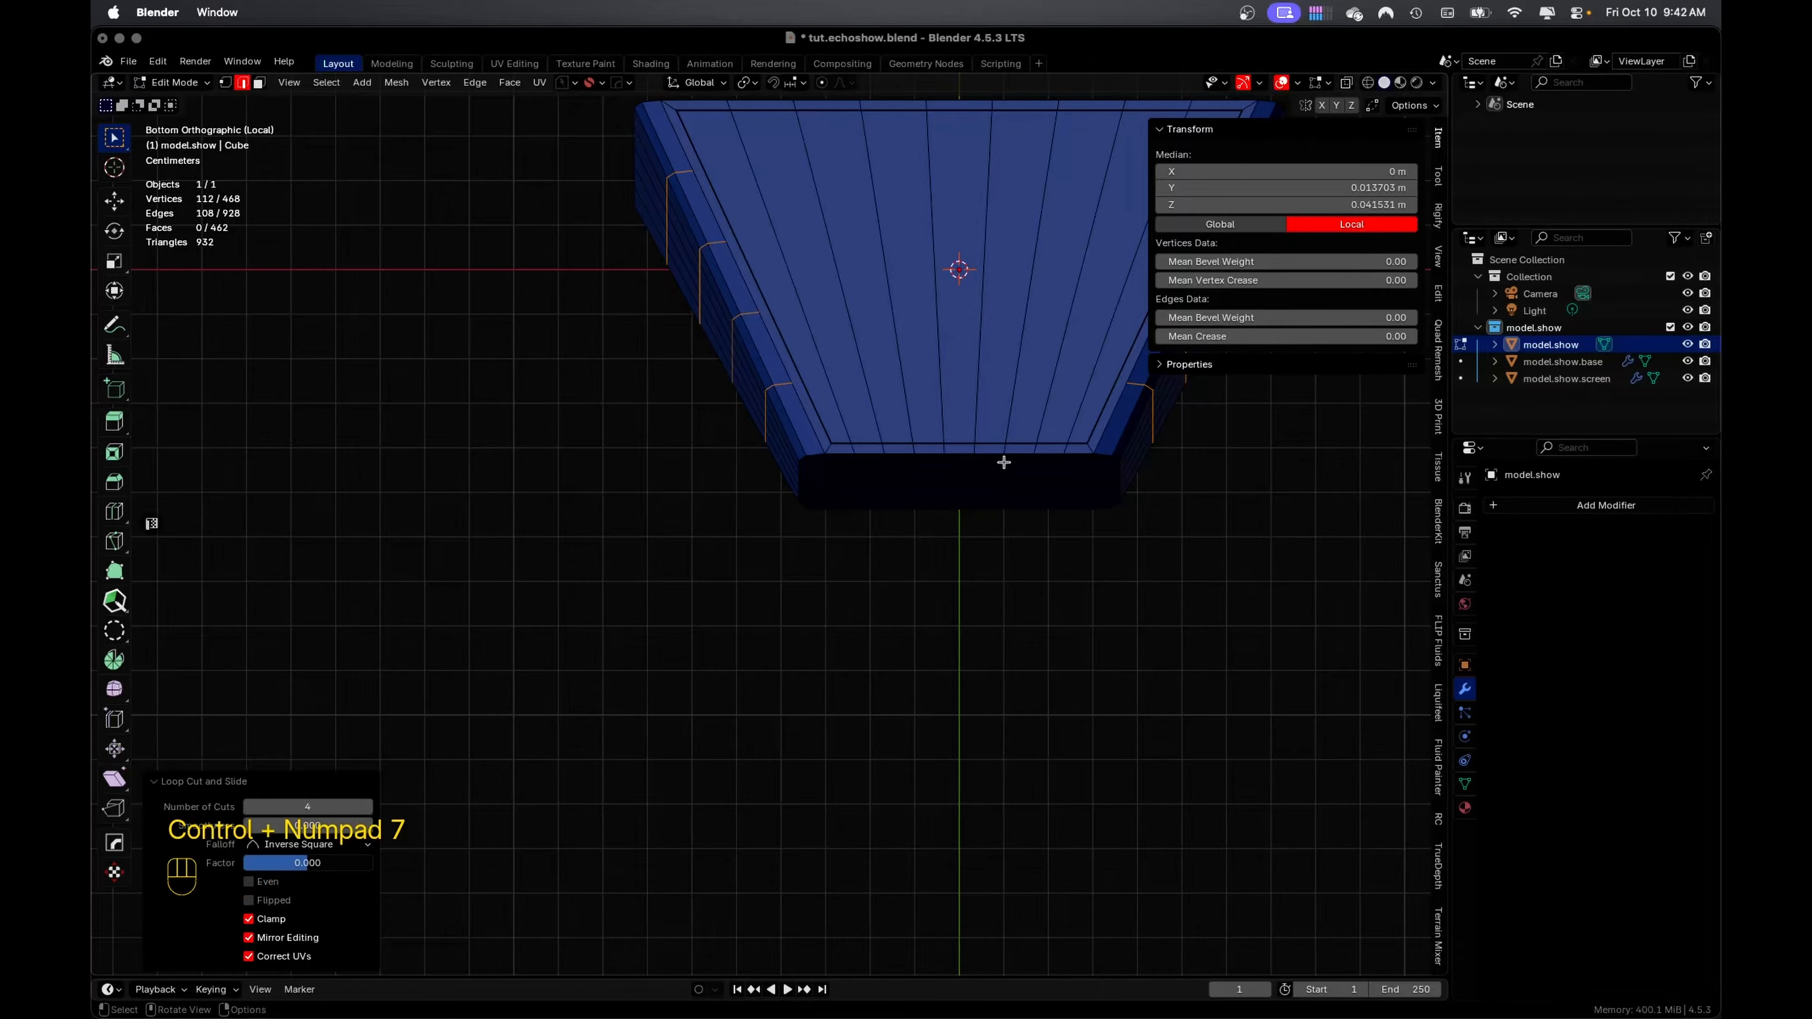
{"action": "middle_click_drag", "start_coordinate": [1008, 466], "coordinate": [793, 675], "text": "shift"}
{"action": "middle_click_drag", "start_coordinate": [793, 674], "coordinate": [781, 755], "text": "shift"}
{"action": "key", "text": "Tab"}
{"action": "left_click", "coordinate": [471, 458]}
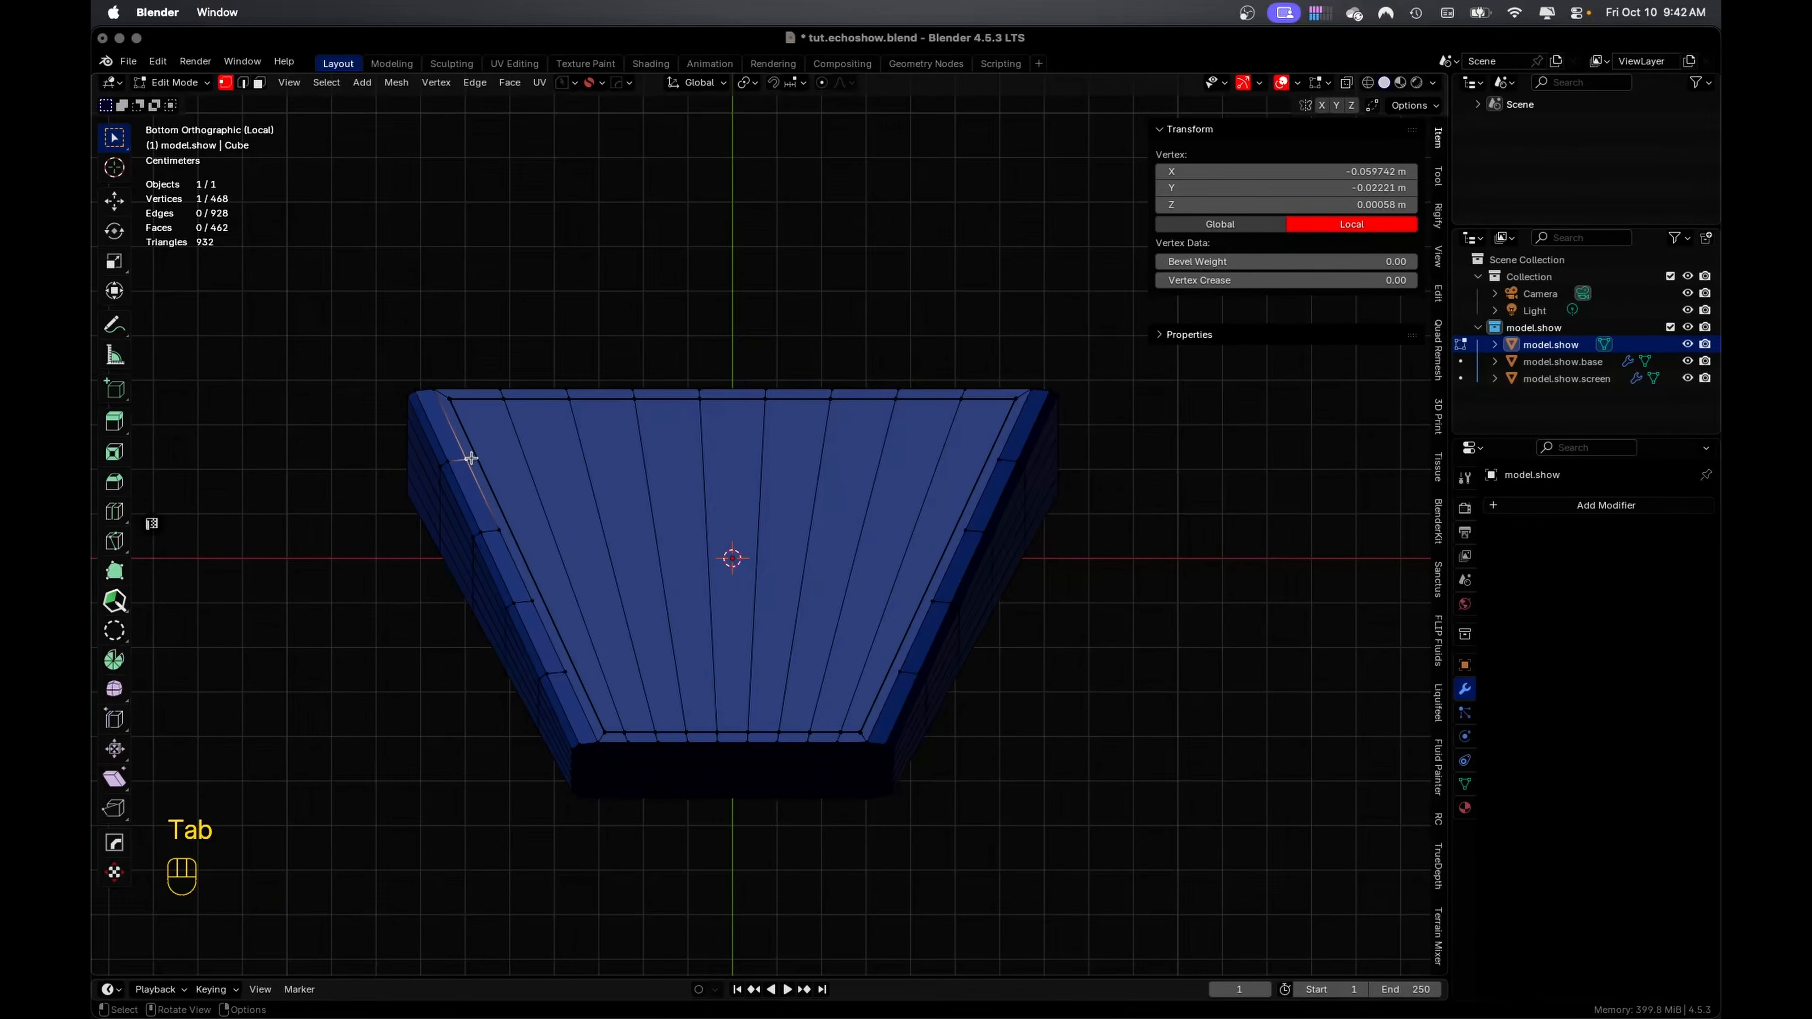
{"action": "left_click", "coordinate": [1000, 460], "text": "shift"}
{"action": "key", "text": "j"}
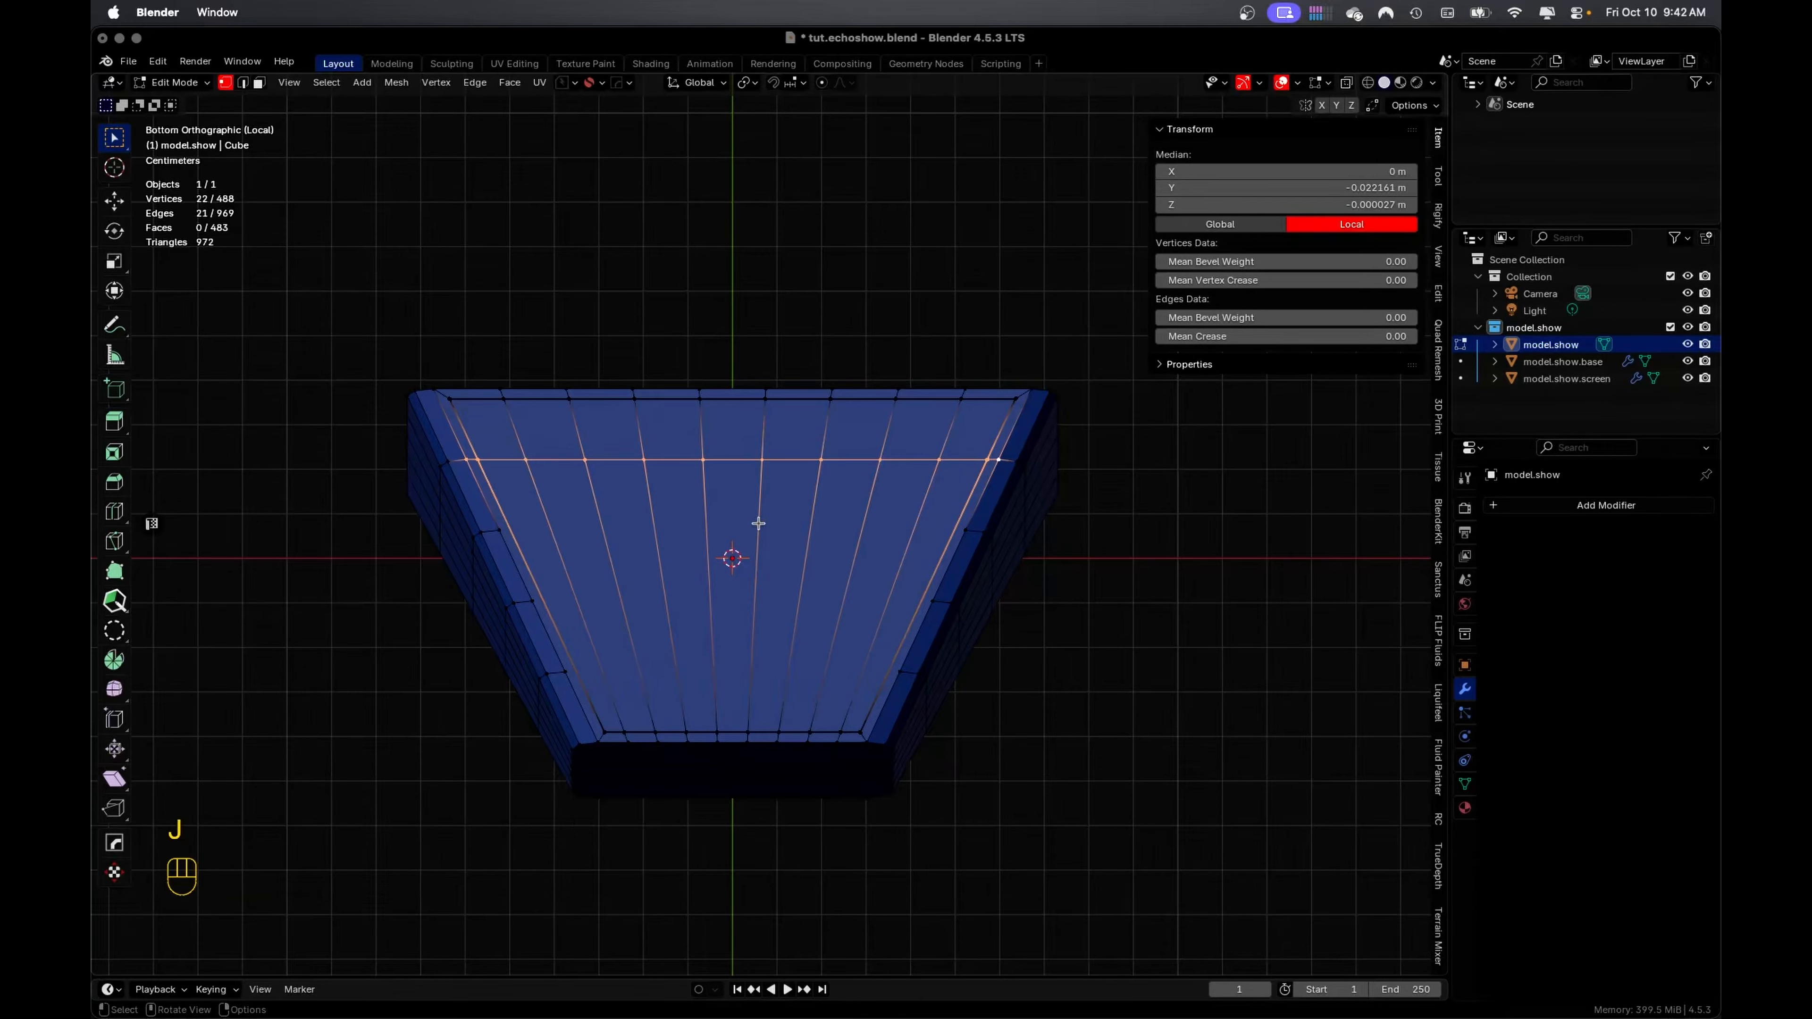
Connect the remaining side vertex pairs straight across the width of the body's underside and save the file
{"action": "left_click", "coordinate": [503, 531]}
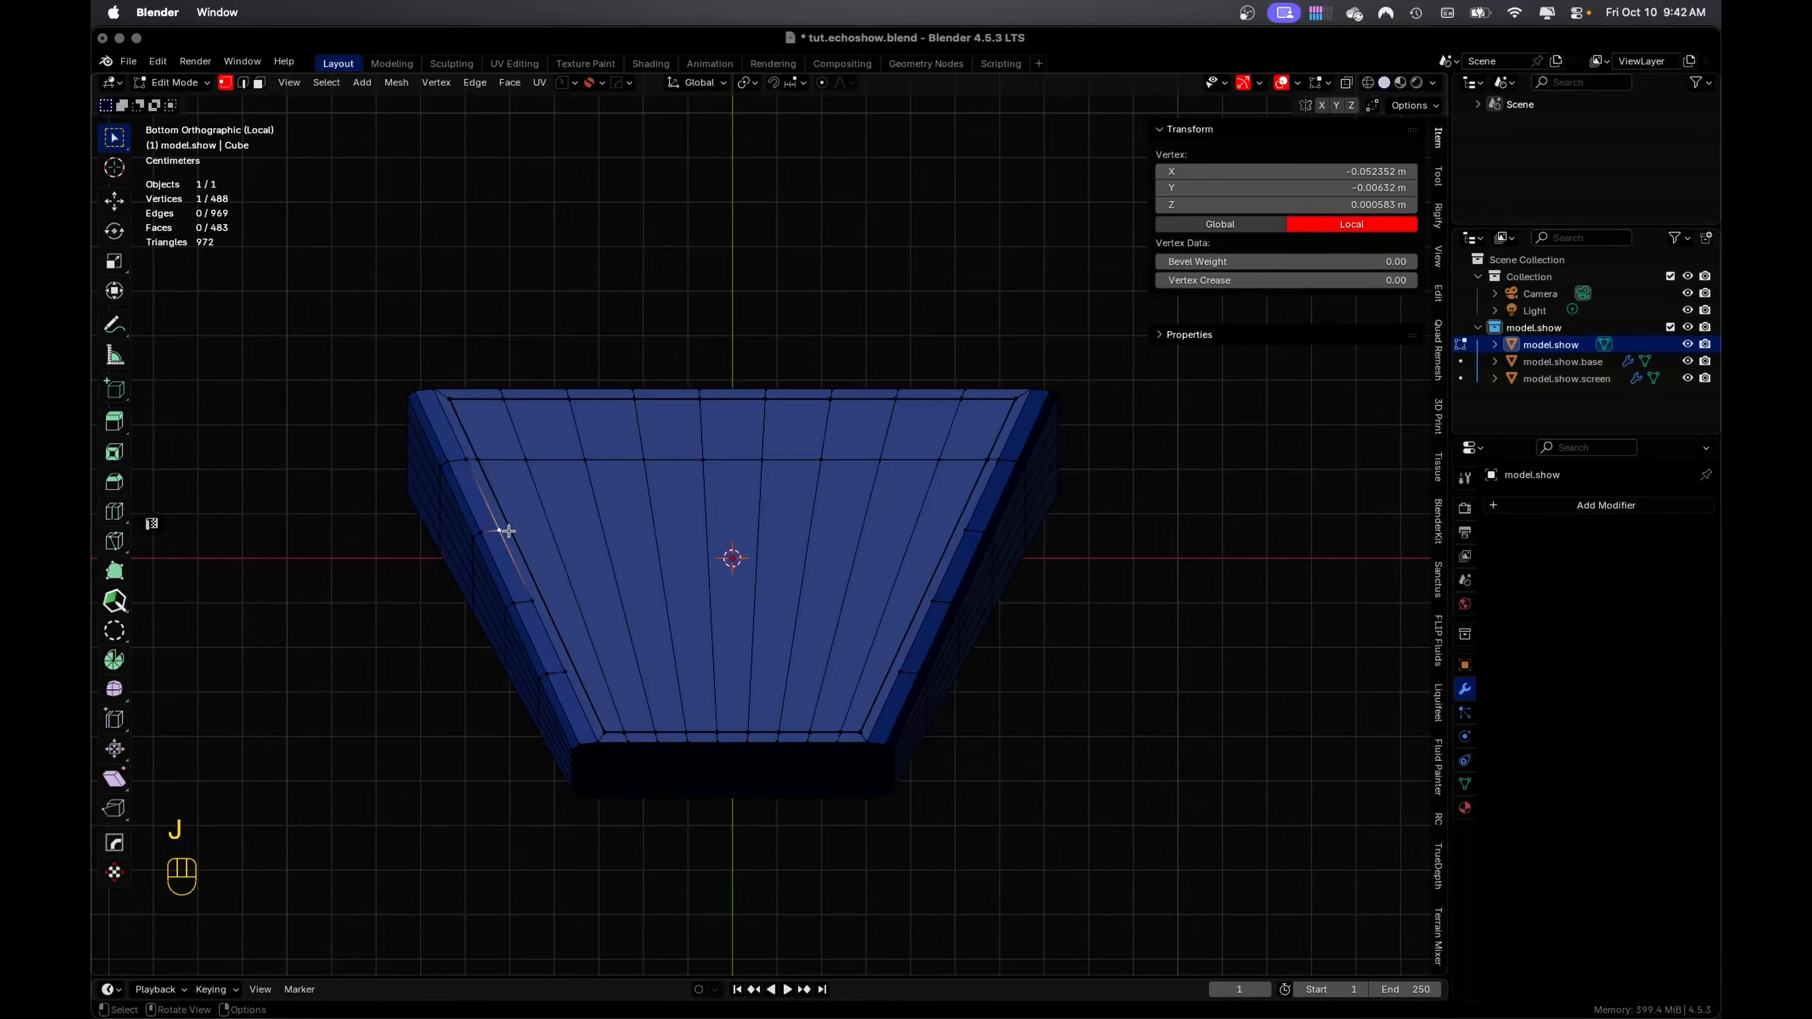
{"action": "left_click", "coordinate": [965, 530], "text": "shift"}
{"action": "key", "text": "j"}
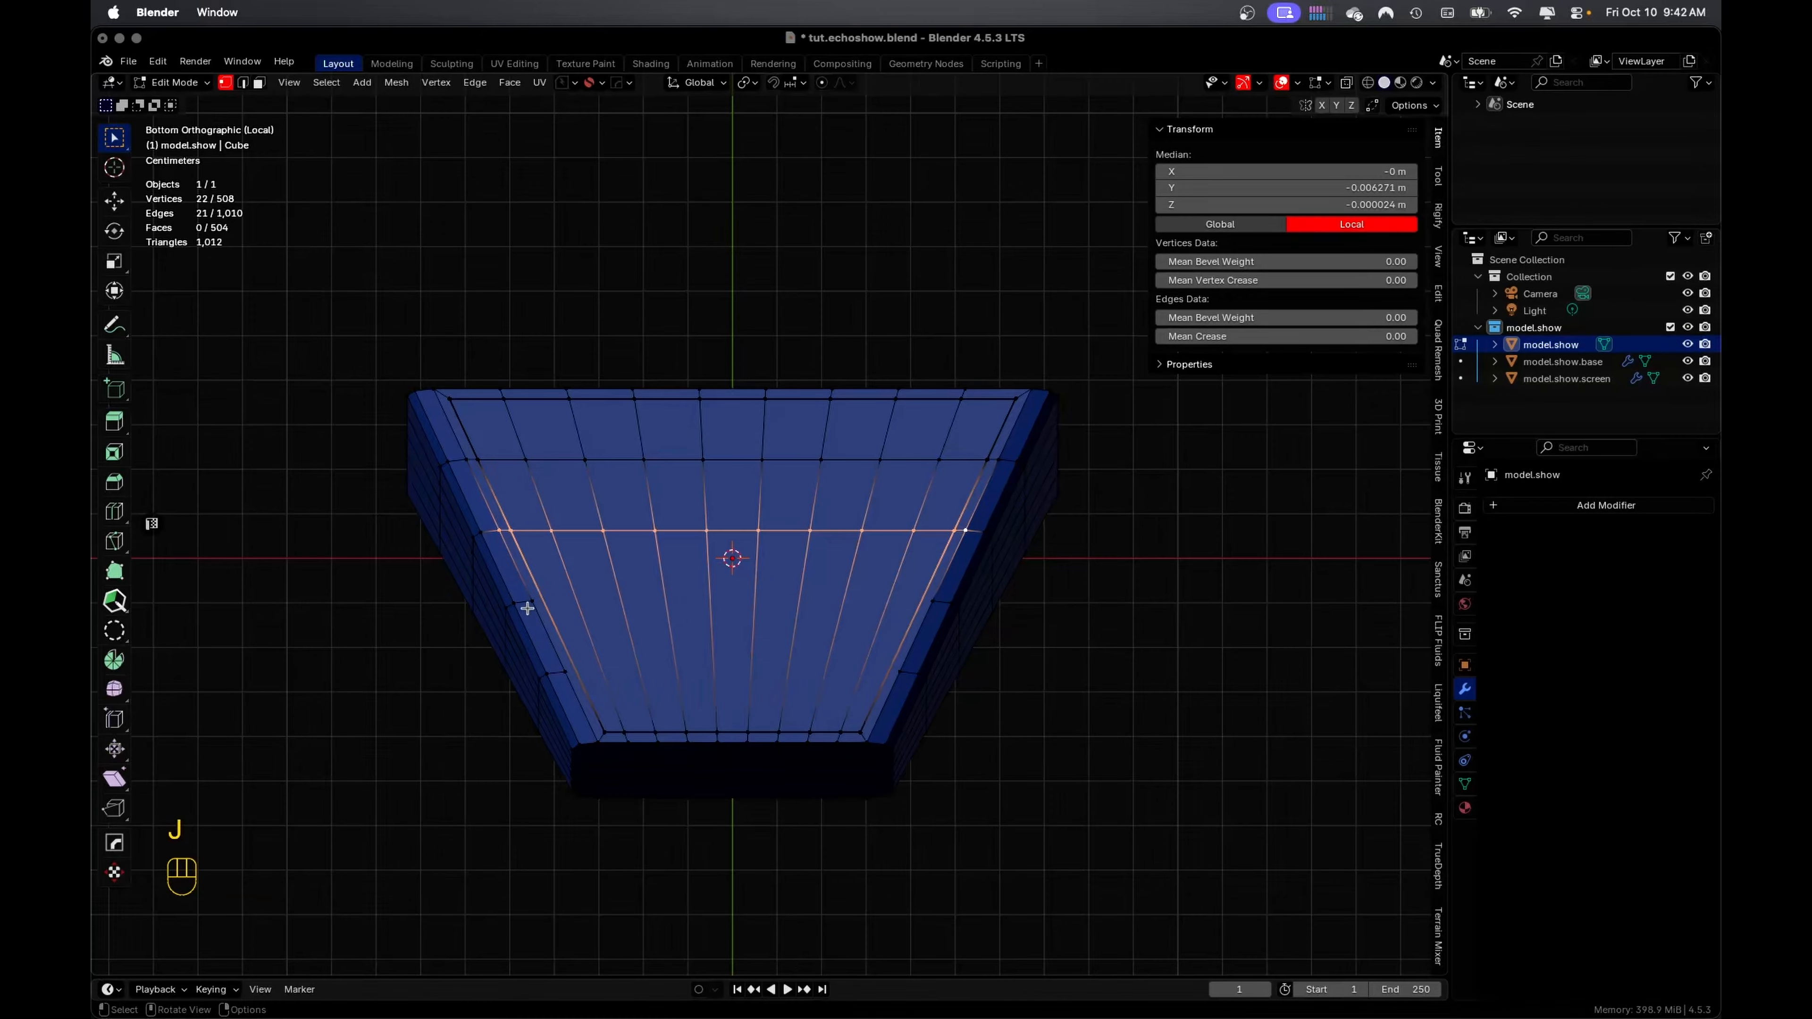
{"action": "key", "text": "Tab"}
{"action": "middle_click_drag", "start_coordinate": [530, 598], "coordinate": [974, 837]}
{"action": "key", "text": "super+s"}
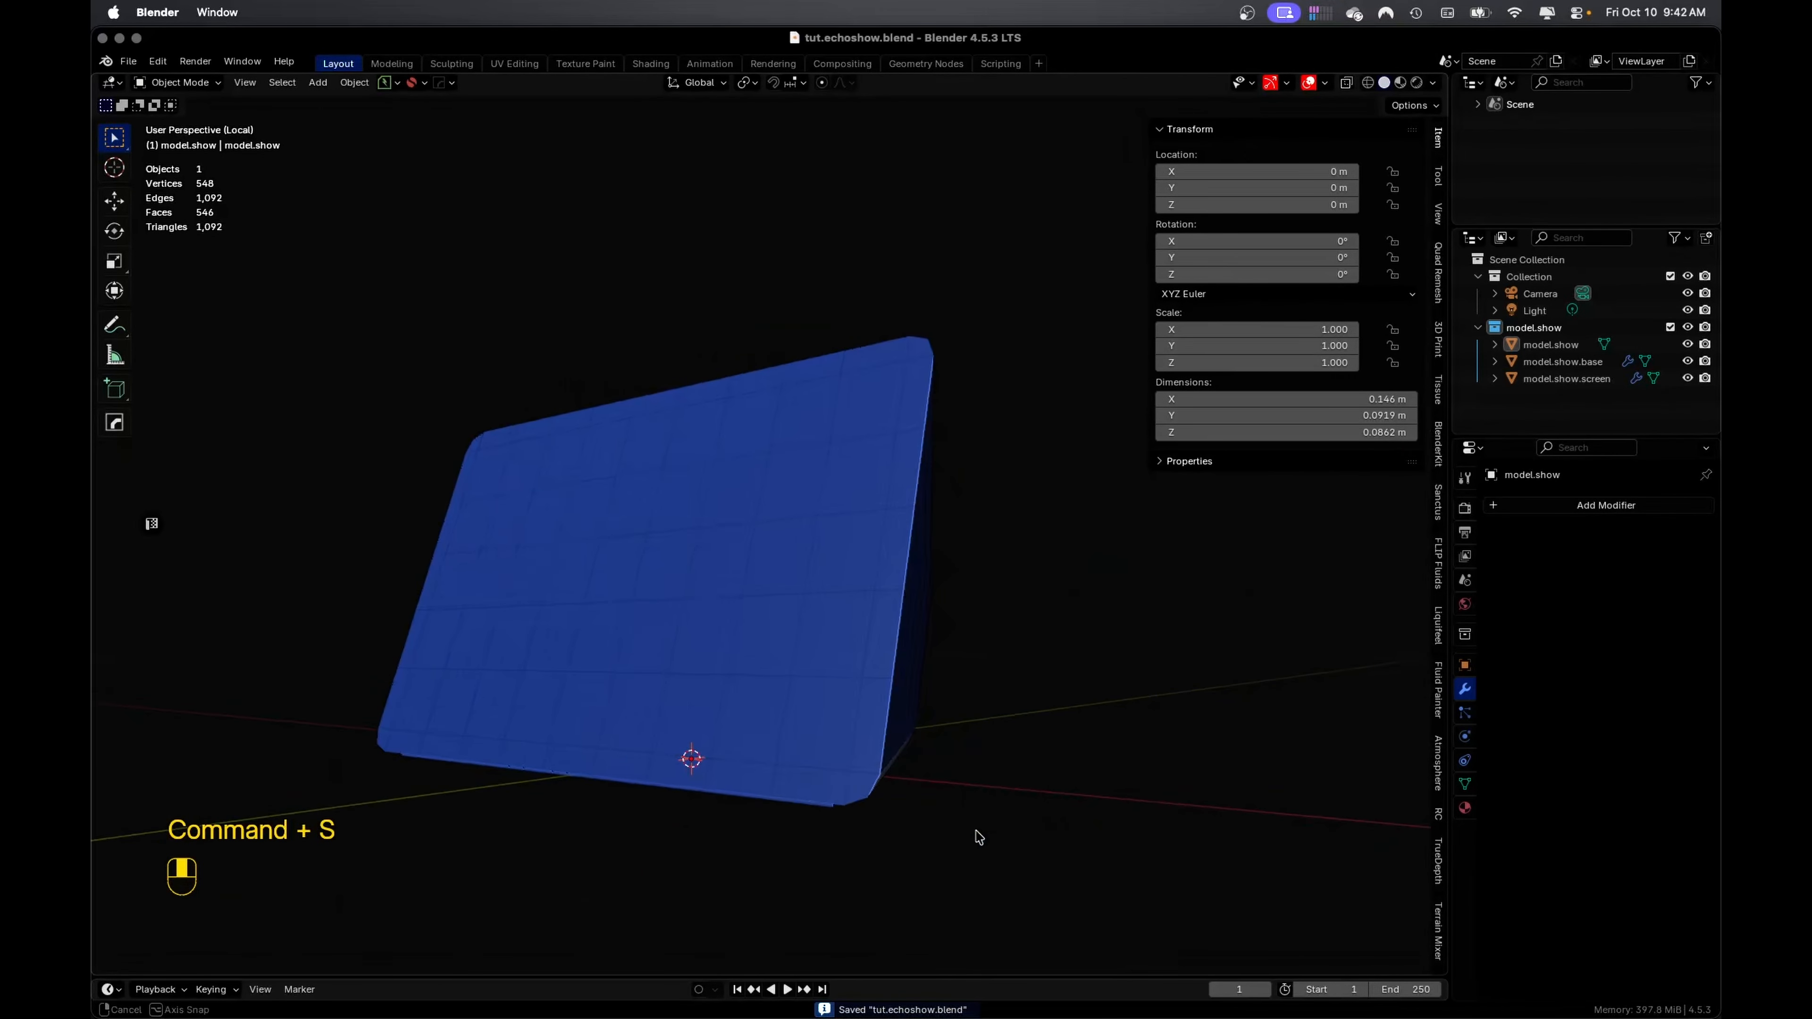
Bevel the edge loop around the body's front outline with 2 segments and an offset of about 0.00045 m
{"action": "middle_click_drag", "start_coordinate": [934, 777], "coordinate": [922, 631]}
{"action": "key", "text": "ctrl+b"}
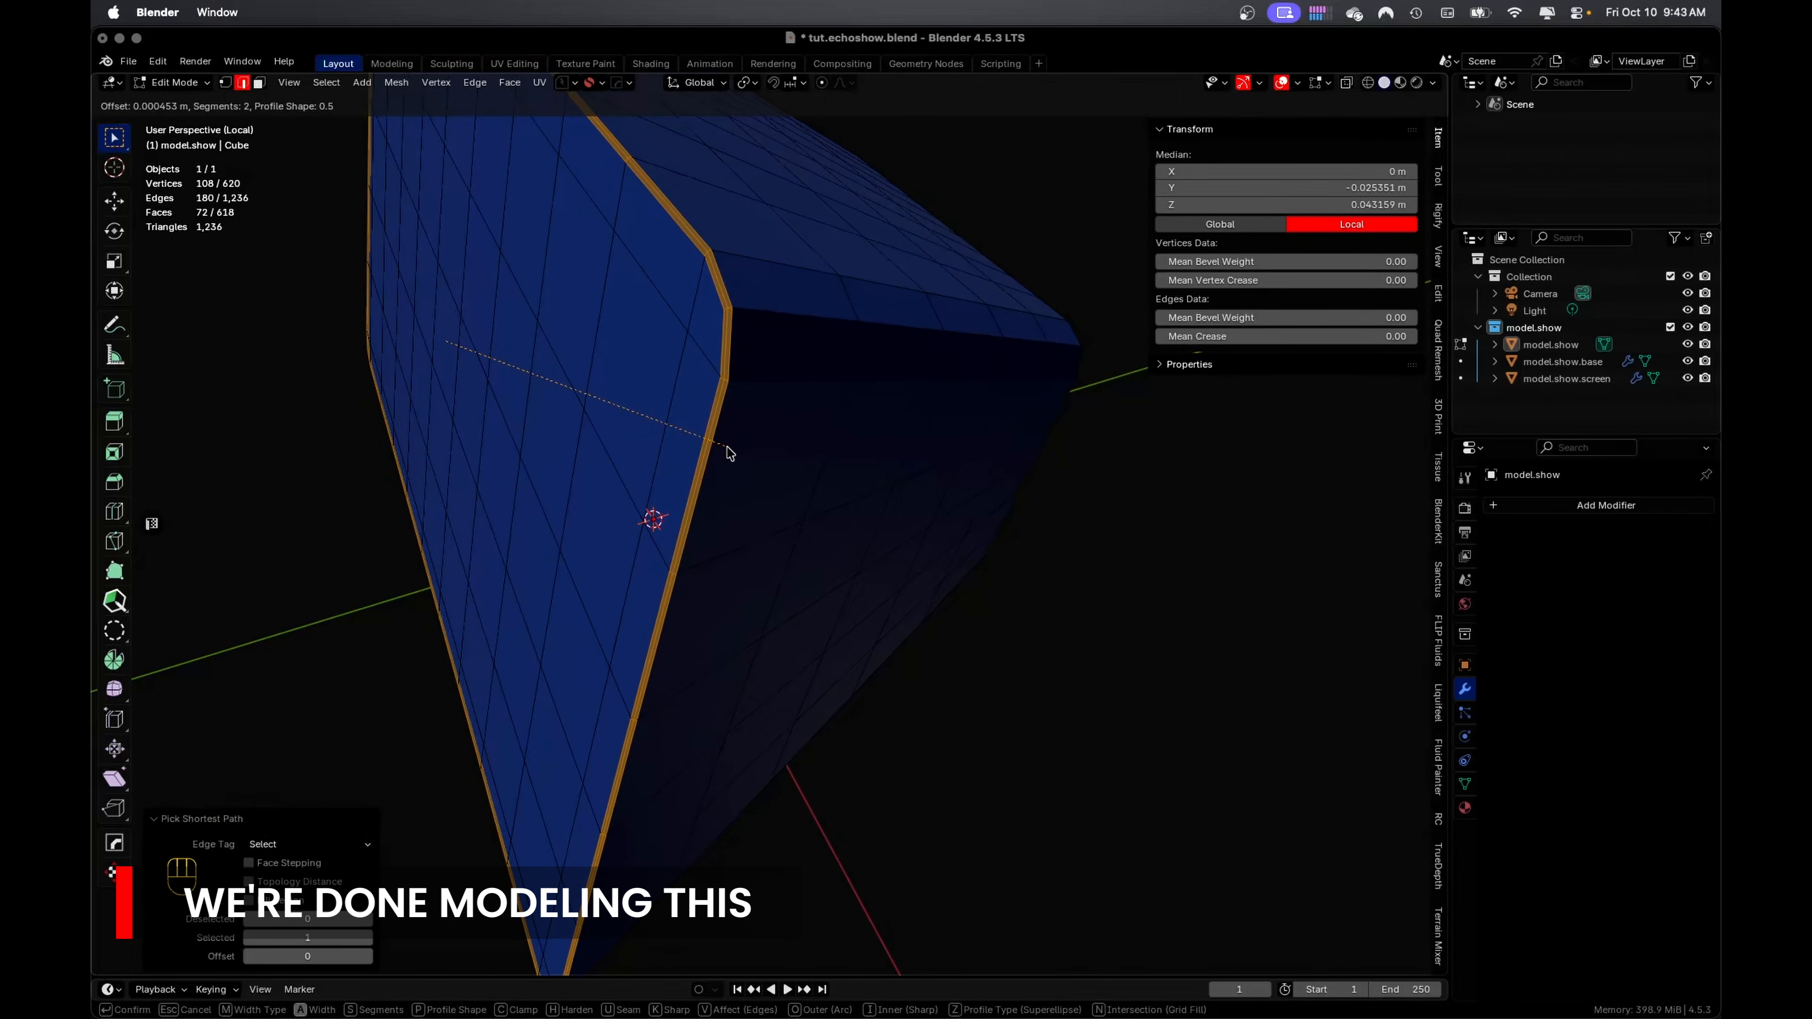
{"action": "left_click", "coordinate": [728, 454]}
Give the body a Catmull-Clark Subdivision modifier at level 3
{"action": "key", "text": "ctrl+3"}
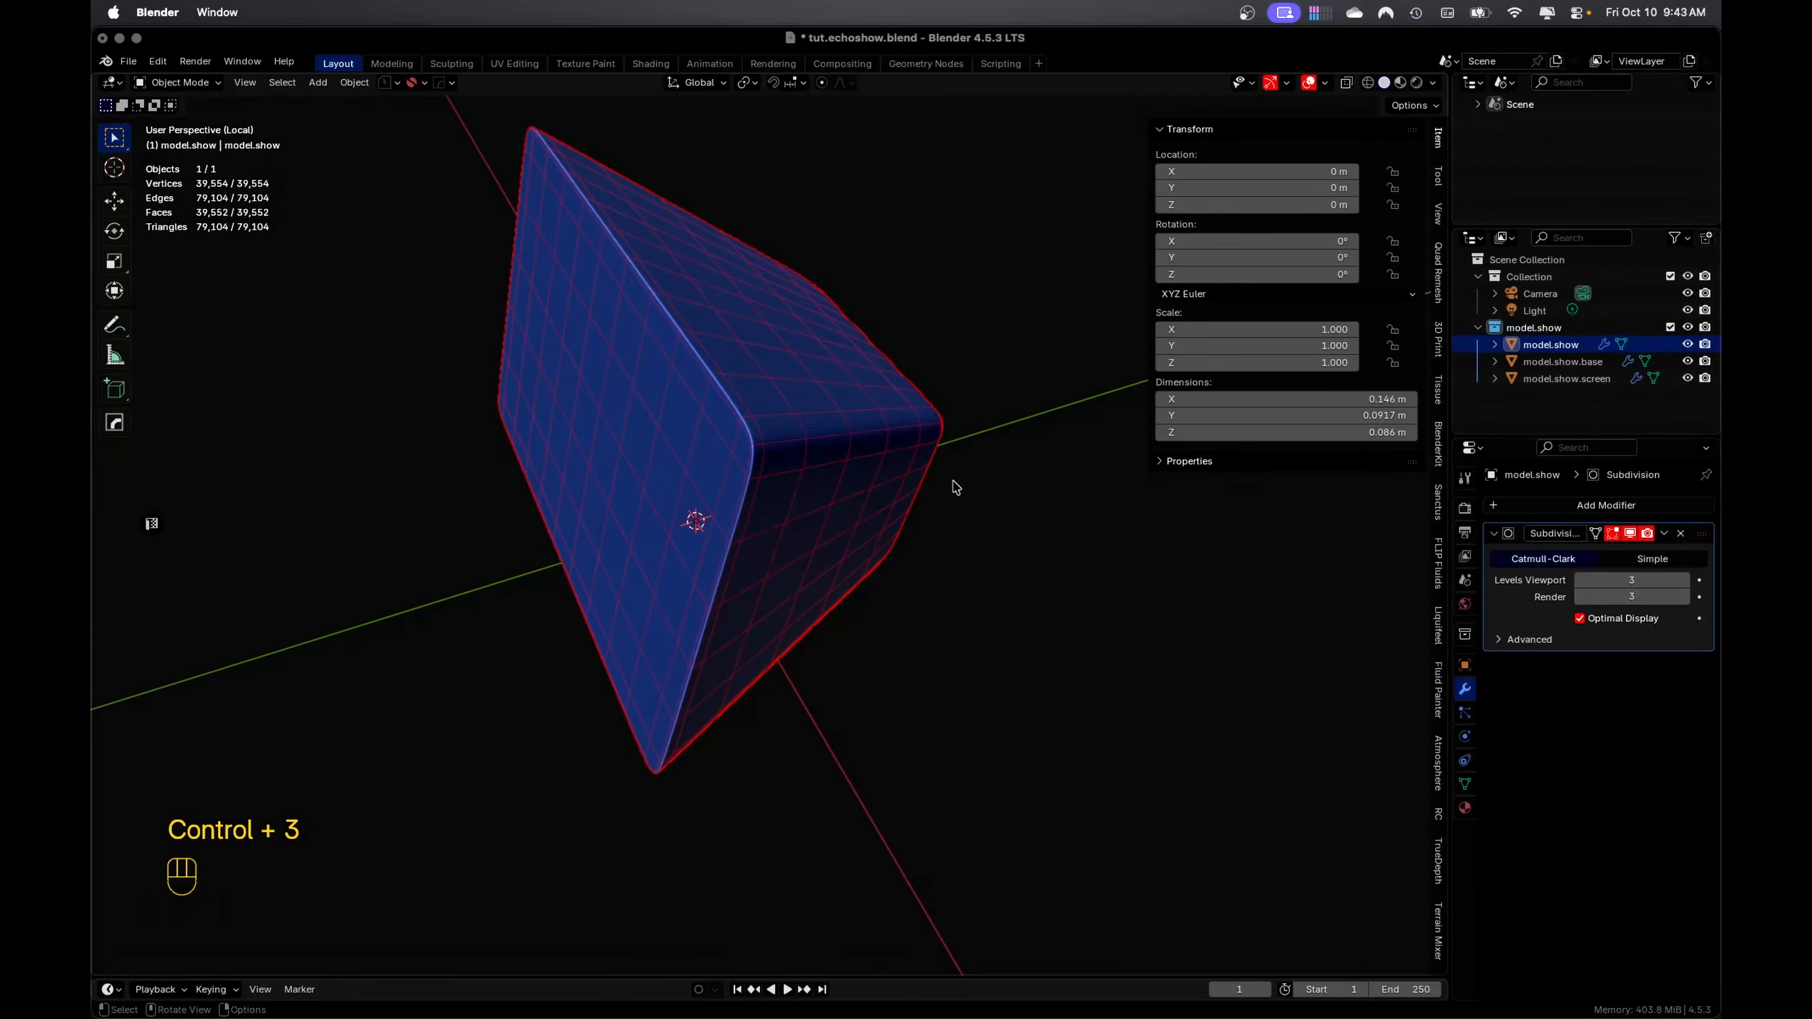
{"action": "middle_click_drag", "start_coordinate": [954, 485], "coordinate": [844, 433]}
{"action": "right_click", "coordinate": [844, 433]}
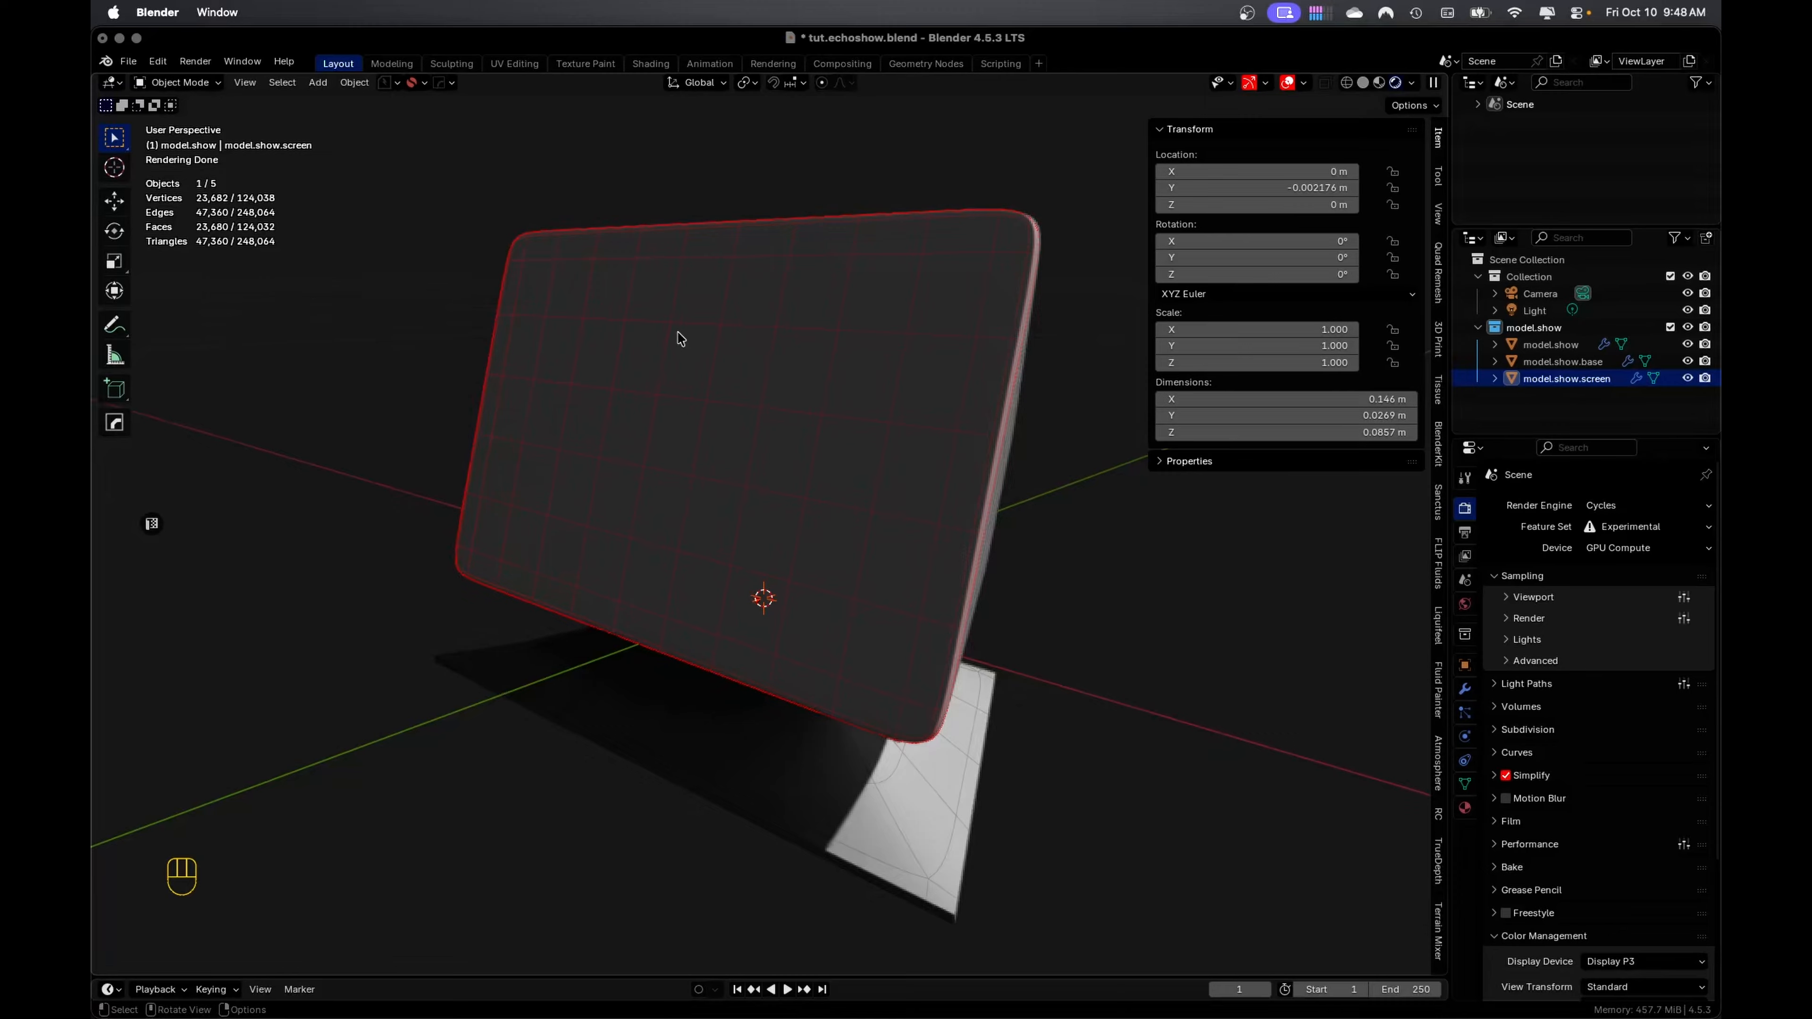
Select the inner nine-by-five block of faces on the screen's front, leaving the narrow border ring unselected
{"action": "key", "text": "Tab"}
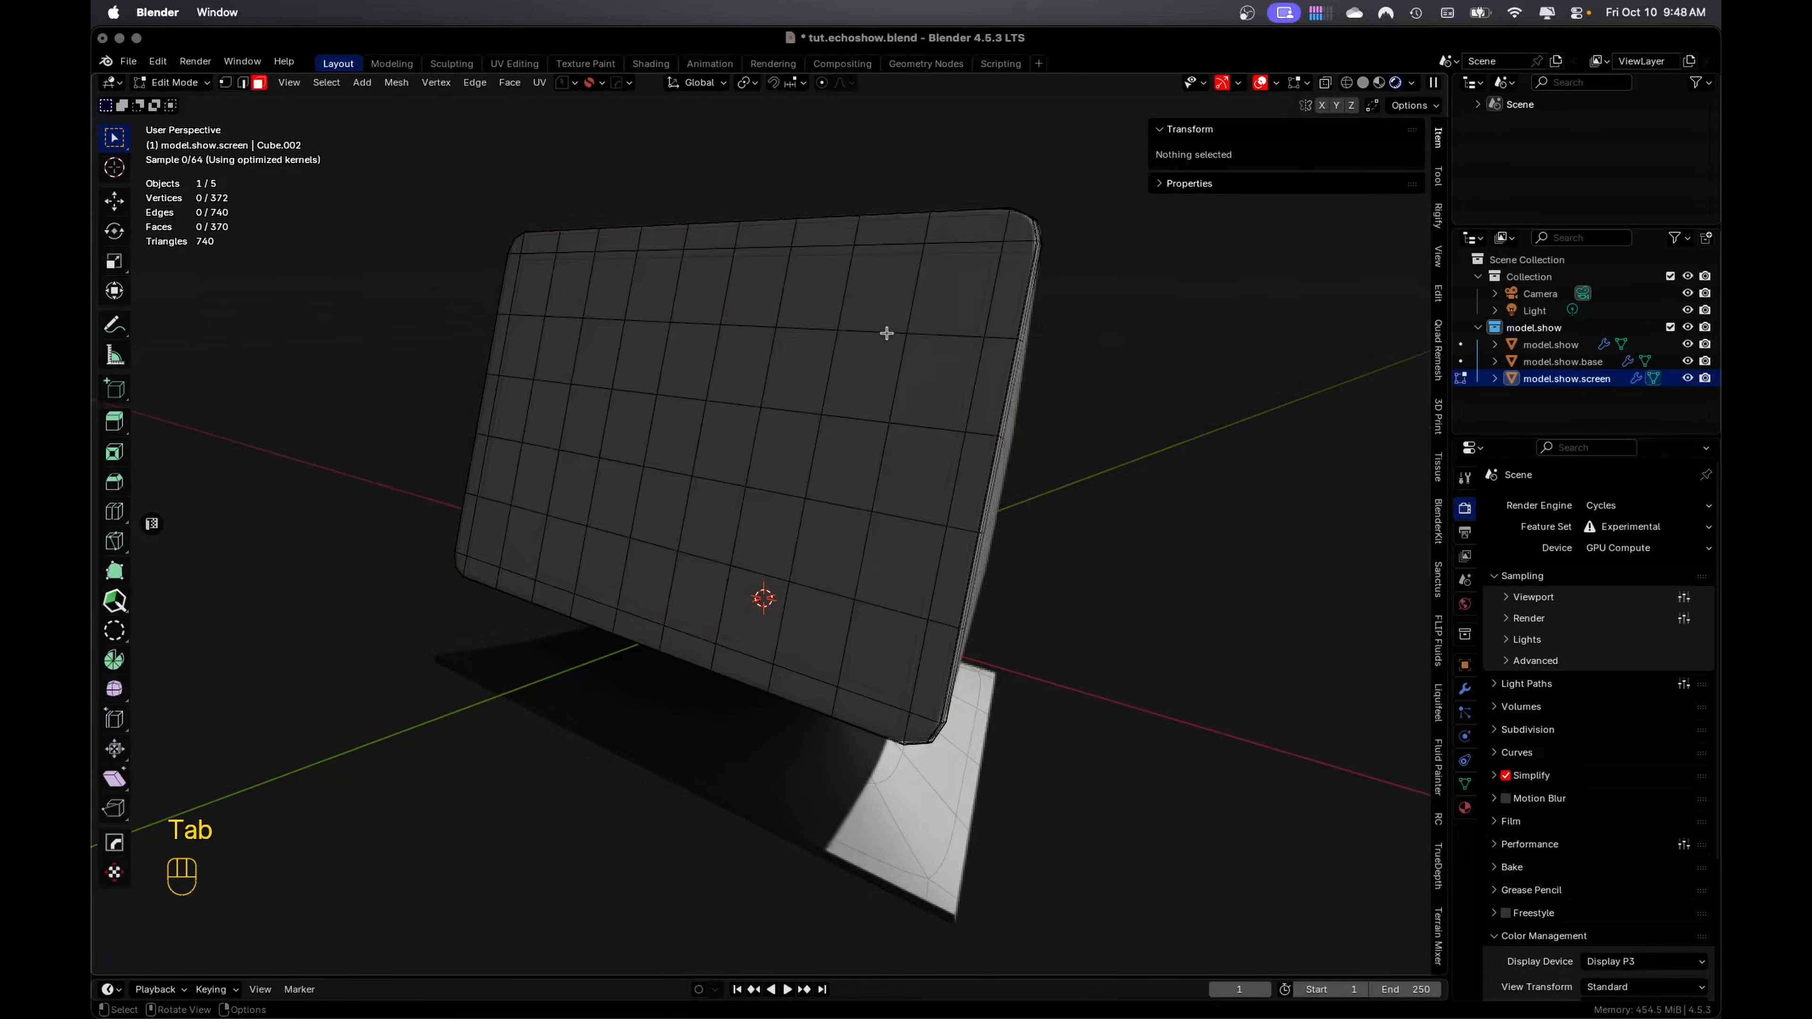
{"action": "left_click", "coordinate": [533, 285]}
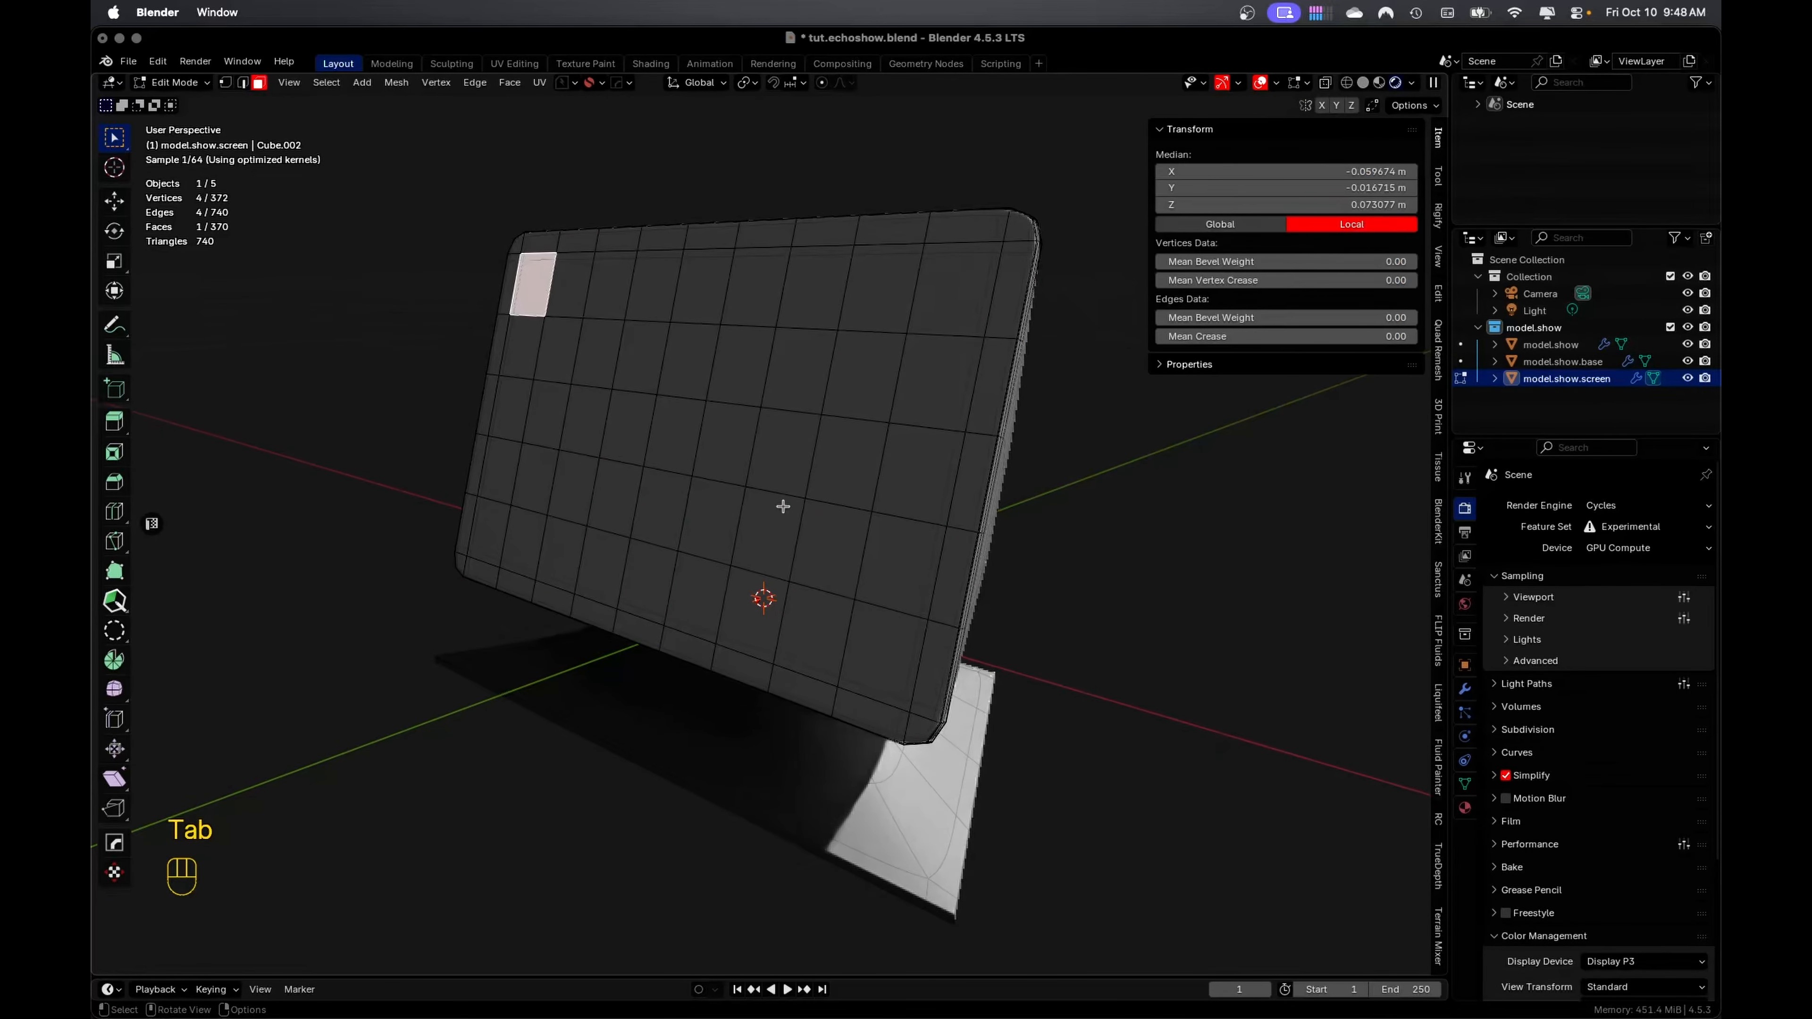
{"action": "left_click", "coordinate": [880, 646], "text": "ctrl"}
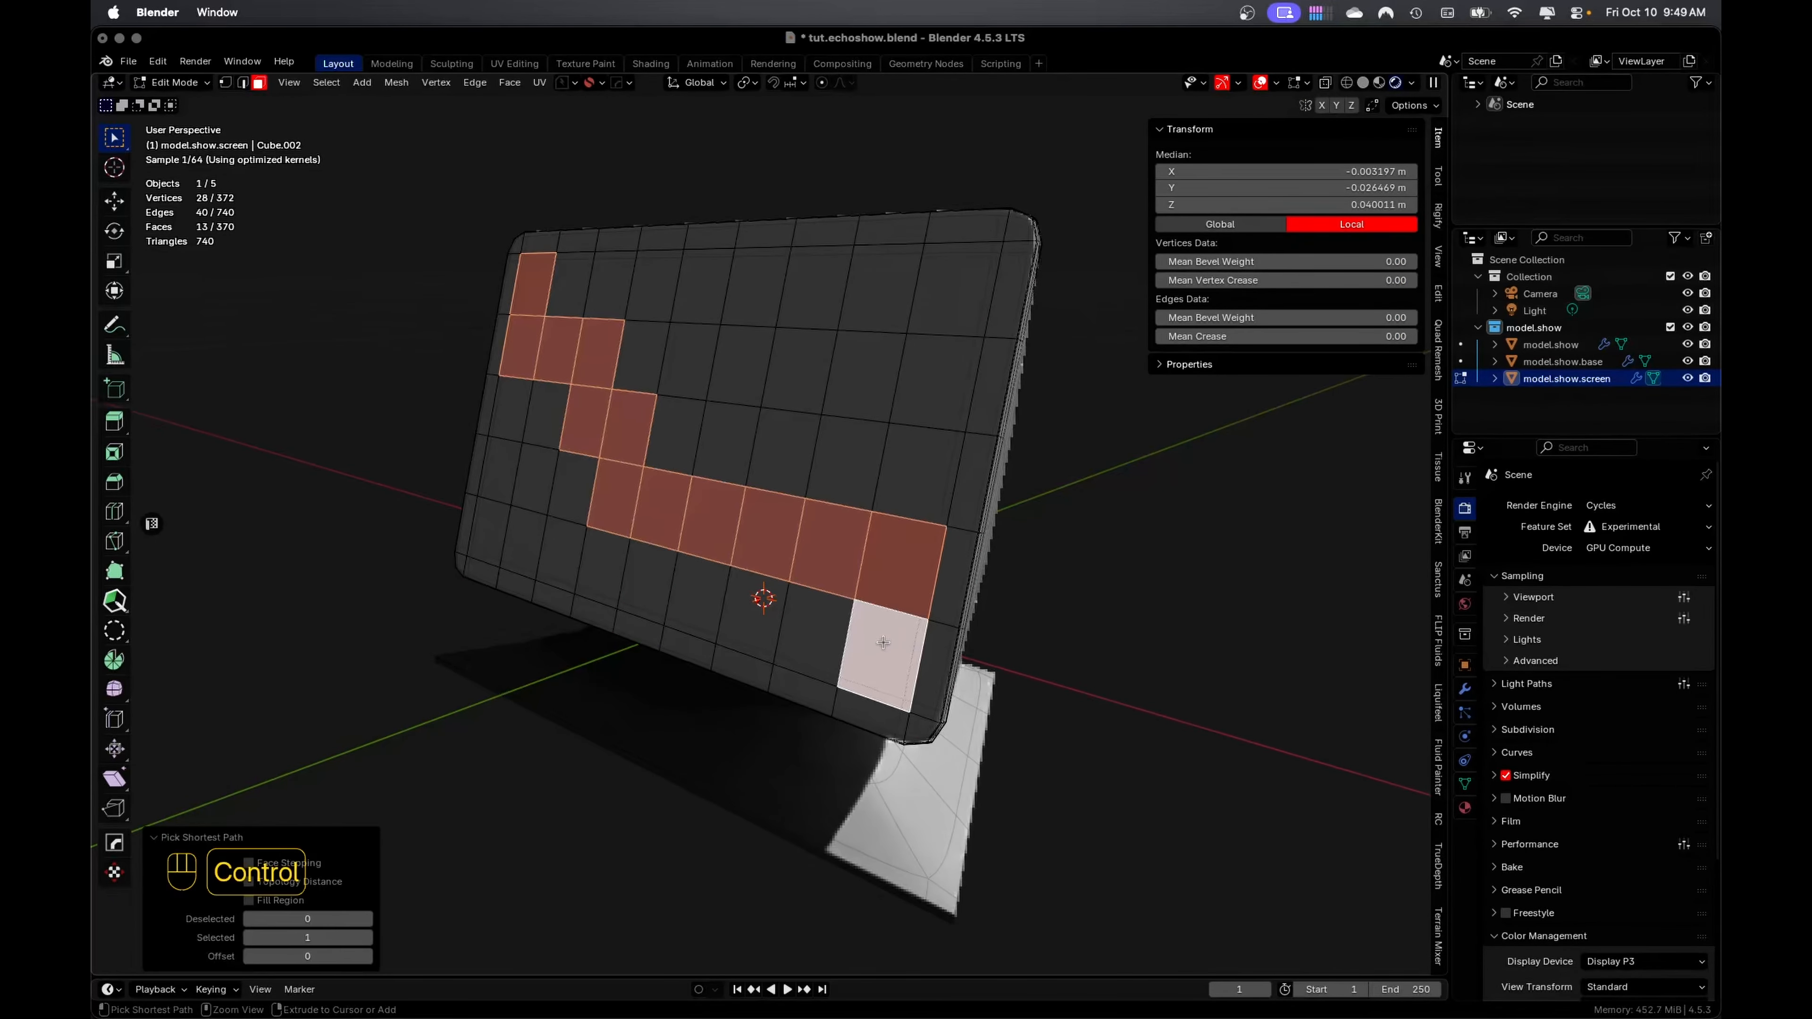
{"action": "left_click", "coordinate": [929, 307], "text": "ctrl"}
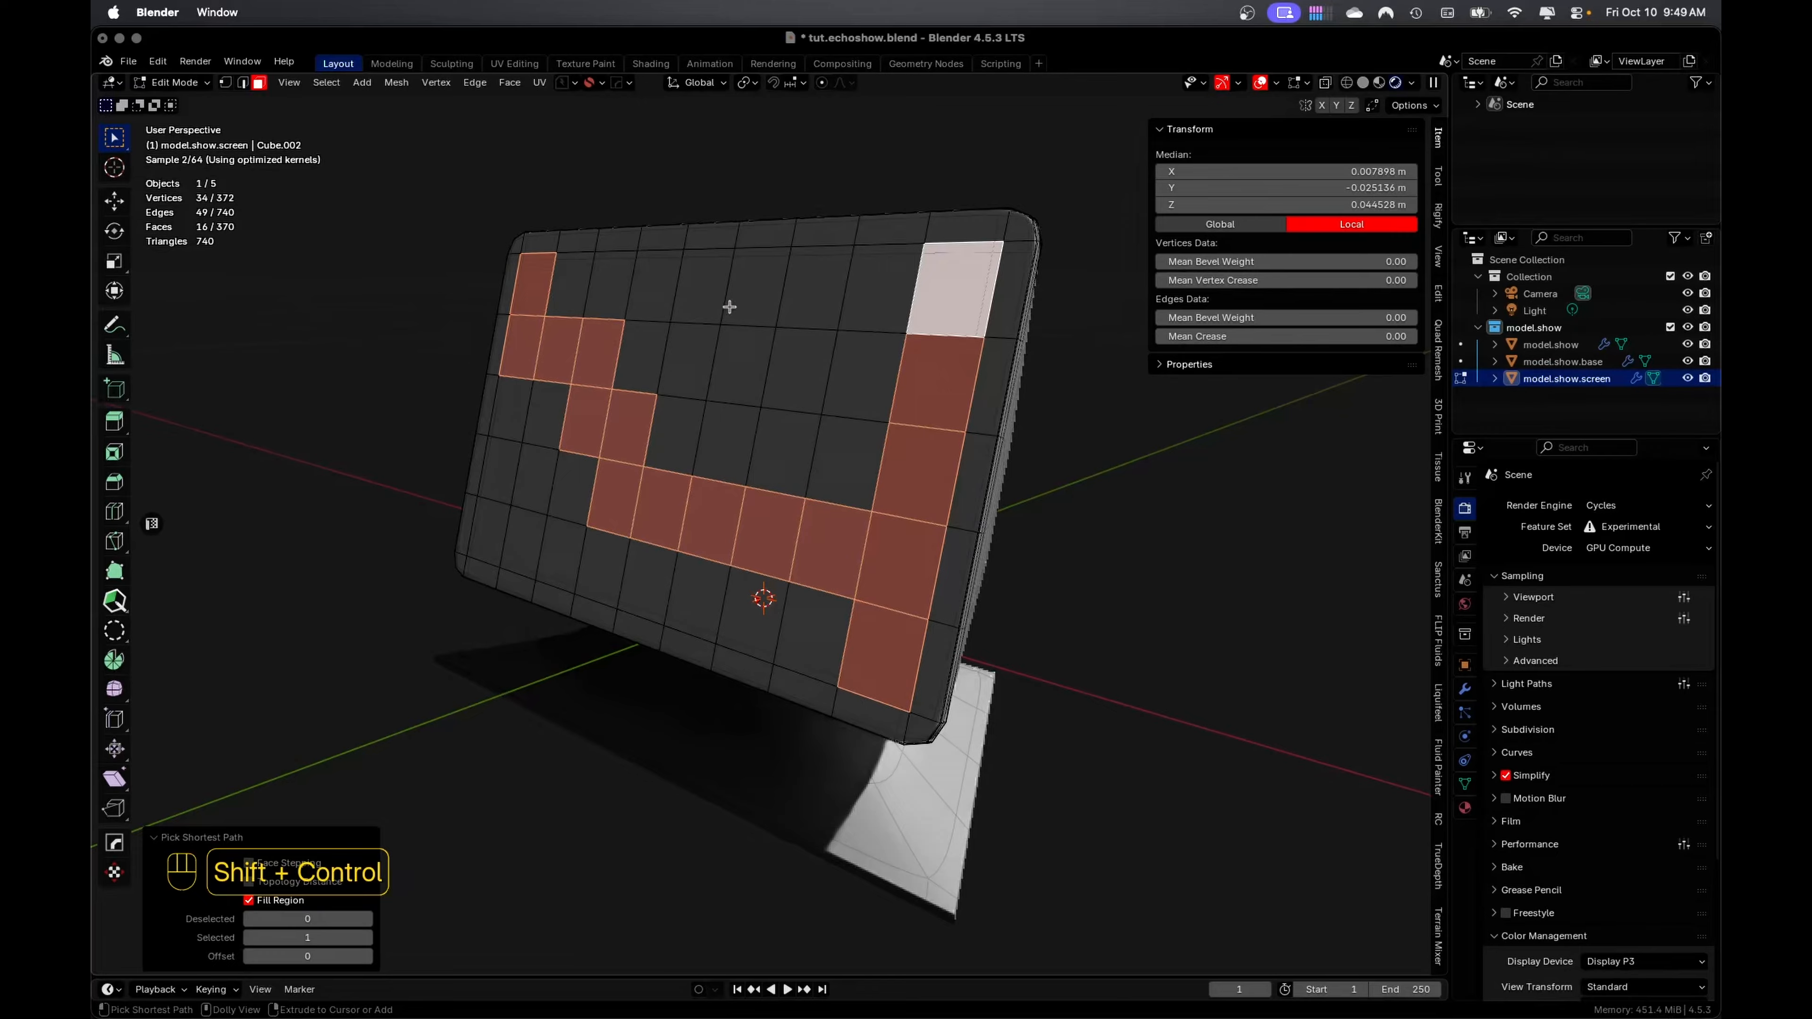
{"action": "left_click", "coordinate": [592, 289], "text": "ctrl"}
{"action": "left_click", "coordinate": [572, 289], "text": "ctrl+shift"}
{"action": "left_click", "coordinate": [853, 474], "text": "ctrl+shift"}
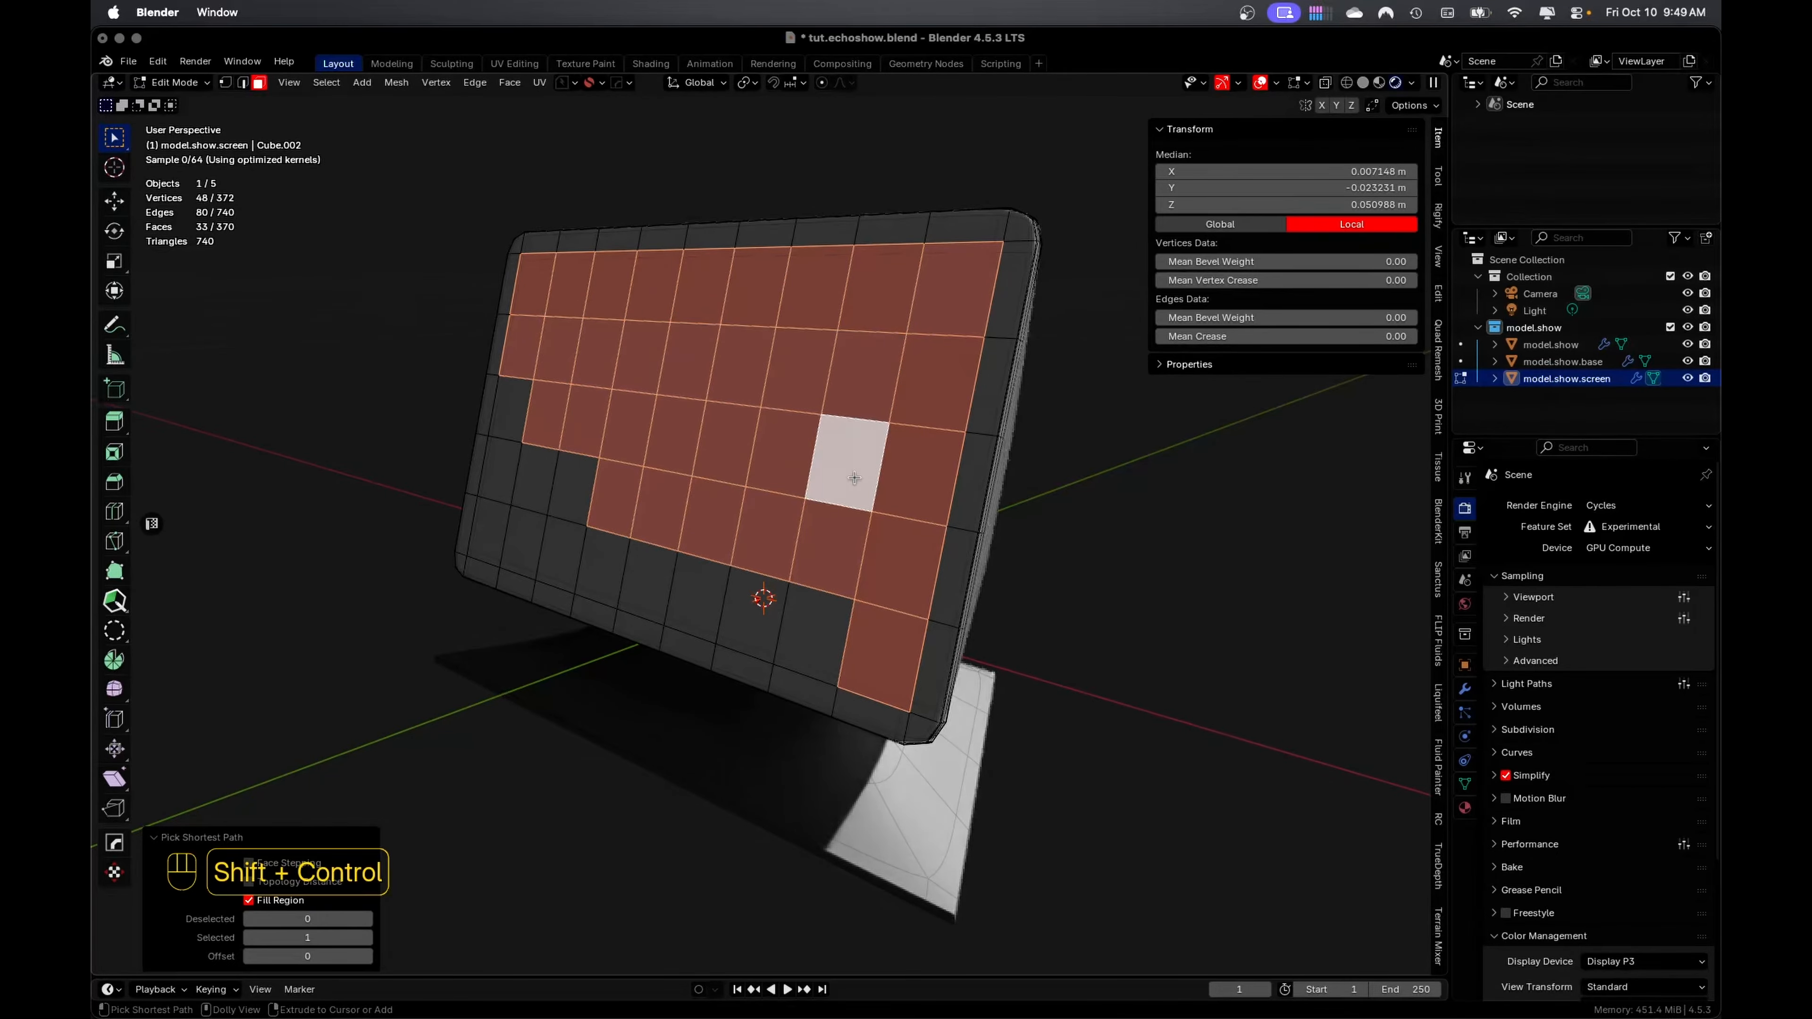
{"action": "left_click", "coordinate": [494, 543], "text": "ctrl+shift"}
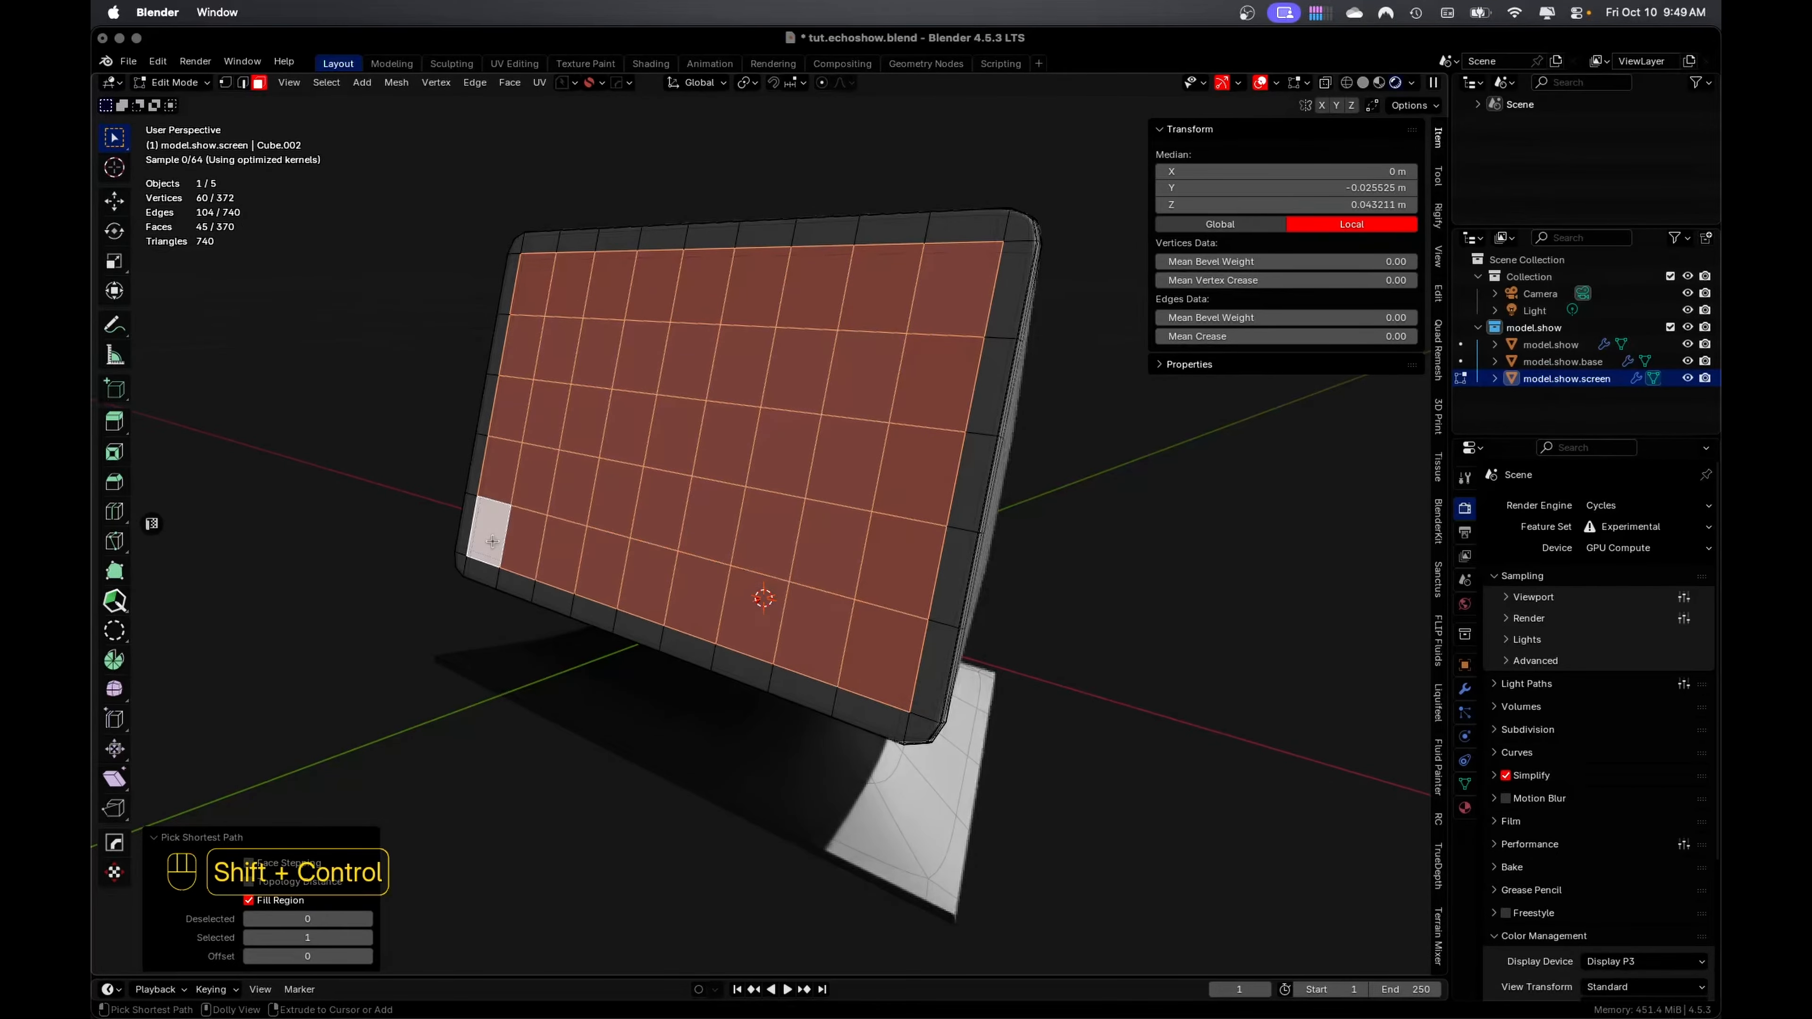
{"action": "middle_click_drag", "start_coordinate": [494, 542], "coordinate": [788, 512]}
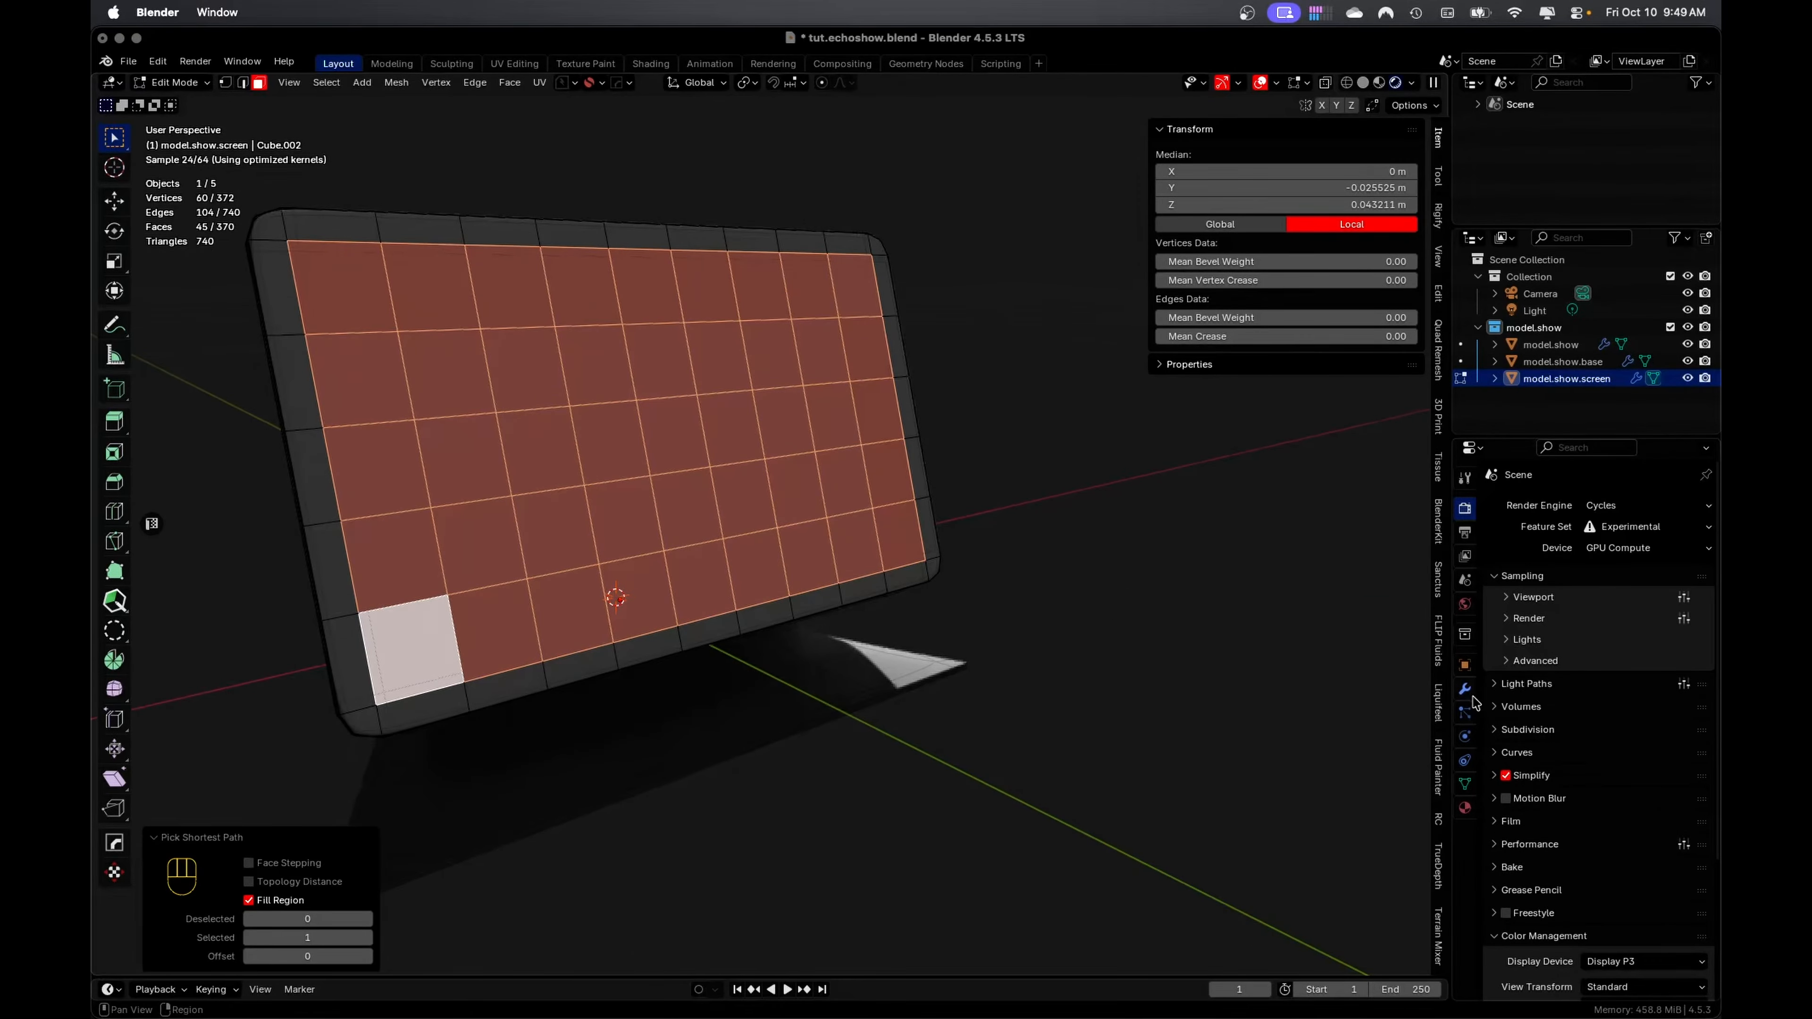
Create a vertex group named Scgreen-Inner on the screen and assign the selected inner faces to it
{"action": "left_click", "coordinate": [1464, 784]}
{"action": "left_click", "coordinate": [1699, 559]}
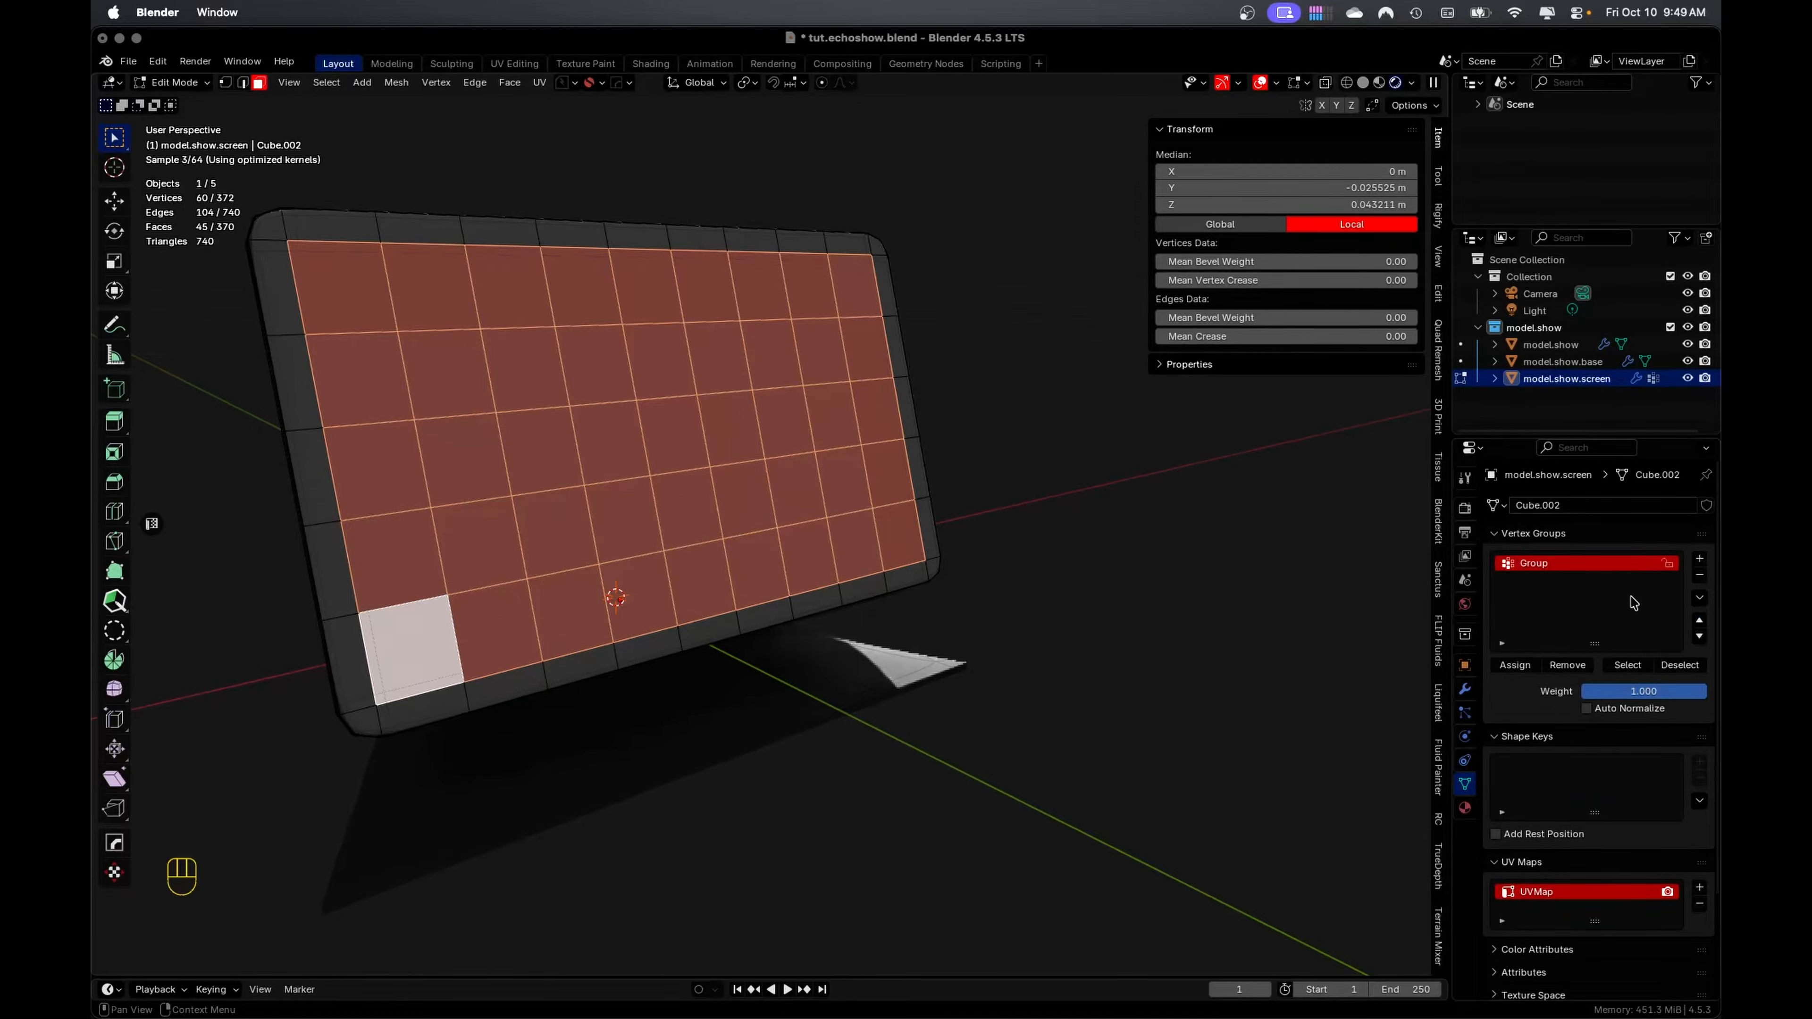
{"action": "double_click", "coordinate": [1526, 562]}
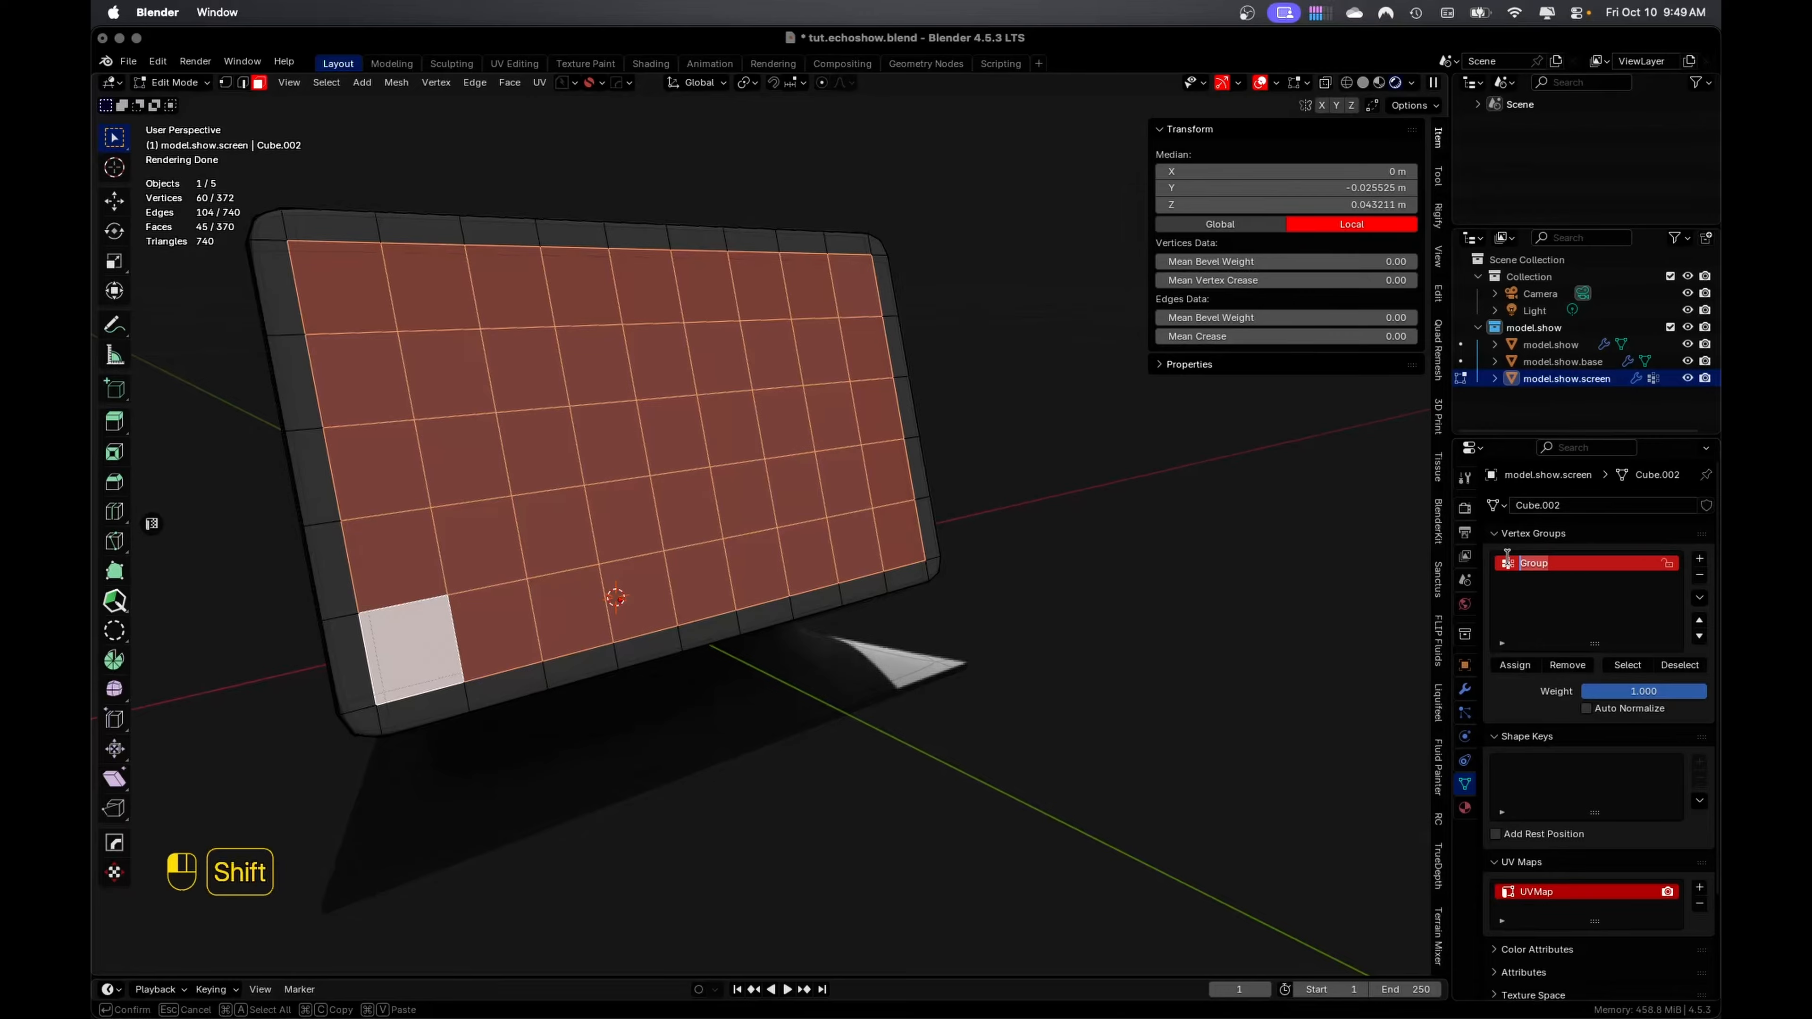
{"action": "type", "text": "Scgr"}
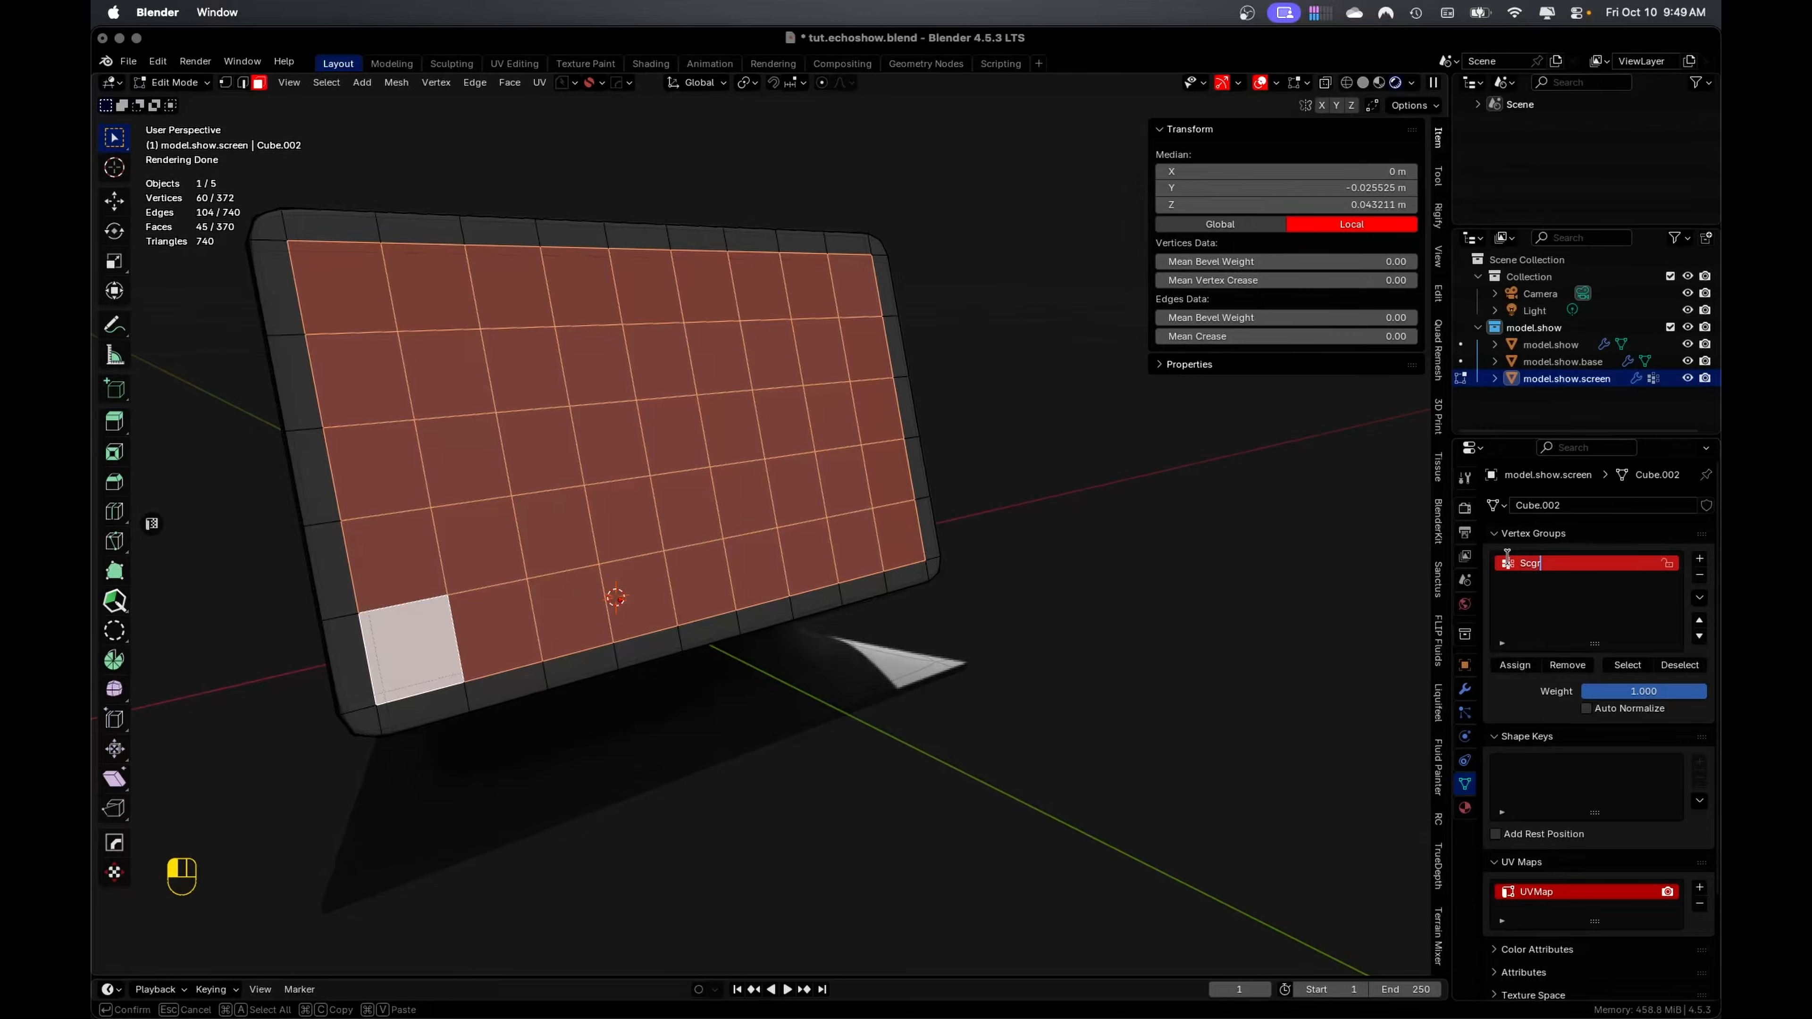
{"action": "type", "text": "een-Inner"}
{"action": "left_click", "coordinate": [1521, 668]}
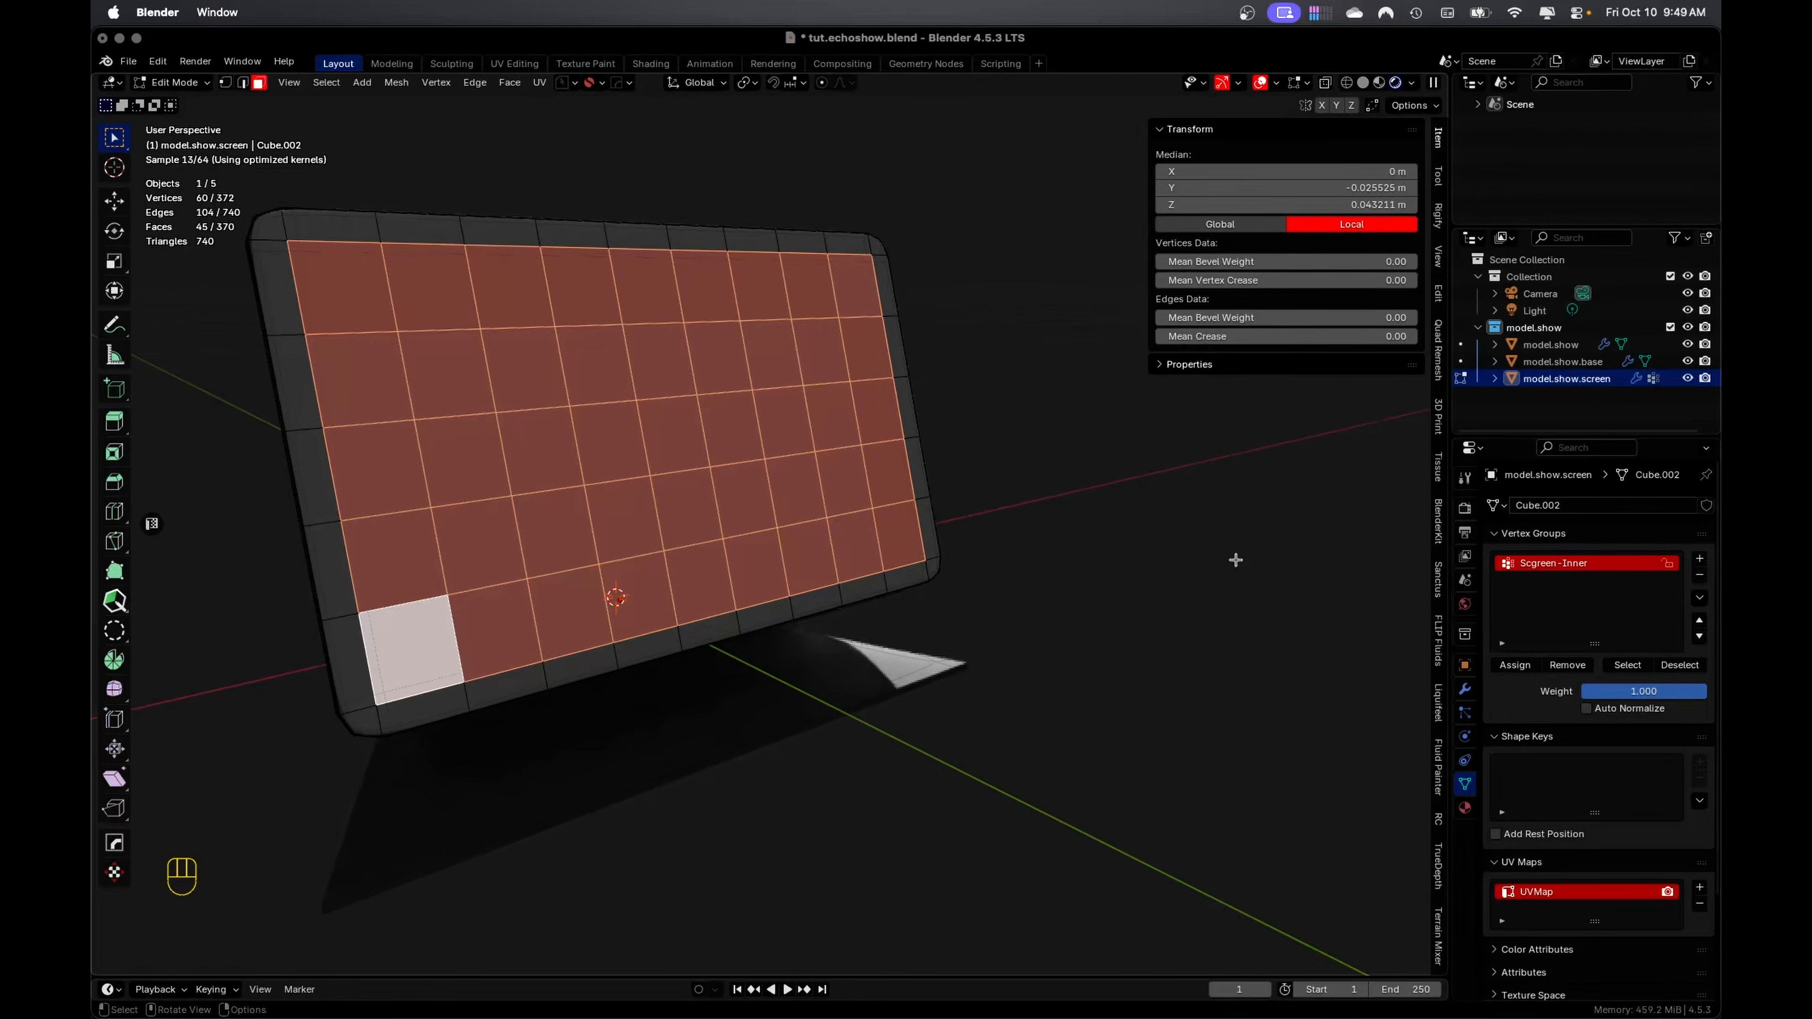
Open an Asset Browser beside the viewport with the Im3official Materials library and apply Realistic Glass to the screen
{"action": "middle_click_drag", "start_coordinate": [1234, 566], "coordinate": [1108, 585]}
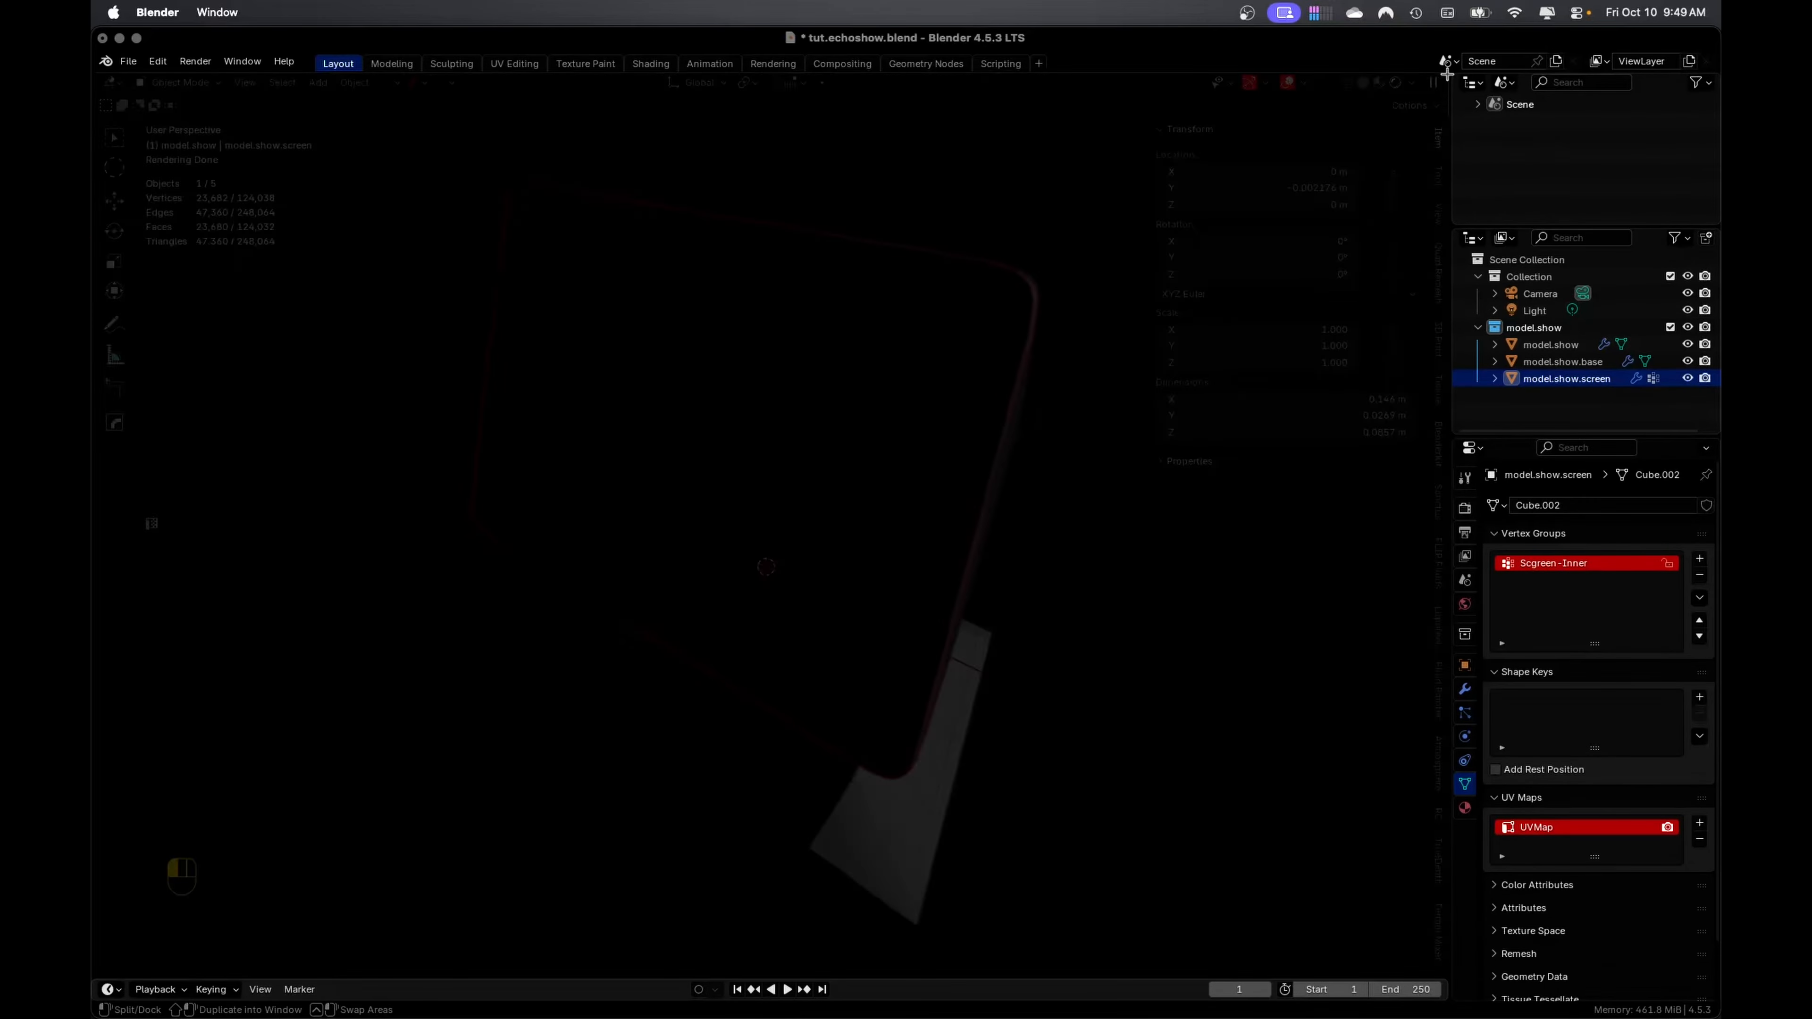
{"action": "left_click_drag", "start_coordinate": [1444, 73], "coordinate": [1145, 89]}
{"action": "left_click", "coordinate": [1164, 84]}
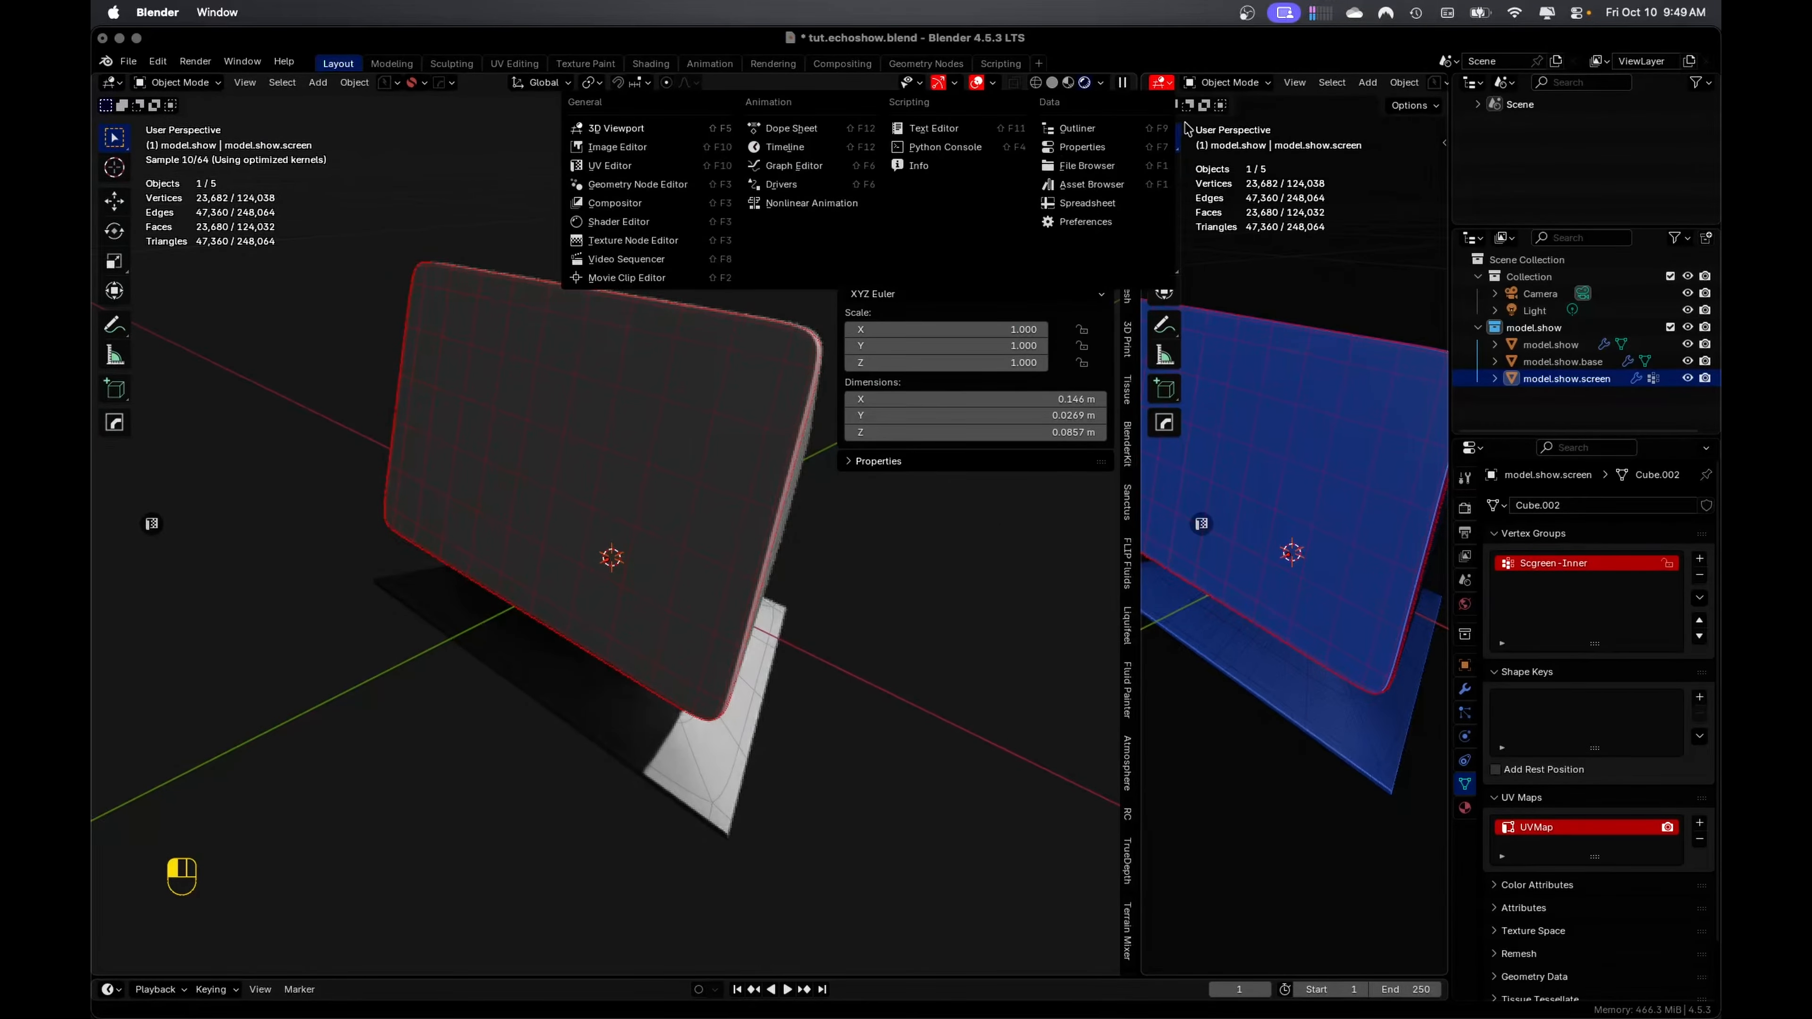
{"action": "left_click", "coordinate": [1103, 187]}
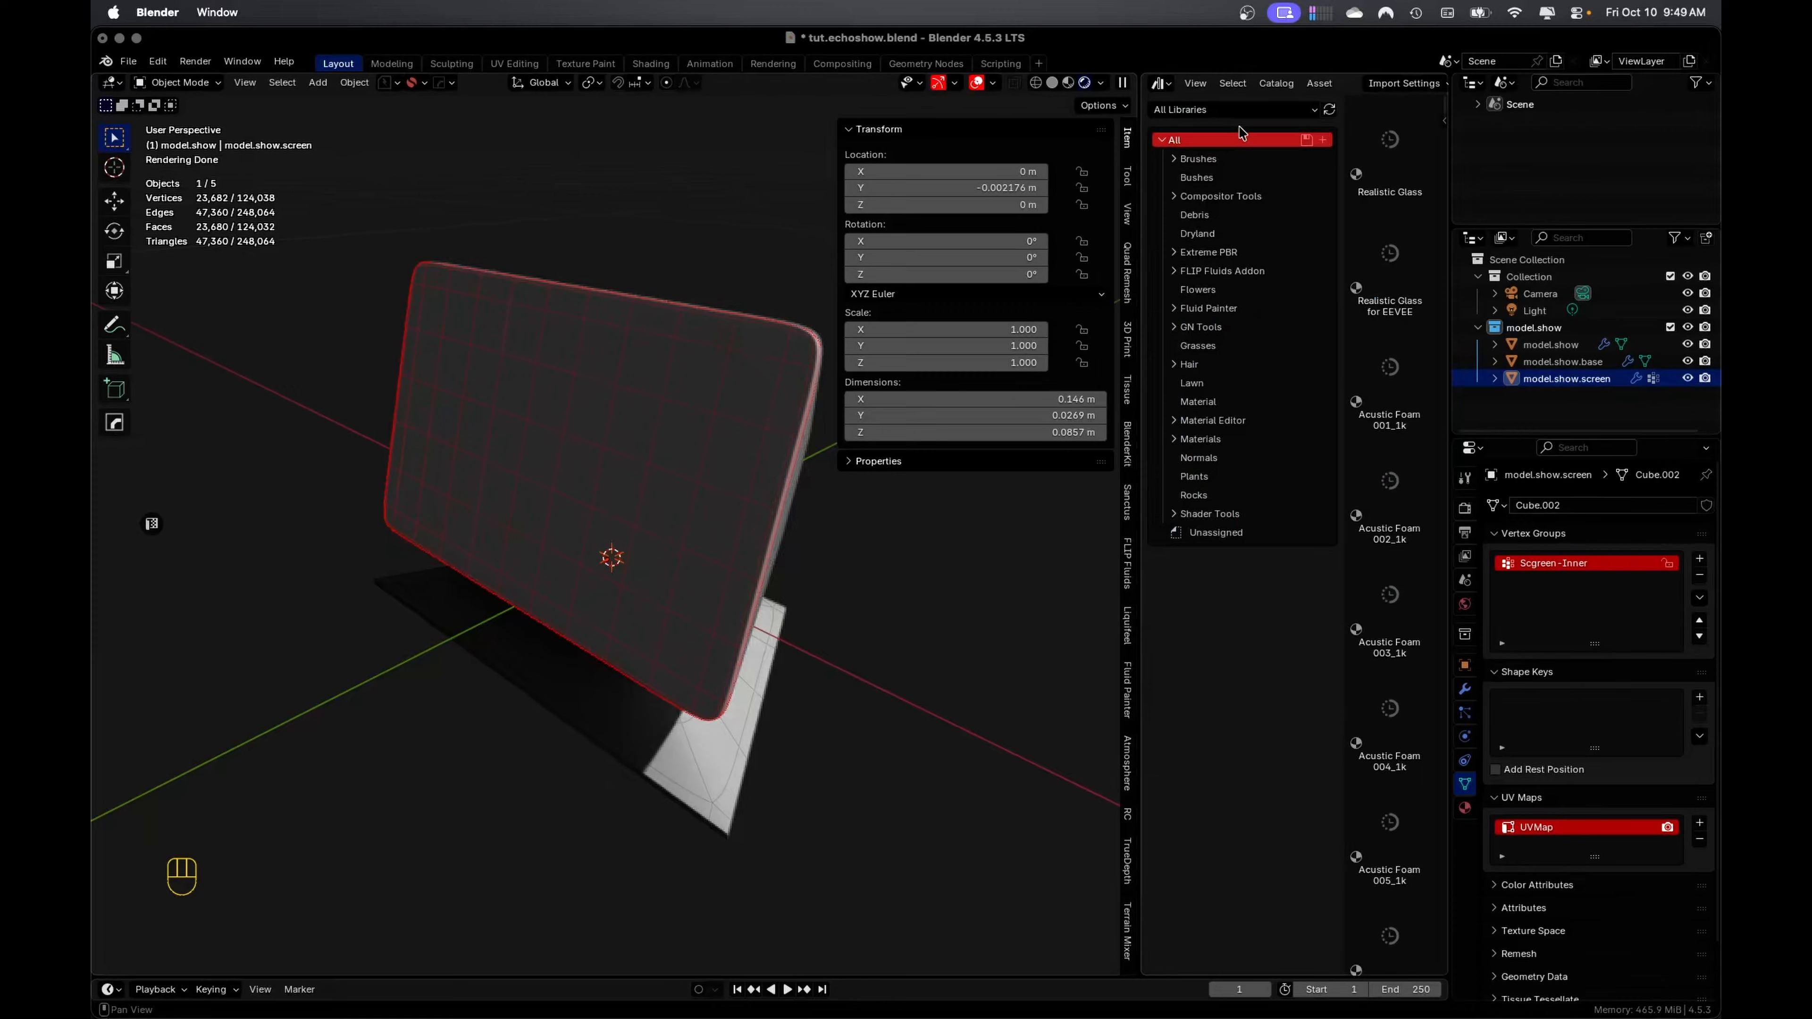
{"action": "left_click", "coordinate": [1238, 111]}
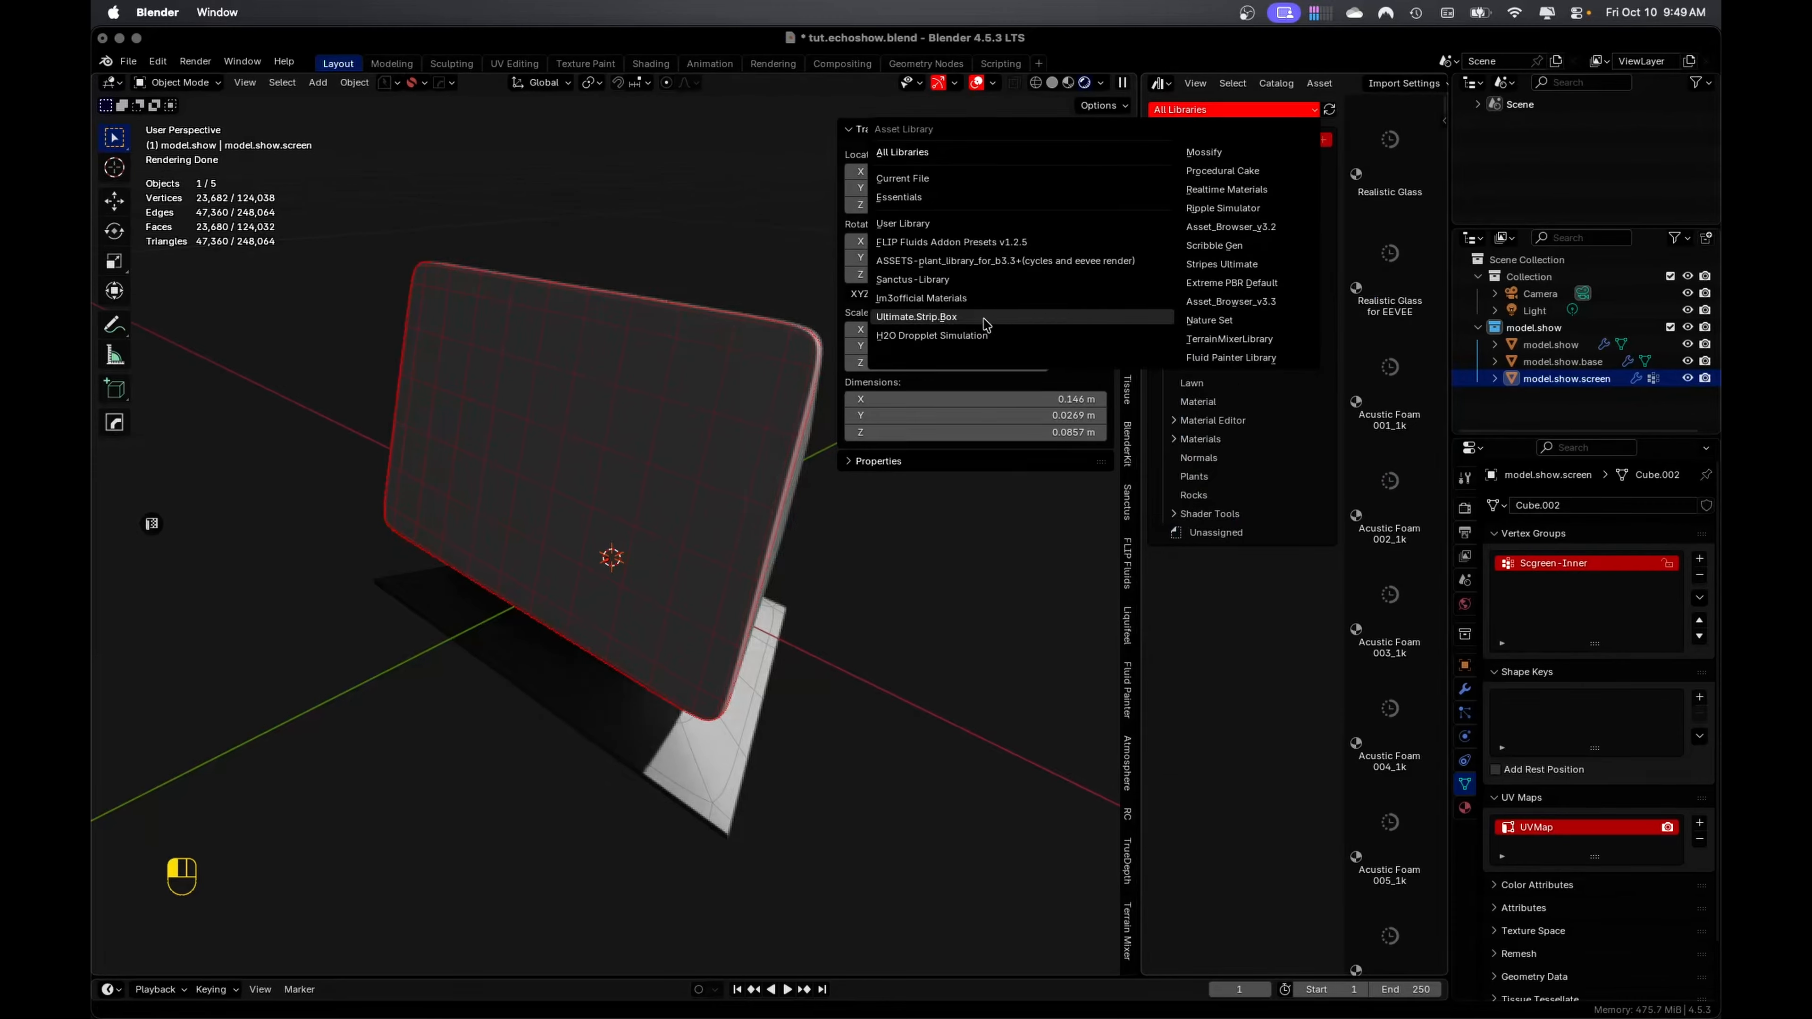
{"action": "left_click", "coordinate": [949, 300]}
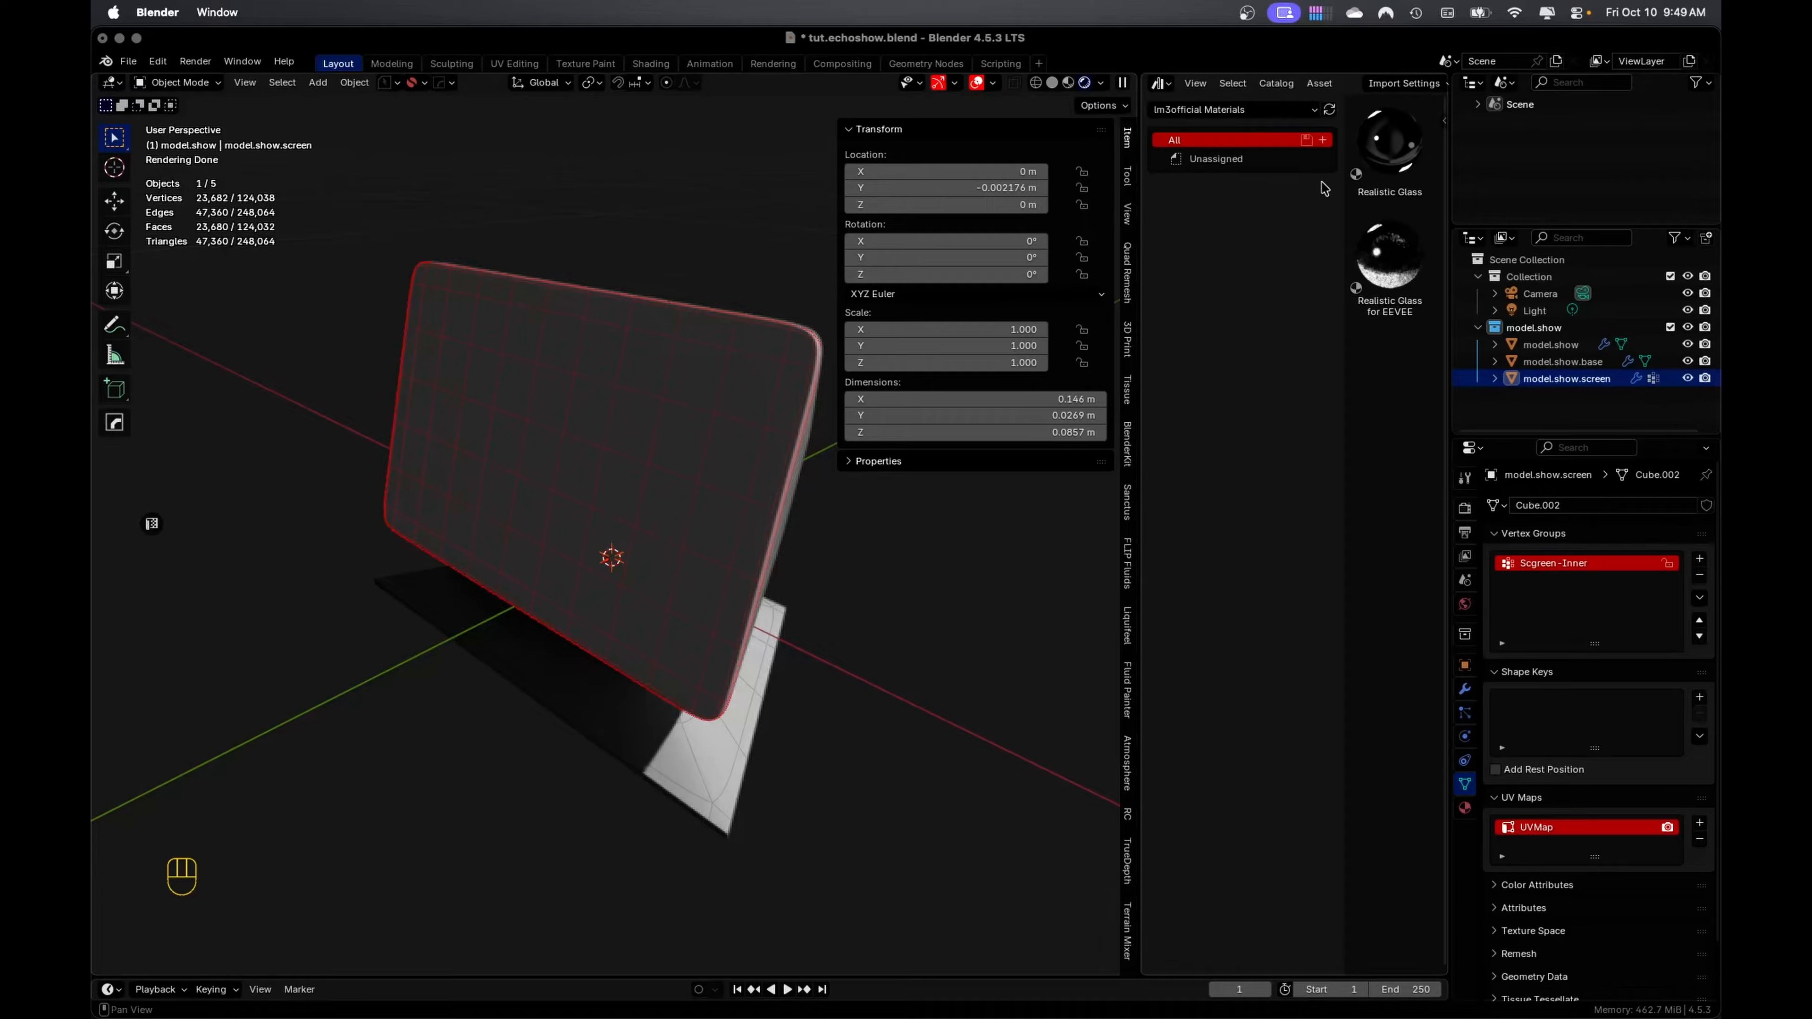
{"action": "left_click_drag", "start_coordinate": [1383, 146], "coordinate": [621, 461]}
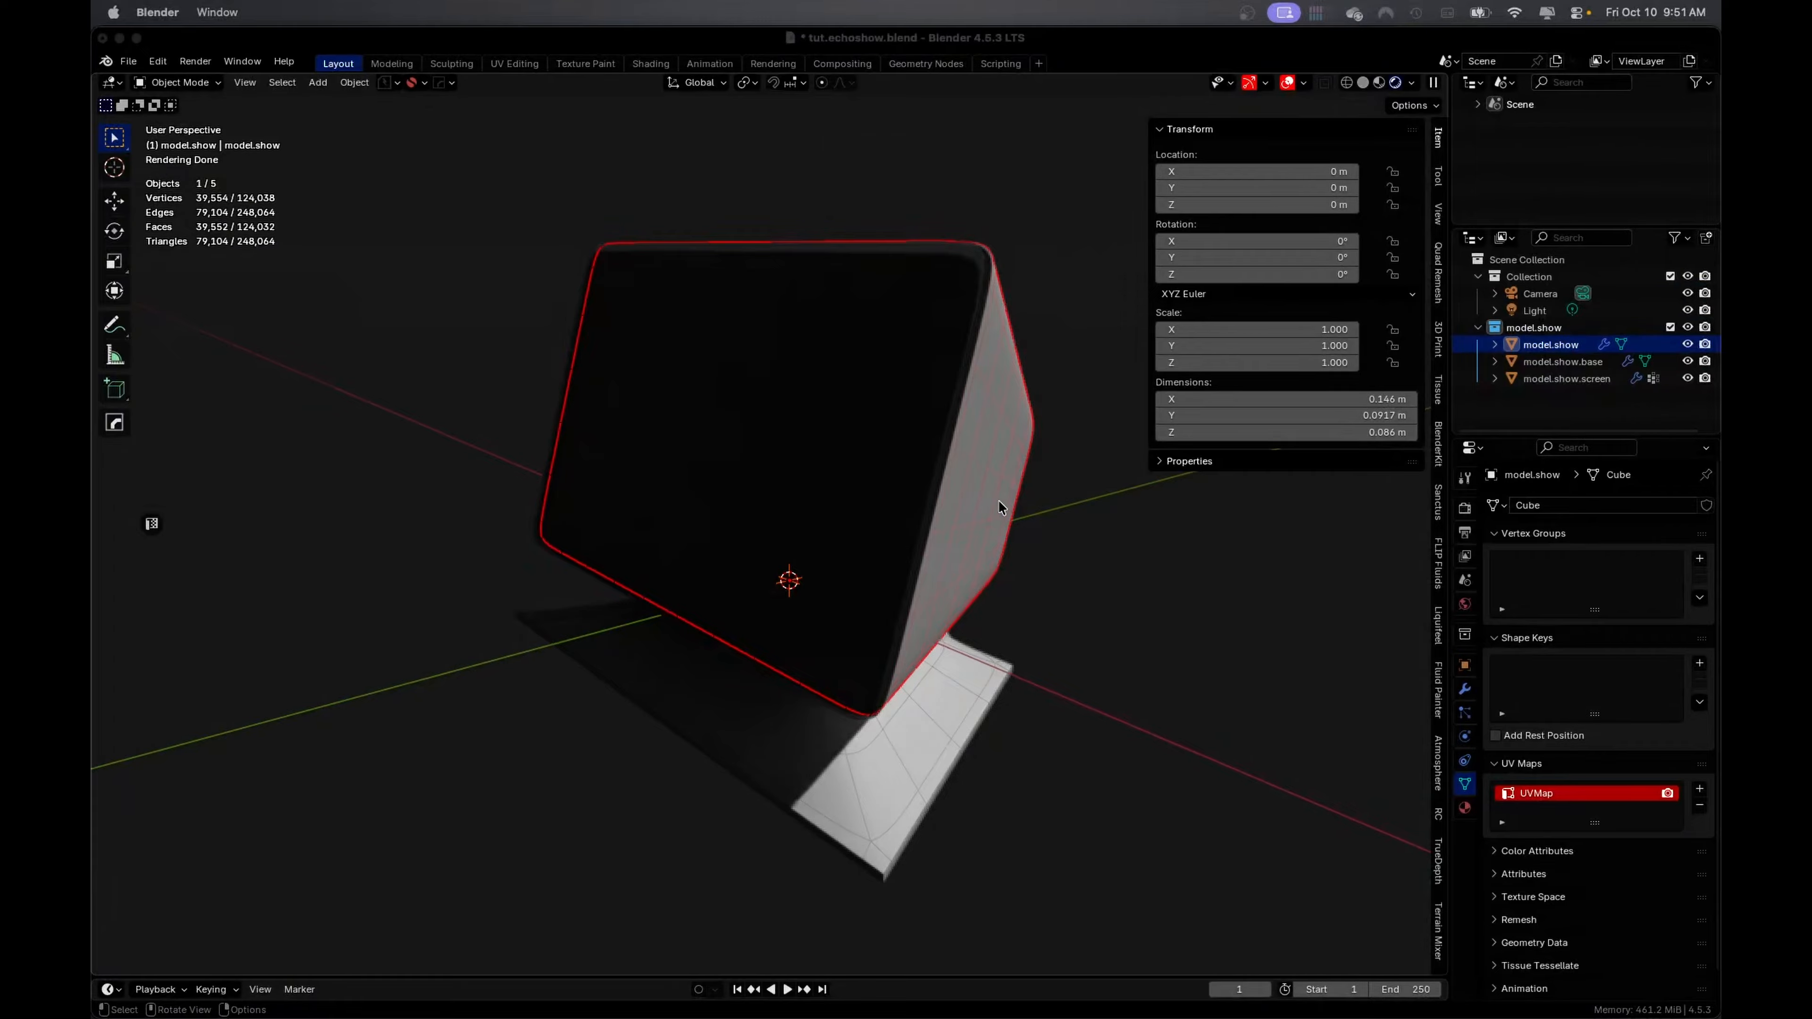
Isolate the body and select the ring of border faces around its front in the front view
{"action": "key", "text": "Tab"}
{"action": "key", "text": "KP_Divide"}
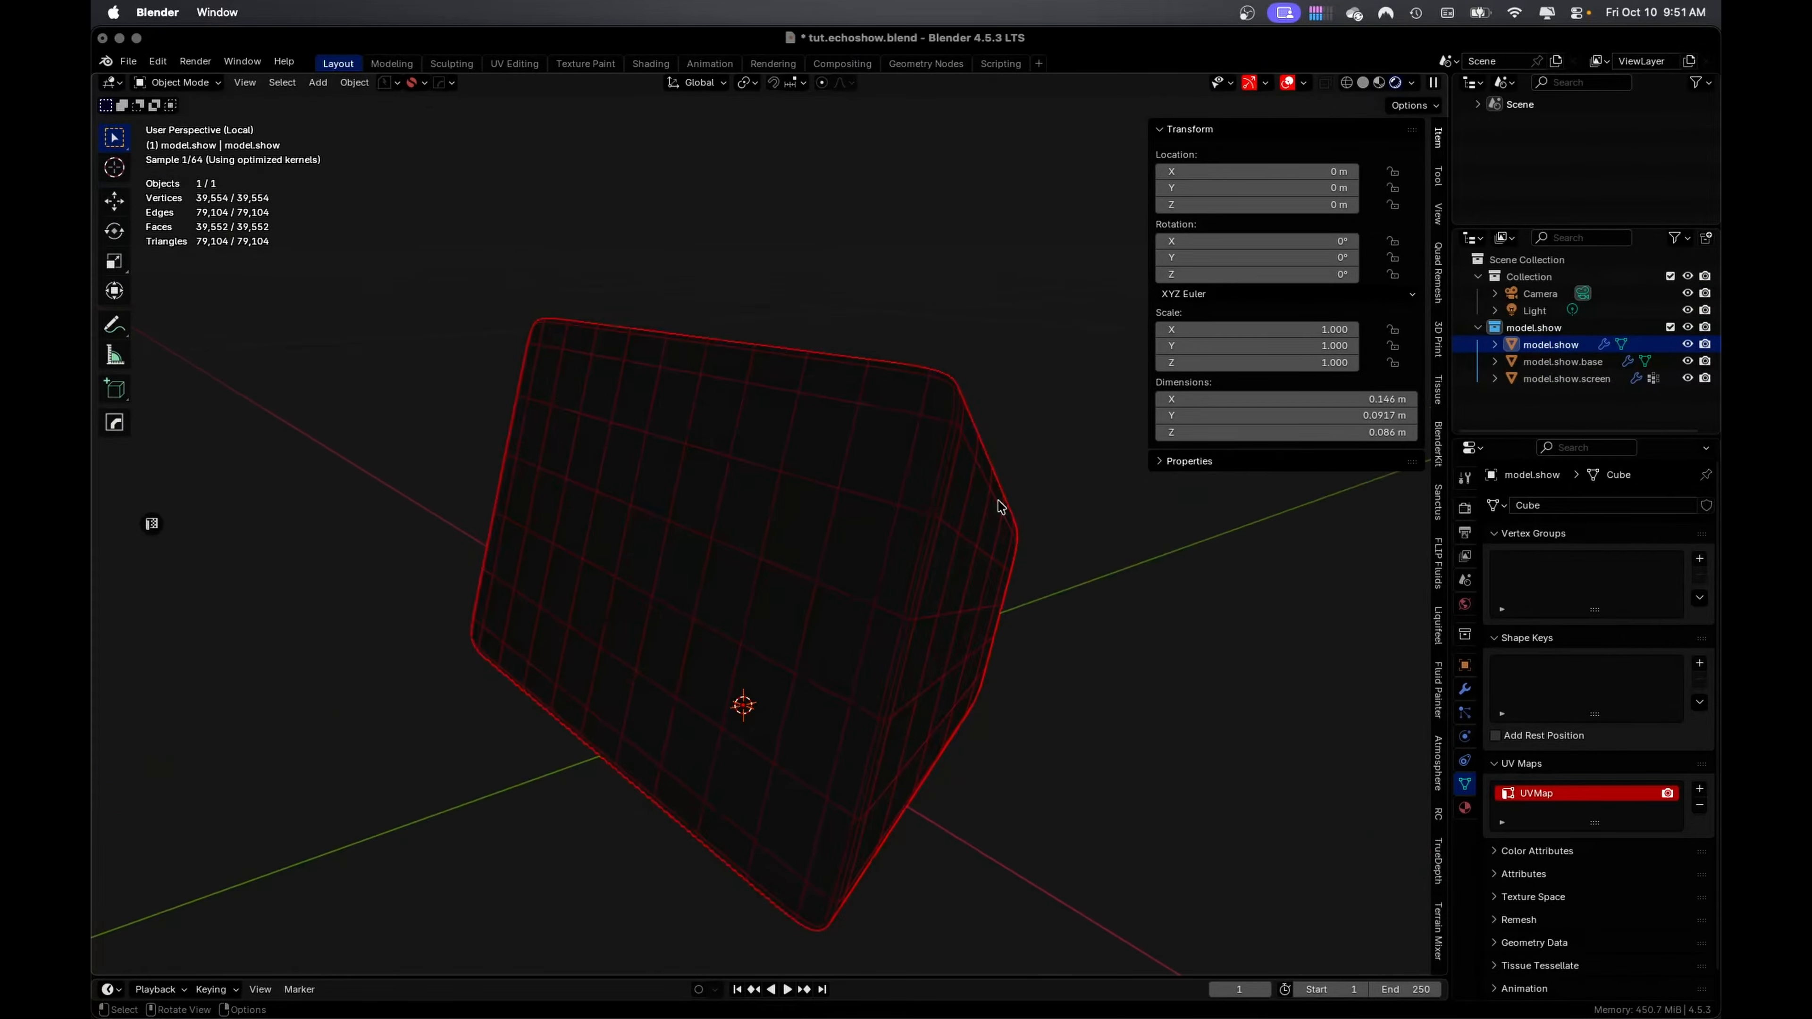
{"action": "left_click", "coordinate": [820, 521], "text": "ctrl"}
{"action": "key", "text": "KP_1"}
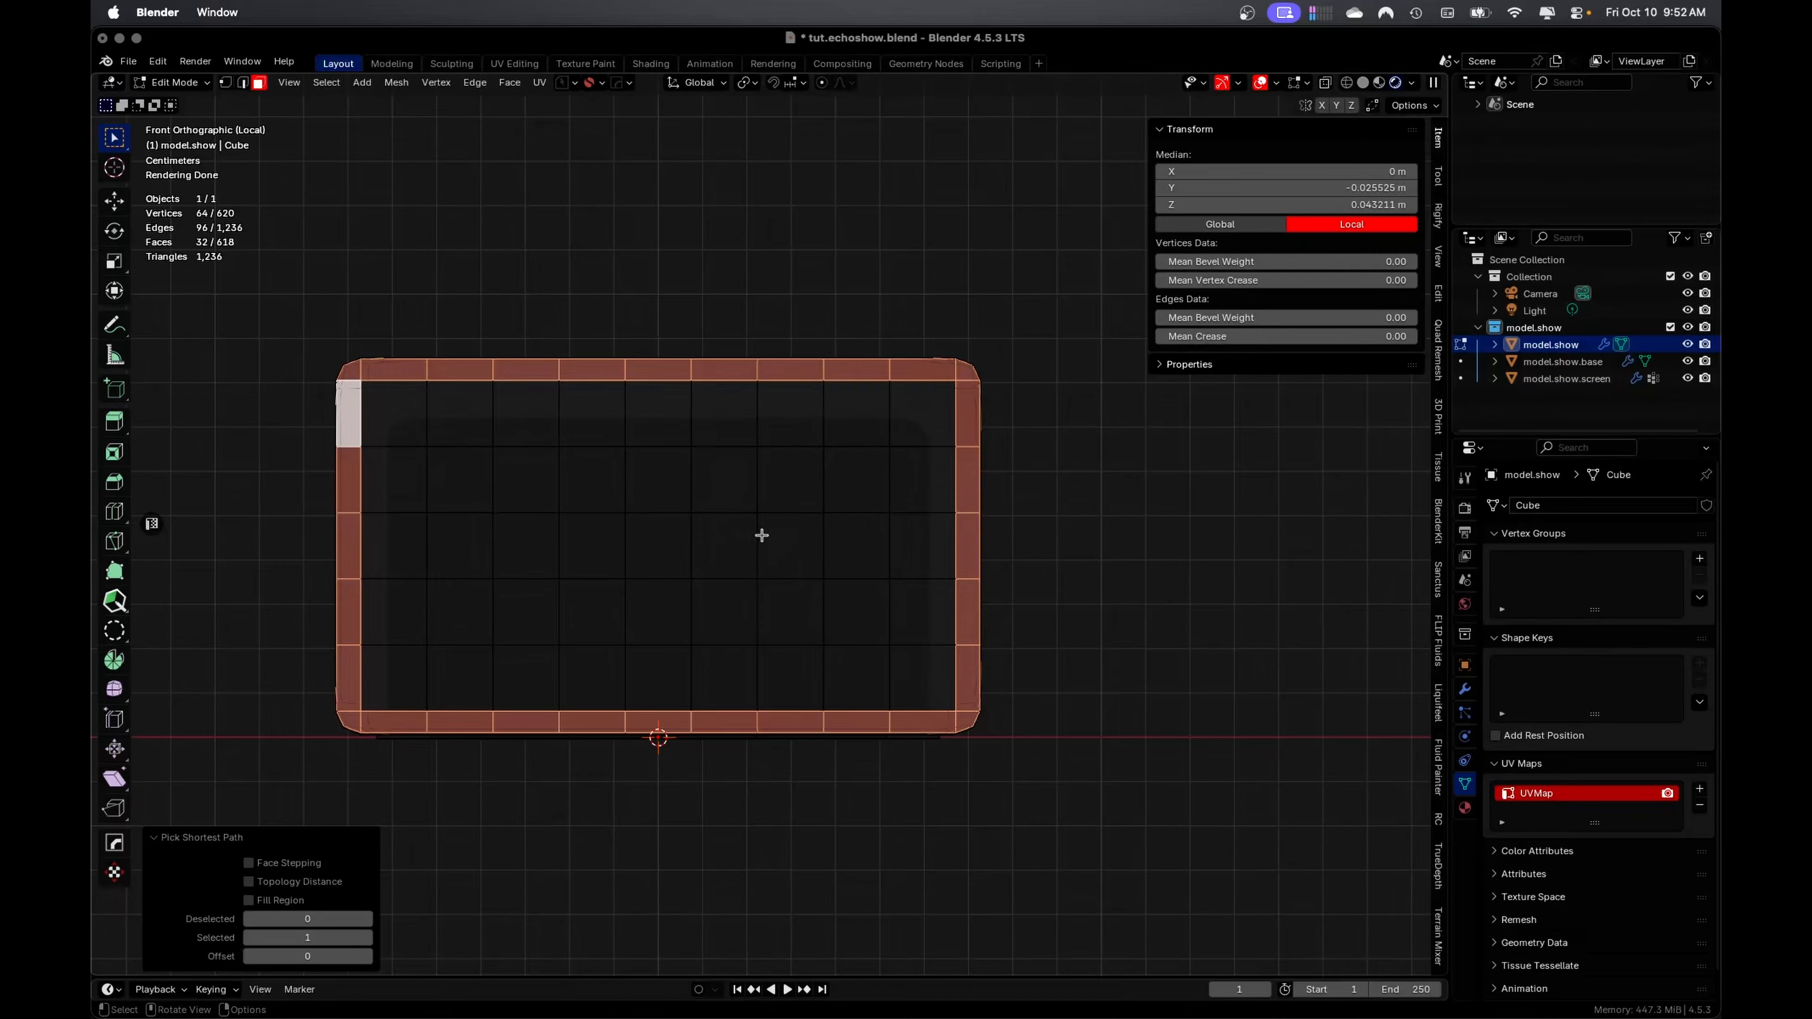
Knife a closed rectangle into the body's front, slightly inside the border ring, with cuts constrained to X and Z
{"action": "key", "text": "k"}
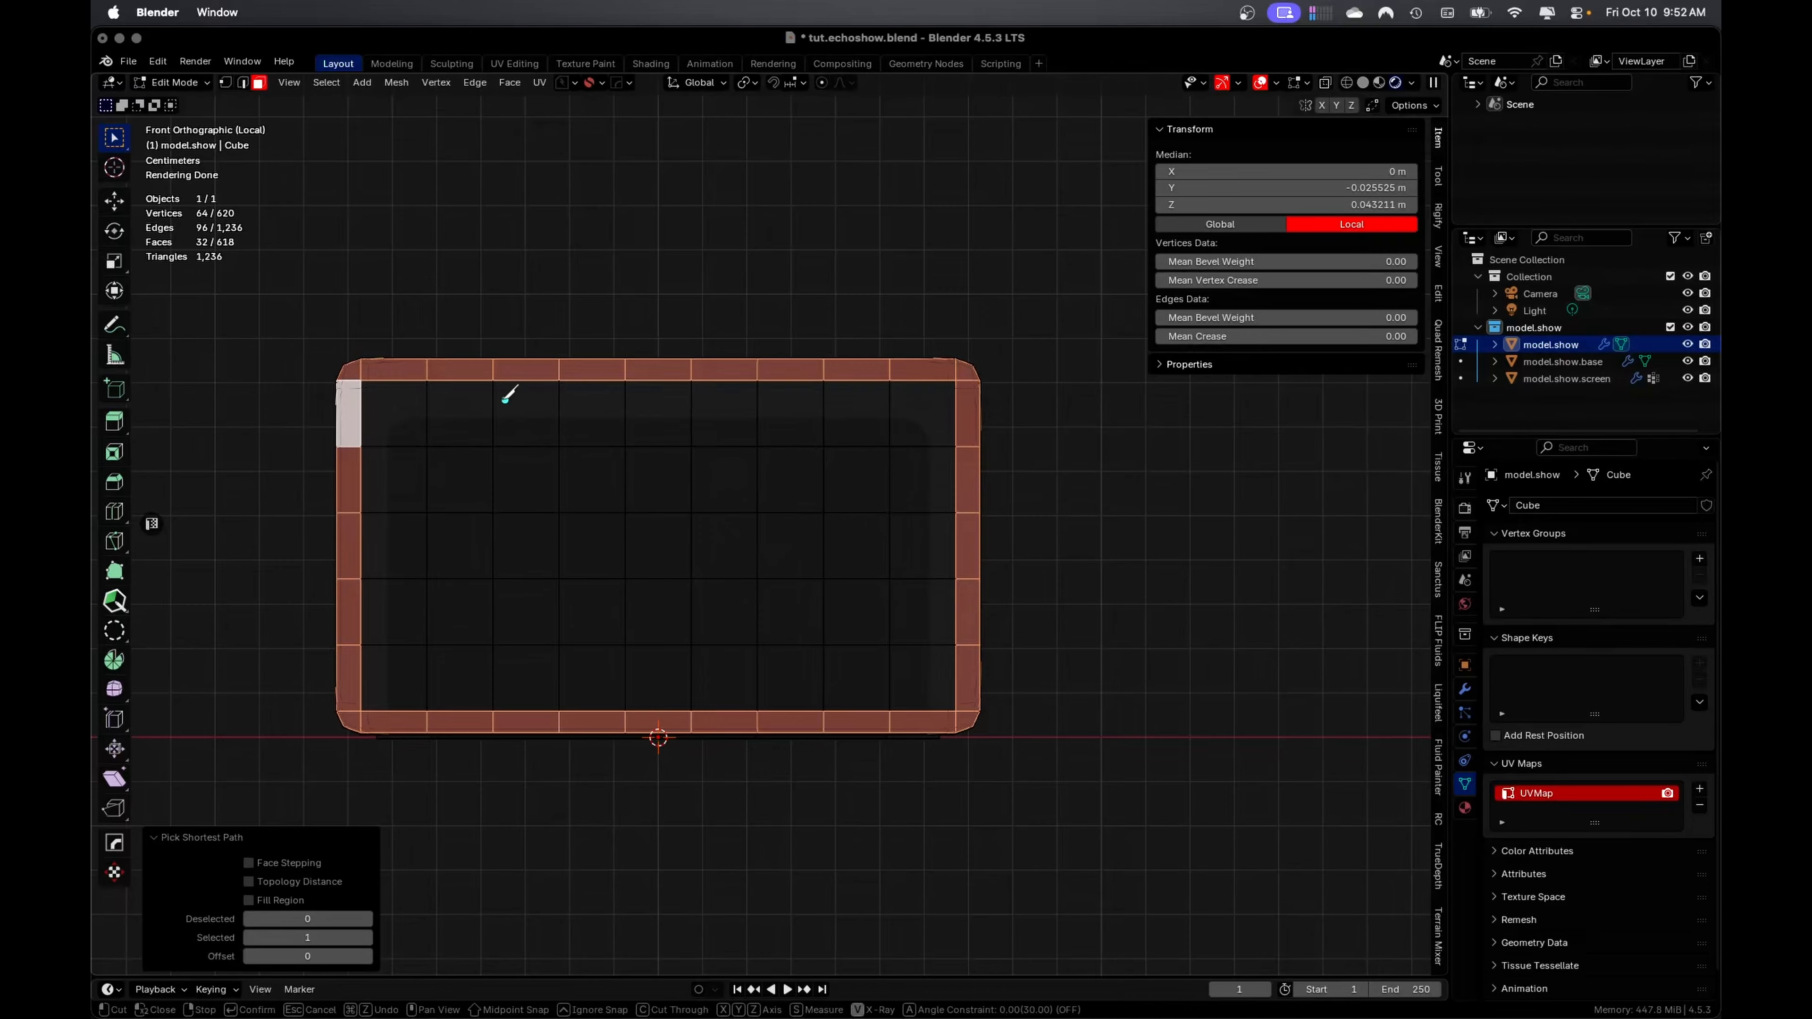
{"action": "left_click", "coordinate": [394, 411]}
{"action": "key", "text": "x"}
{"action": "left_click", "coordinate": [924, 411]}
{"action": "key", "text": "z"}
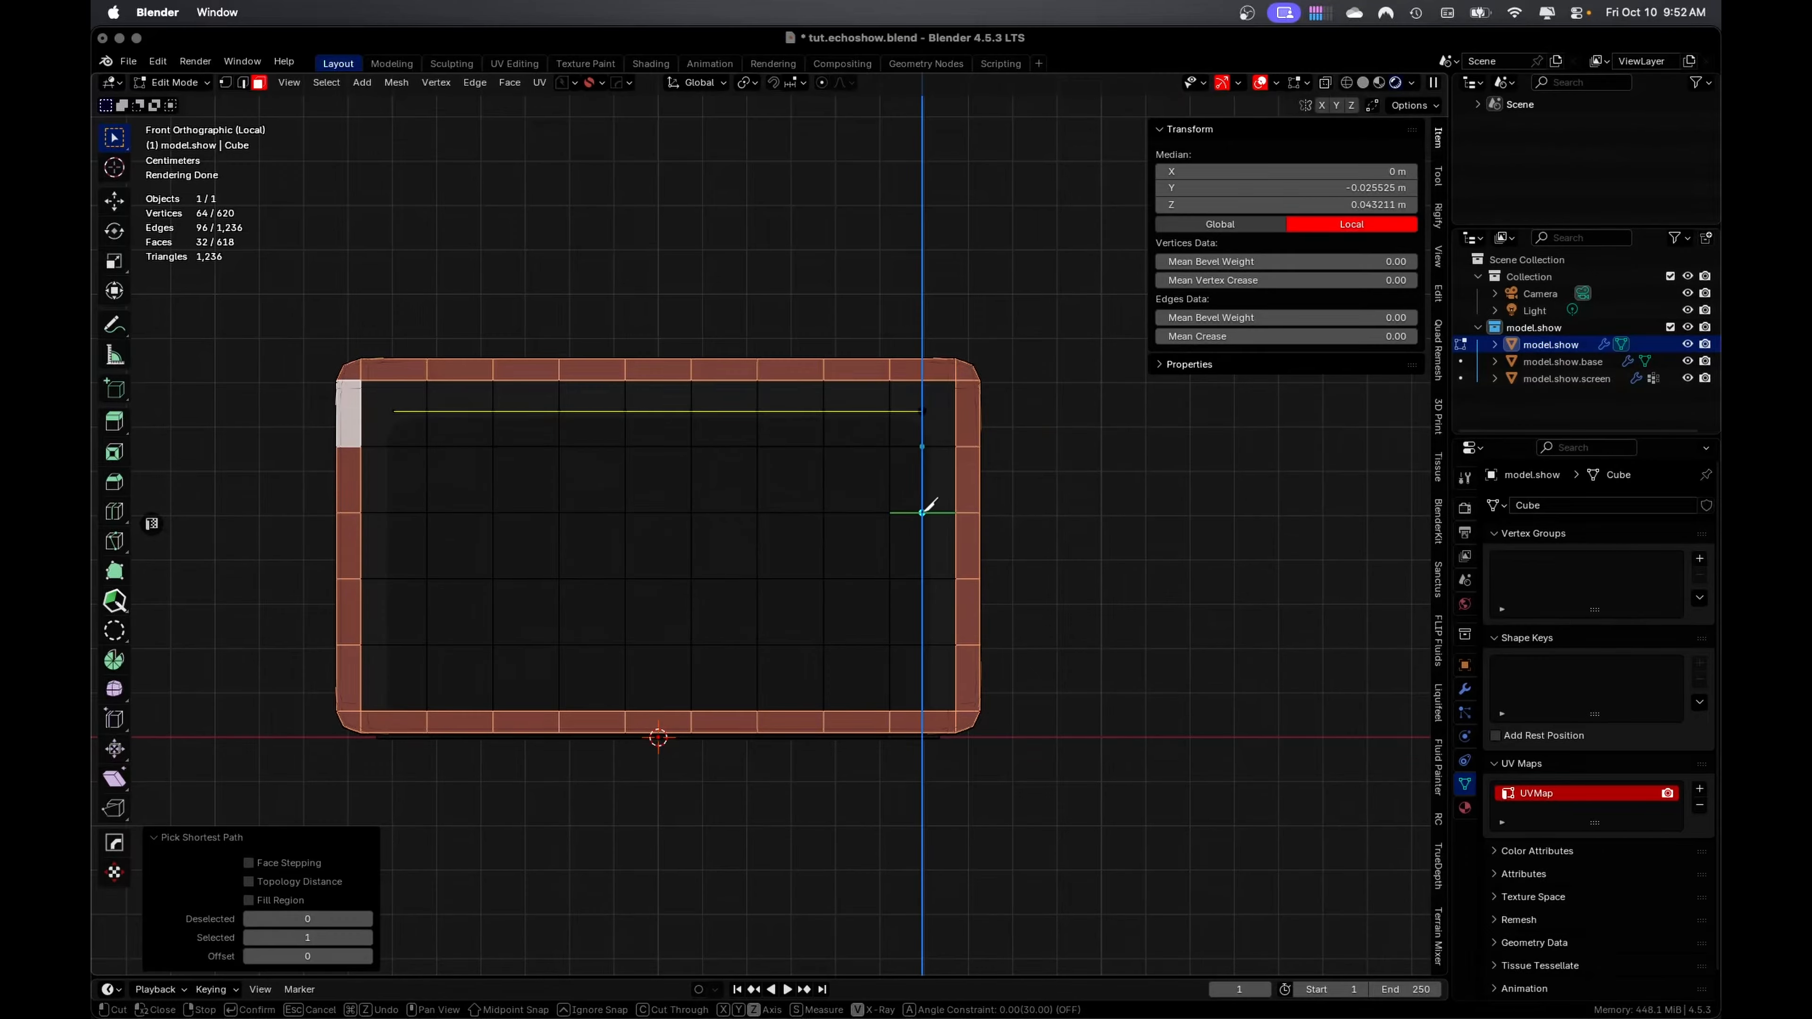
{"action": "left_click", "coordinate": [923, 684]}
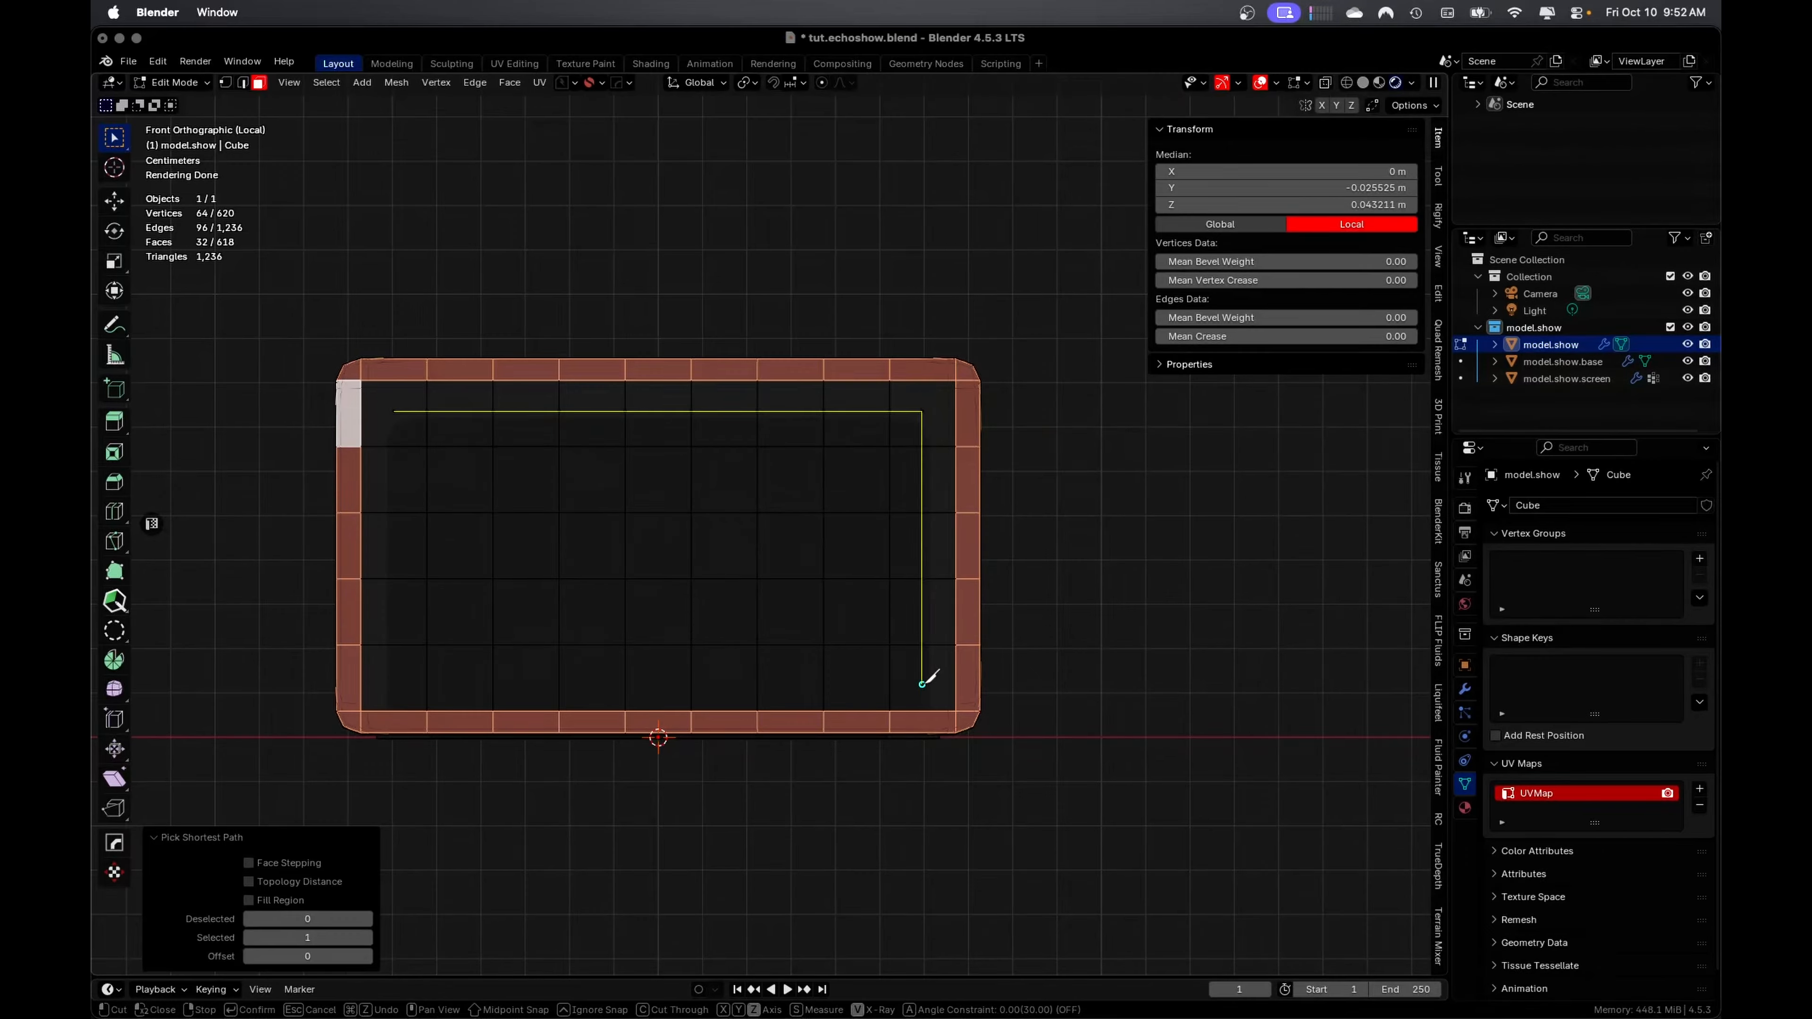
{"action": "key", "text": "x"}
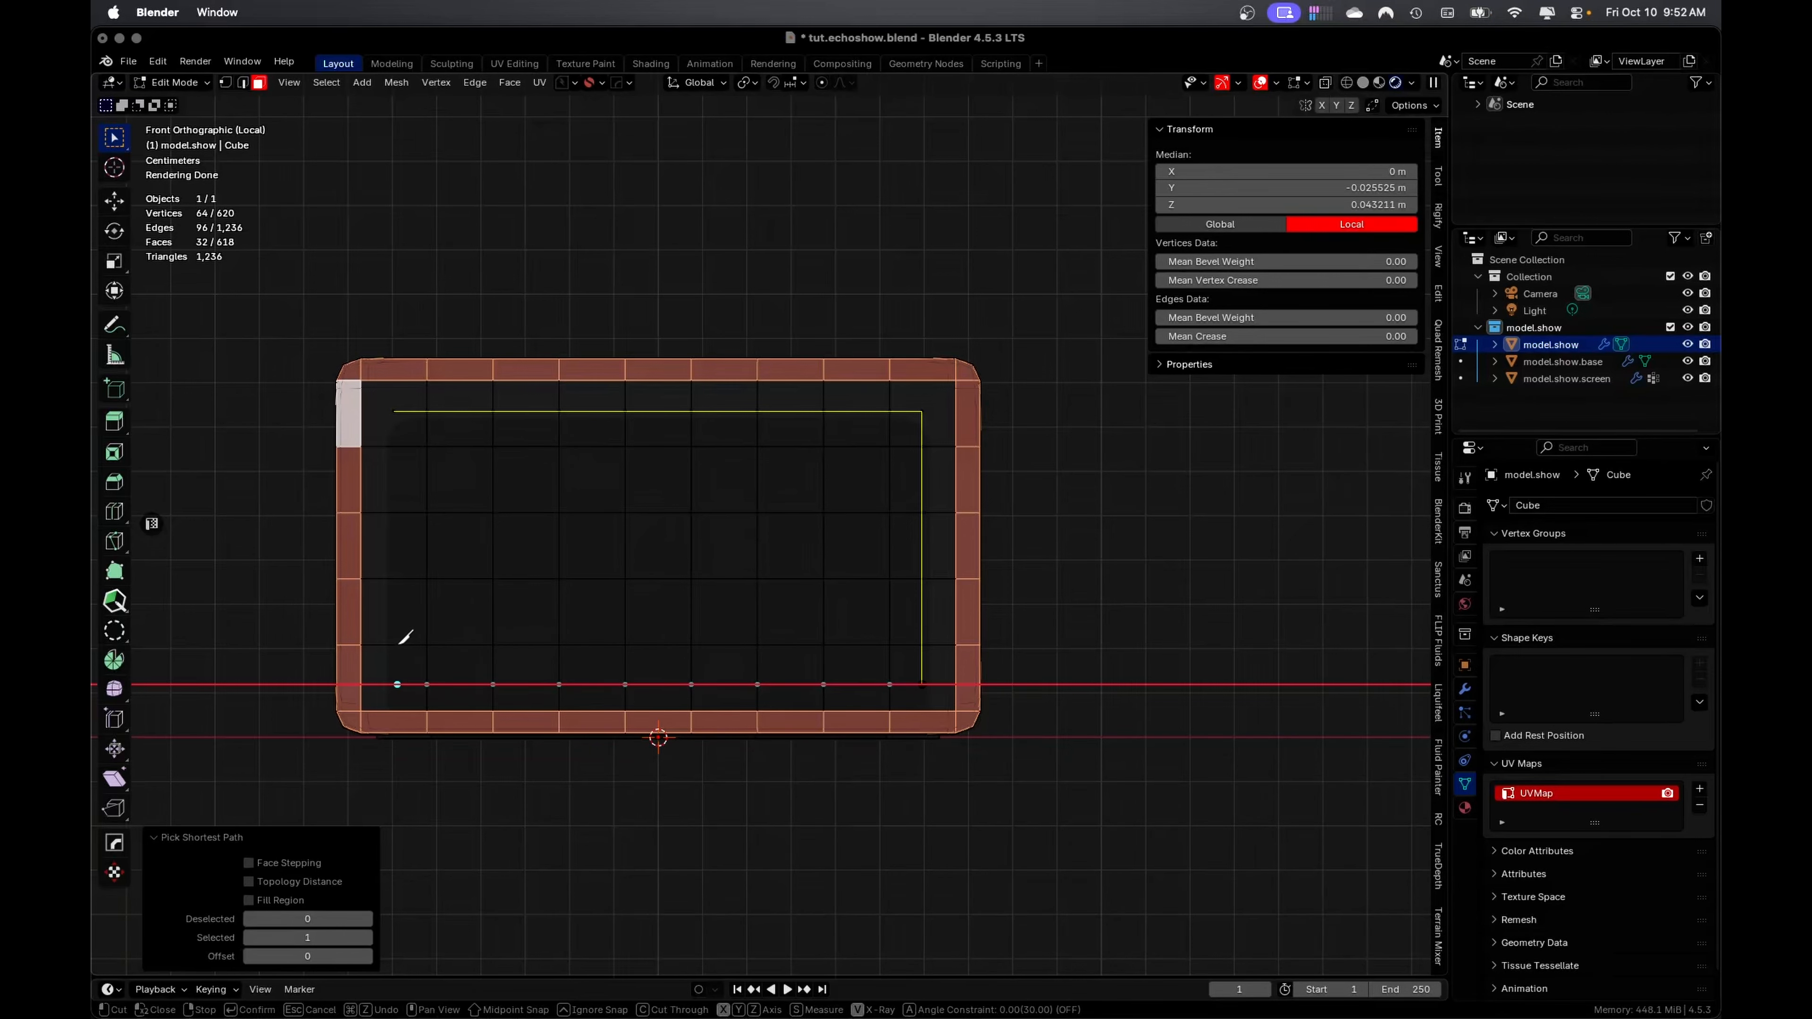
{"action": "left_click", "coordinate": [399, 683]}
{"action": "key", "text": "z"}
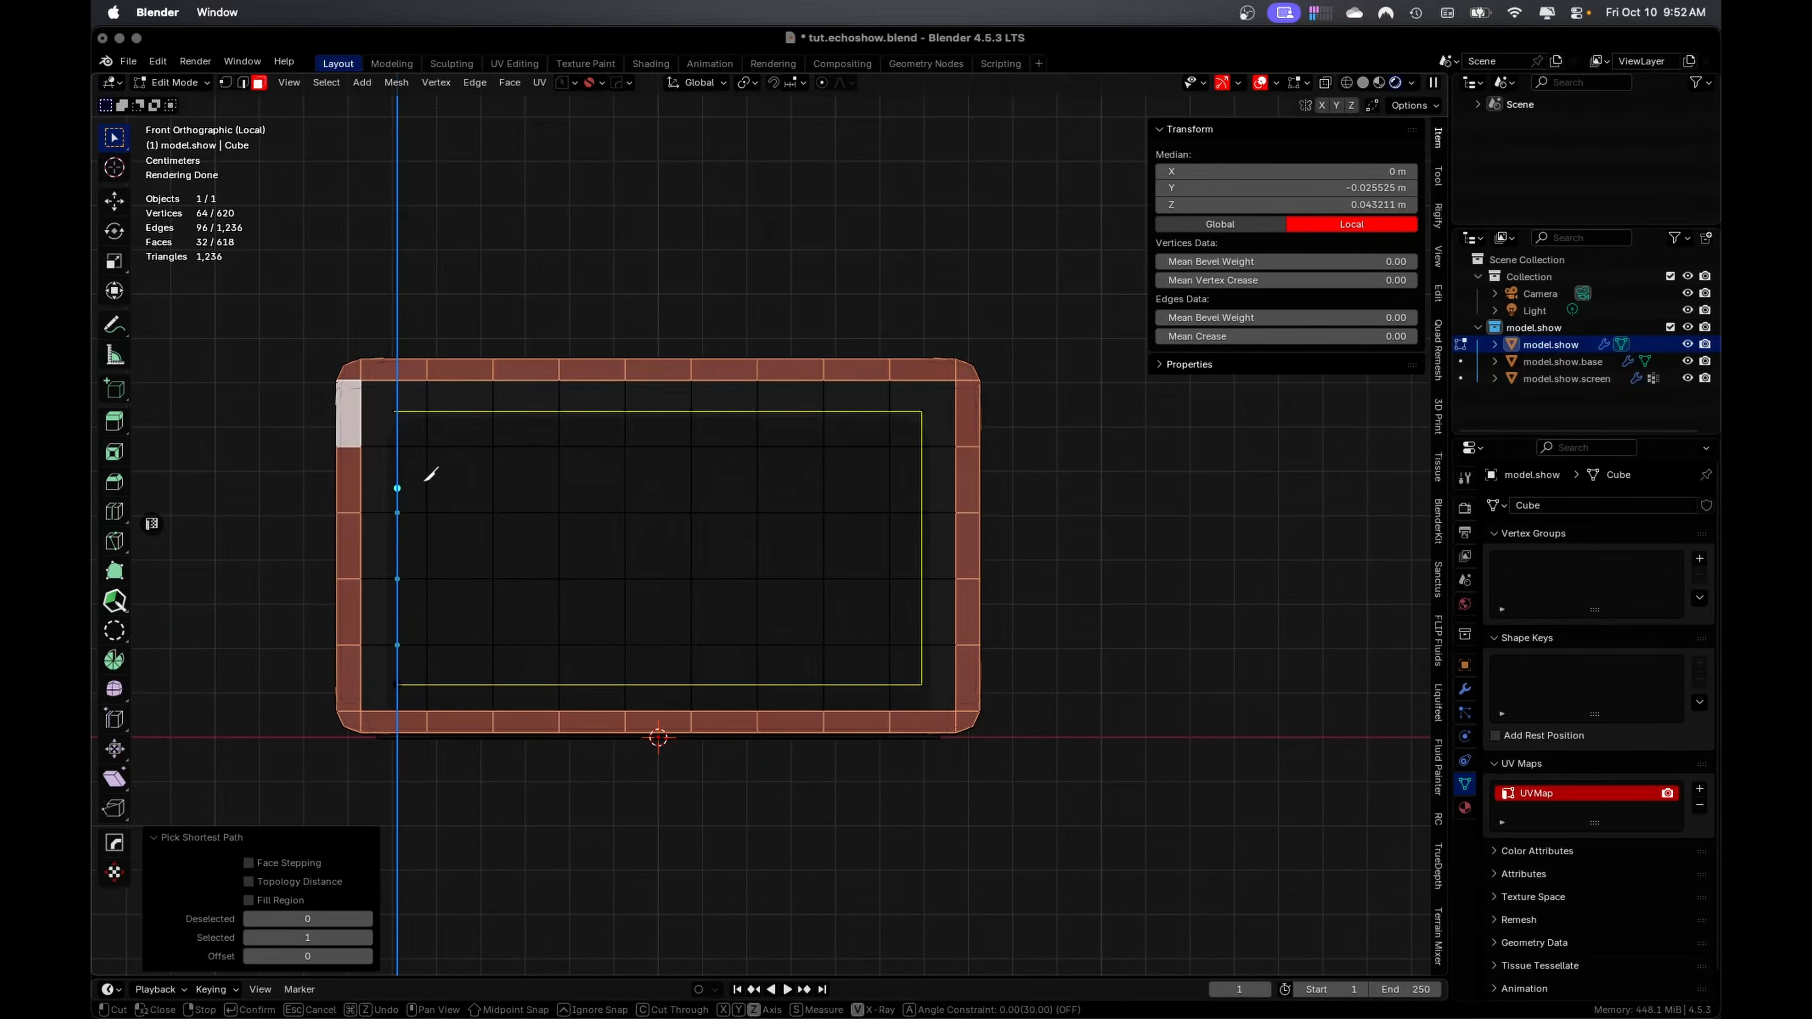
{"action": "left_click", "coordinate": [411, 414]}
{"action": "key", "text": "Return"}
Knife diagonal cuts from the rectangle's corners to the matching inner corners of the border ring
{"action": "middle_click_drag", "start_coordinate": [404, 415], "coordinate": [940, 414]}
{"action": "key", "text": "k"}
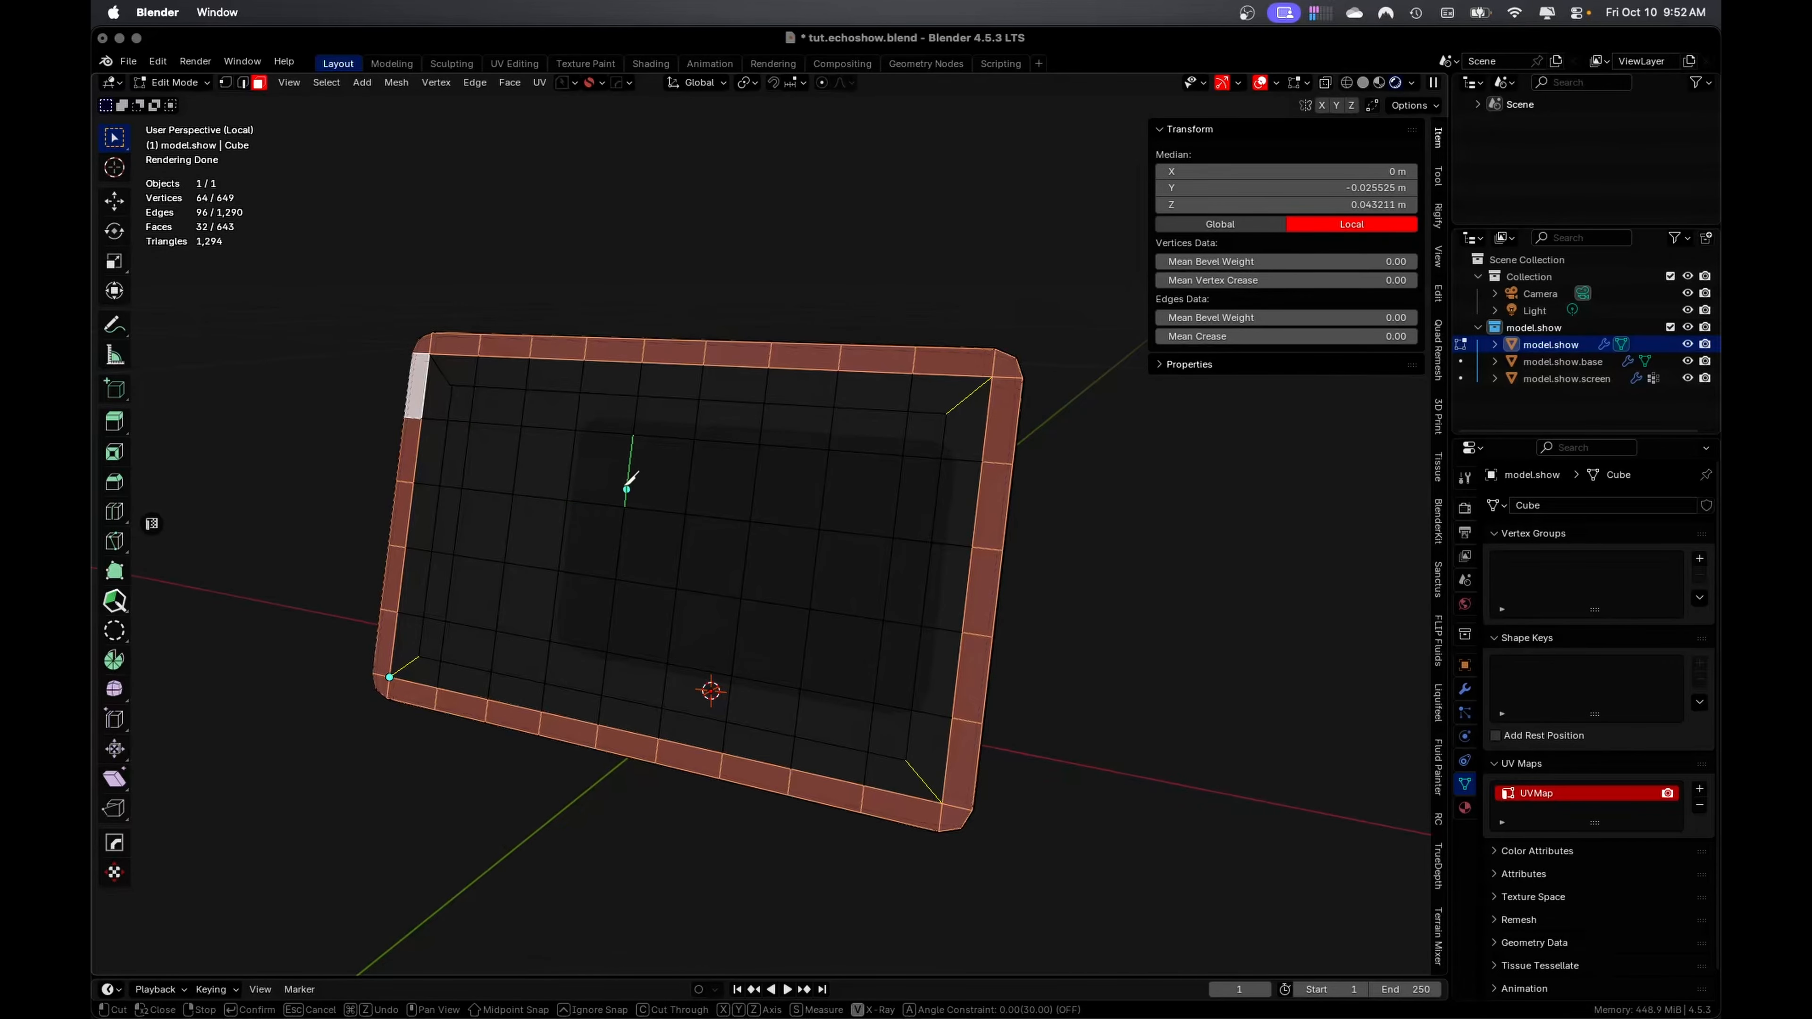
{"action": "key", "text": "Return"}
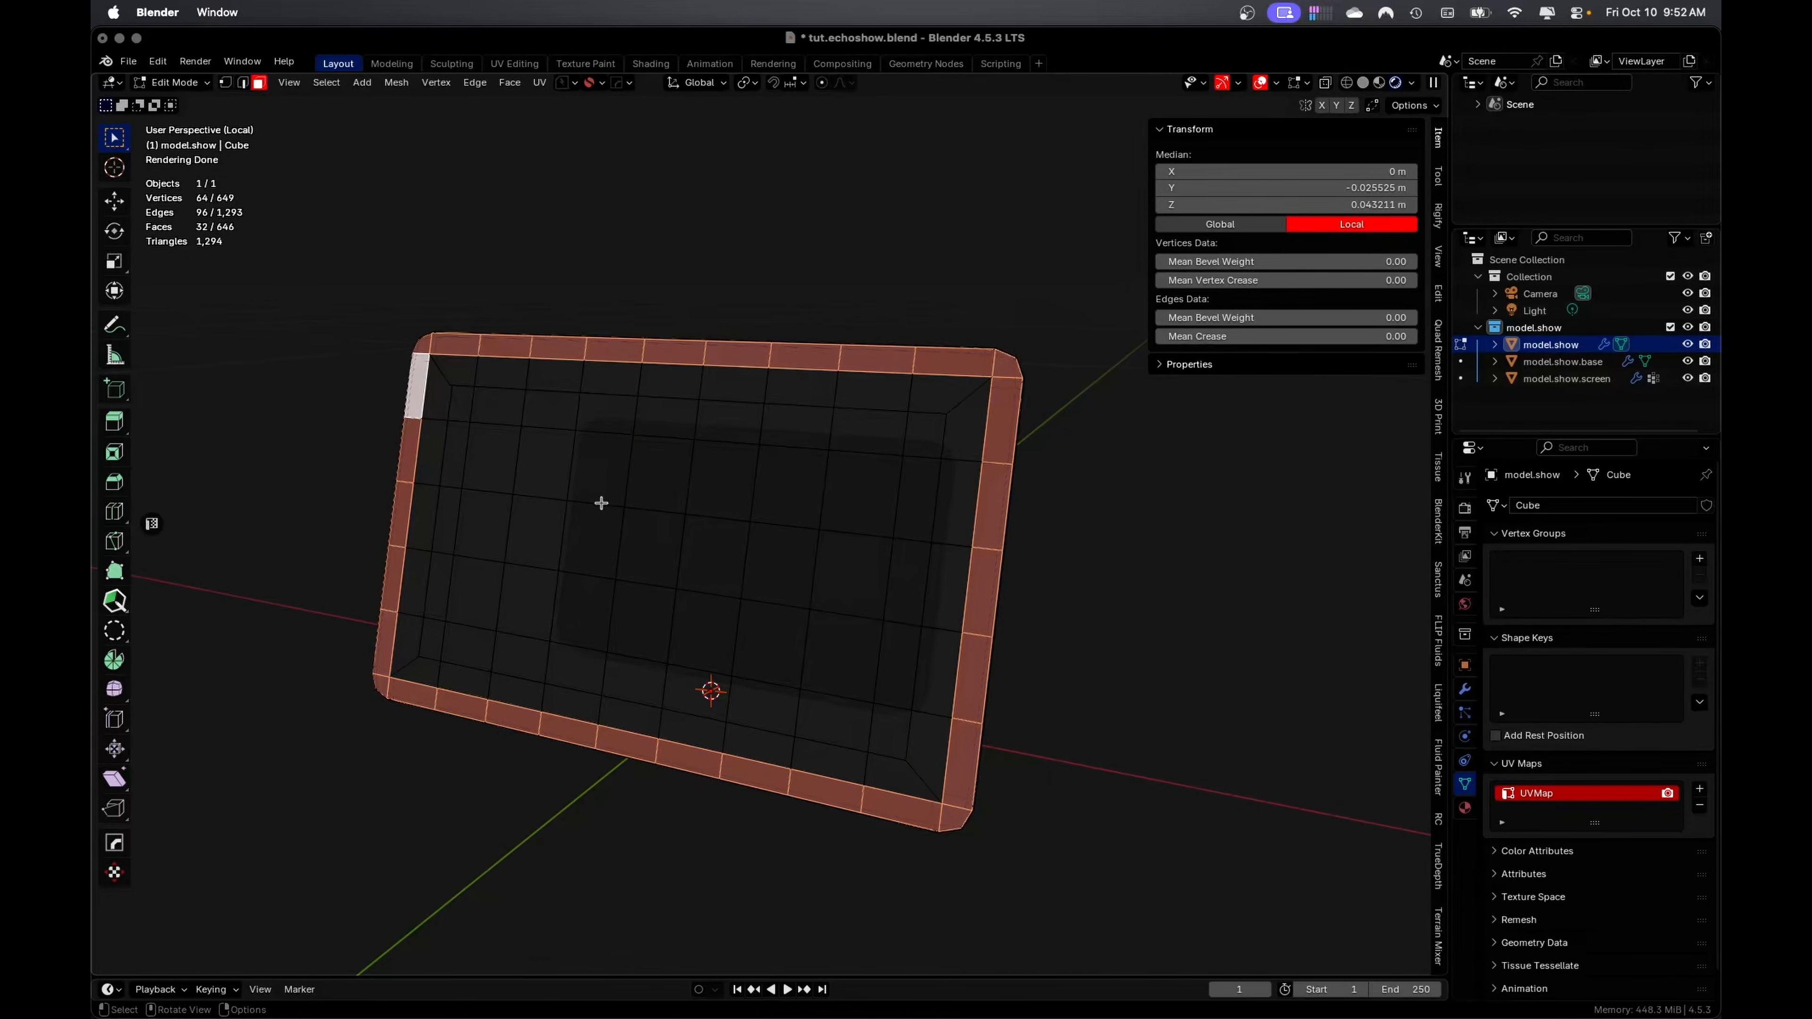
Grow the border ring selection by one row of faces and assign it to a new vertex group named Bezel
{"action": "middle_click_drag", "start_coordinate": [598, 502], "coordinate": [598, 453]}
{"action": "key", "text": "ctrl+KP_Add"}
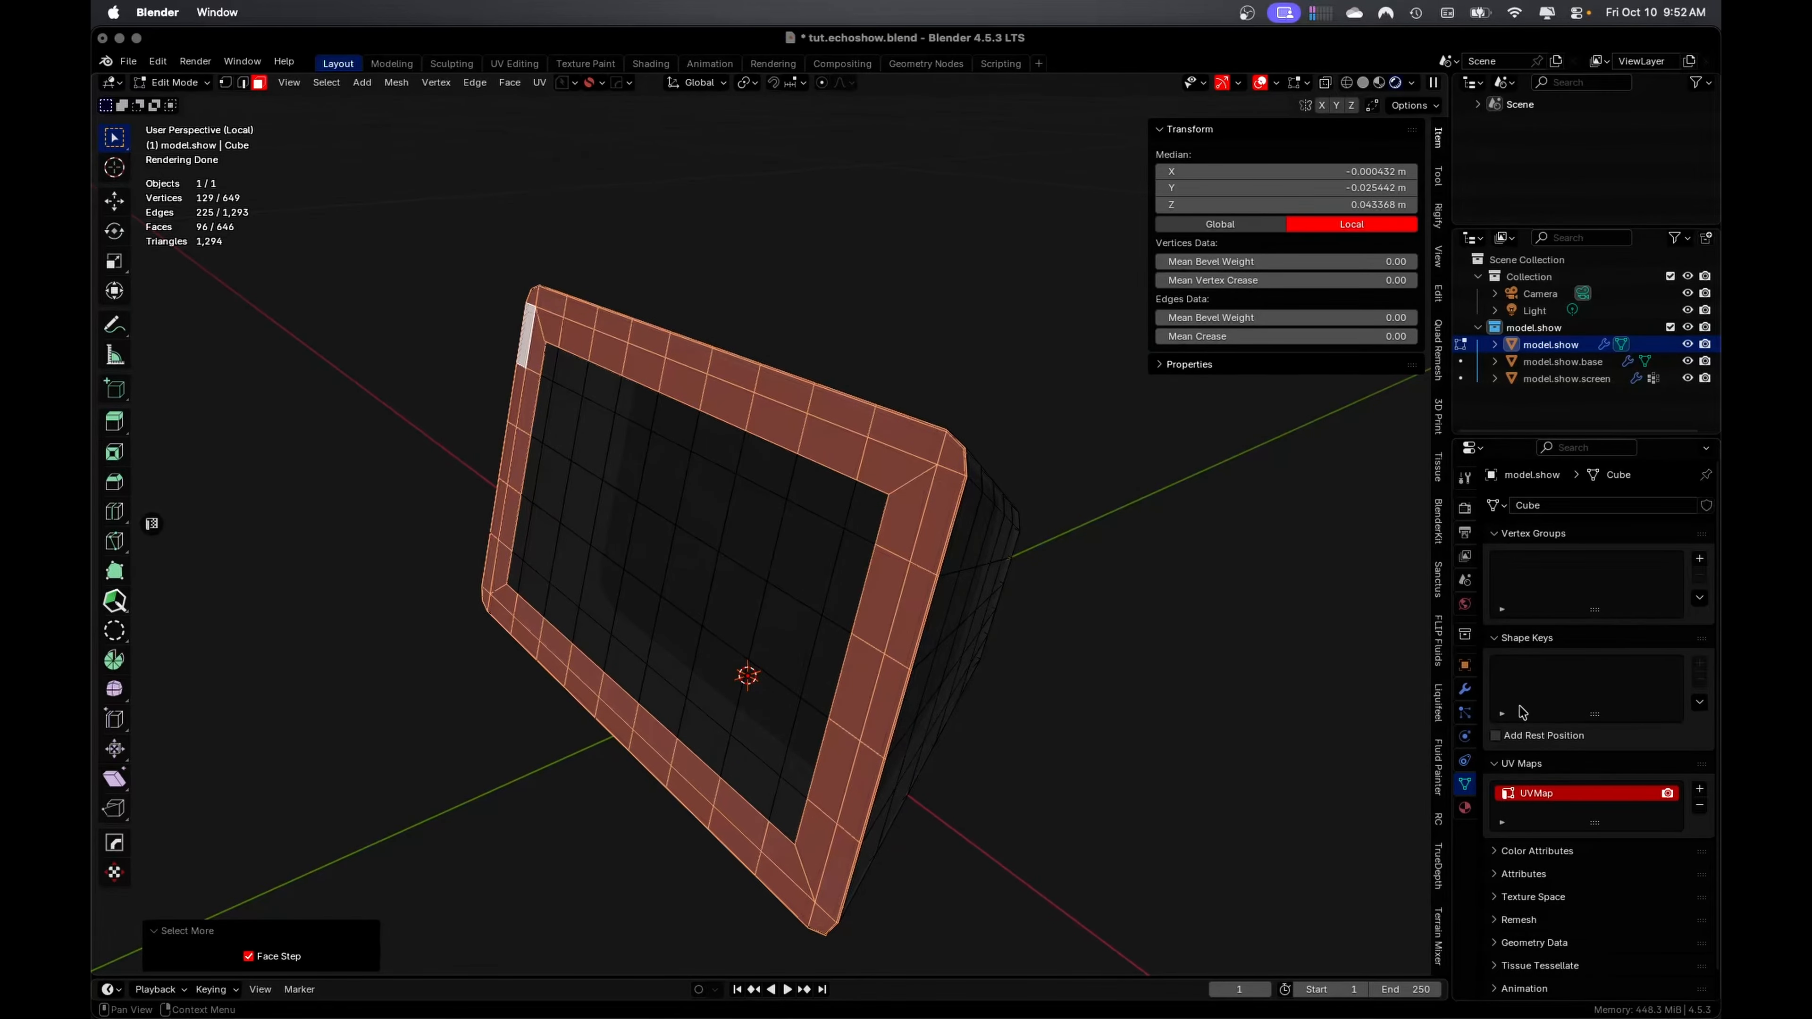
{"action": "left_click", "coordinate": [1699, 559]}
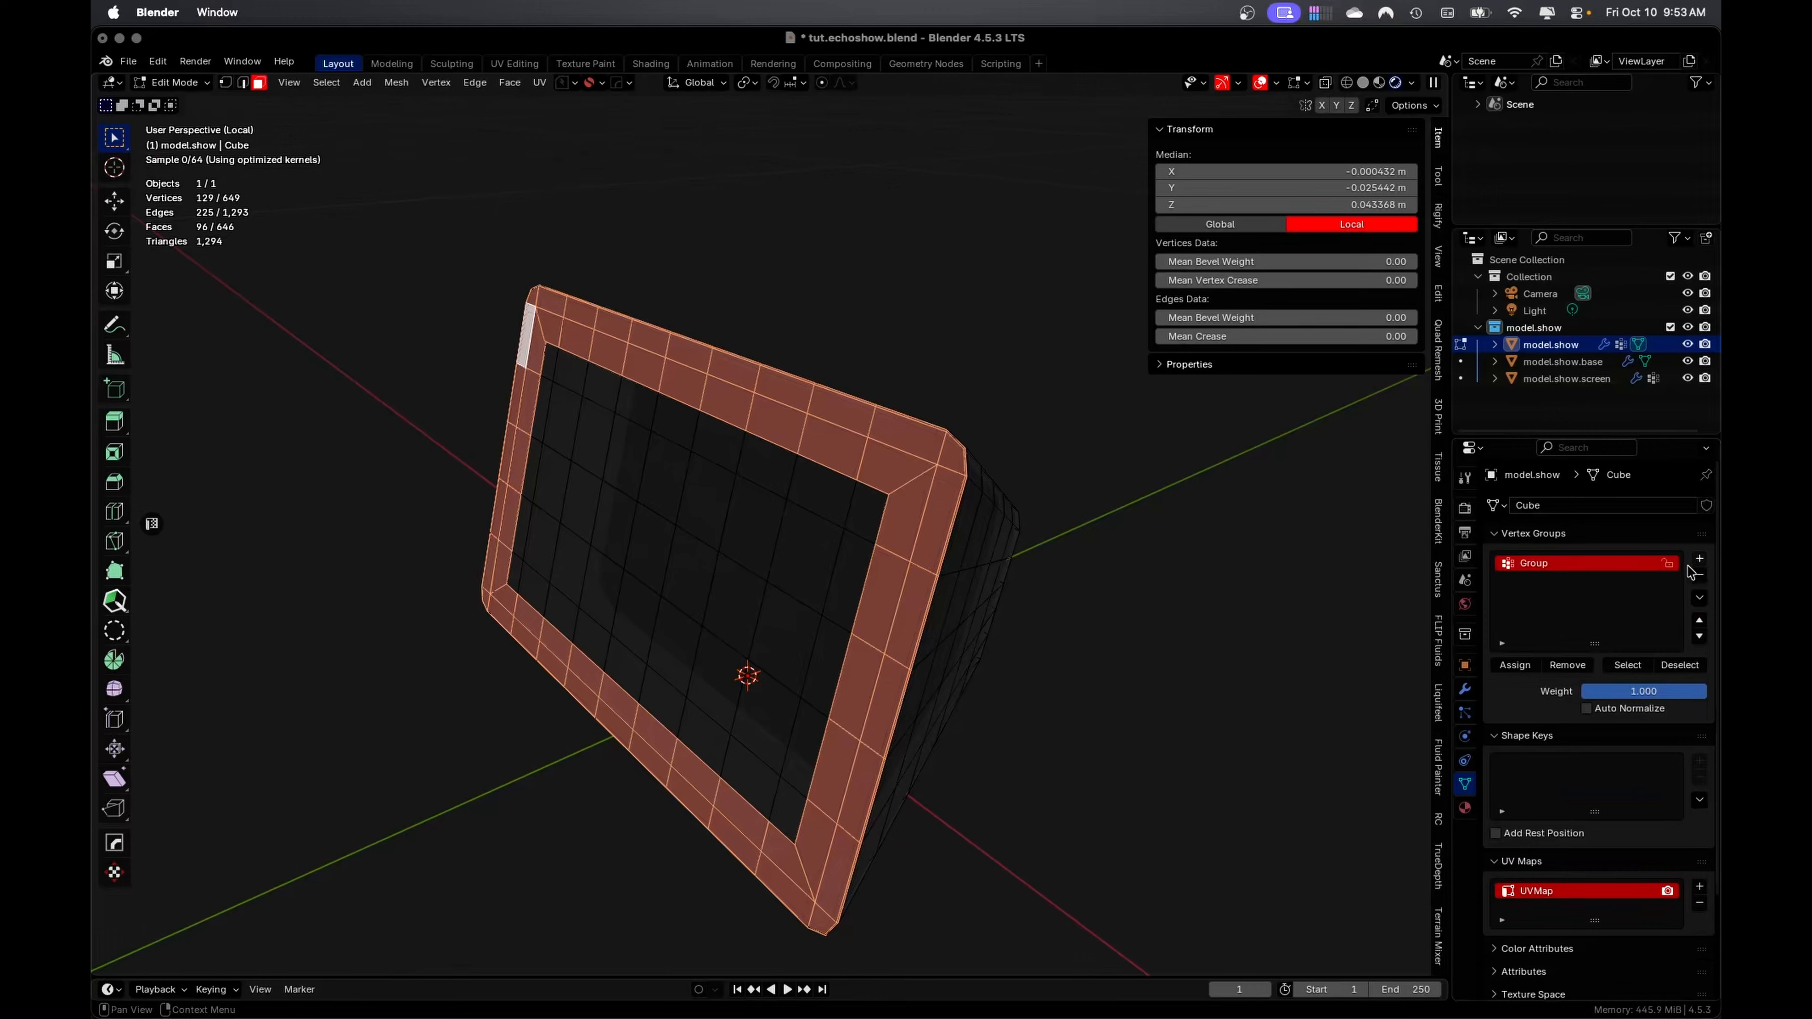
{"action": "double_click", "coordinate": [1528, 563]}
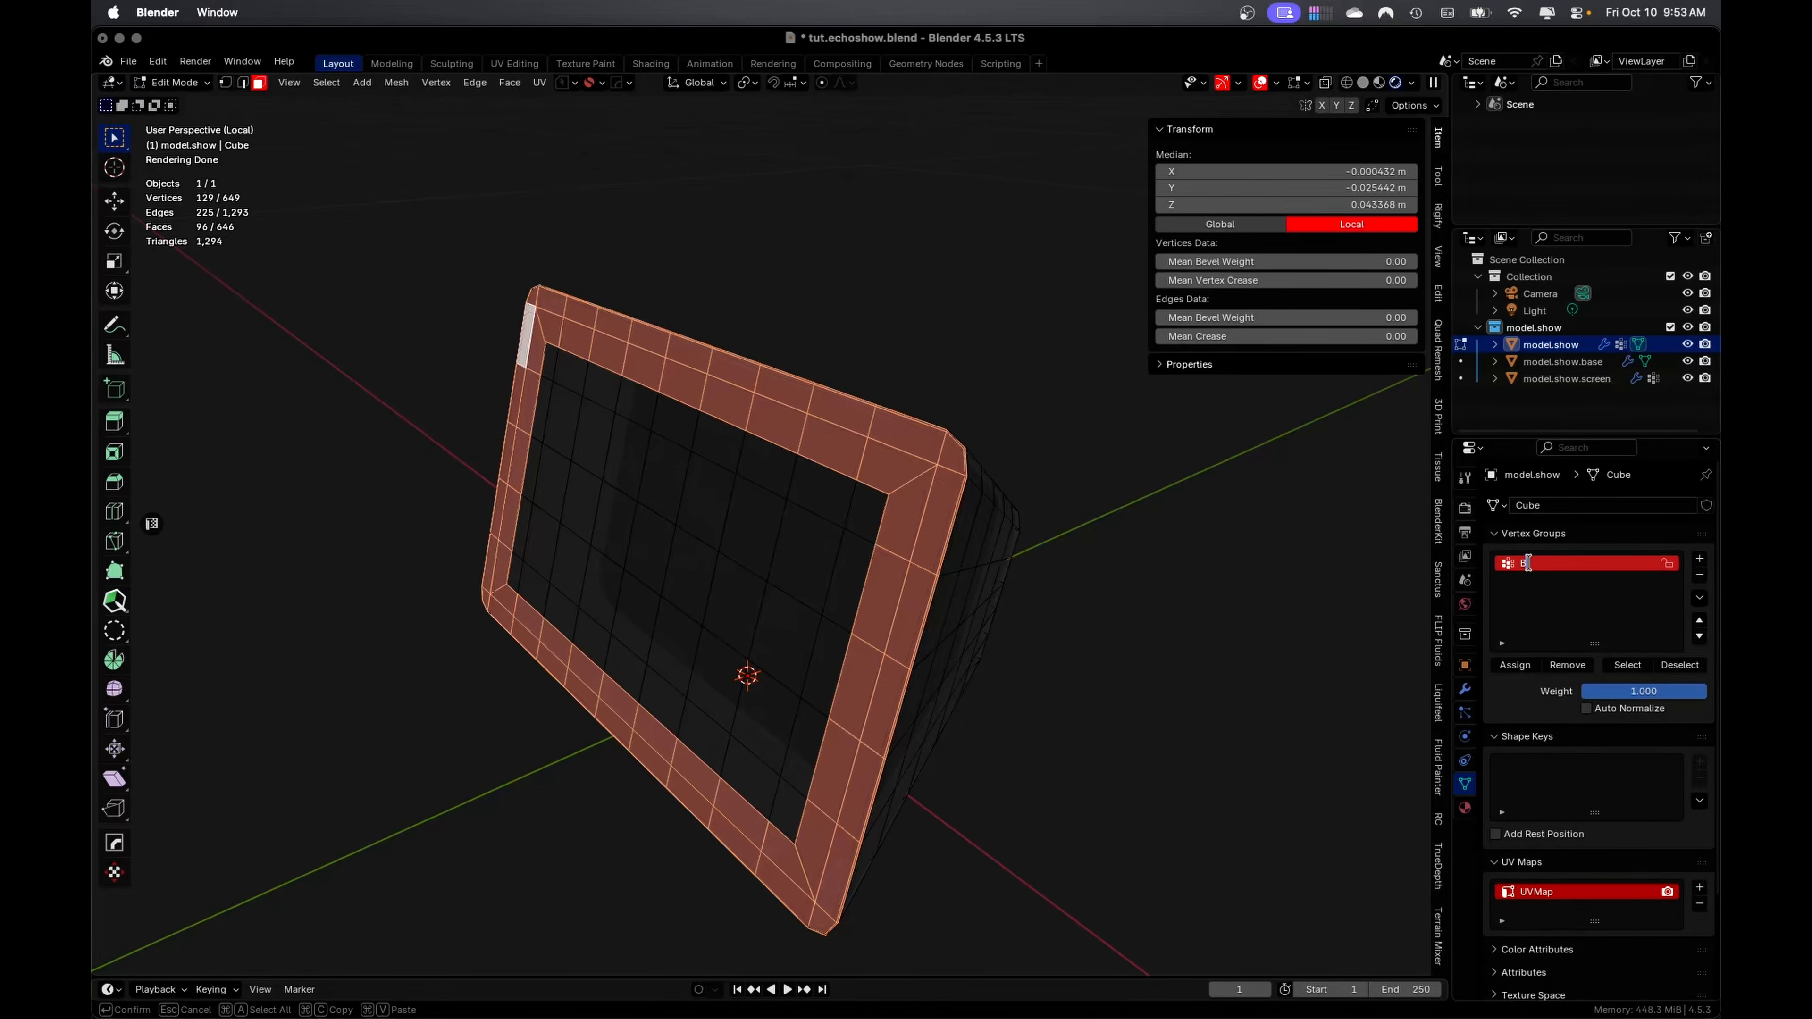
{"action": "type", "text": "Bezel"}
{"action": "key", "text": "Return"}
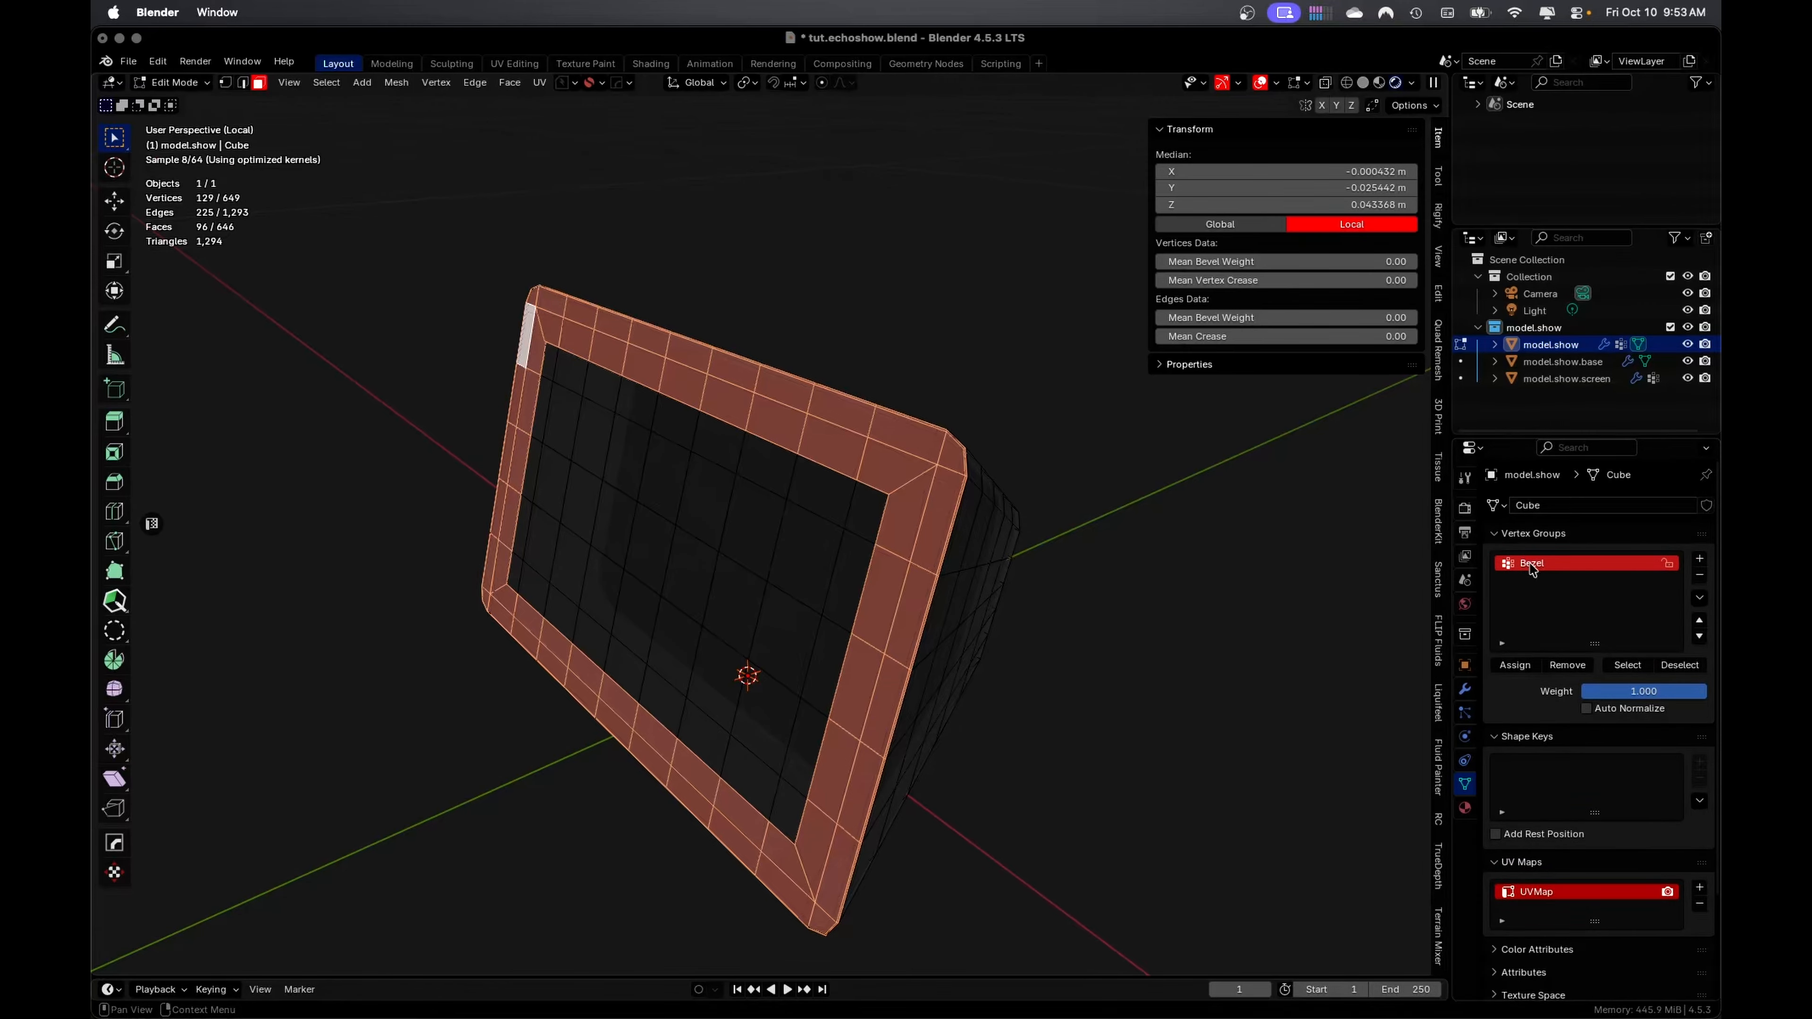
{"action": "left_click", "coordinate": [1514, 664]}
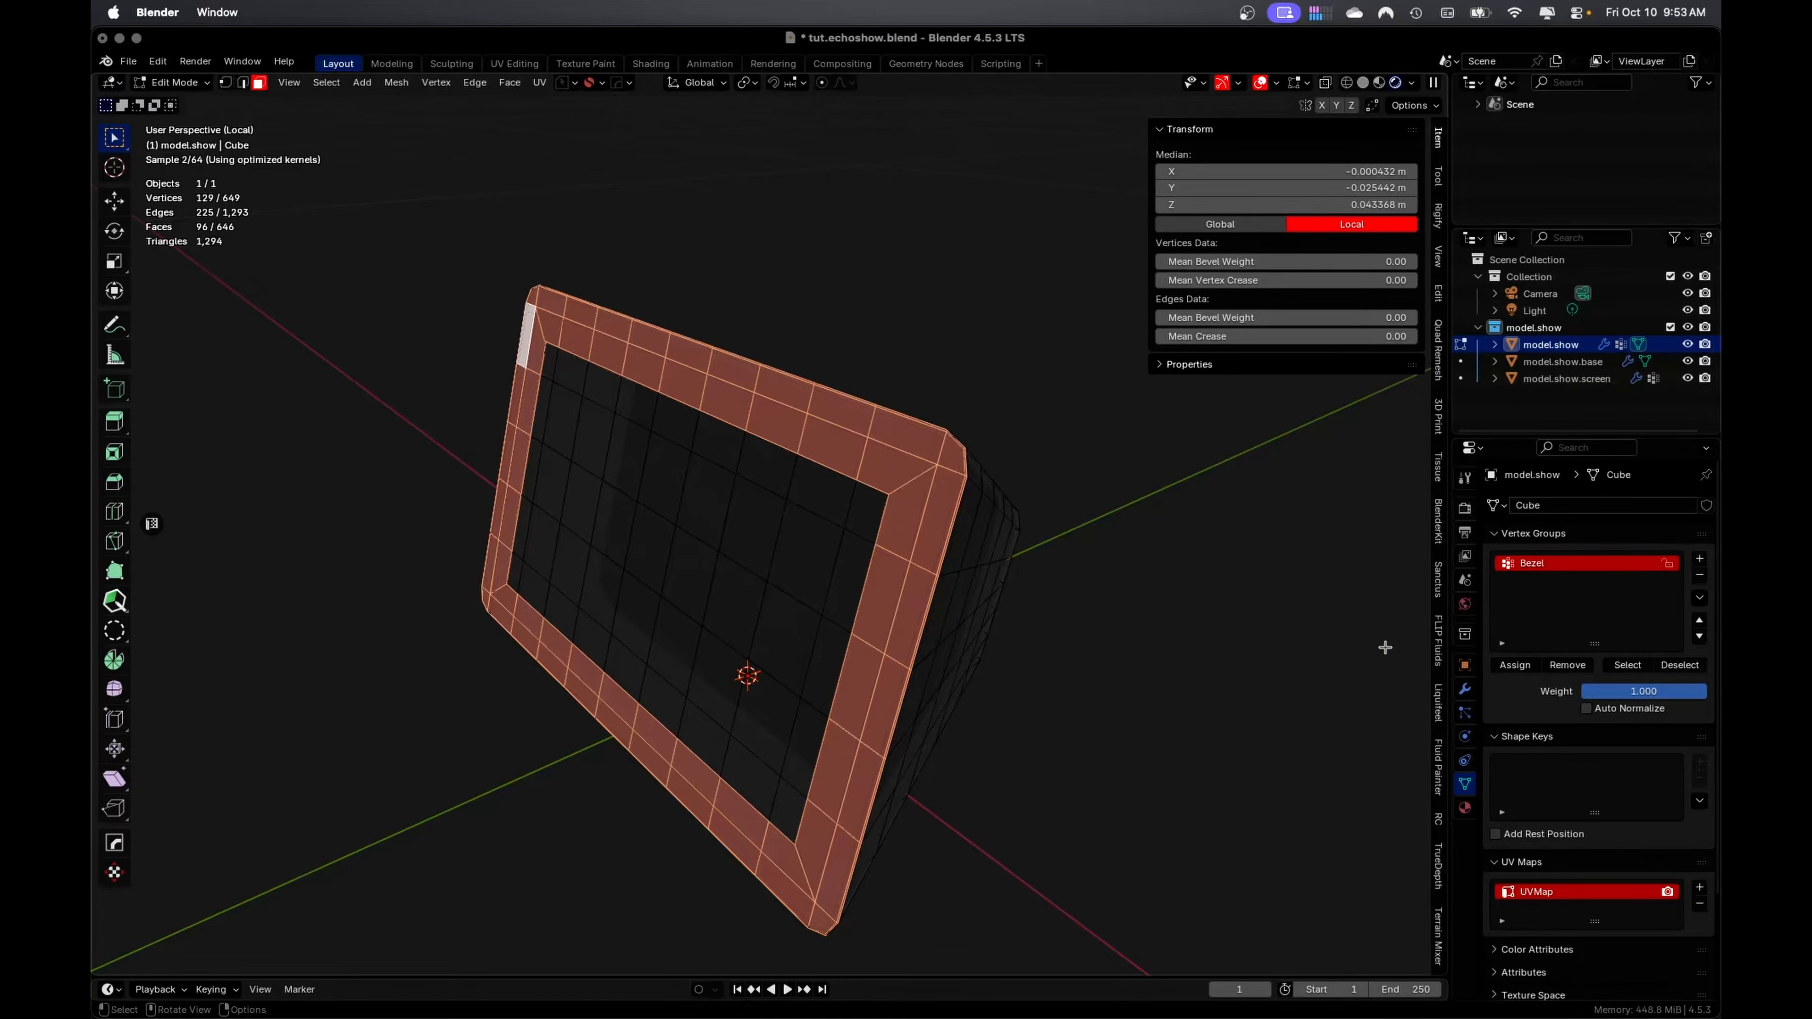
Clear the selection and select the body's shell faces behind the bezel, starting with the strips around the back panel and underside
{"action": "middle_click_drag", "start_coordinate": [1209, 595], "coordinate": [786, 572]}
{"action": "key", "text": "alt+a"}
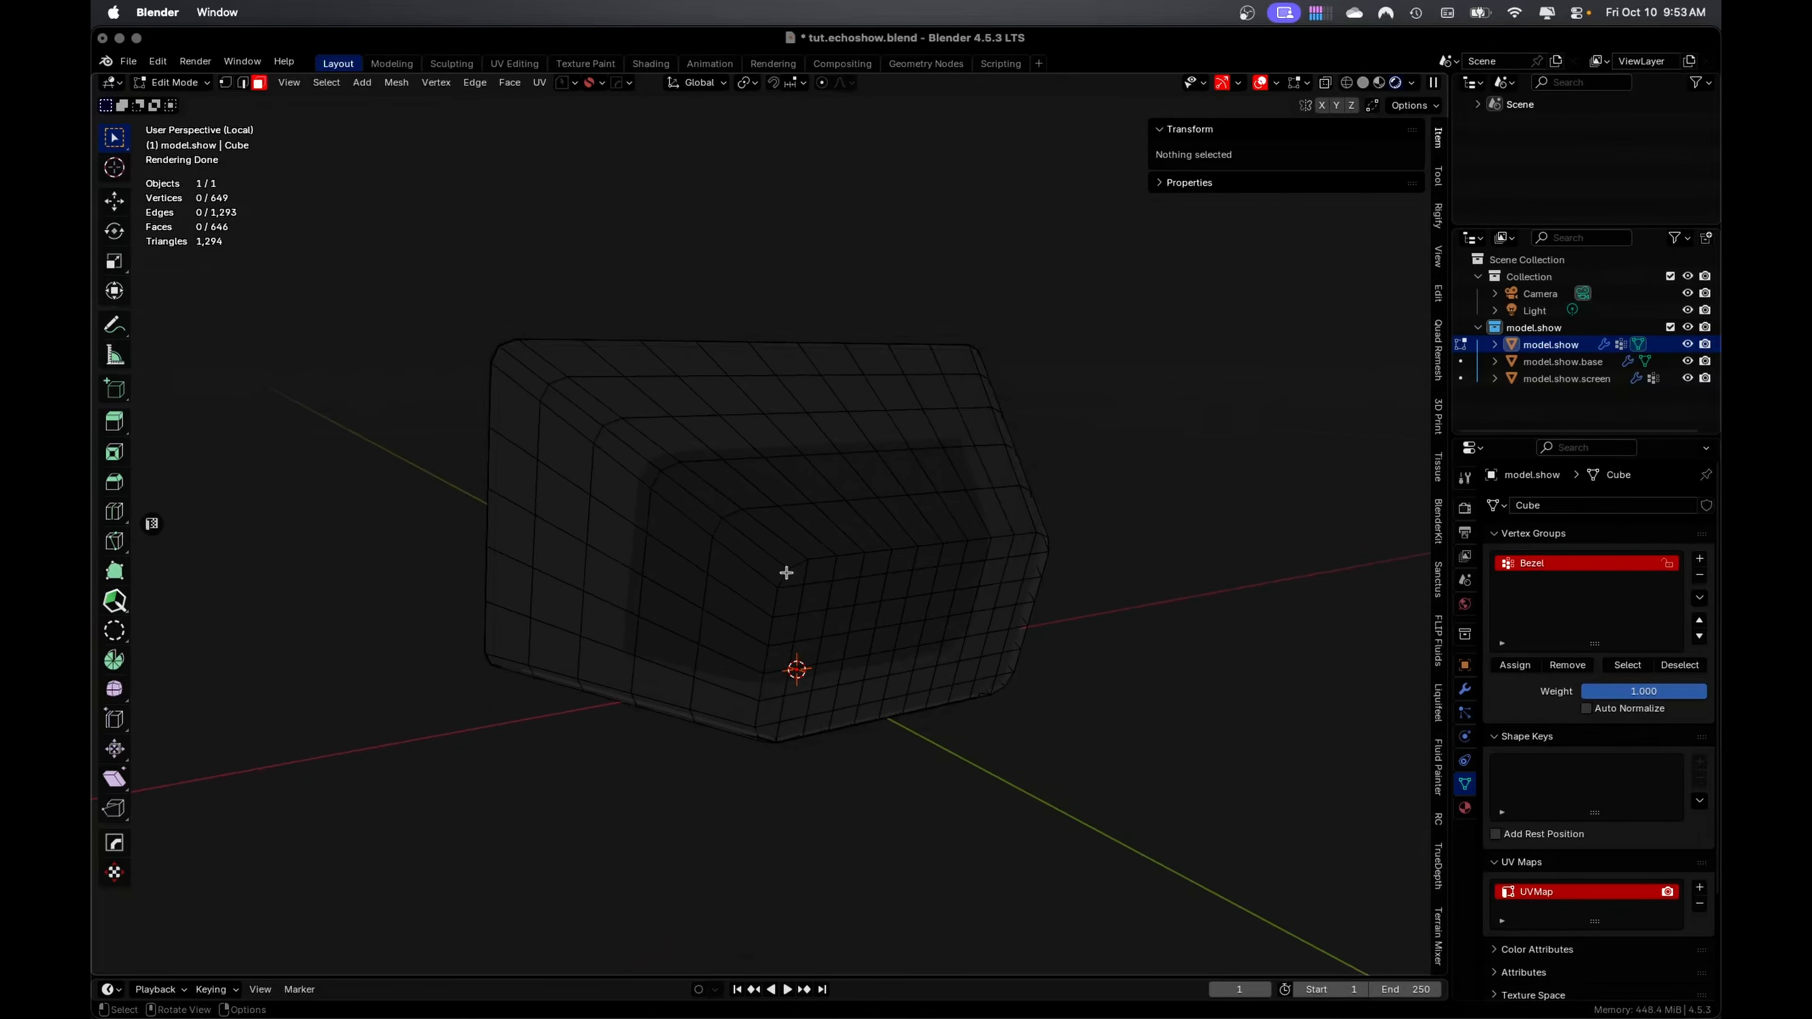
{"action": "left_click", "coordinate": [770, 552]}
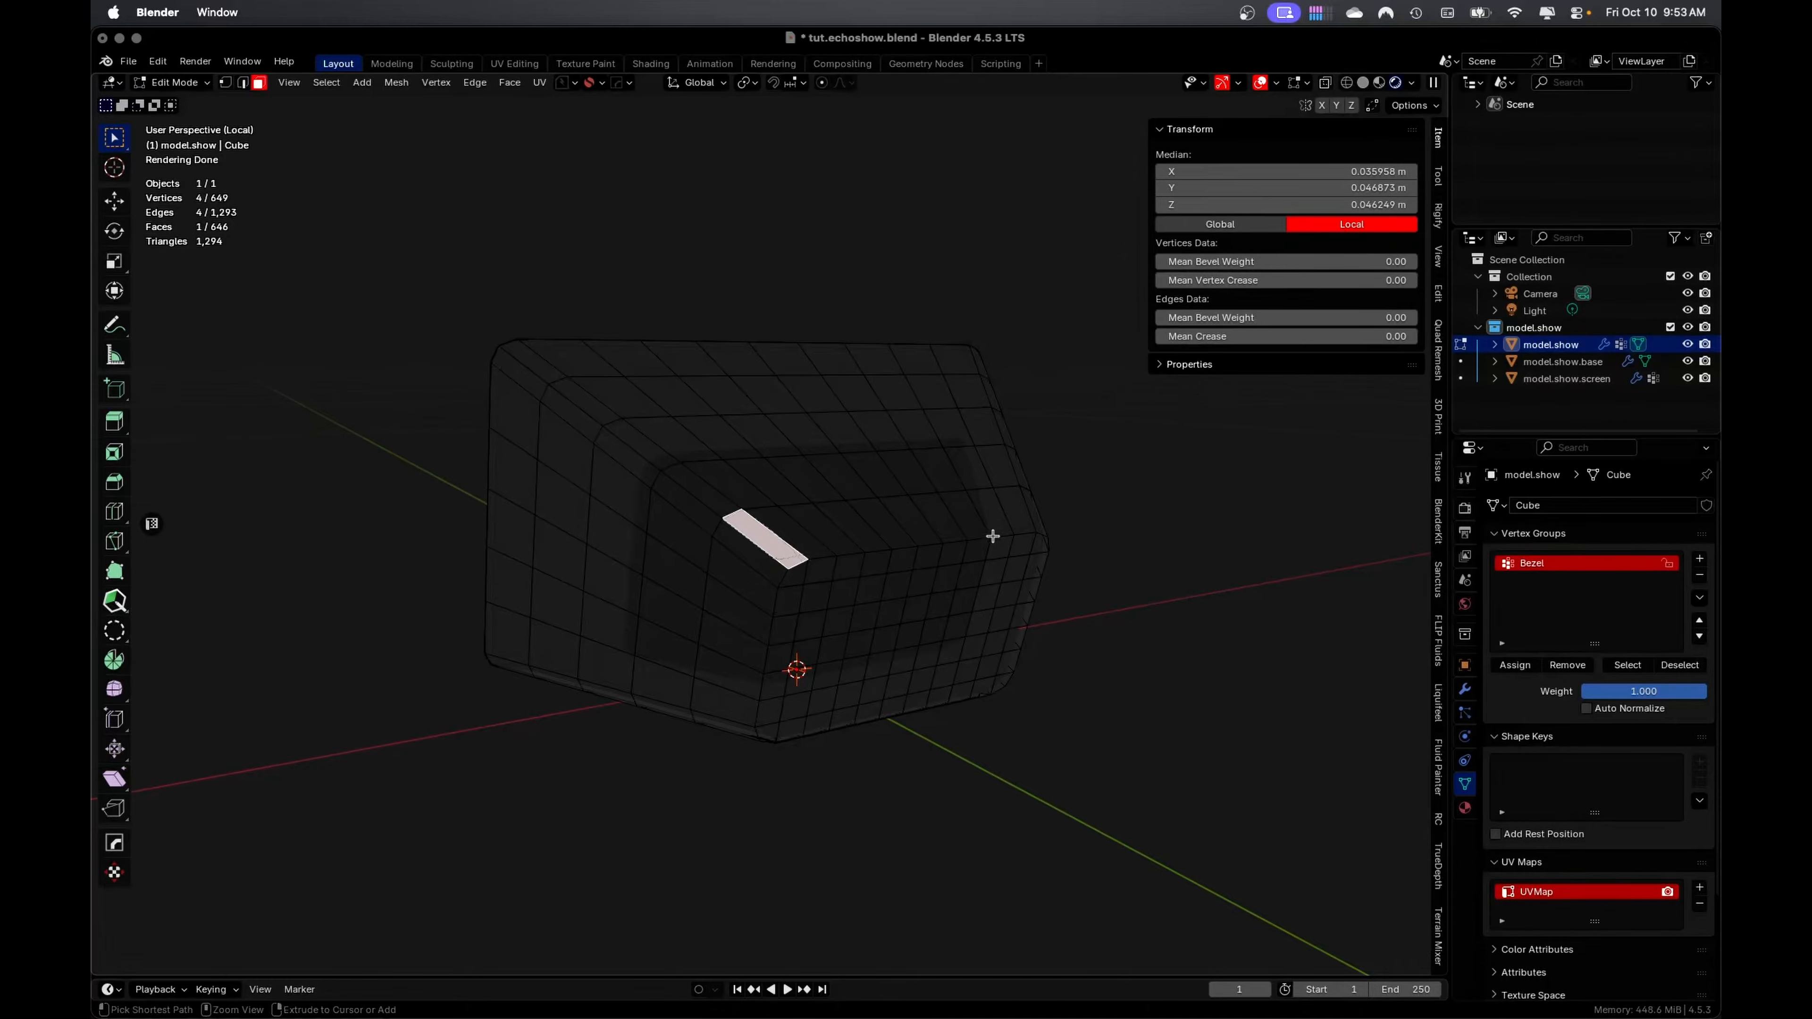
{"action": "left_click", "coordinate": [1036, 520], "text": "ctrl"}
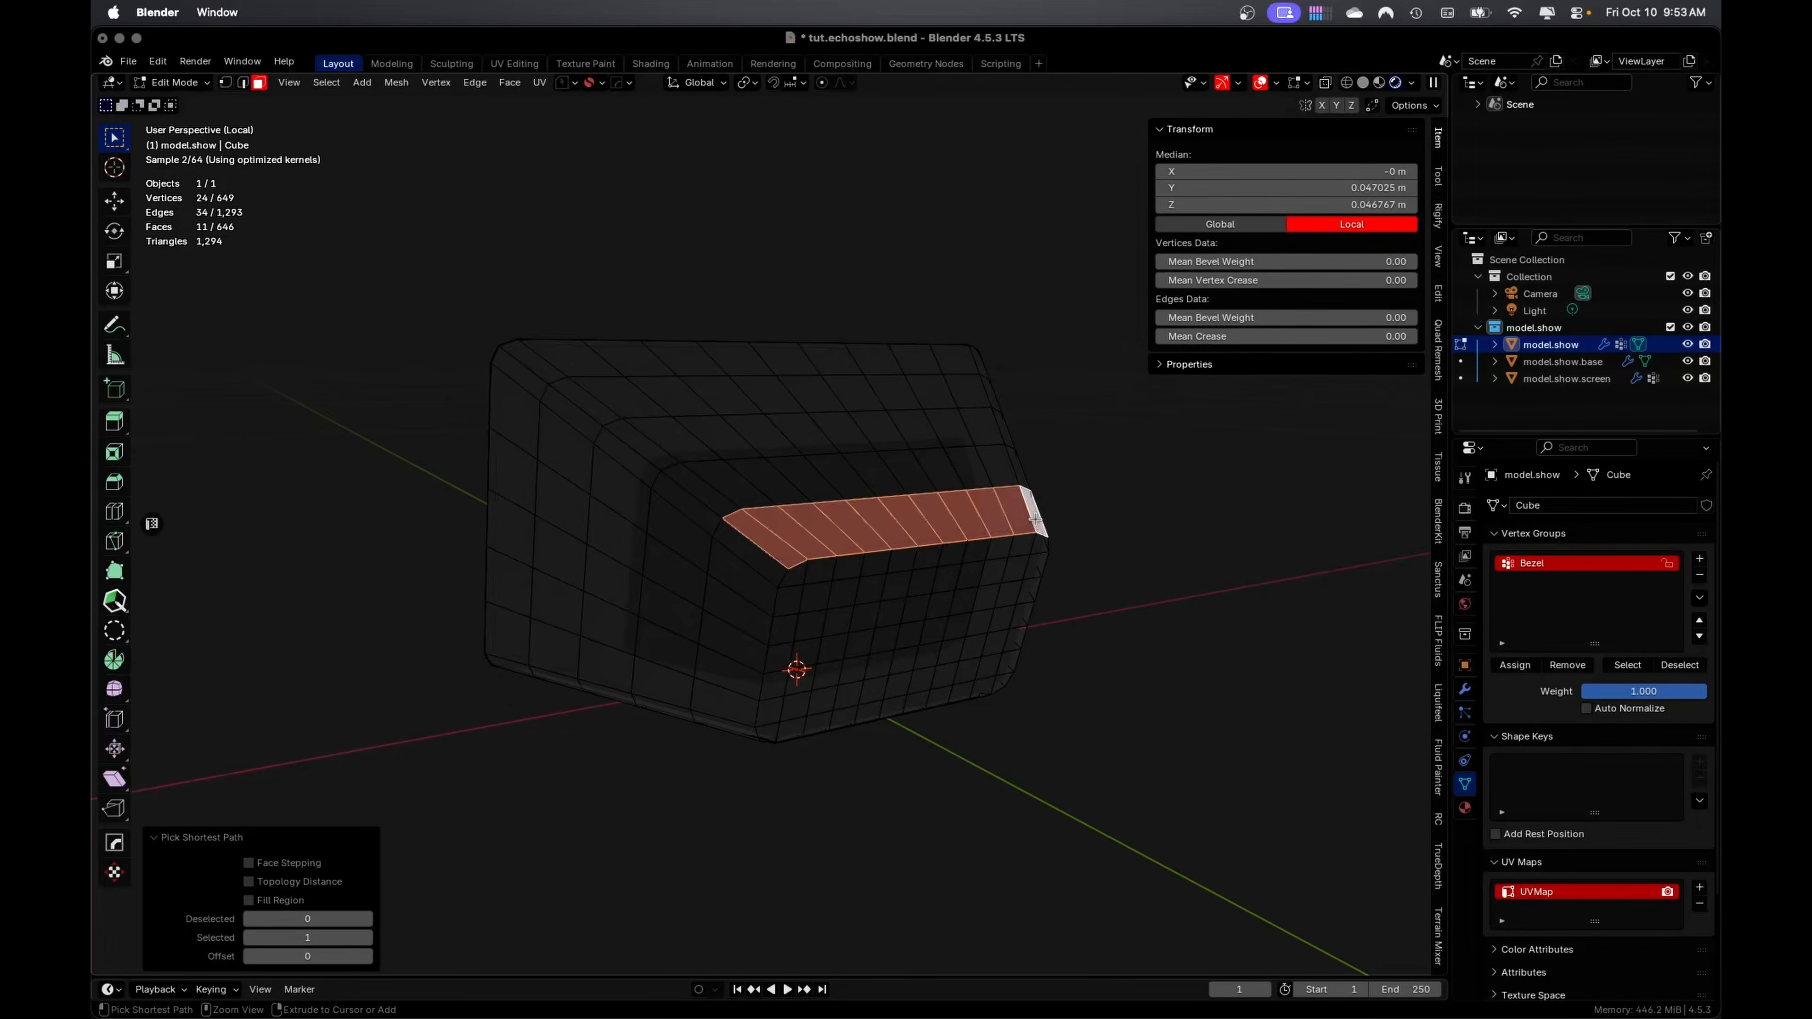
{"action": "middle_click_drag", "start_coordinate": [1092, 619], "coordinate": [1230, 666]}
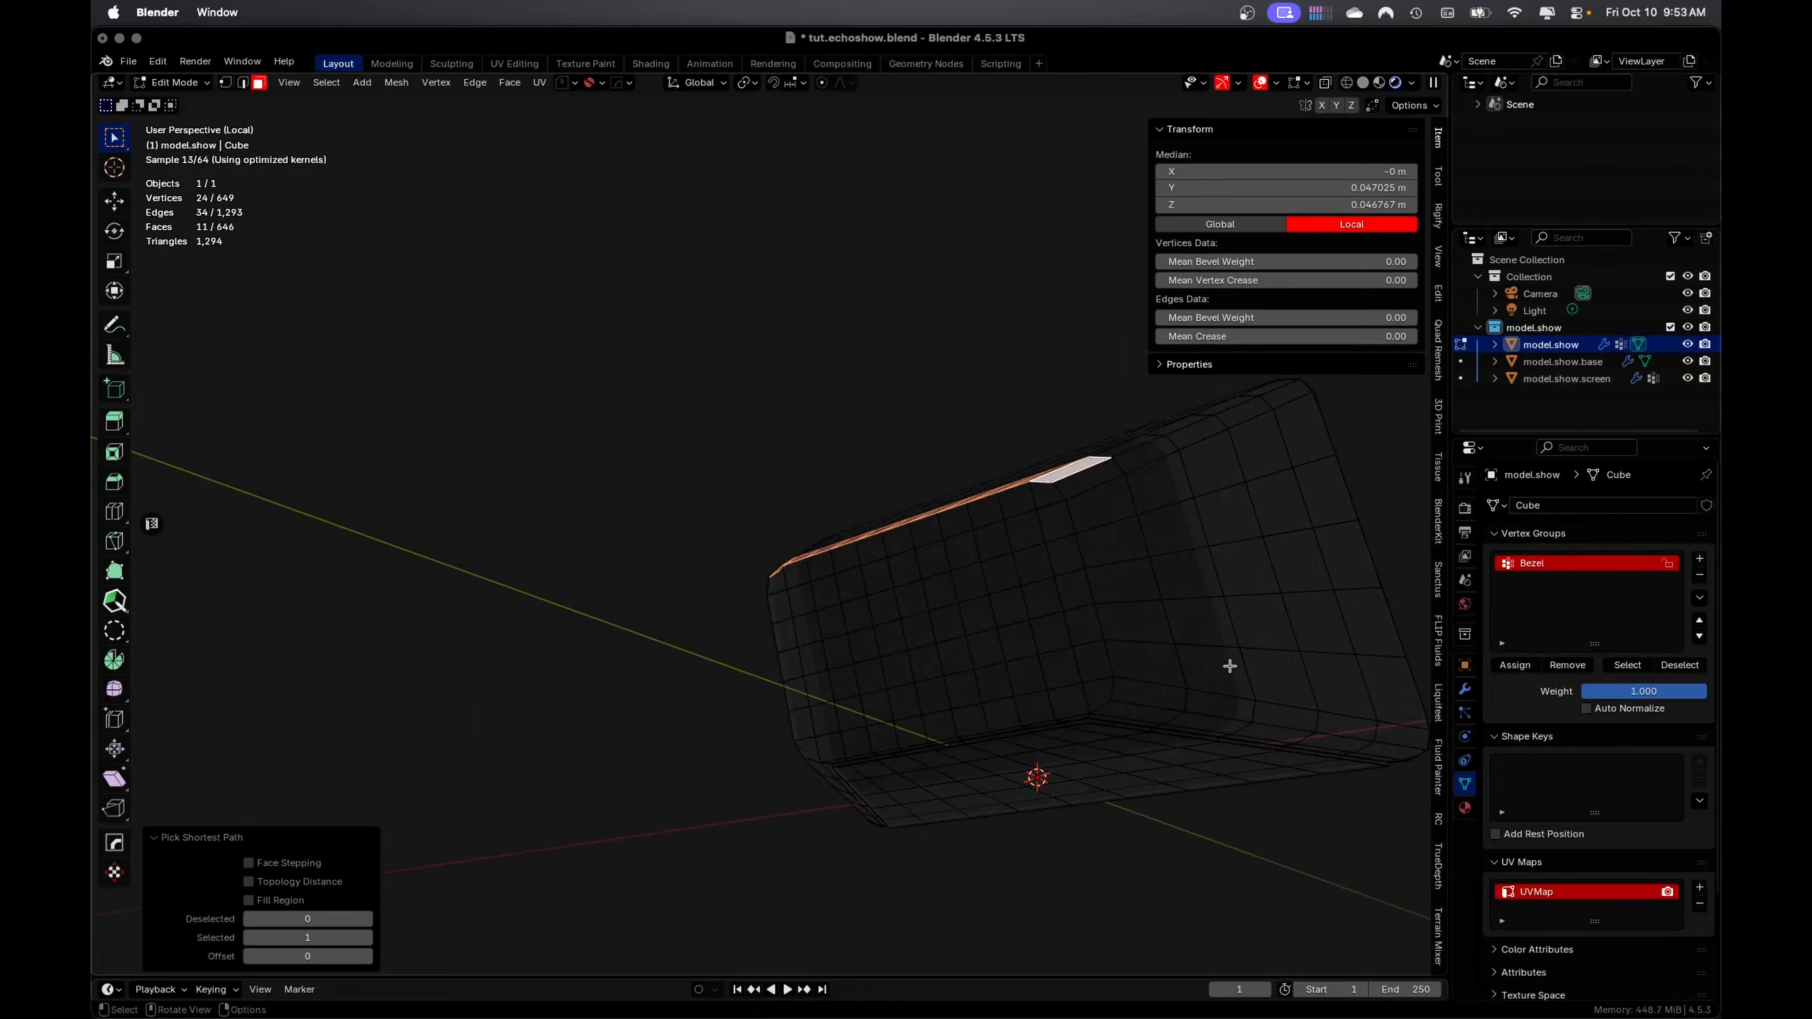
{"action": "left_click", "coordinate": [1142, 711], "text": "ctrl"}
{"action": "mouse_move", "coordinate": [1135, 711]}
{"action": "middle_mouse_down"}
{"action": "mouse_move", "coordinate": [1182, 619]}
{"action": "mouse_move", "coordinate": [1136, 679]}
{"action": "middle_mouse_up"}
{"action": "left_click", "coordinate": [1138, 679], "text": "shift"}
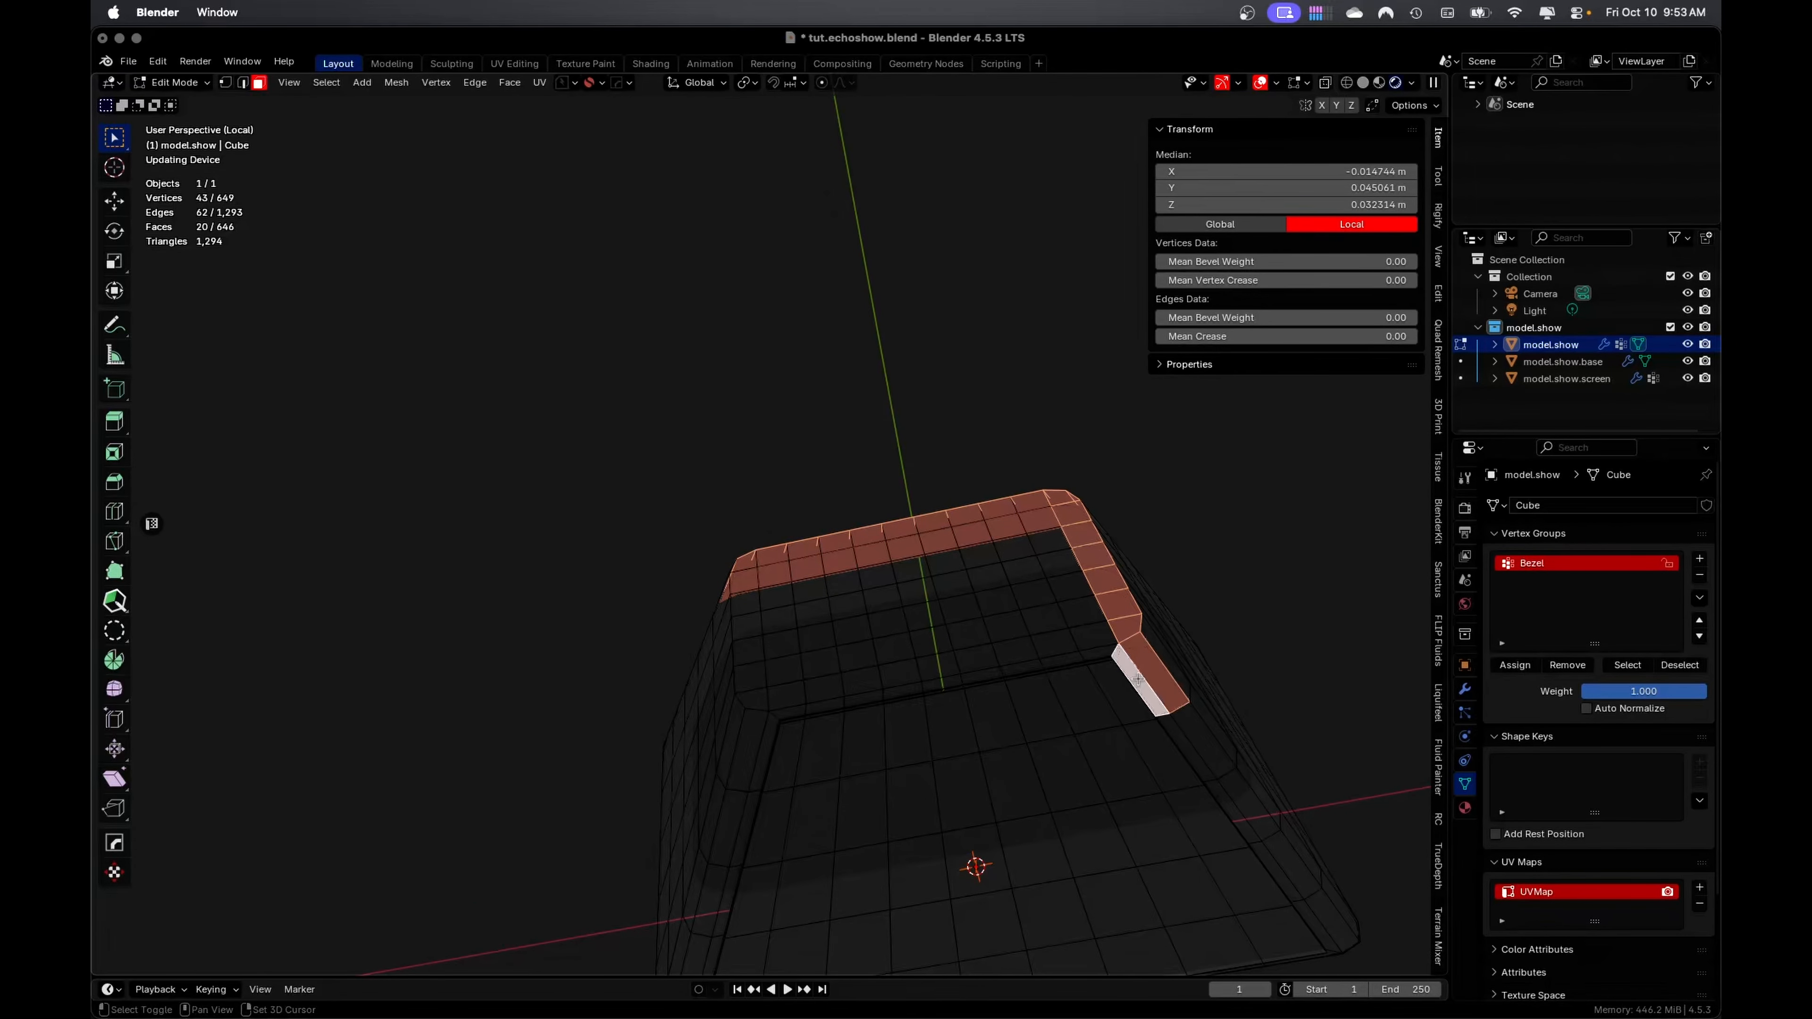
{"action": "left_click", "coordinate": [1098, 654], "text": "shift"}
{"action": "left_click", "coordinate": [1063, 660], "text": "shift"}
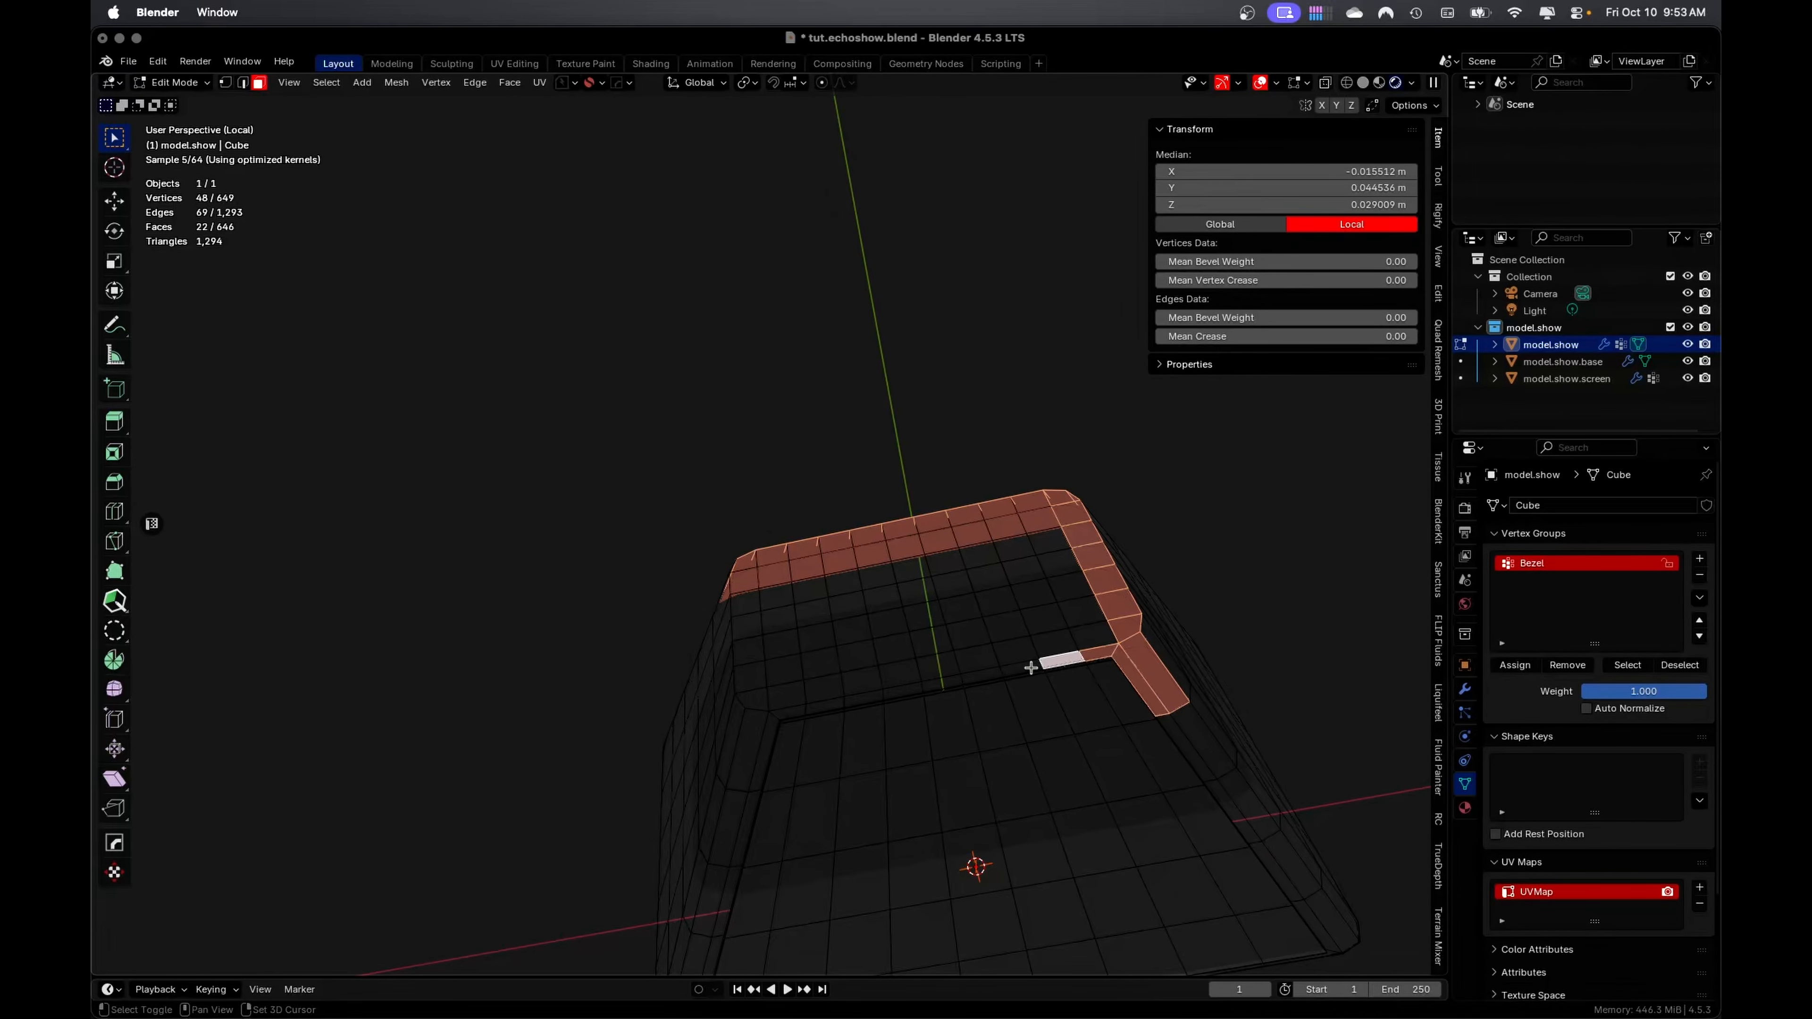
{"action": "left_click", "coordinate": [786, 714], "text": "ctrl+shift"}
{"action": "middle_click_drag", "start_coordinate": [785, 714], "coordinate": [1537, 600]}
Assign the selected shell faces to a new vertex group named fabric-area, leave Edit Mode and end the body's isolation
{"action": "left_click", "coordinate": [1699, 558]}
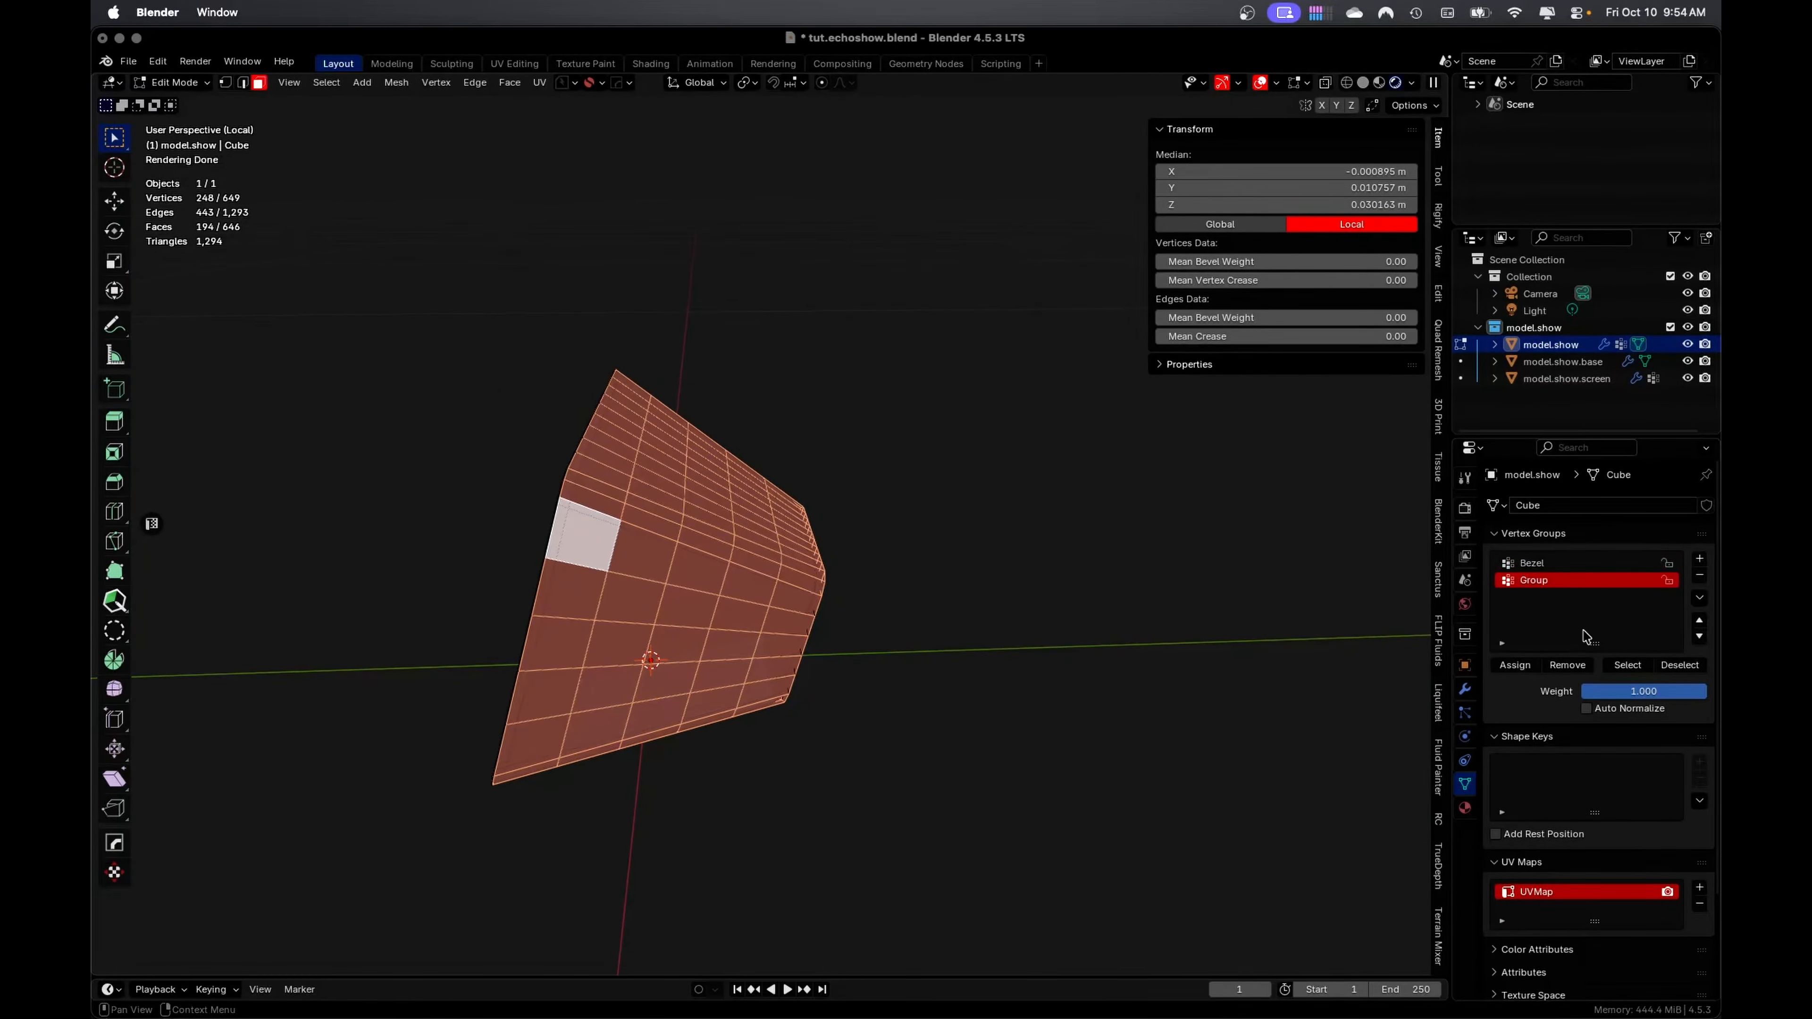
{"action": "double_click", "coordinate": [1532, 579]}
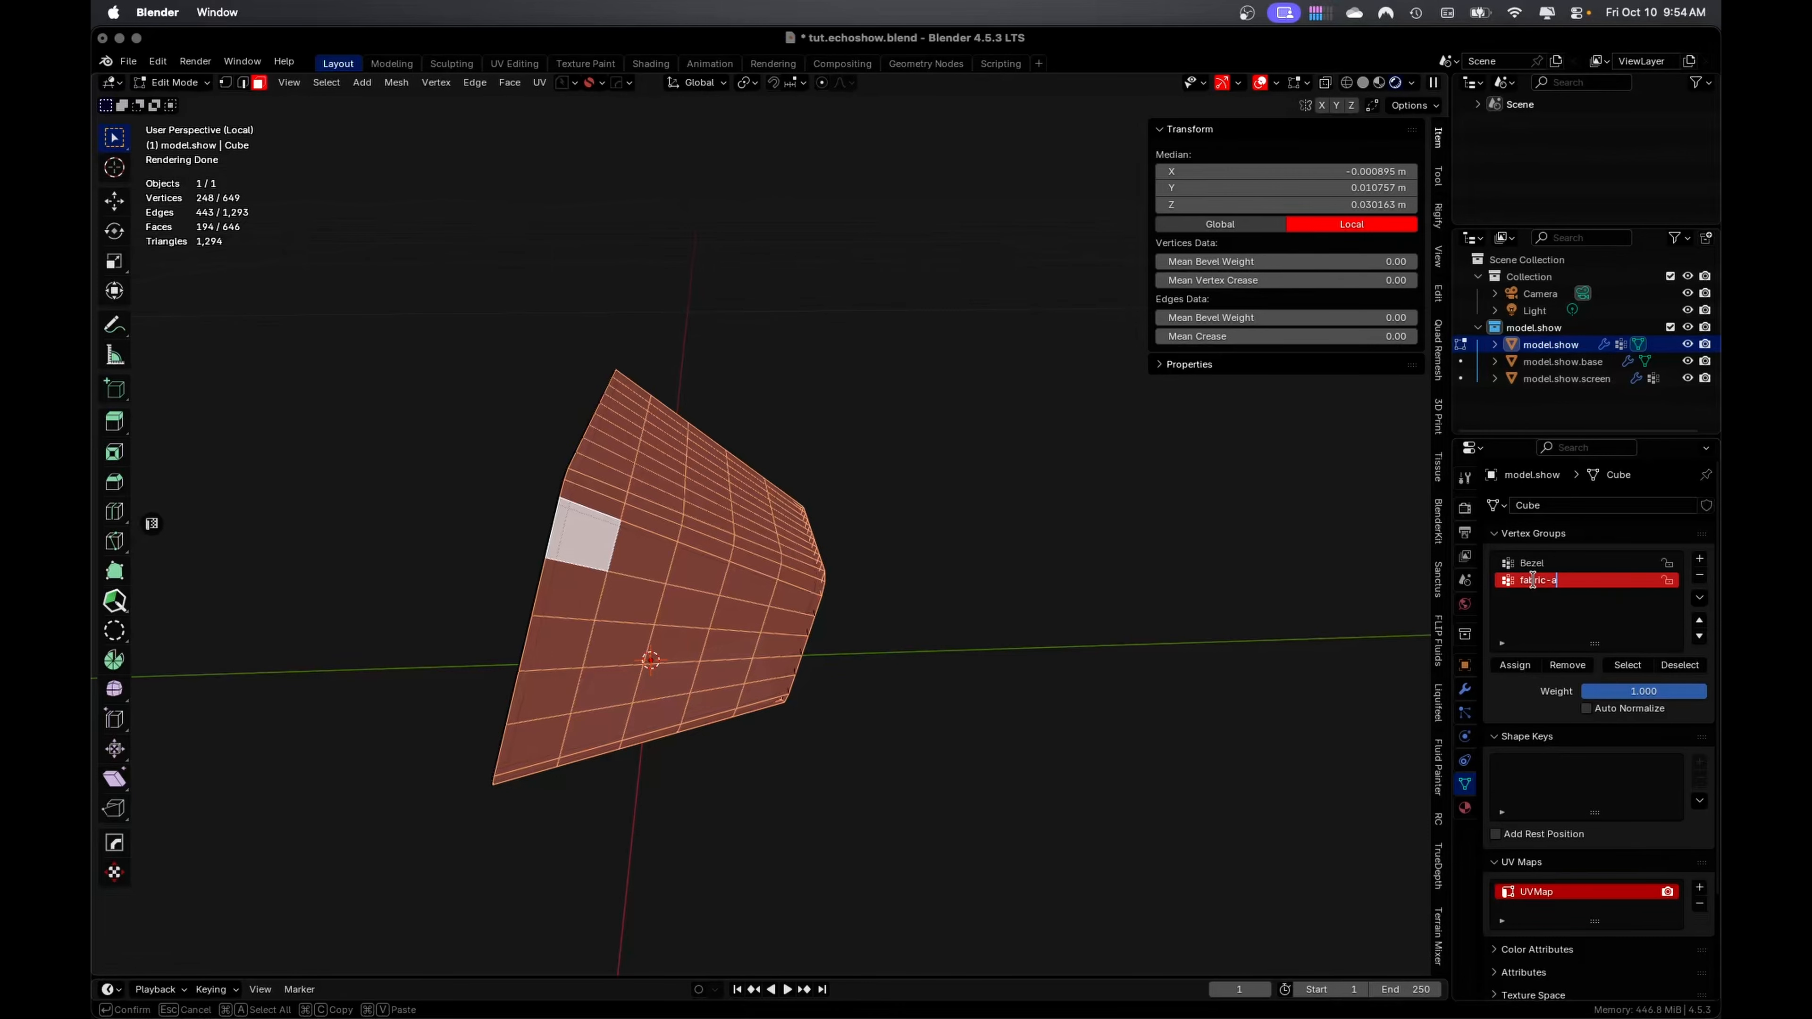
{"action": "key", "text": "Return"}
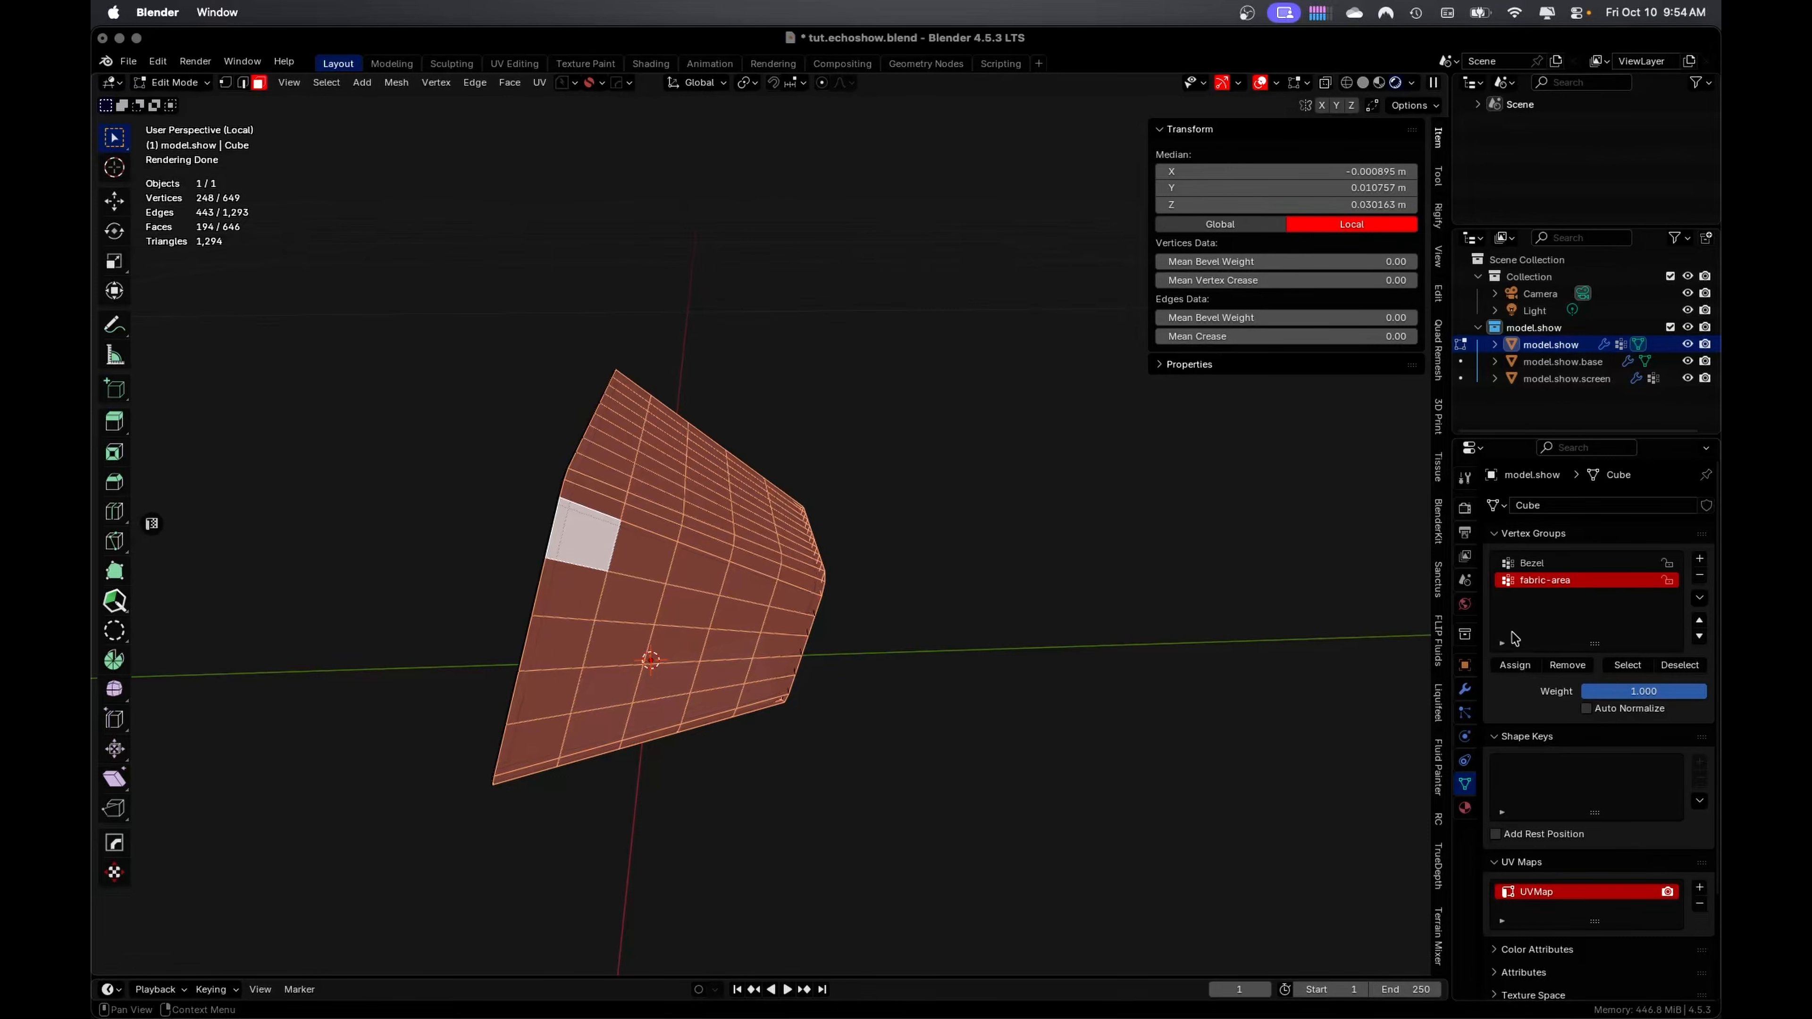
{"action": "left_click", "coordinate": [1513, 665]}
{"action": "key", "text": "Tab"}
{"action": "left_click", "coordinate": [1044, 553]}
{"action": "left_click", "coordinate": [983, 614]}
{"action": "middle_click_drag", "start_coordinate": [983, 614], "coordinate": [843, 492]}
{"action": "key", "text": "slash"}
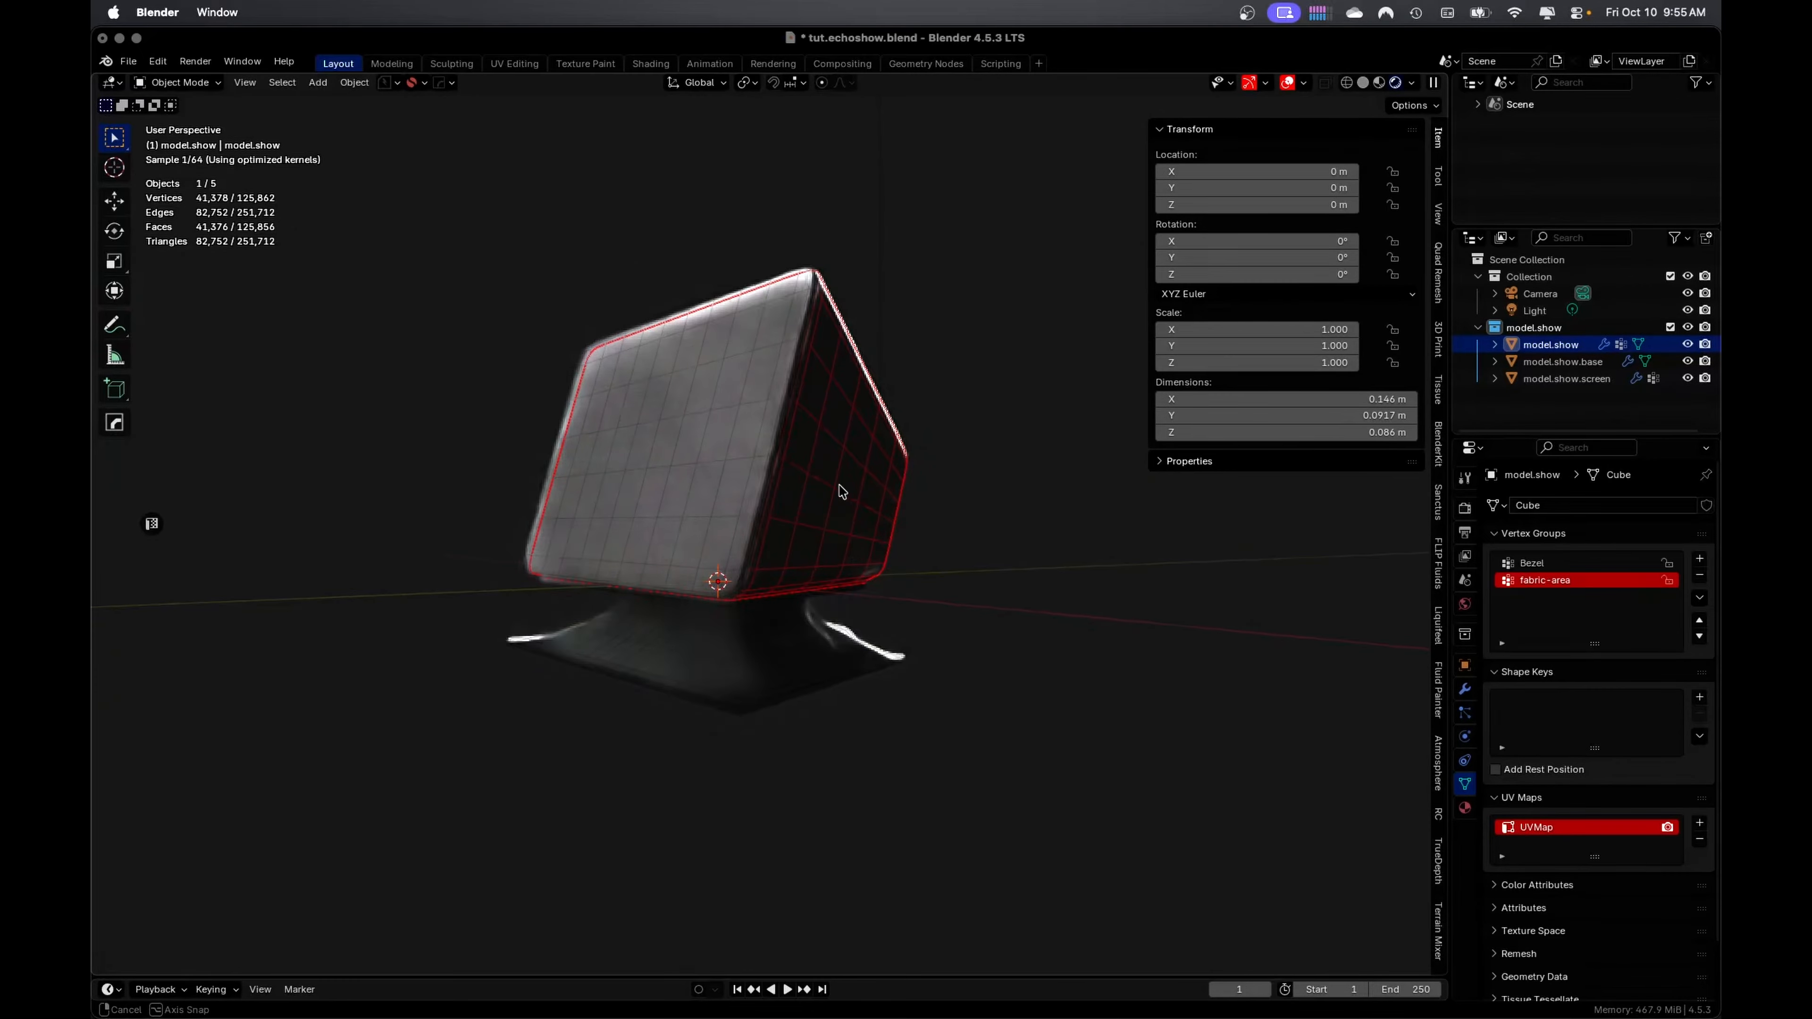
Give the base object a new material named mat.plastic-black
{"action": "left_click", "coordinate": [783, 620]}
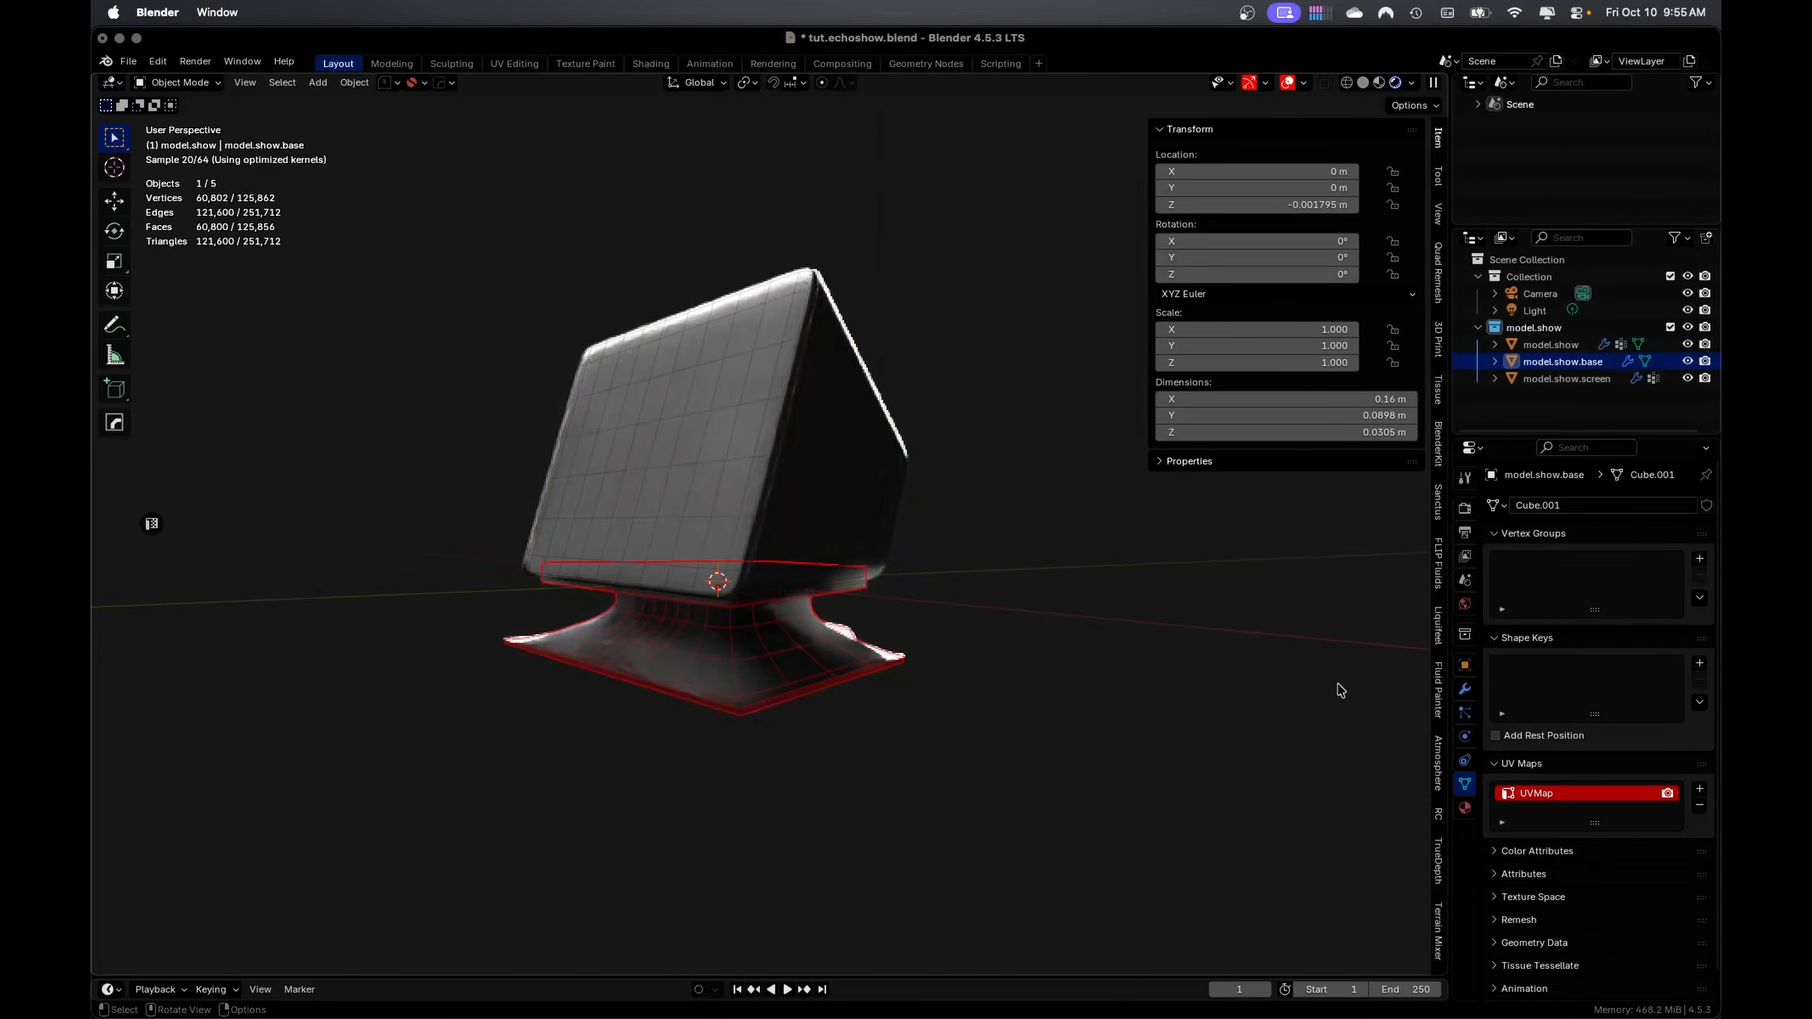
{"action": "left_click", "coordinate": [1464, 808]}
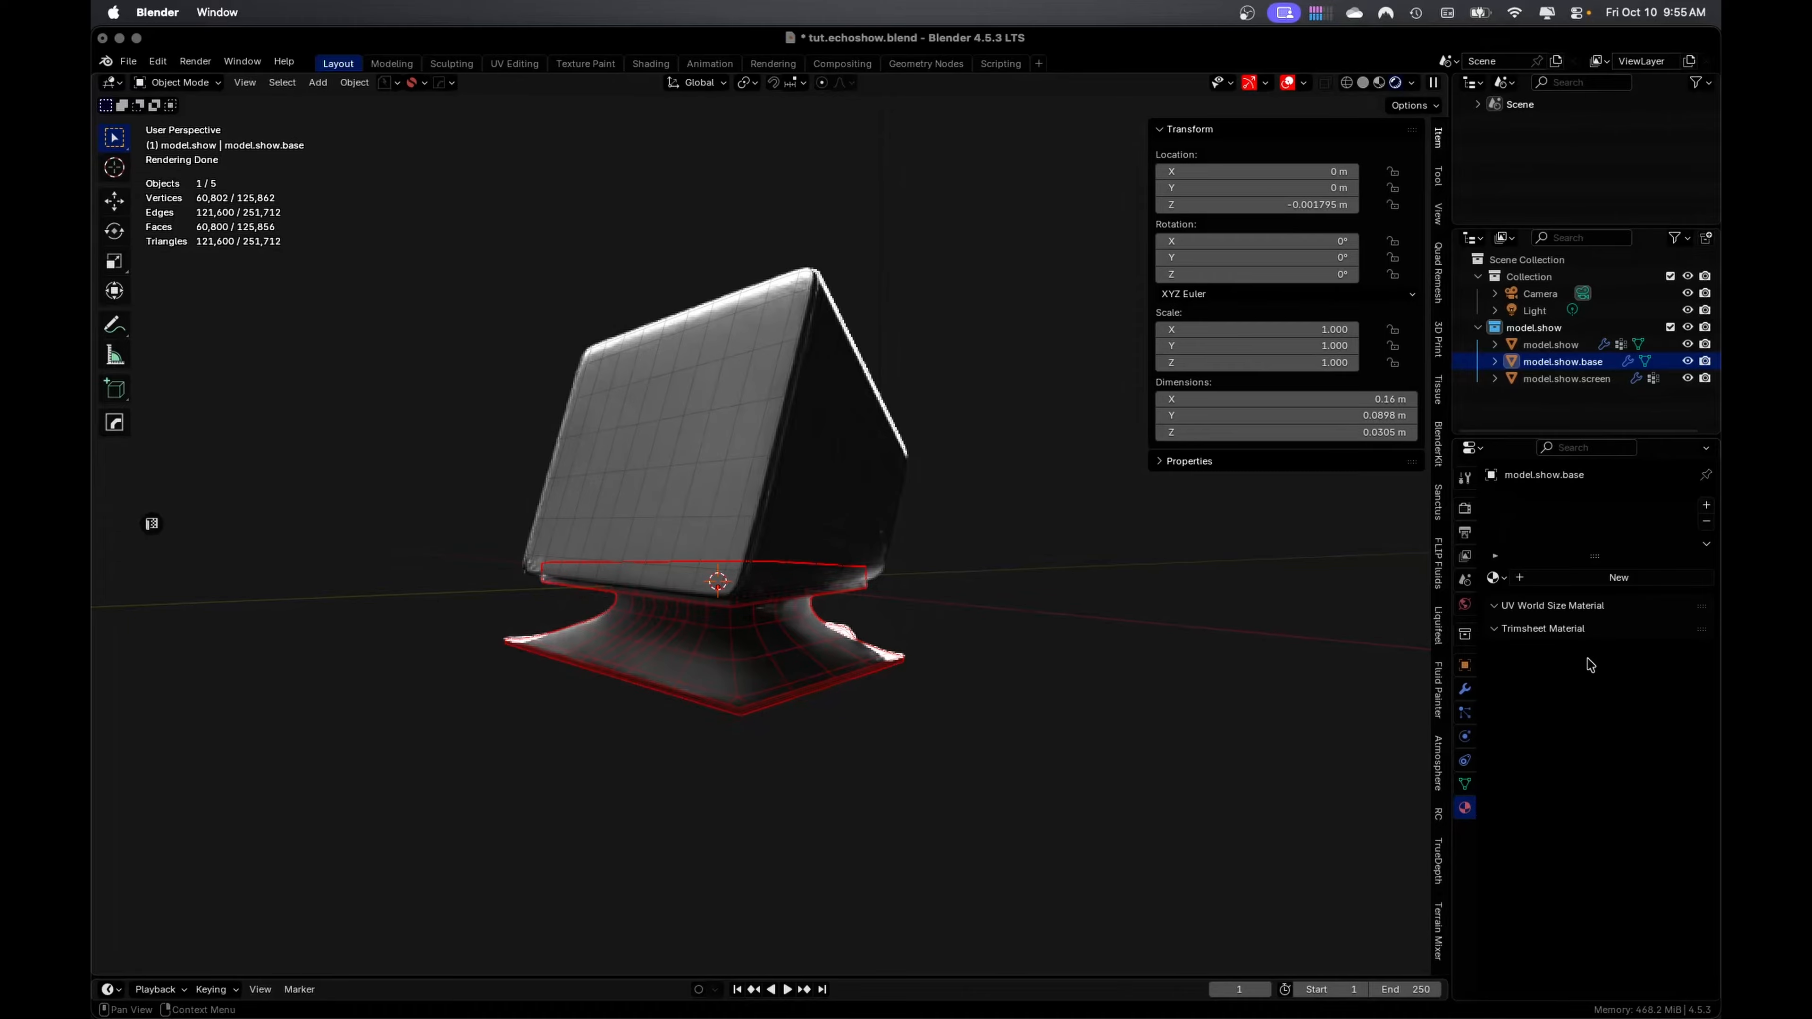
{"action": "left_click", "coordinate": [1620, 576]}
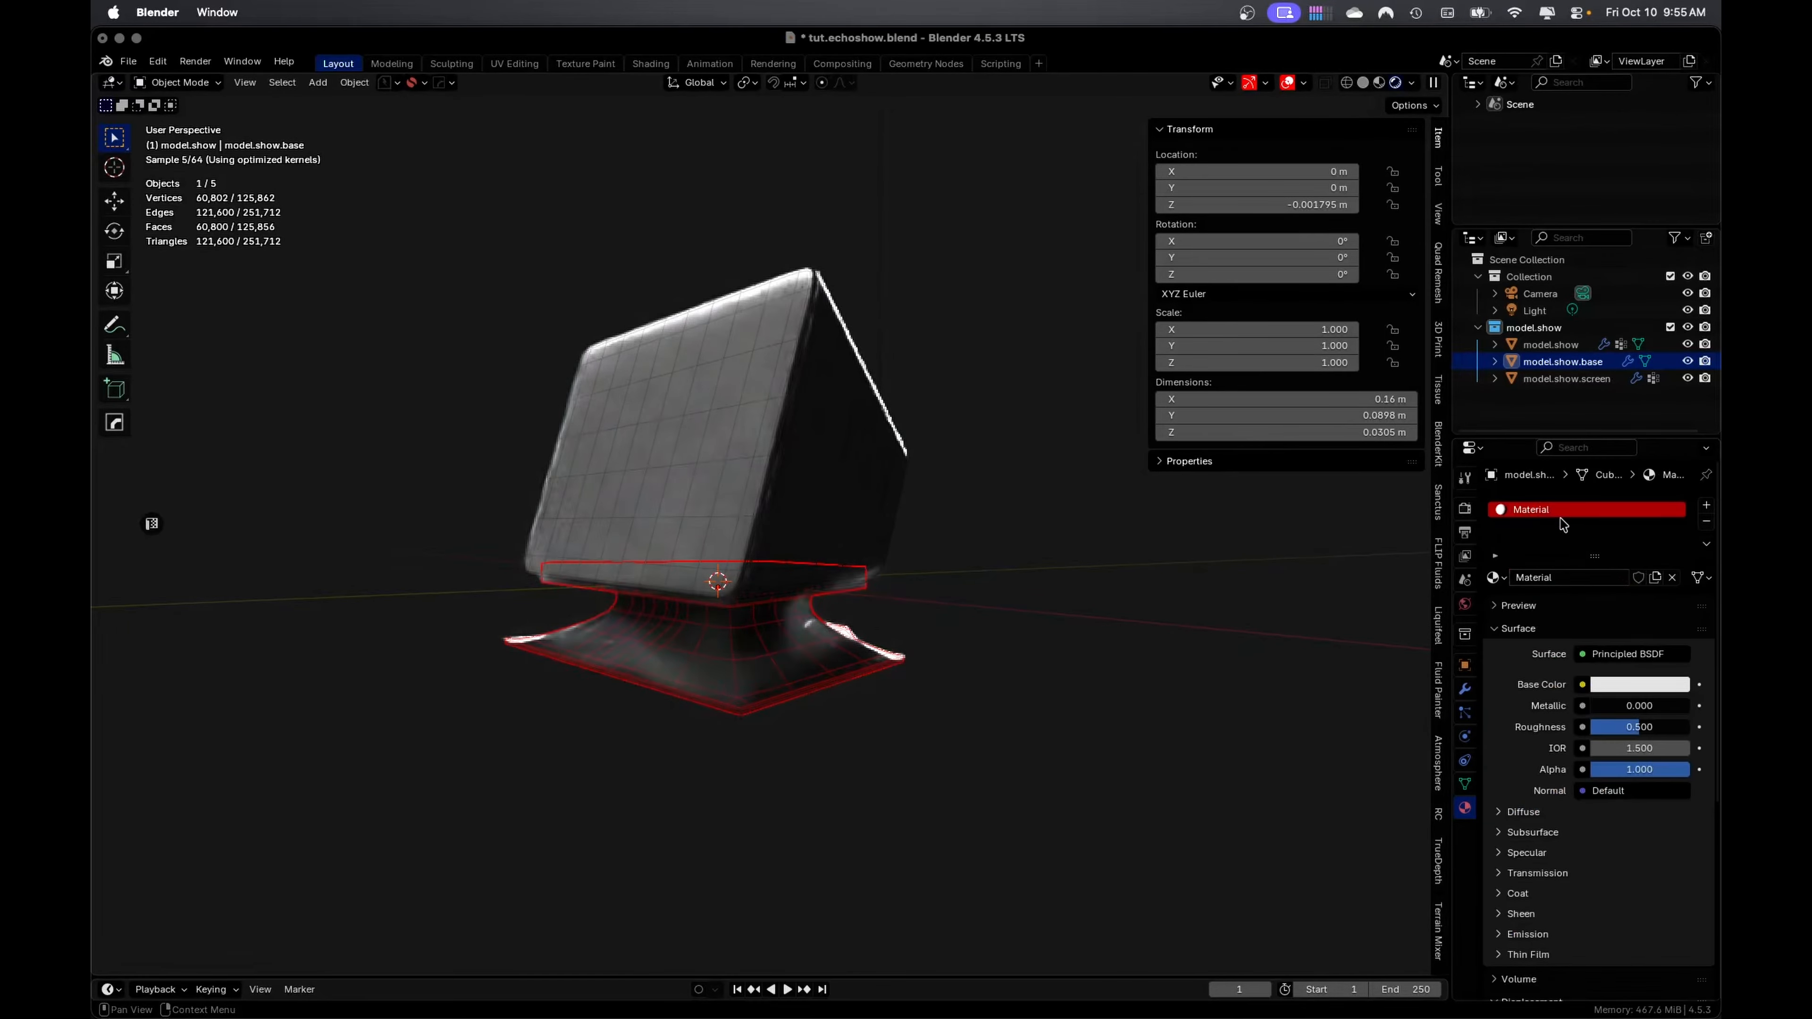
{"action": "double_click", "coordinate": [1556, 510]}
{"action": "type", "text": "mat"}
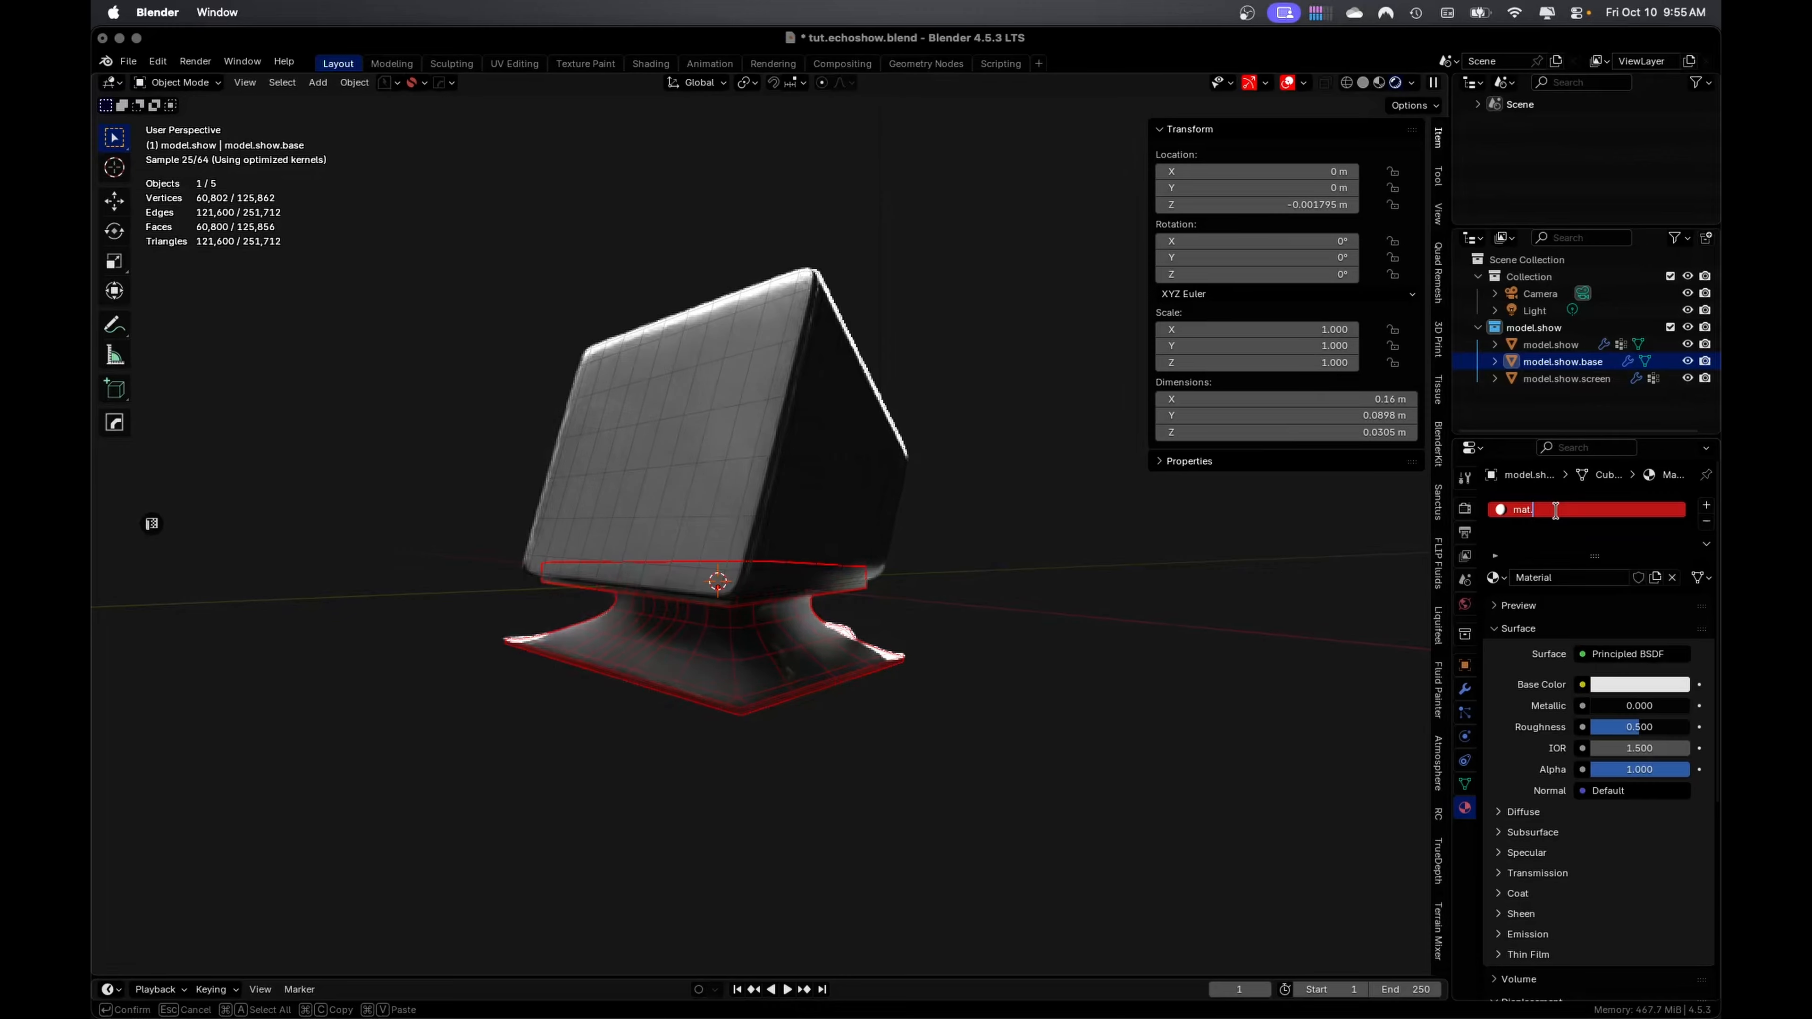
{"action": "type", "text": ".plastic-black"}
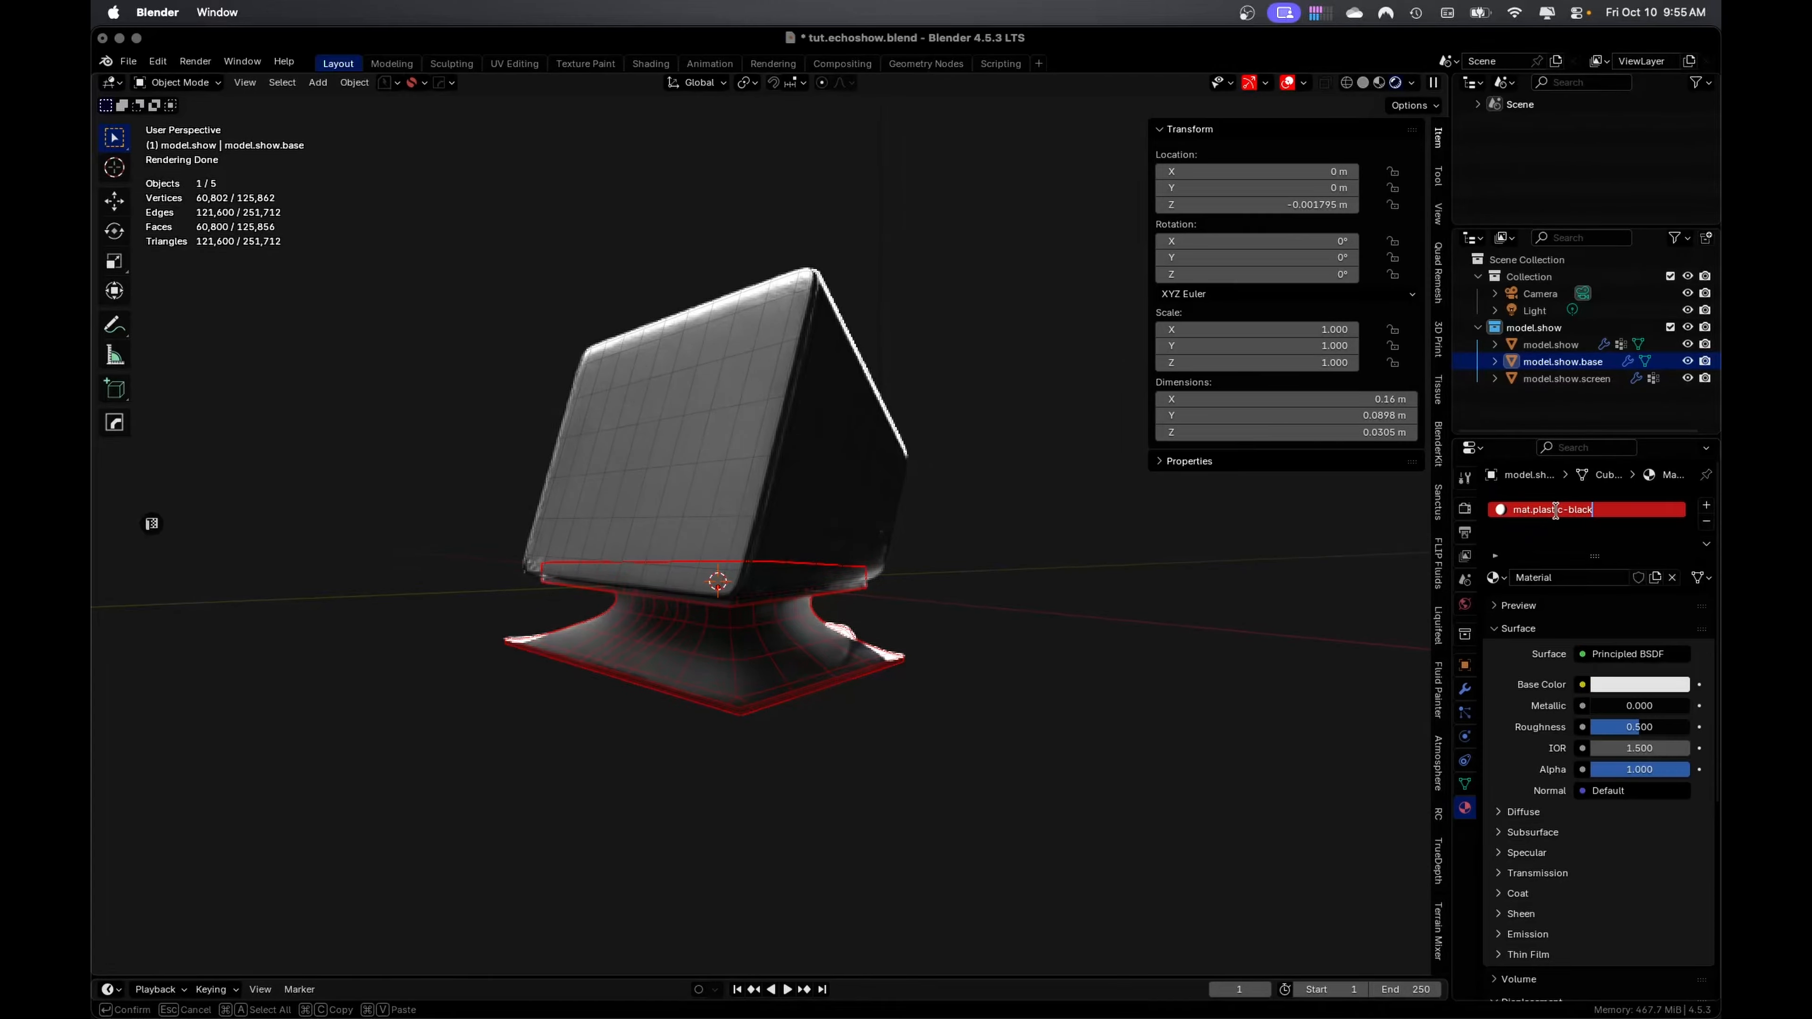
{"action": "key", "text": "Return"}
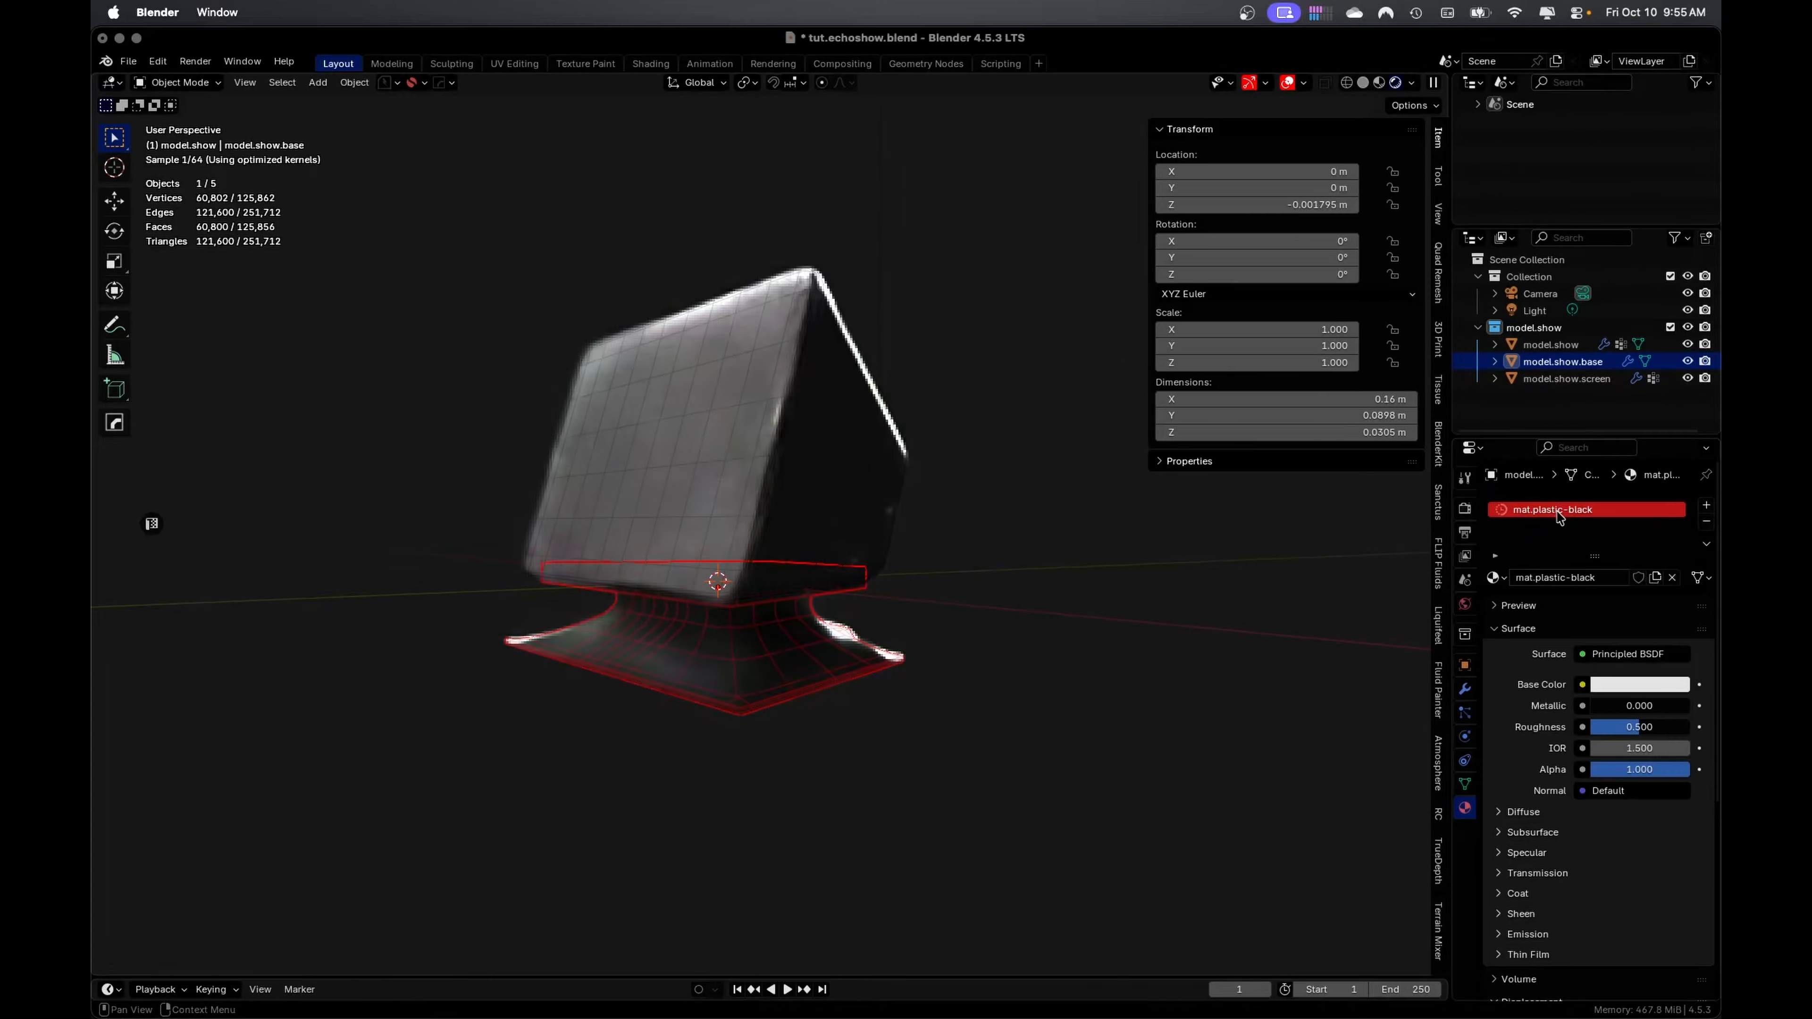
Set the base material's Base Color to black and its Roughness to 0.288
{"action": "left_click", "coordinate": [1608, 679]}
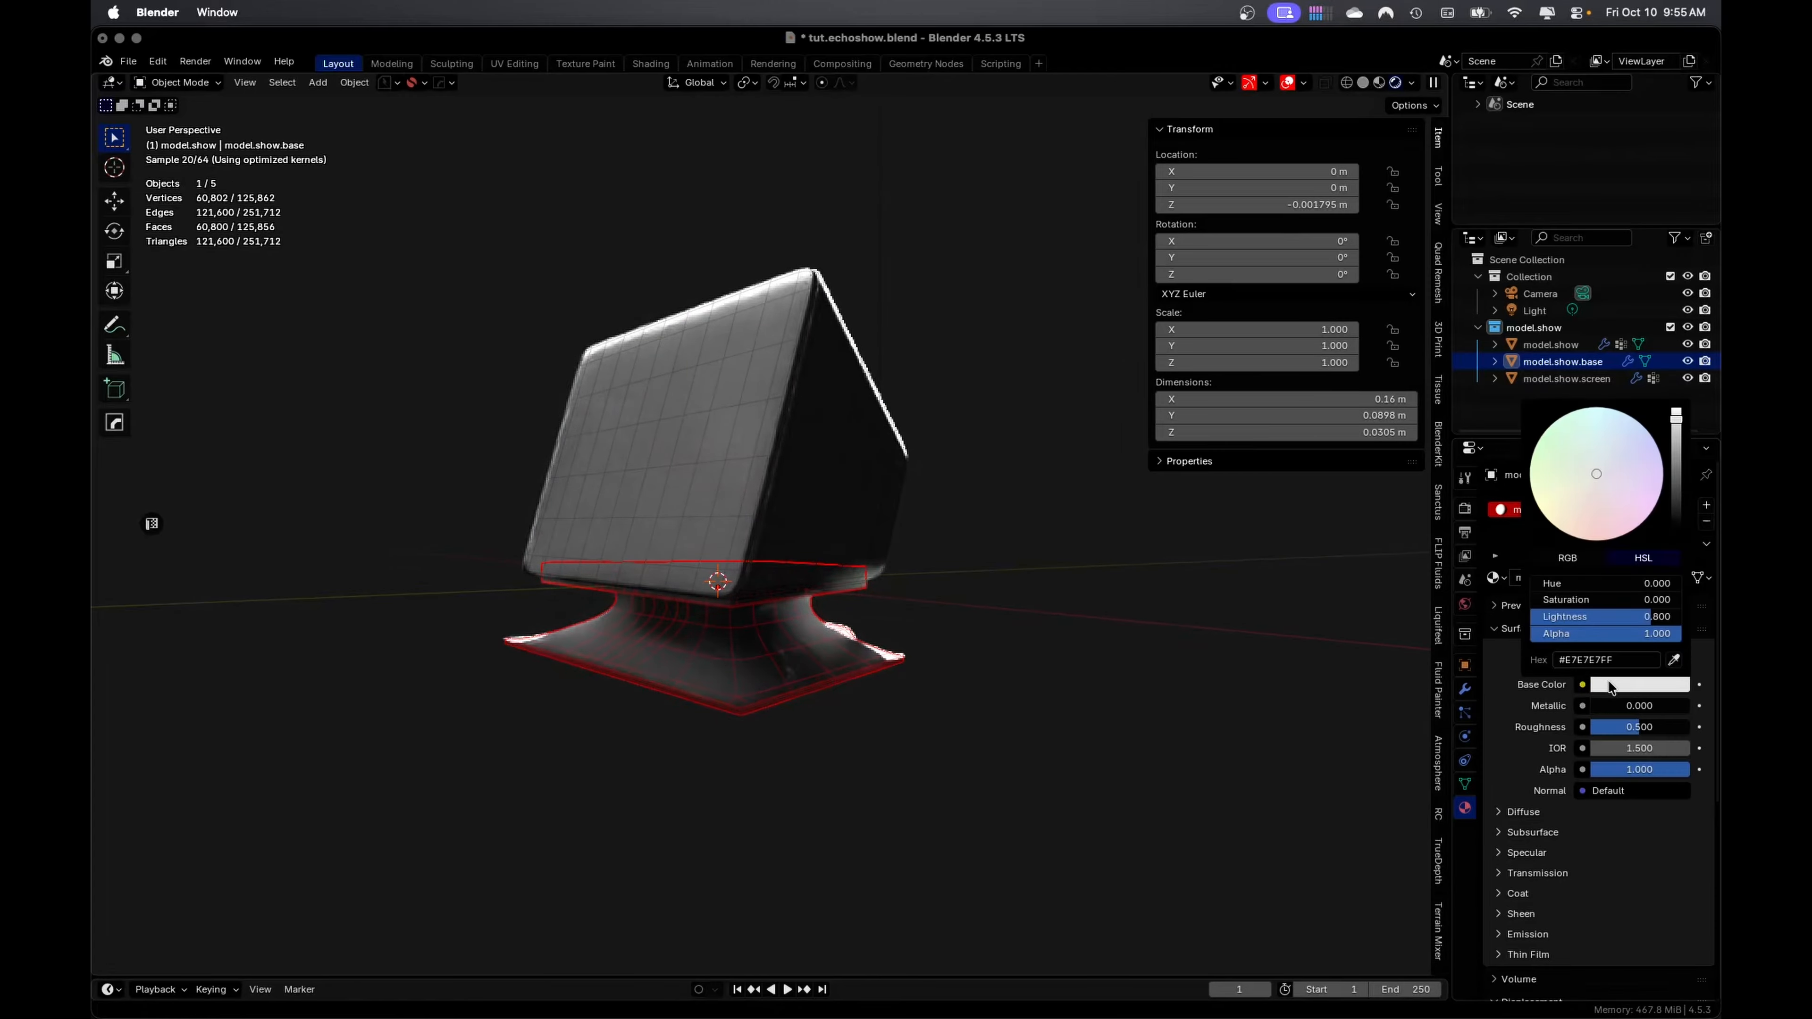
{"action": "left_click_drag", "start_coordinate": [1674, 520], "coordinate": [1678, 533]}
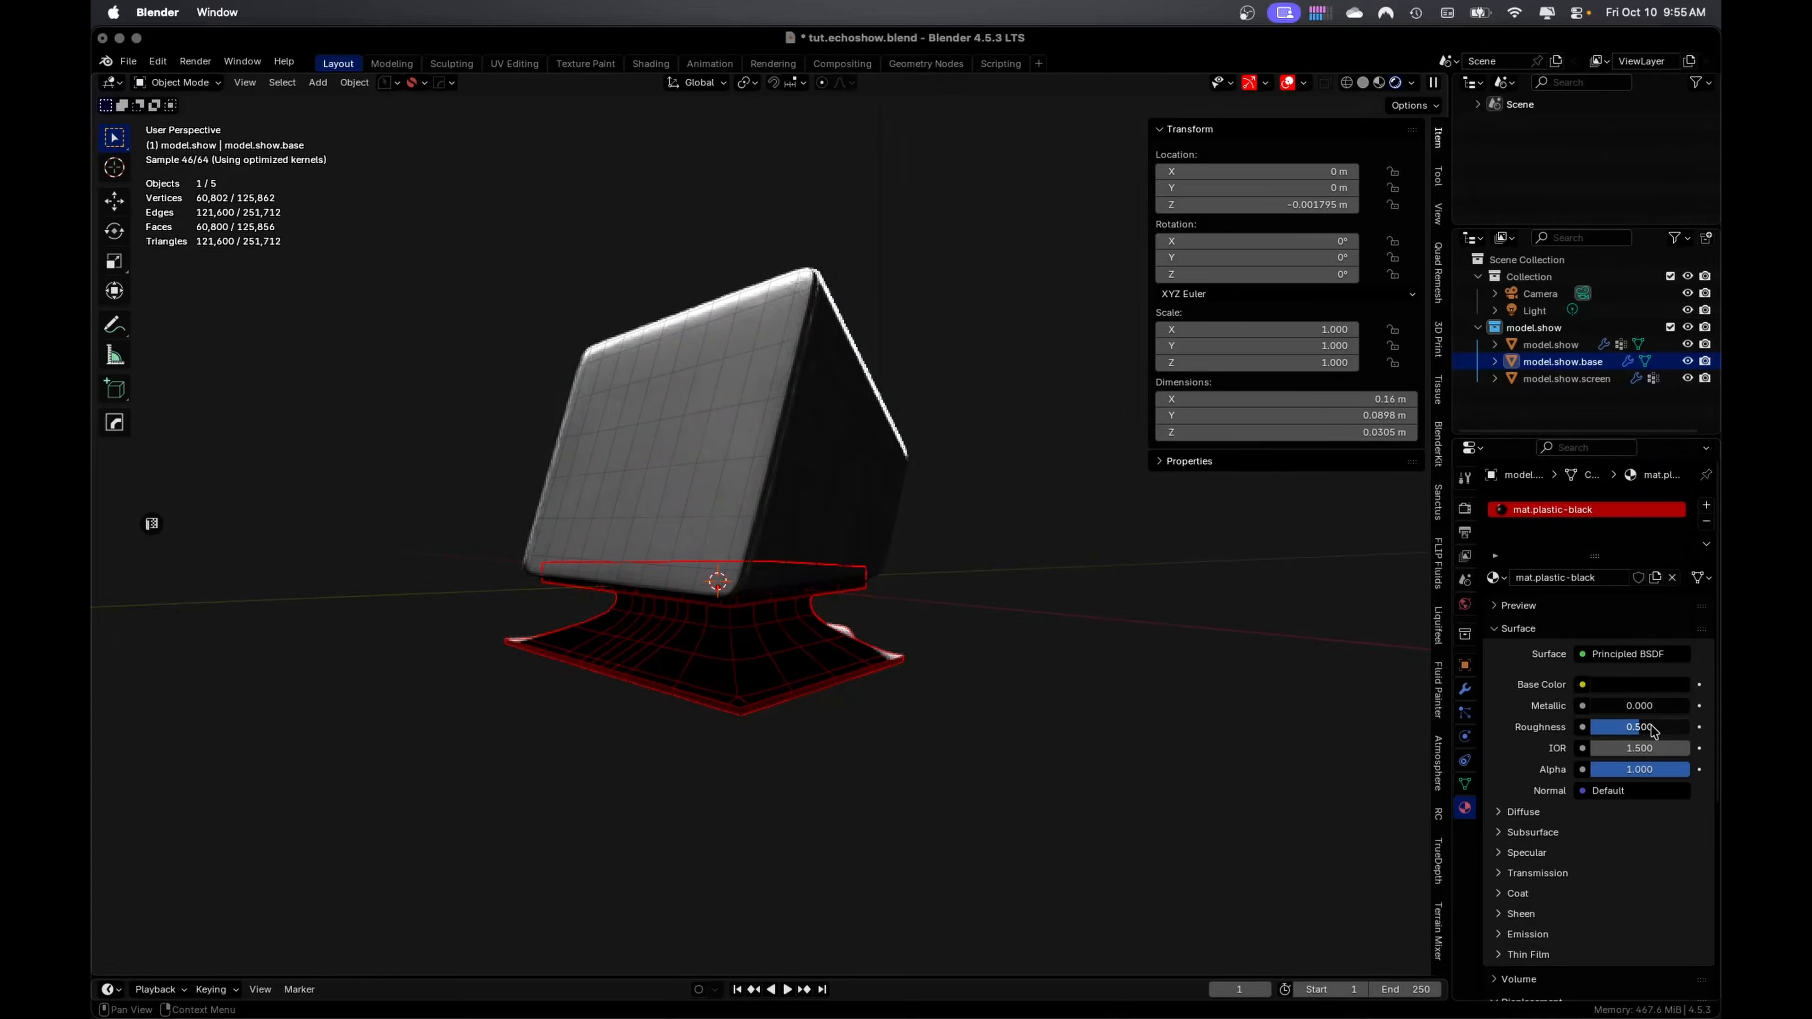
{"action": "left_click_drag", "start_coordinate": [1653, 729], "coordinate": [1627, 730]}
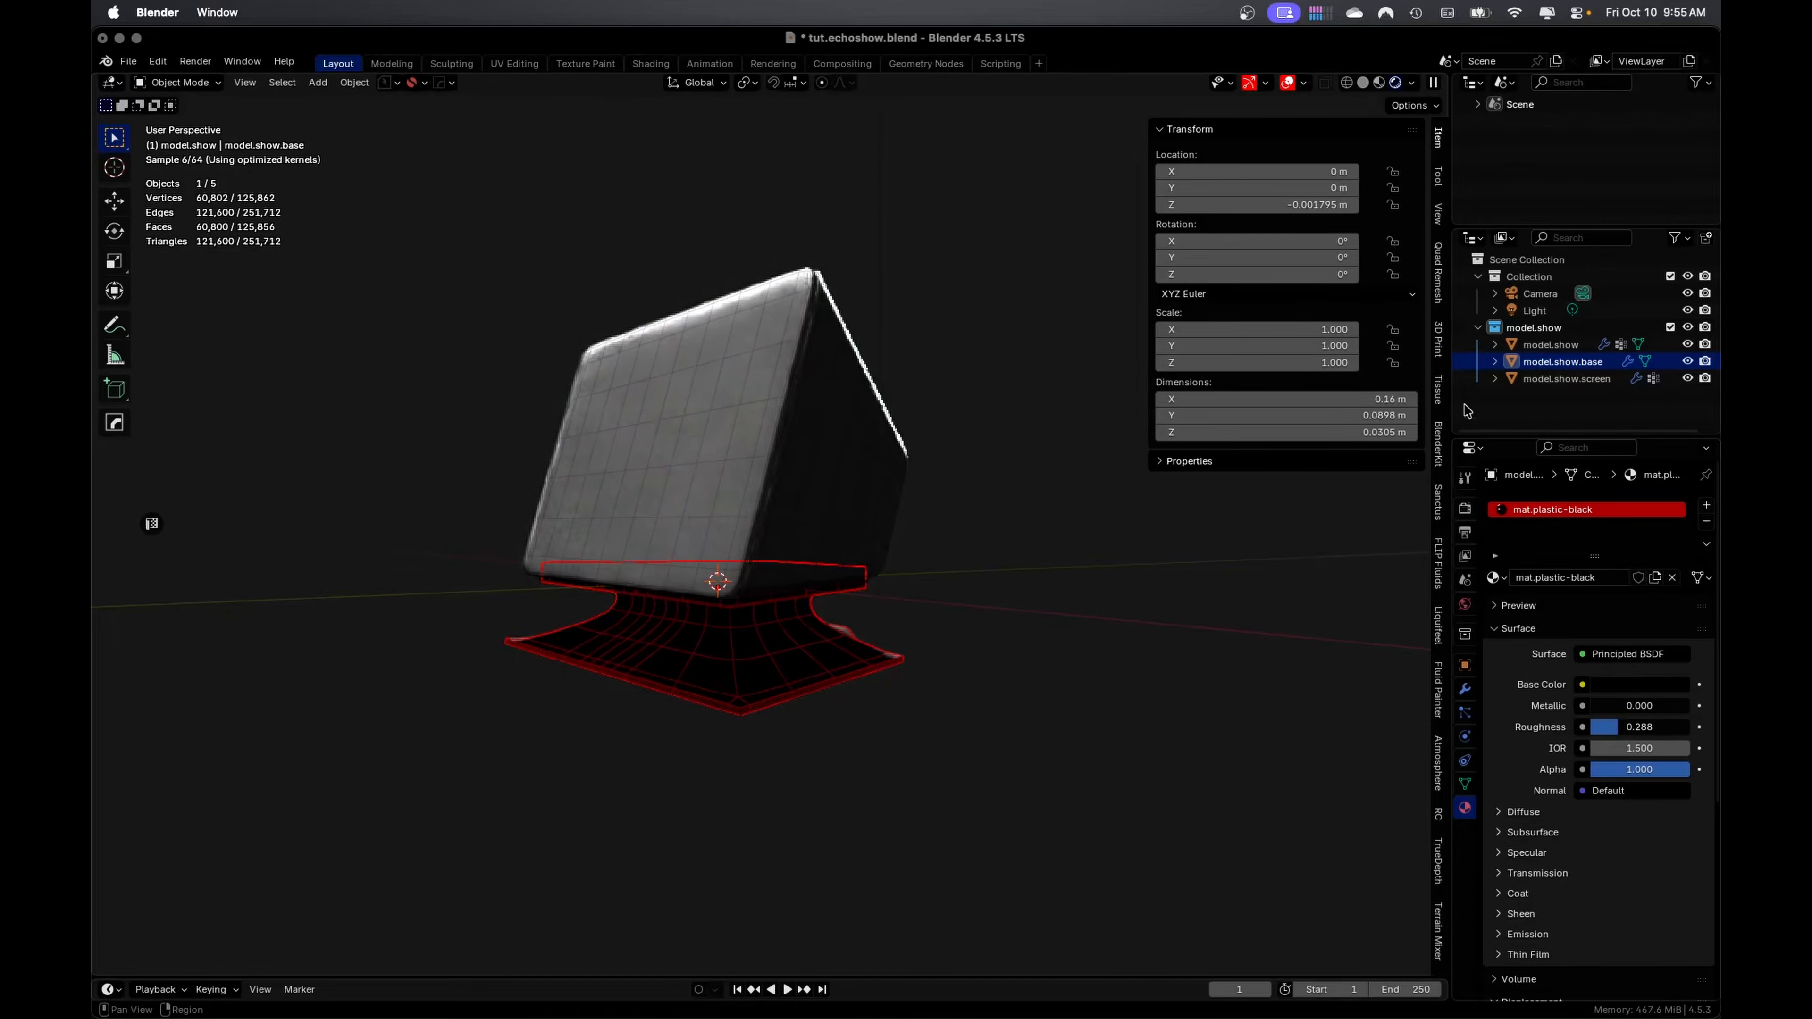
Split the viewport and show the base material's nodes in a Shader Editor beside it
{"action": "left_click_drag", "start_coordinate": [1444, 73], "coordinate": [1105, 84]}
{"action": "left_click", "coordinate": [1130, 82]}
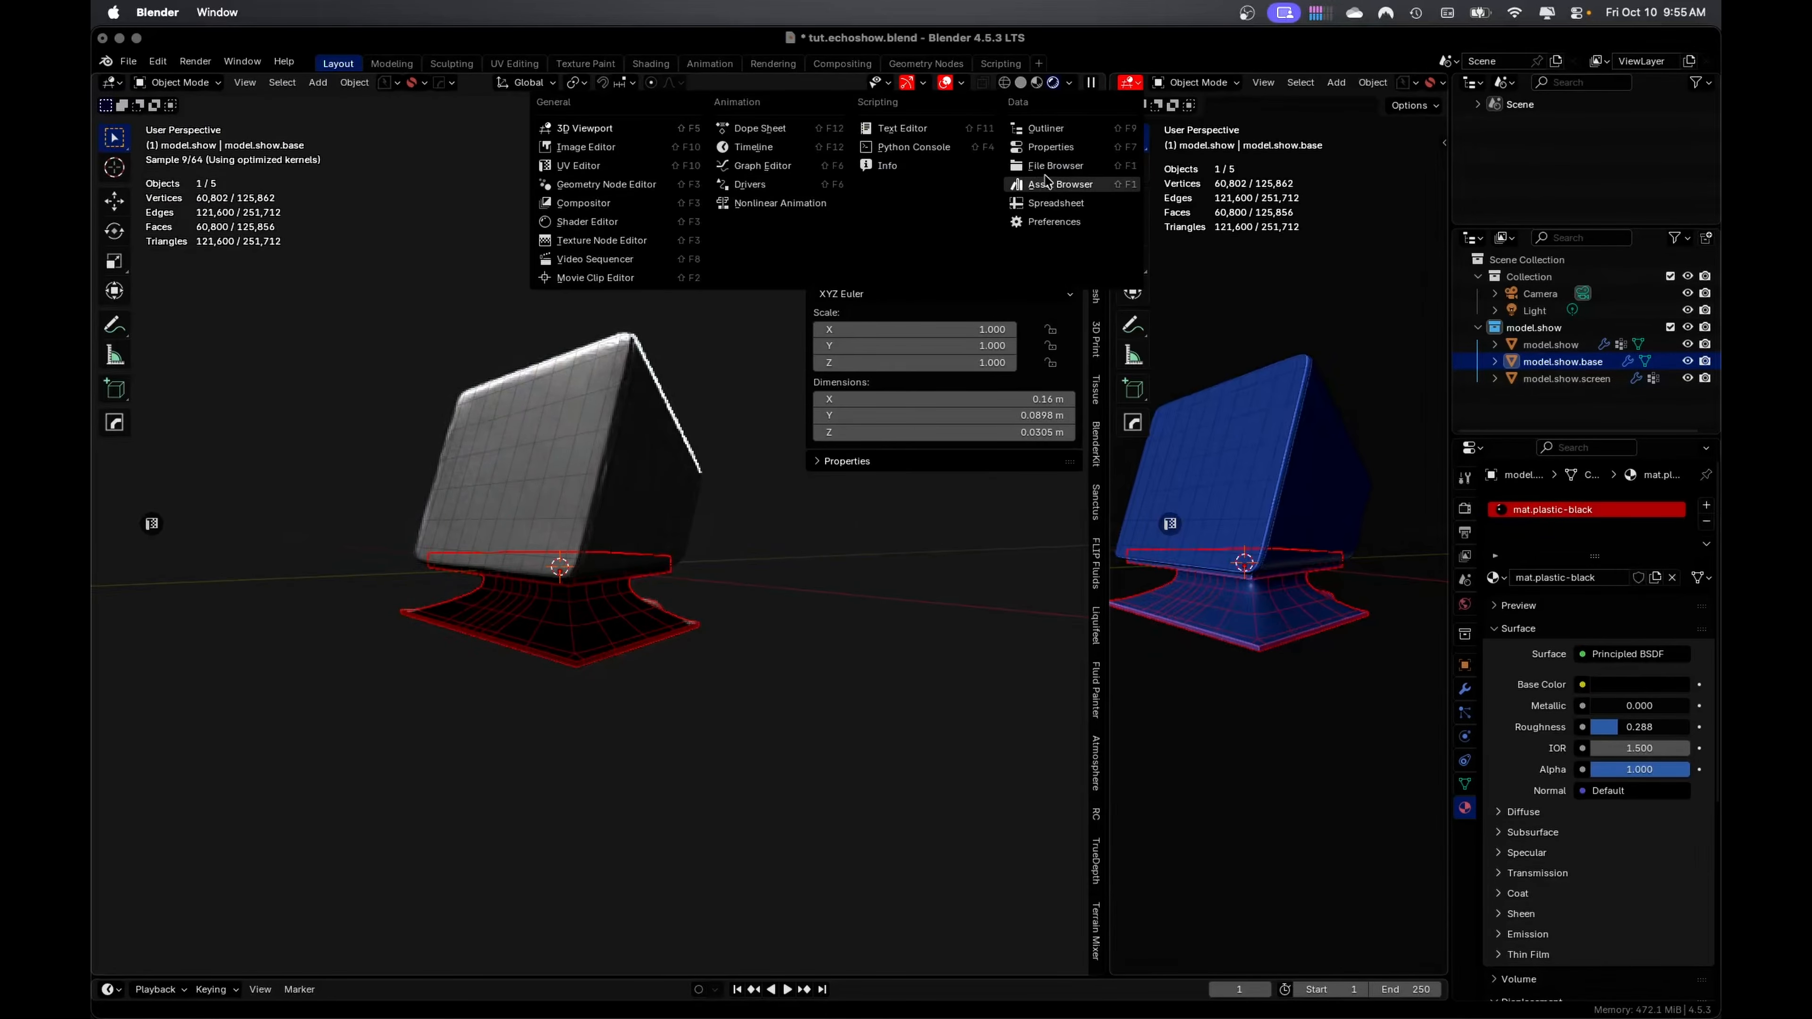
{"action": "left_click", "coordinate": [593, 224]}
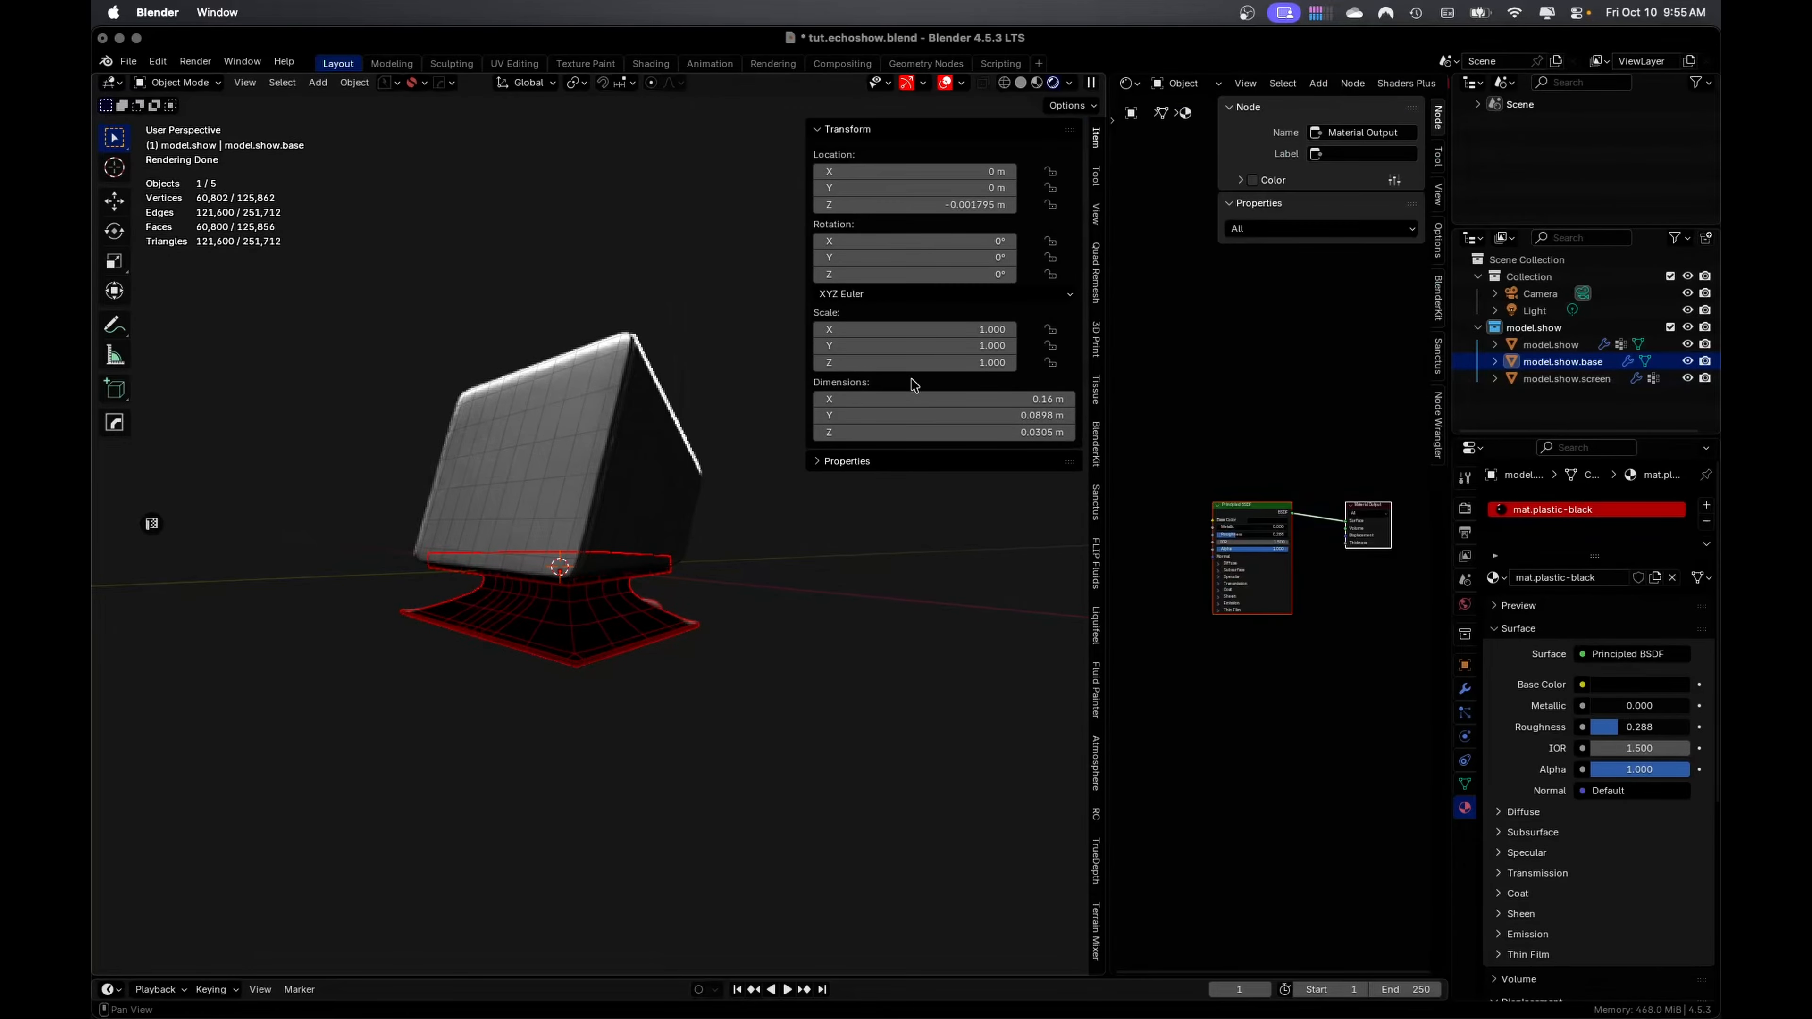
{"action": "left_click", "coordinate": [1174, 477]}
{"action": "middle_click_drag", "start_coordinate": [1188, 447], "coordinate": [1201, 509]}
Add a Glossy BSDF and a Diffuse BSDF node to the base material and delete the Principled BSDF
{"action": "left_click_drag", "start_coordinate": [1255, 568], "coordinate": [1213, 681]}
{"action": "key", "text": "shift+a"}
{"action": "type", "text": "glossy"}
{"action": "key", "text": "Return"}
{"action": "left_click", "coordinate": [1206, 537]}
{"action": "key", "text": "shift+a"}
{"action": "type", "text": "diffuse"}
{"action": "key", "text": "Return"}
{"action": "left_click", "coordinate": [1227, 682]}
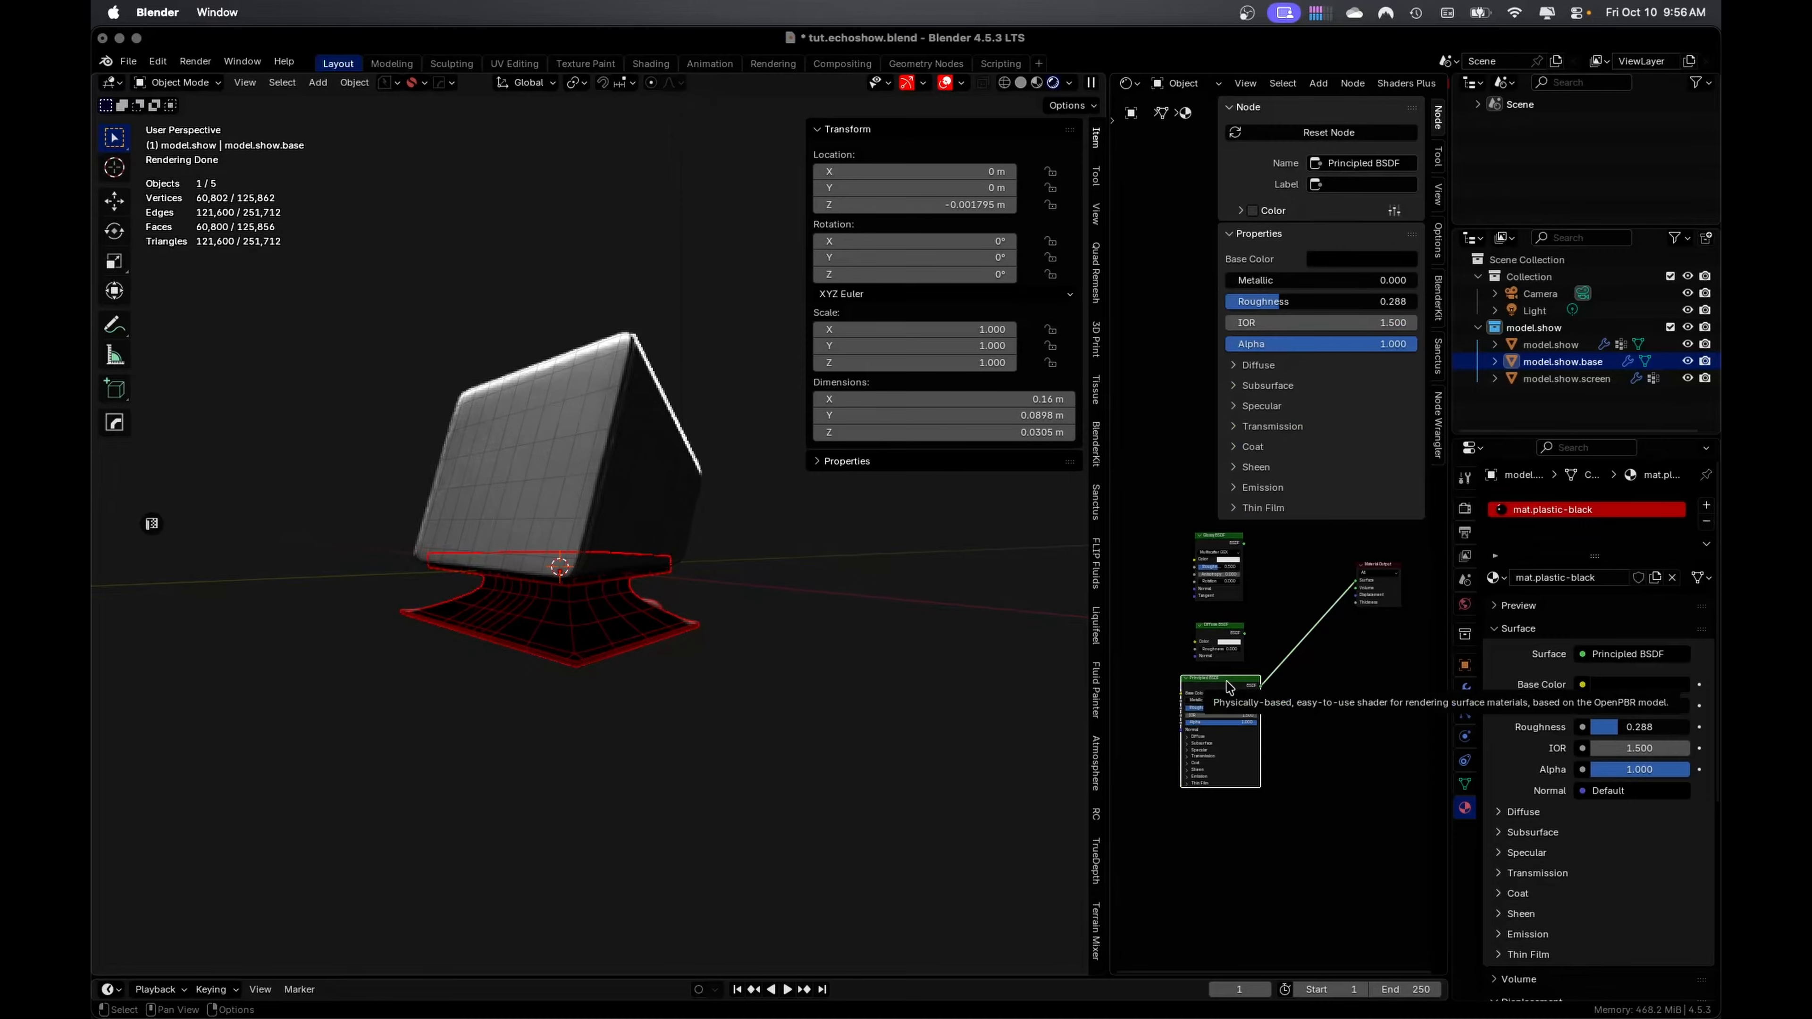
{"action": "key", "text": "x"}
Place the Glossy BSDF below the Diffuse BSDF and add a Mix Shader between them and the lowered Material Output
{"action": "left_click_drag", "start_coordinate": [1211, 537], "coordinate": [1222, 691]}
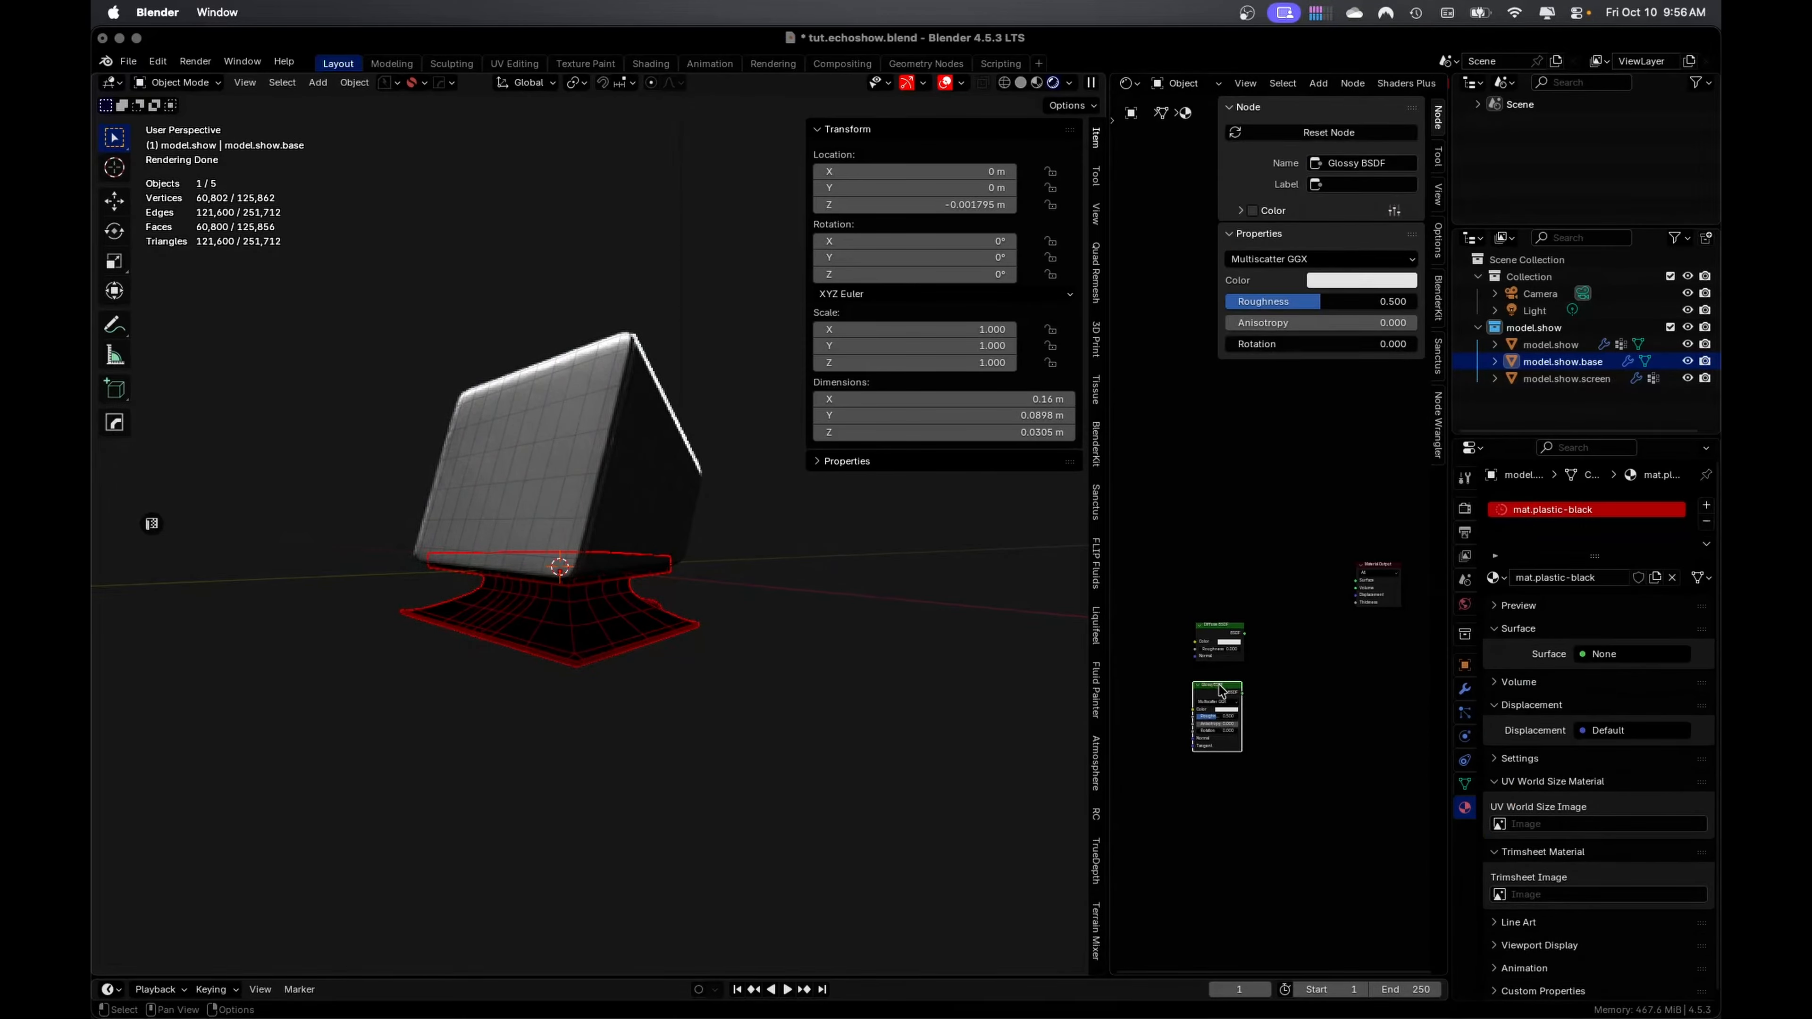
{"action": "left_click_drag", "start_coordinate": [1366, 585], "coordinate": [1353, 668]}
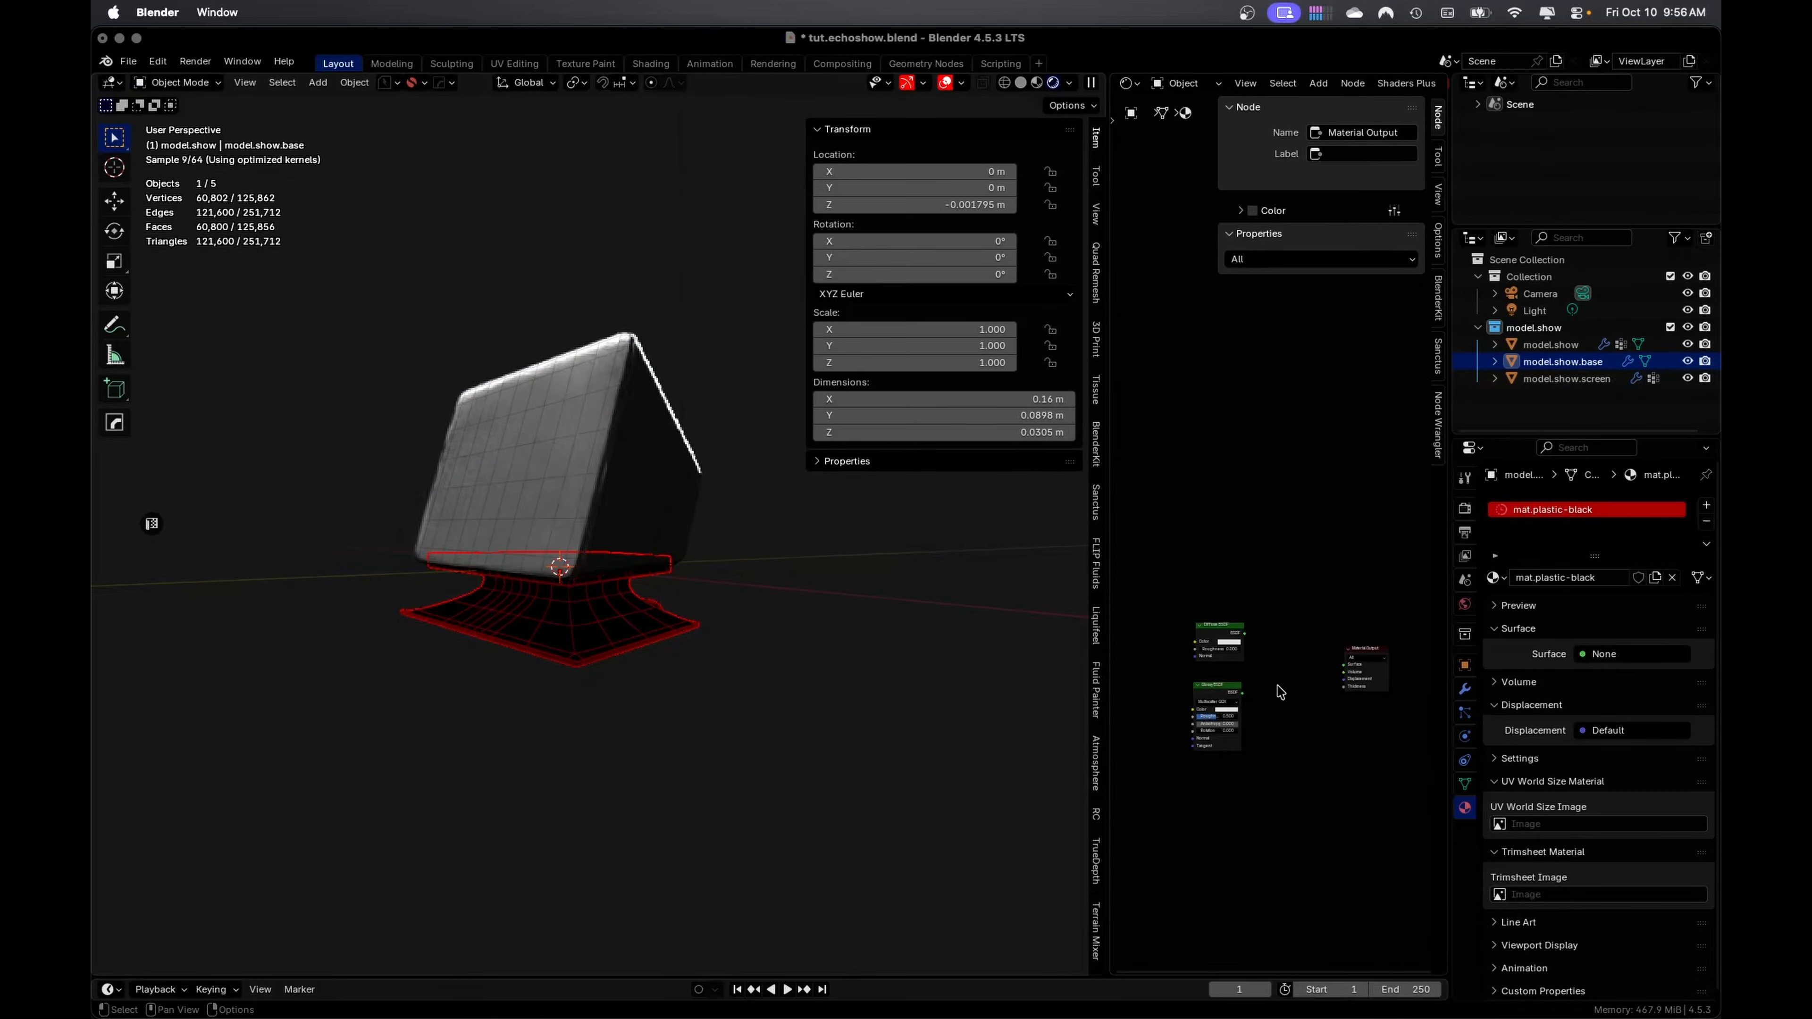
{"action": "key", "text": "shift+a"}
{"action": "type", "text": "mix shad"}
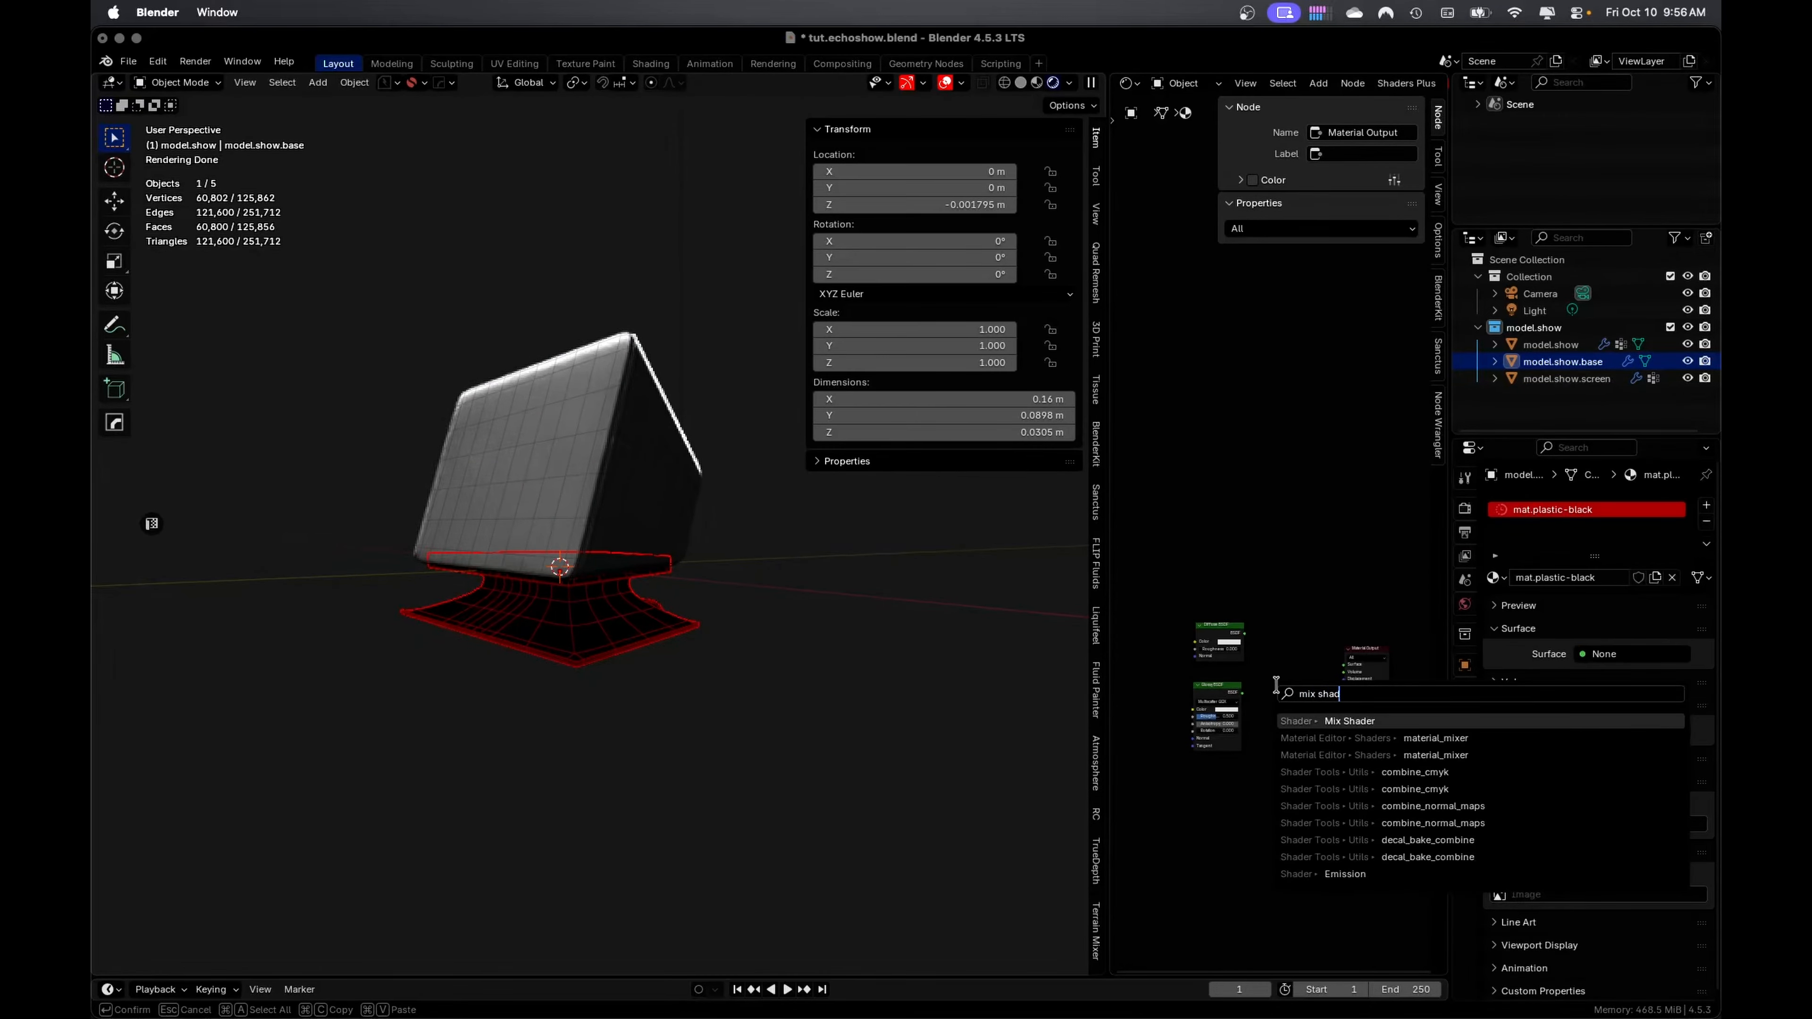
{"action": "key", "text": "Return"}
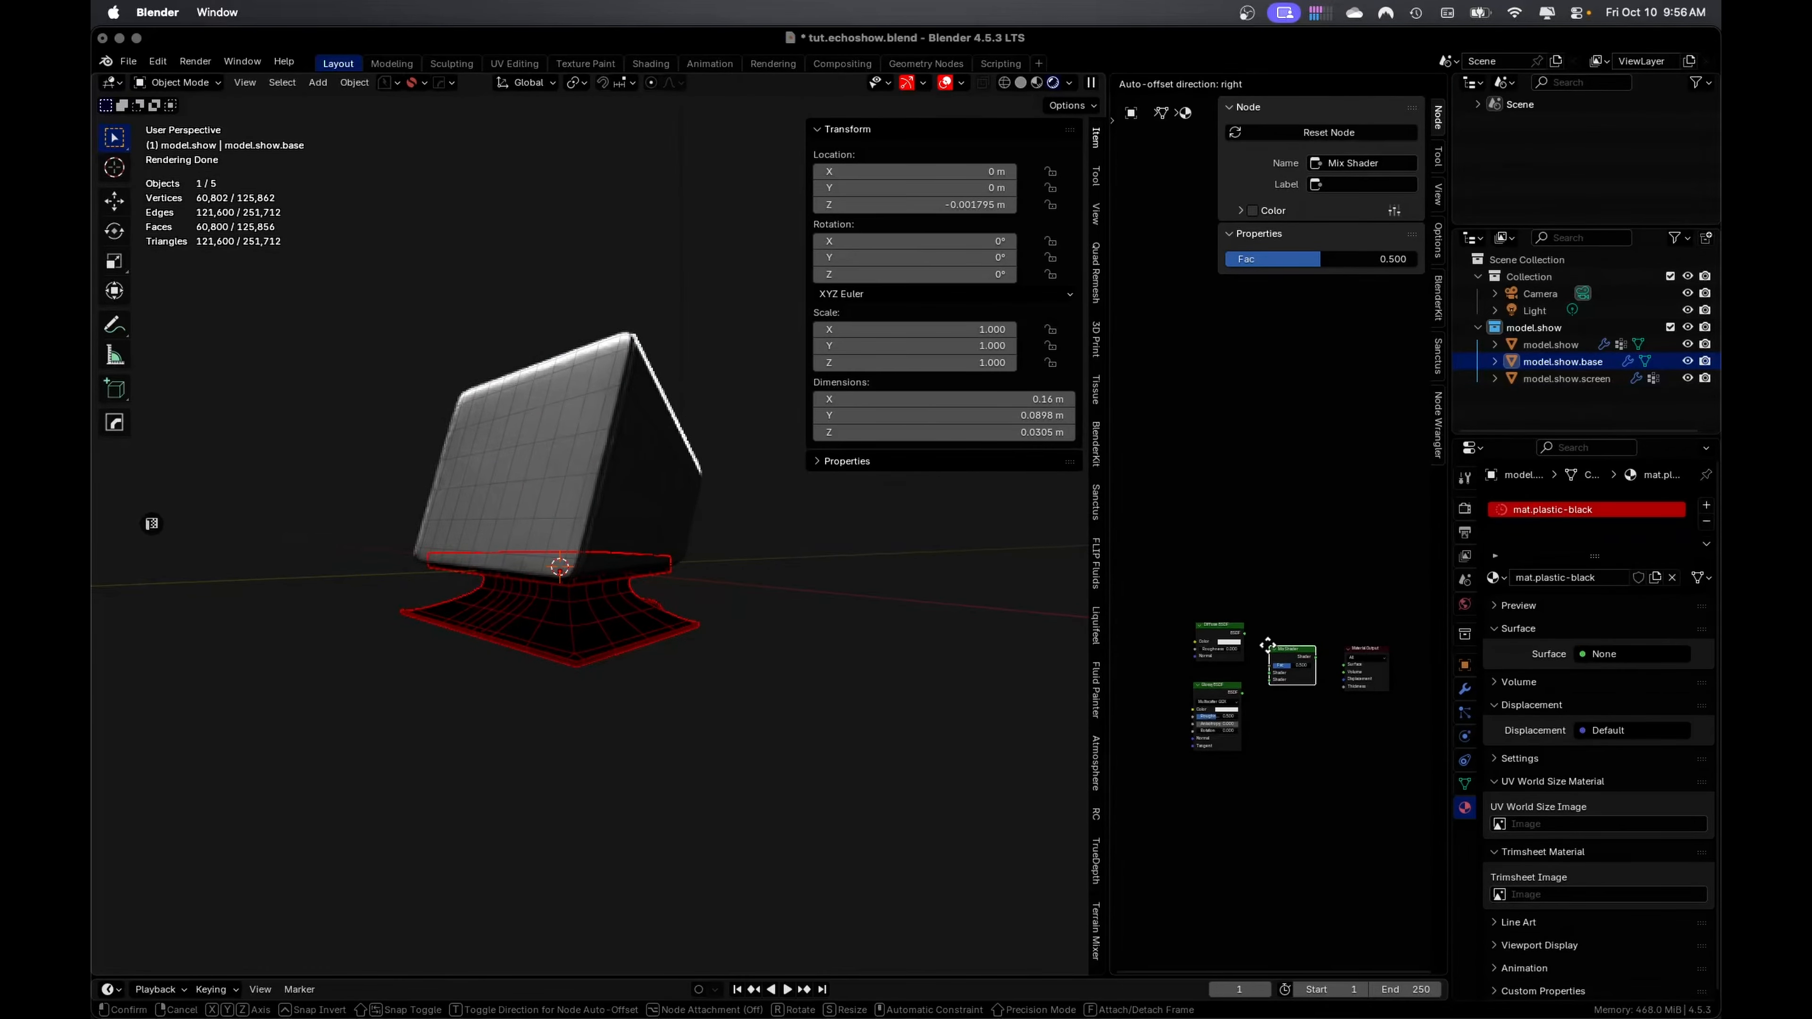
{"action": "left_click", "coordinate": [1274, 666]}
{"action": "scroll", "coordinate": [1273, 666], "scroll_direction": "up", "scroll_amount": 3}
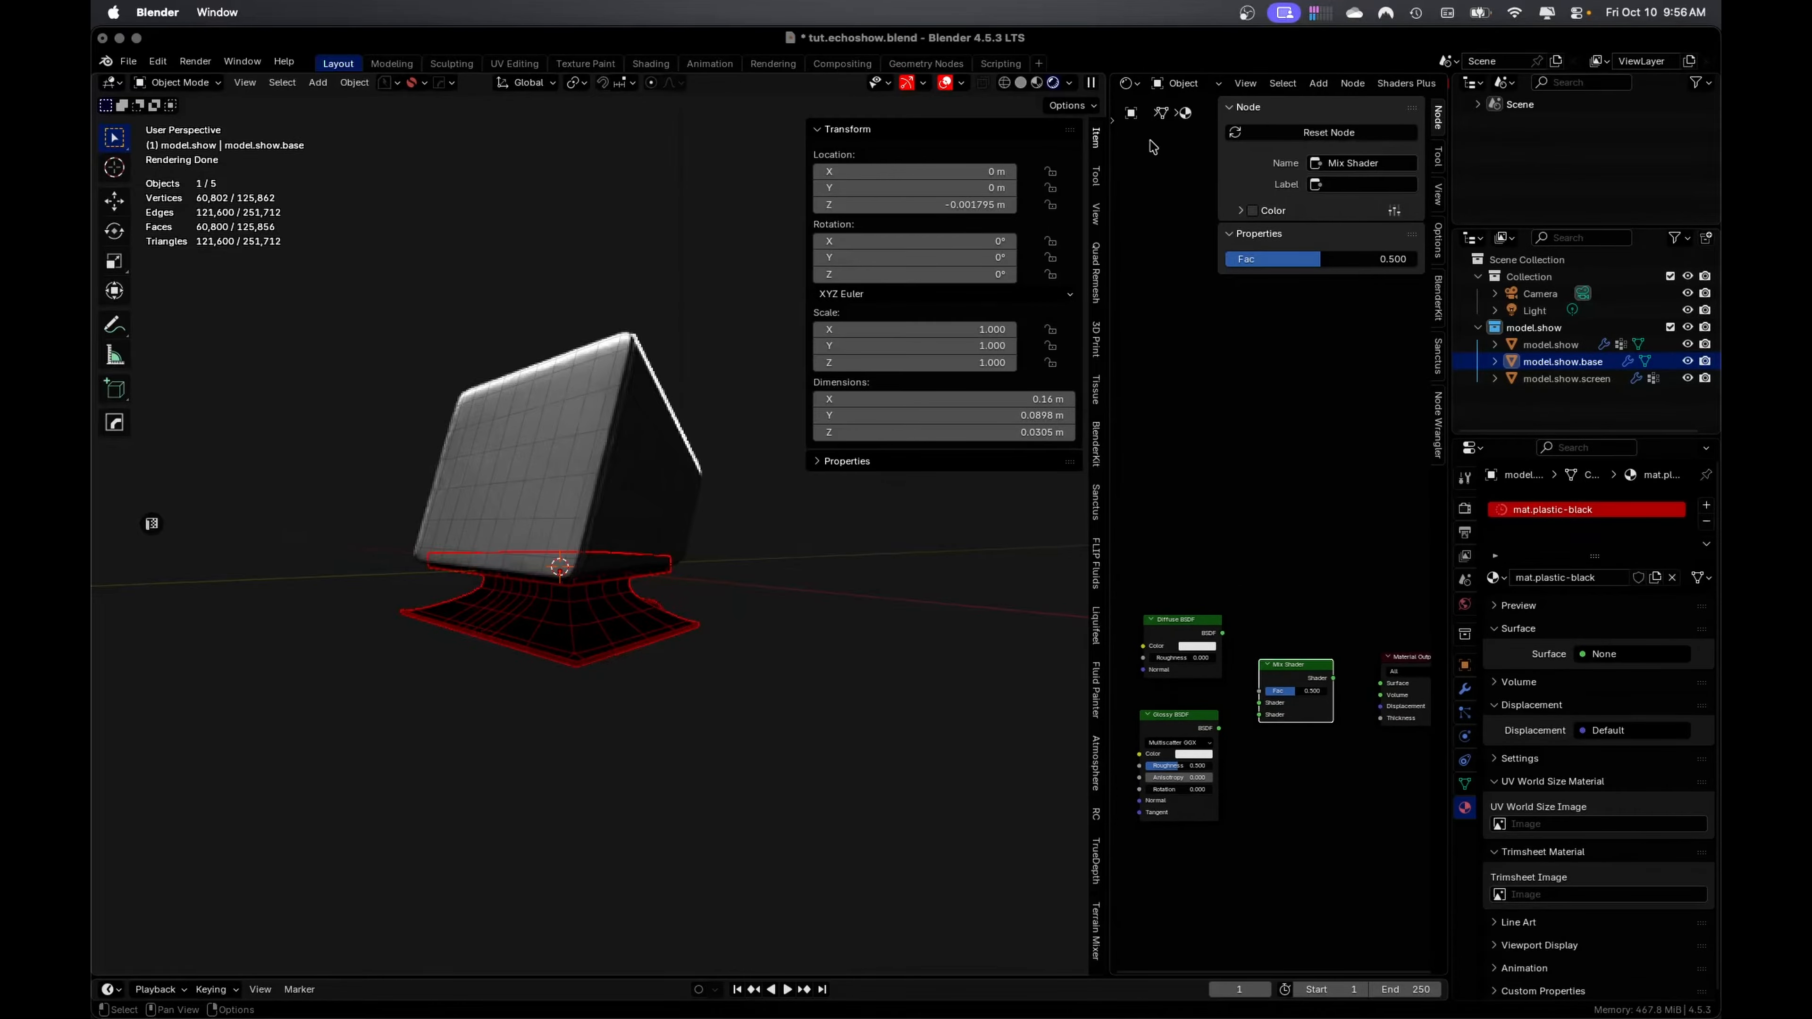
{"action": "mouse_move", "coordinate": [1108, 83]}
{"action": "left_mouse_down"}
{"action": "mouse_move", "coordinate": [920, 100]}
{"action": "mouse_move", "coordinate": [1056, 86]}
{"action": "mouse_move", "coordinate": [1182, 109]}
{"action": "mouse_move", "coordinate": [928, 96]}
{"action": "mouse_move", "coordinate": [1097, 107]}
{"action": "left_mouse_up"}
{"action": "key", "text": "Escape"}
{"action": "key", "text": "Escape"}
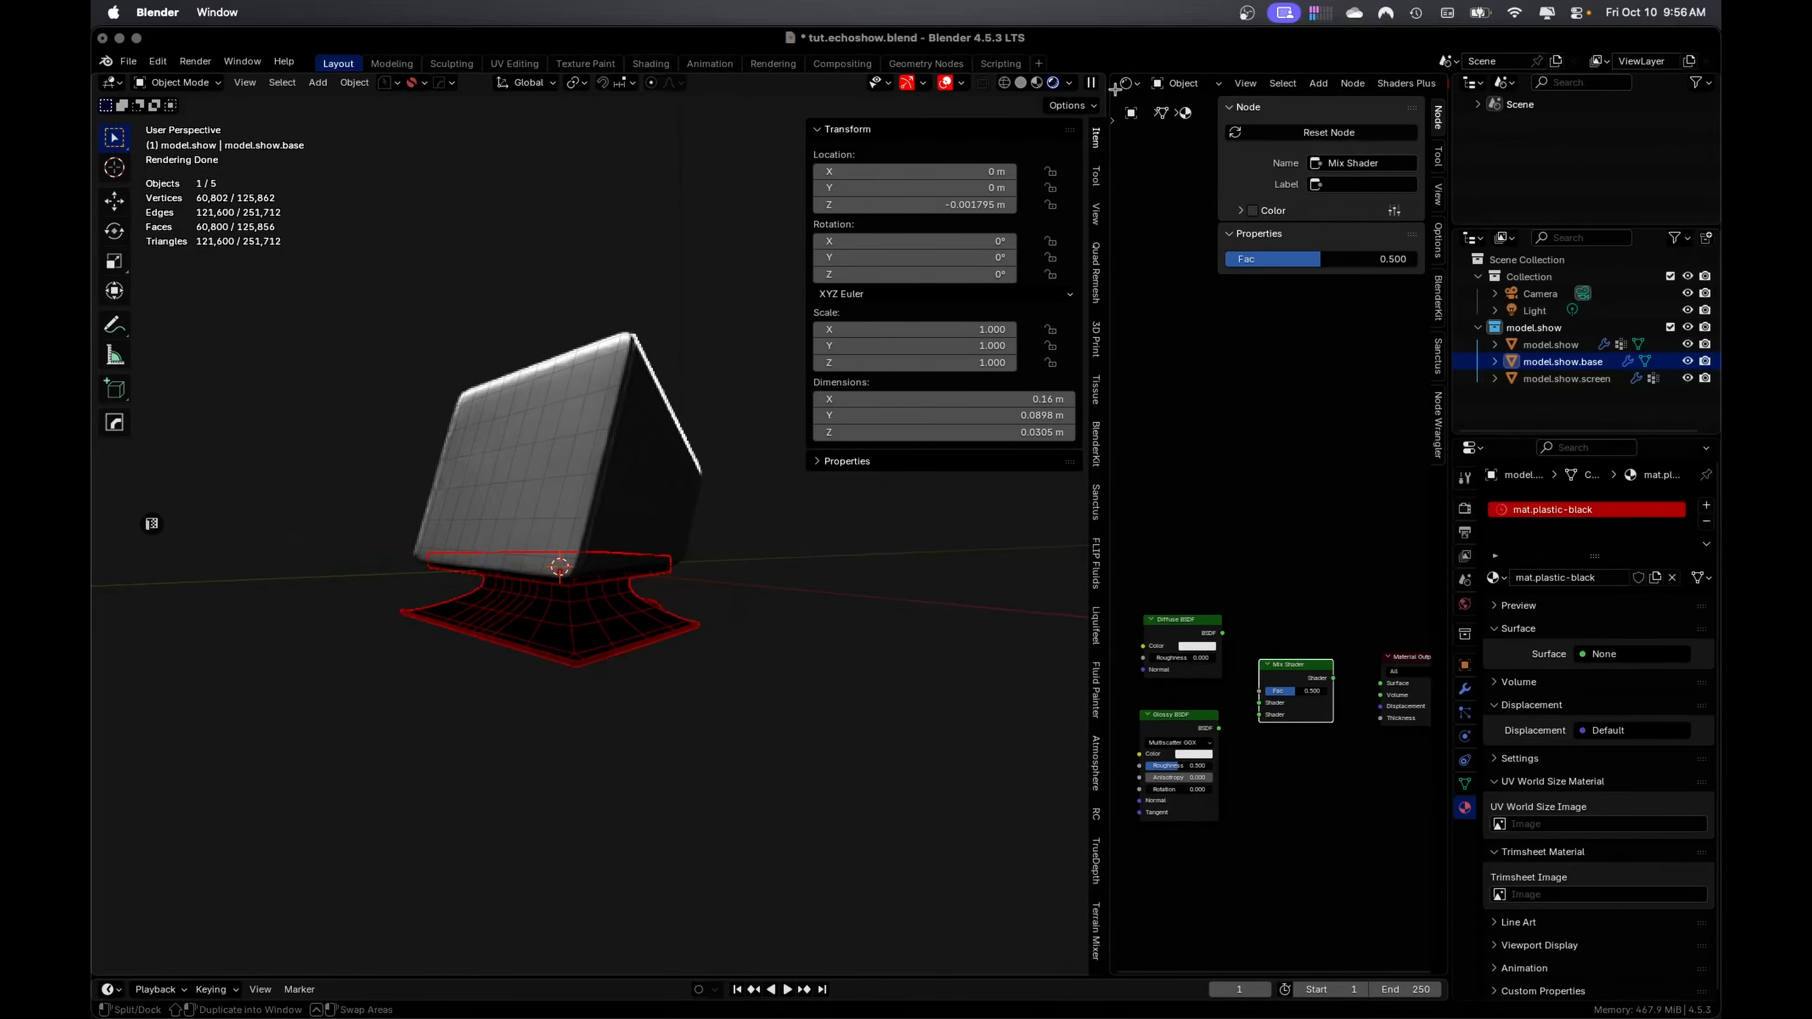
Widen the Shader Editor and connect the Mix Shader's output to the Material Output's Surface
{"action": "left_click_drag", "start_coordinate": [1110, 84], "coordinate": [814, 107]}
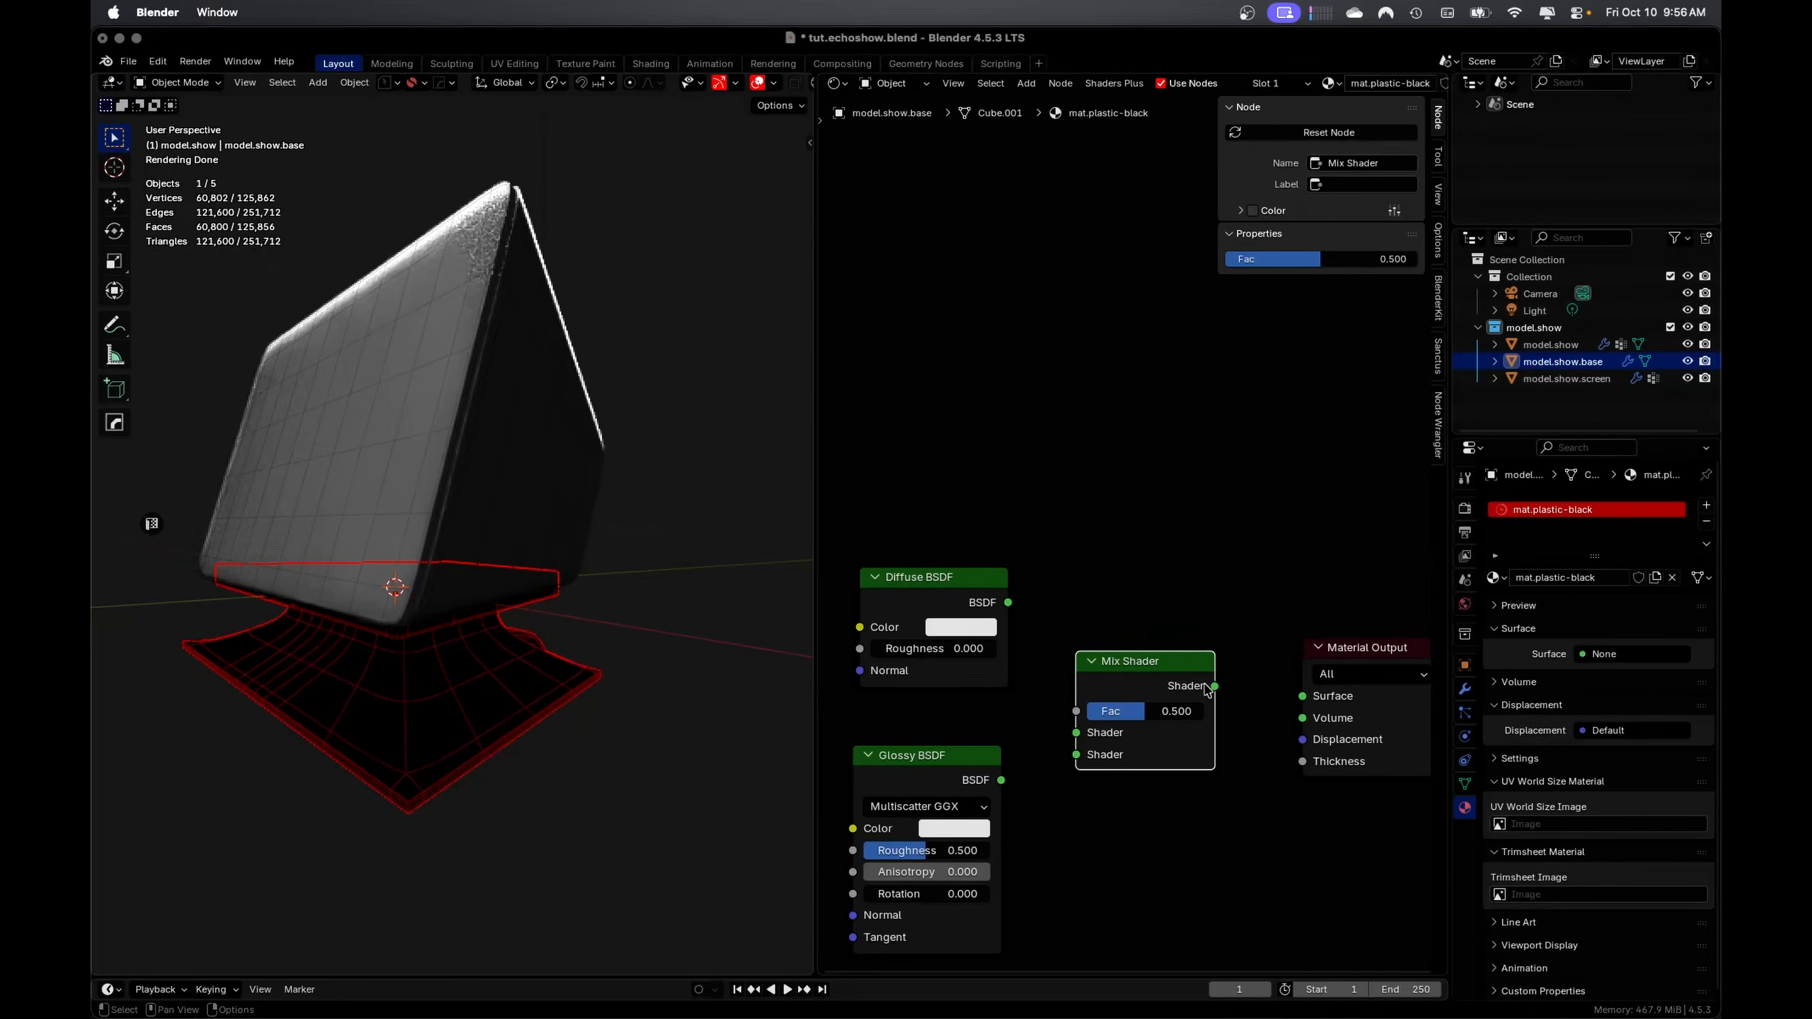
{"action": "left_click_drag", "start_coordinate": [1214, 686], "coordinate": [1302, 696]}
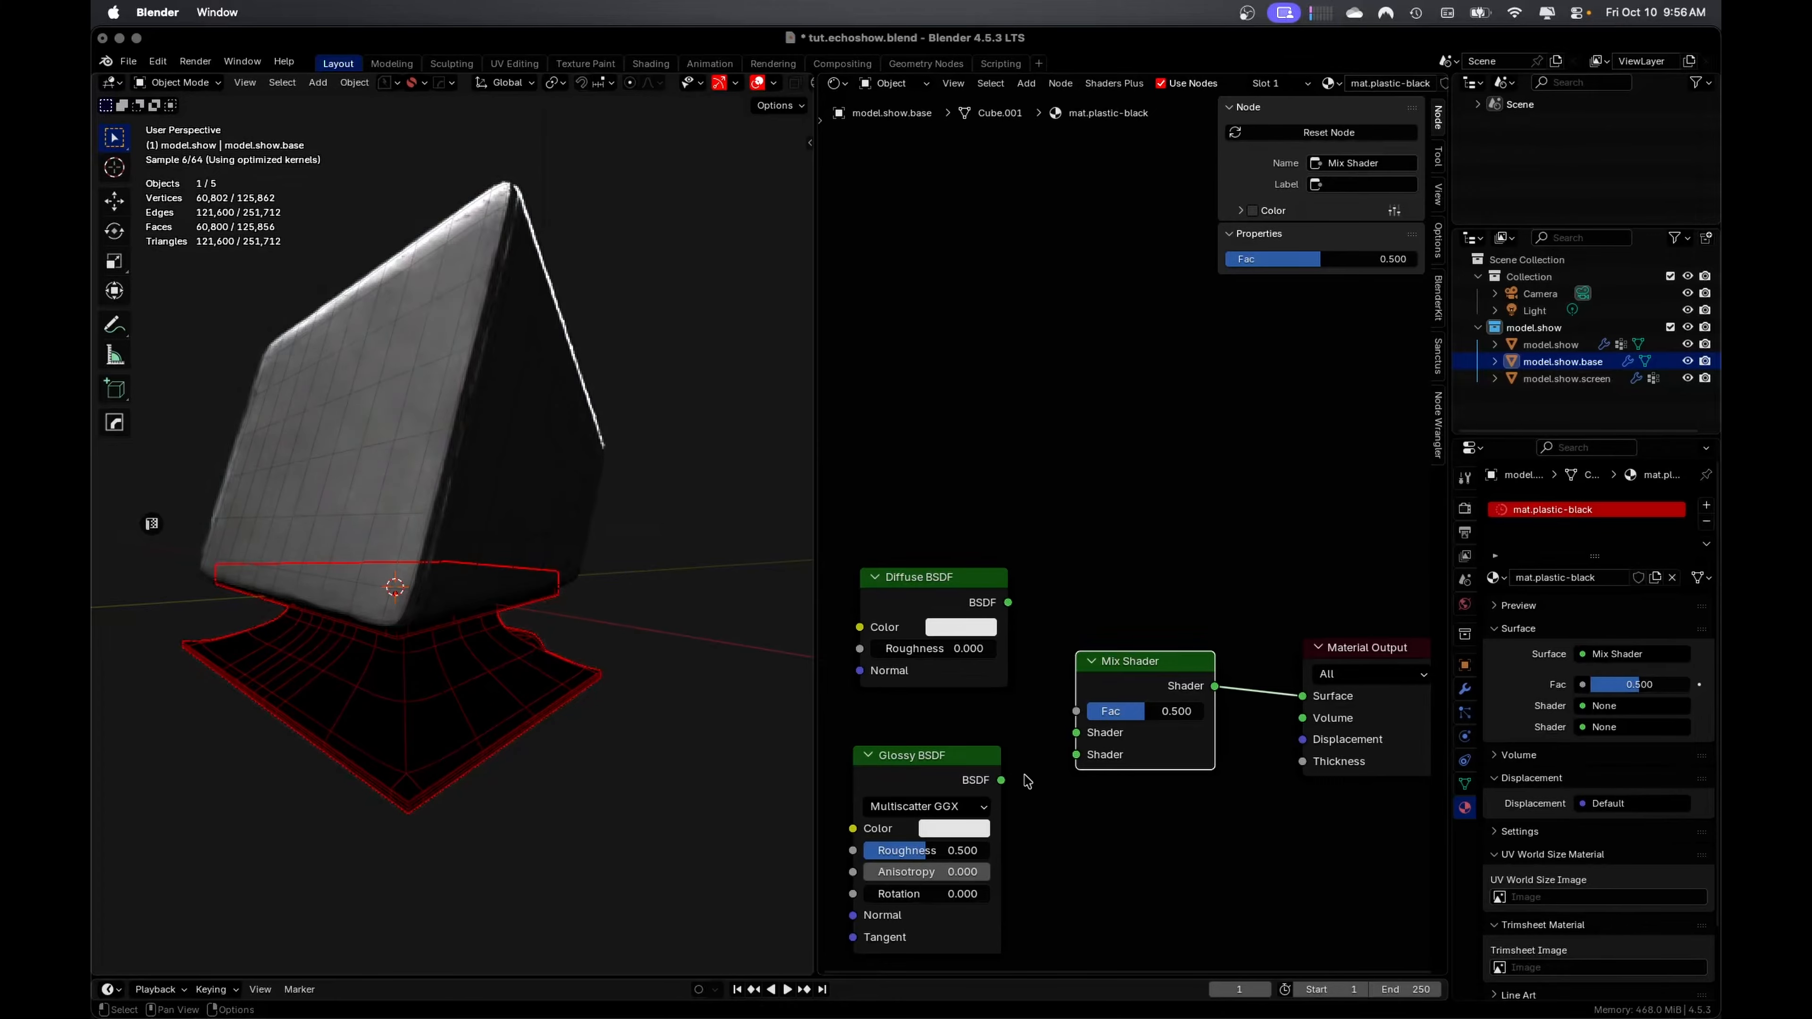
Connect the Diffuse BSDF to the Mix Shader's first shader input and the Glossy BSDF to its second
{"action": "left_click_drag", "start_coordinate": [1001, 781], "coordinate": [1076, 755]}
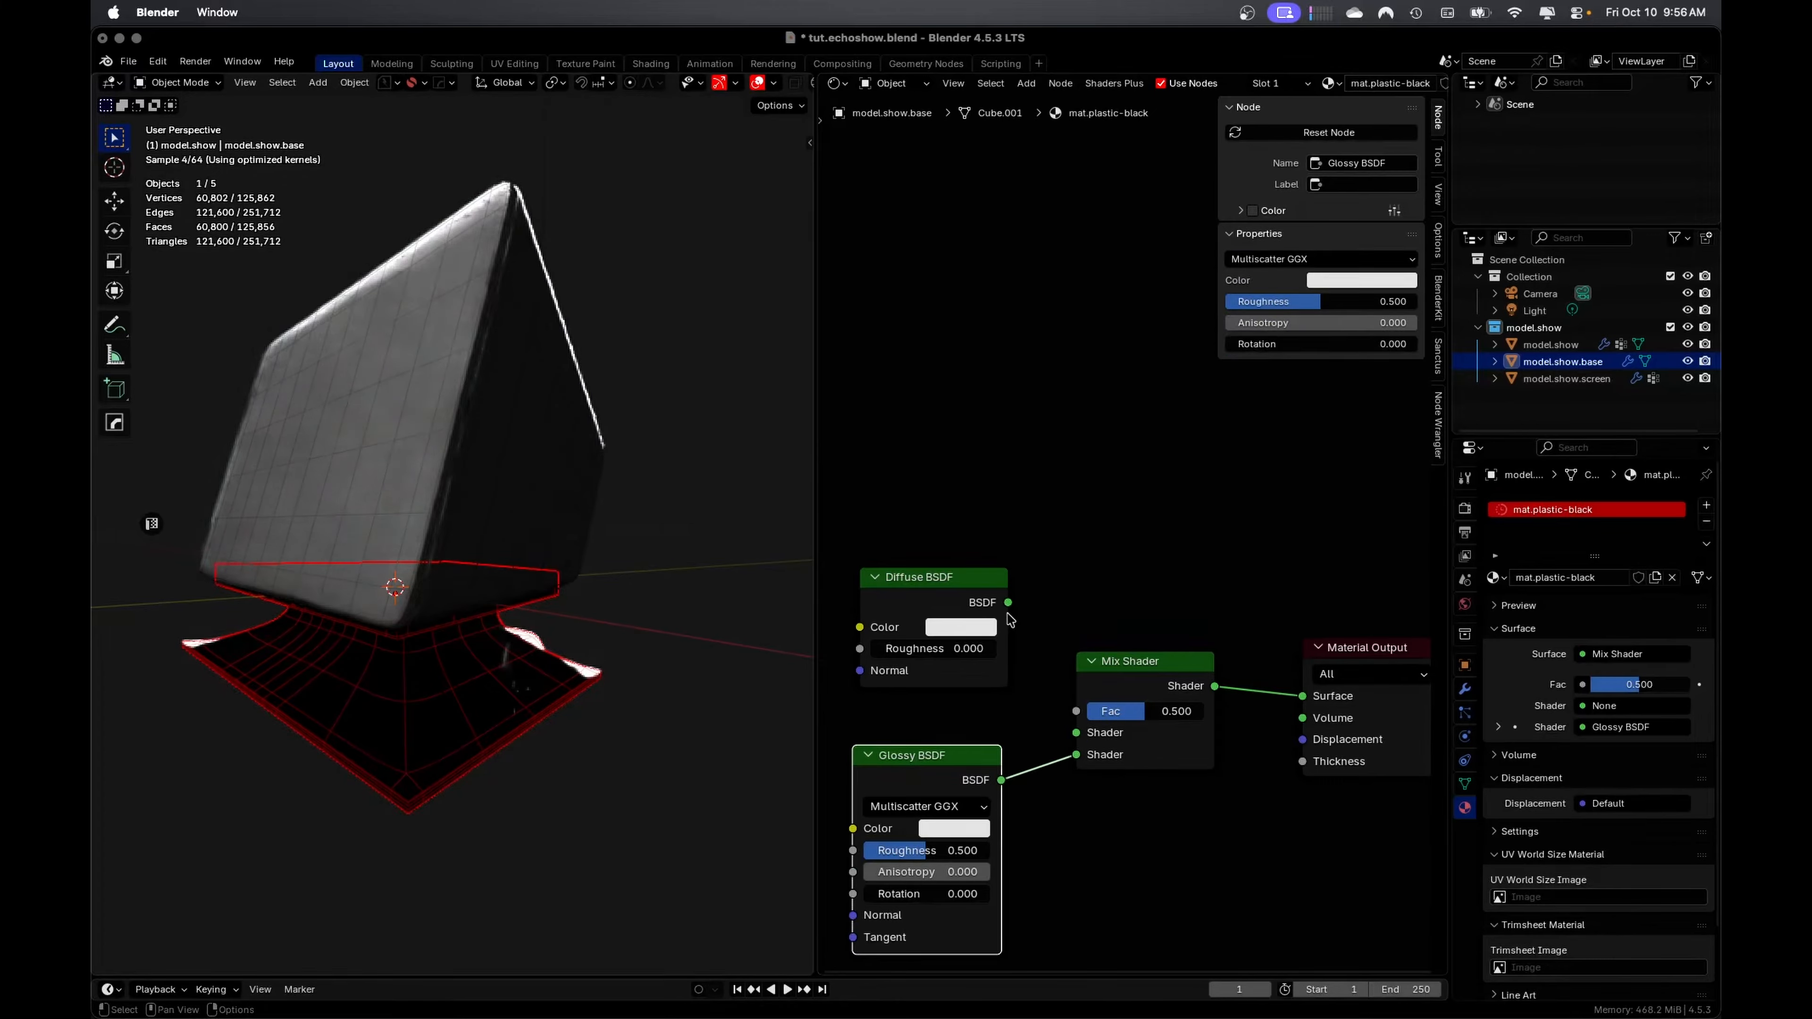
{"action": "left_click_drag", "start_coordinate": [1009, 603], "coordinate": [1076, 733]}
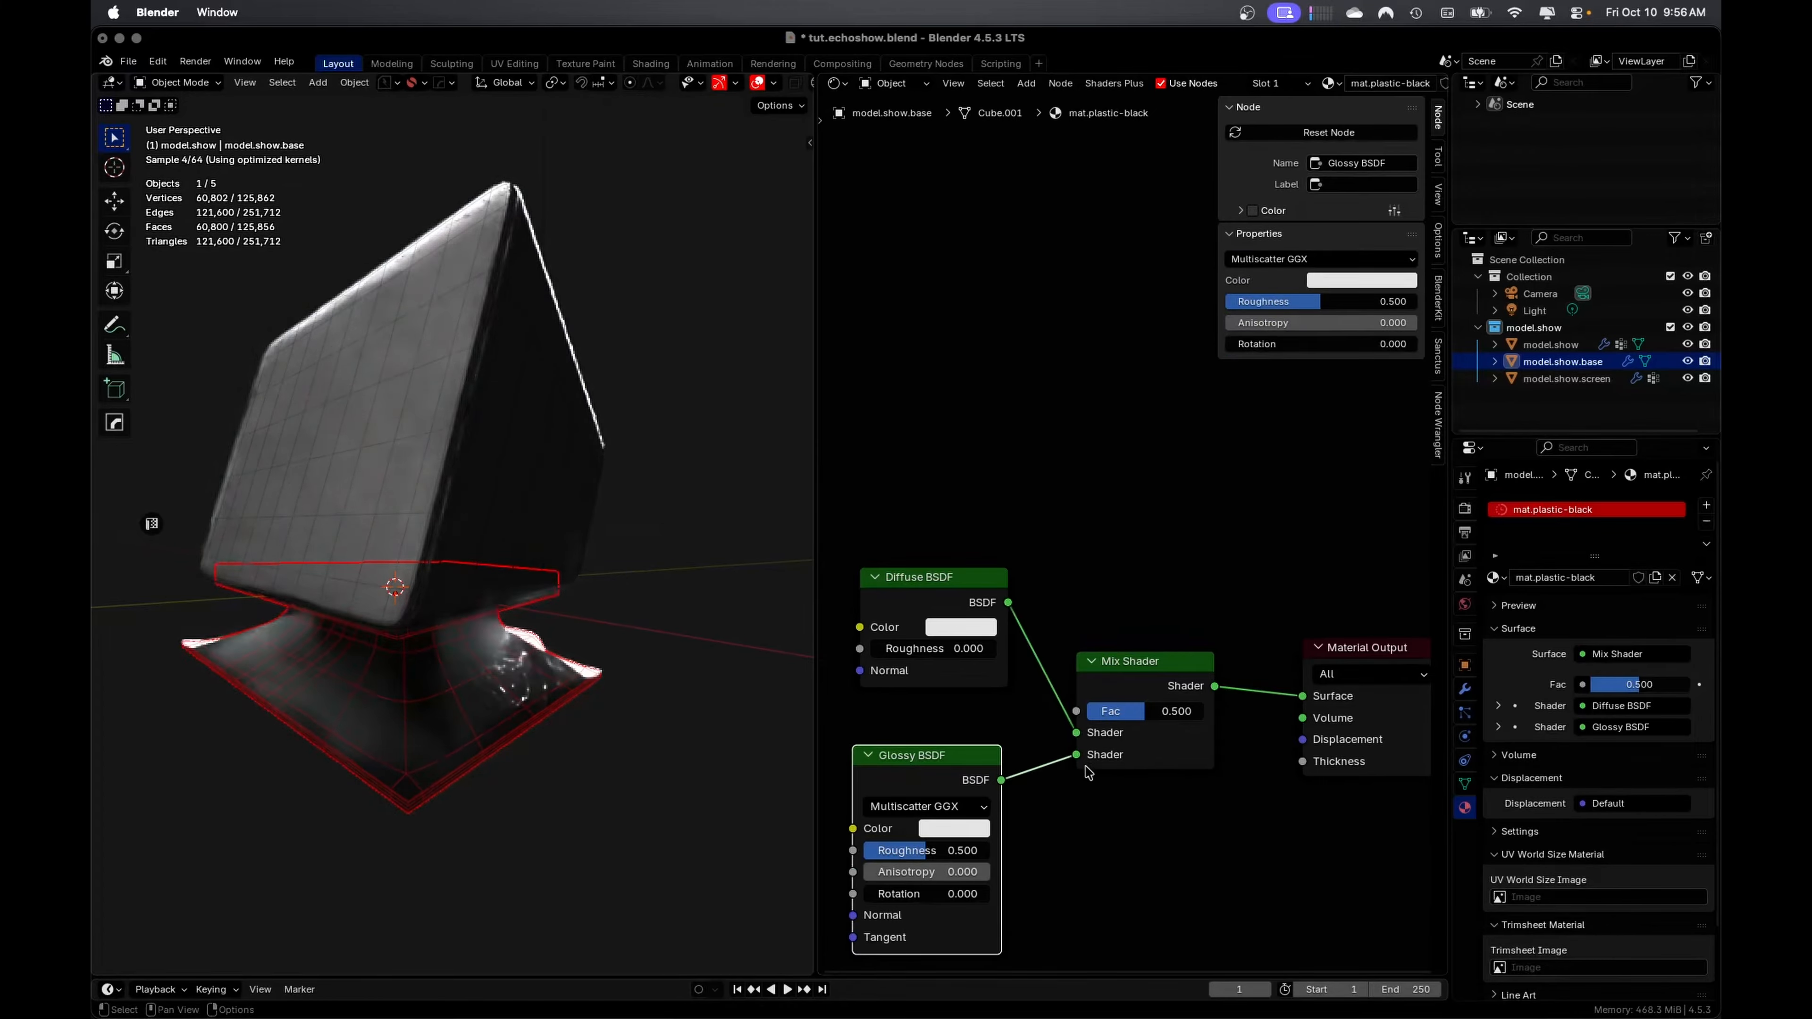
{"action": "middle_click_drag", "start_coordinate": [1073, 839], "coordinate": [1115, 795]}
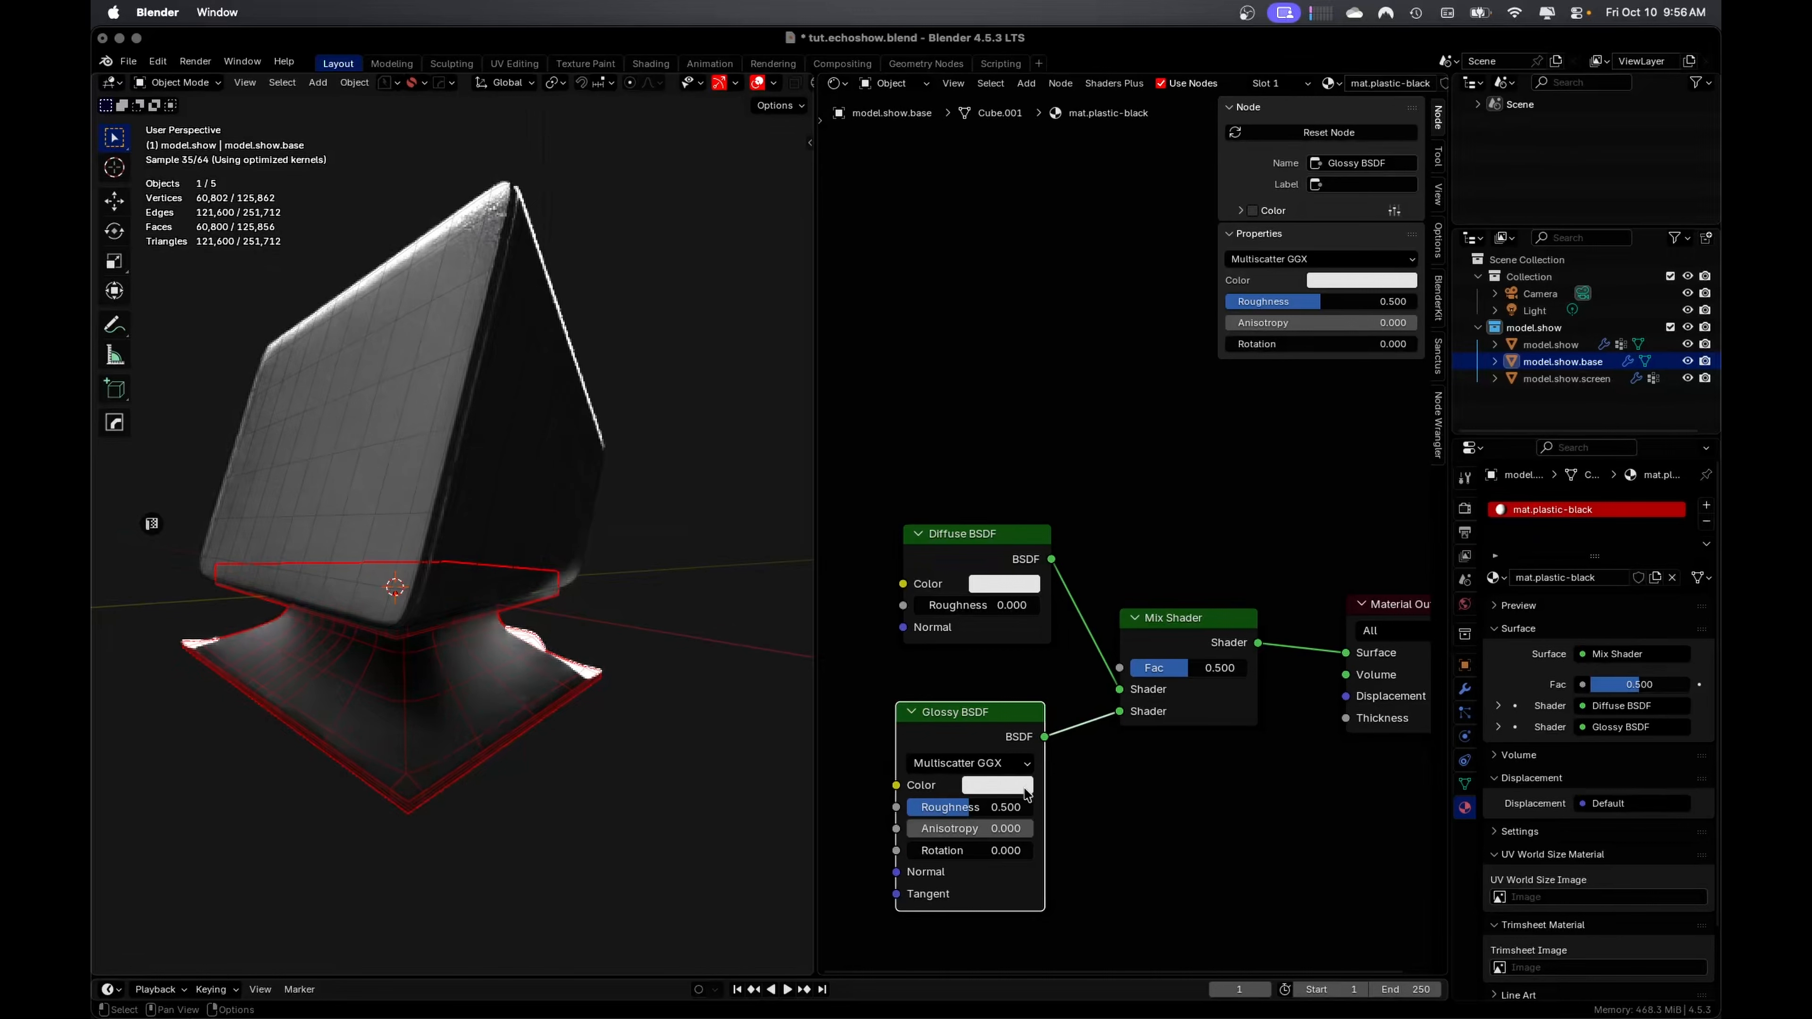
Set the Glossy BSDF's color to white and the Diffuse BSDF's color to black
{"action": "left_click", "coordinate": [1028, 795]}
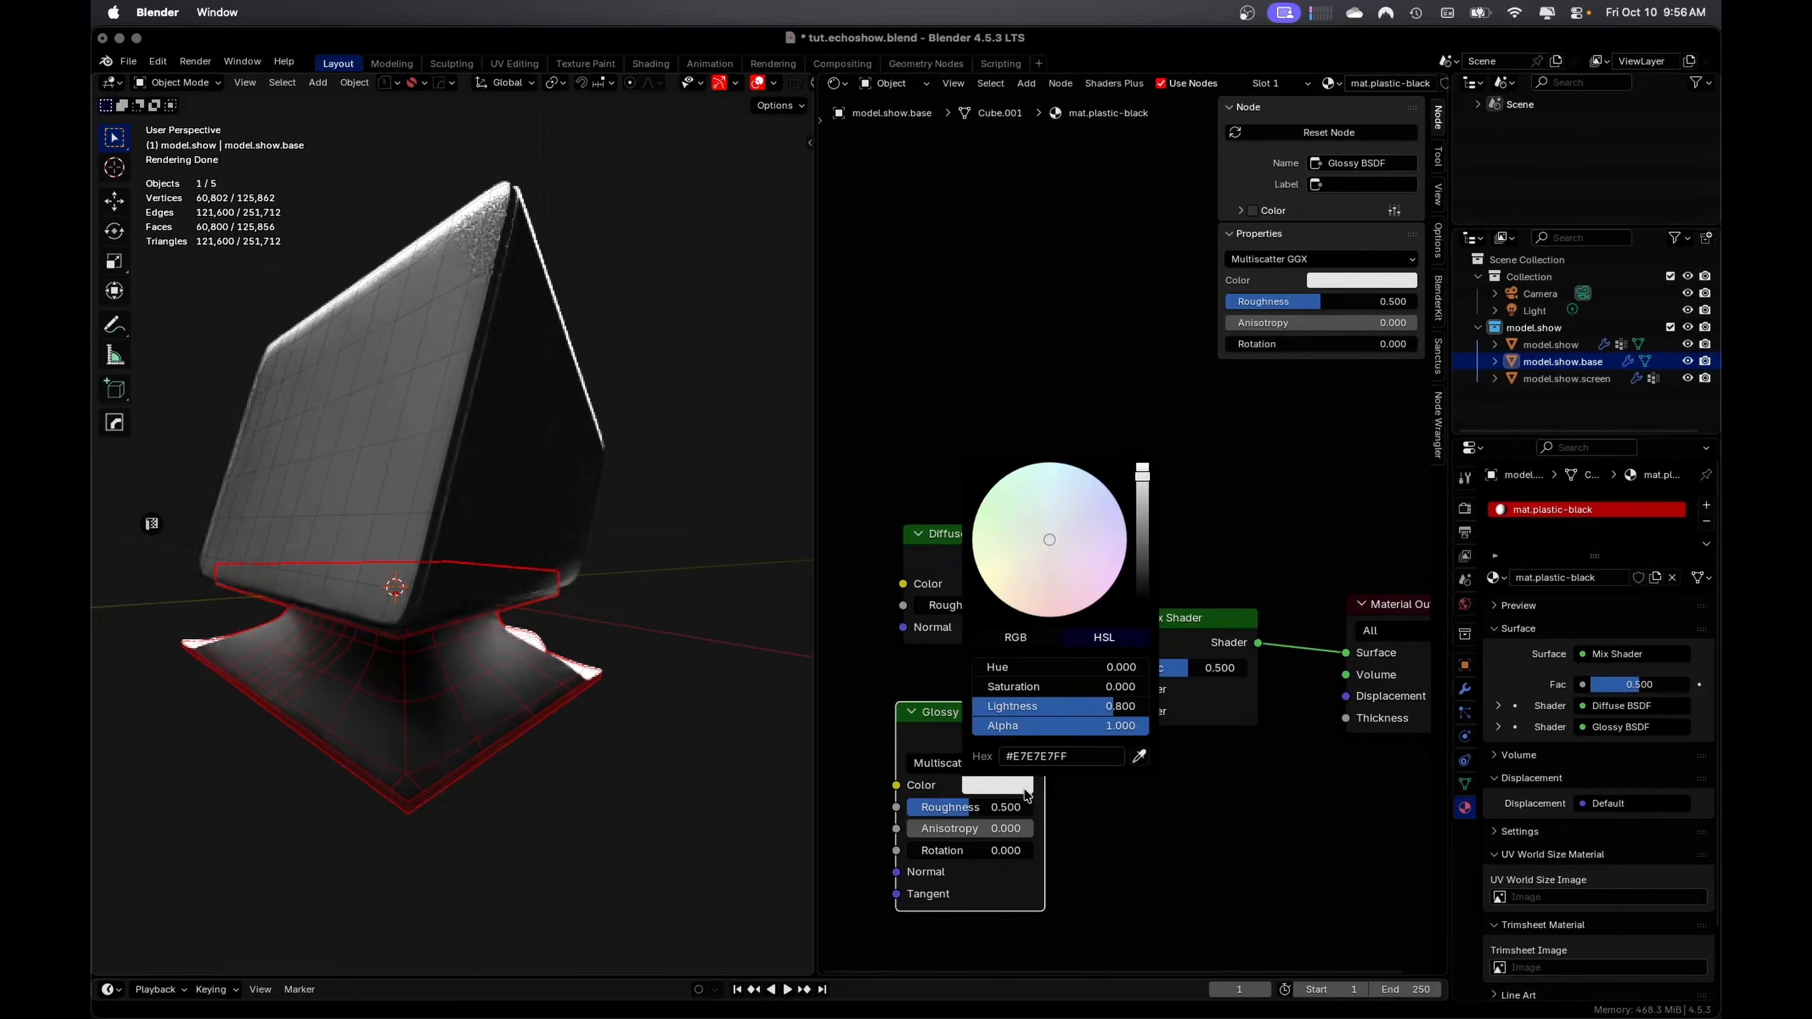
{"action": "left_click", "coordinate": [1144, 476]}
{"action": "left_click", "coordinate": [1016, 584]}
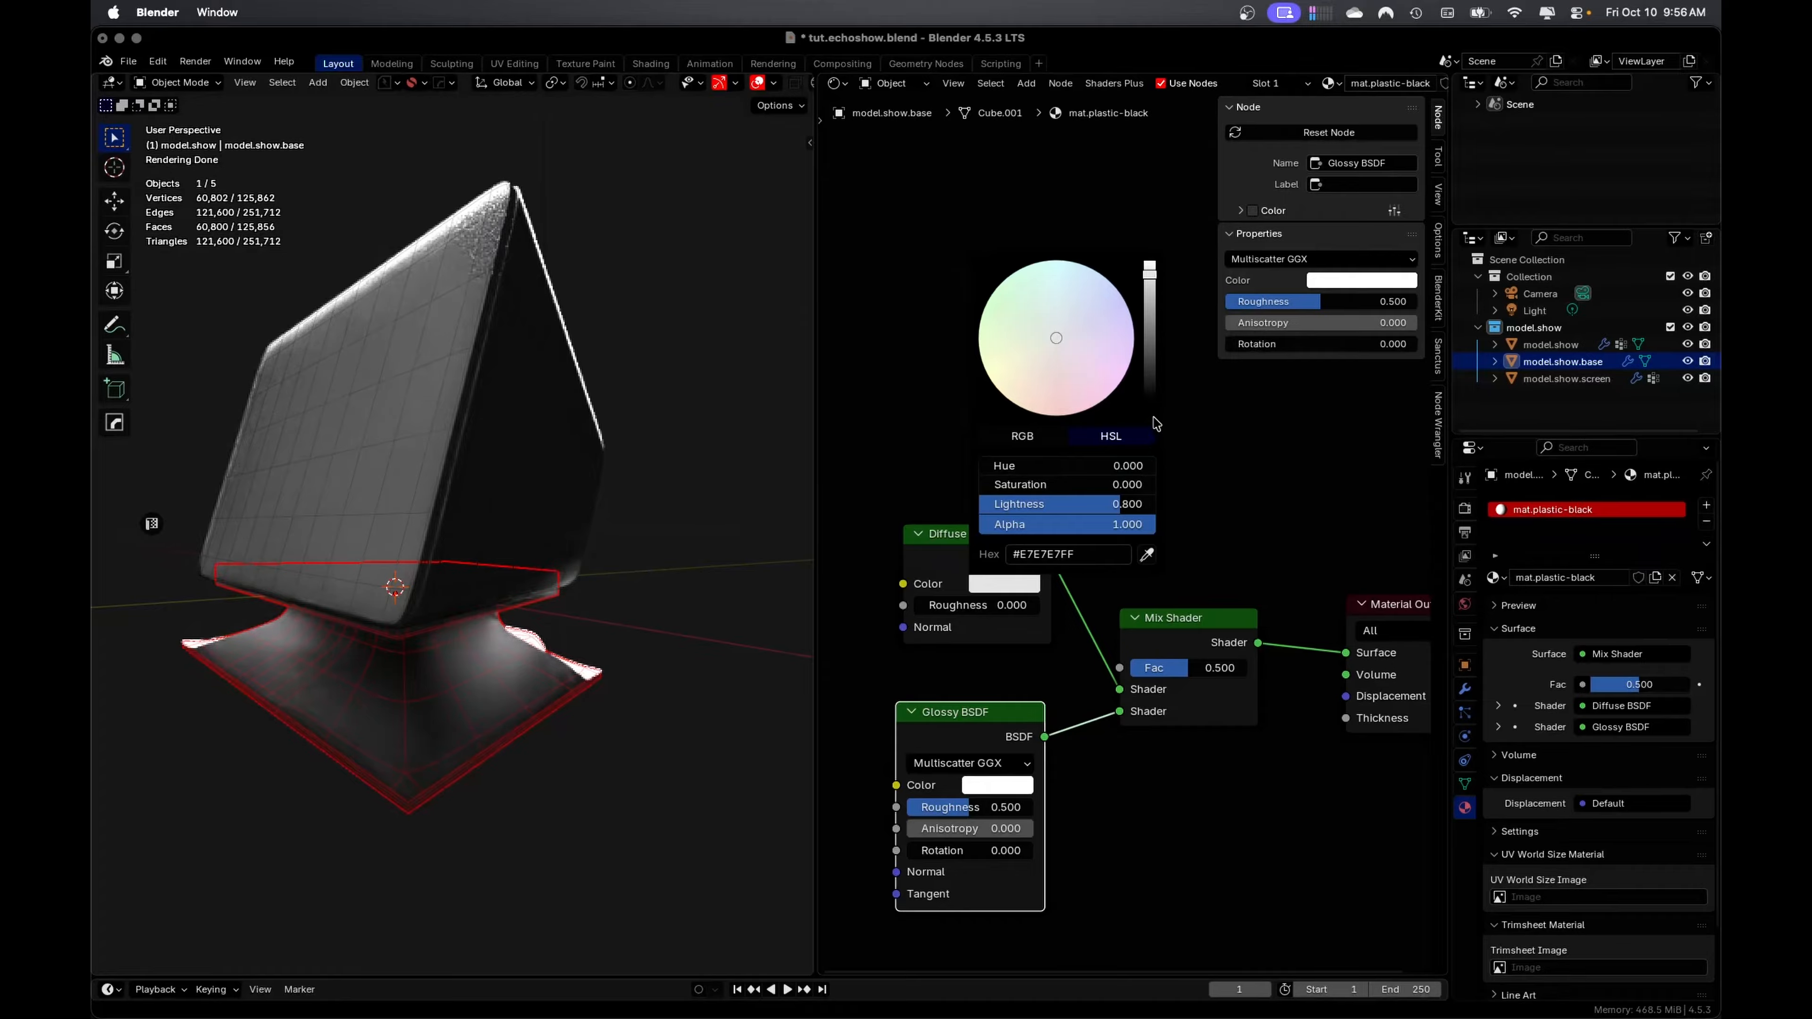
{"action": "left_click", "coordinate": [1150, 391]}
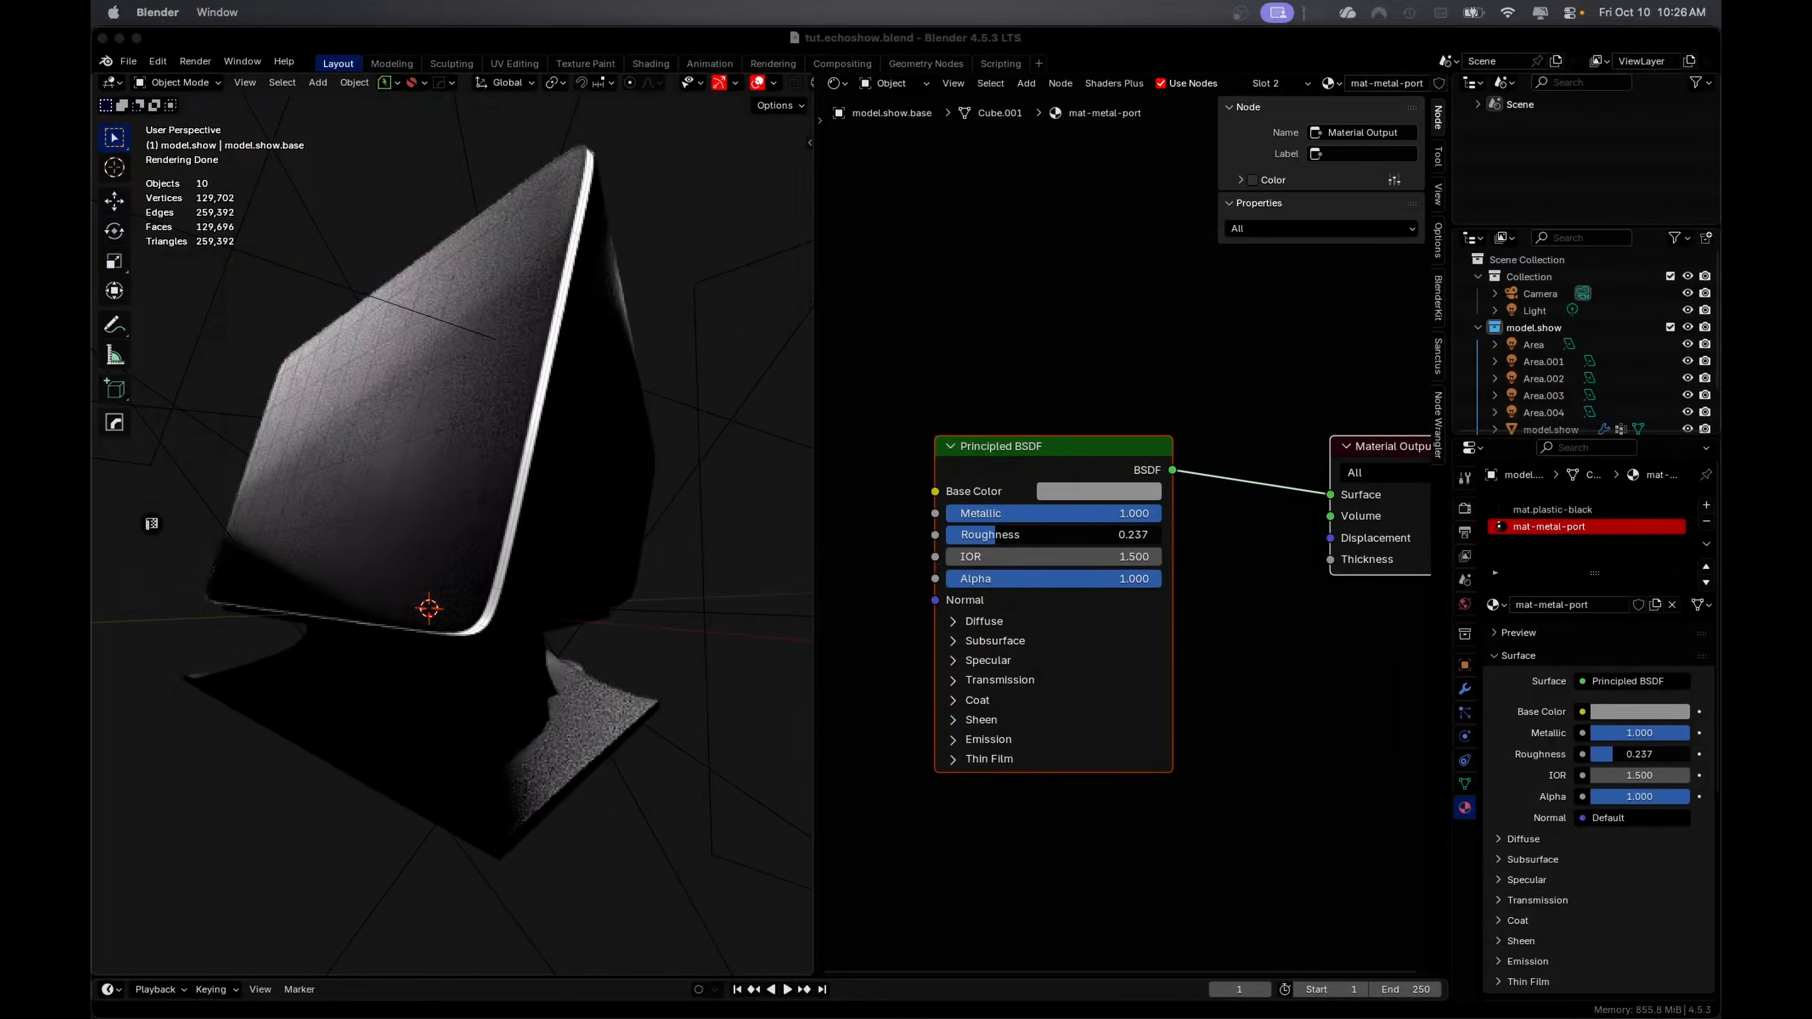
Save the file and add a 2 m plane at the world origin
{"action": "key", "text": "super+s"}
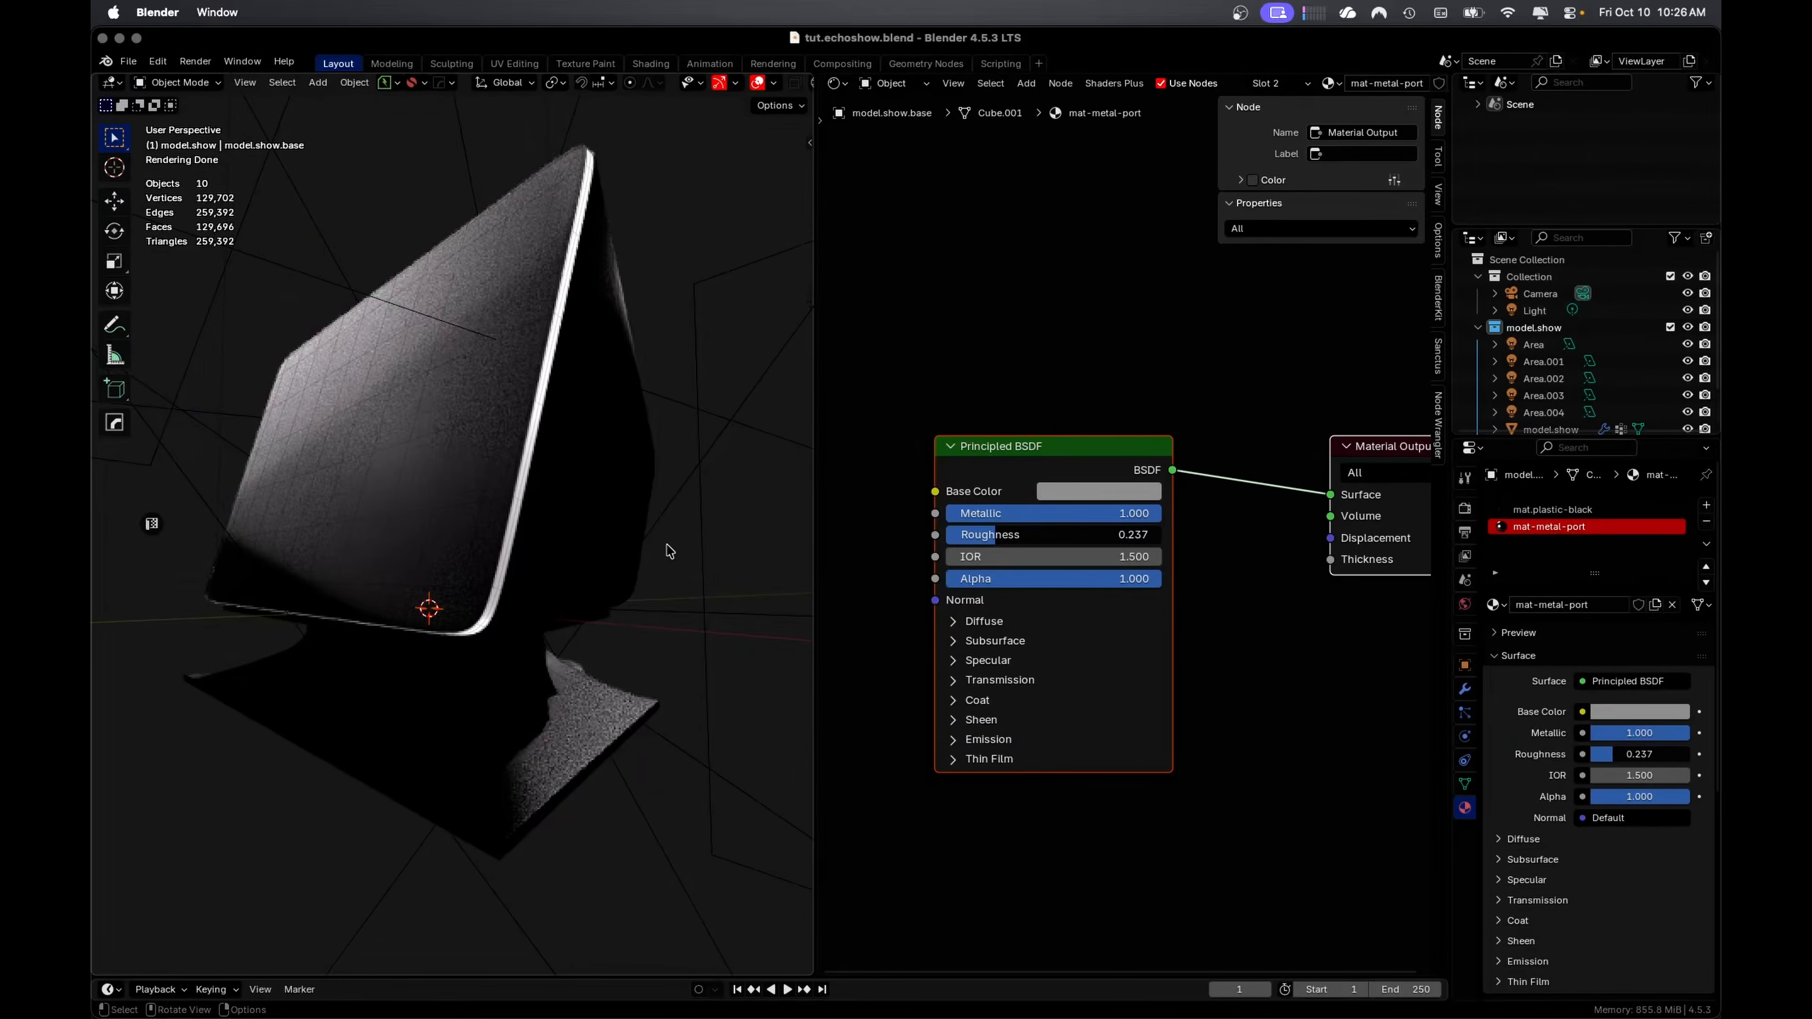
{"action": "key", "text": "shift+a"}
{"action": "mouse_move", "coordinate": [639, 613]}
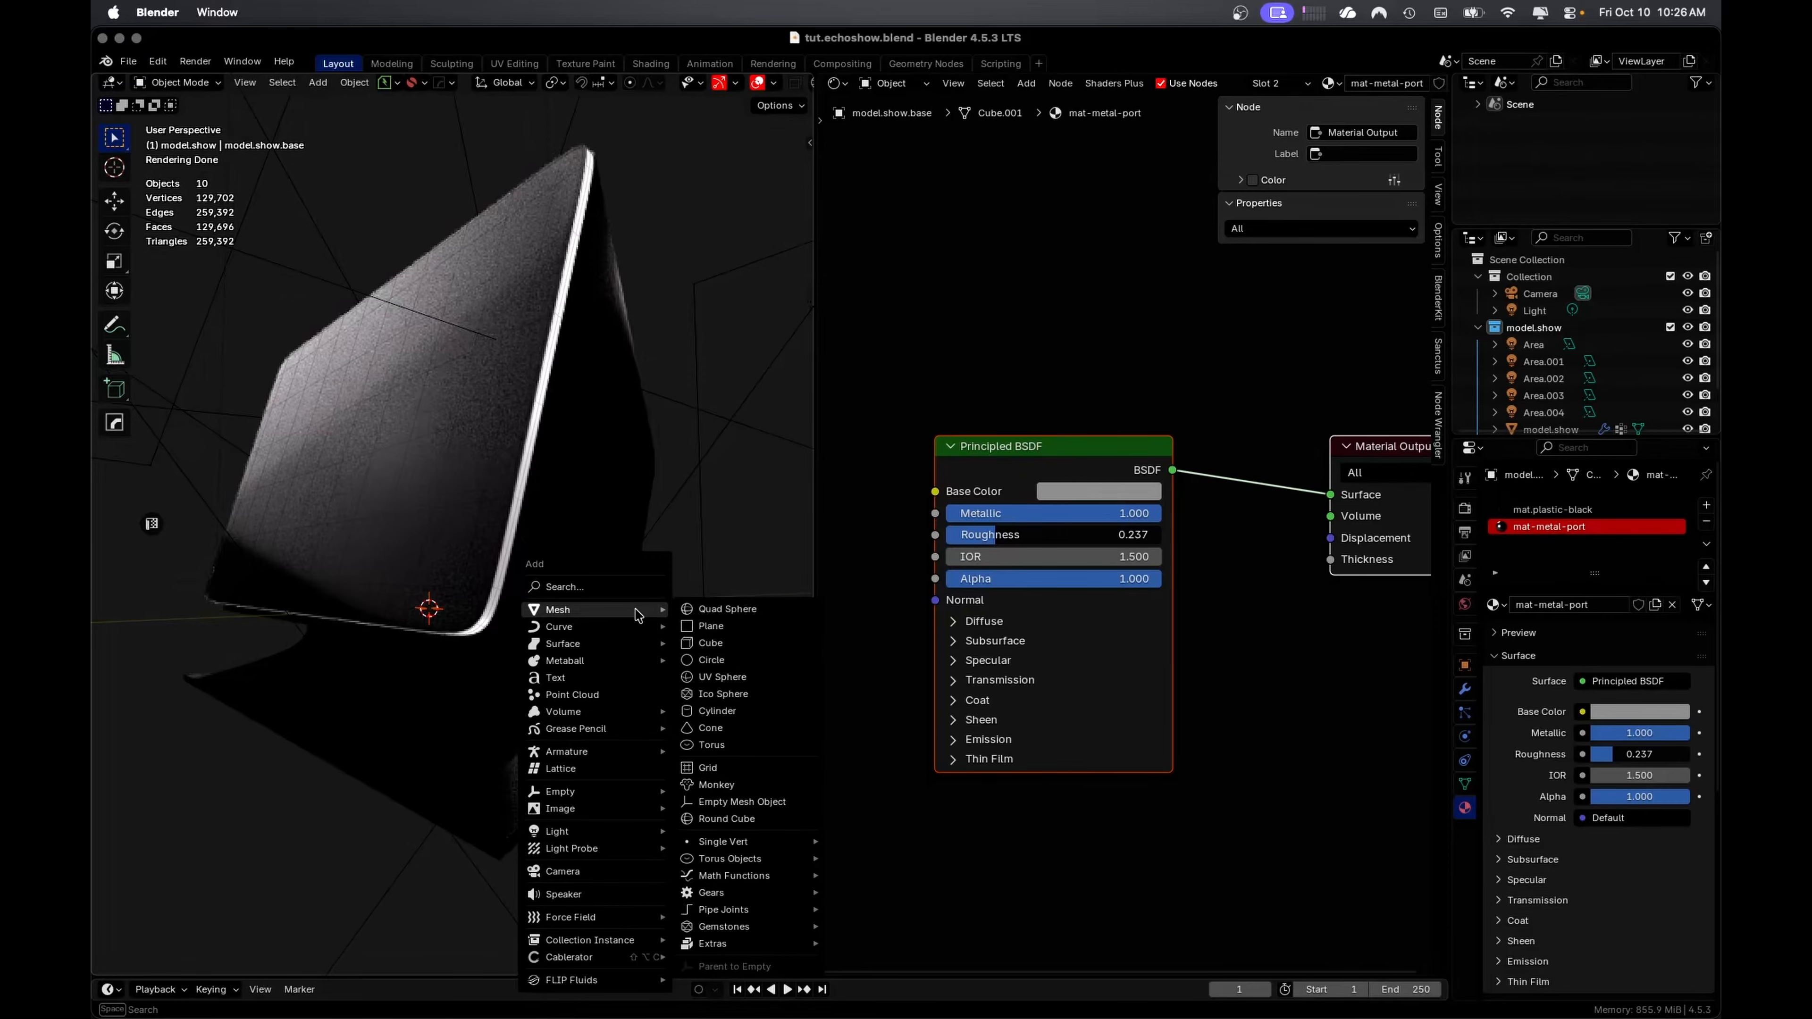
{"action": "left_click", "coordinate": [734, 626]}
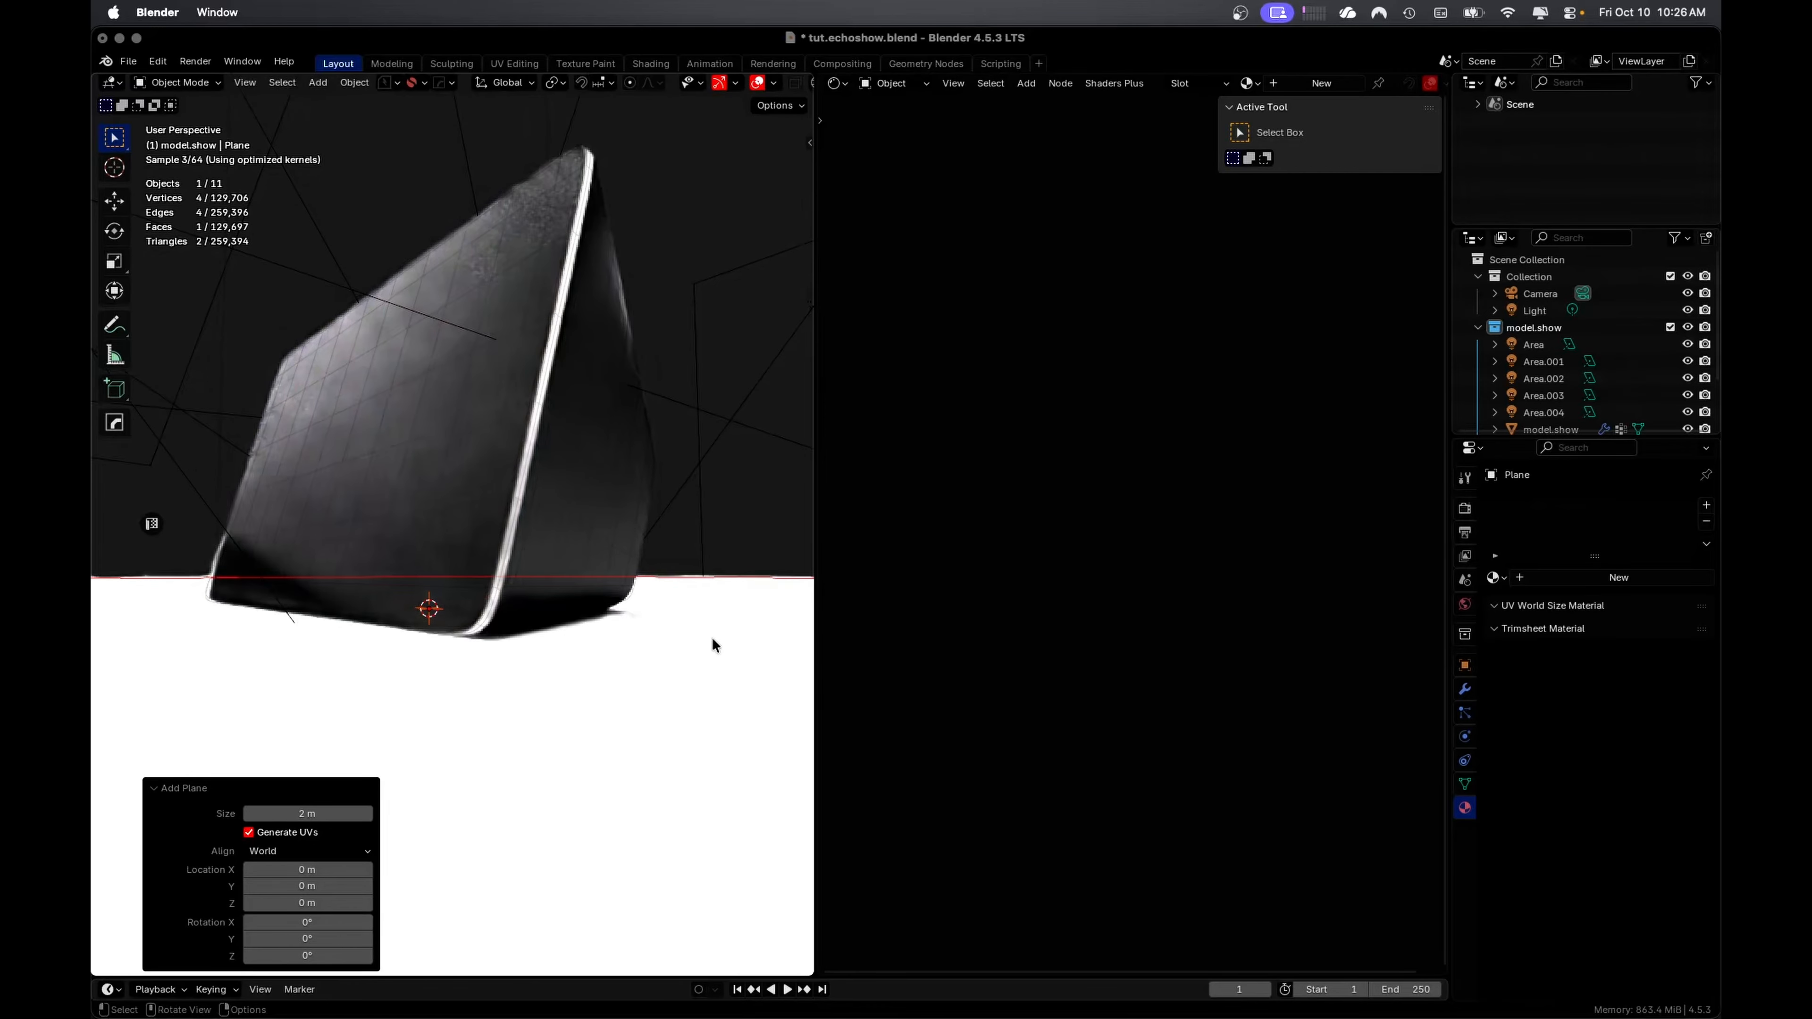
Lower the plane along Z to the underside of the device's base, working in the front view
{"action": "key", "text": "KP_1"}
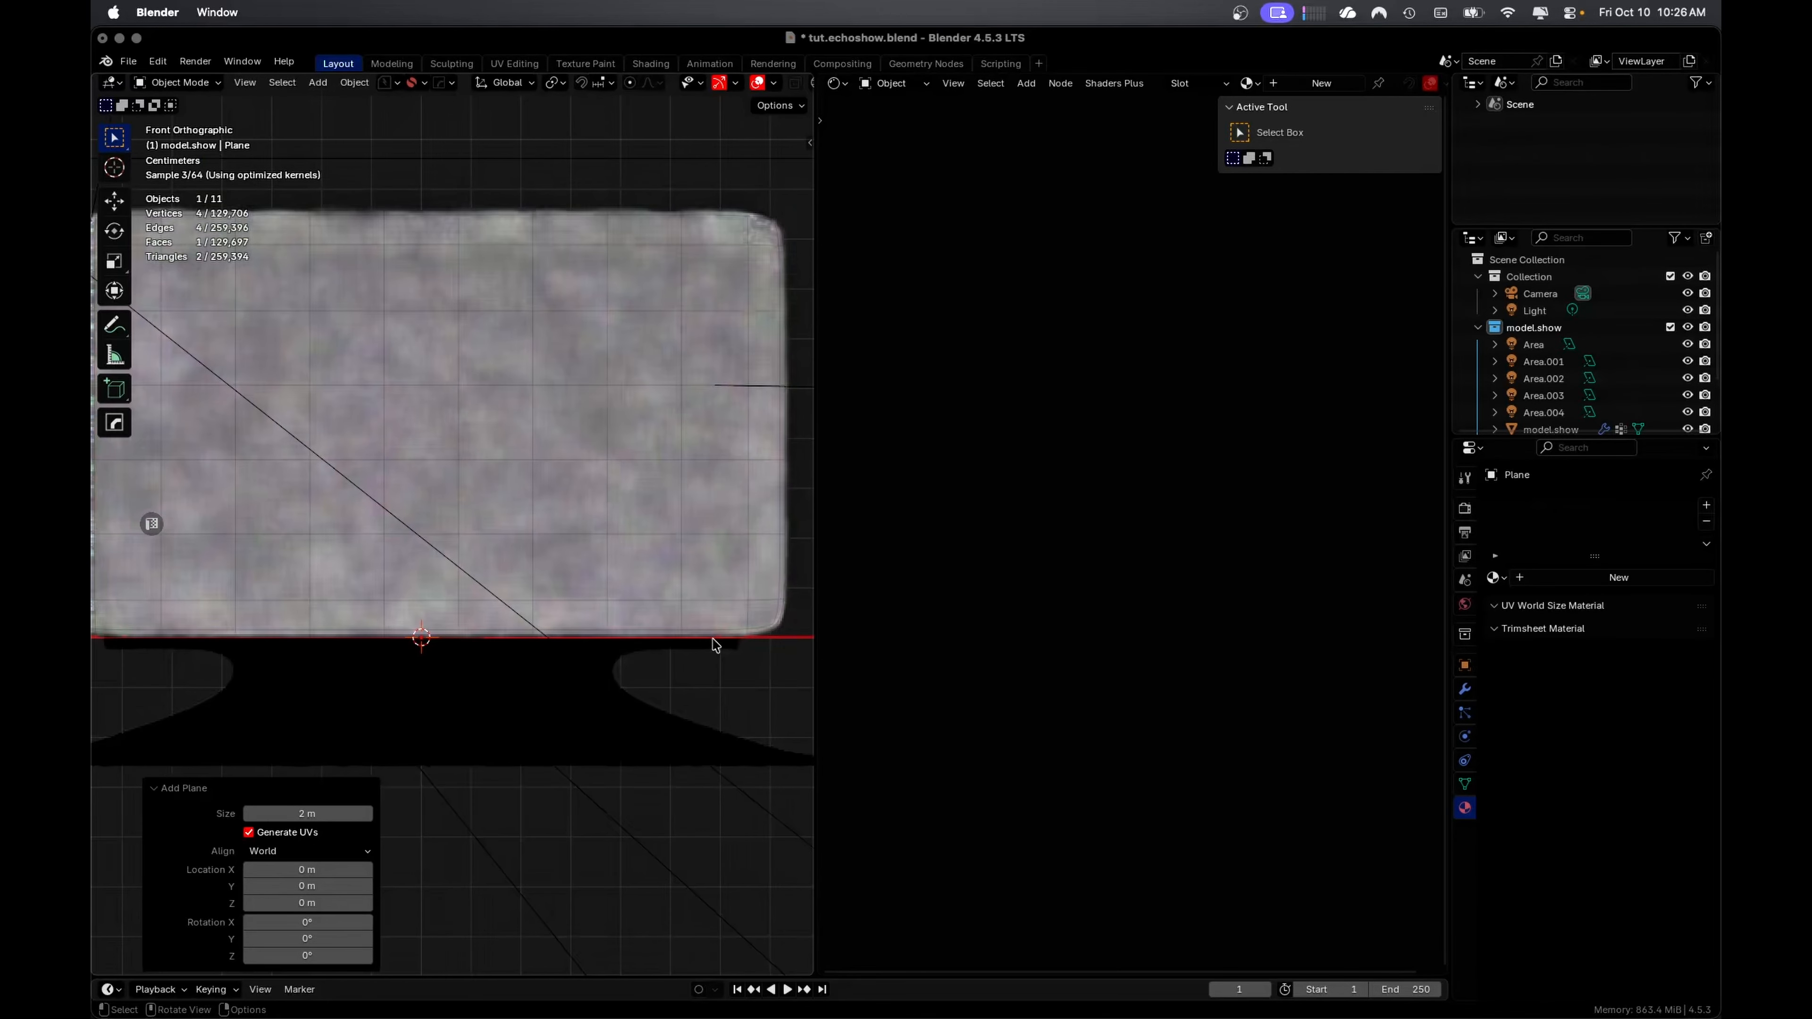
{"action": "key", "text": "g"}
{"action": "key", "text": "z"}
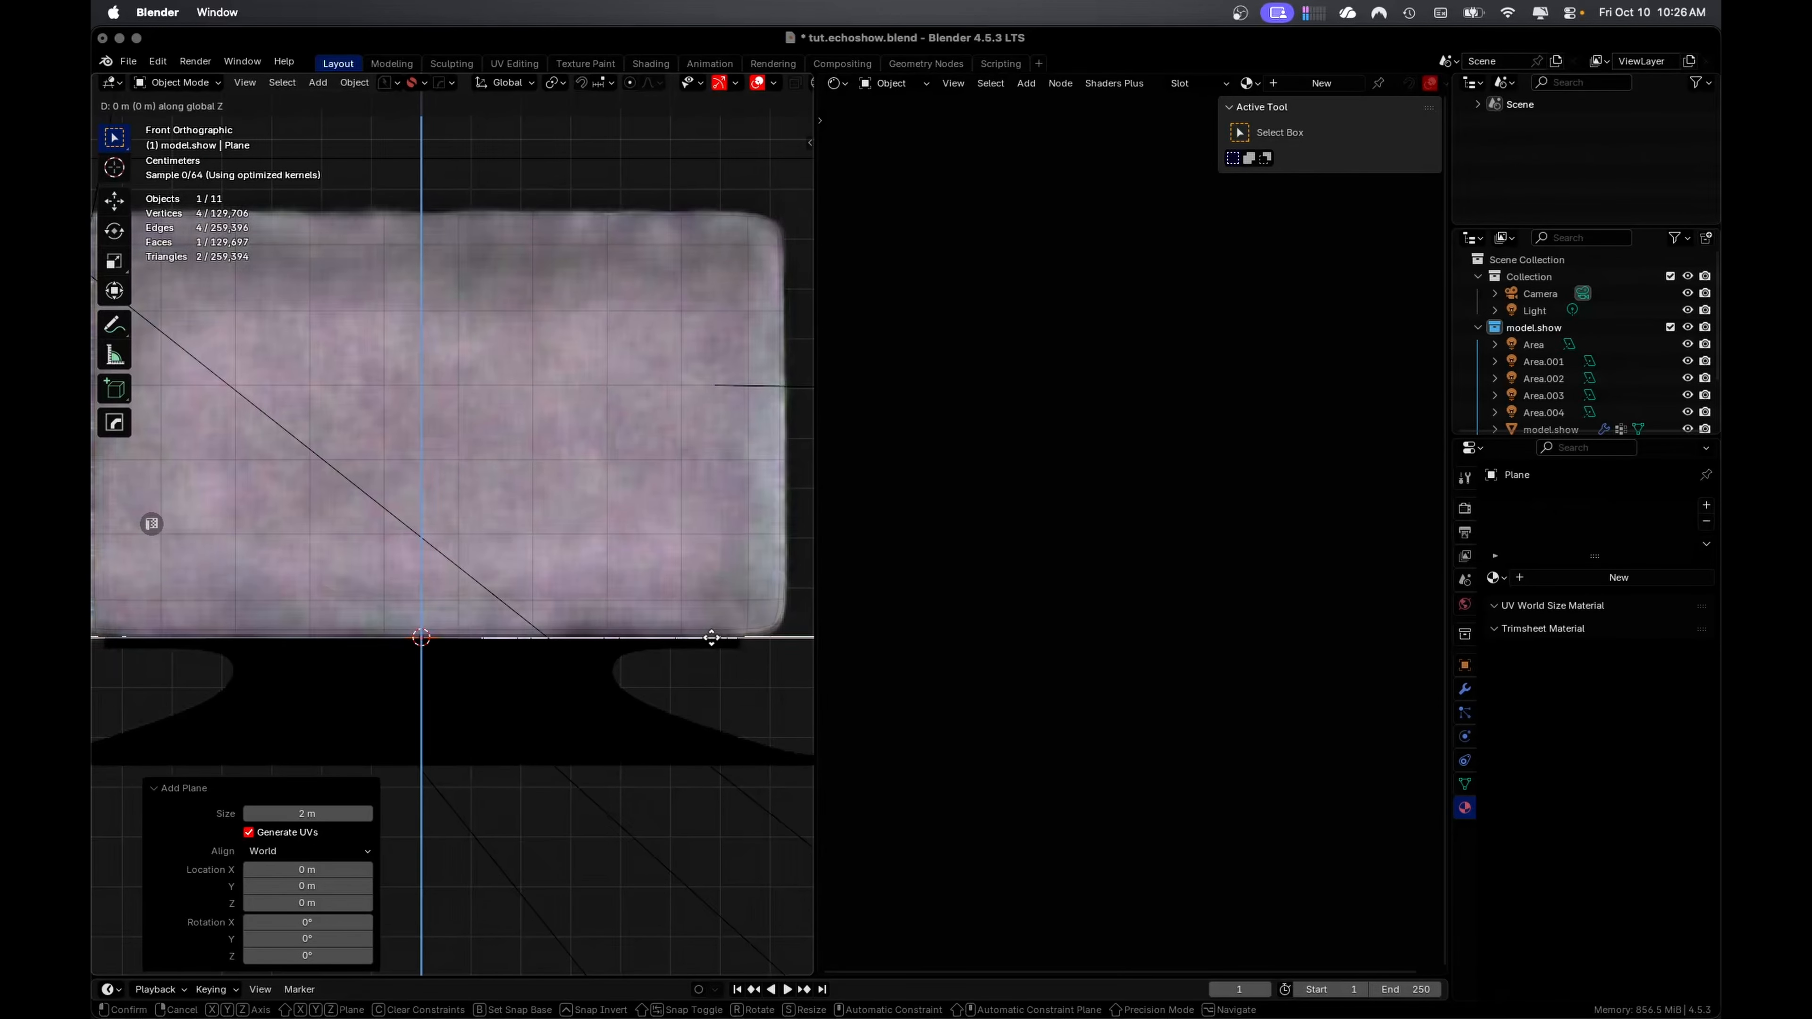
{"action": "left_click", "coordinate": [704, 769]}
Extrude the enlarged plane's back and two side edges upward about 1.55 m along Z to form backdrop walls
{"action": "middle_click_drag", "start_coordinate": [708, 777], "coordinate": [611, 801]}
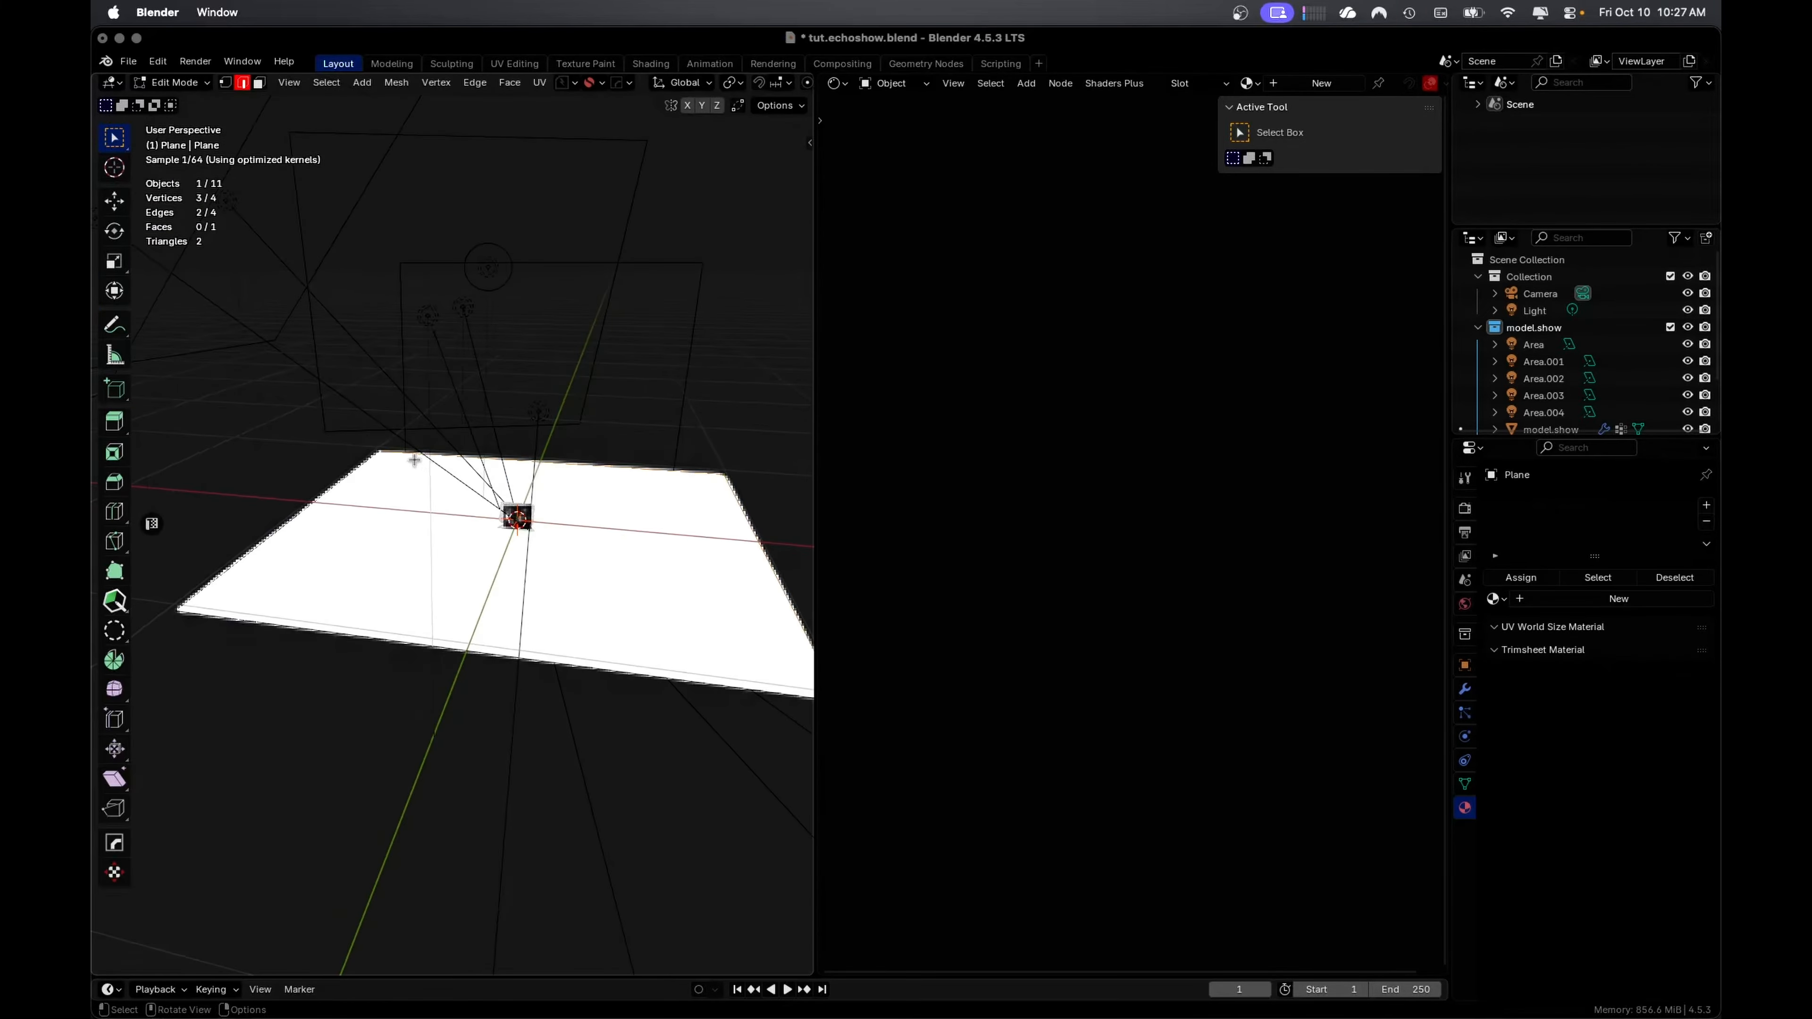
{"action": "left_click_drag", "start_coordinate": [340, 416], "coordinate": [433, 469]}
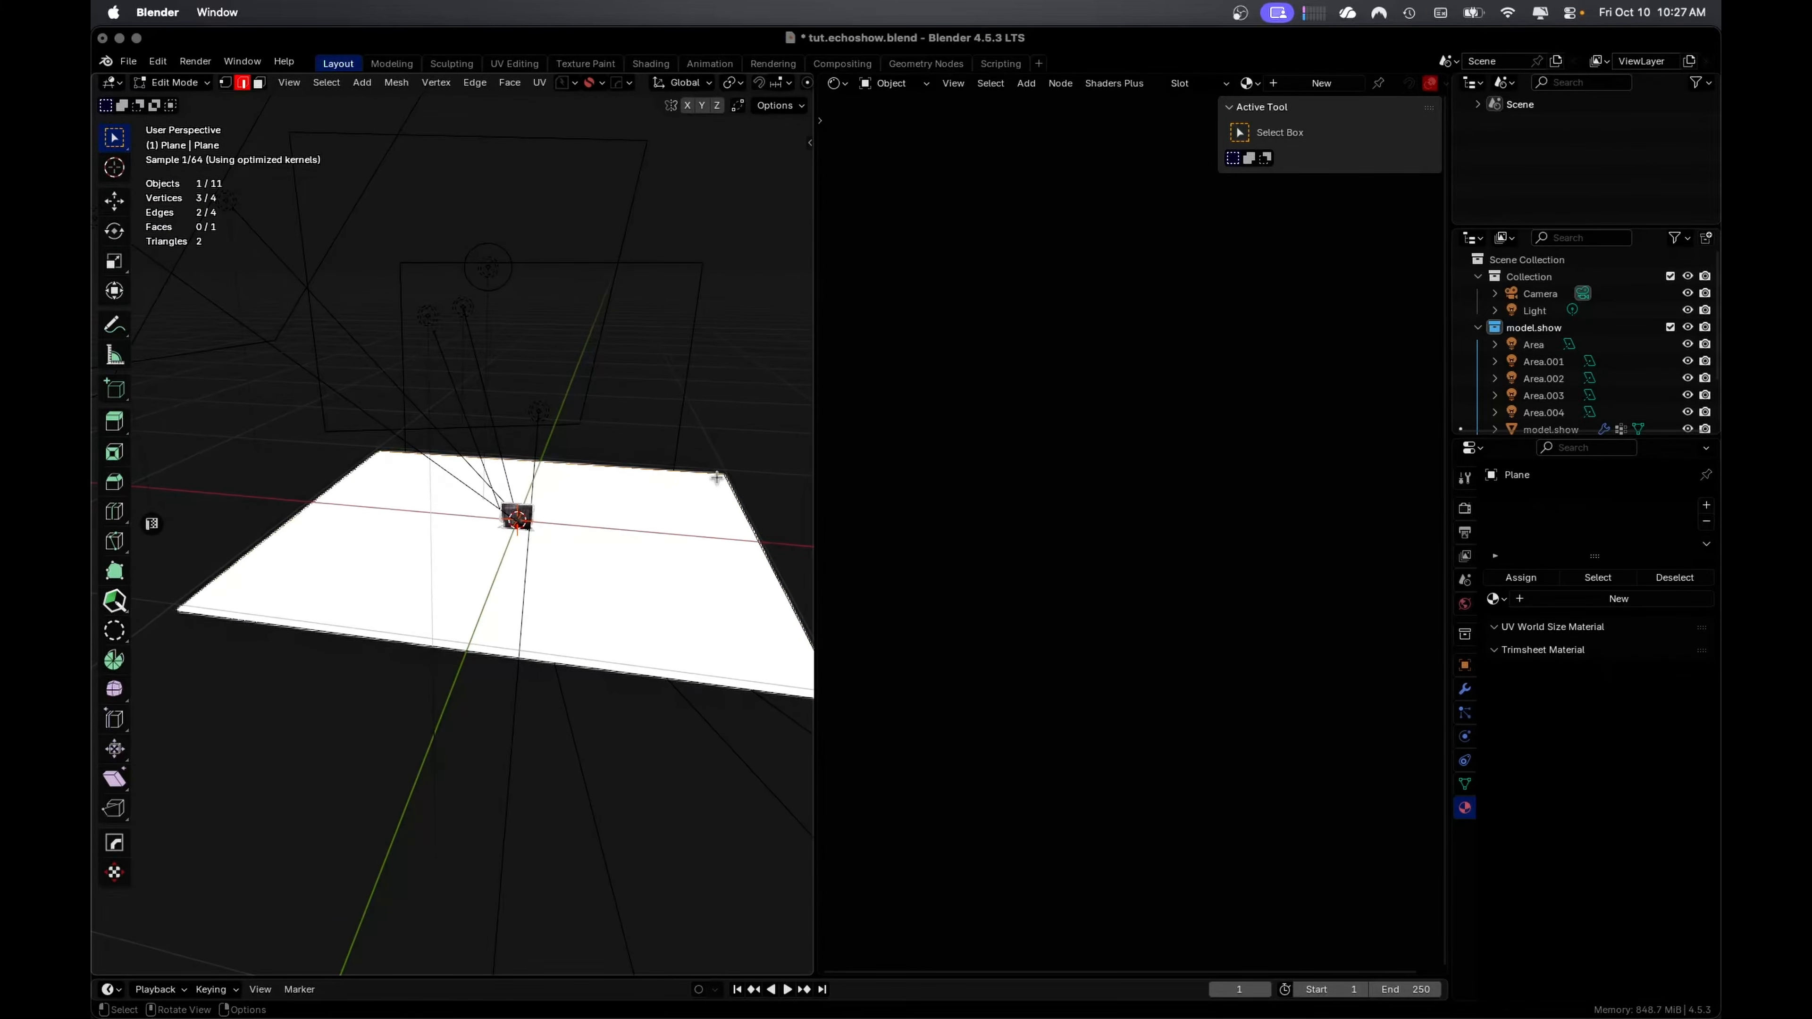
{"action": "left_click_drag", "start_coordinate": [711, 454], "coordinate": [723, 490]}
{"action": "key", "text": "e"}
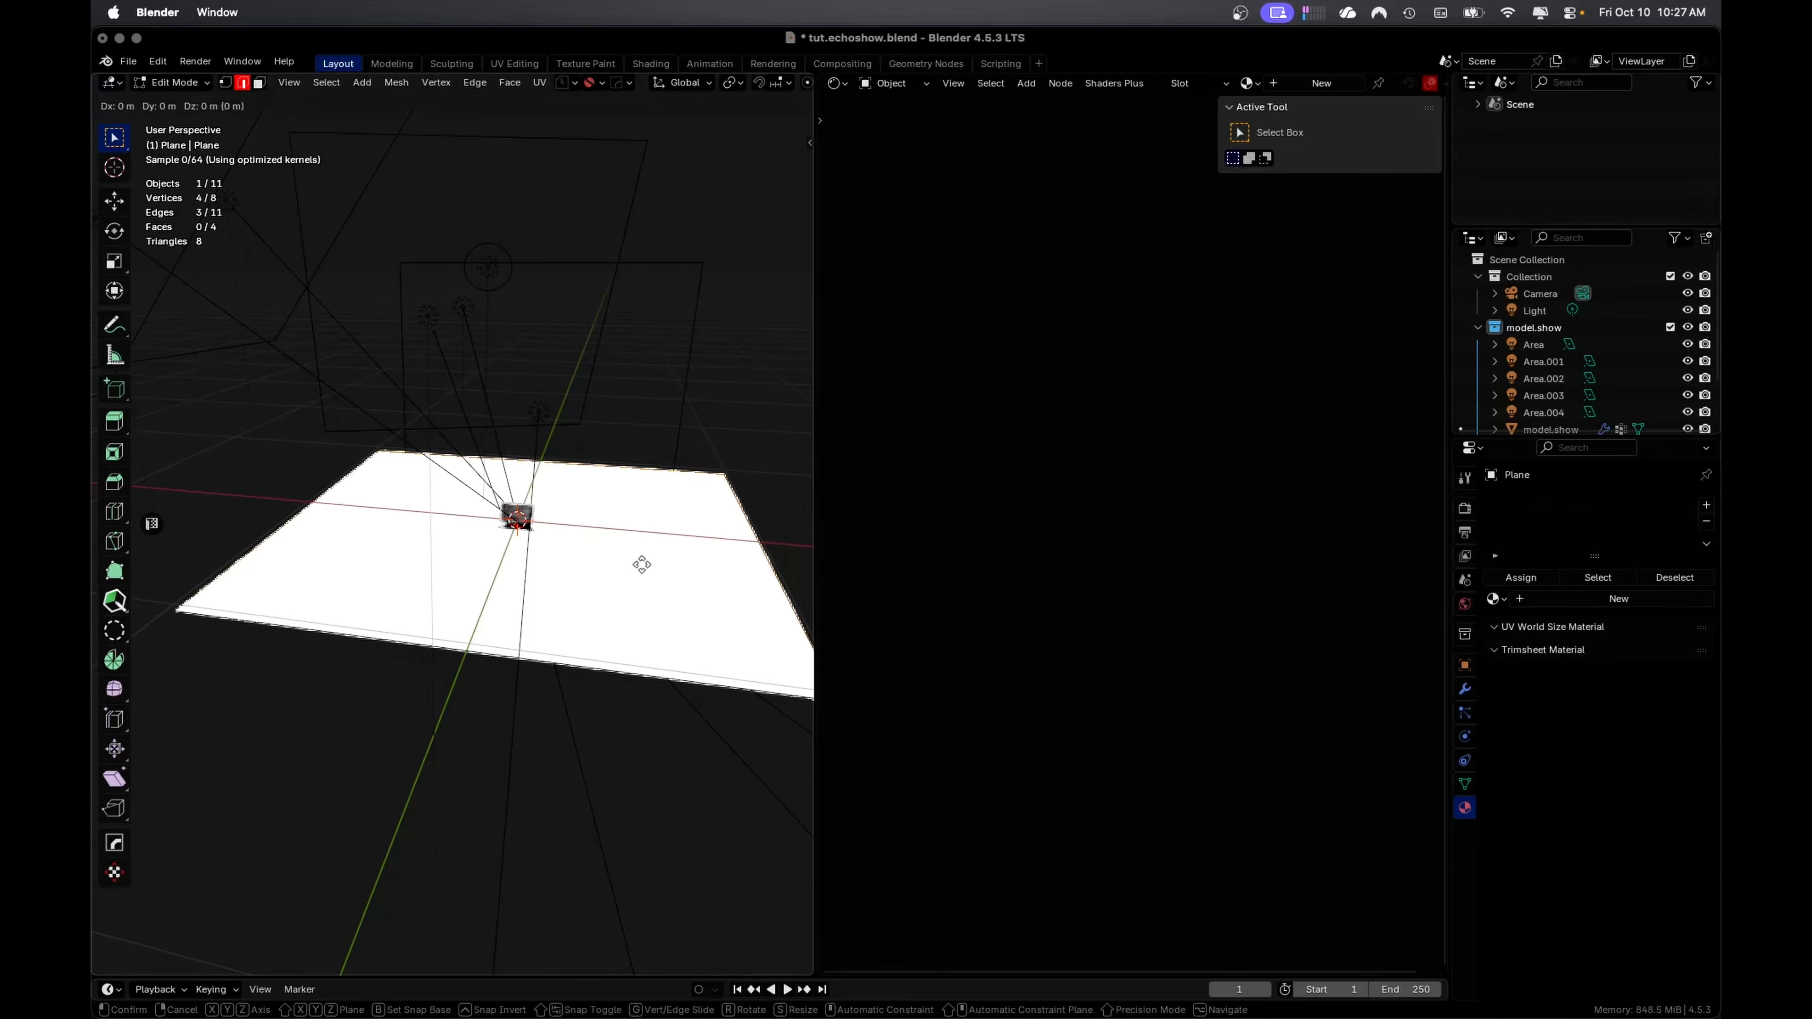
{"action": "key", "text": "z"}
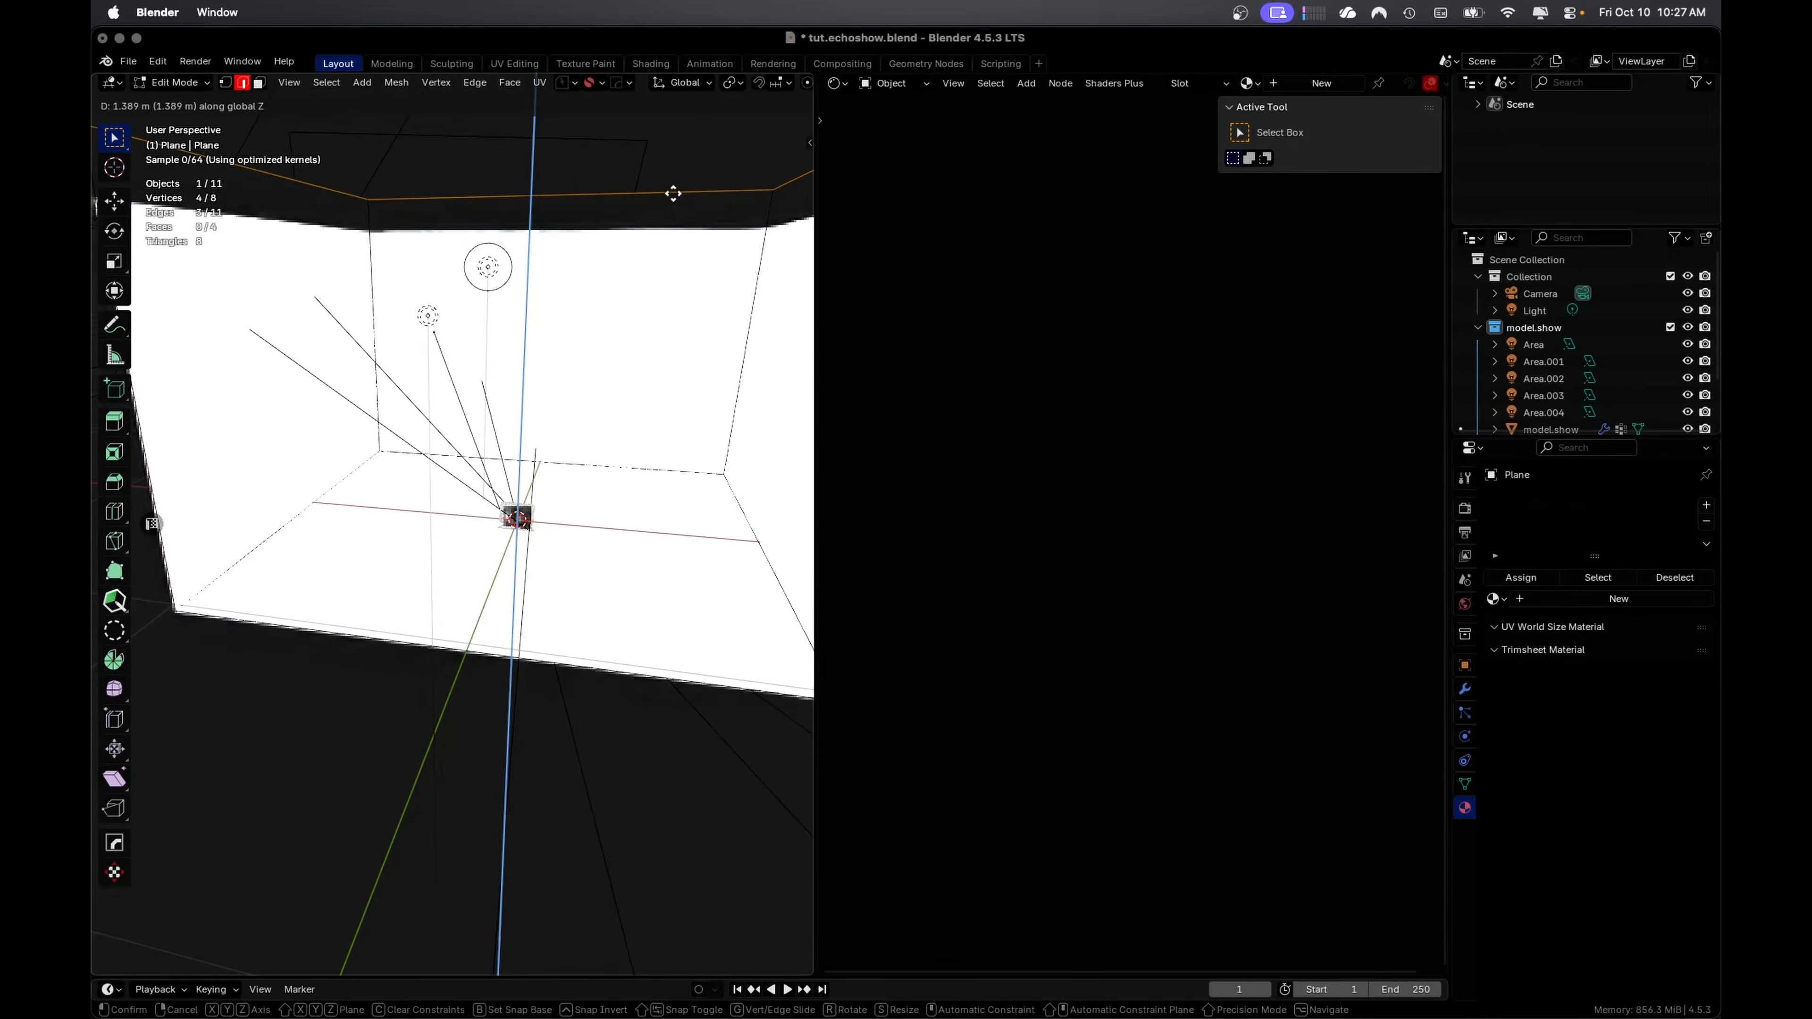
{"action": "left_click", "coordinate": [672, 154]}
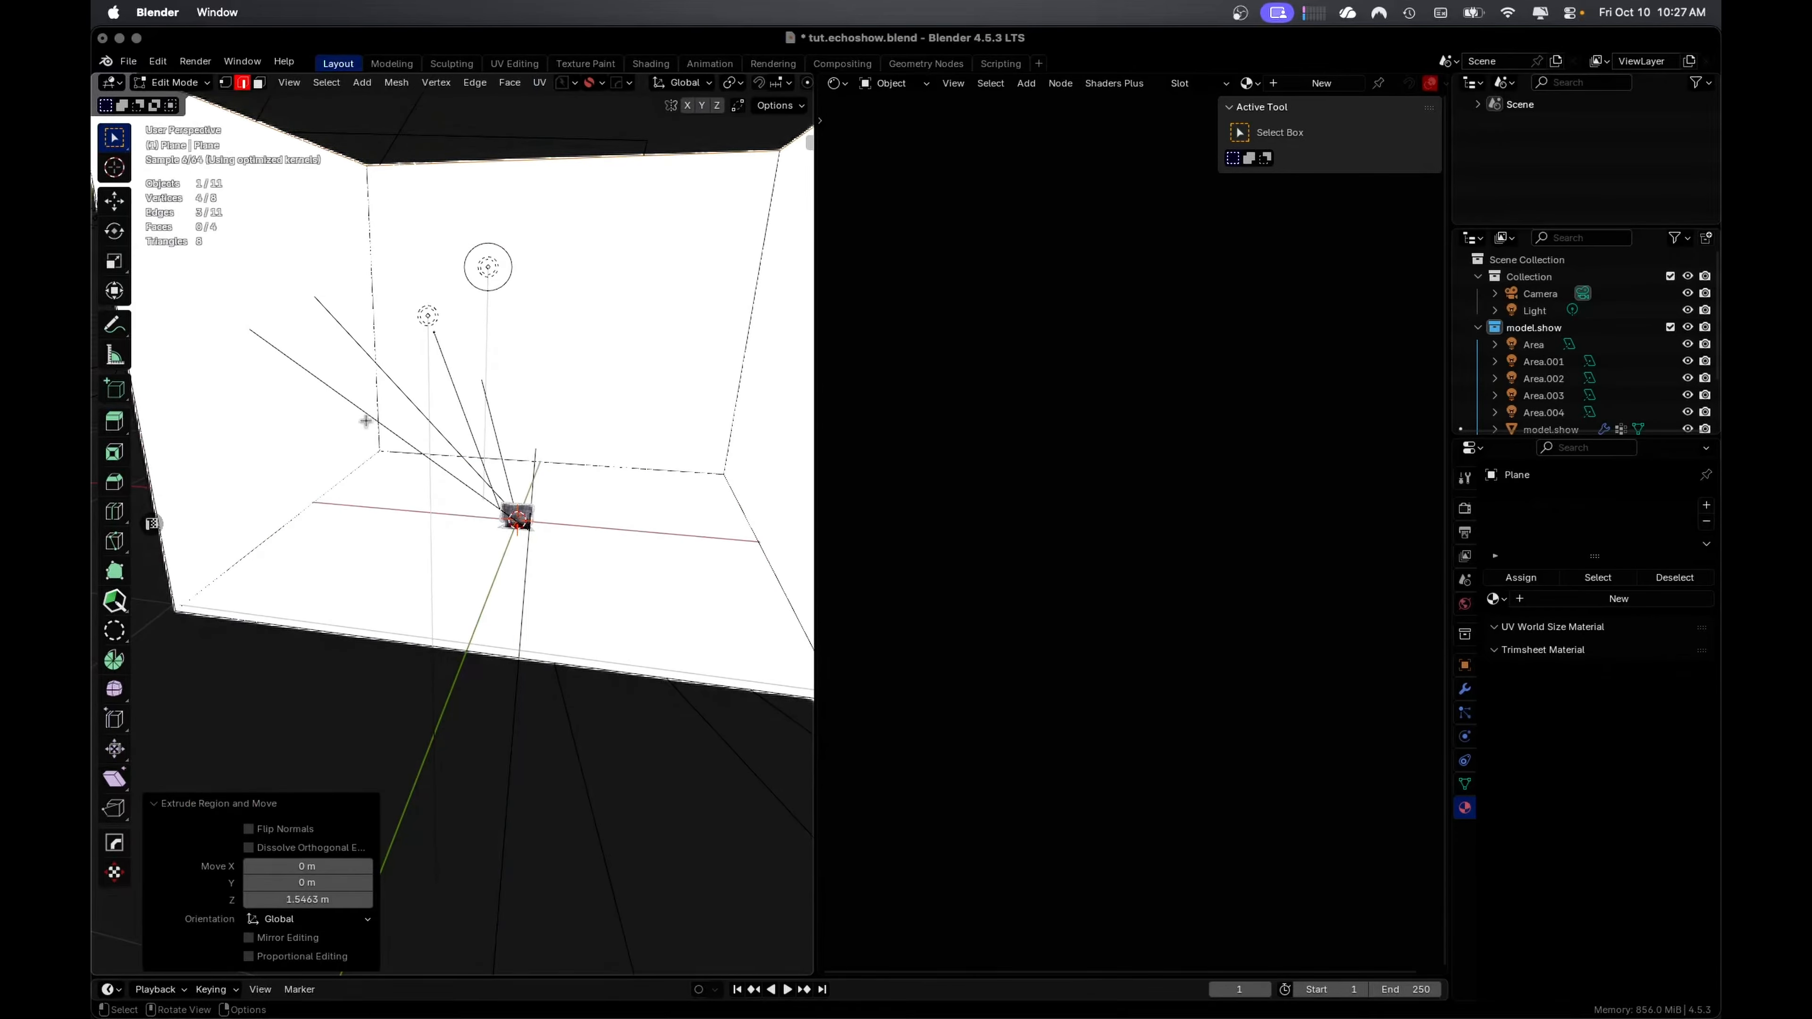
Bevel the backdrop's floor-to-wall edges and vertical corner edges with three segments and an offset of about 0.2 m
{"action": "left_click", "coordinate": [412, 456], "text": "shift"}
{"action": "left_click", "coordinate": [720, 471], "text": "shift"}
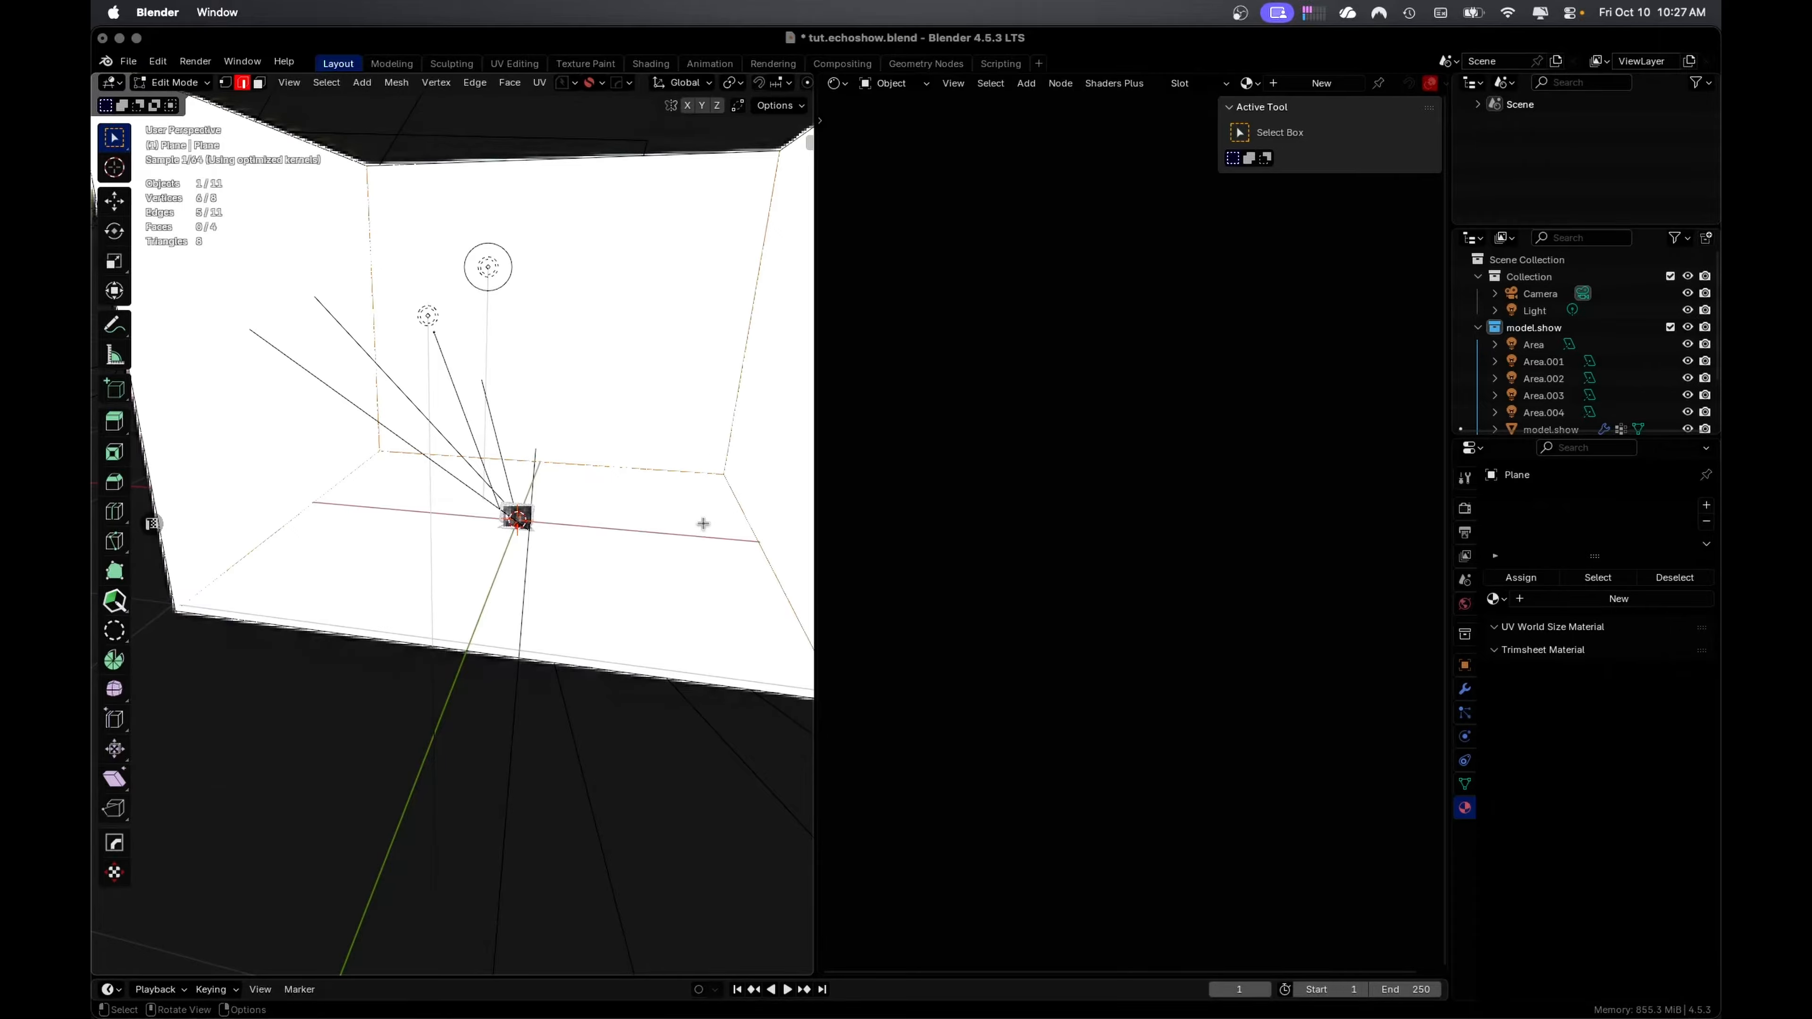
{"action": "key", "text": "ctrl+b"}
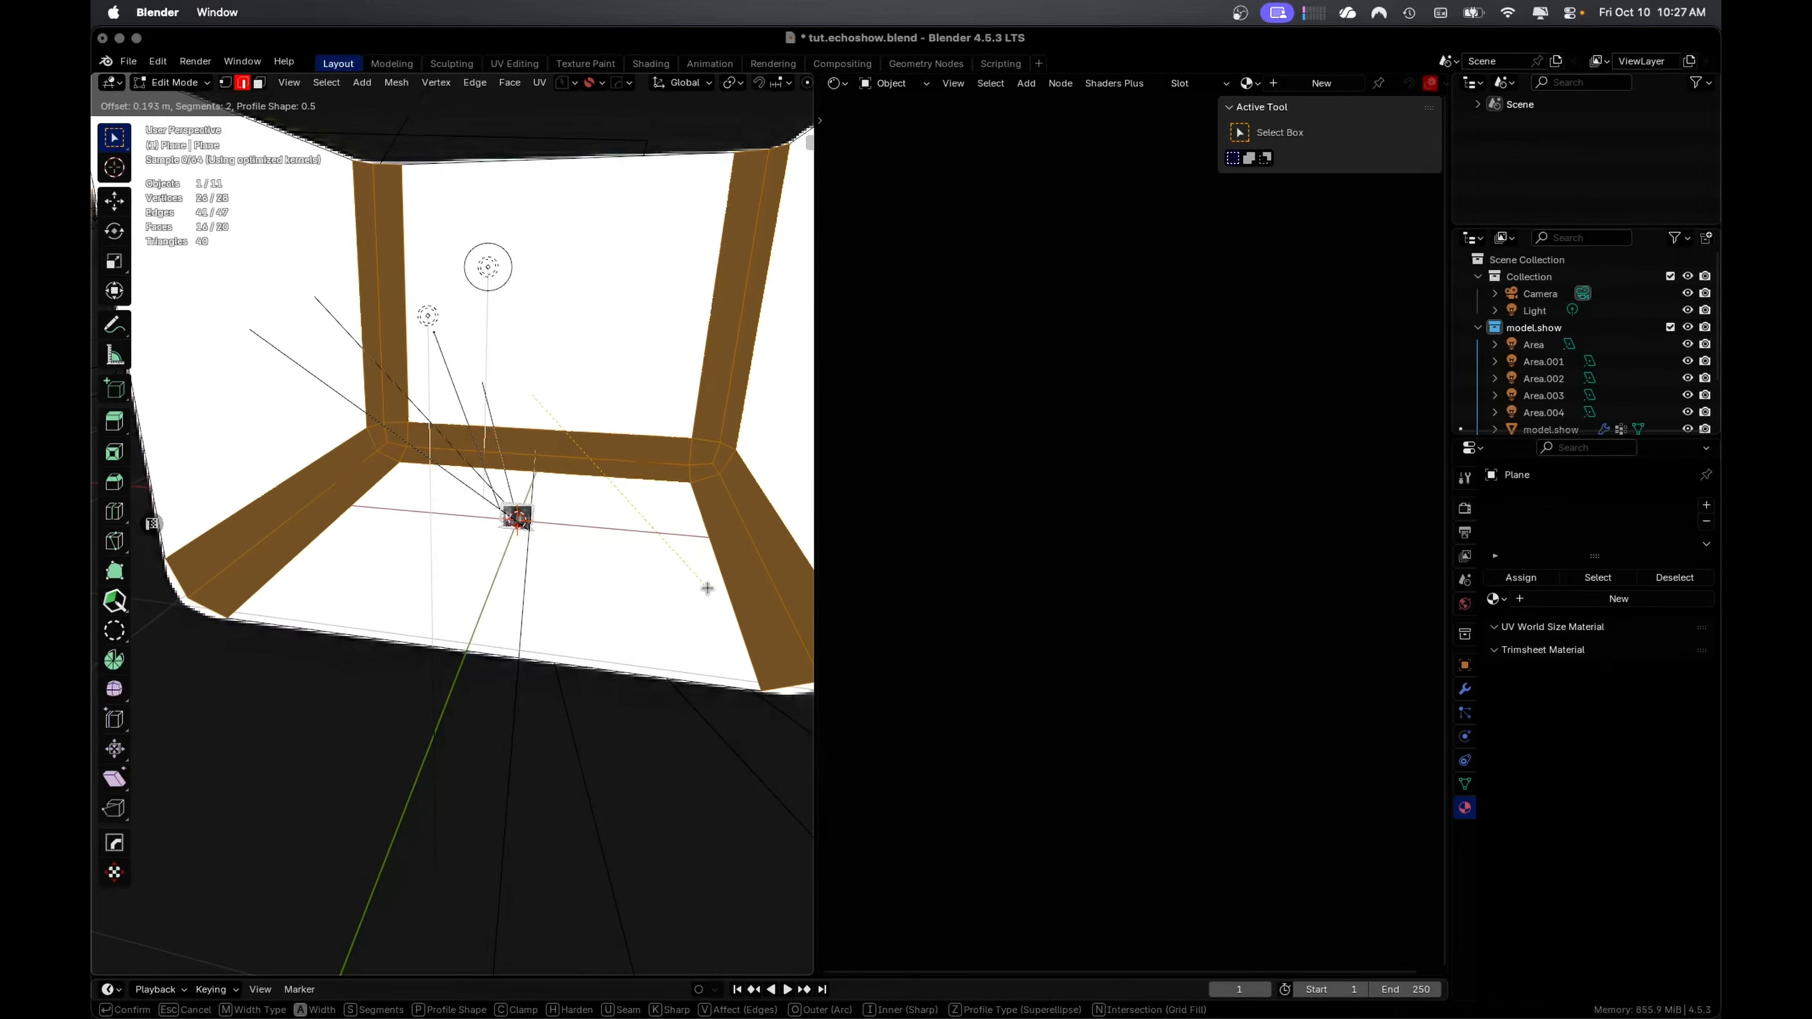
{"action": "scroll", "coordinate": [708, 587], "scroll_direction": "up", "scroll_amount": 1}
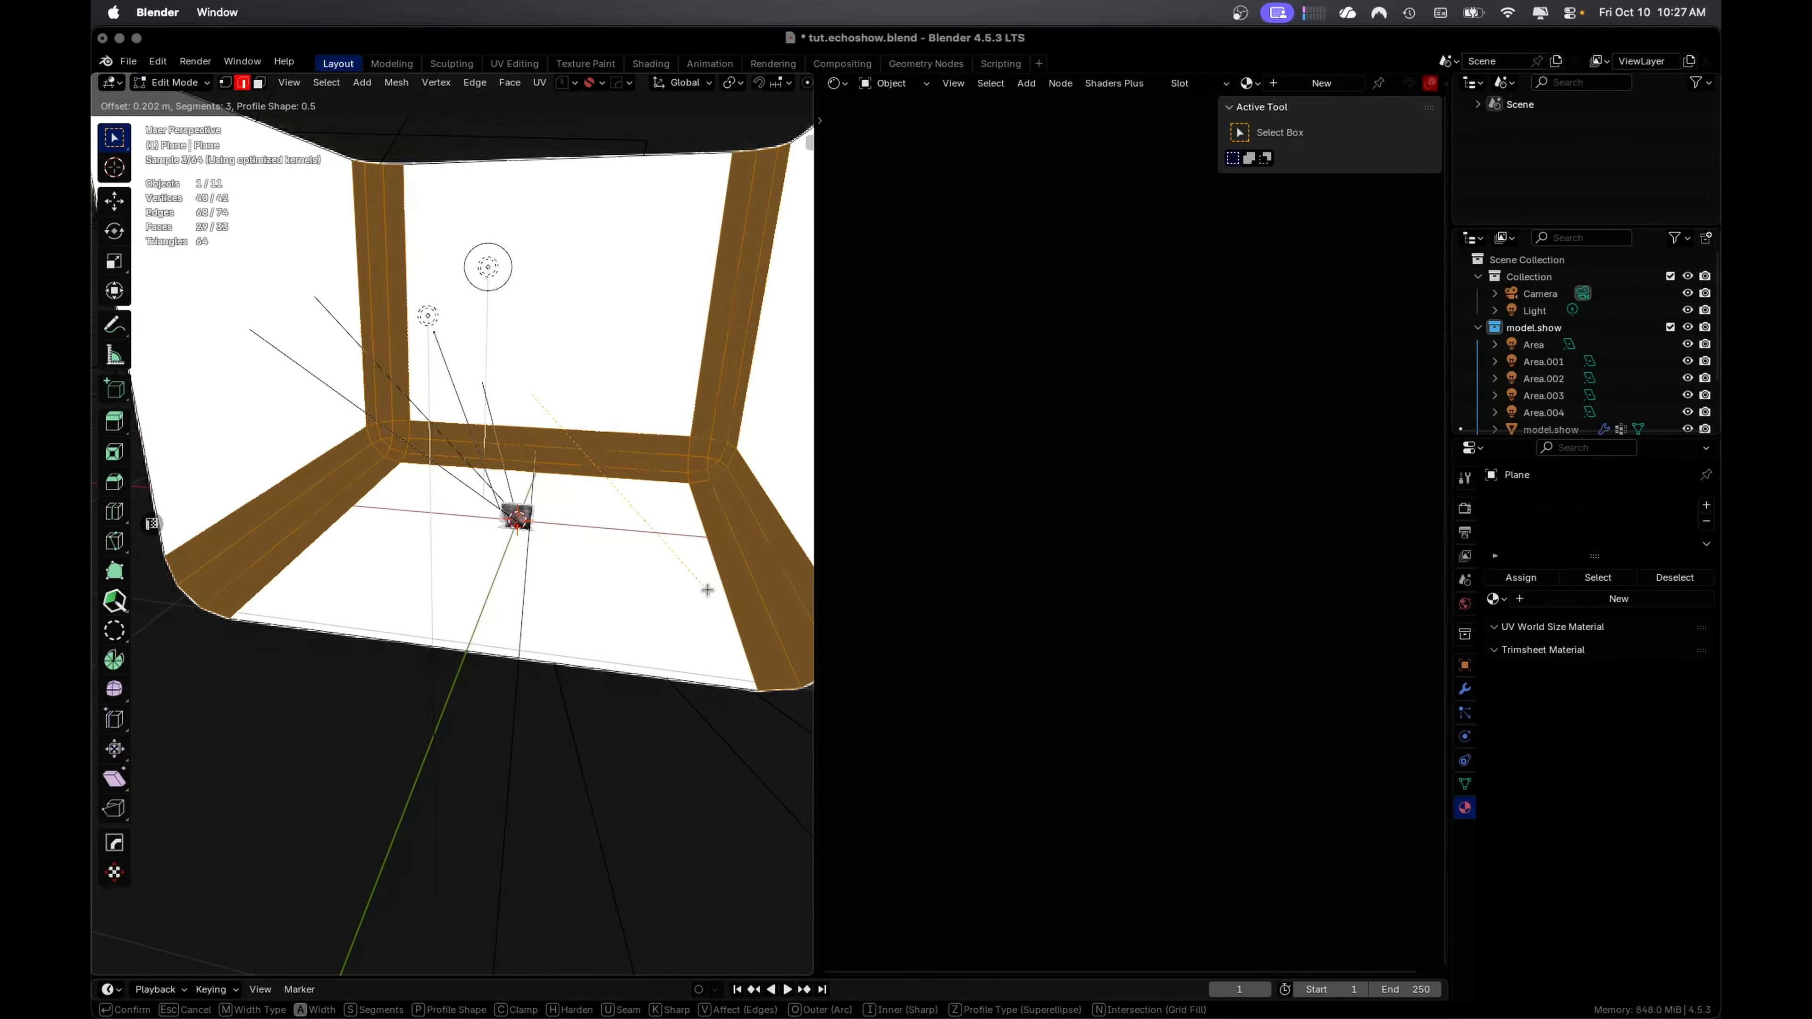
{"action": "left_click", "coordinate": [708, 593]}
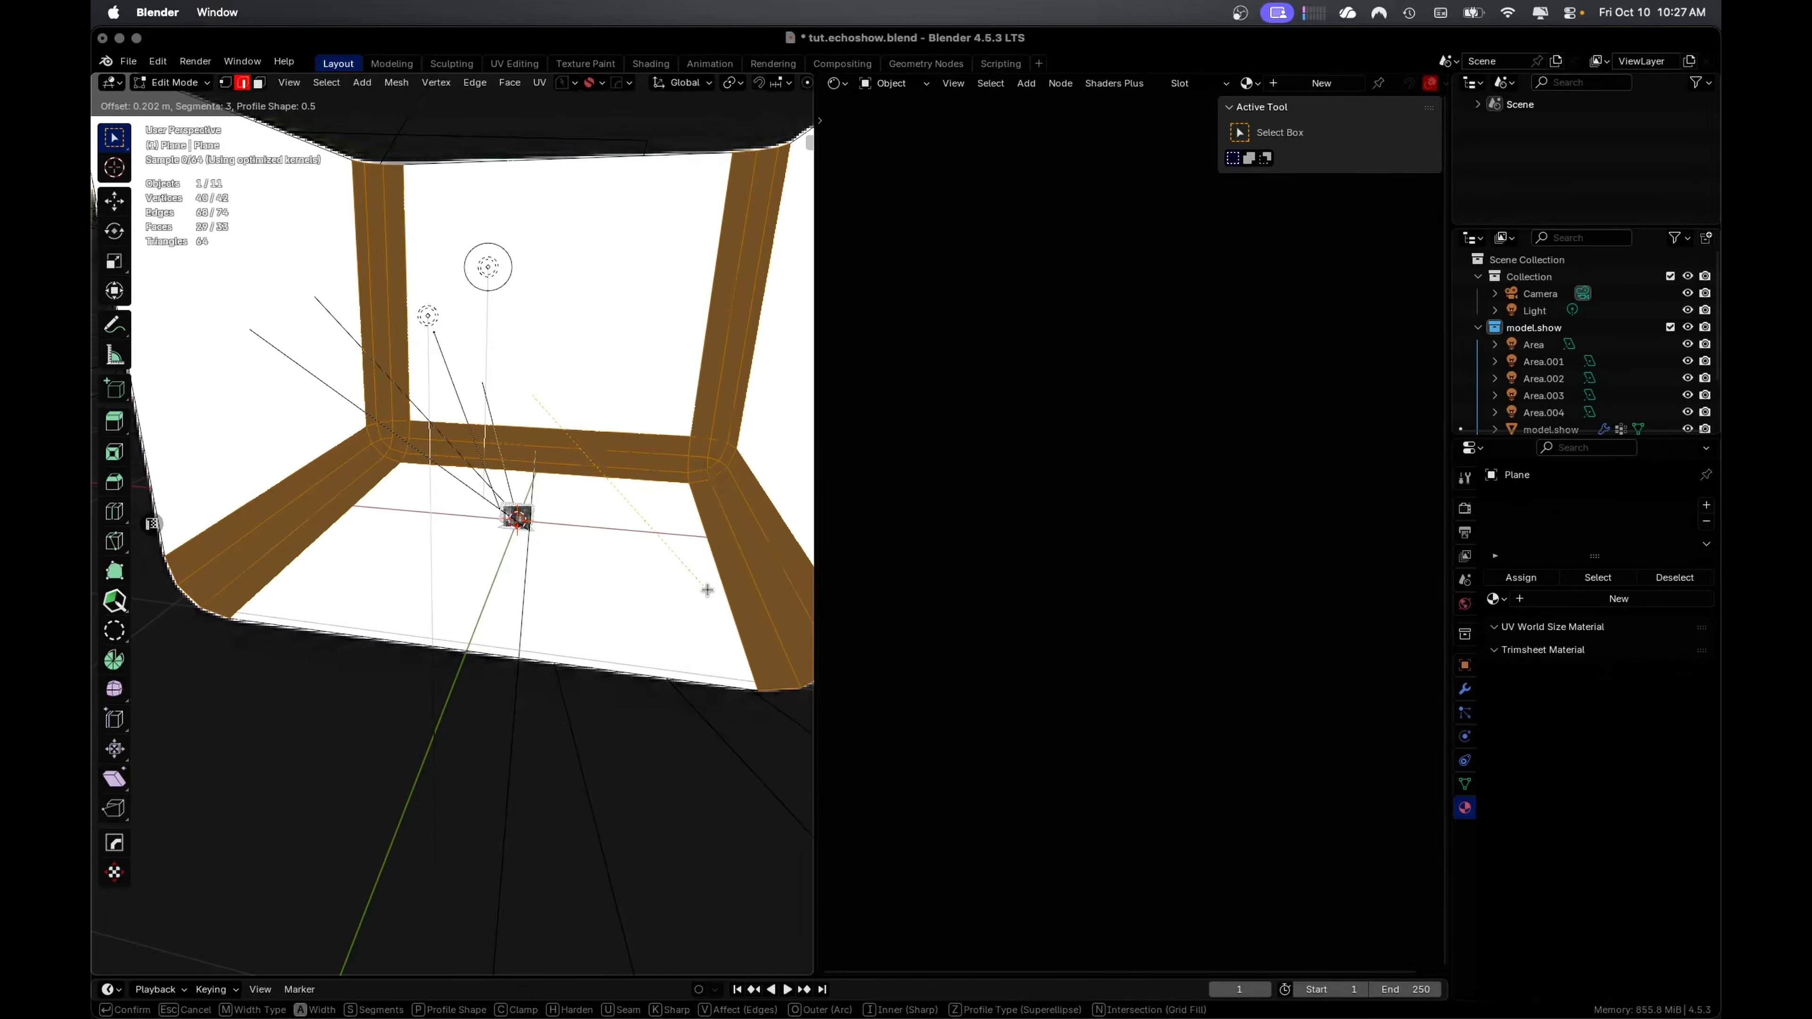
Leave mesh editing, look through the camera and set the output resolution to 1920 × 1920 px
{"action": "key", "text": "Tab"}
{"action": "key", "text": "KP_0"}
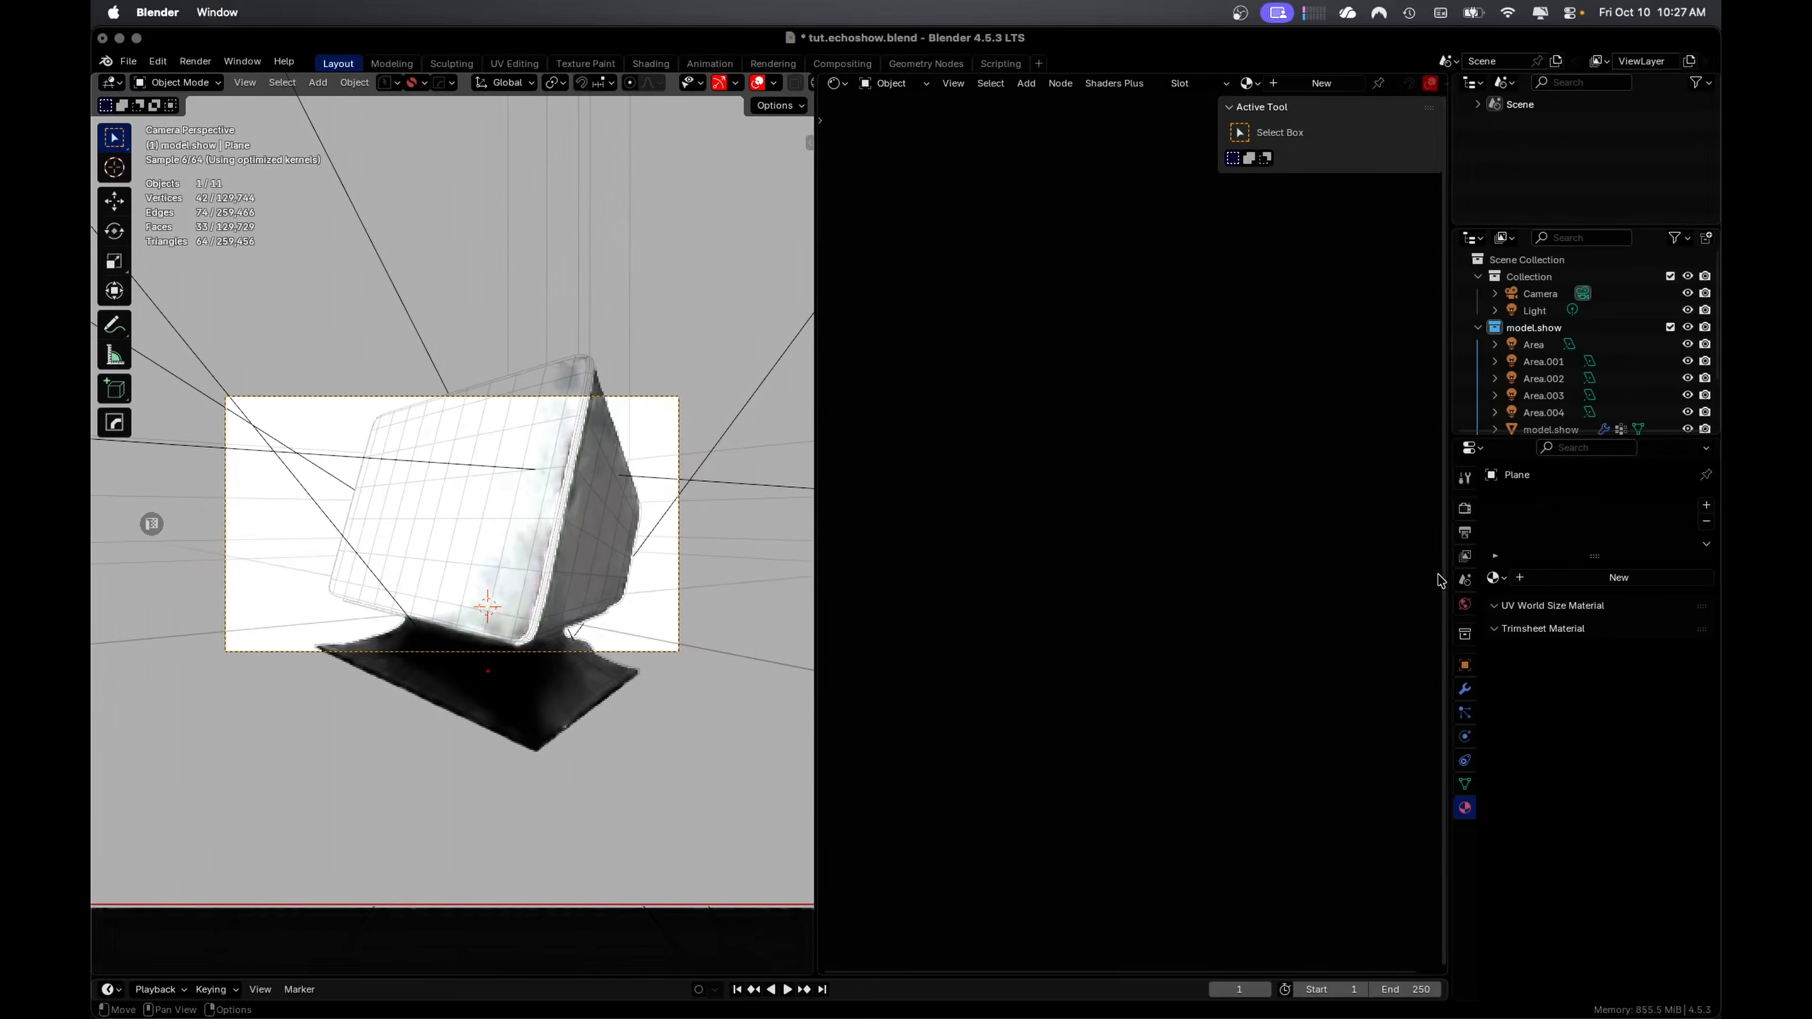
{"action": "left_click", "coordinate": [1465, 532]}
{"action": "double_click", "coordinate": [1643, 528]}
{"action": "type", "text": "1080"}
{"action": "key", "text": "Return"}
Set the camera's focal length to 80 mm
{"action": "left_click", "coordinate": [1538, 294]}
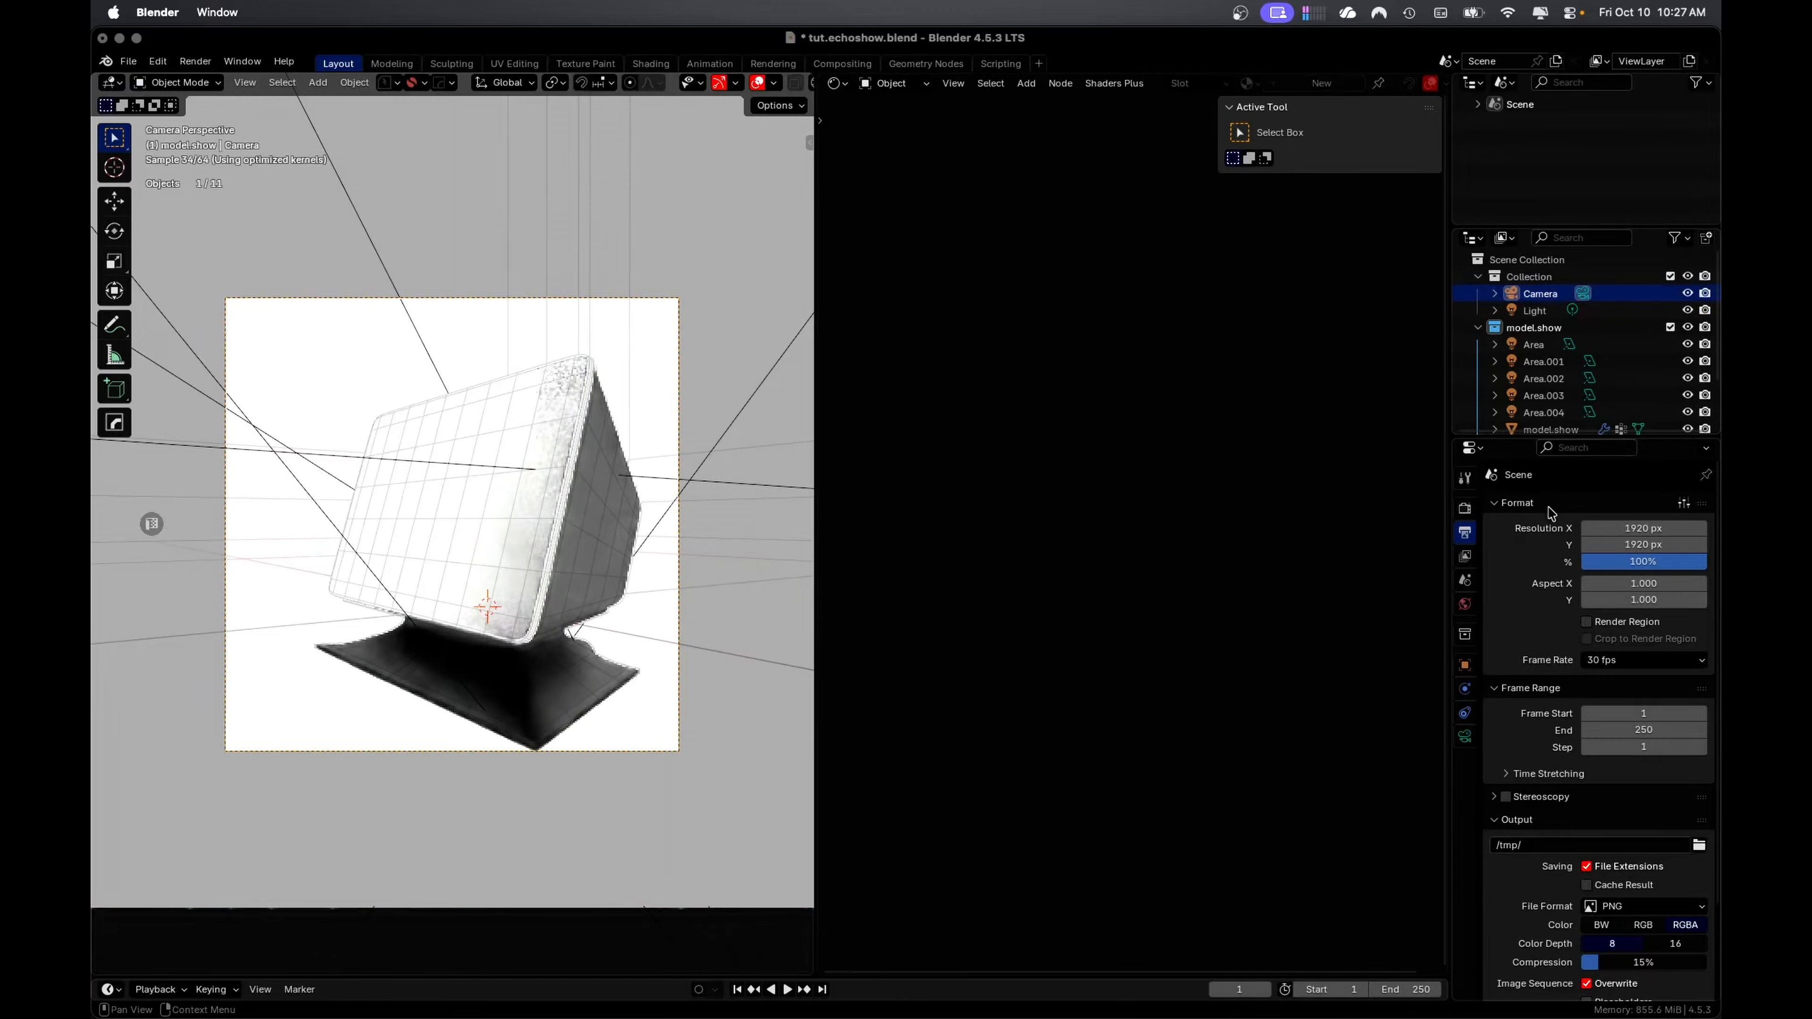
{"action": "left_click", "coordinate": [1466, 740]}
{"action": "double_click", "coordinate": [1641, 586]}
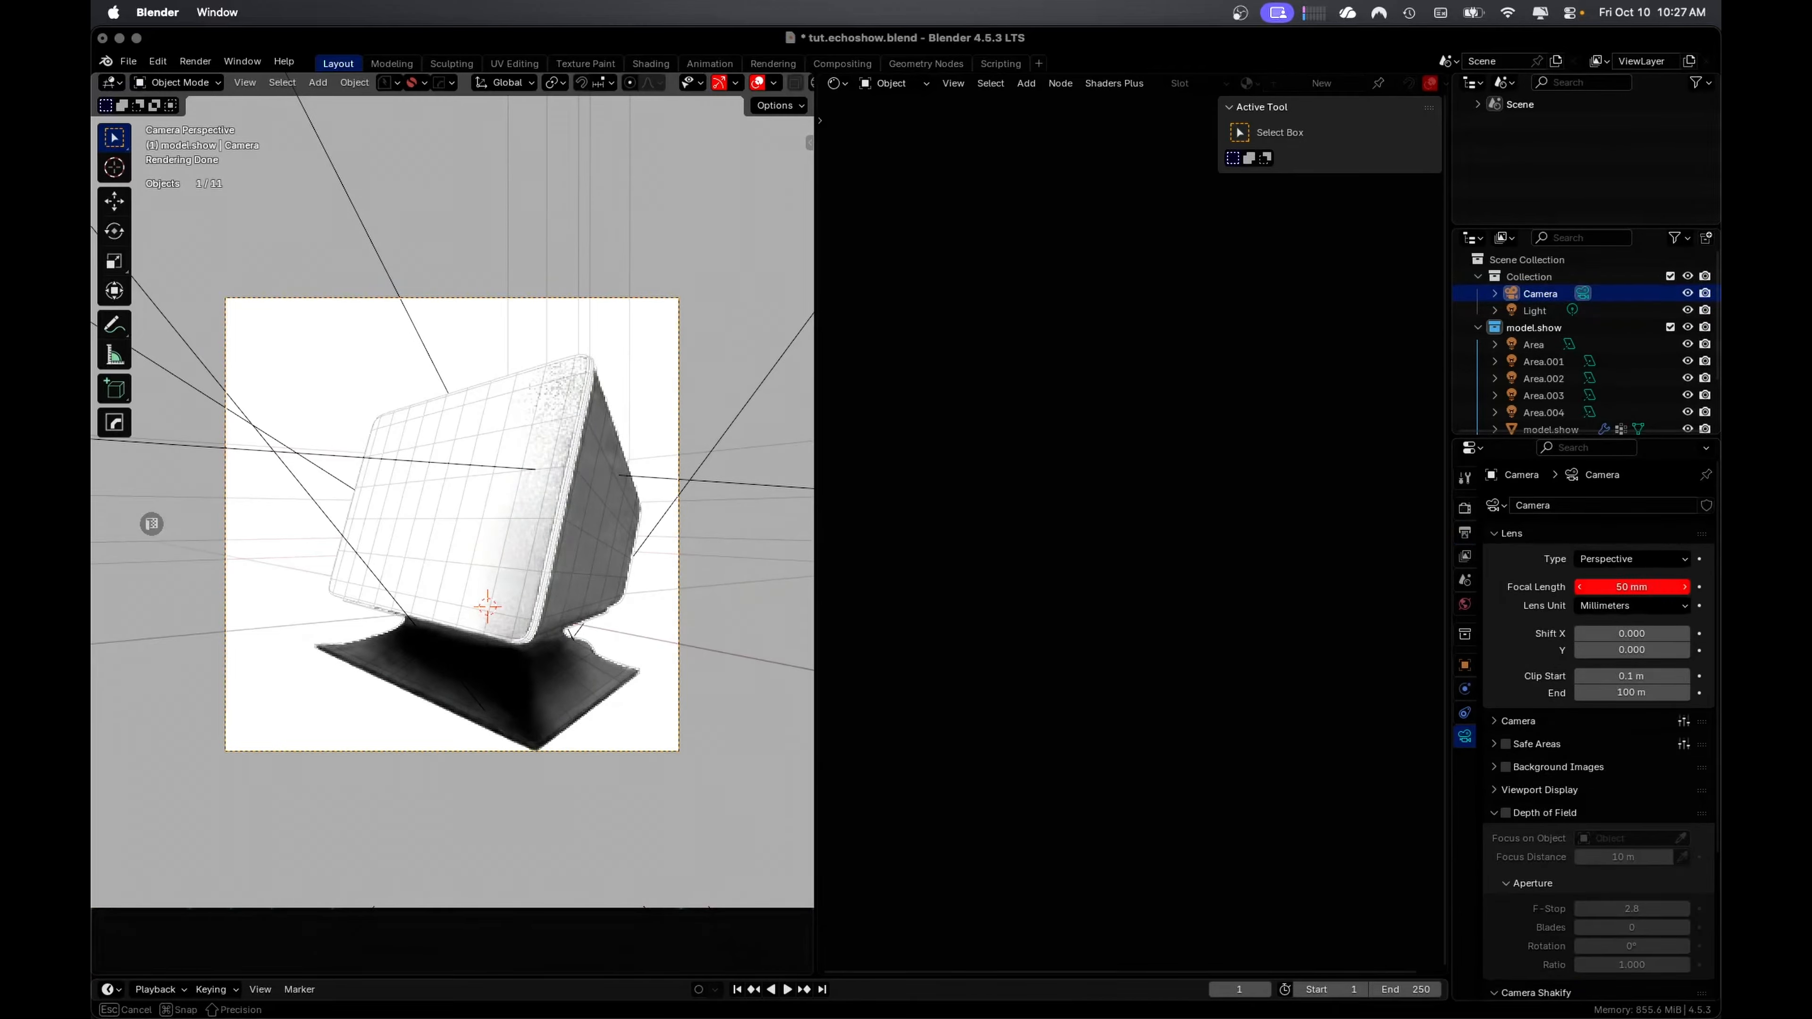
{"action": "type", "text": "80"}
{"action": "key", "text": "Return"}
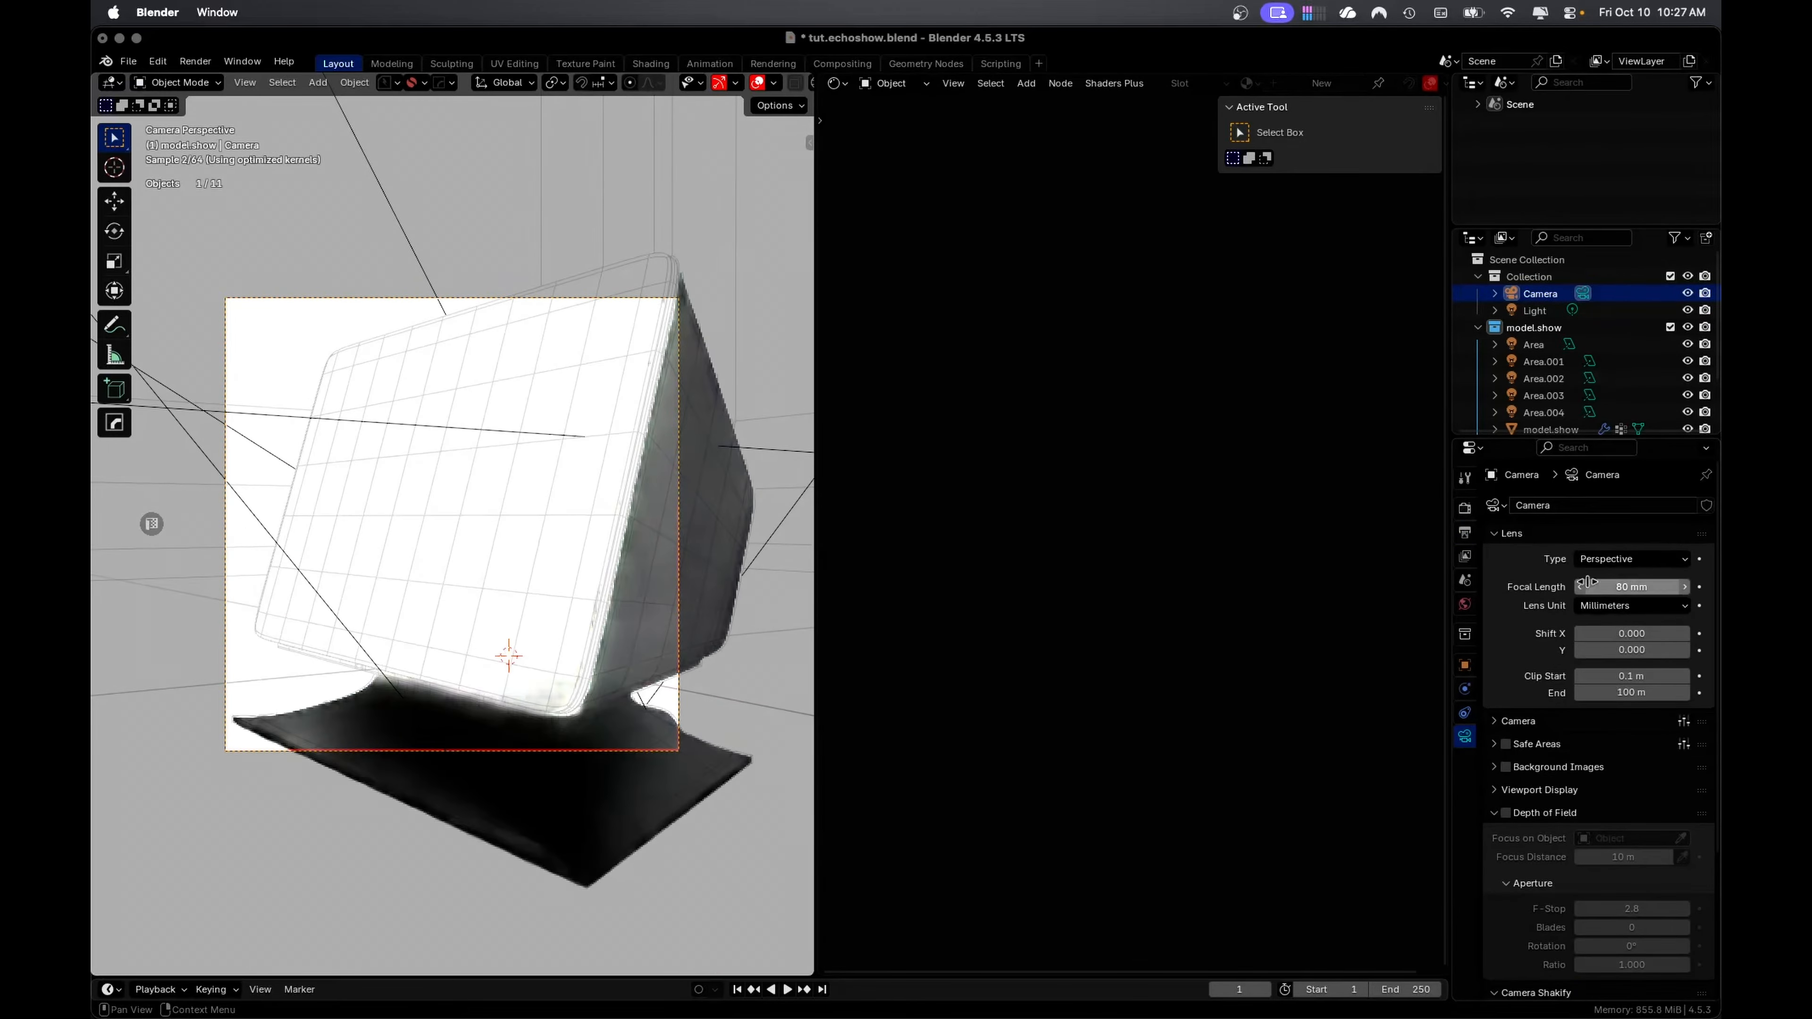
Move the camera back about 0.2 m along its view axis and shift it slightly to frame the whole device
{"action": "key", "text": "g"}
{"action": "left_click", "coordinate": [539, 555]}
{"action": "key", "text": "g"}
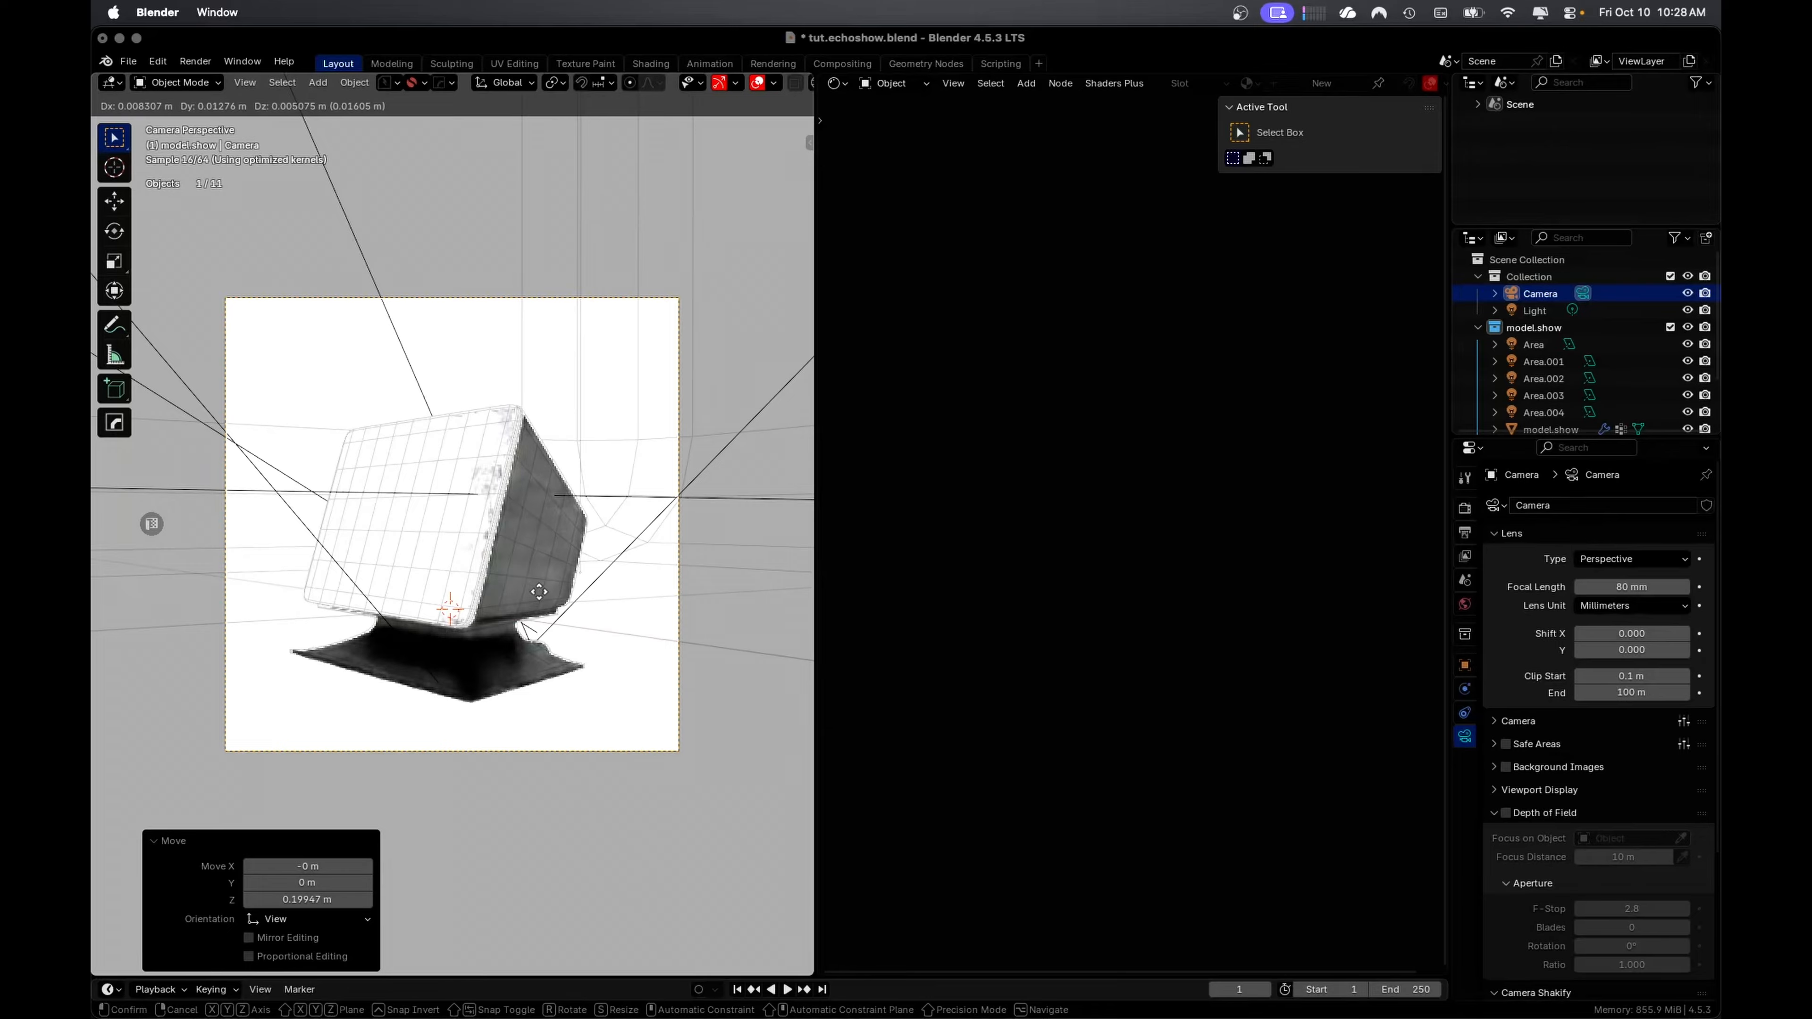
{"action": "left_click", "coordinate": [539, 592]}
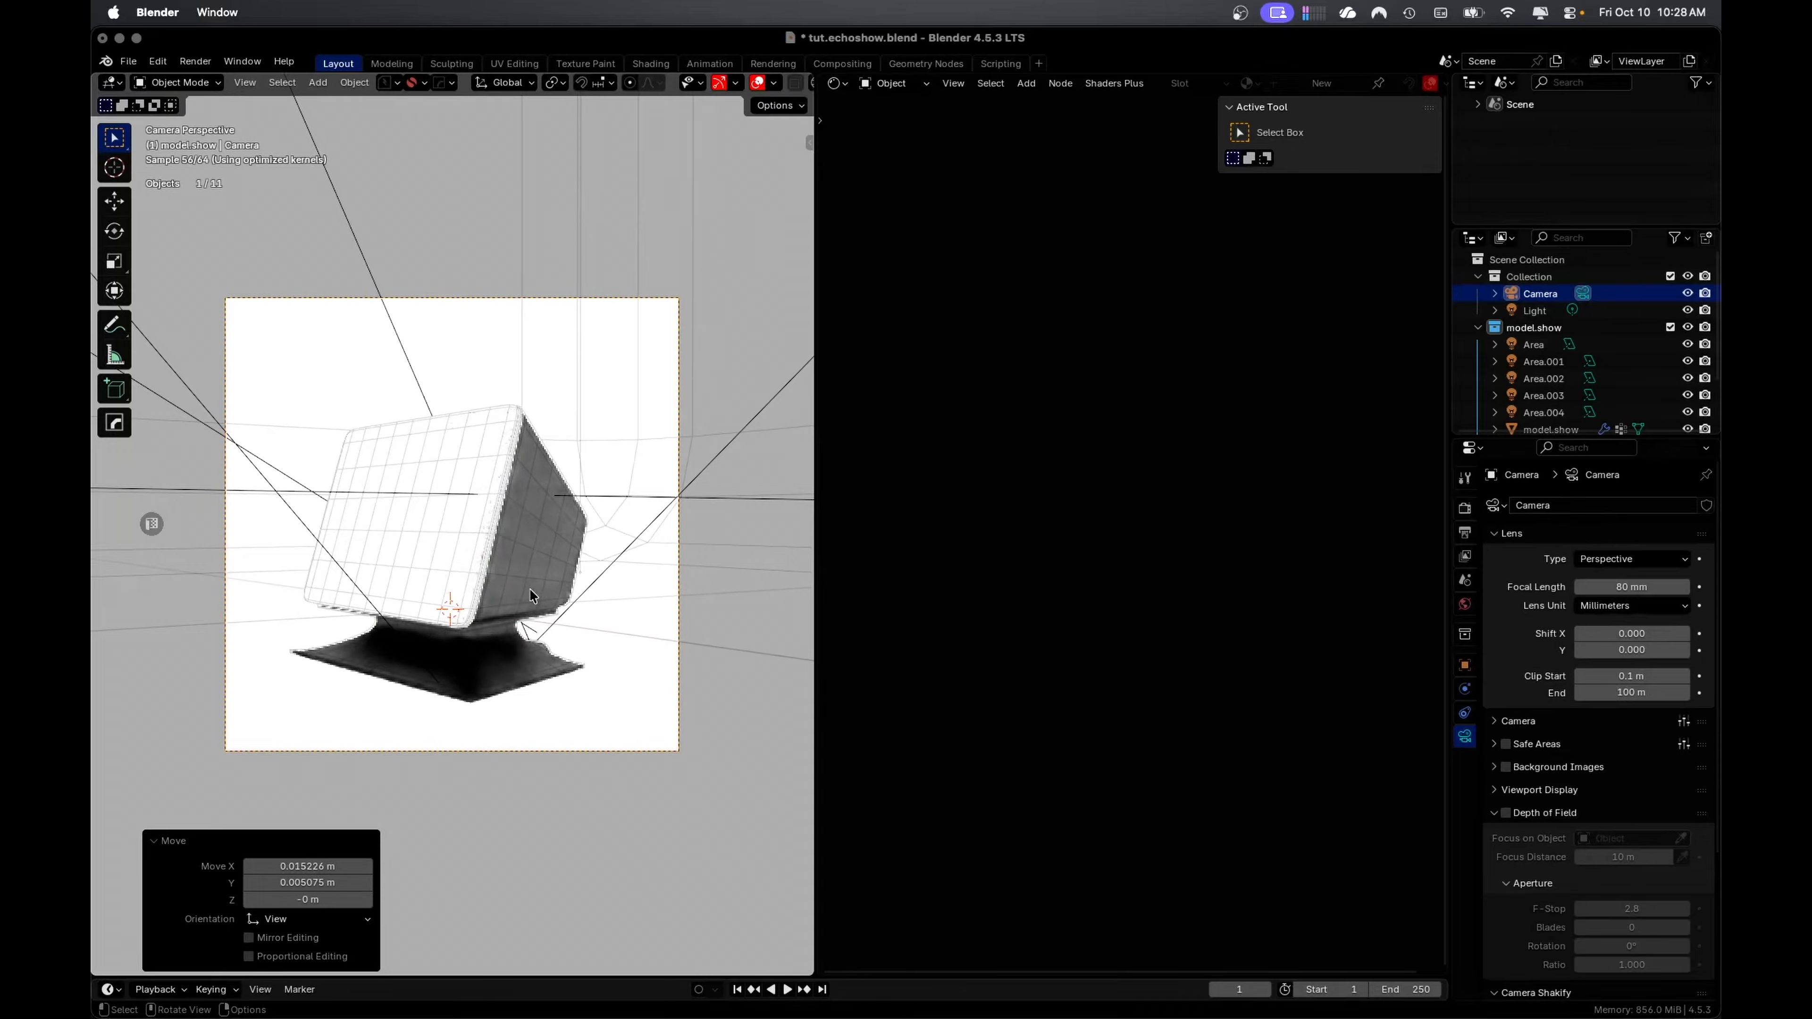
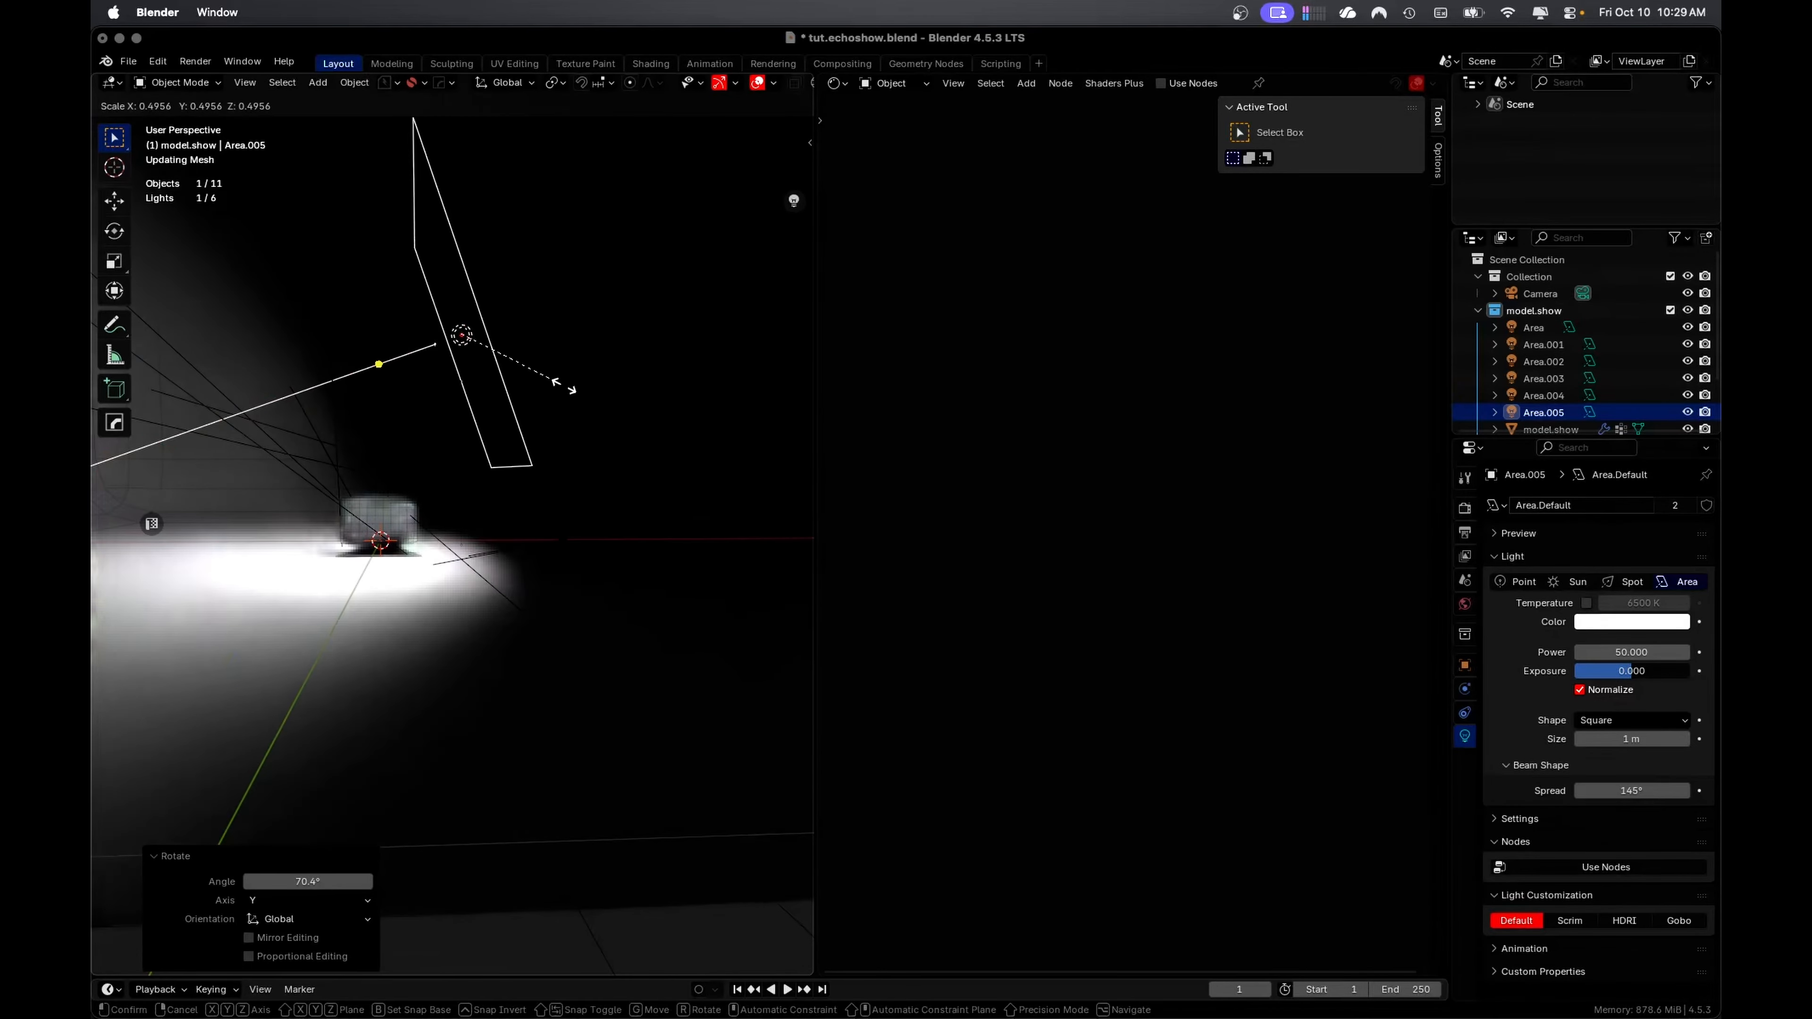
Scale the Area.005 light to about half its size and reposition it along the X and Y axes
{"action": "left_click", "coordinate": [573, 388]}
{"action": "key", "text": "g"}
{"action": "key", "text": "x"}
{"action": "left_click", "coordinate": [669, 392]}
{"action": "key", "text": "g"}
{"action": "key", "text": "y"}
{"action": "left_click", "coordinate": [592, 466]}
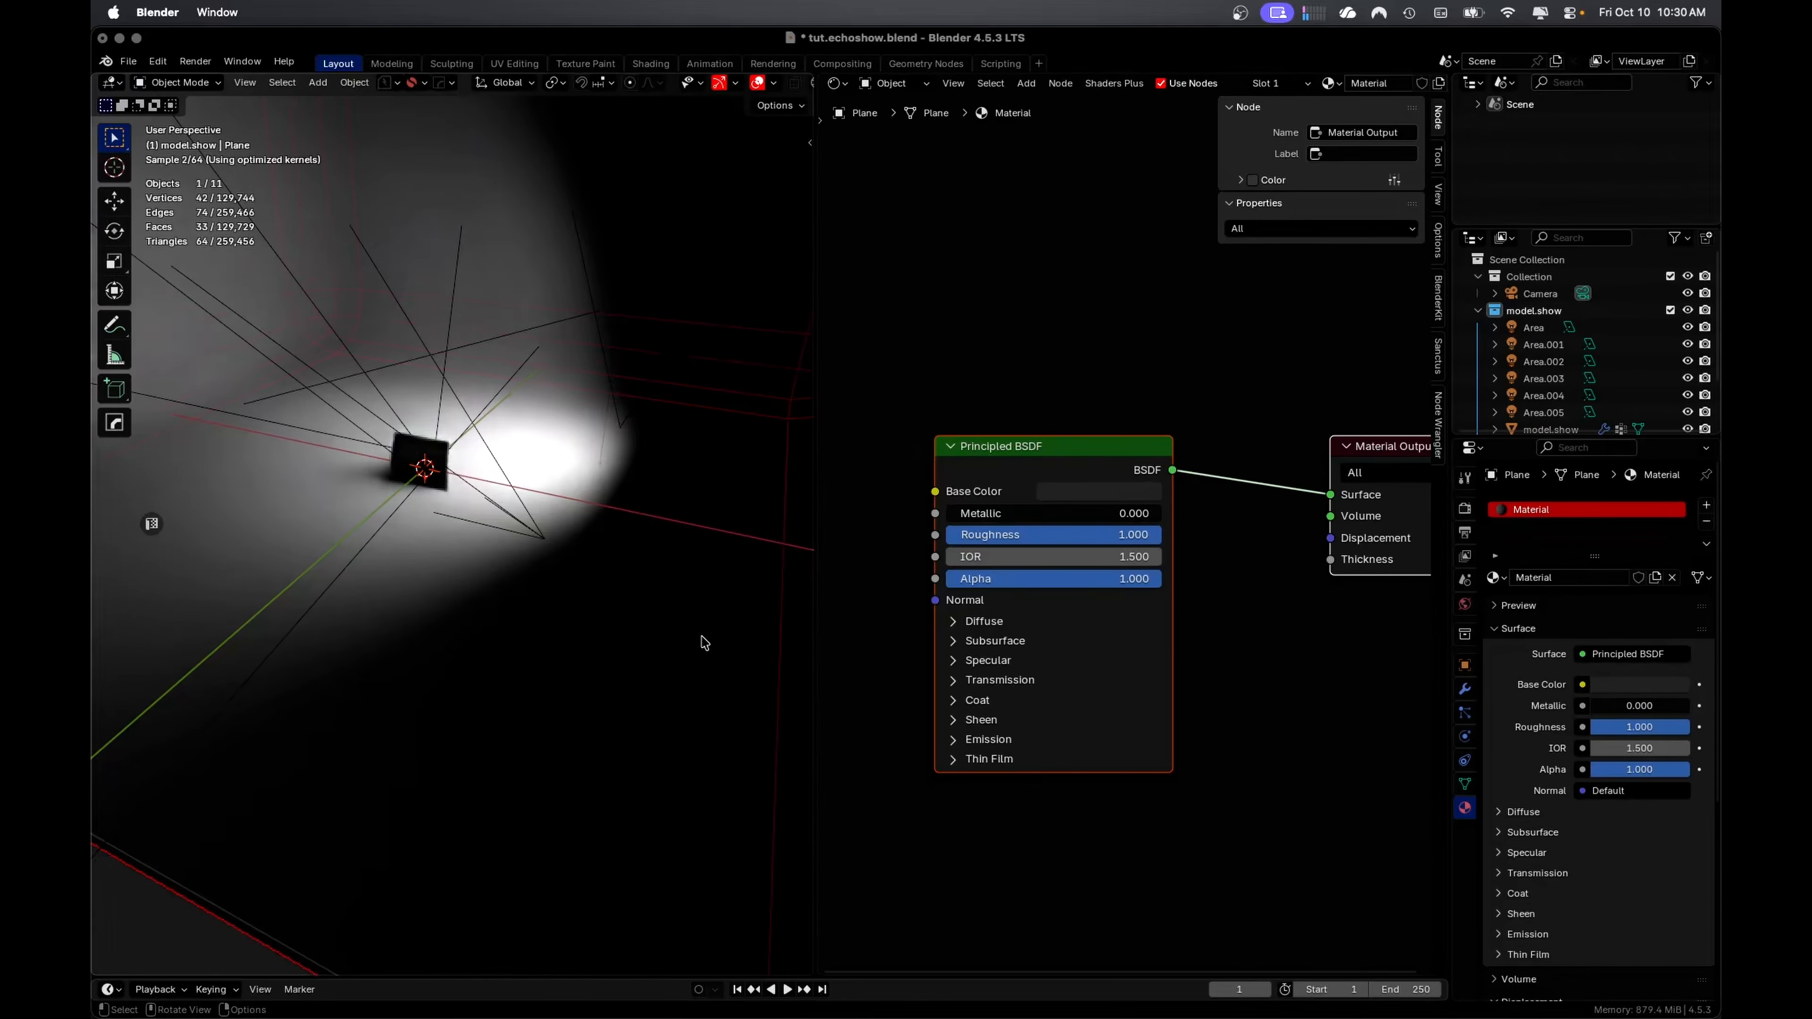
Adjust the Area.006 scrim light in the camera view, using a spread of 95° and a power of about 77 W
{"action": "key", "text": "KP_0"}
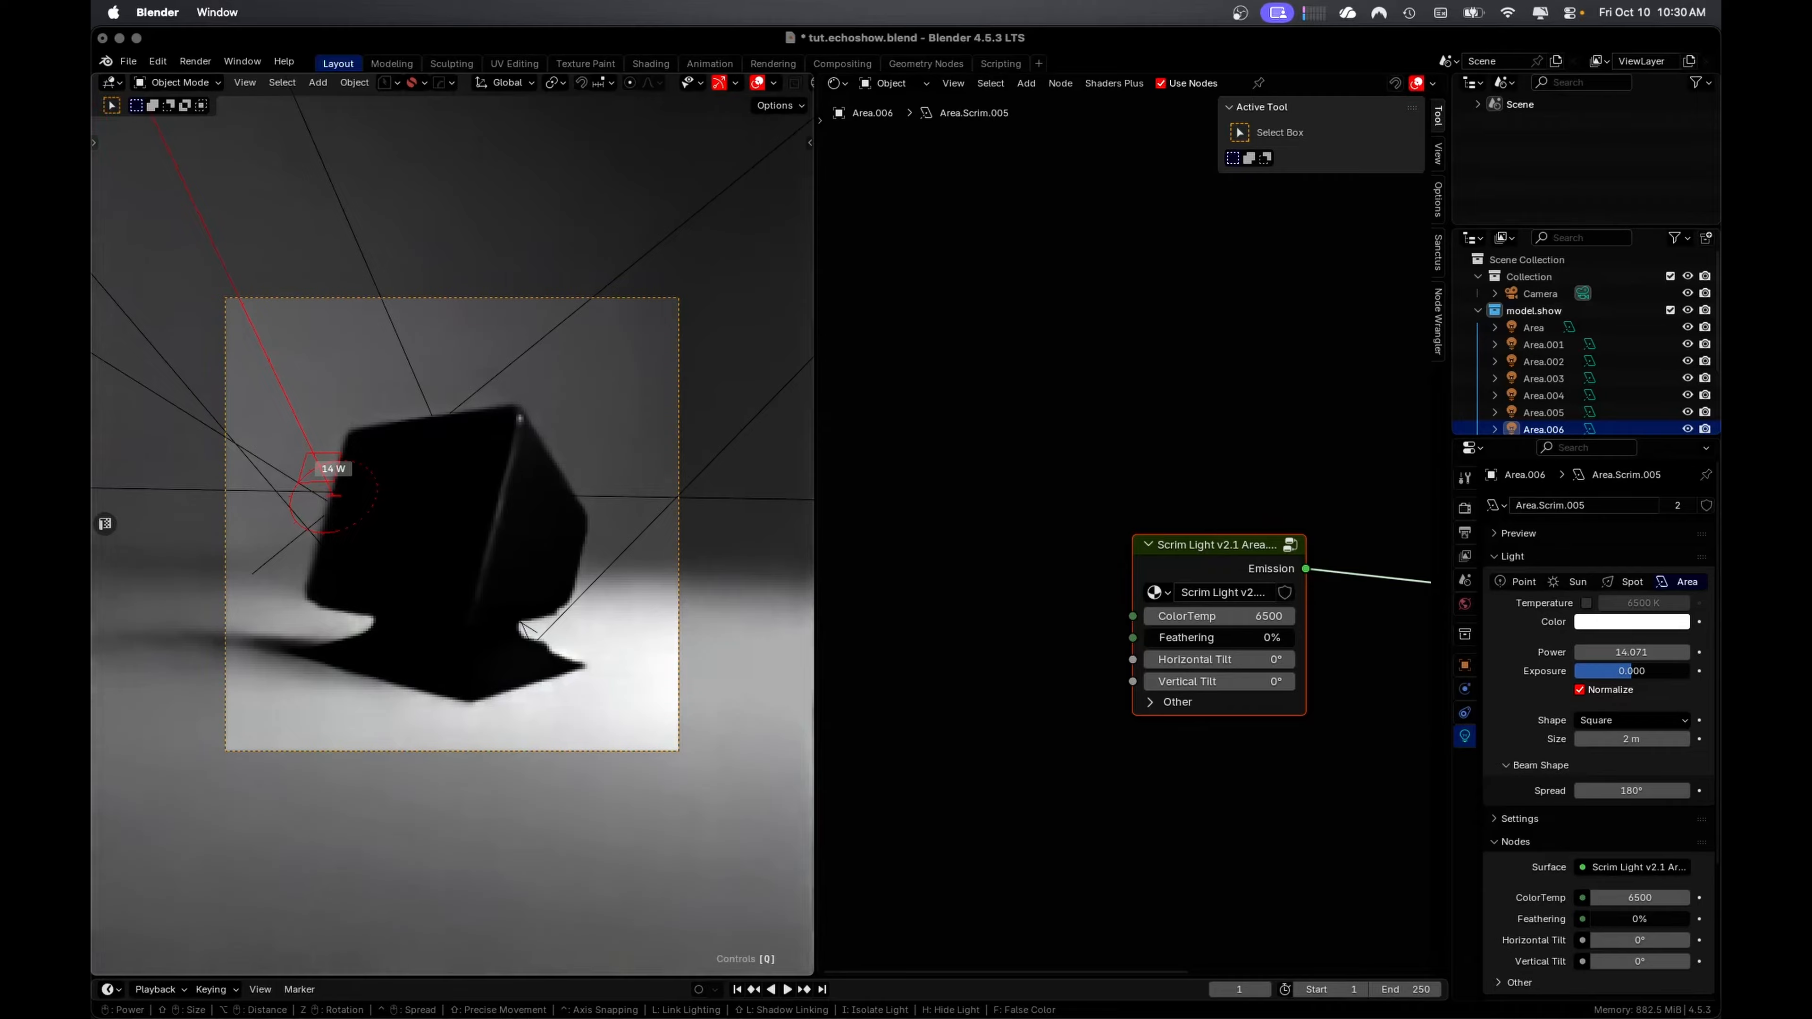
{"action": "scroll", "coordinate": [334, 494], "scroll_direction": "up", "scroll_amount": 14}
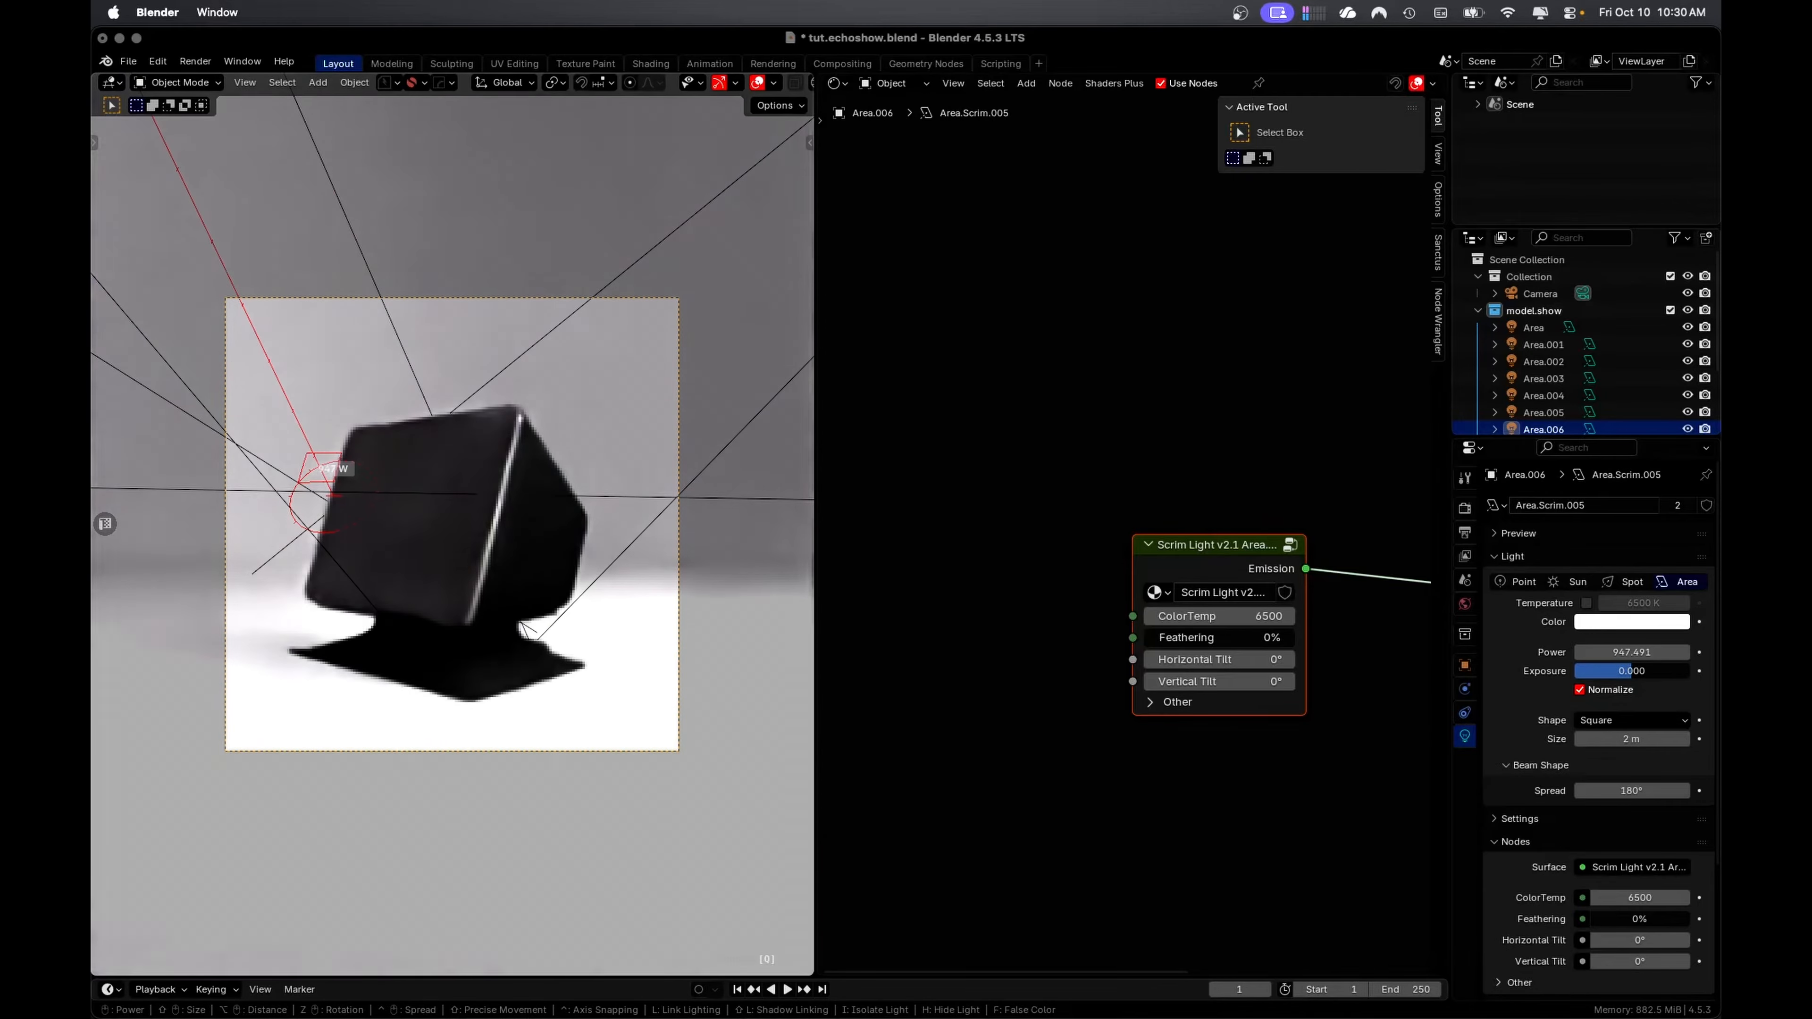
{"action": "scroll", "coordinate": [334, 495], "scroll_direction": "down", "scroll_amount": 15, "text": "ctrl"}
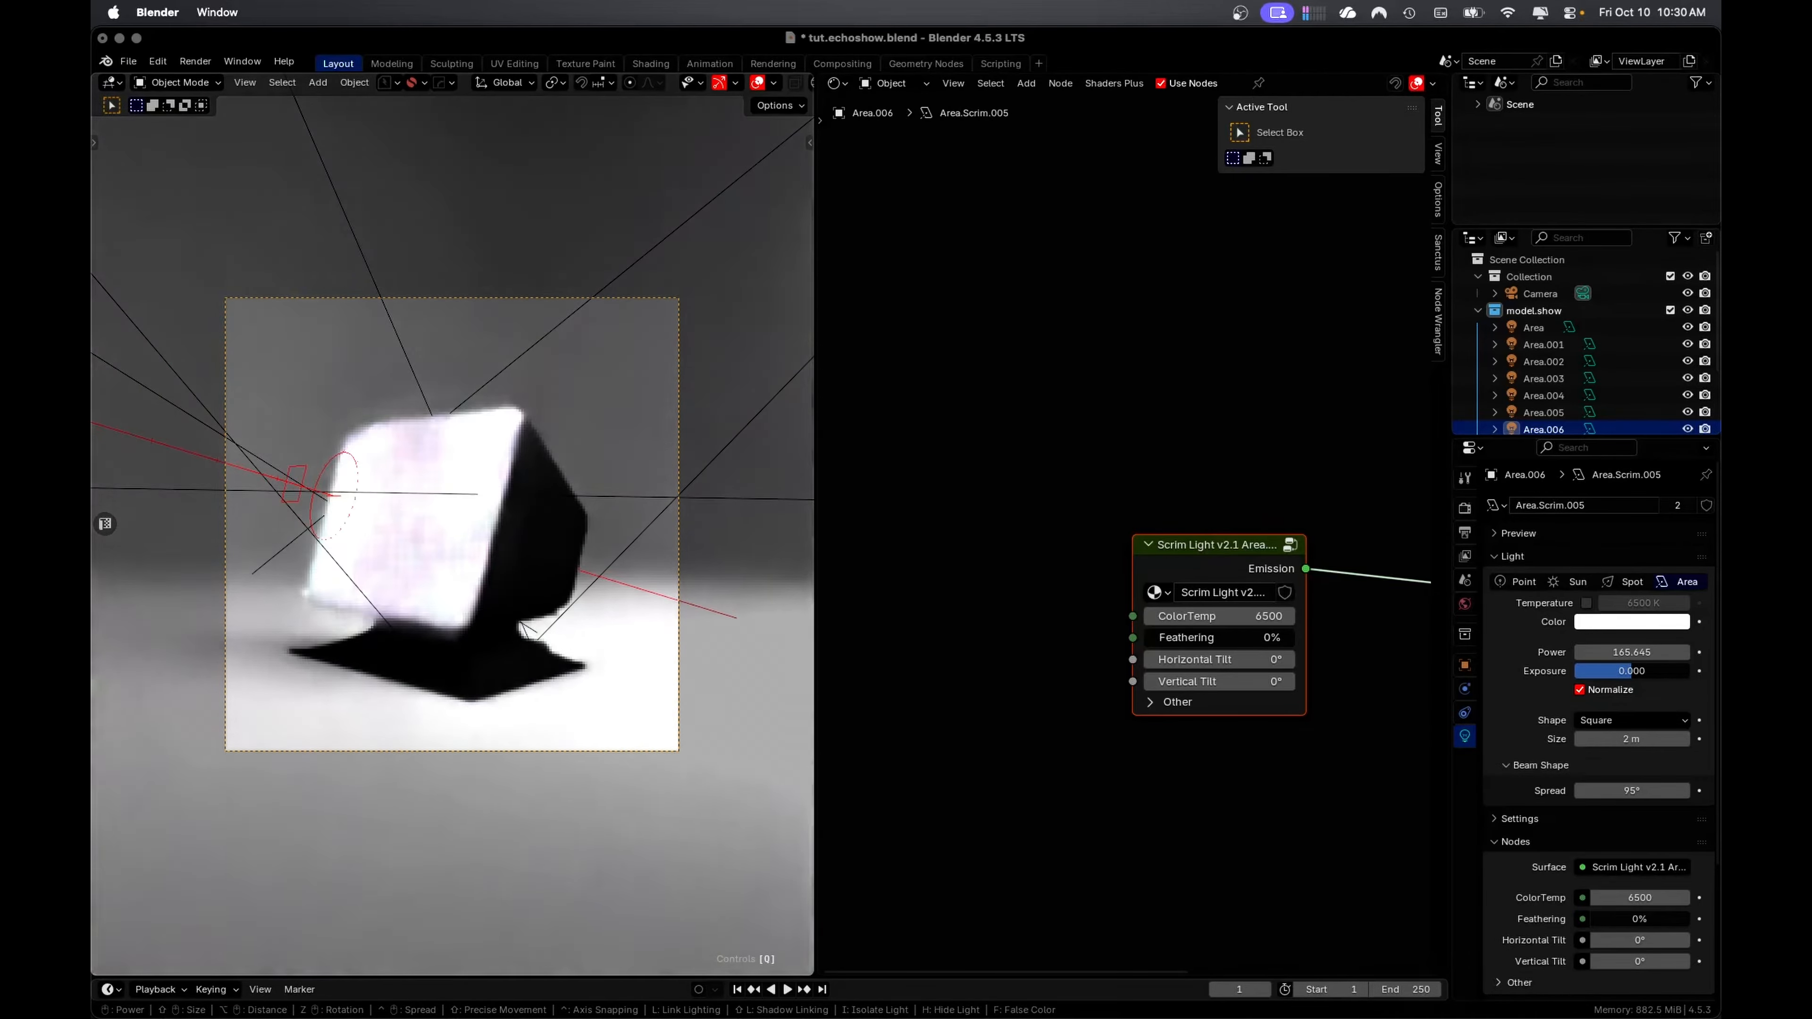
{"action": "scroll", "coordinate": [334, 494], "scroll_direction": "down", "scroll_amount": 5, "text": "alt"}
{"action": "scroll", "coordinate": [334, 494], "scroll_direction": "up", "scroll_amount": 5, "text": "alt"}
{"action": "scroll", "coordinate": [334, 494], "scroll_direction": "down", "scroll_amount": 20}
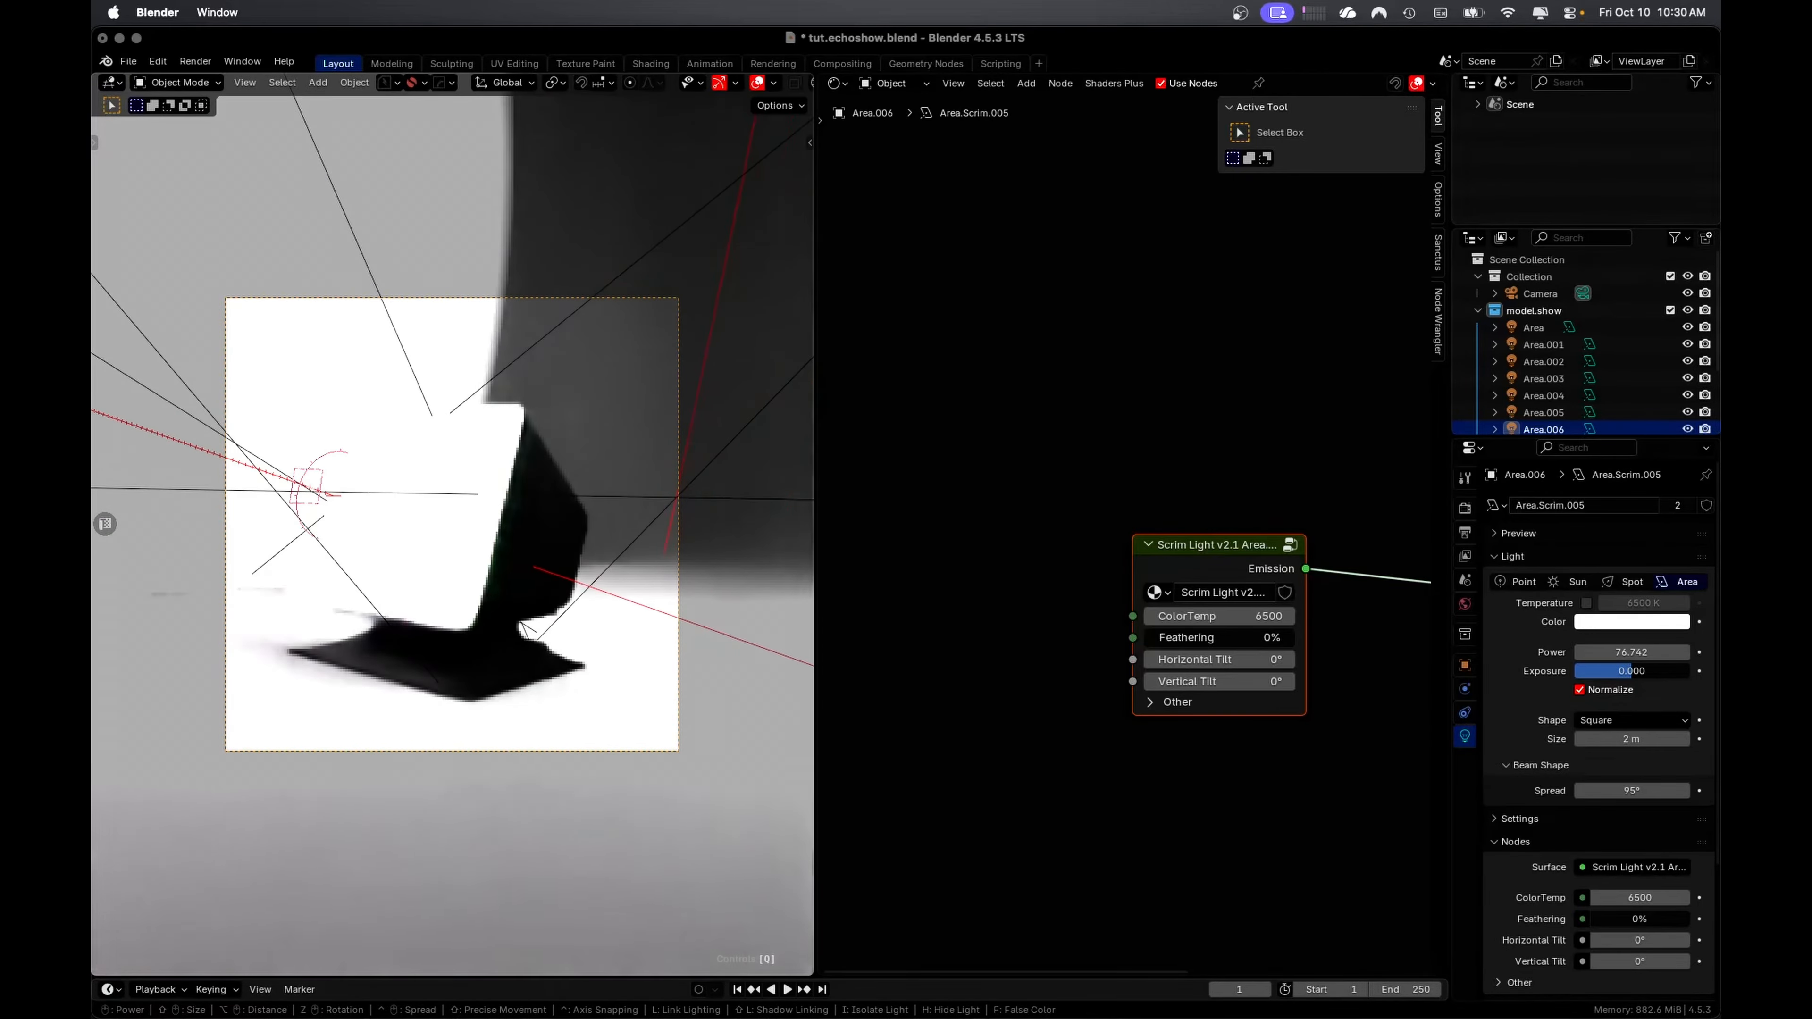
{"action": "scroll", "coordinate": [334, 494], "scroll_direction": "down", "scroll_amount": 5, "text": "ctrl"}
{"action": "scroll", "coordinate": [334, 494], "scroll_direction": "down", "scroll_amount": 5, "text": "shift"}
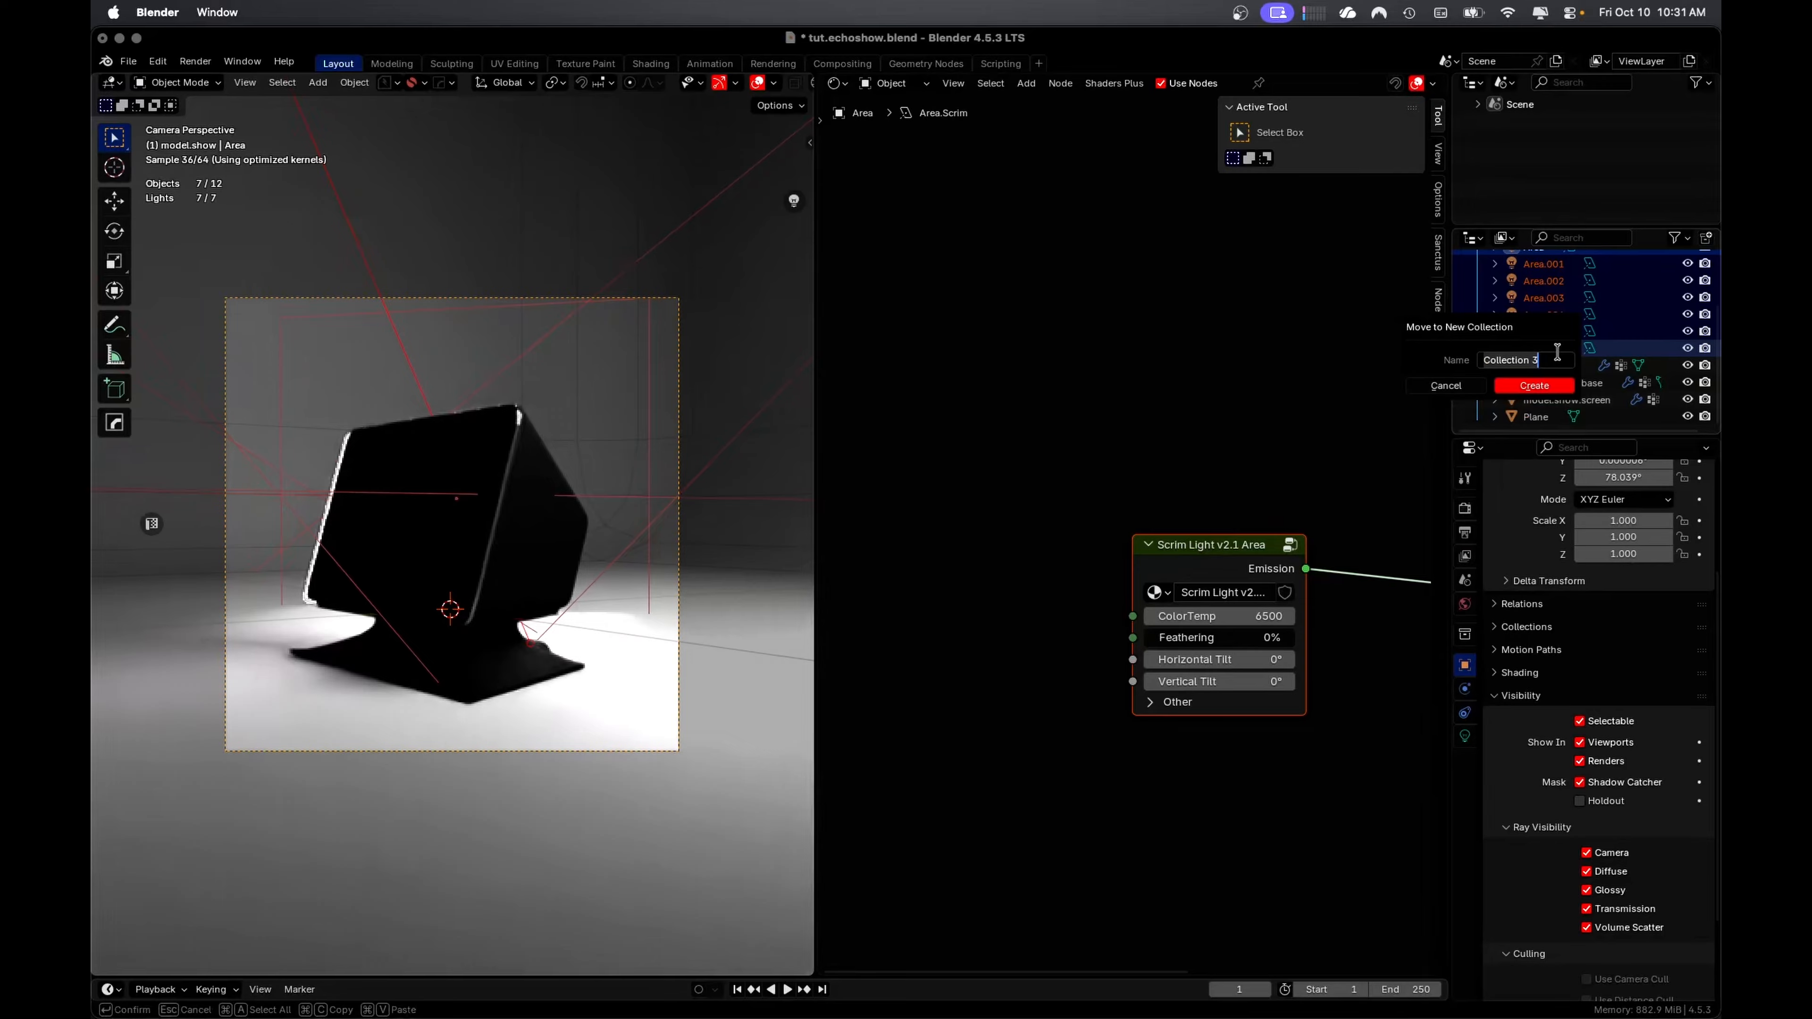
Move the selected area lights into a new collection named Lights
{"action": "type", "text": "Lights"}
{"action": "left_click", "coordinate": [1538, 386]}
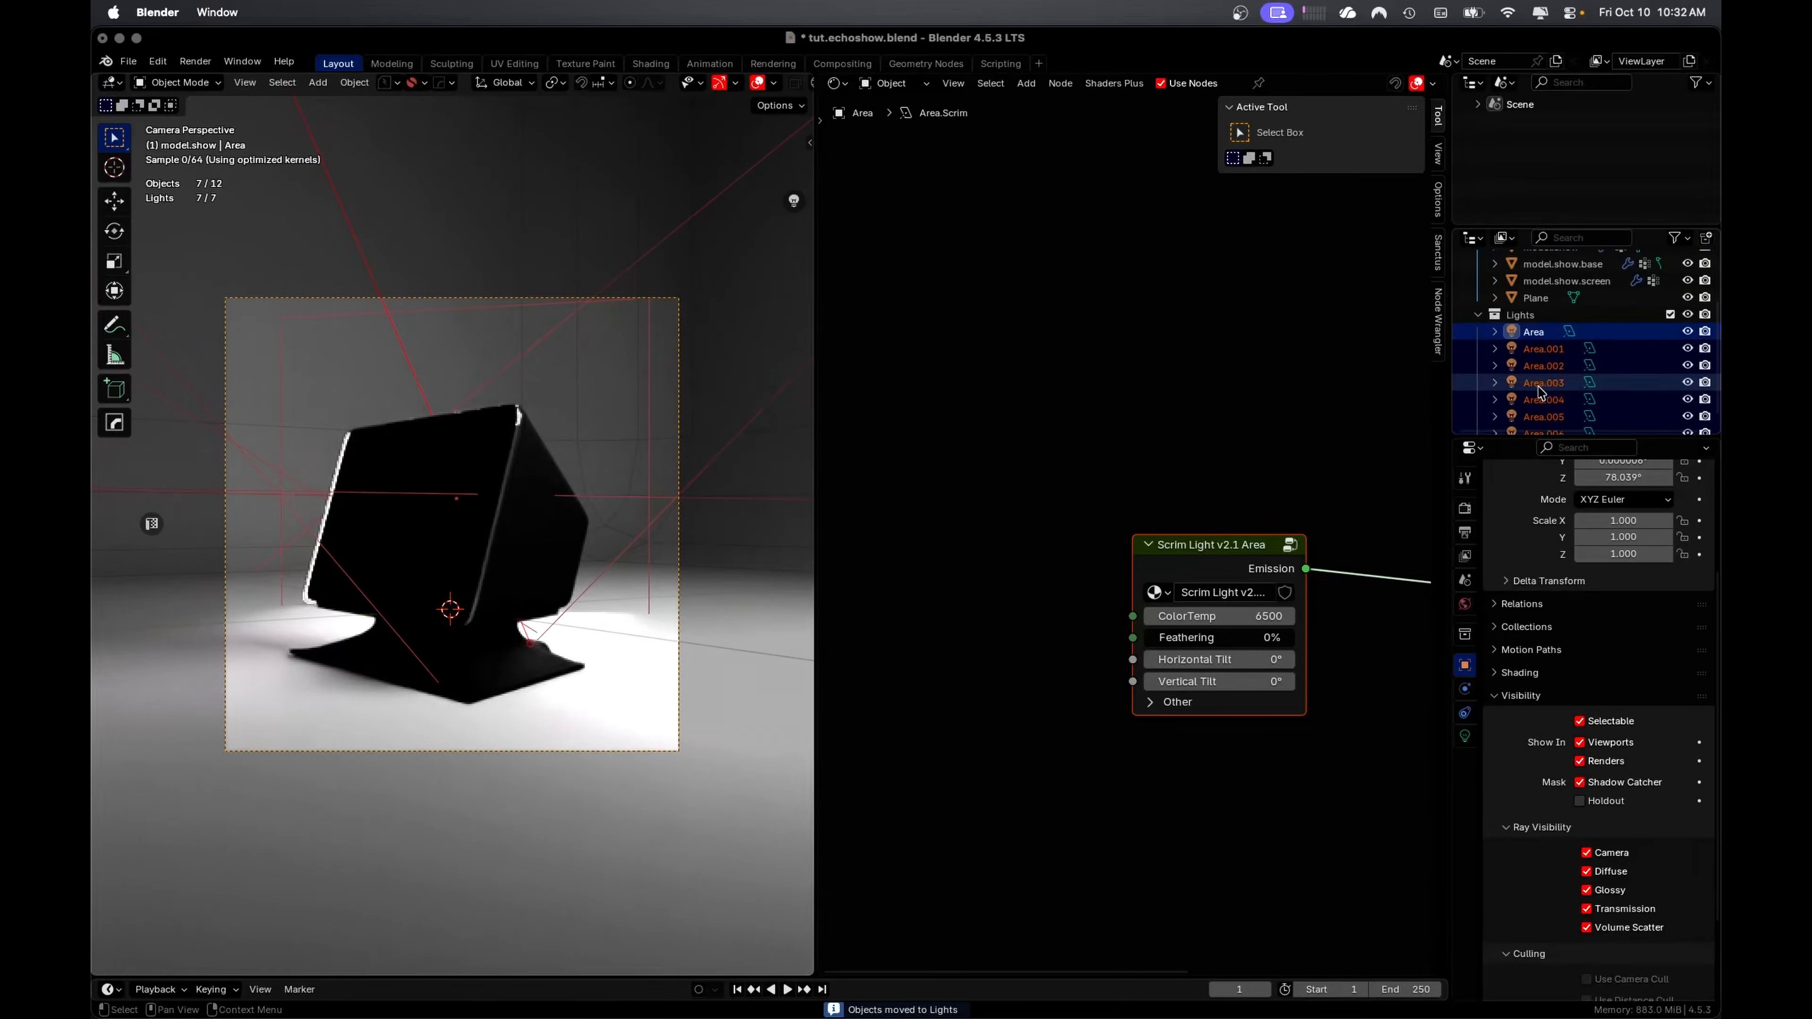
Collapse the model.show collection in the outliner and hide the Area.006 light in the viewport
{"action": "right_click", "coordinate": [1527, 332]}
{"action": "left_click", "coordinate": [1564, 350]}
{"action": "left_click", "coordinate": [1479, 329]}
{"action": "left_click", "coordinate": [1478, 311]}
{"action": "left_click", "coordinate": [1478, 327]}
{"action": "left_click", "coordinate": [1688, 417]}
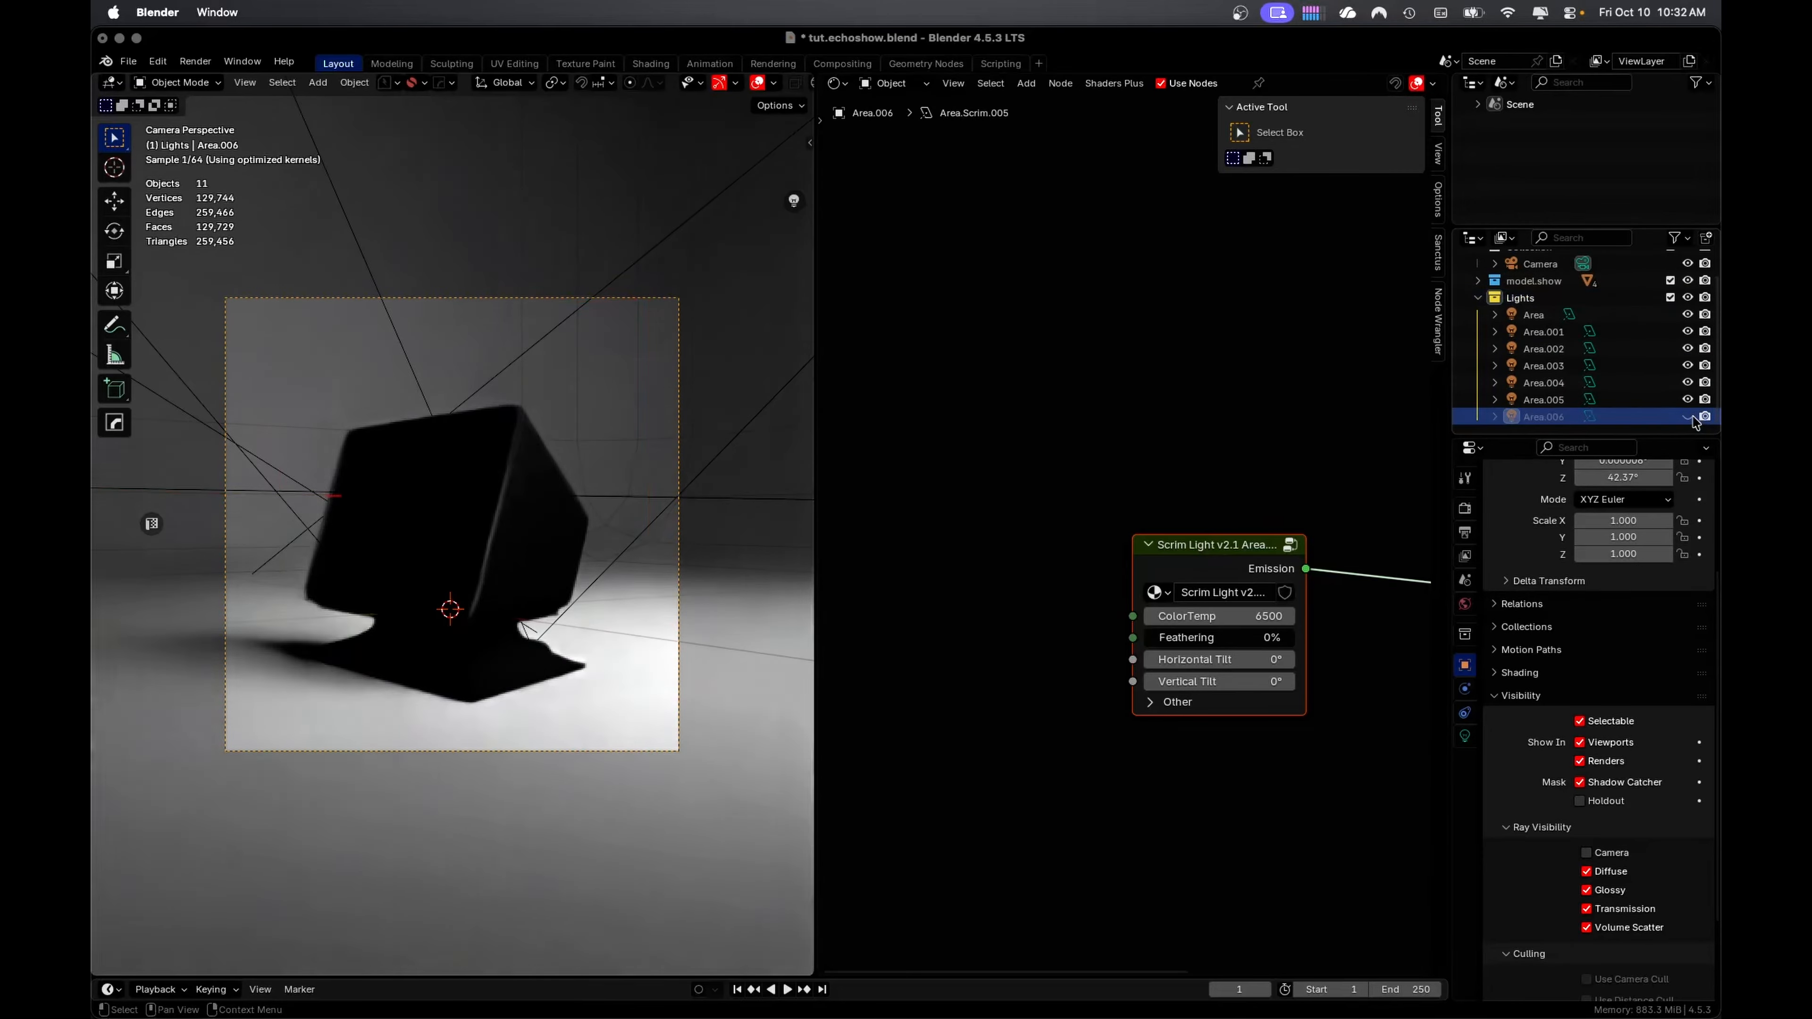
Unhide the Area.006 light and set its power to 1, then collapse the Lights collection in the outliner
{"action": "left_click", "coordinate": [1688, 417]}
{"action": "left_click", "coordinate": [1589, 417]}
{"action": "double_click", "coordinate": [1638, 546]}
{"action": "type", "text": "1"}
{"action": "key", "text": "Return"}
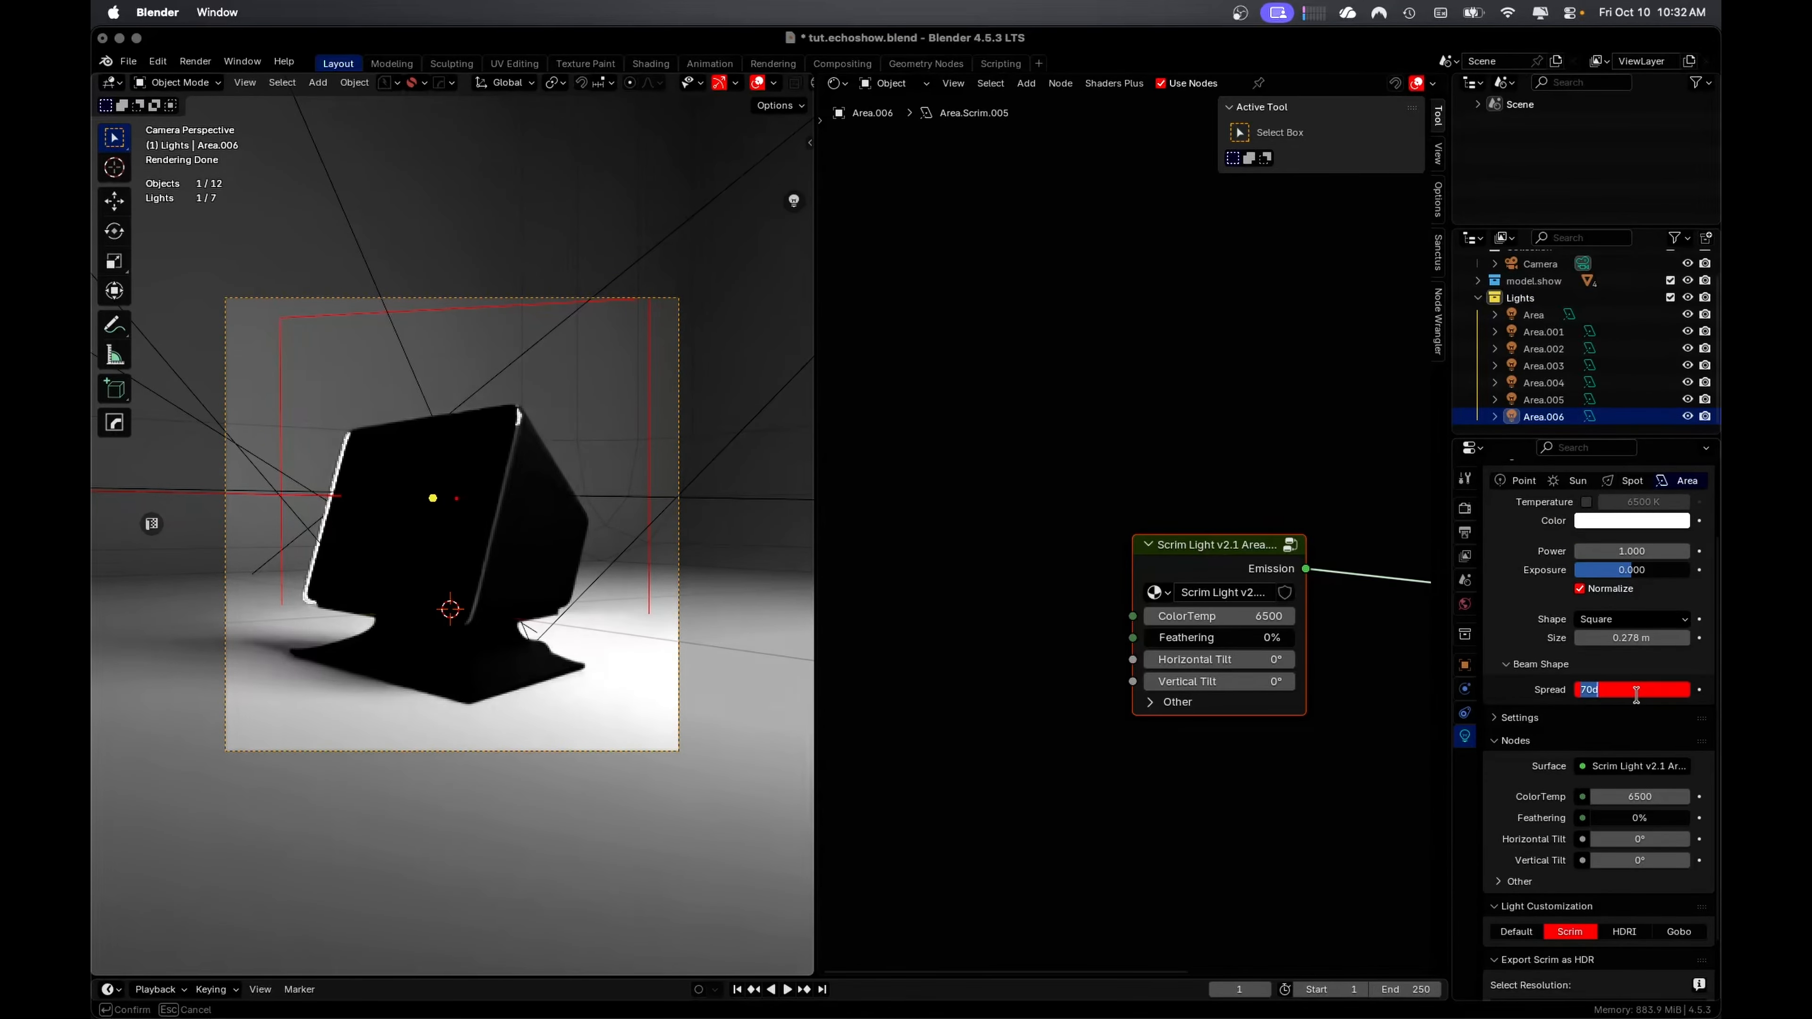
{"action": "left_click", "coordinate": [1478, 298]}
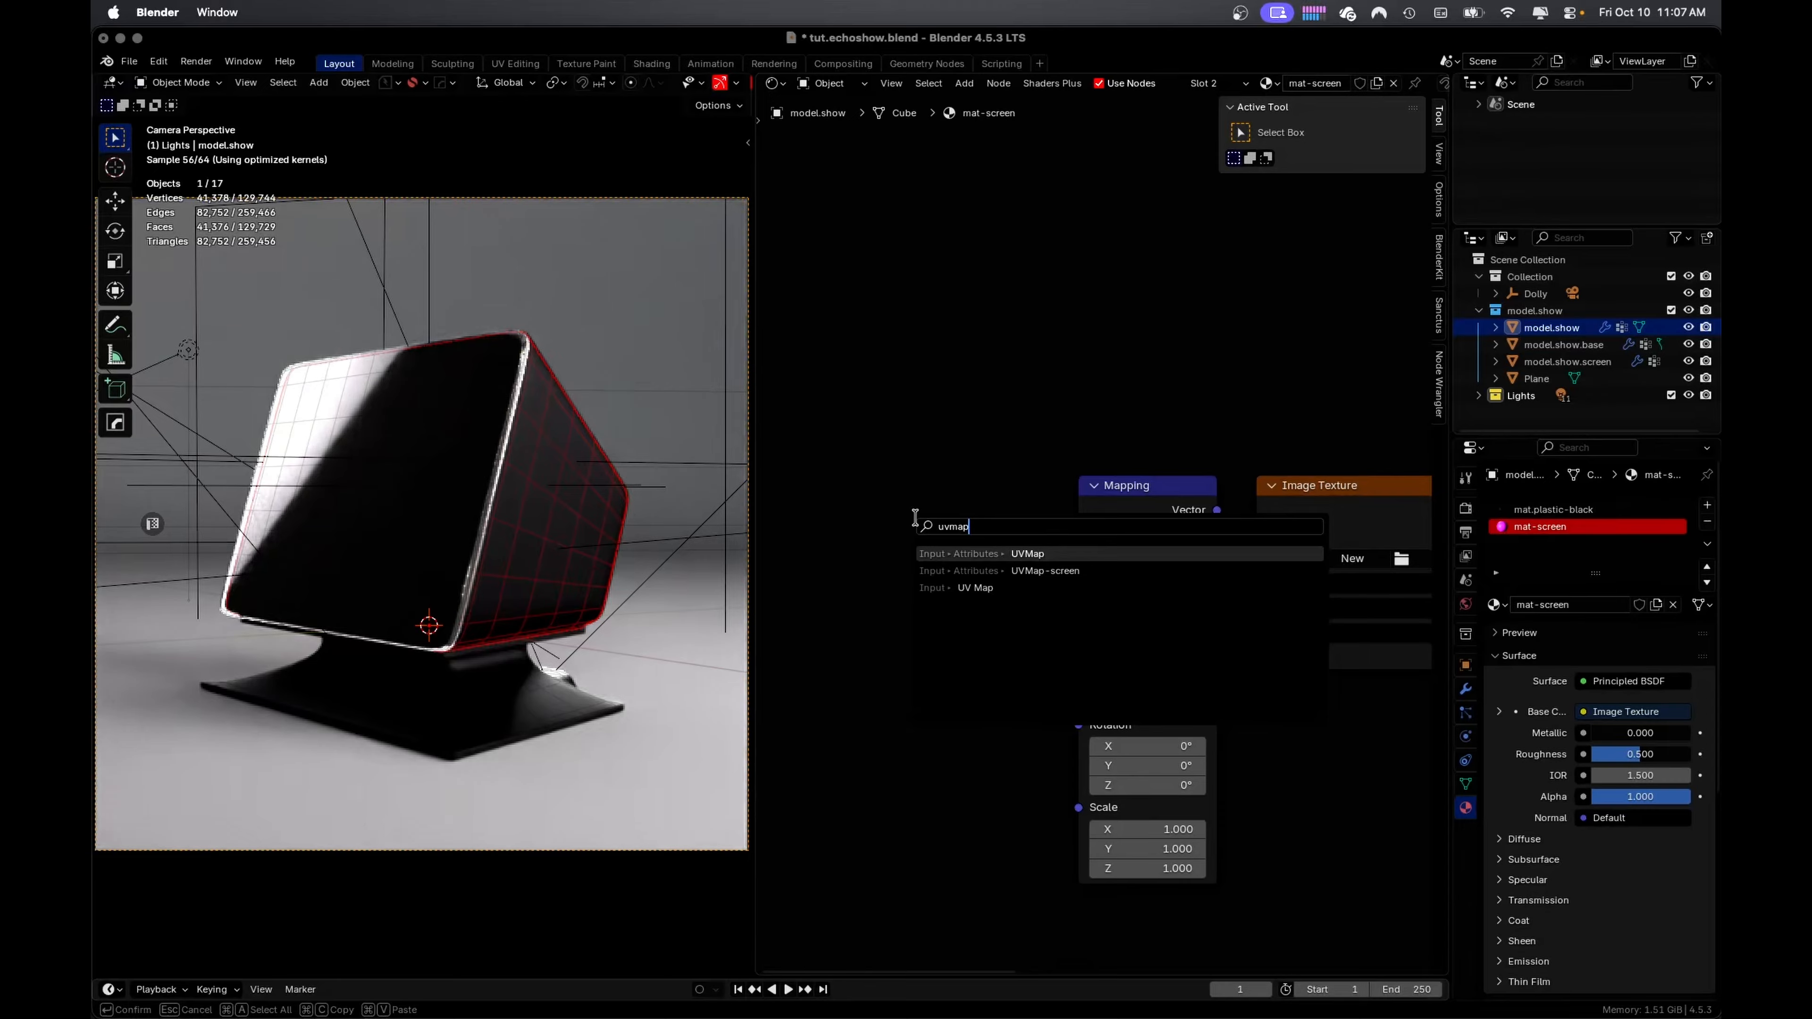
Add a UV Map node using UVMap-screen to the mat-screen material and connect it to the Mapping node's Vector input
{"action": "key", "text": "Down"}
{"action": "key", "text": "Down"}
{"action": "key", "text": "Return"}
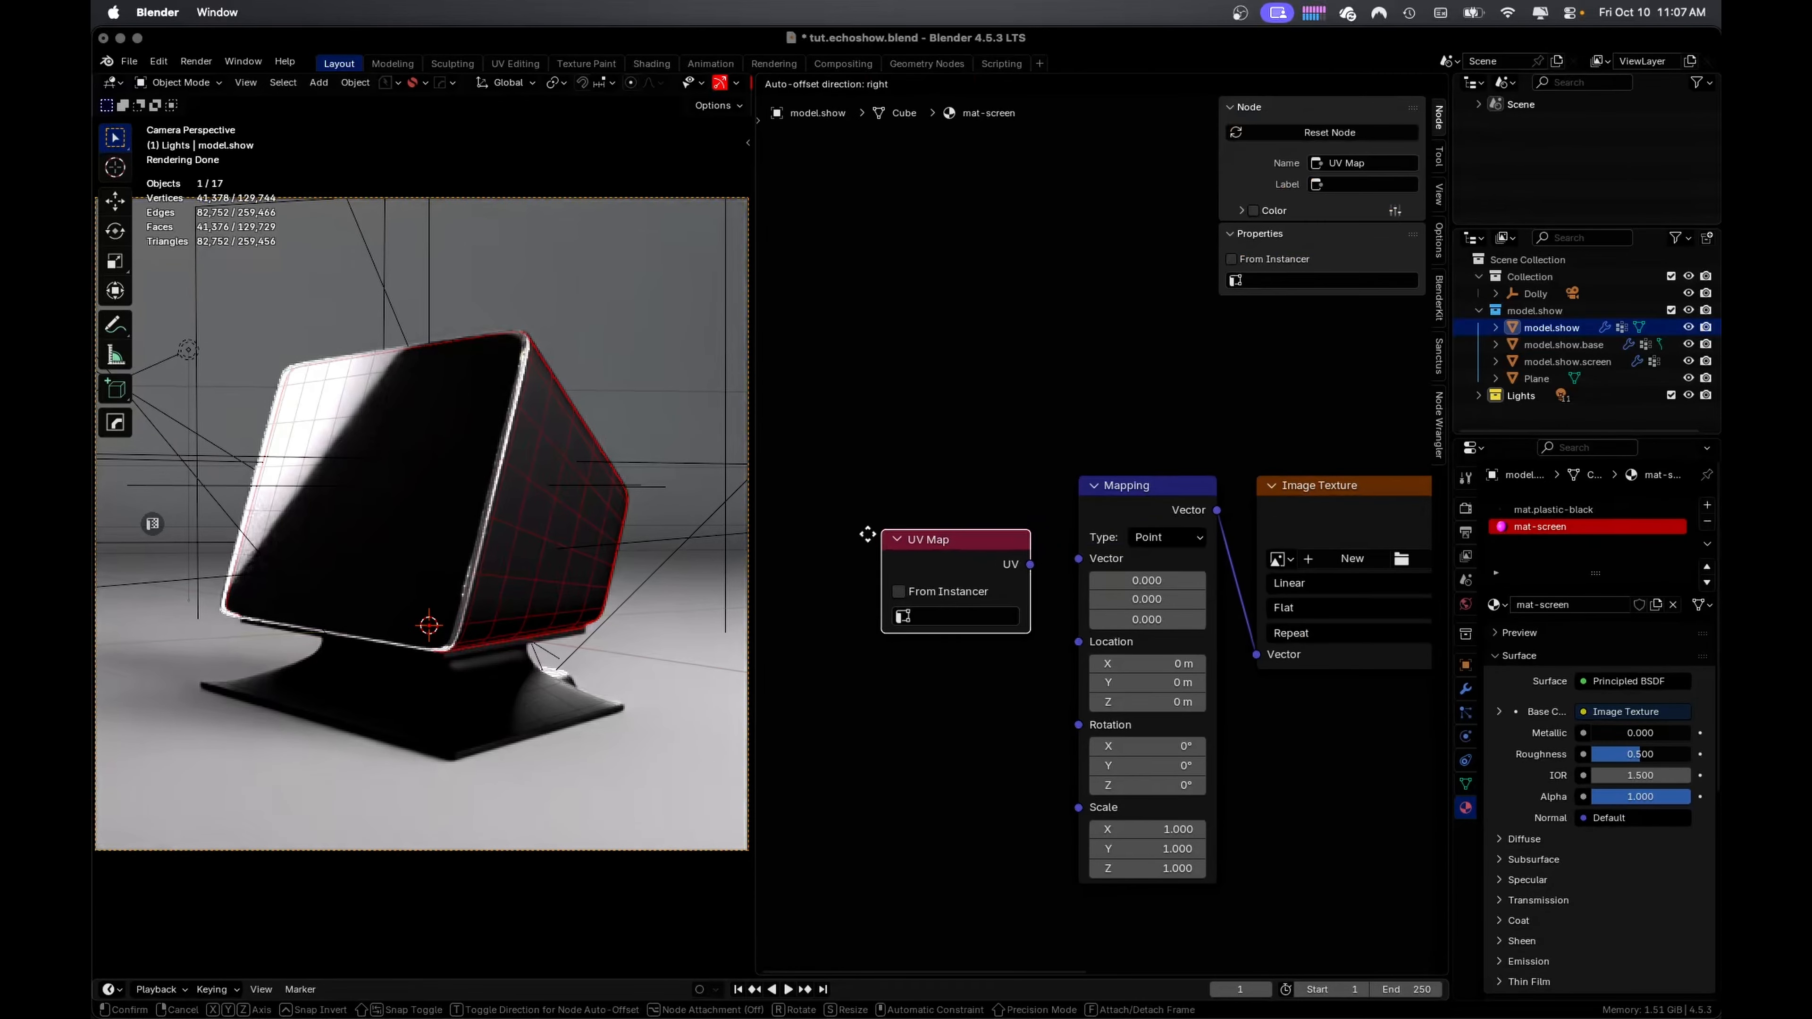
{"action": "left_click", "coordinate": [812, 533]}
{"action": "left_click_drag", "start_coordinate": [965, 569], "coordinate": [1077, 558]}
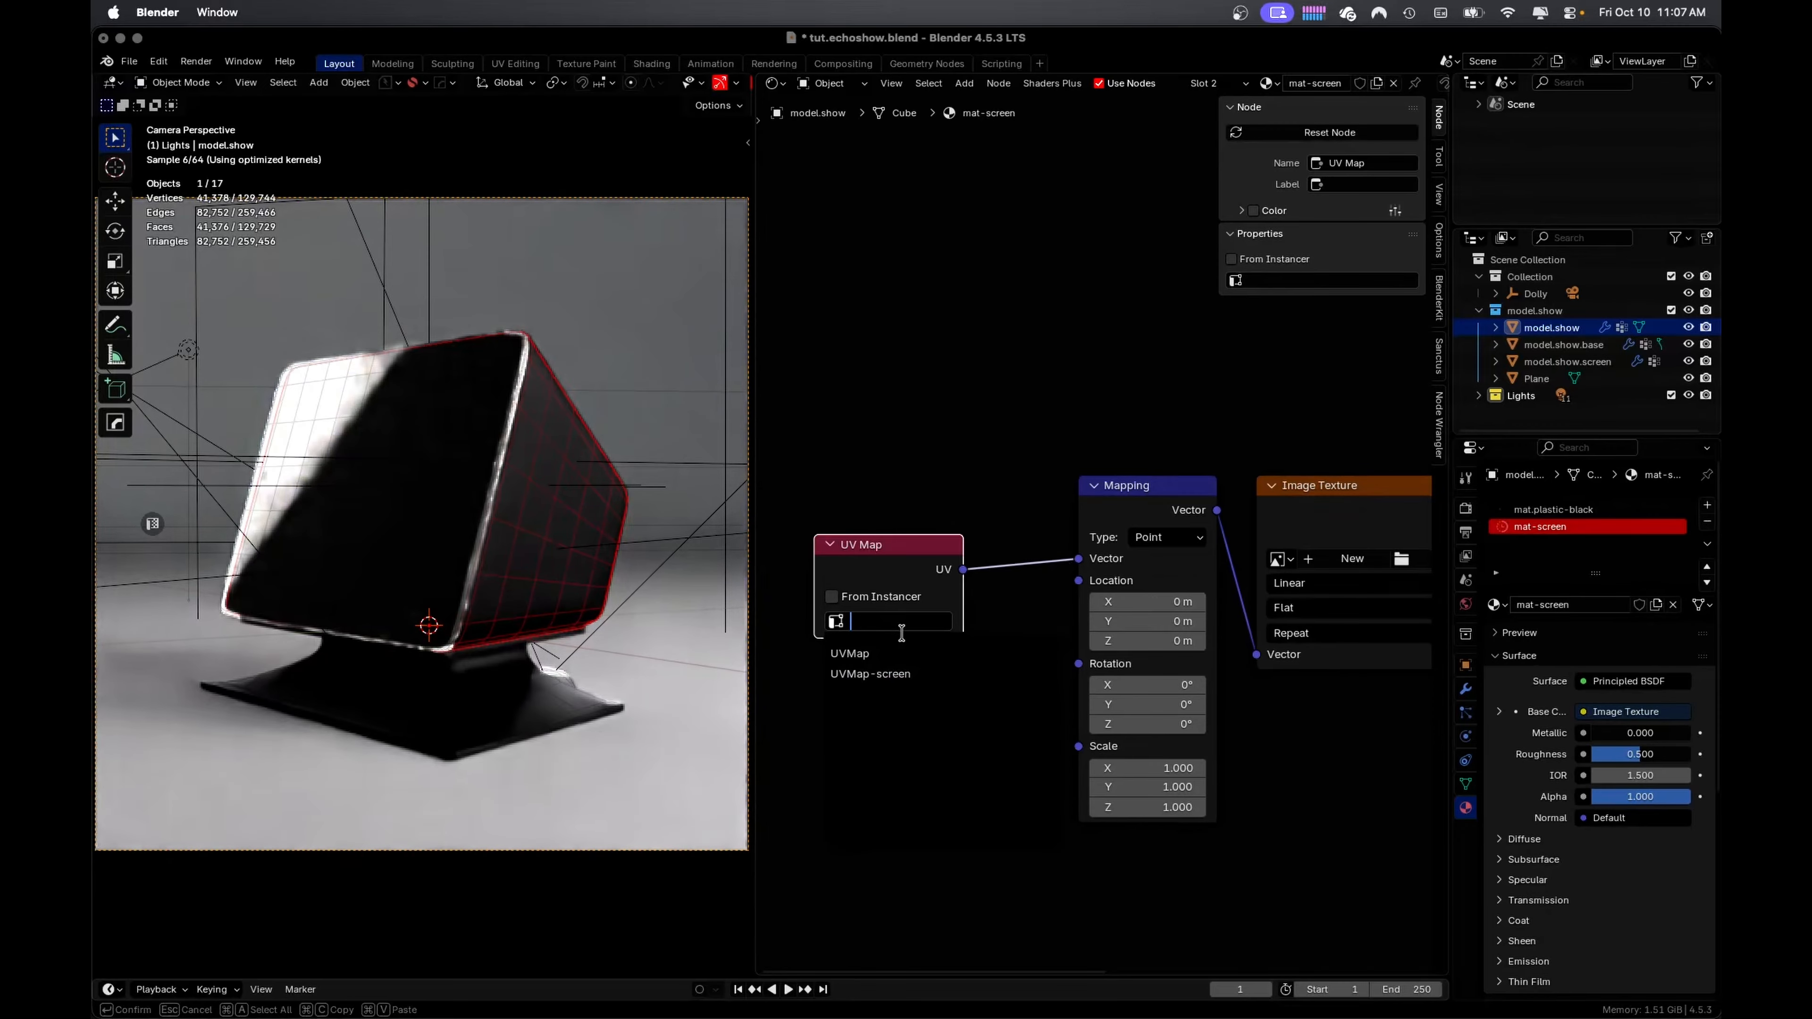
{"action": "left_click", "coordinate": [892, 621]}
{"action": "left_click", "coordinate": [898, 673]}
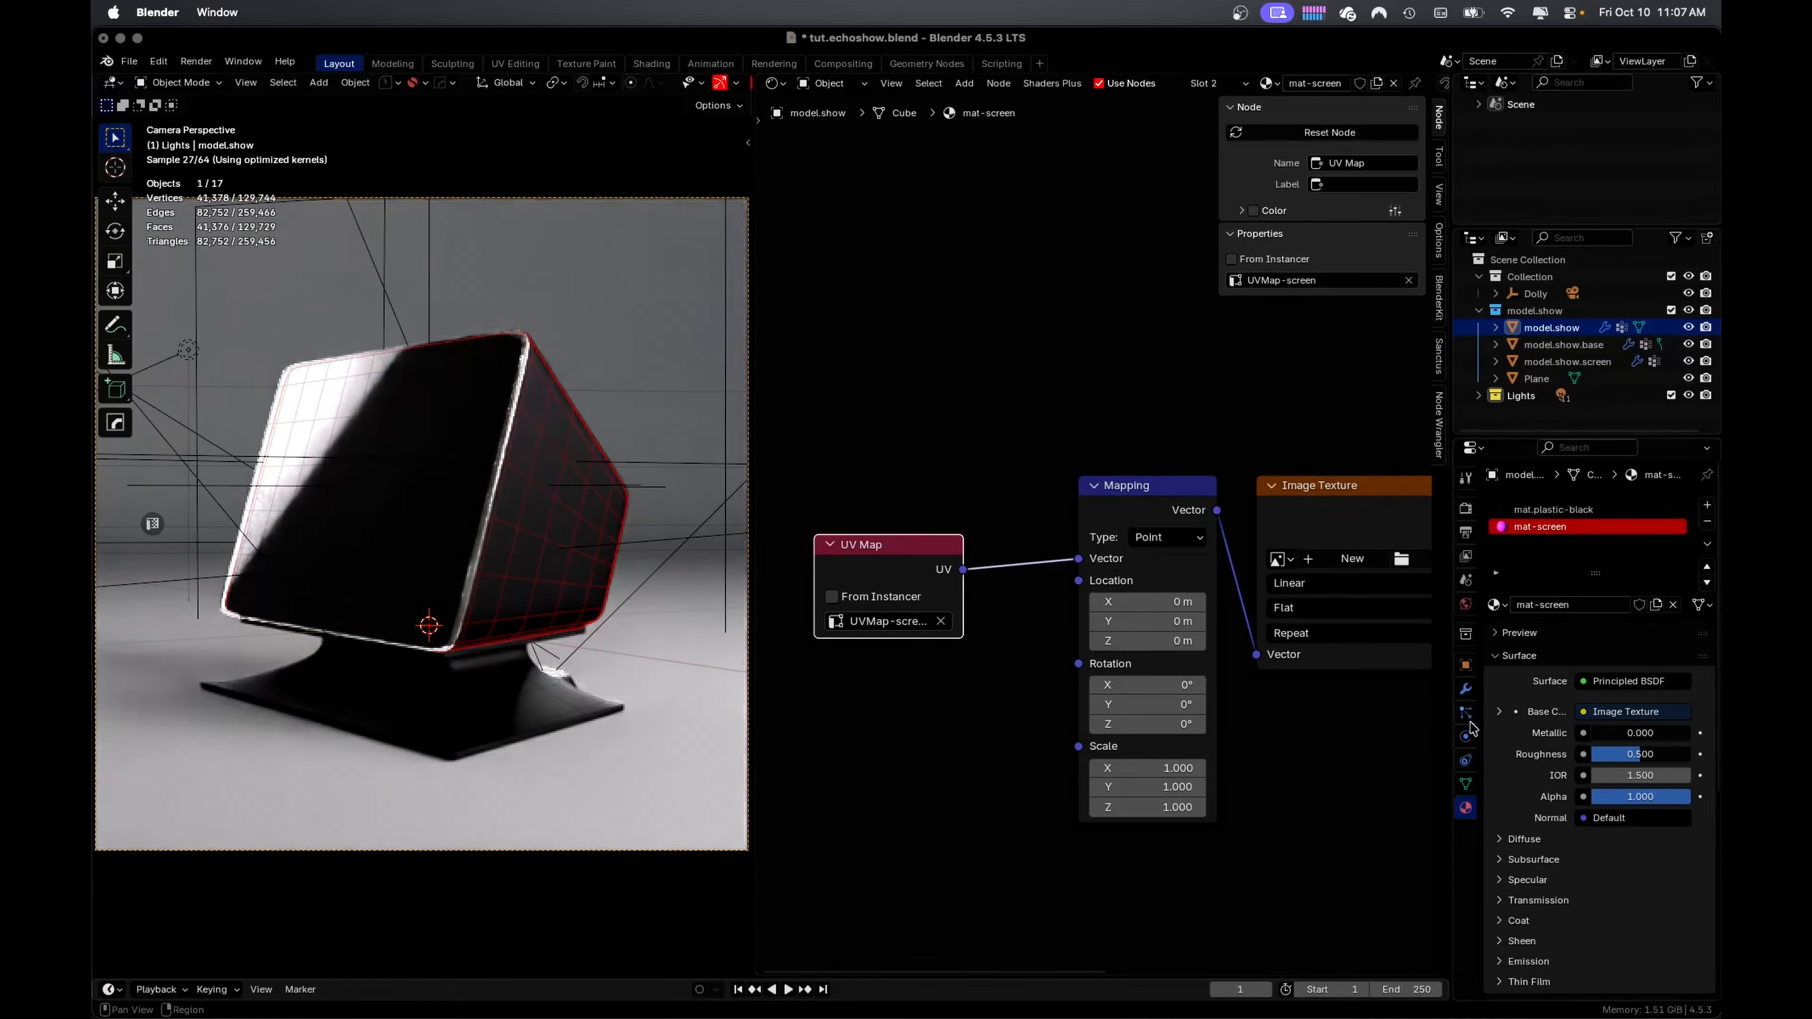
{"action": "left_click", "coordinate": [1466, 783]}
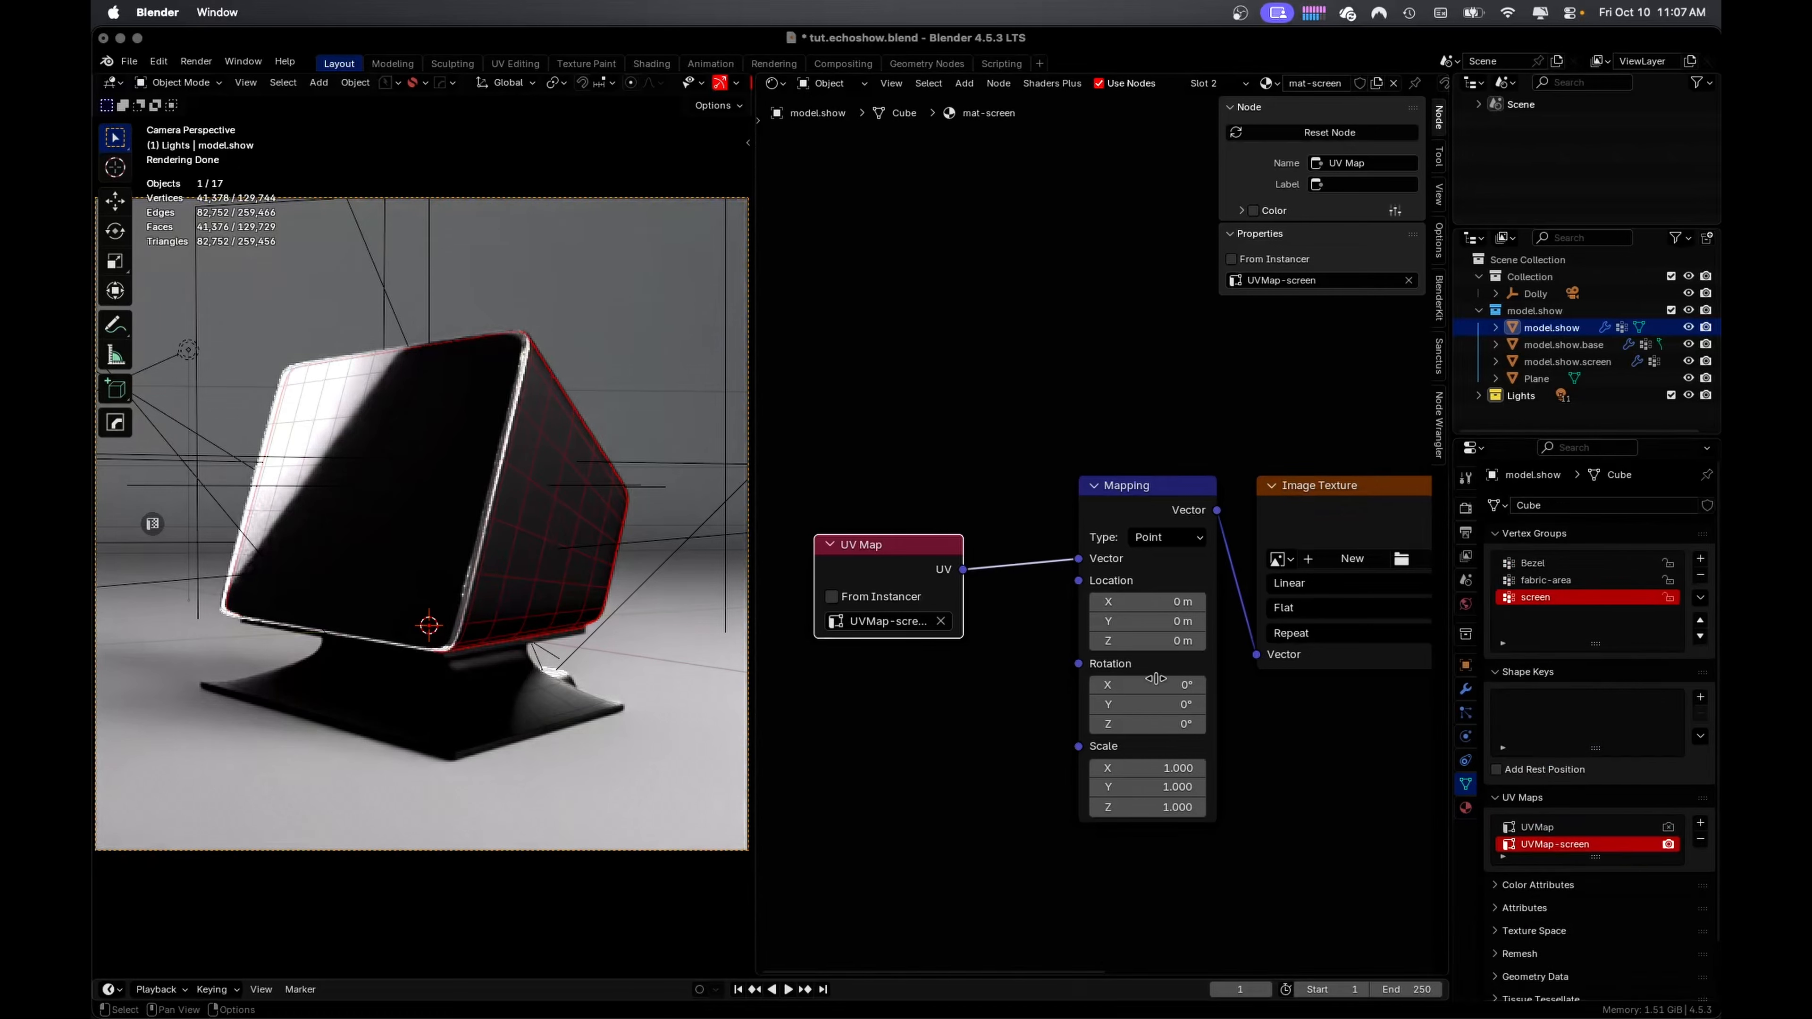
Assign show-screen.jpg to the Image Texture node of the mat-screen material and save the file
{"action": "scroll", "coordinate": [1120, 621], "scroll_direction": "right", "scroll_amount": 5}
{"action": "scroll", "coordinate": [1121, 621], "scroll_direction": "right", "scroll_amount": 1}
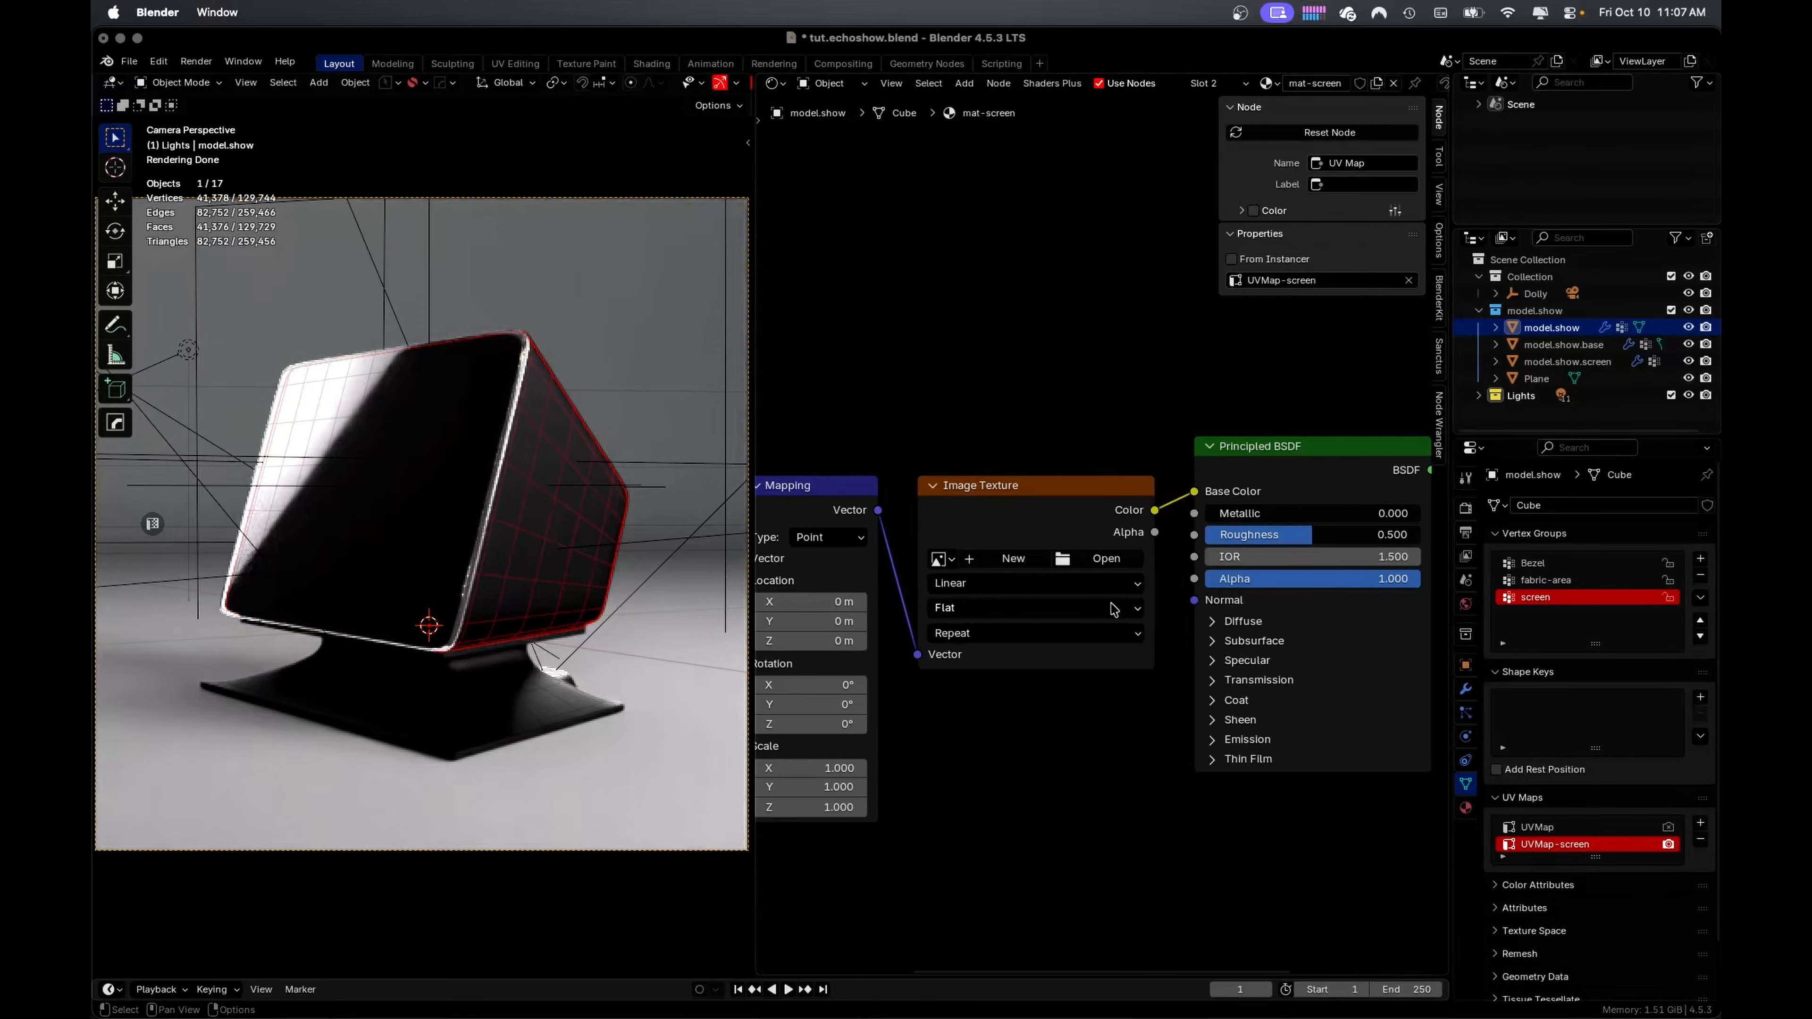
{"action": "left_click", "coordinate": [940, 560]}
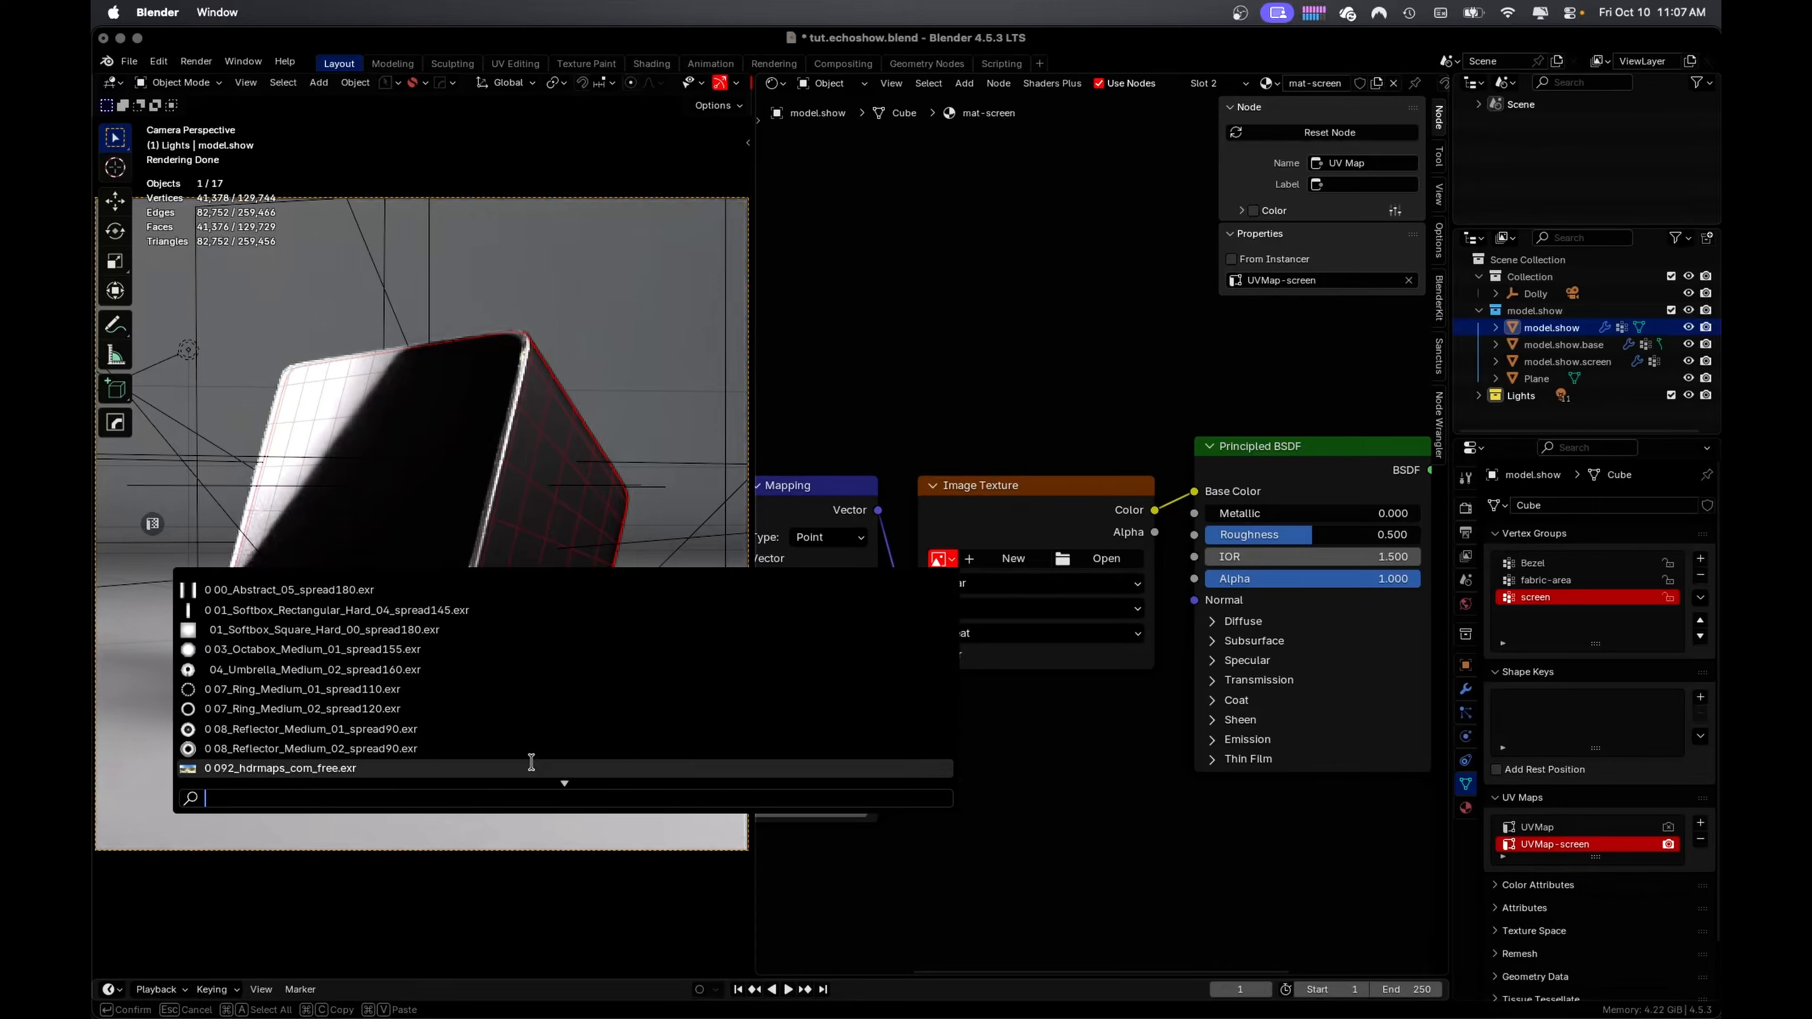
{"action": "scroll", "coordinate": [535, 759], "scroll_direction": "down", "scroll_amount": 4}
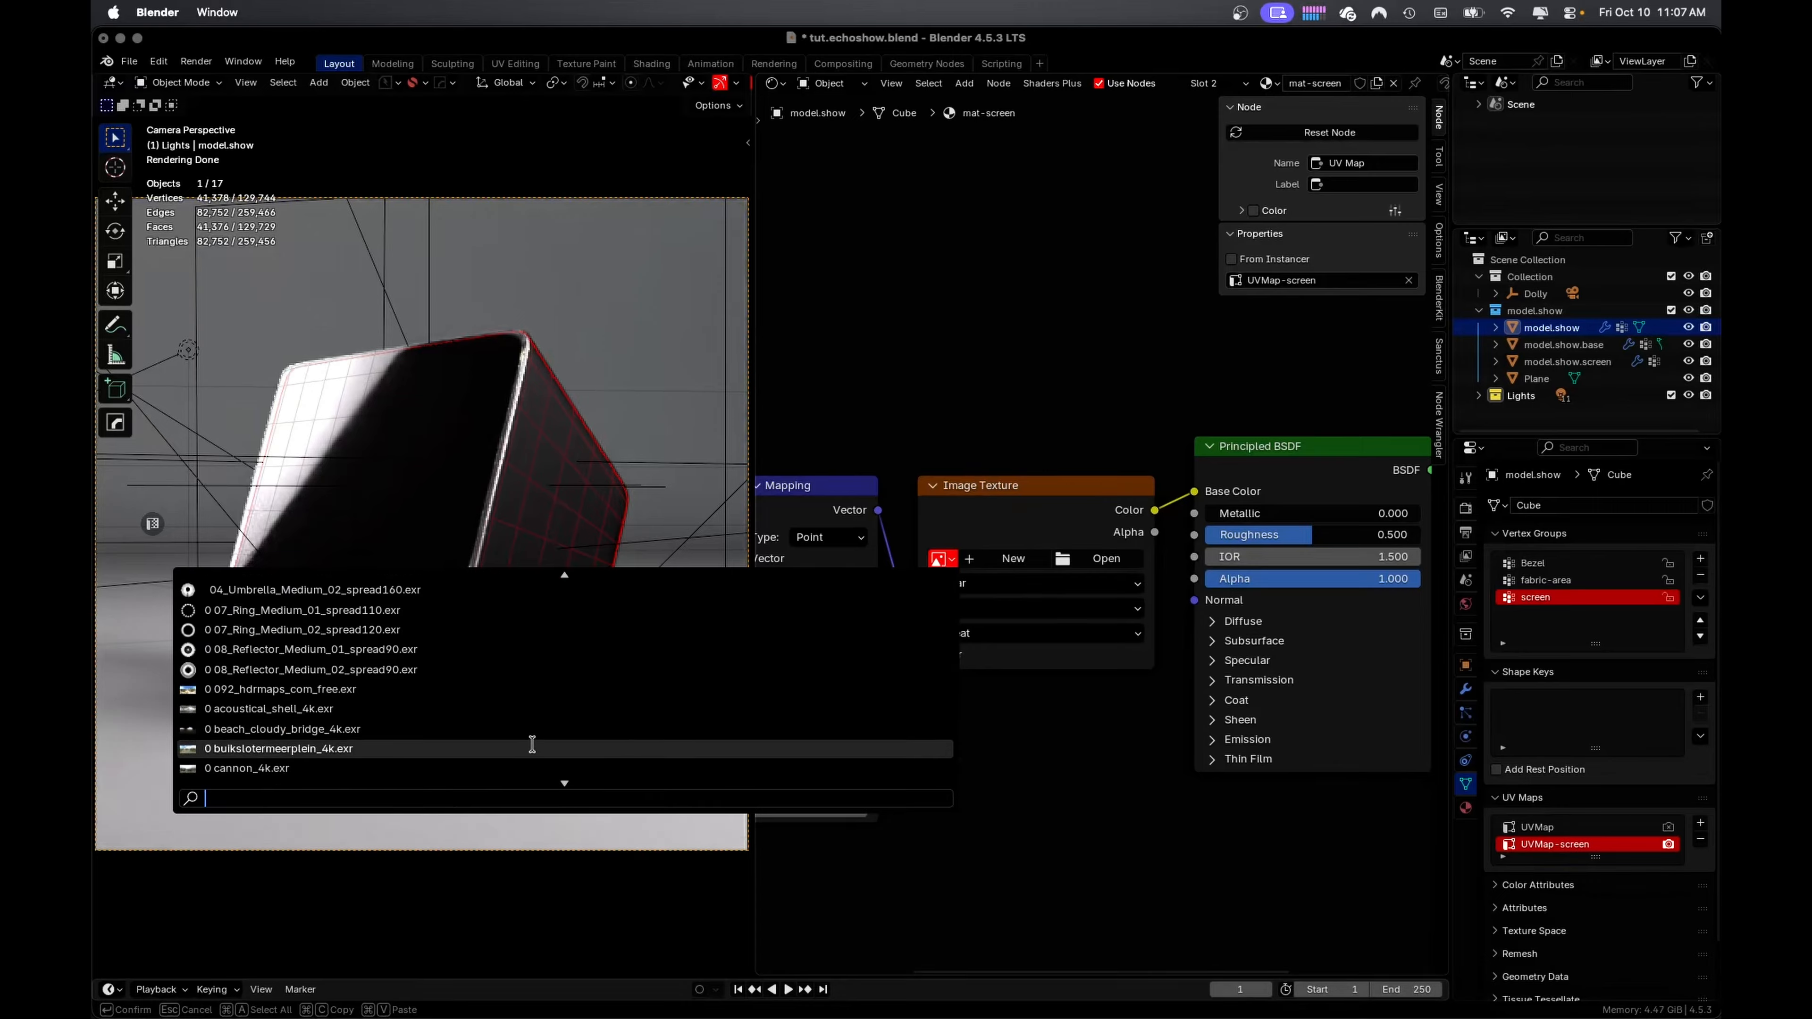
{"action": "scroll", "coordinate": [514, 733], "scroll_direction": "down", "scroll_amount": 7}
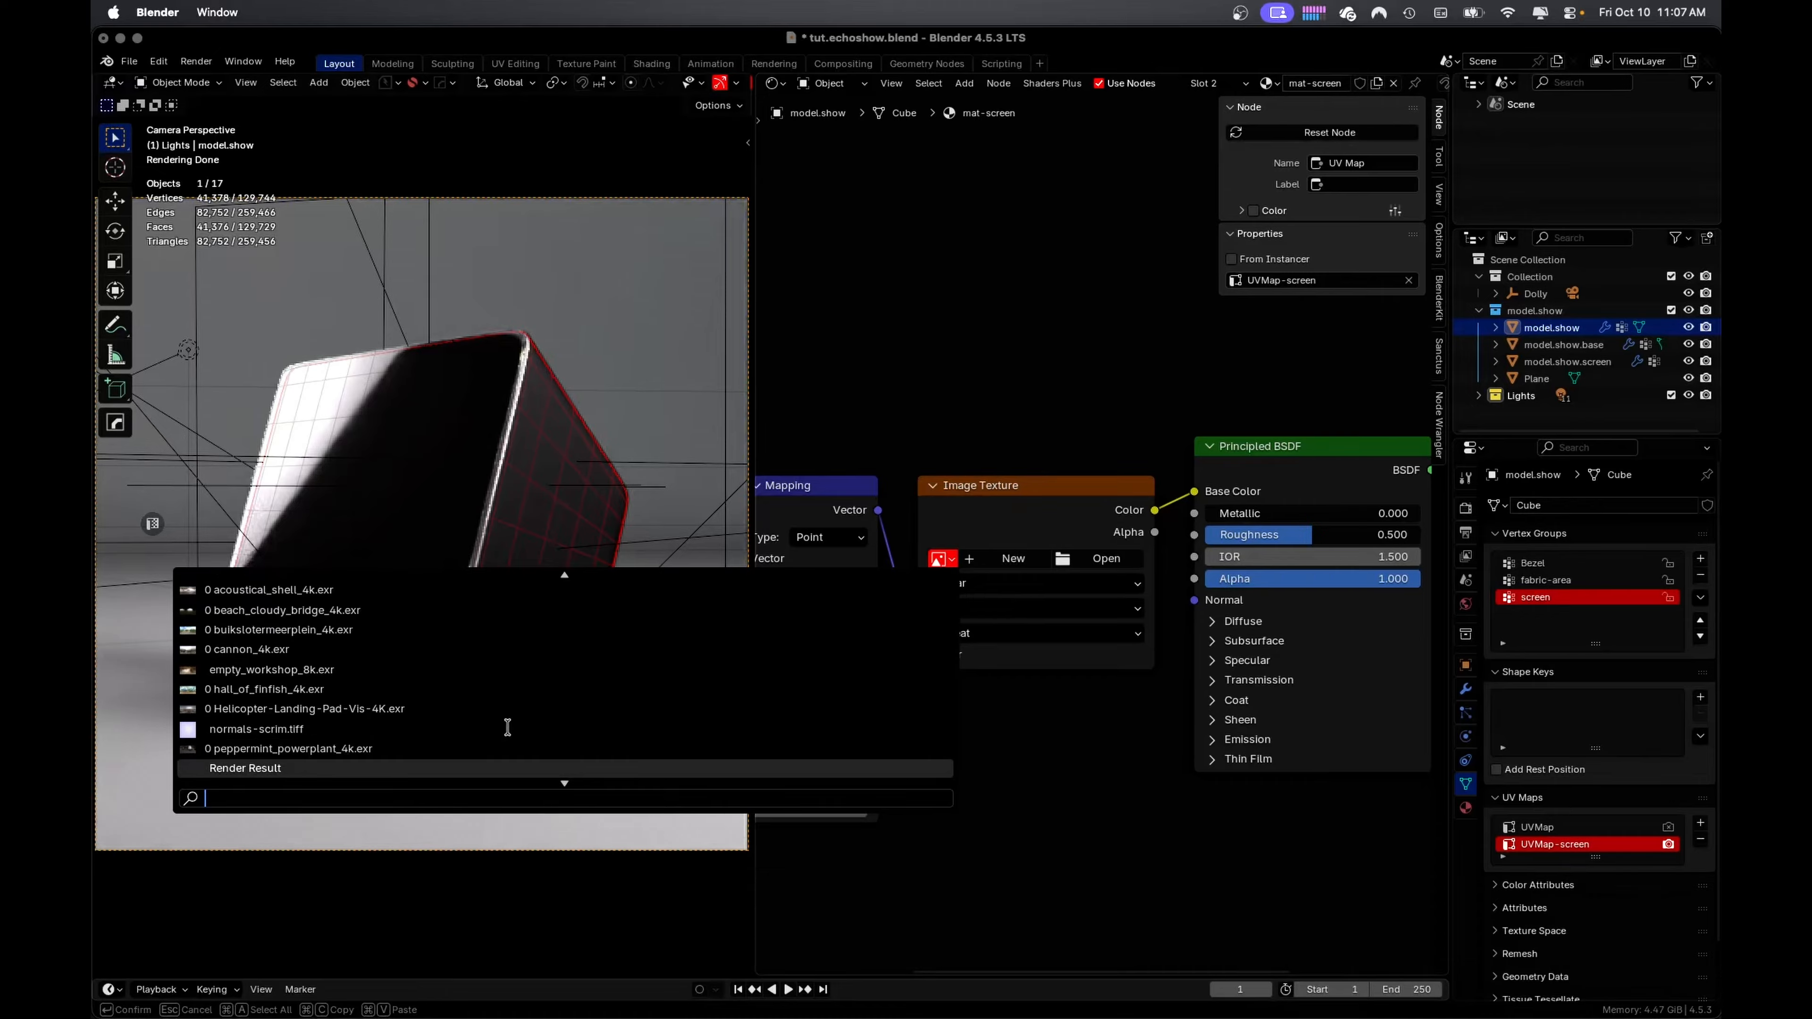
{"action": "scroll", "coordinate": [507, 727], "scroll_direction": "down", "scroll_amount": 2}
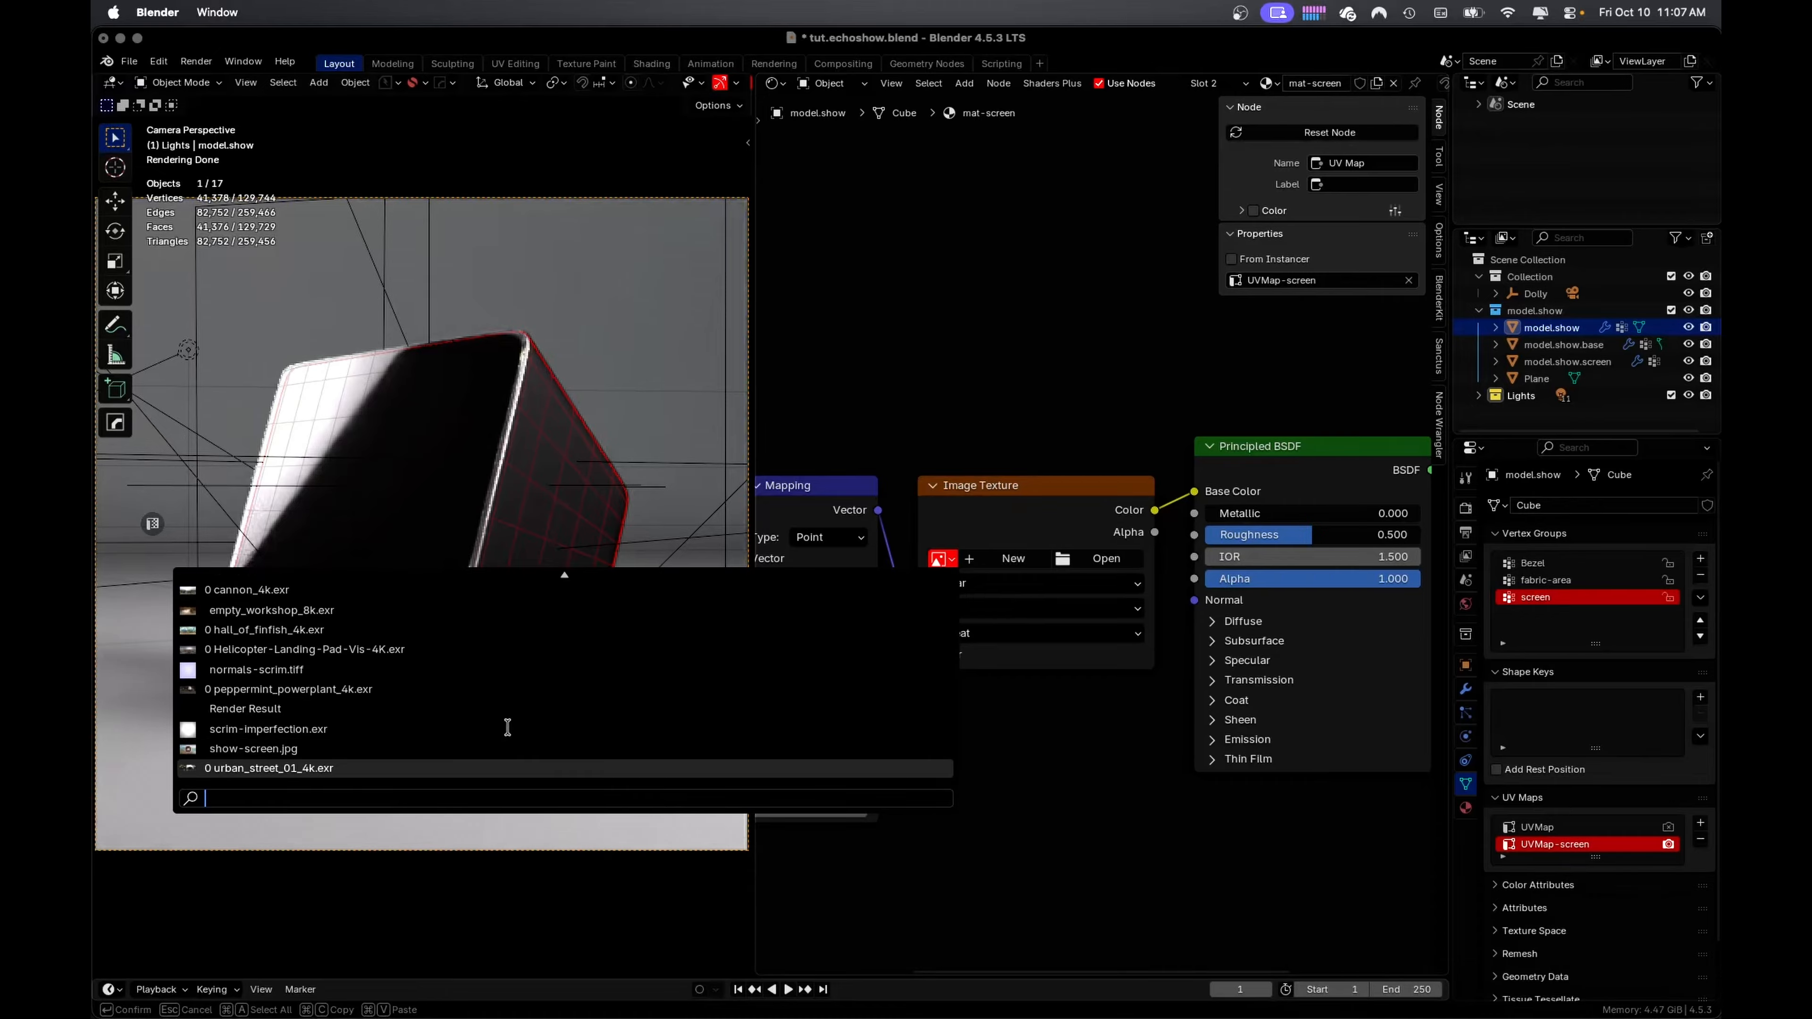
{"action": "left_click", "coordinate": [427, 750]}
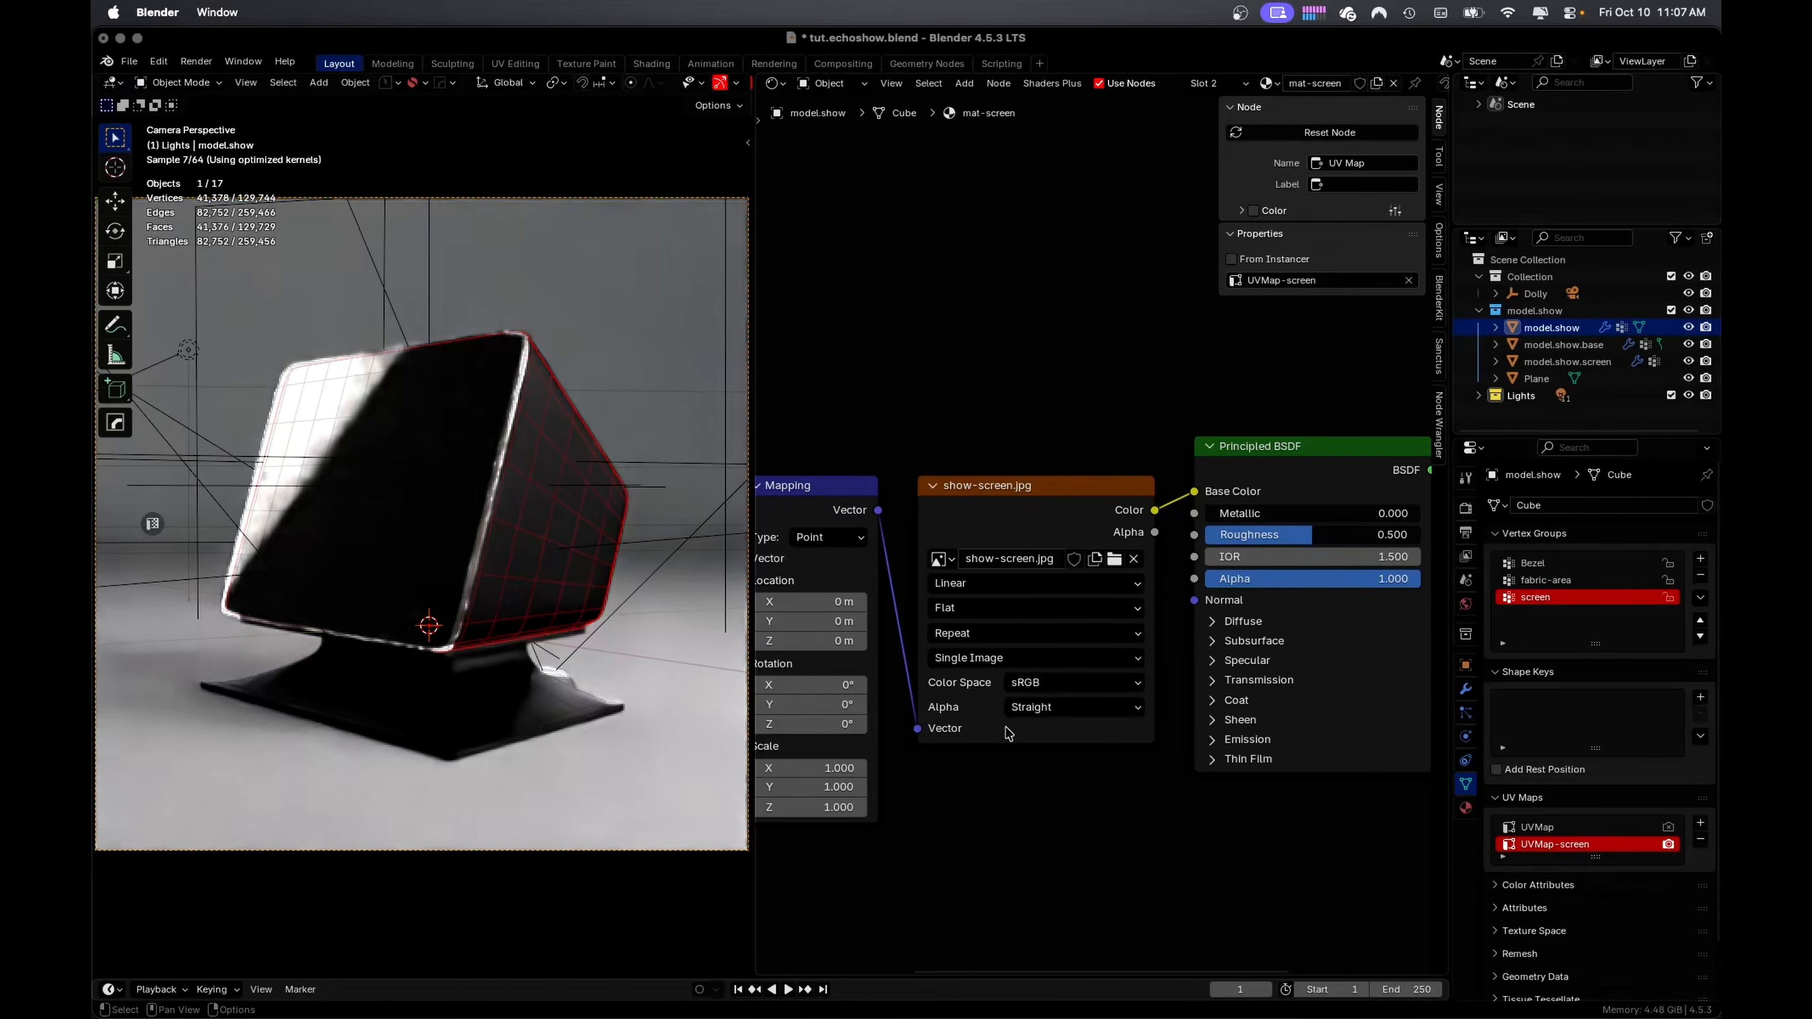
{"action": "middle_click_drag", "start_coordinate": [1046, 803], "coordinate": [1258, 830]}
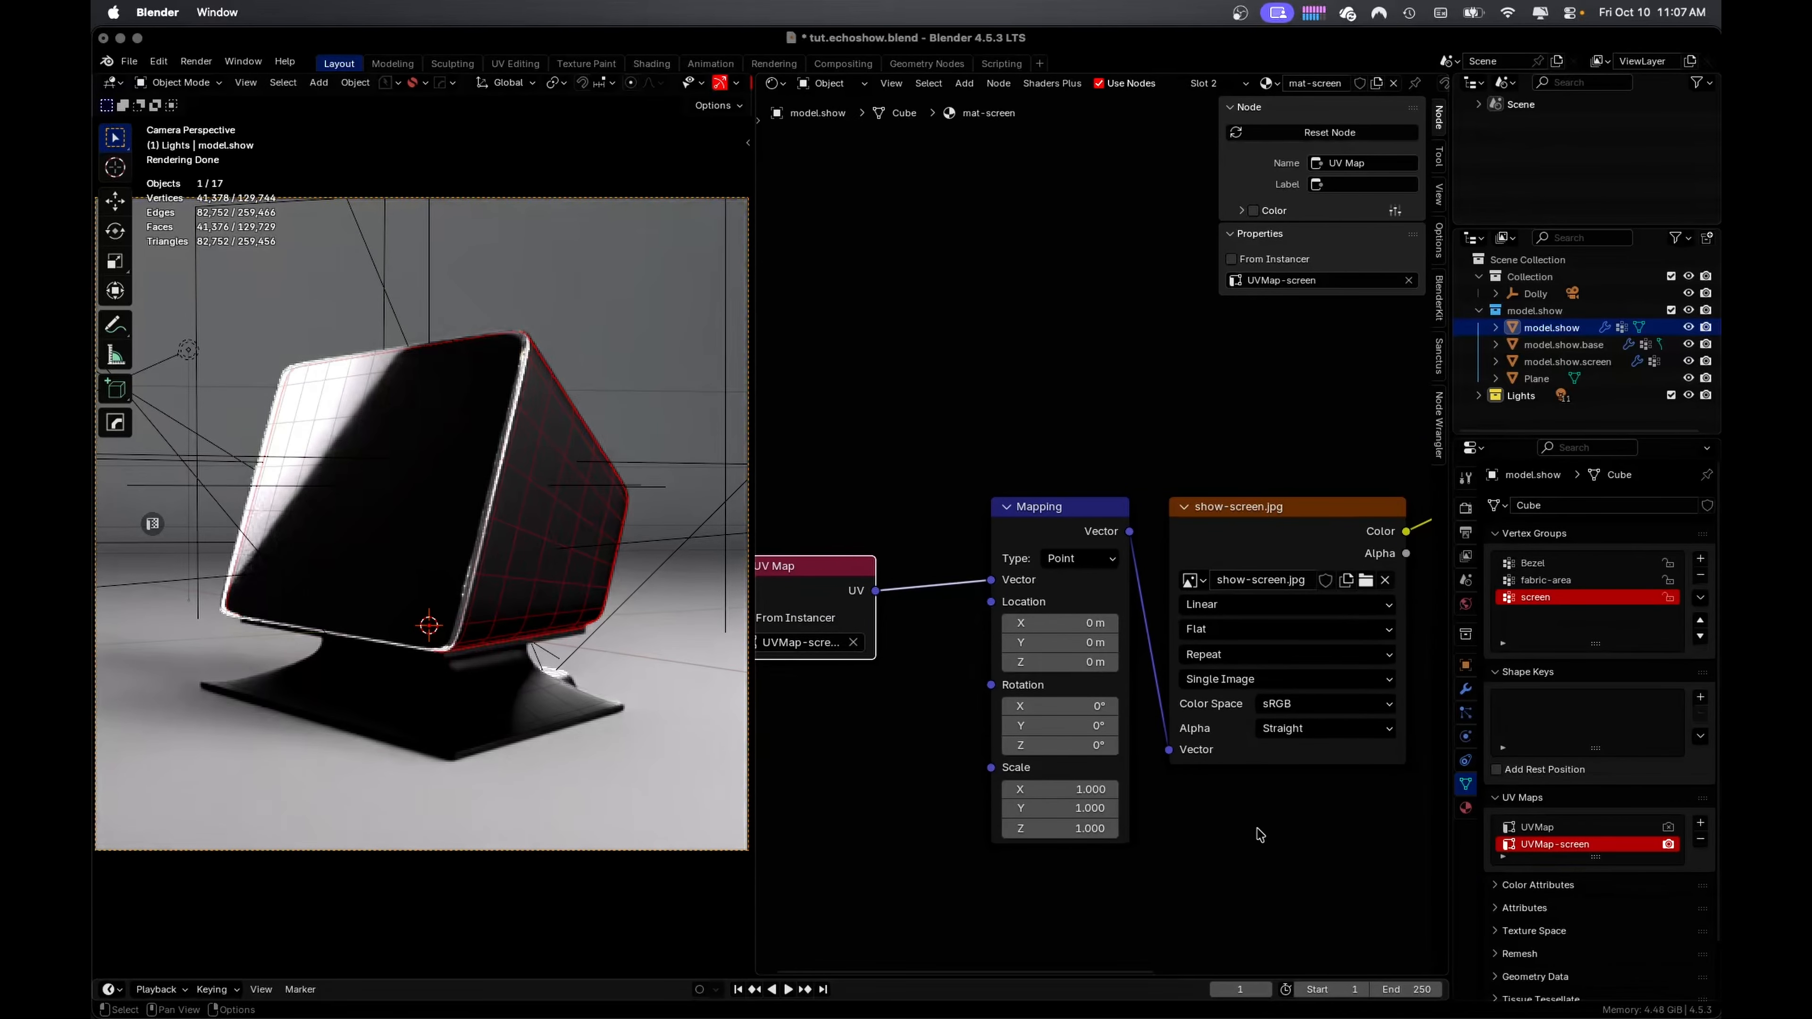
{"action": "key", "text": "super+s"}
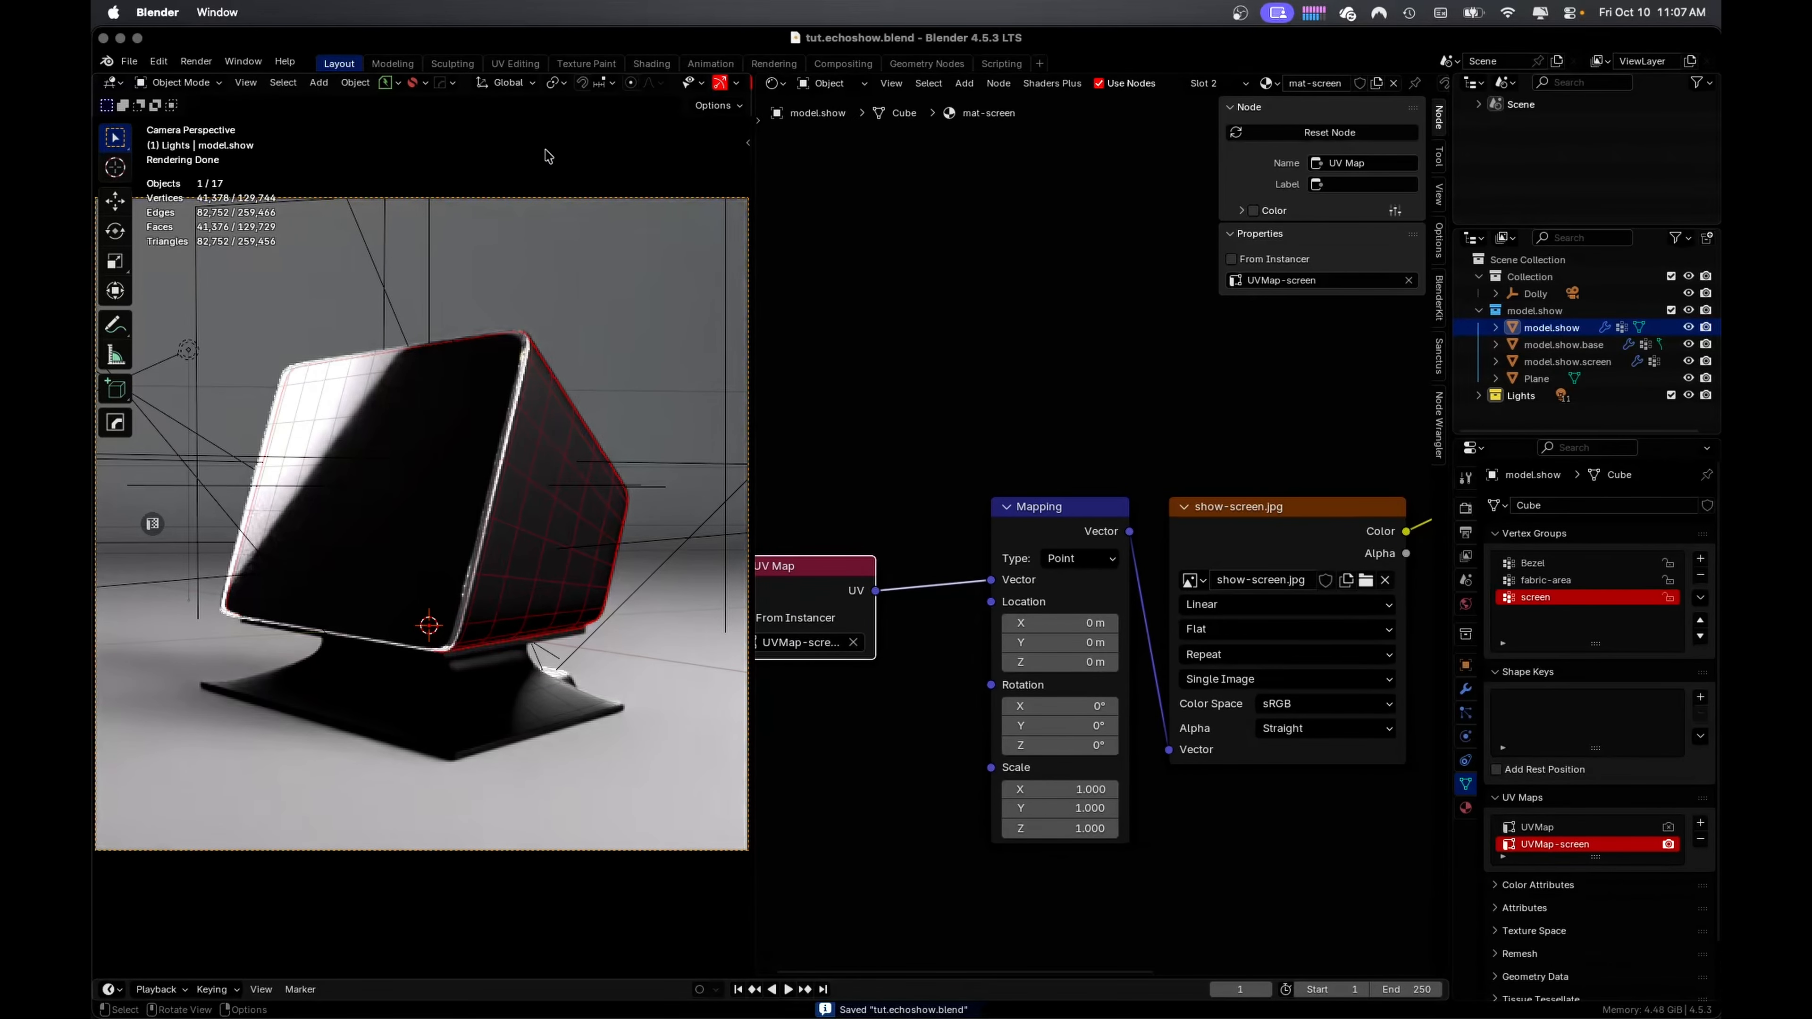
In the UV Editing workspace, assign the mat-screen material to the selected screen faces of model.show
{"action": "left_click", "coordinate": [513, 66]}
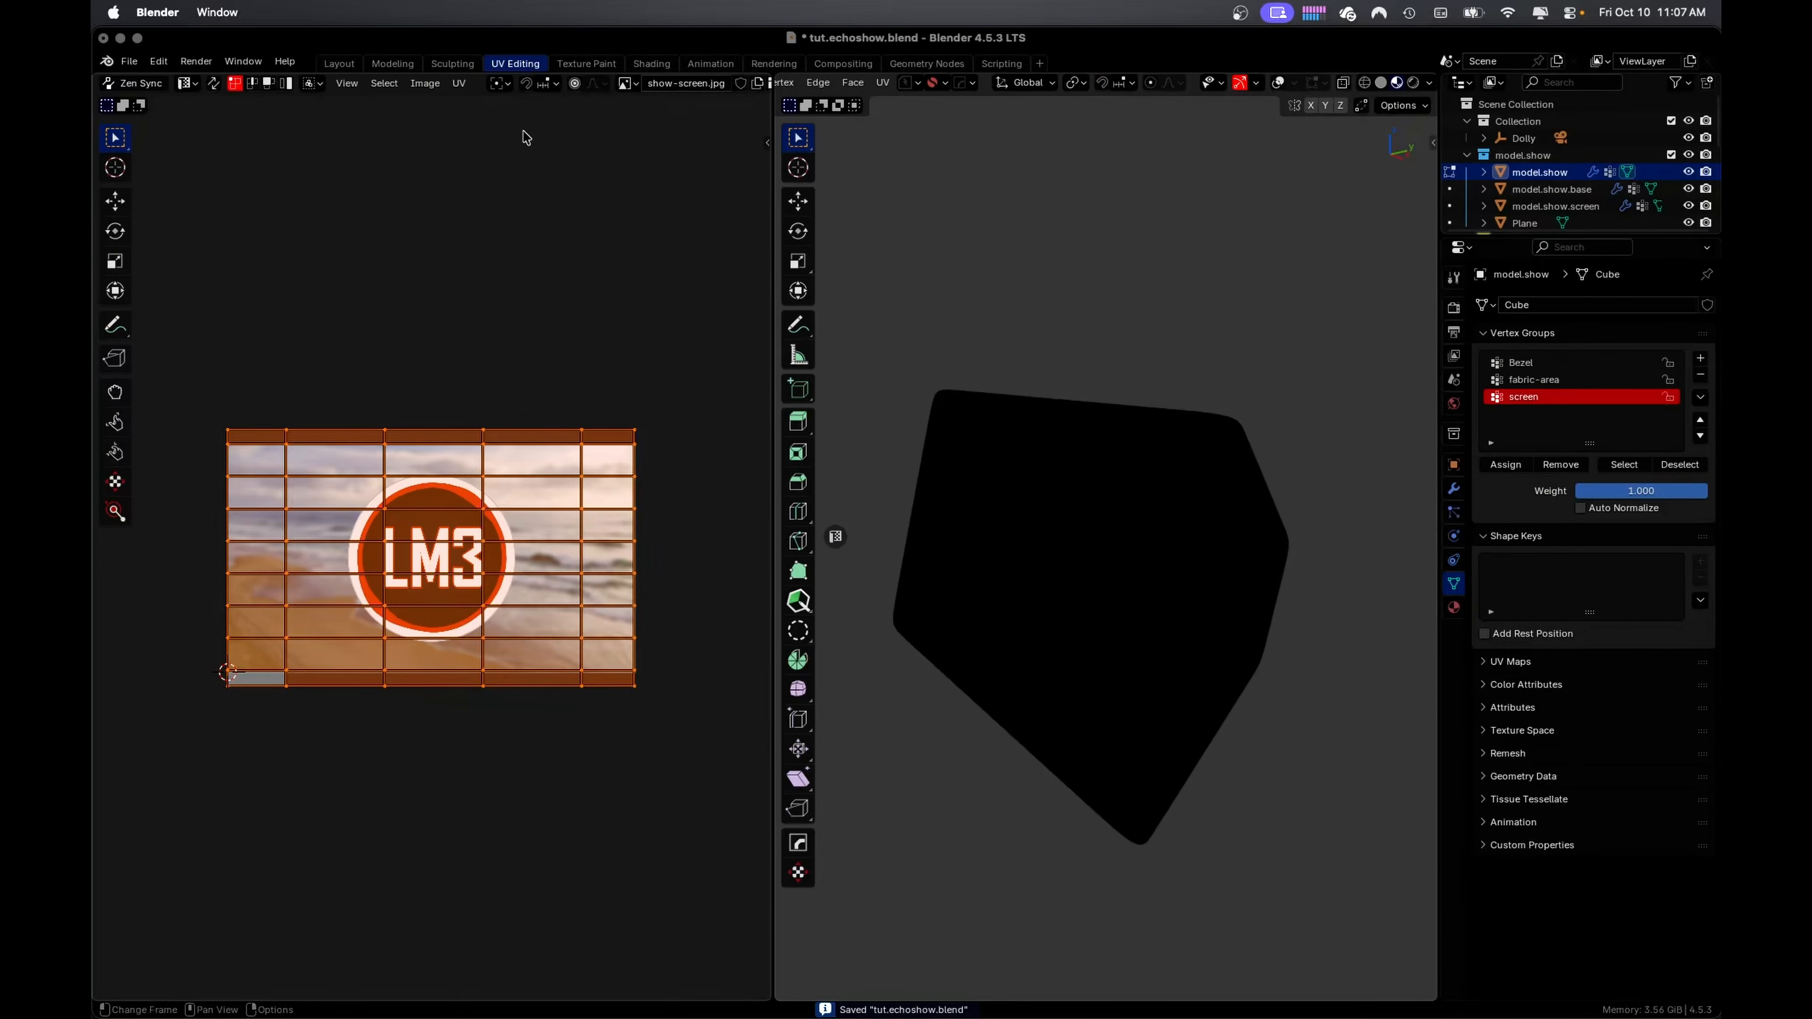
{"action": "scroll", "coordinate": [662, 90], "scroll_direction": "down", "scroll_amount": 10}
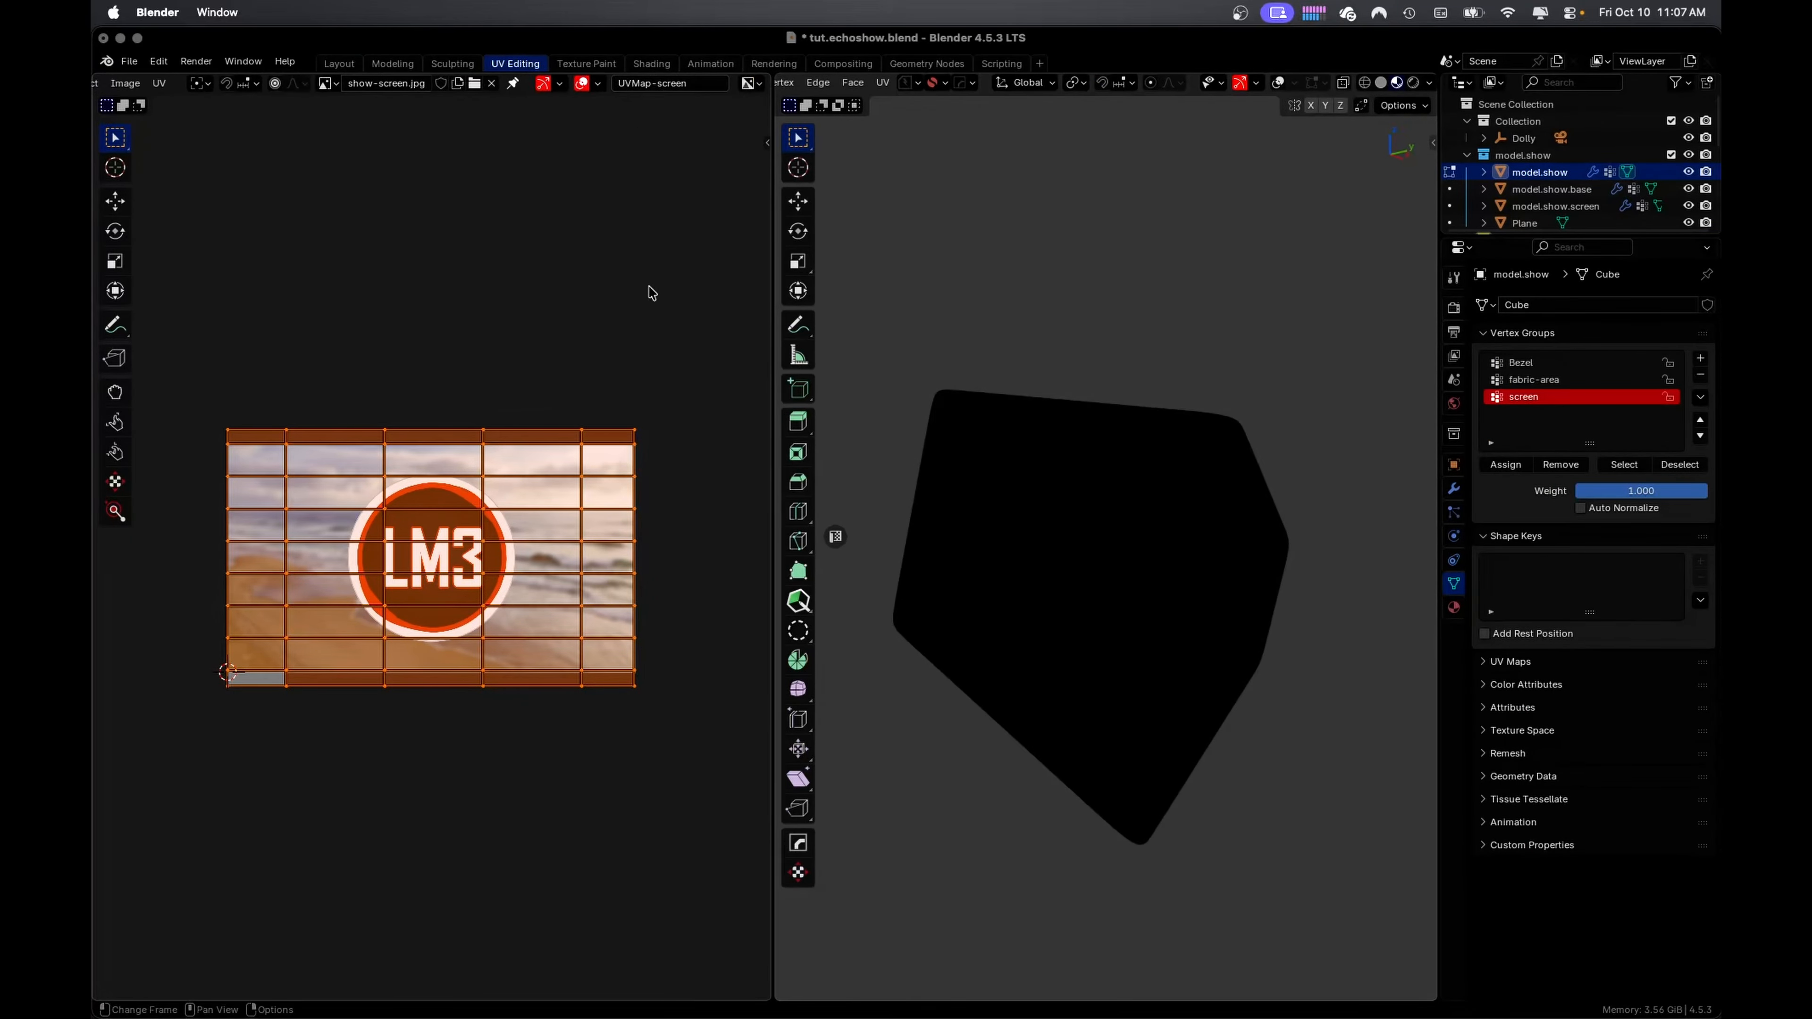
{"action": "middle_click_drag", "start_coordinate": [1055, 415], "coordinate": [1212, 360]}
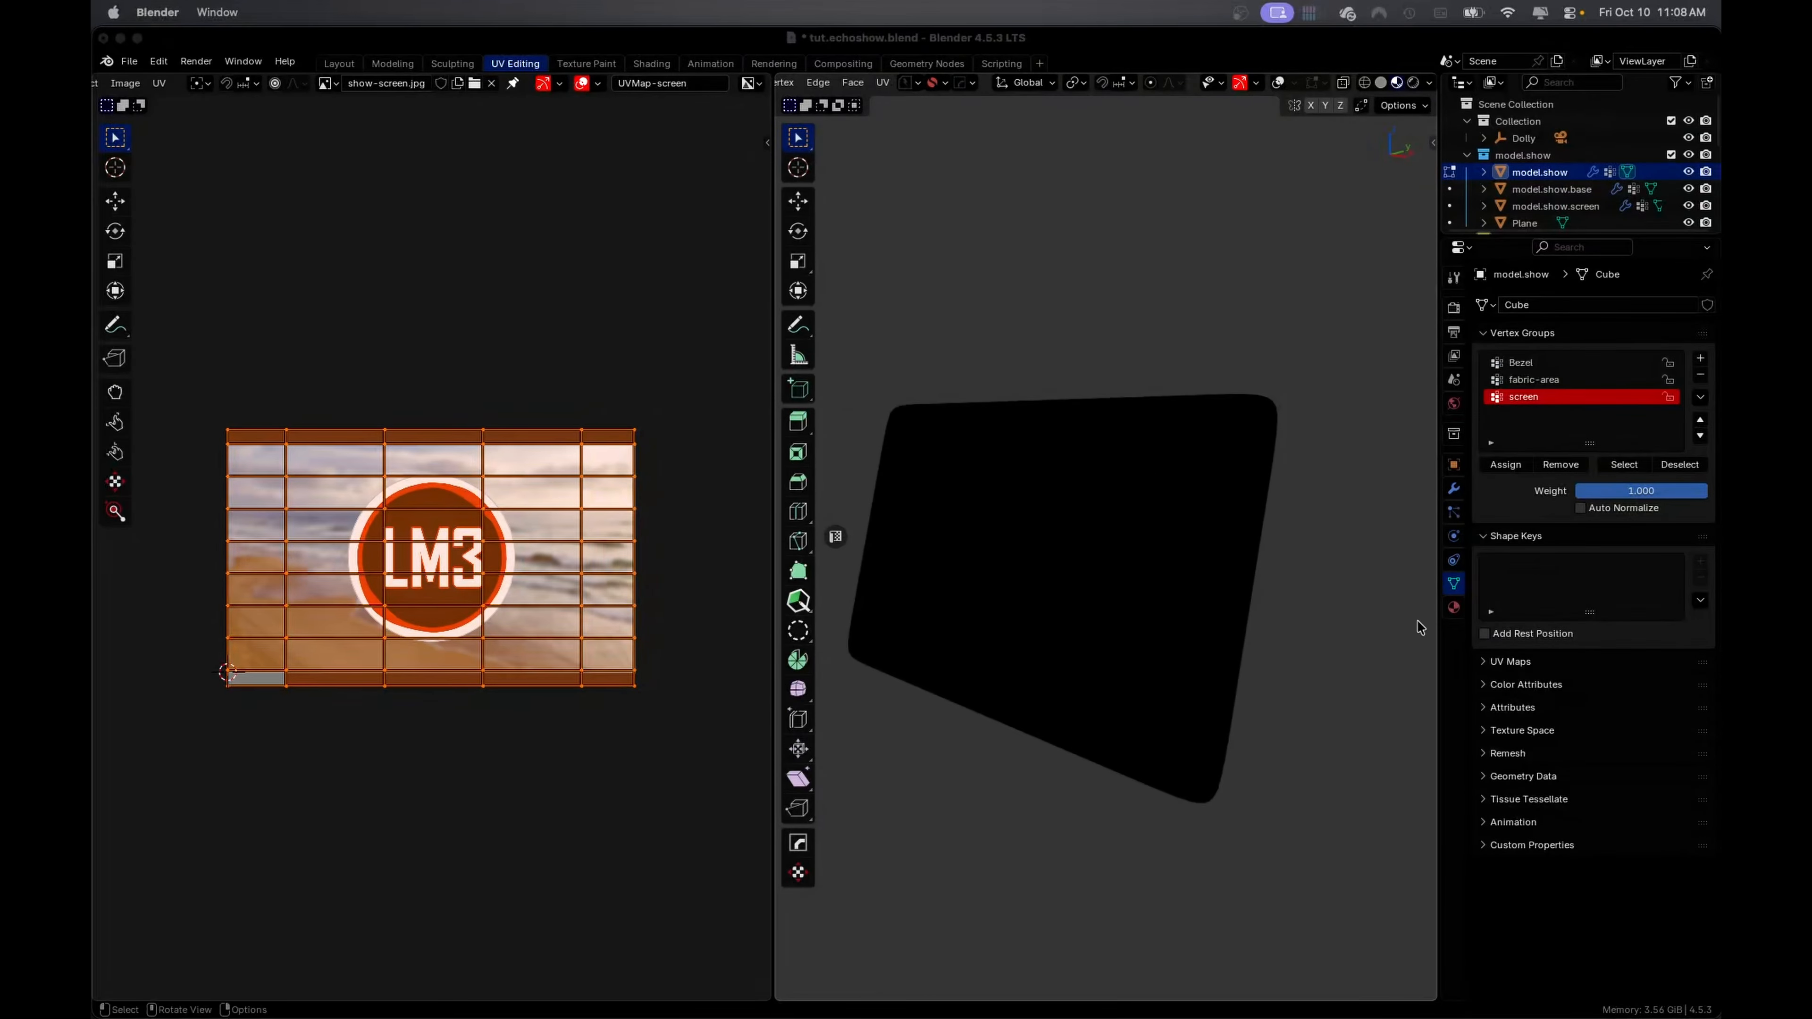
{"action": "left_click", "coordinate": [1454, 608]}
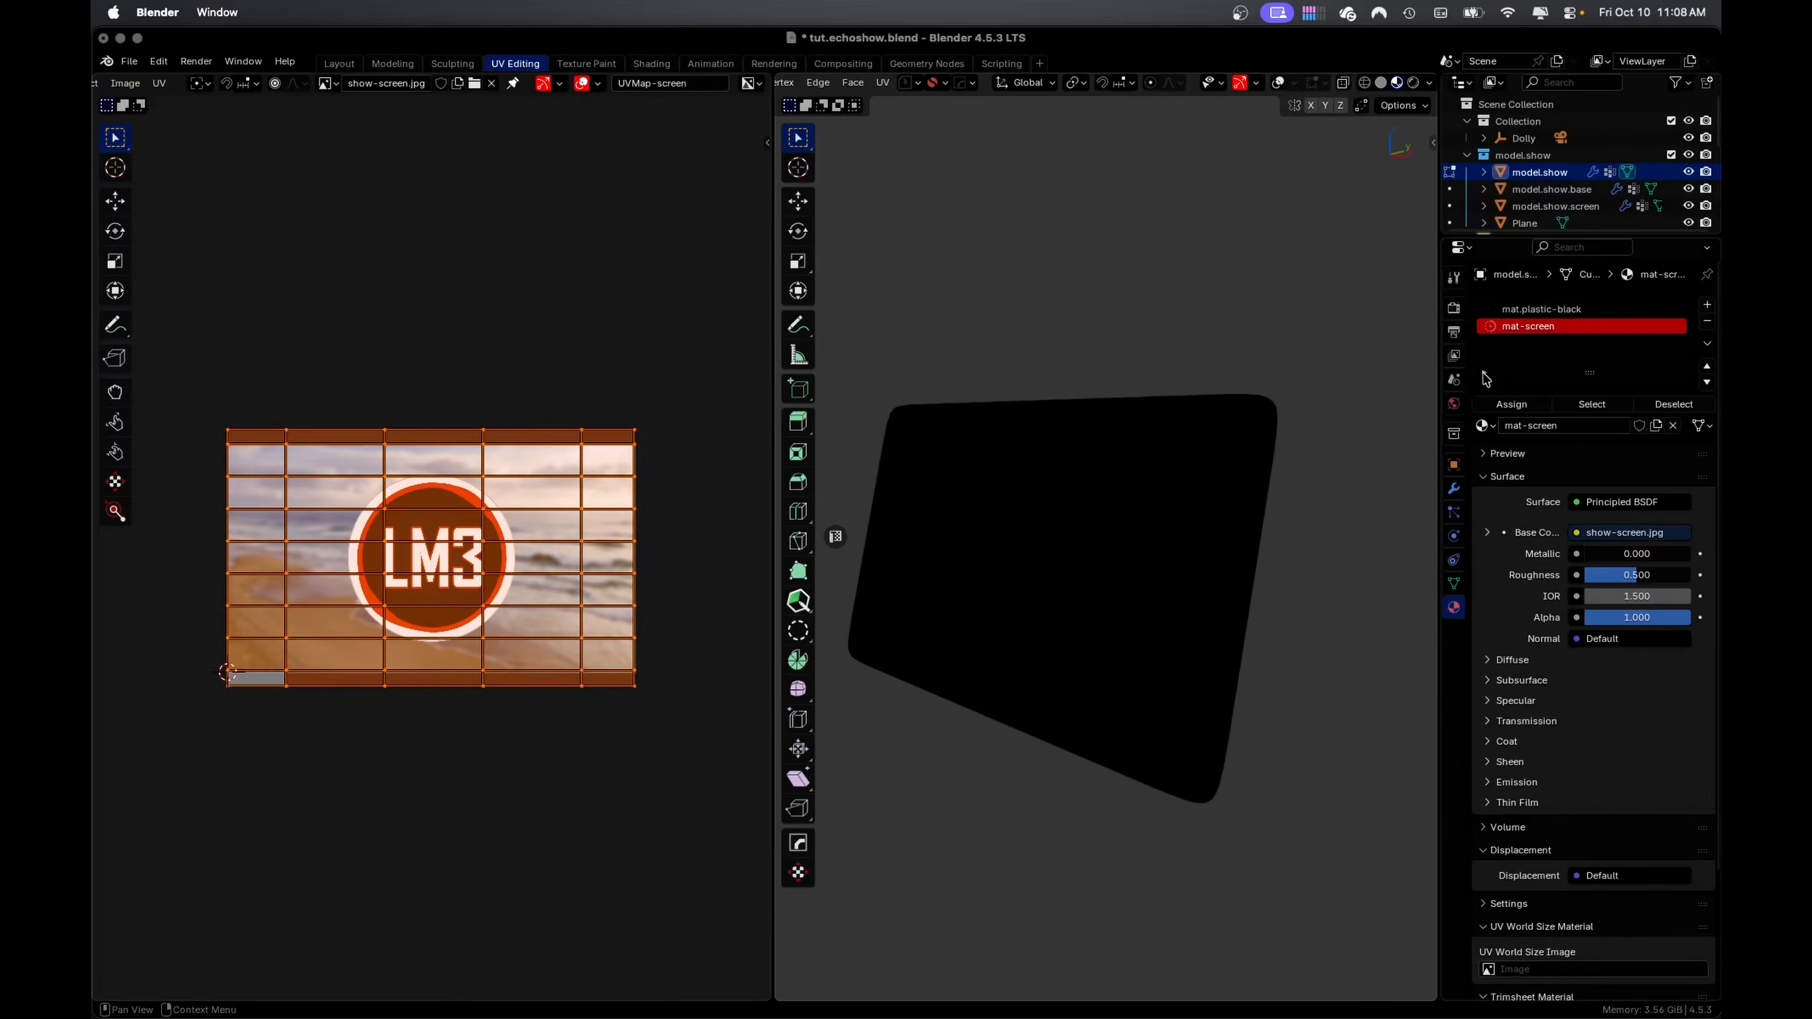
{"action": "left_click", "coordinate": [1523, 405]}
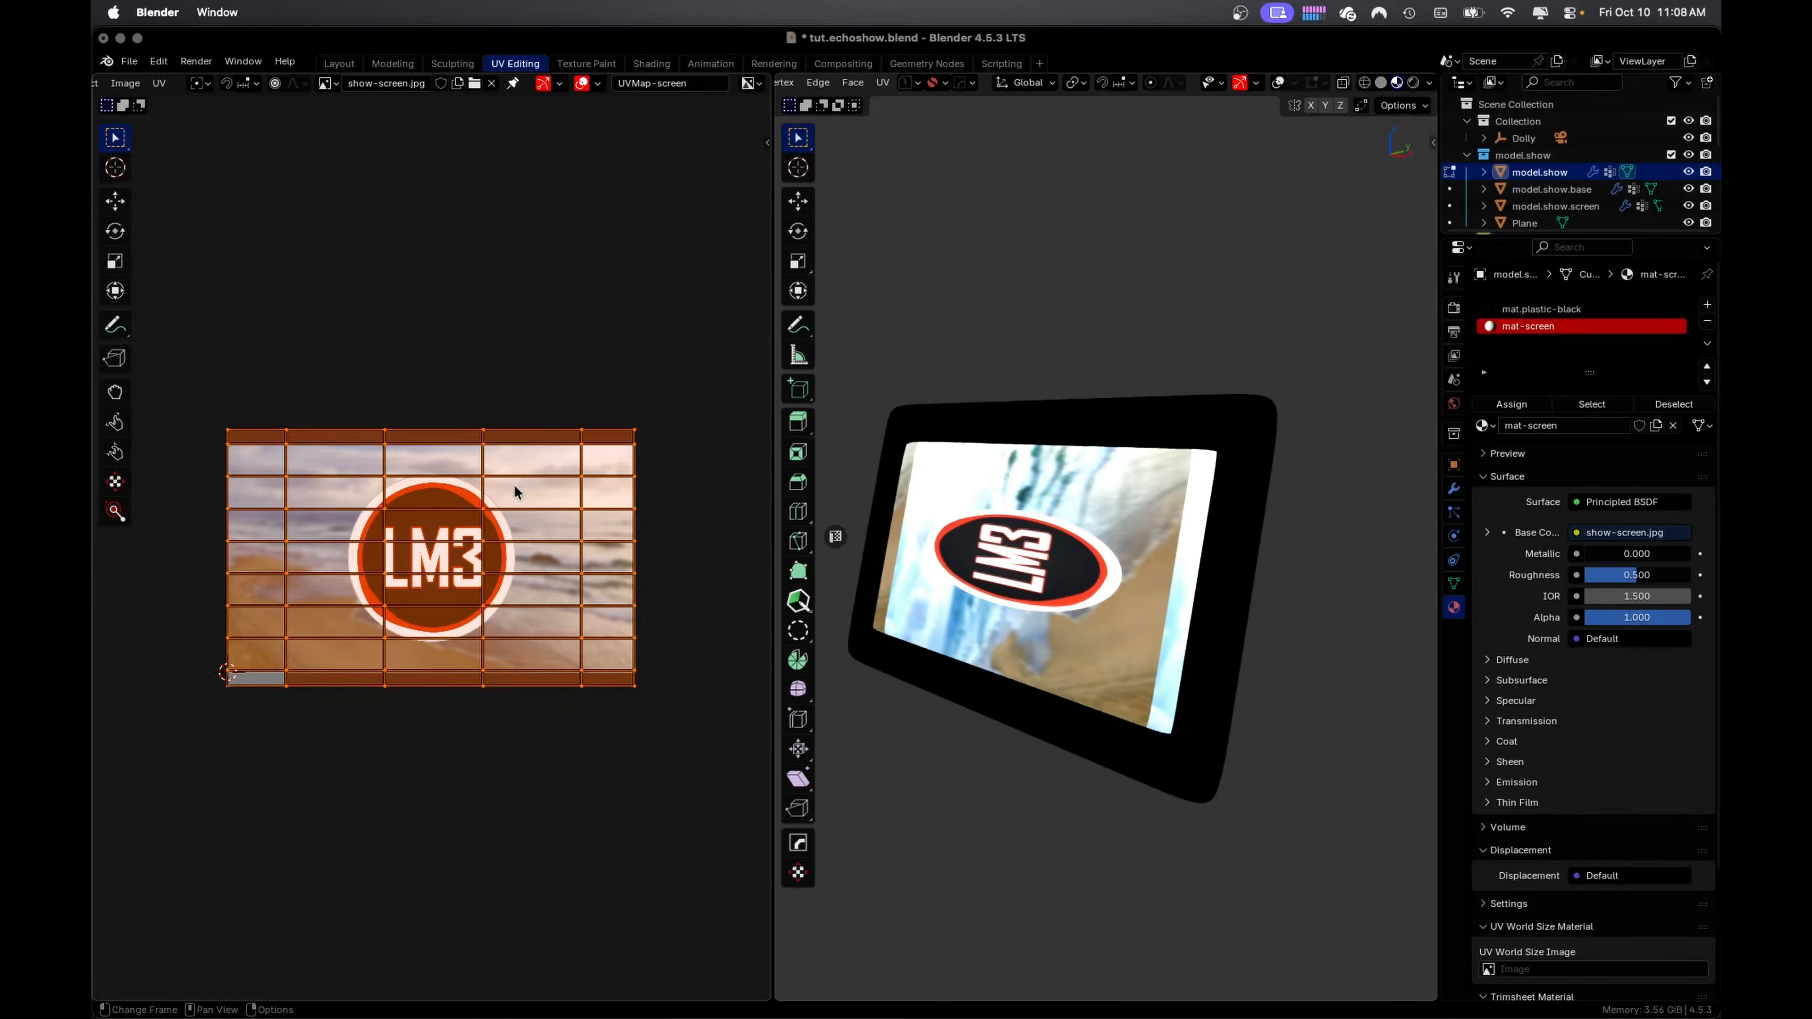
Rotate the screen's UV island 90° counter-clockwise and scale it along Y to about 0.56 to match the image height
{"action": "key", "text": "s"}
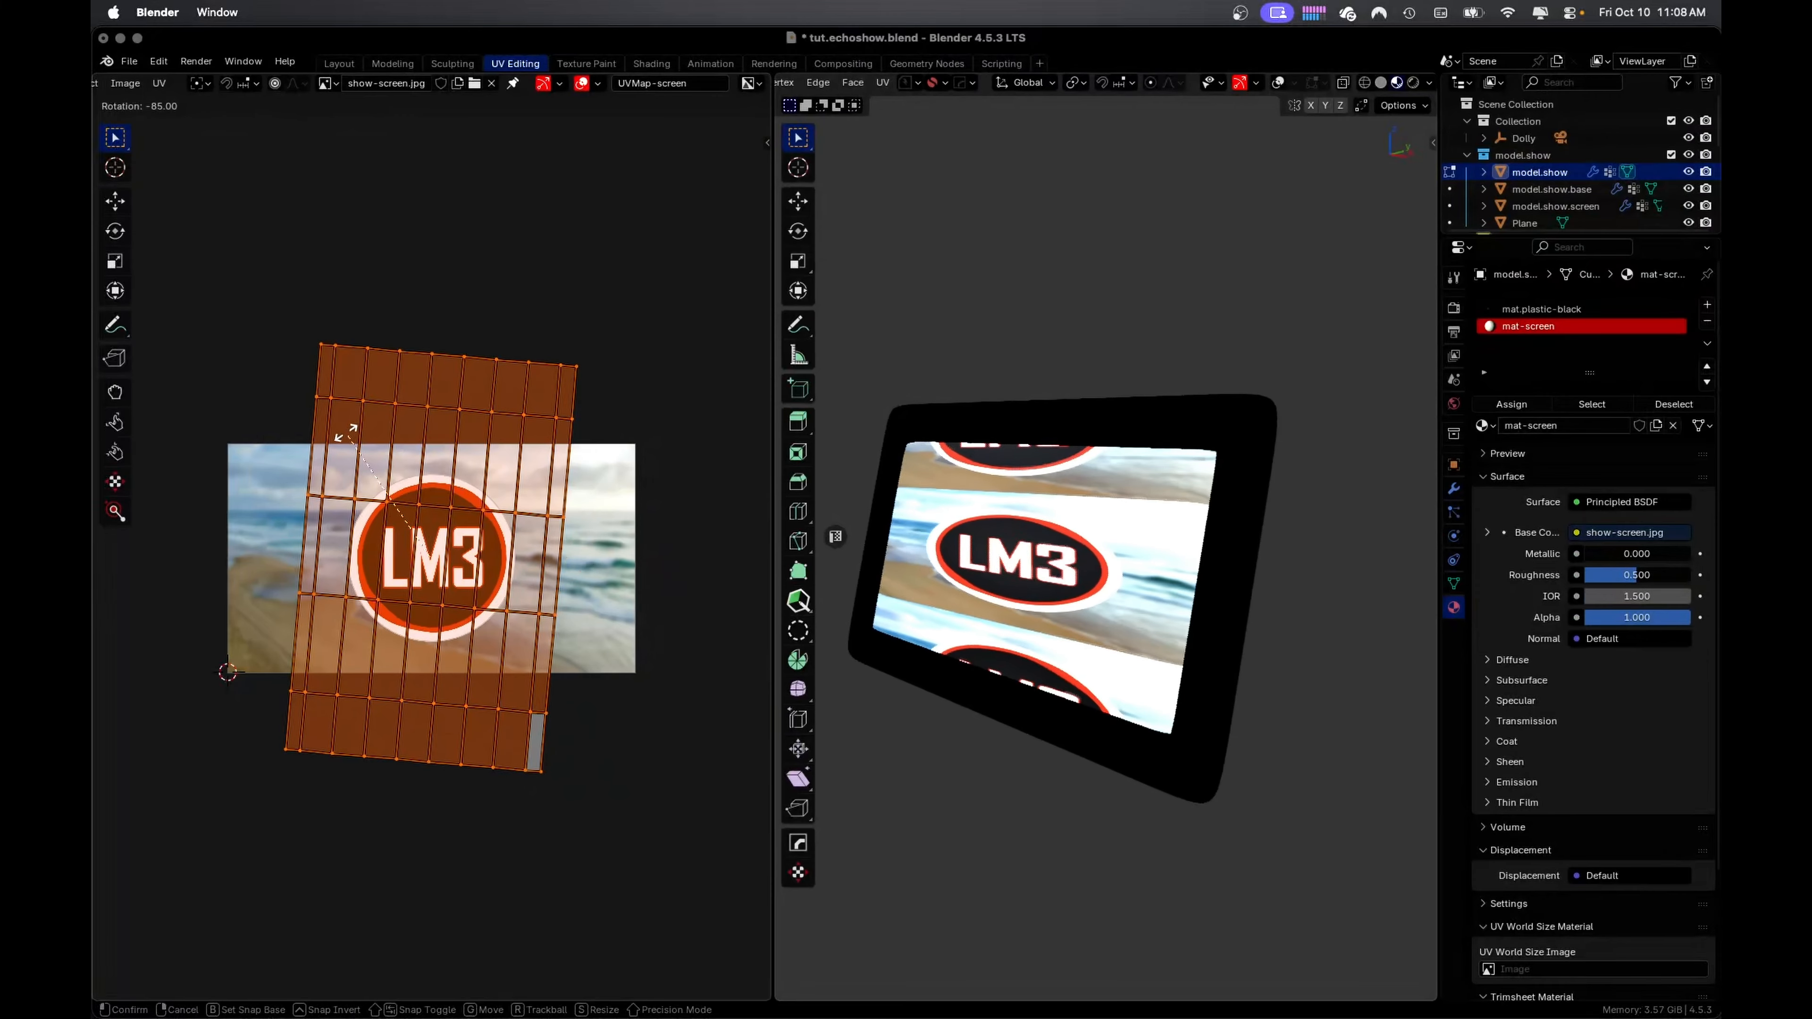
{"action": "left_click", "coordinate": [332, 442]}
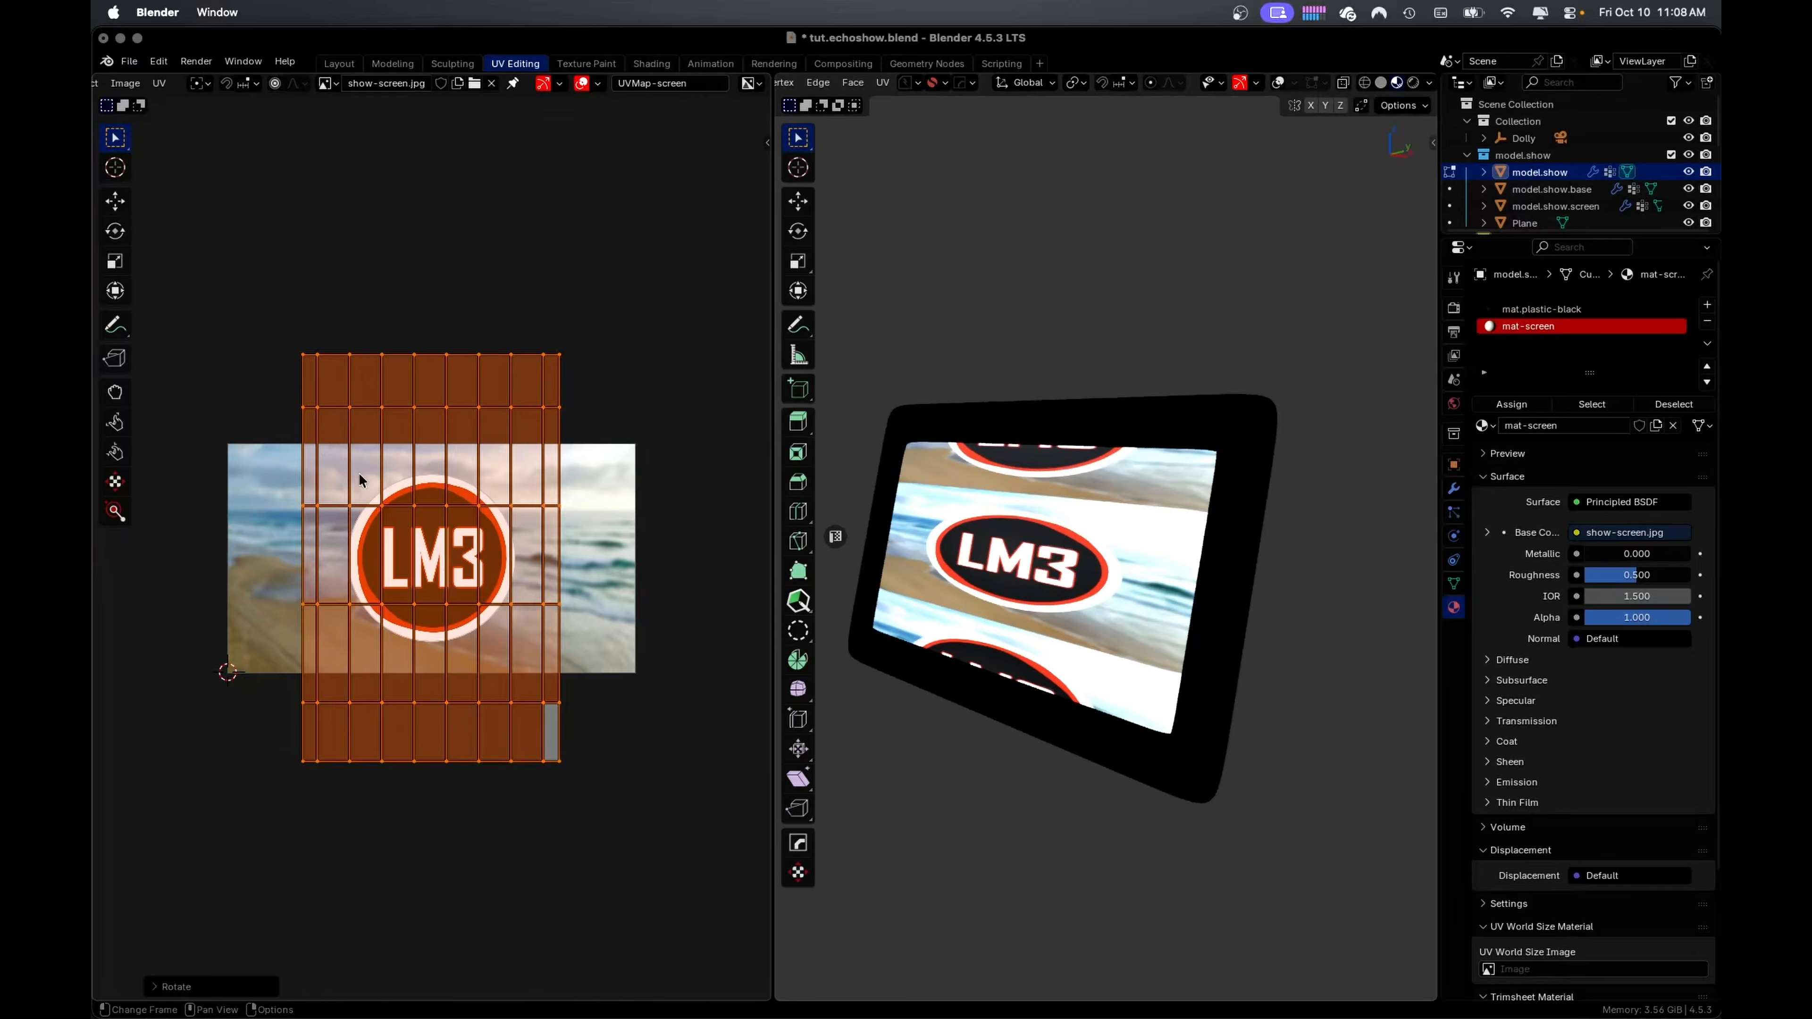
{"action": "key", "text": "s"}
{"action": "key", "text": "y"}
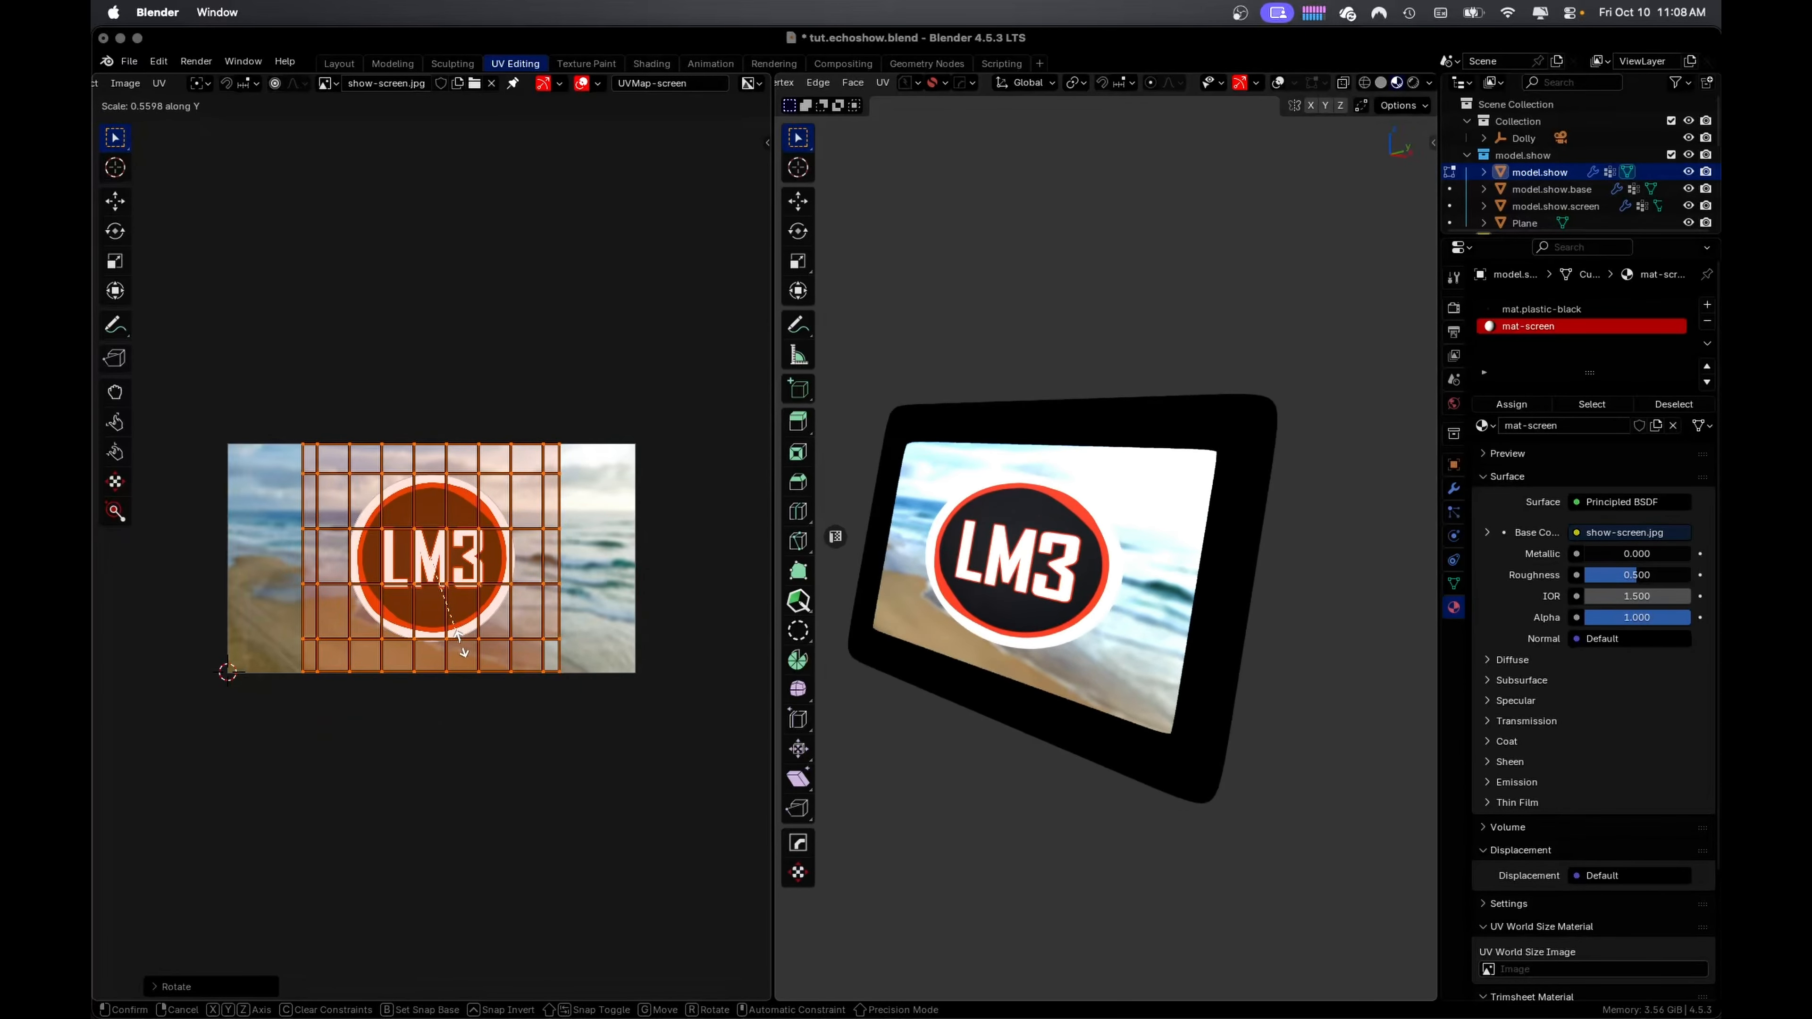
{"action": "left_click", "coordinate": [458, 634]}
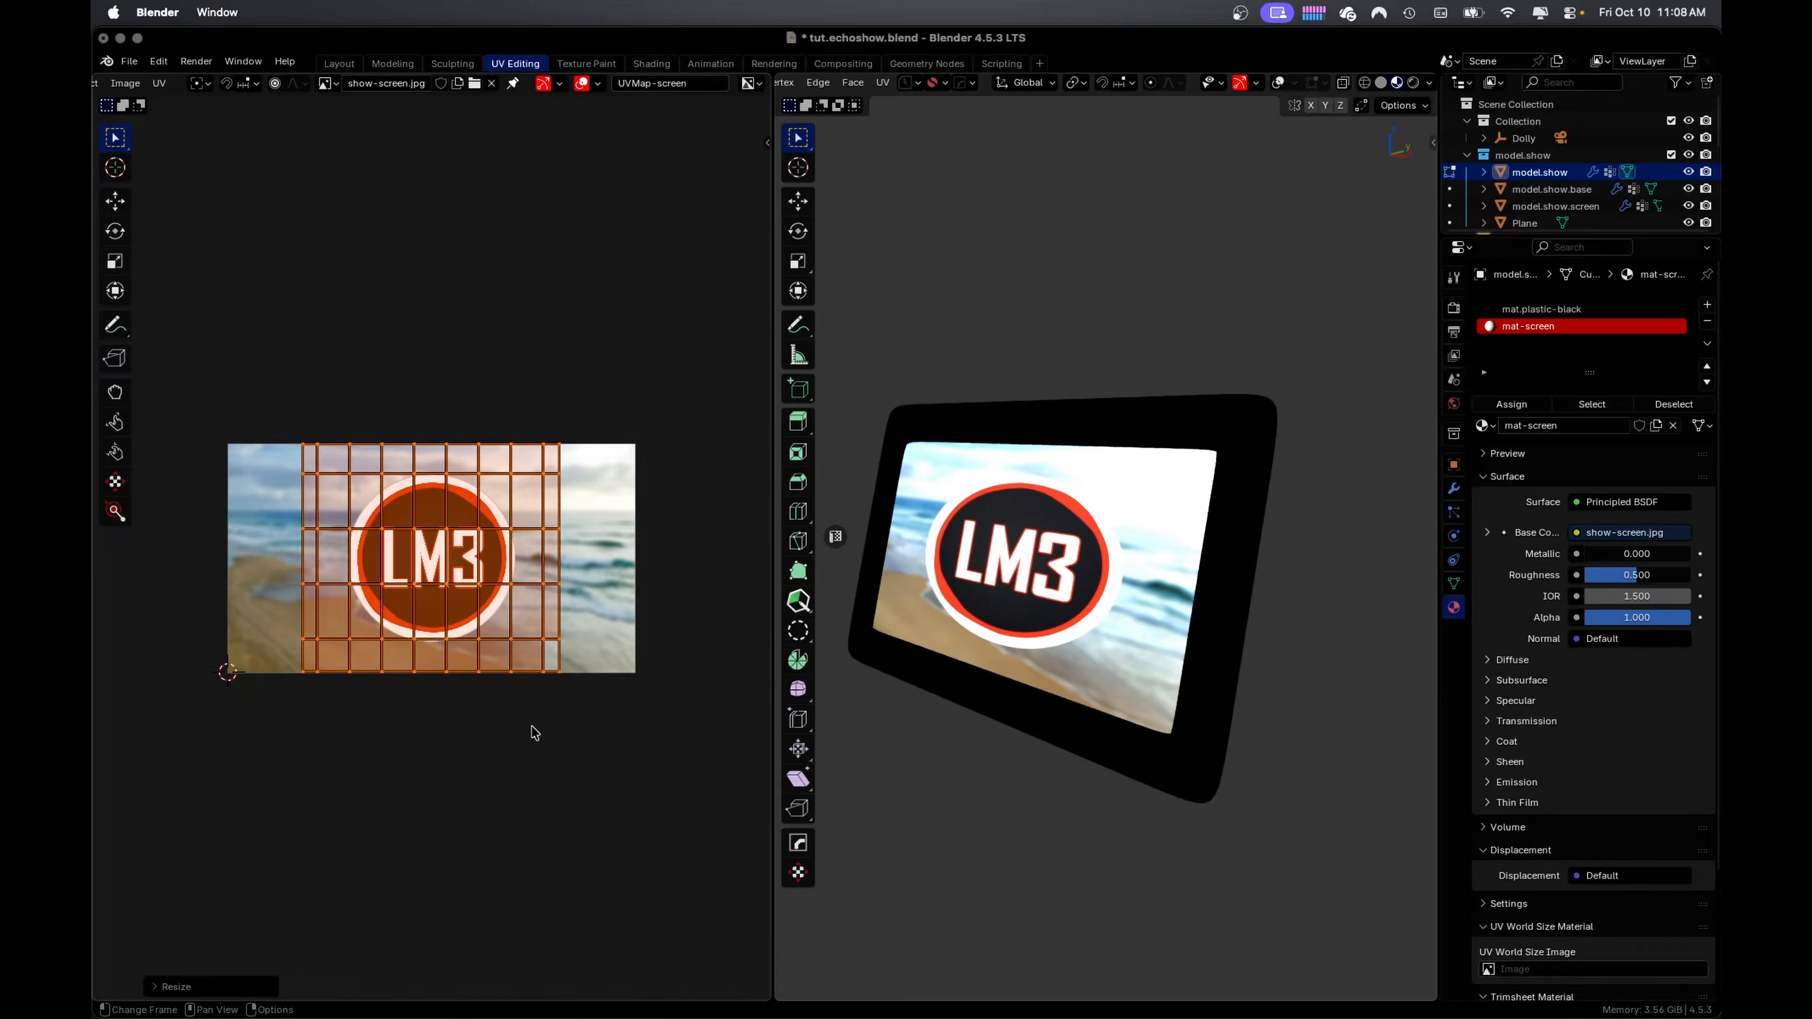
Scale the screen's UV island along X by about 1.56, nudge it along X to fit the image width, and save the file
{"action": "key", "text": "s"}
{"action": "key", "text": "x"}
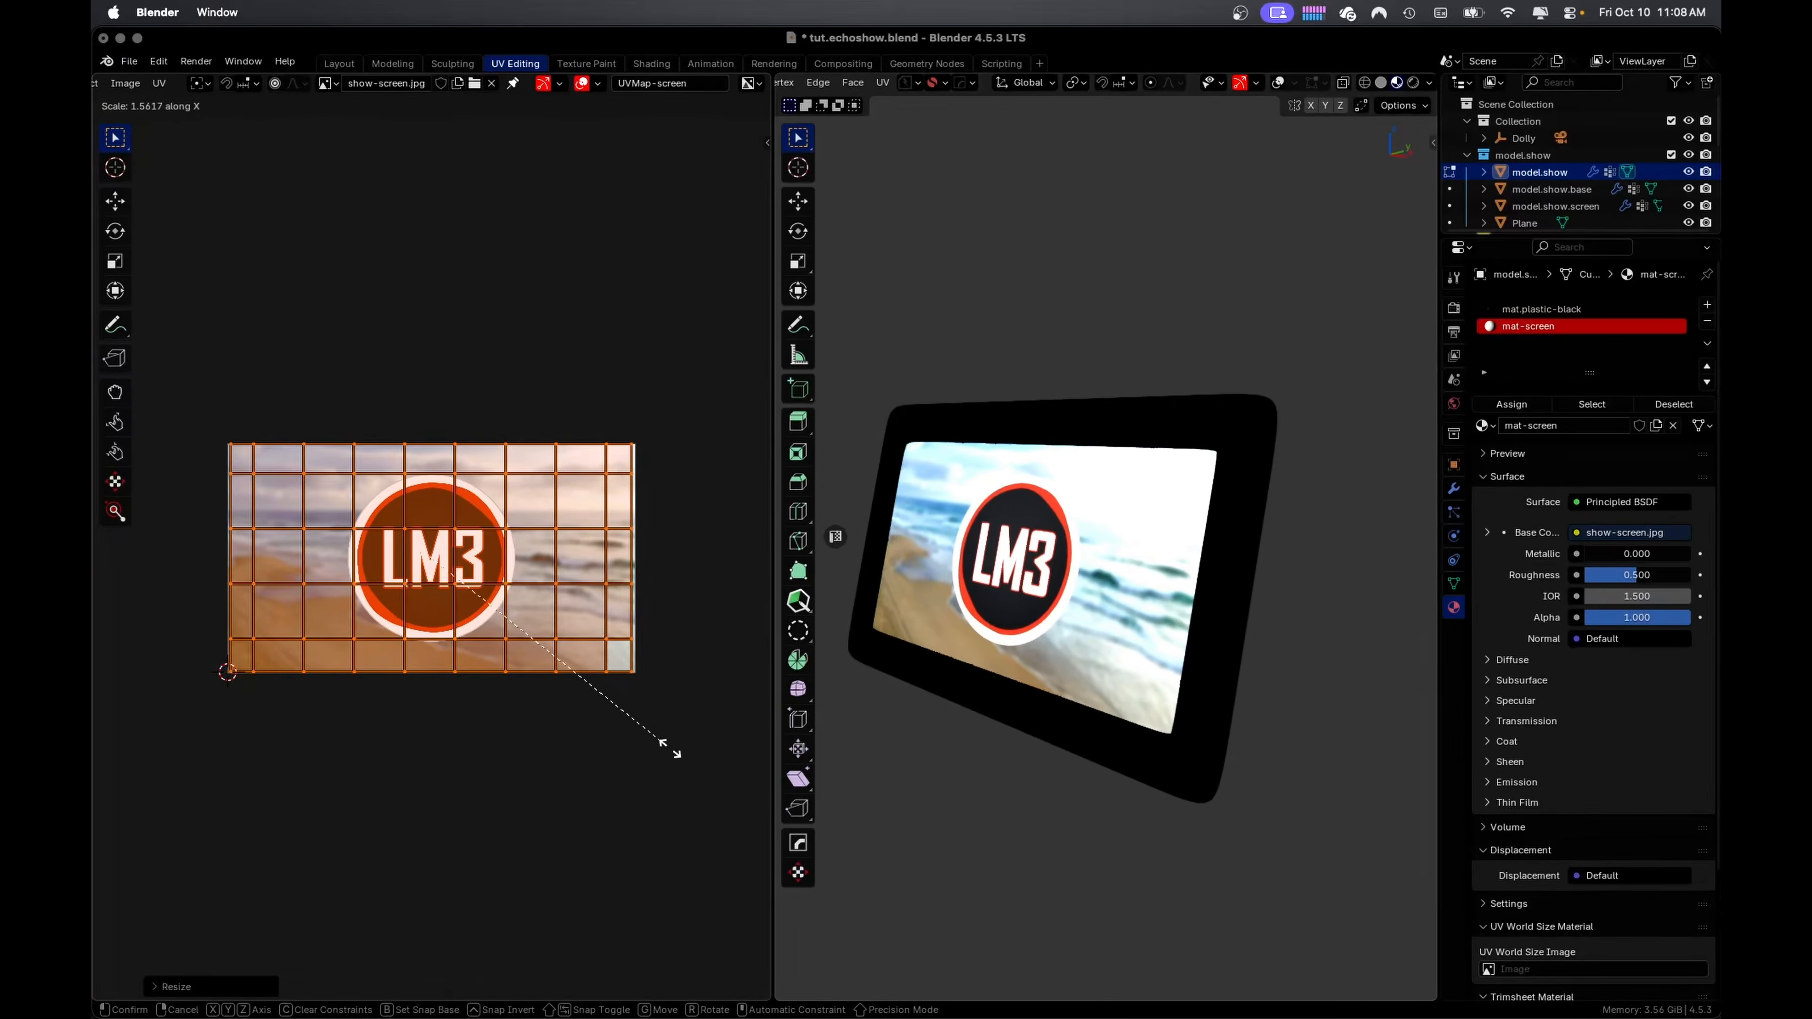
{"action": "left_click", "coordinate": [672, 749]}
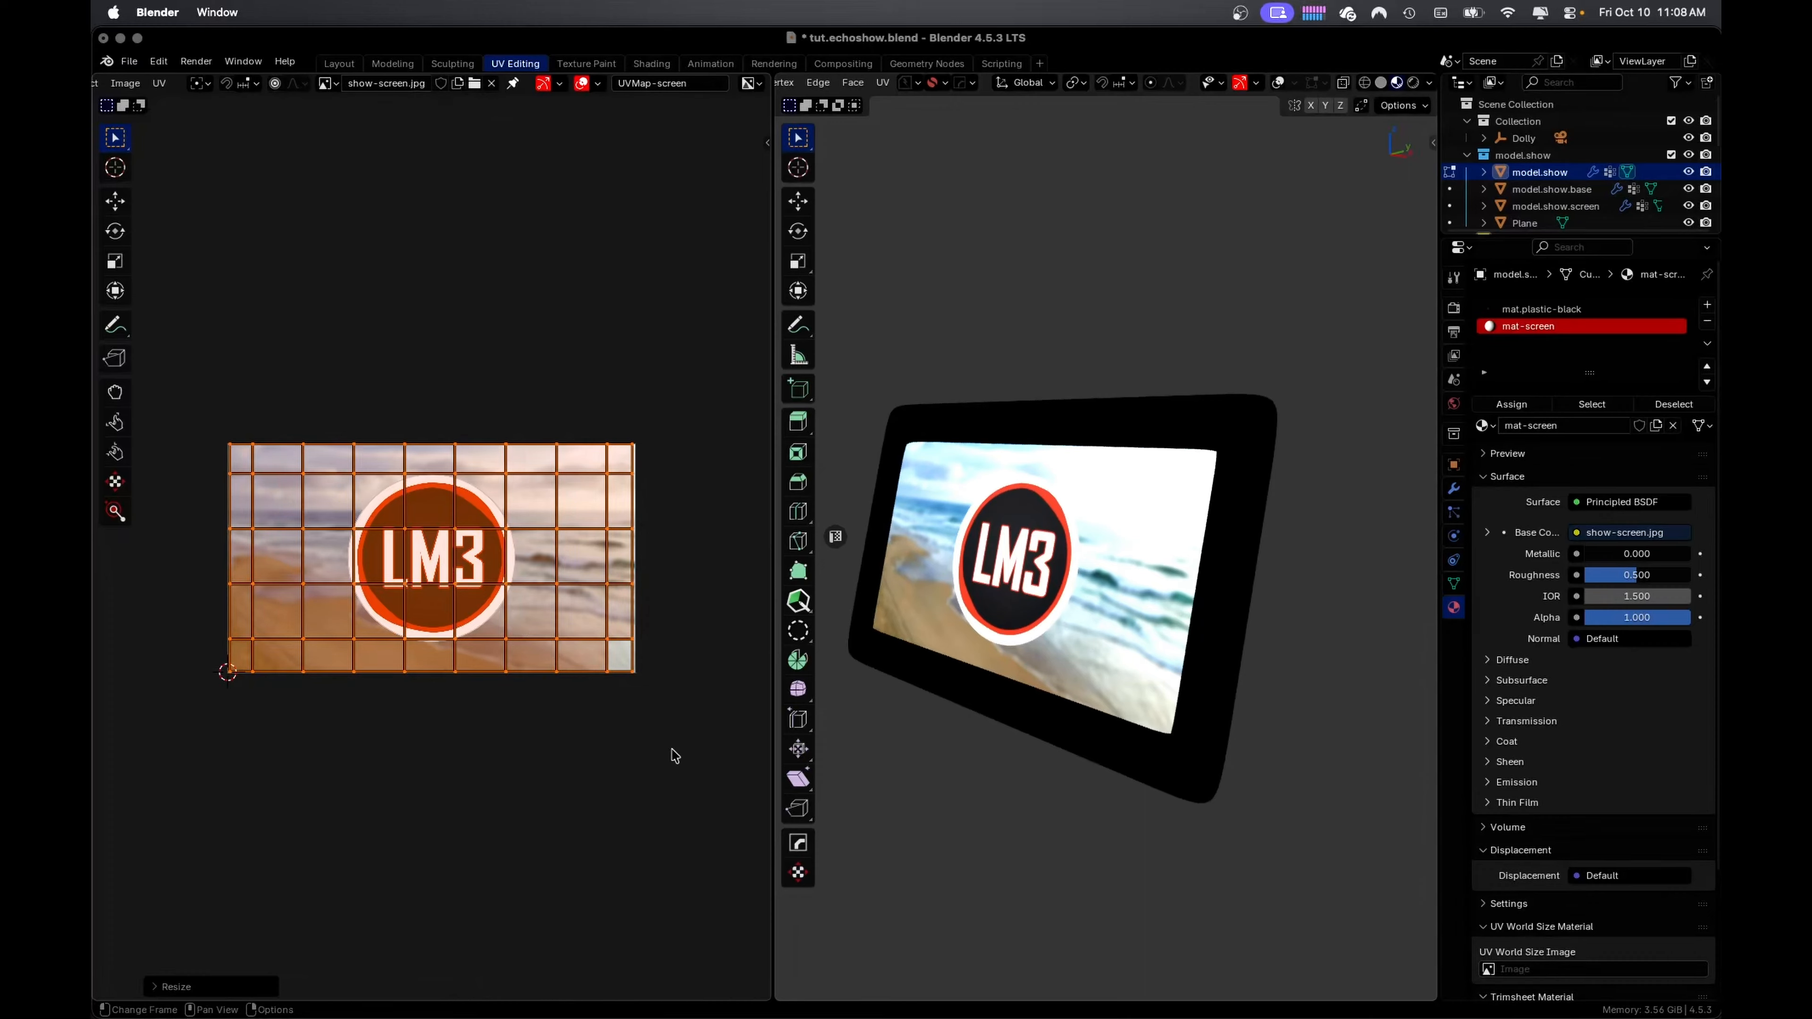
{"action": "key", "text": "g"}
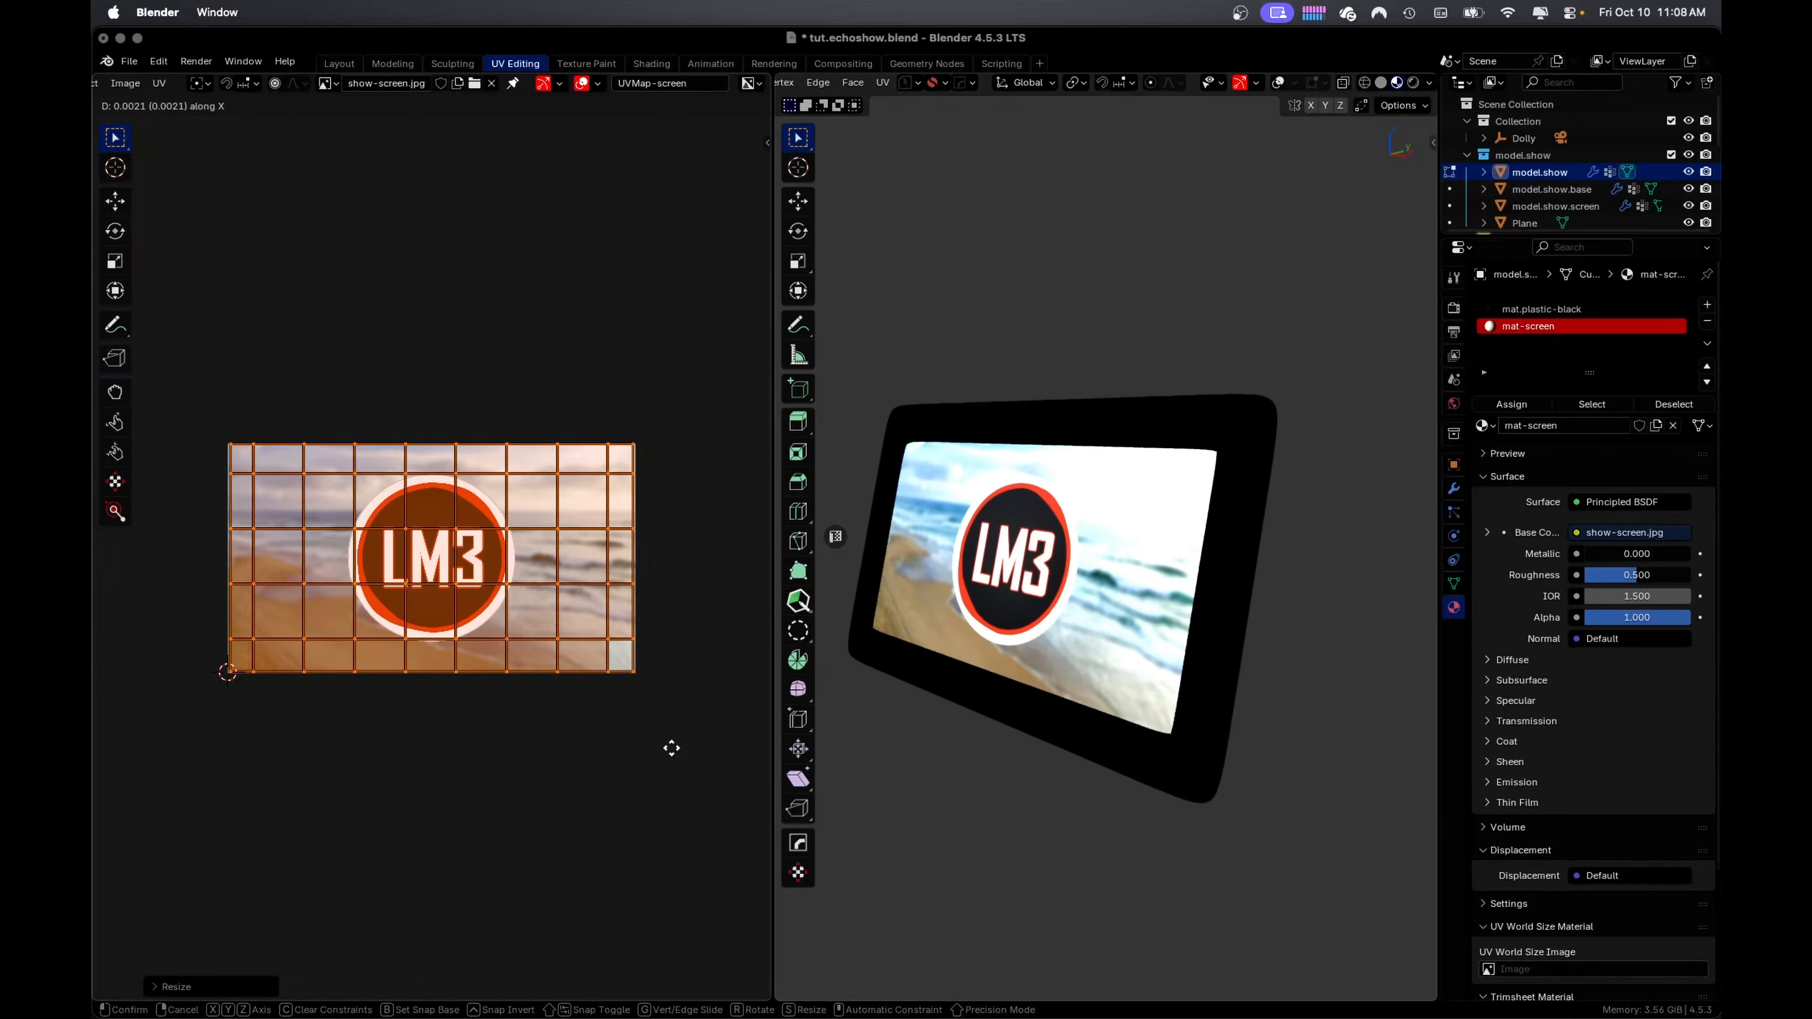
{"action": "left_click", "coordinate": [676, 755]}
{"action": "mouse_move", "coordinate": [962, 680]}
{"action": "middle_mouse_down"}
{"action": "mouse_move", "coordinate": [1136, 667]}
{"action": "mouse_move", "coordinate": [971, 664]}
{"action": "middle_mouse_up"}
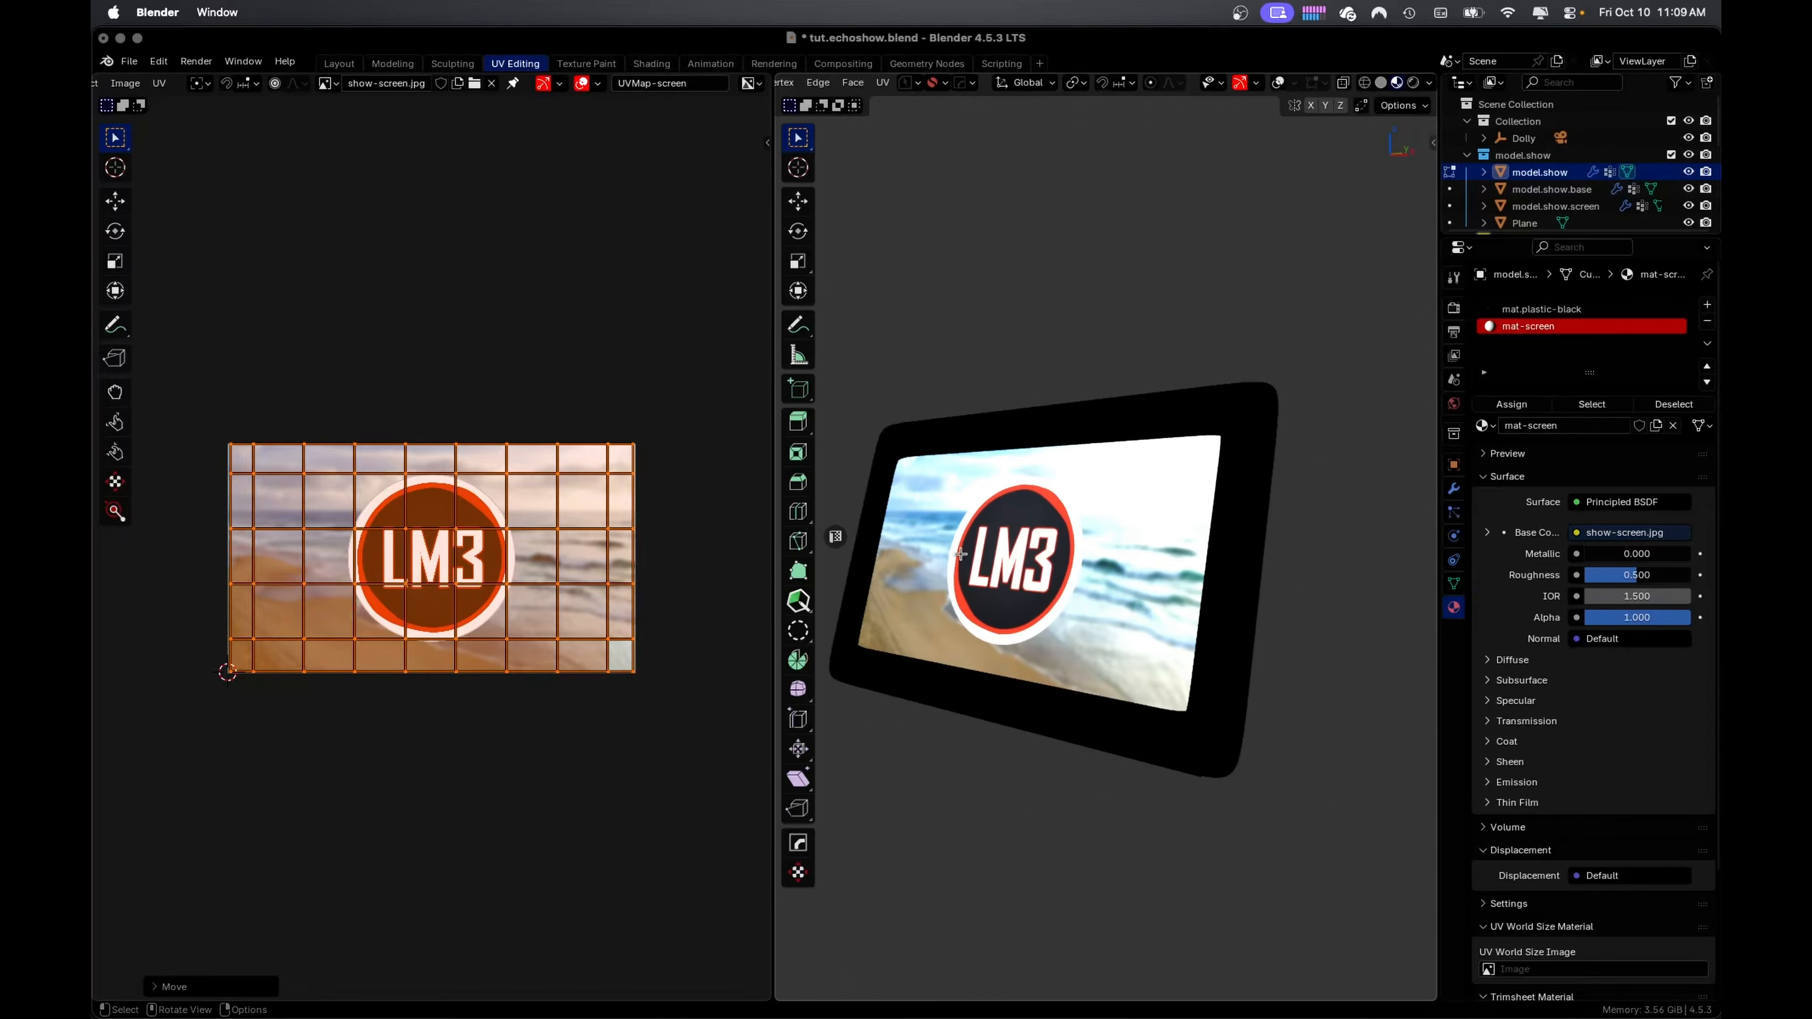
{"action": "key", "text": "super+s"}
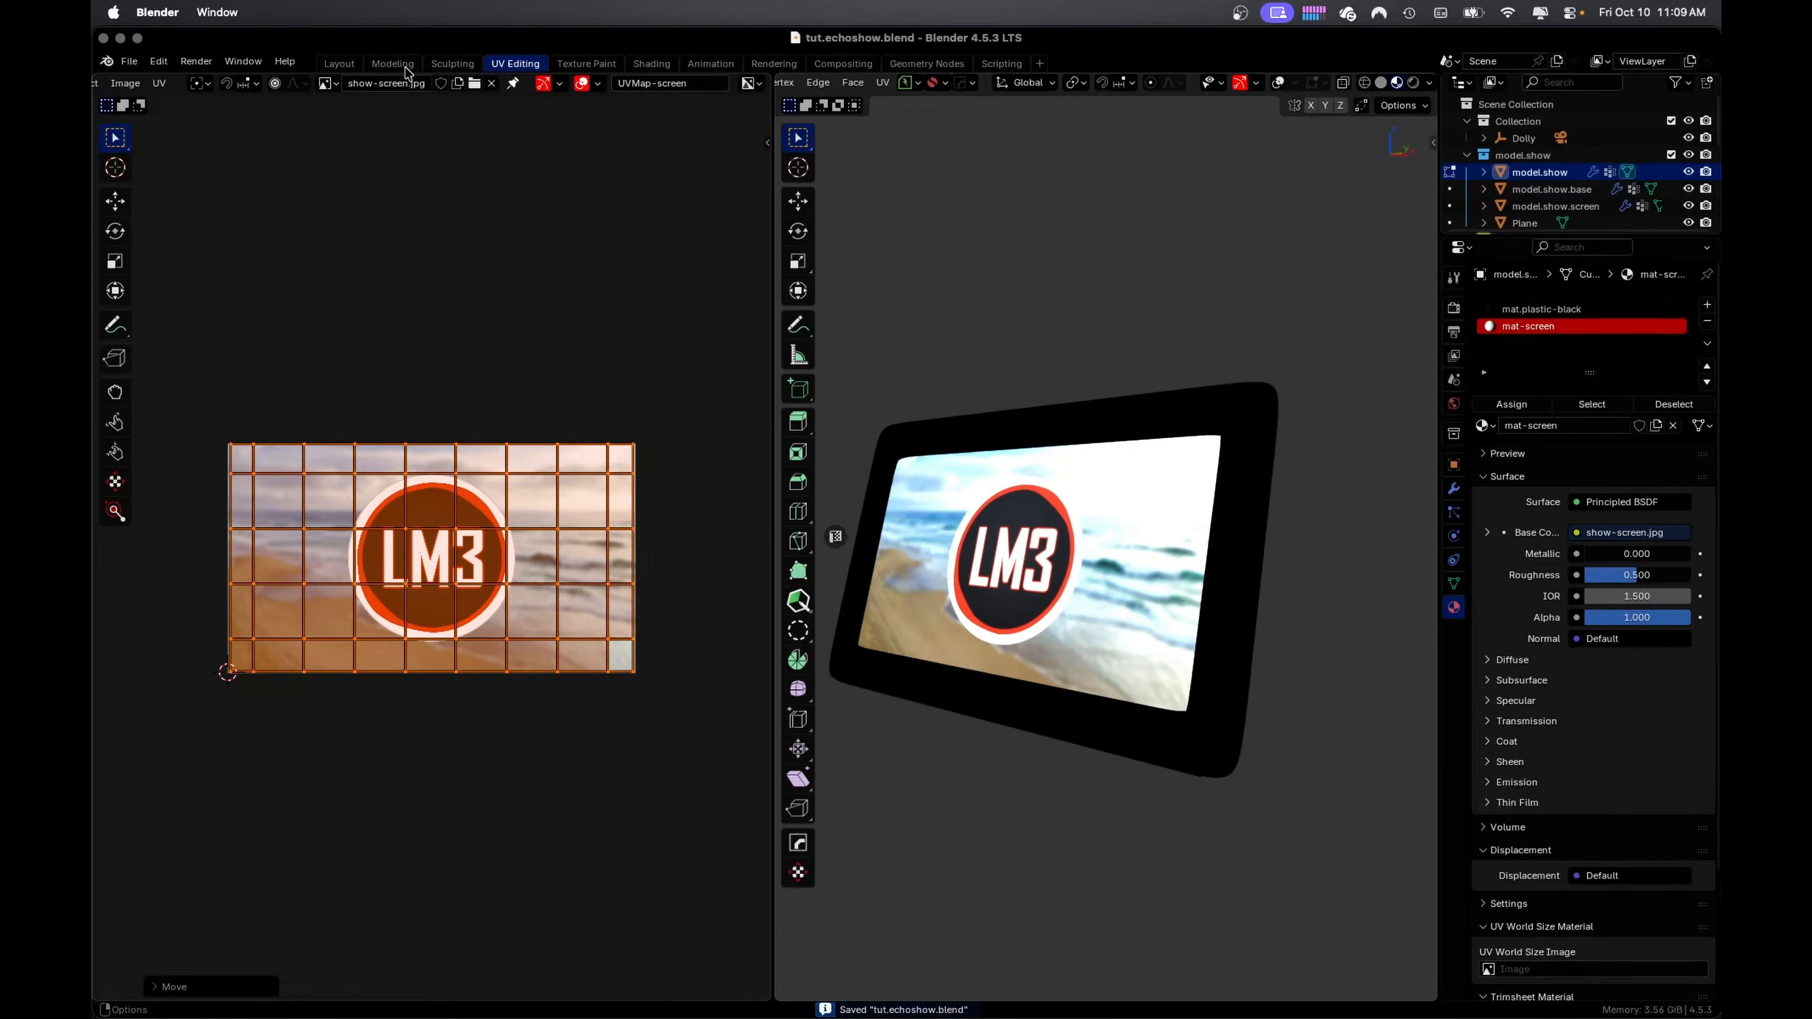
In the Layout workspace, connect show-screen.jpg's color to the Principled BSDF emission color and set the emission strength to 1
{"action": "left_click", "coordinate": [339, 63]}
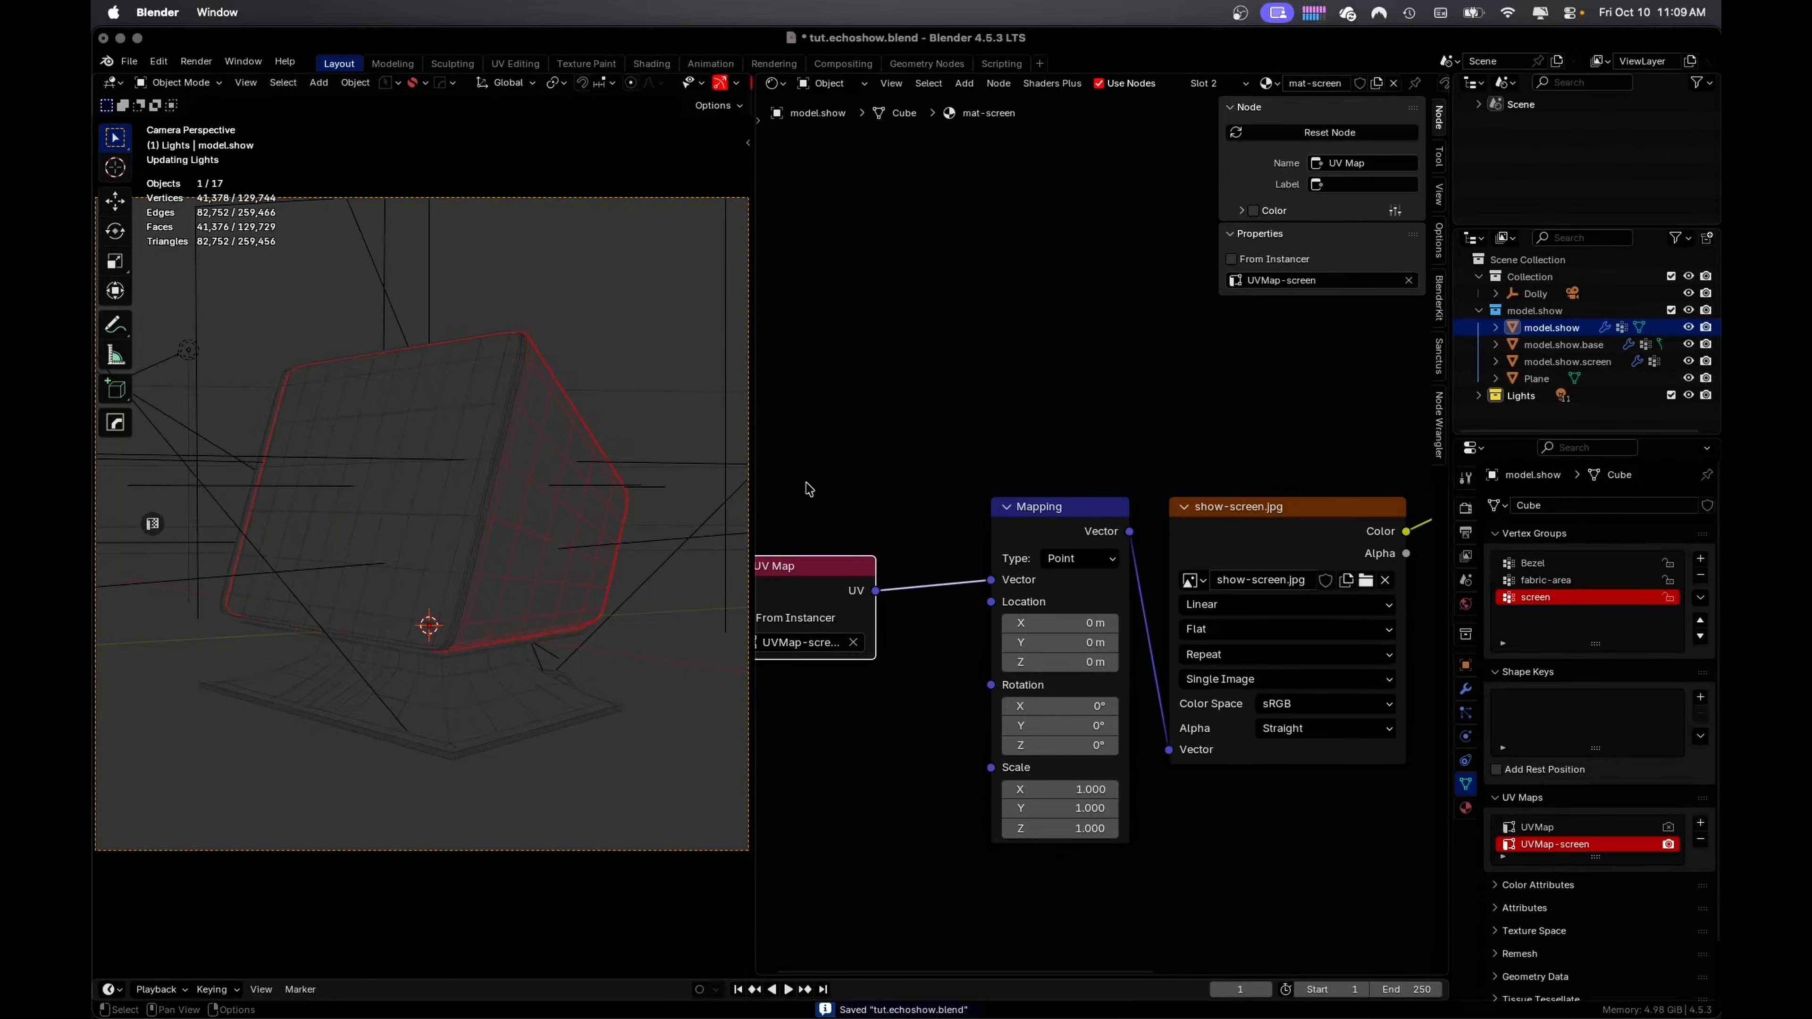
{"action": "scroll", "coordinate": [808, 489], "scroll_direction": "down", "scroll_amount": 2}
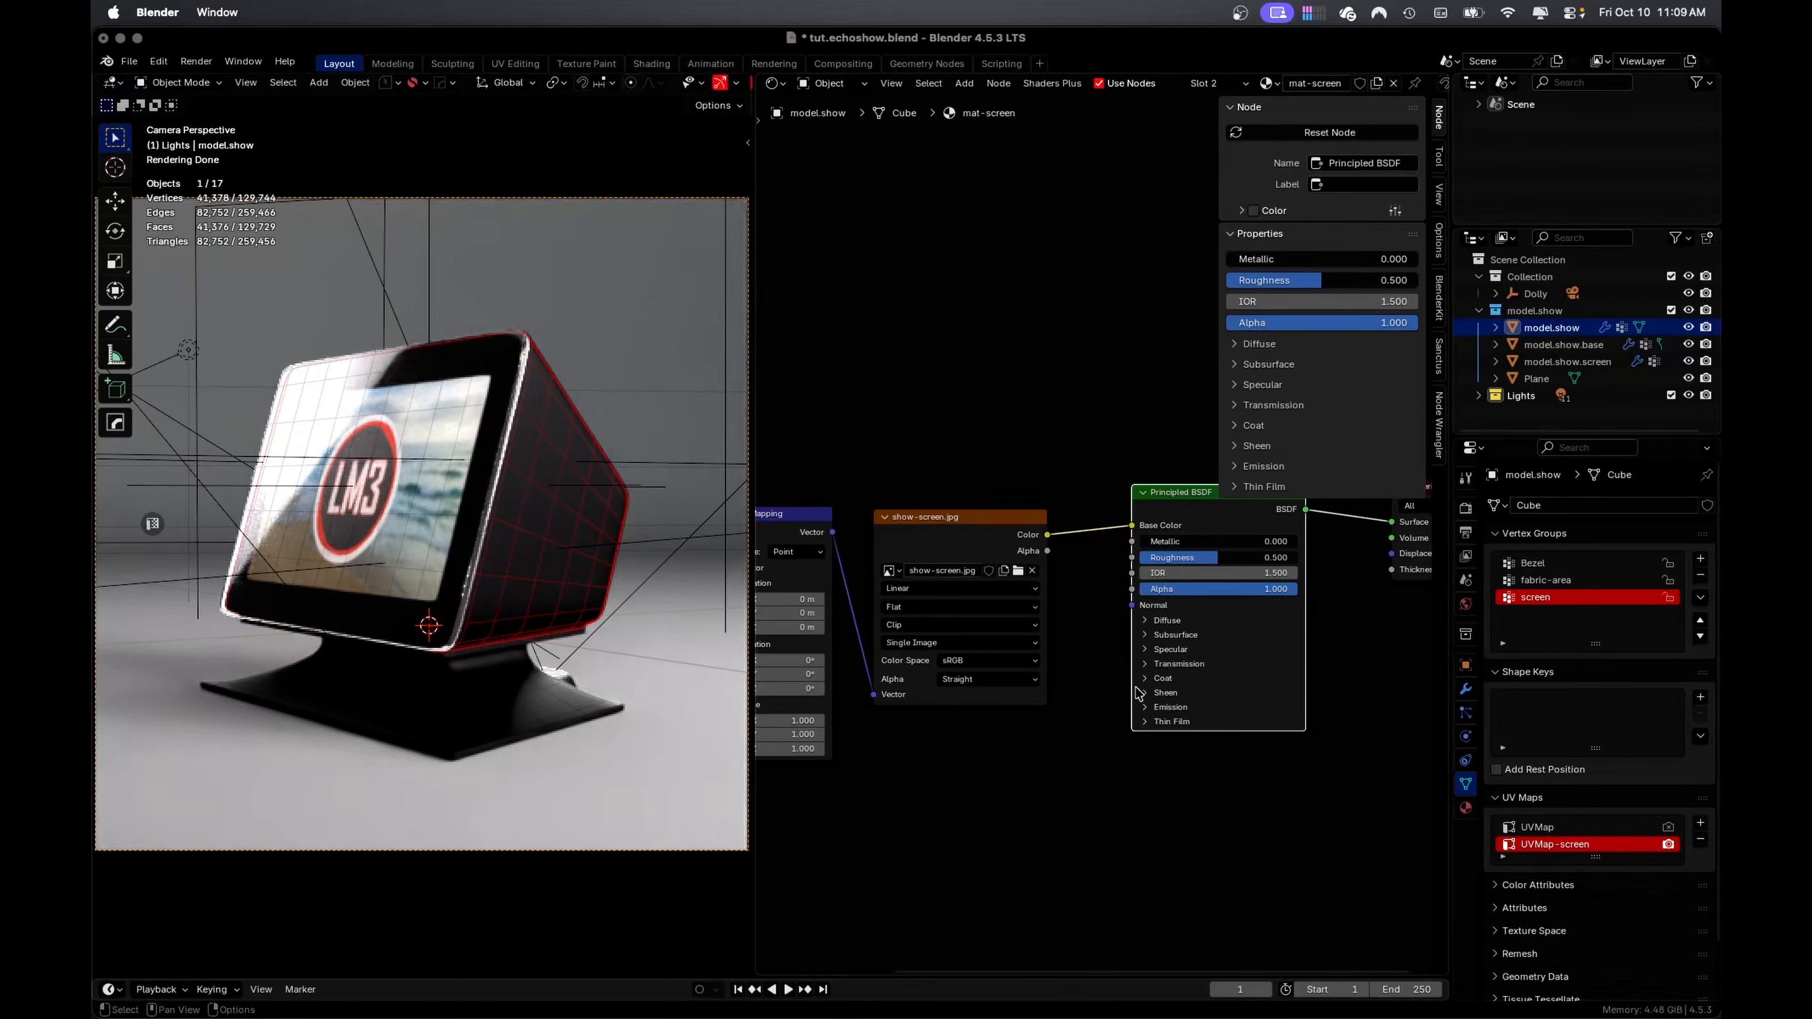
{"action": "left_click", "coordinate": [1143, 707]}
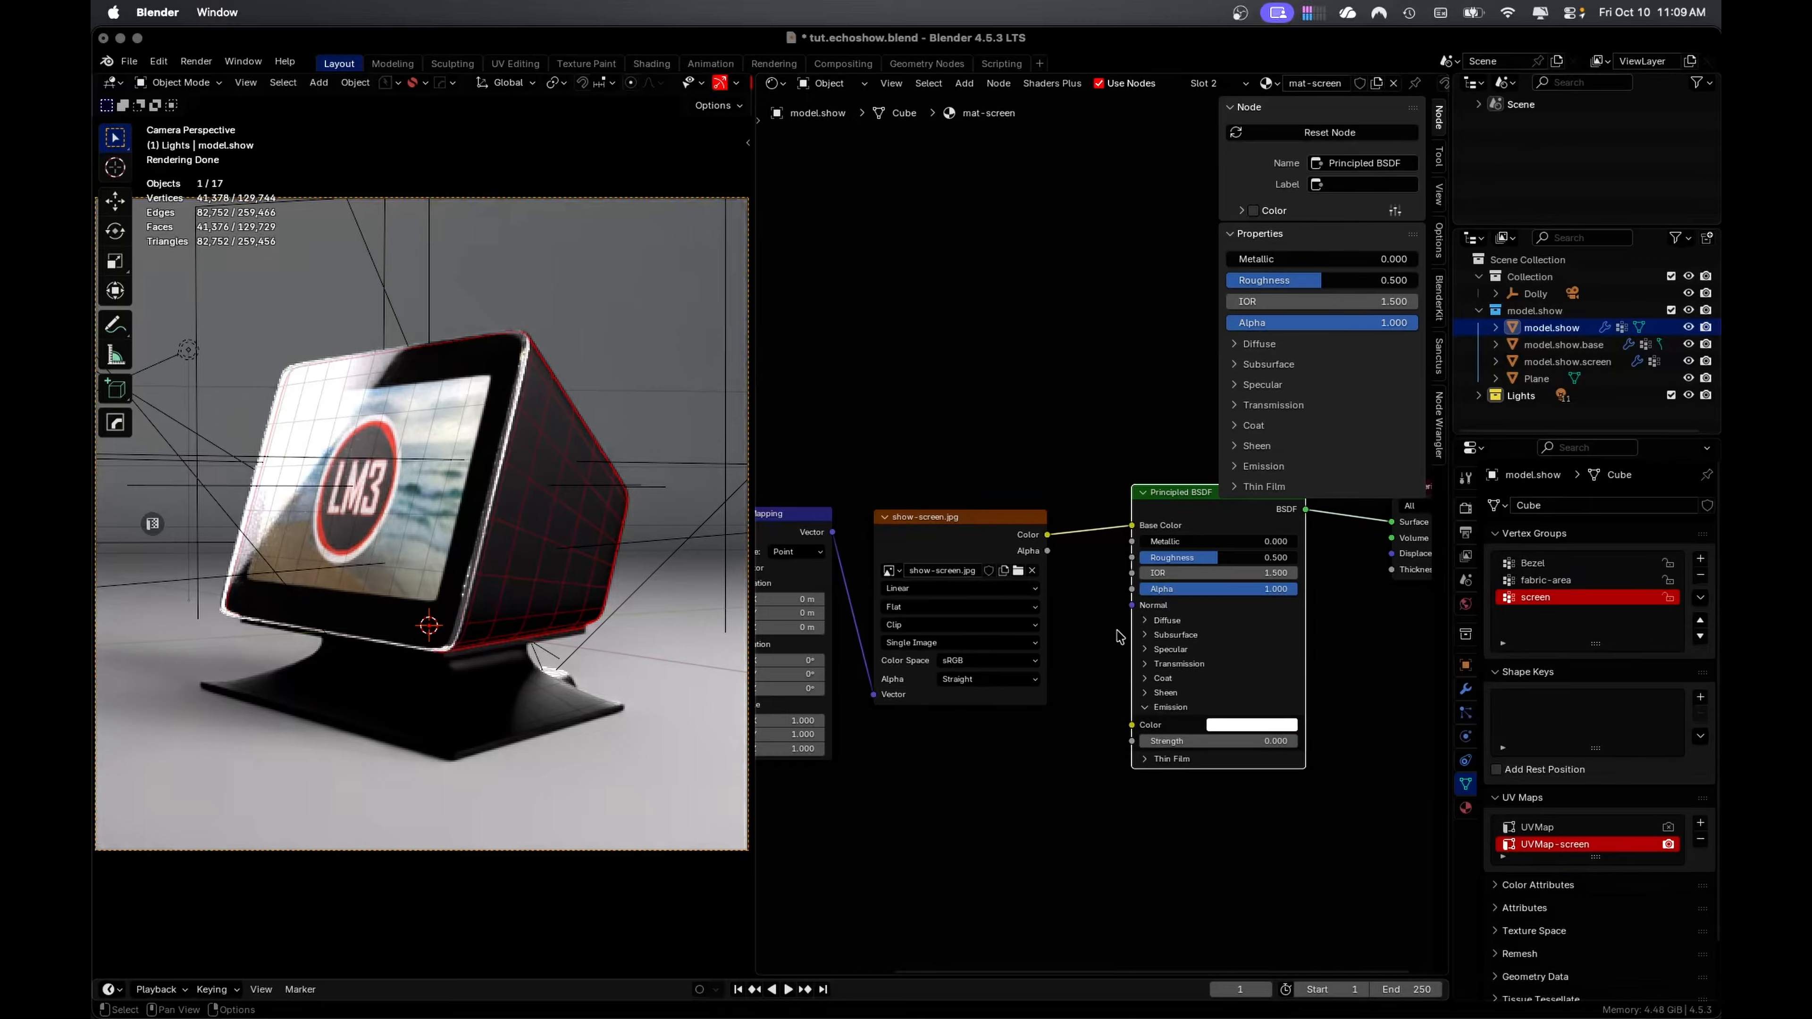
{"action": "left_click_drag", "start_coordinate": [1048, 537], "coordinate": [1084, 616]}
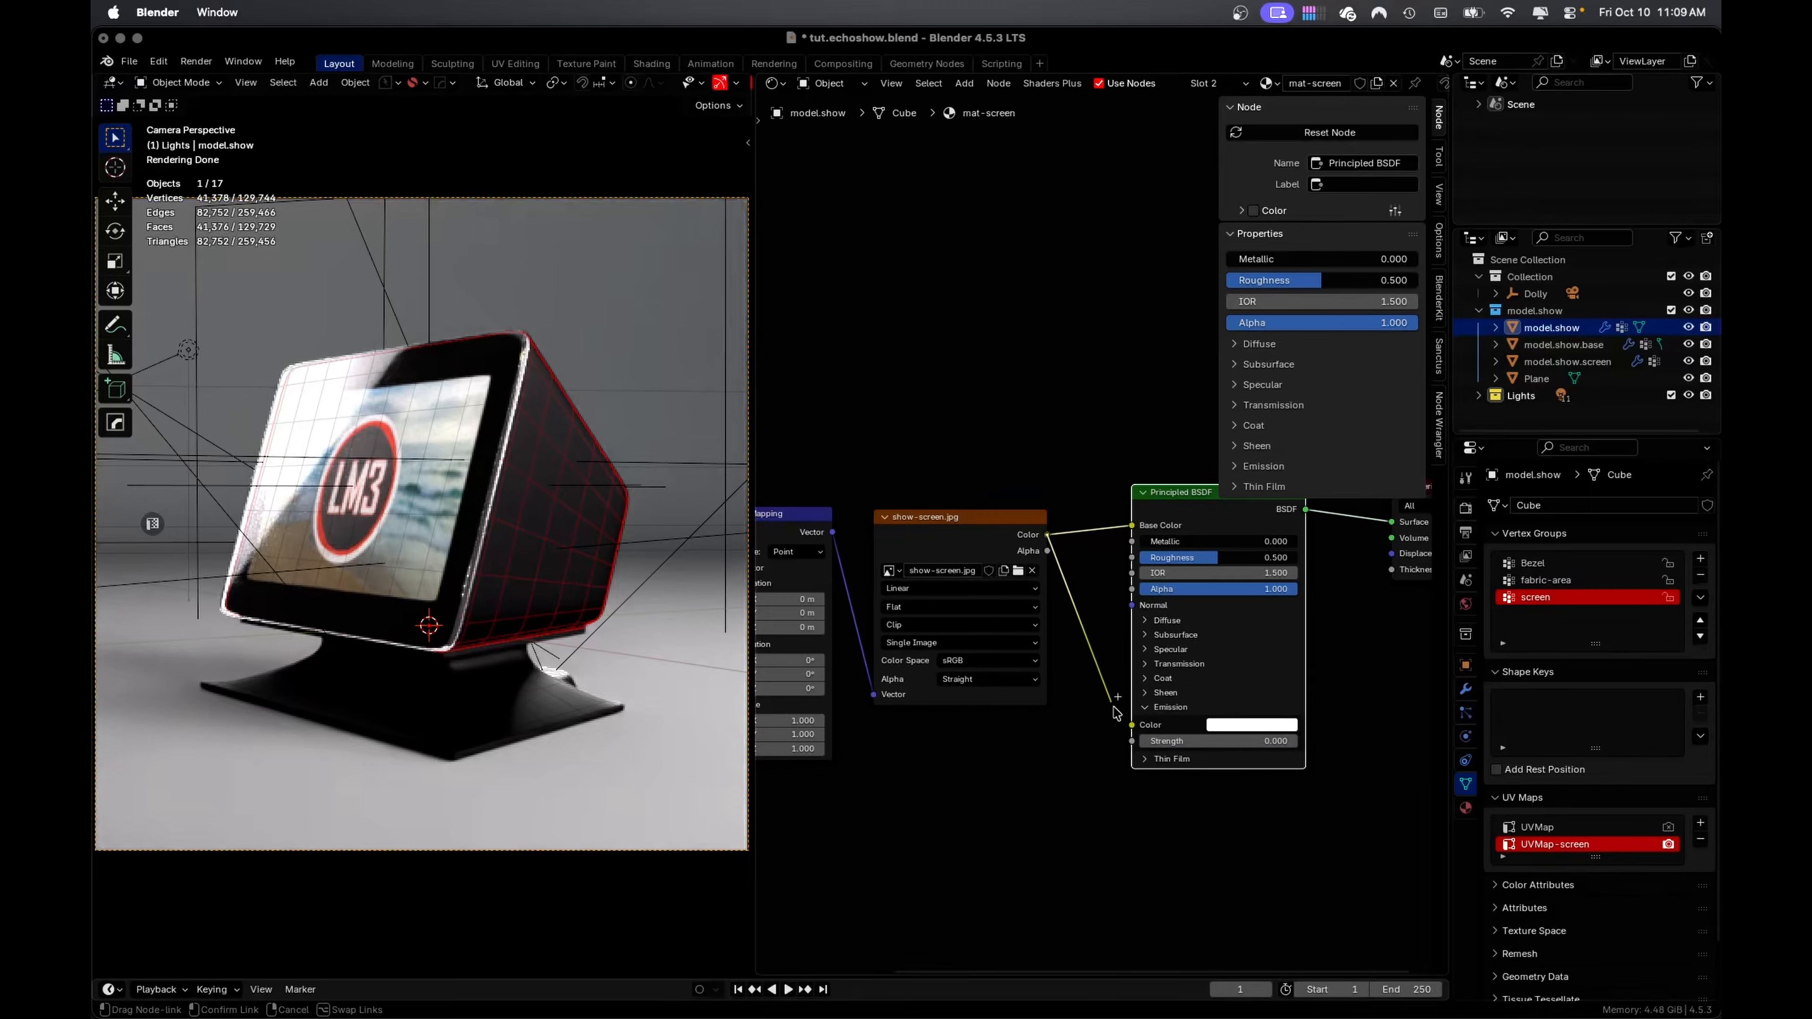
{"action": "left_click_drag", "start_coordinate": [1125, 723], "coordinate": [1132, 725]}
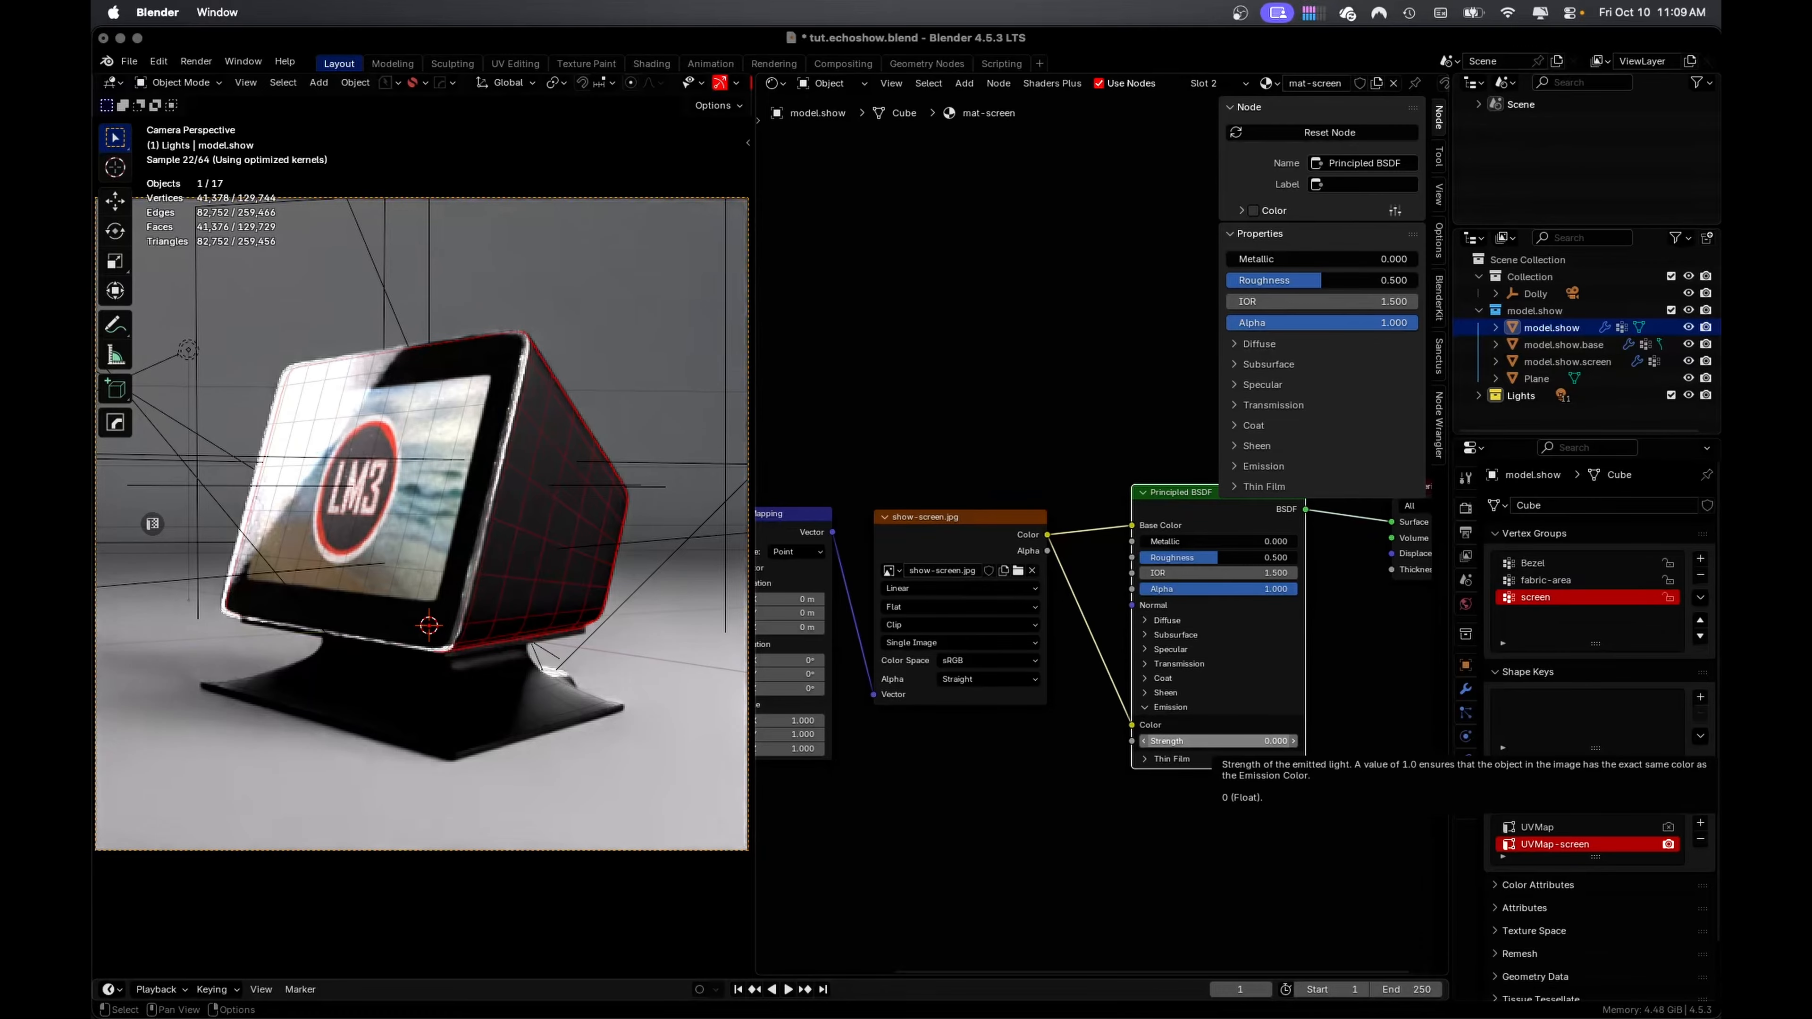
{"action": "left_click_drag", "start_coordinate": [1212, 741], "coordinate": [1245, 741]}
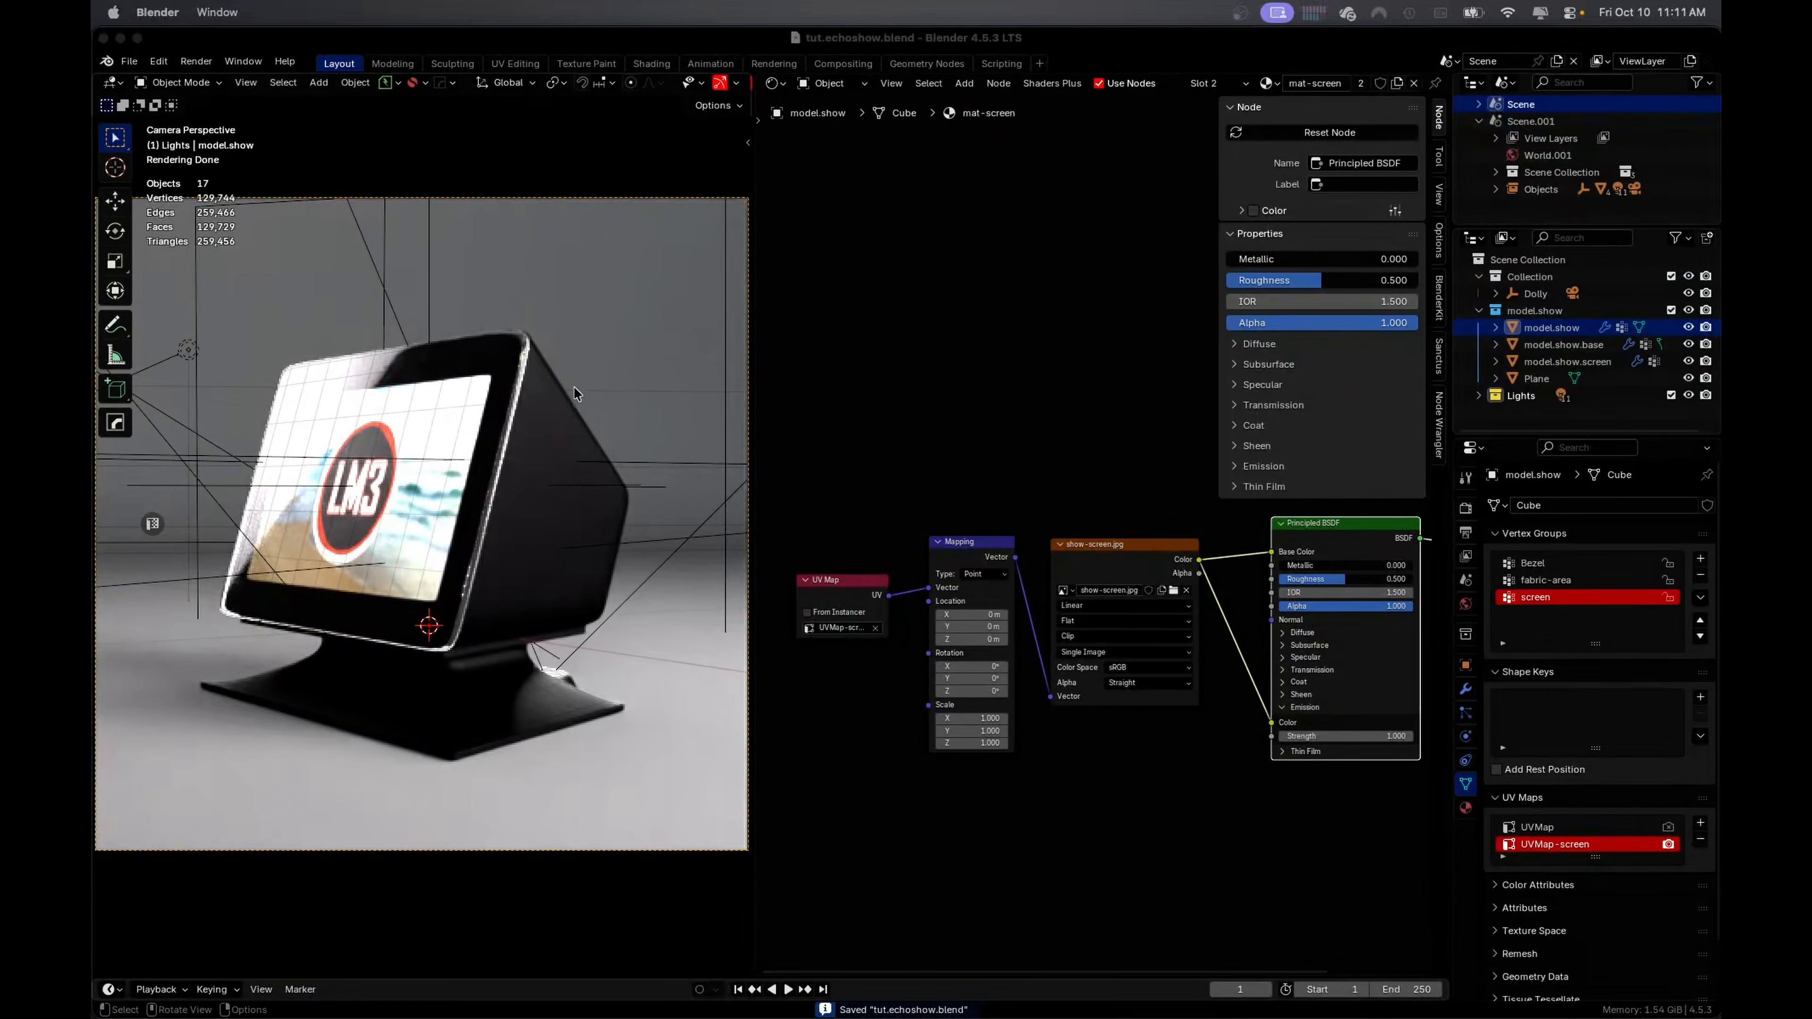
In face Edit Mode on model.show, clear the current selection and select the faces of the fabric-area vertex group
{"action": "left_click", "coordinate": [548, 468]}
{"action": "key", "text": "Tab"}
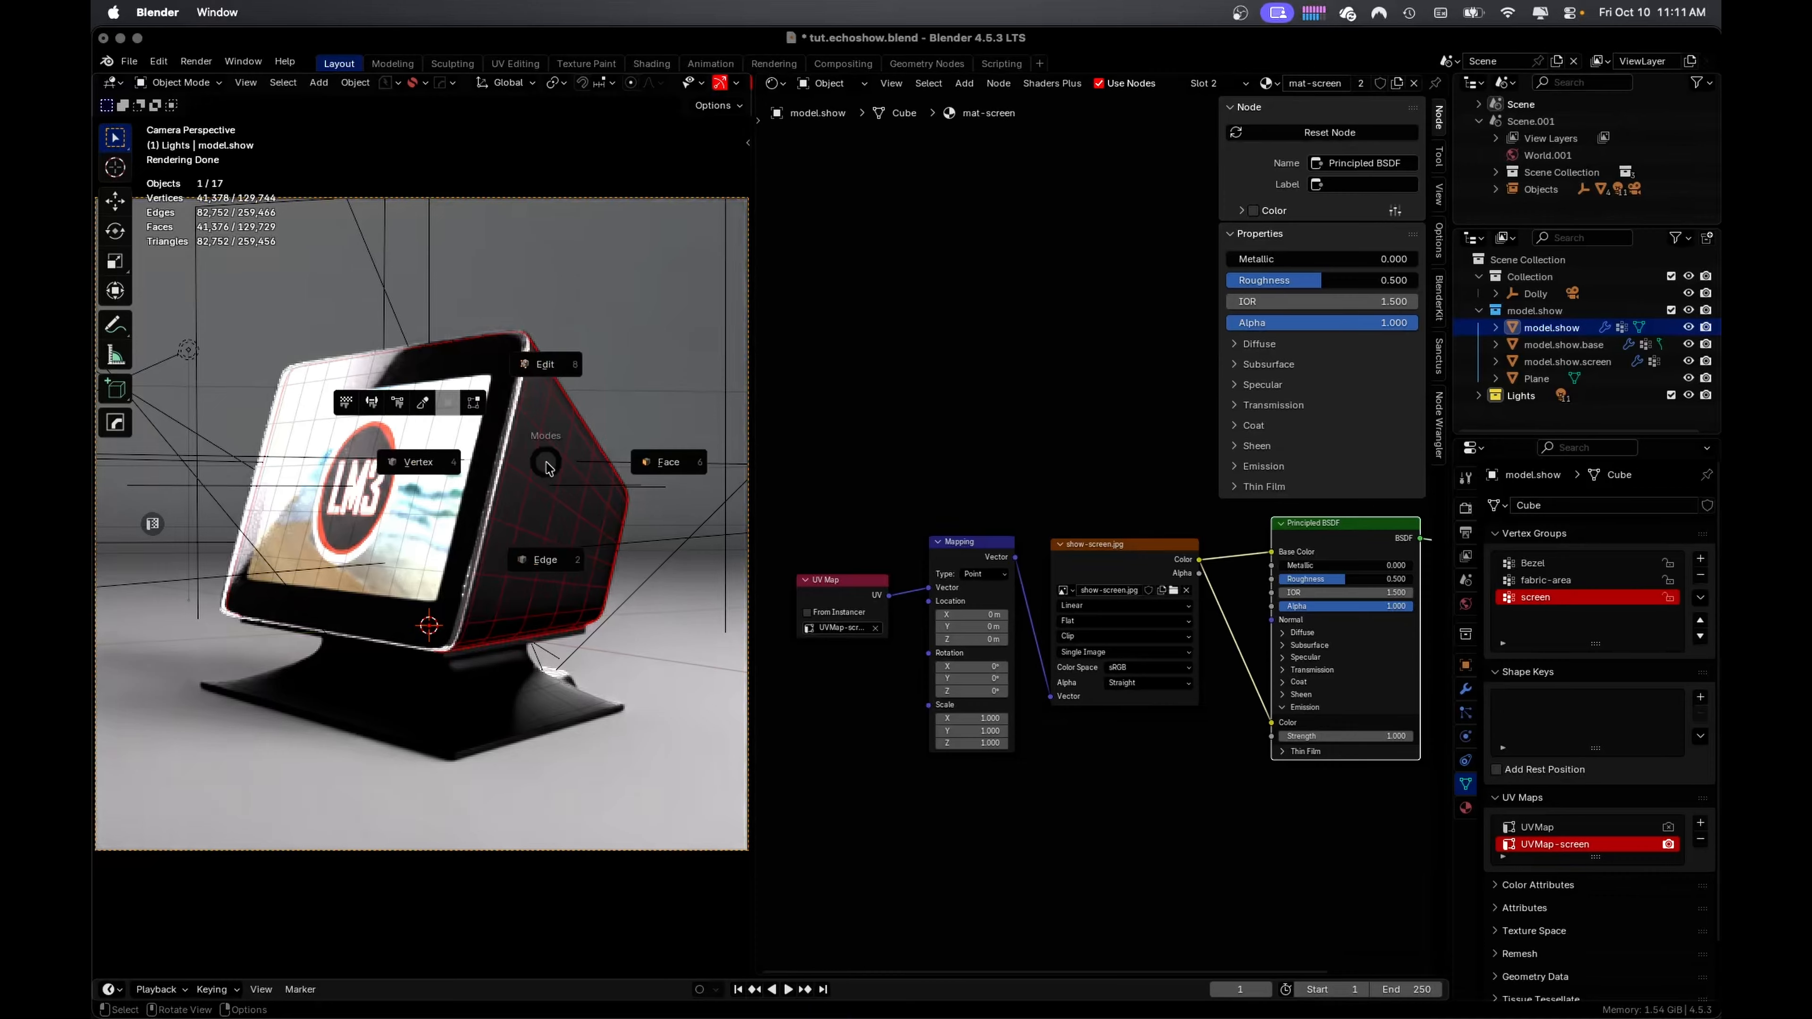
{"action": "left_click", "coordinate": [709, 469]}
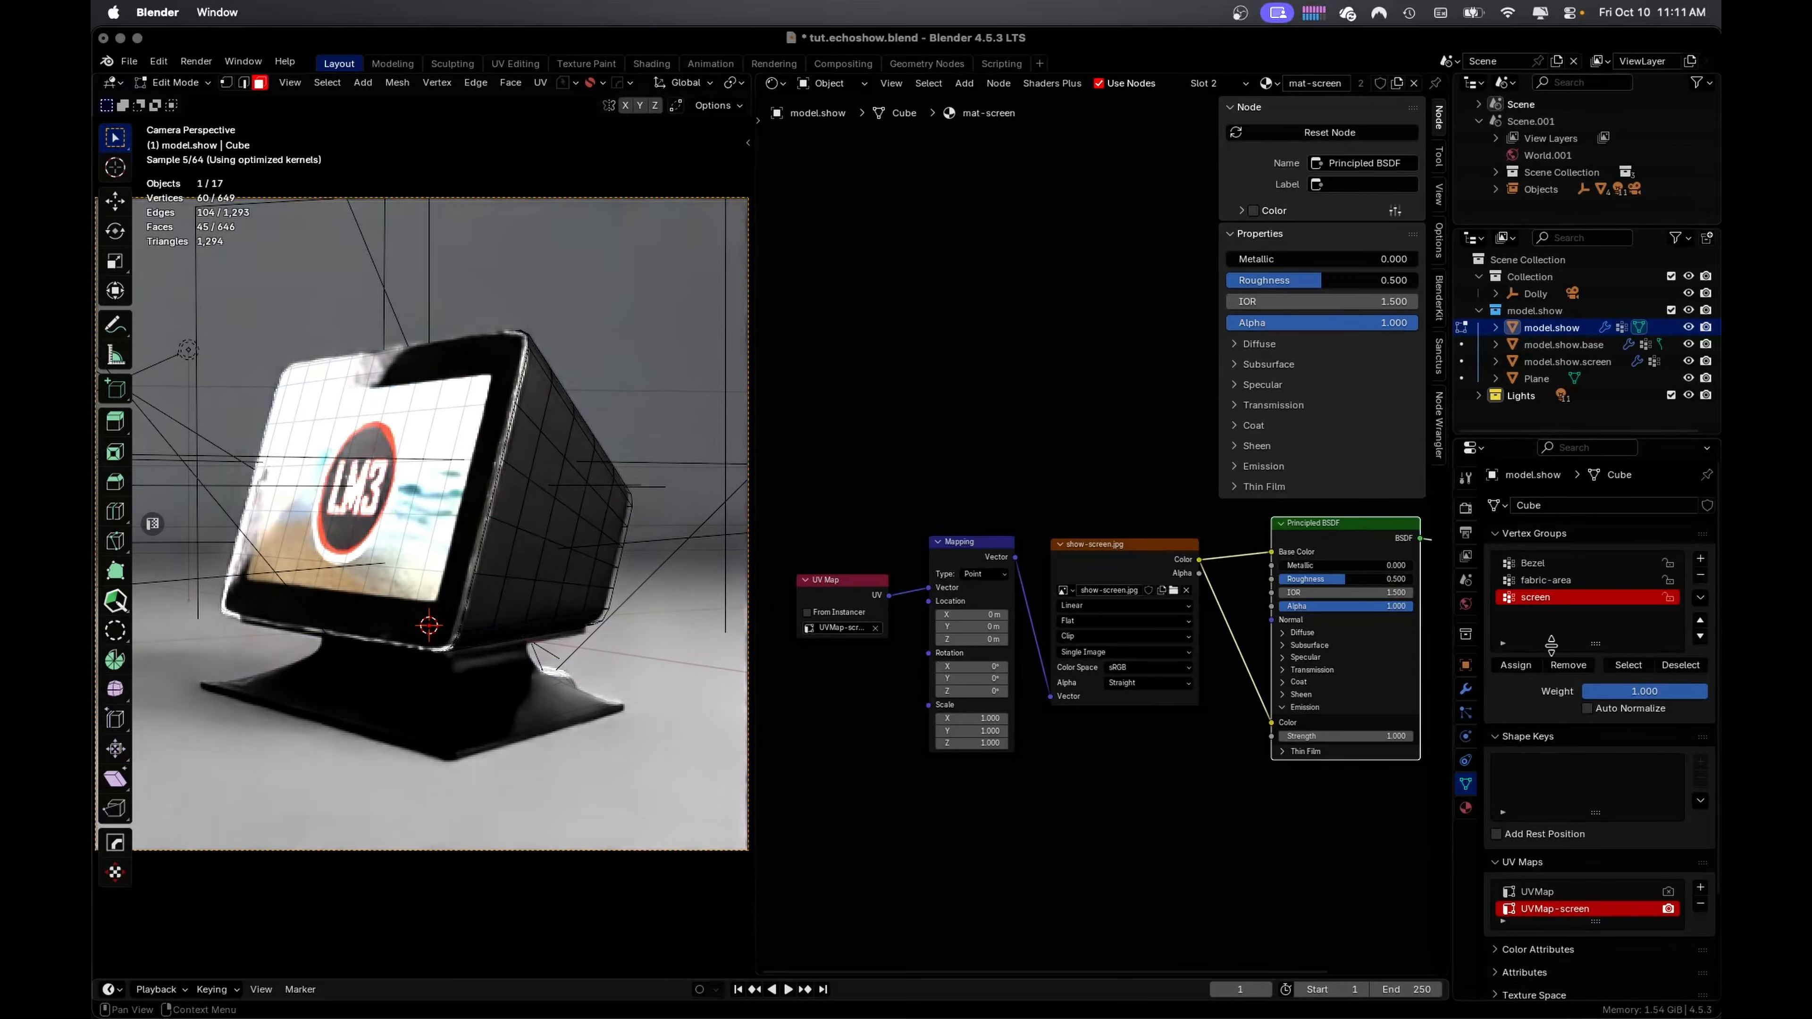
{"action": "key", "text": "alt+a"}
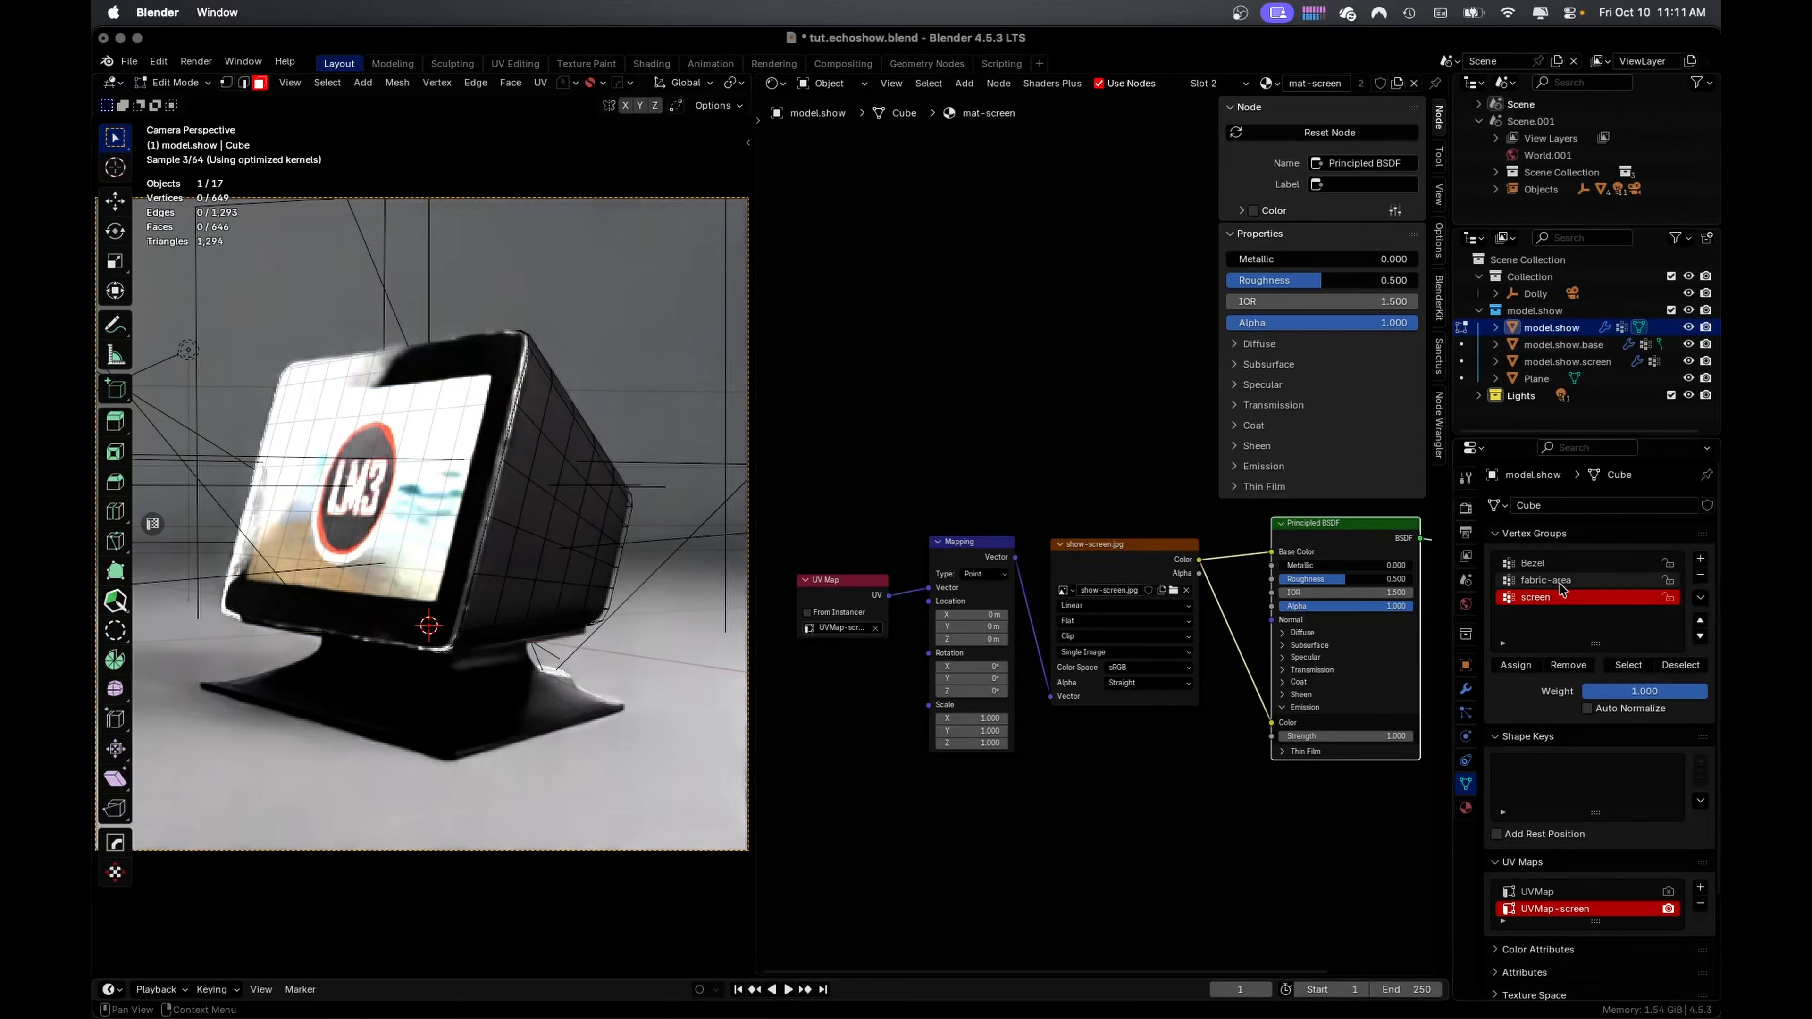
{"action": "left_click", "coordinate": [1546, 580]}
{"action": "left_click", "coordinate": [1626, 665]}
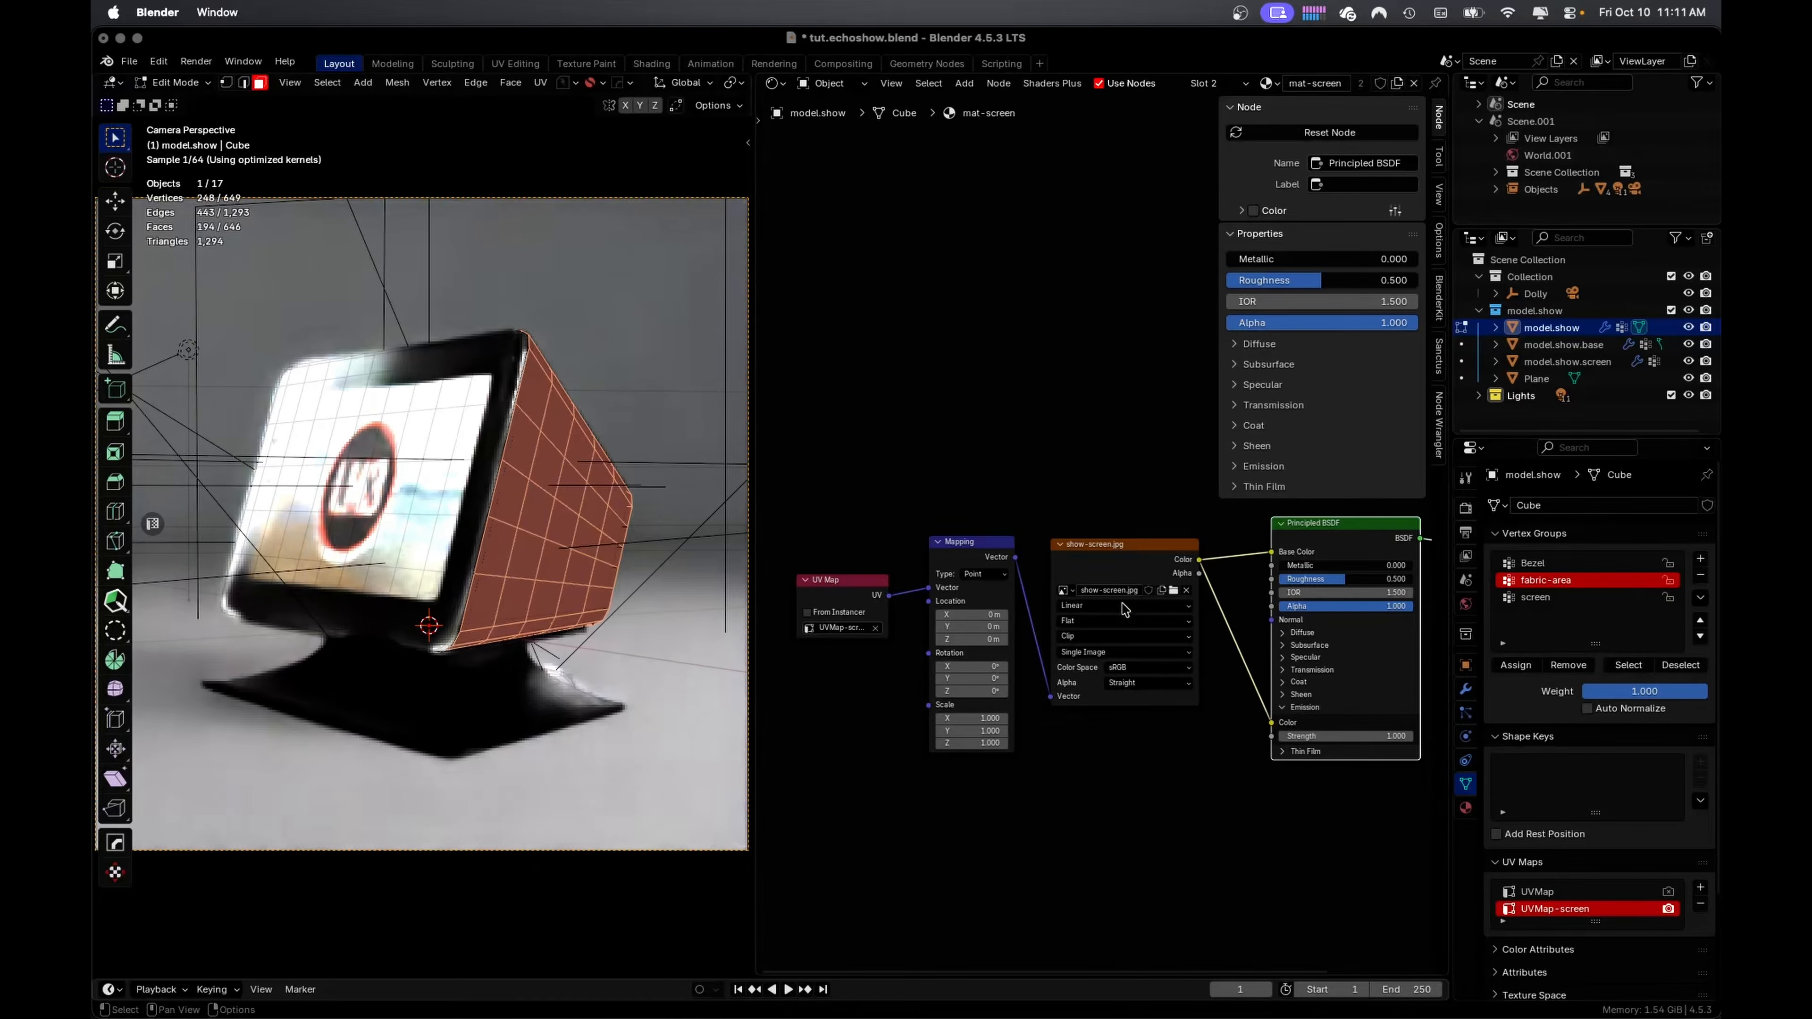
Duplicate the fabric-area faces in place and separate the selection into its own object, model.show.fabric
{"action": "middle_click_drag", "start_coordinate": [542, 499], "coordinate": [612, 570]}
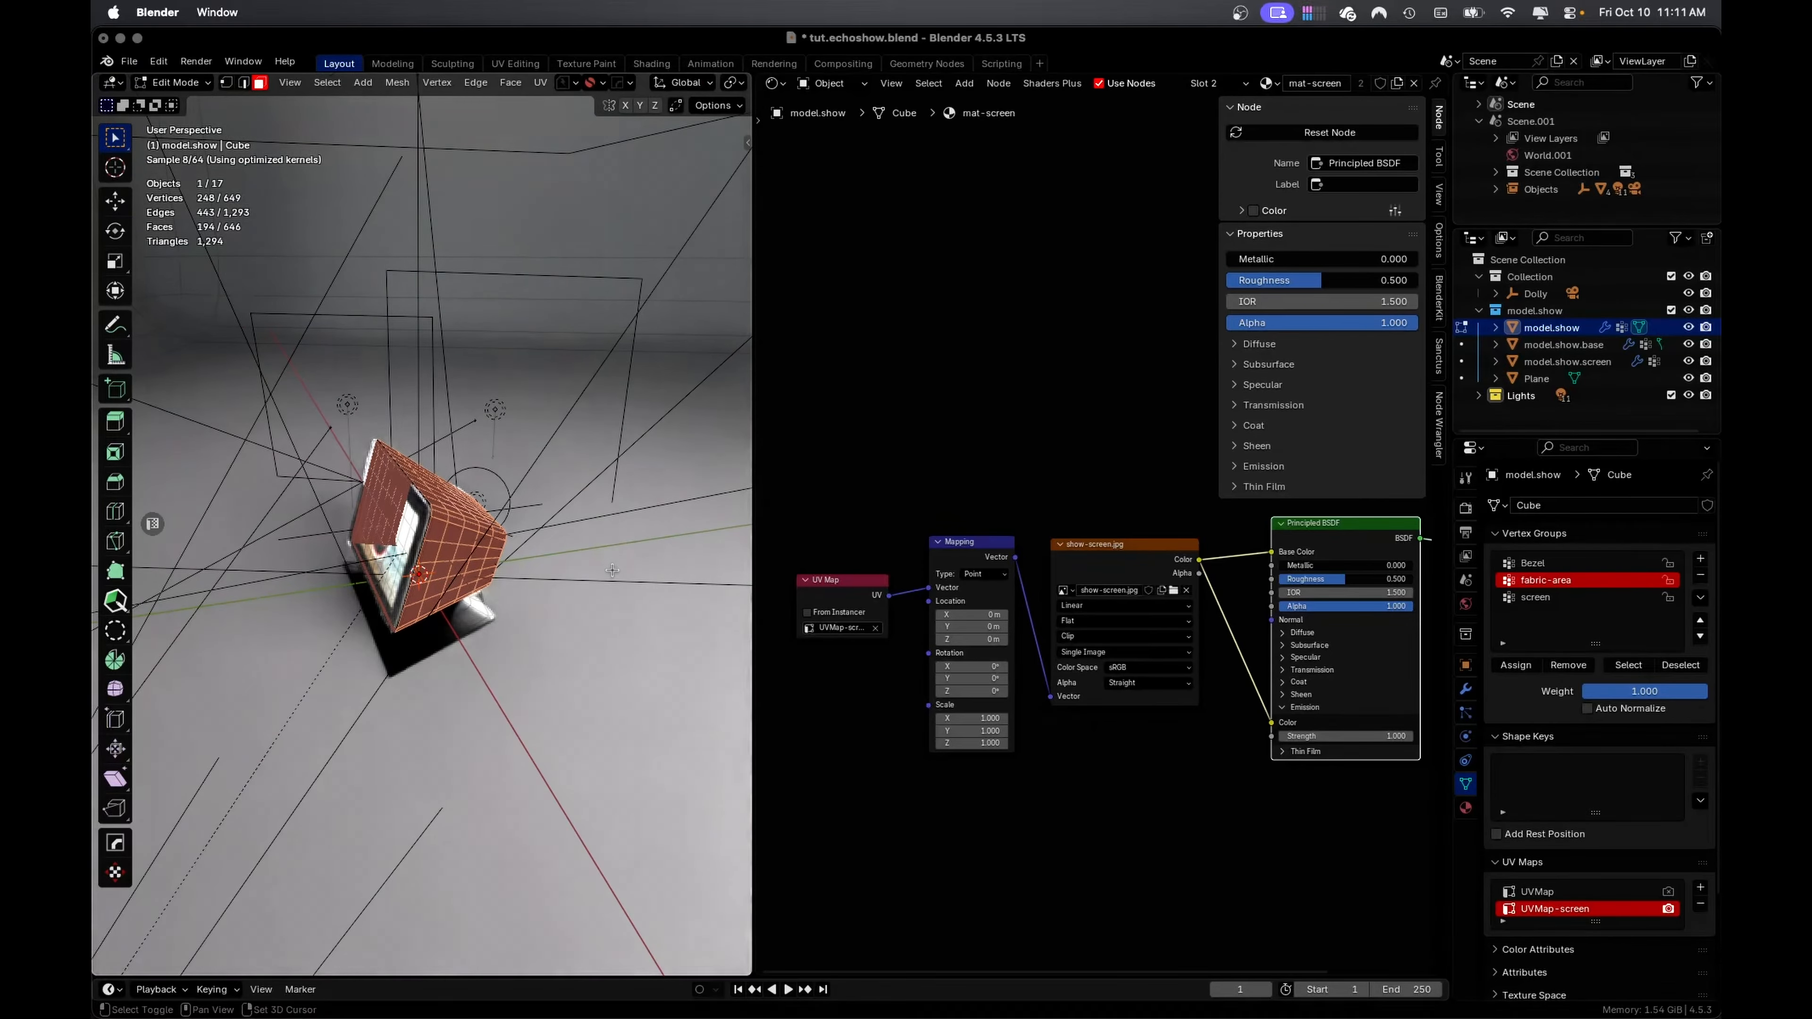
{"action": "key", "text": "shift+d"}
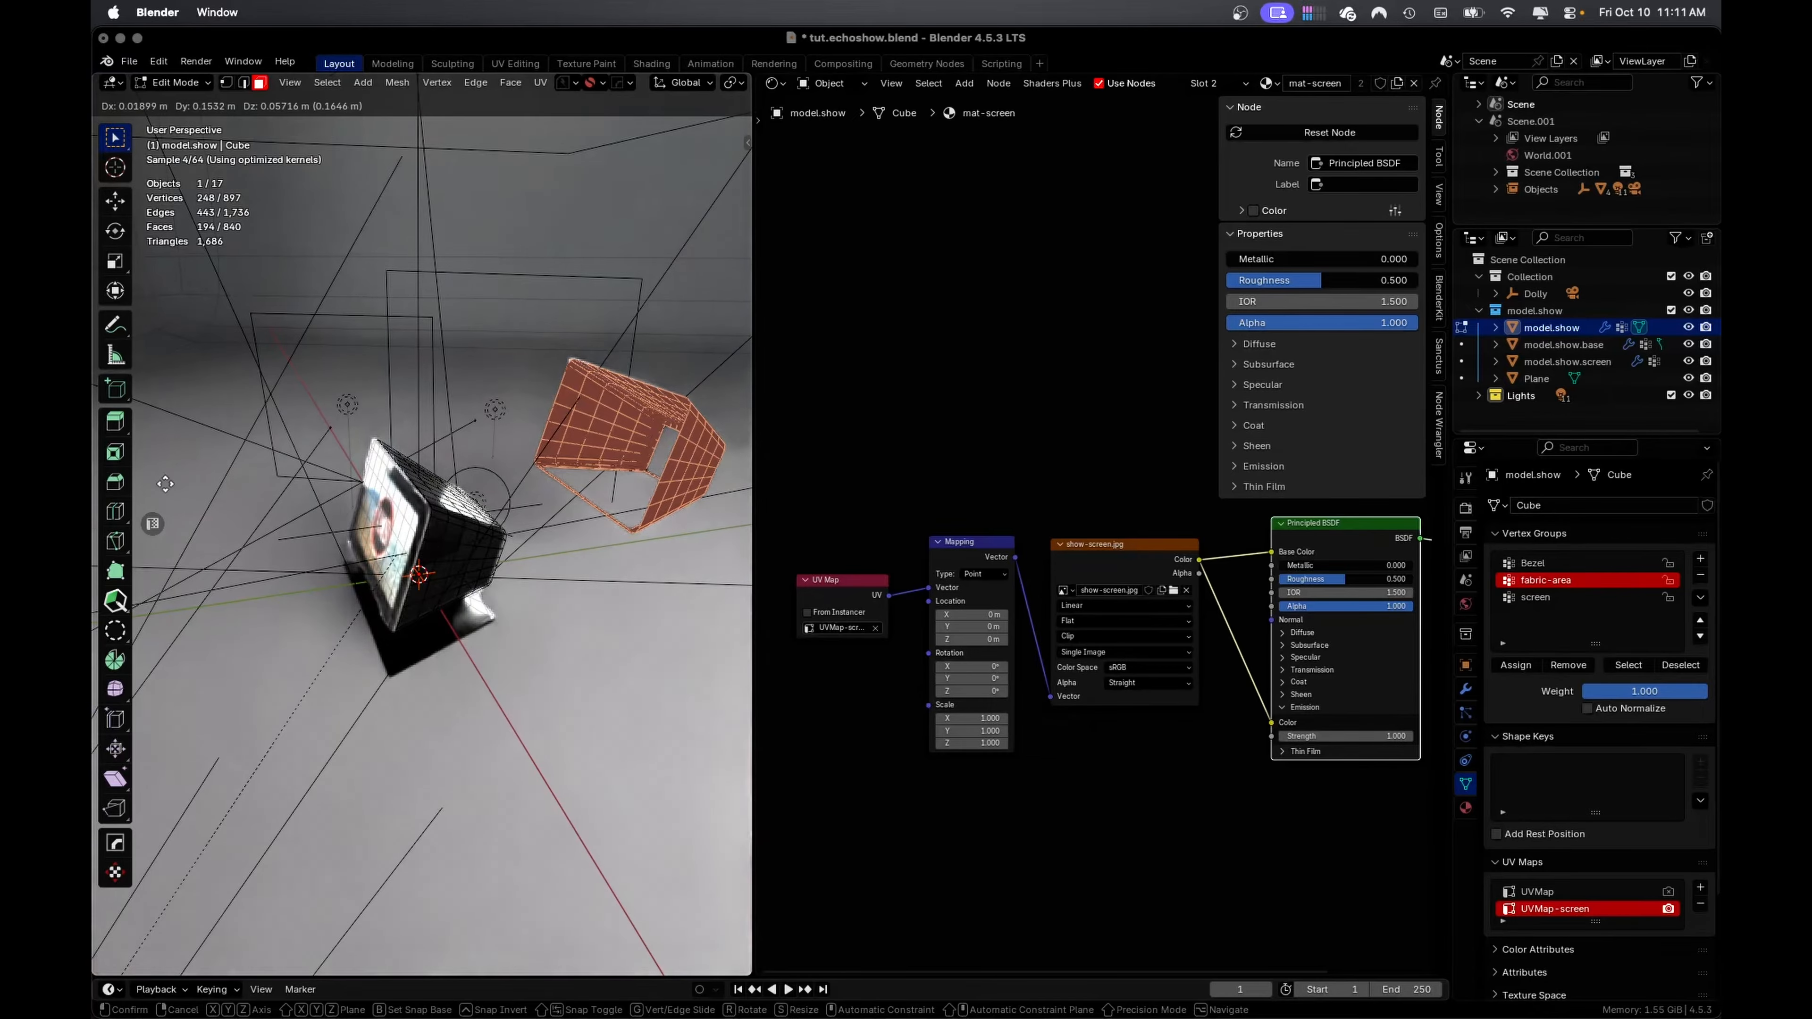
{"action": "key", "text": "Escape"}
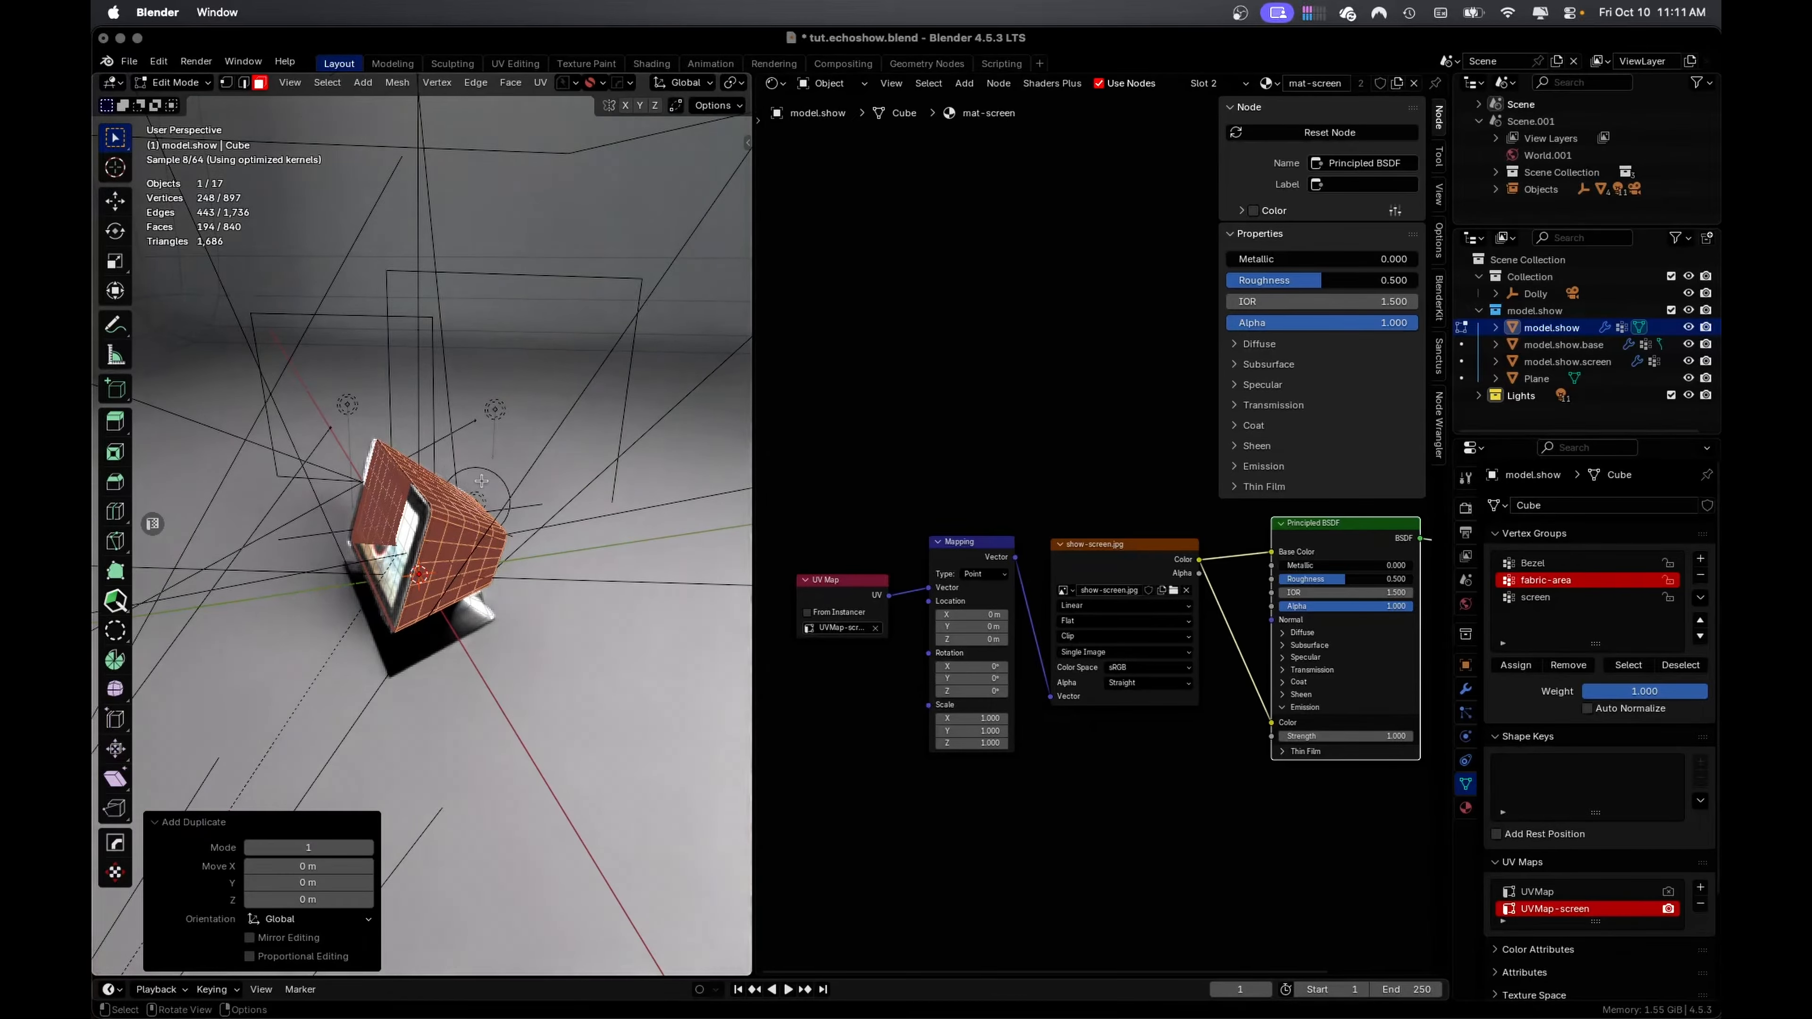
{"action": "key", "text": "p"}
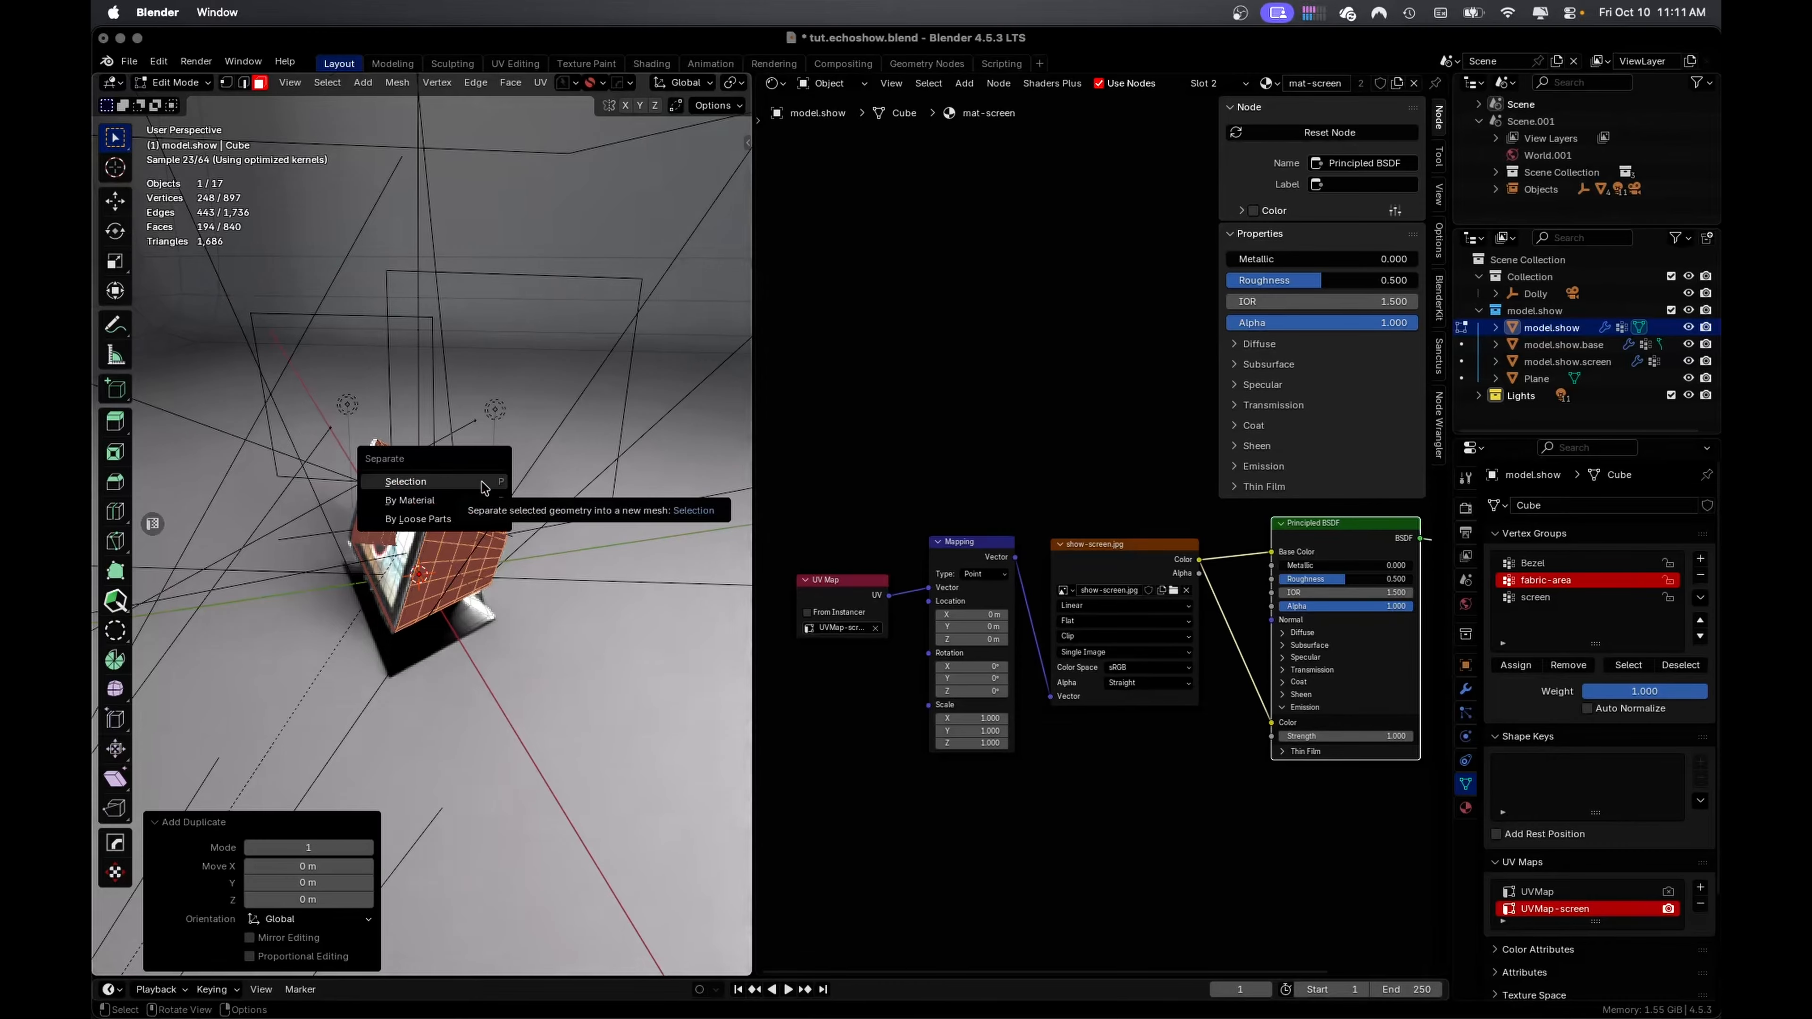
{"action": "left_click", "coordinate": [481, 483]}
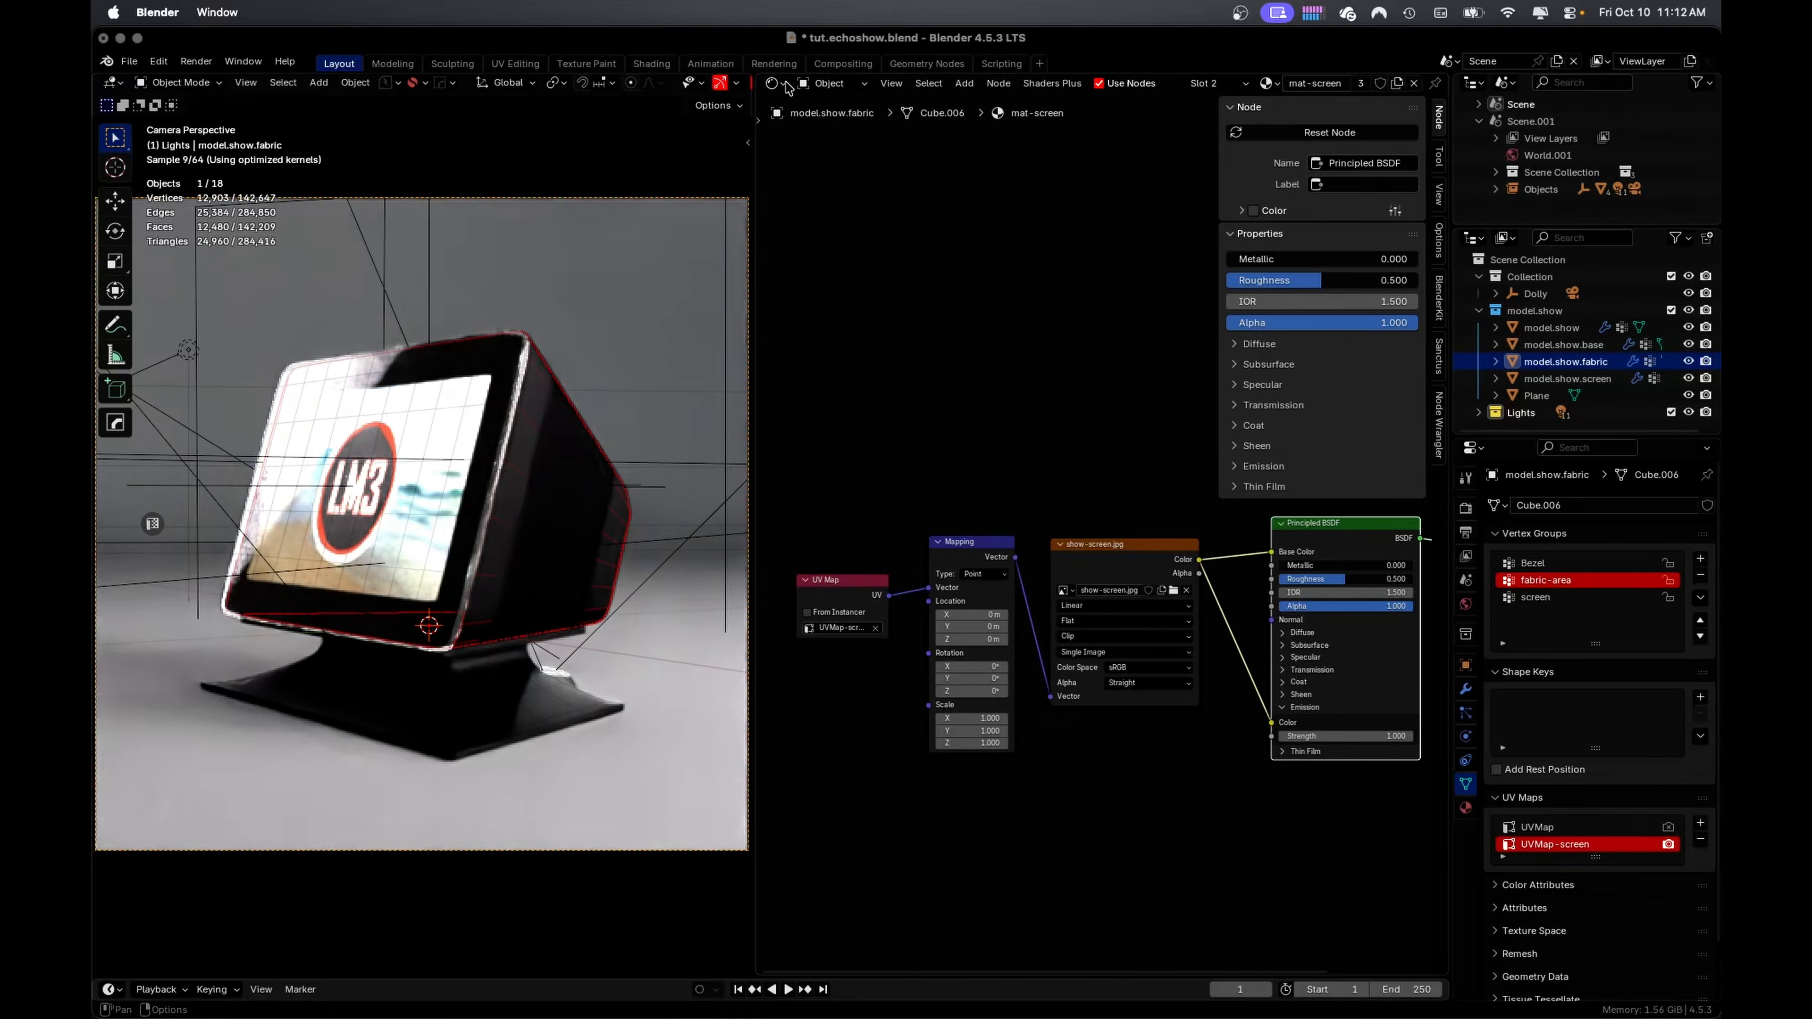
Turn the shader editor area into a 3D viewport with its sidebar hidden for working on the fabric shell
{"action": "left_click", "coordinate": [772, 83]}
{"action": "left_click", "coordinate": [789, 129]}
{"action": "middle_click_drag", "start_coordinate": [849, 306], "coordinate": [1071, 514]}
{"action": "key", "text": "n"}
Add a Solidify modifier to model.show.fabric and place it above the Subdivision modifier
{"action": "left_click", "coordinate": [1466, 688]}
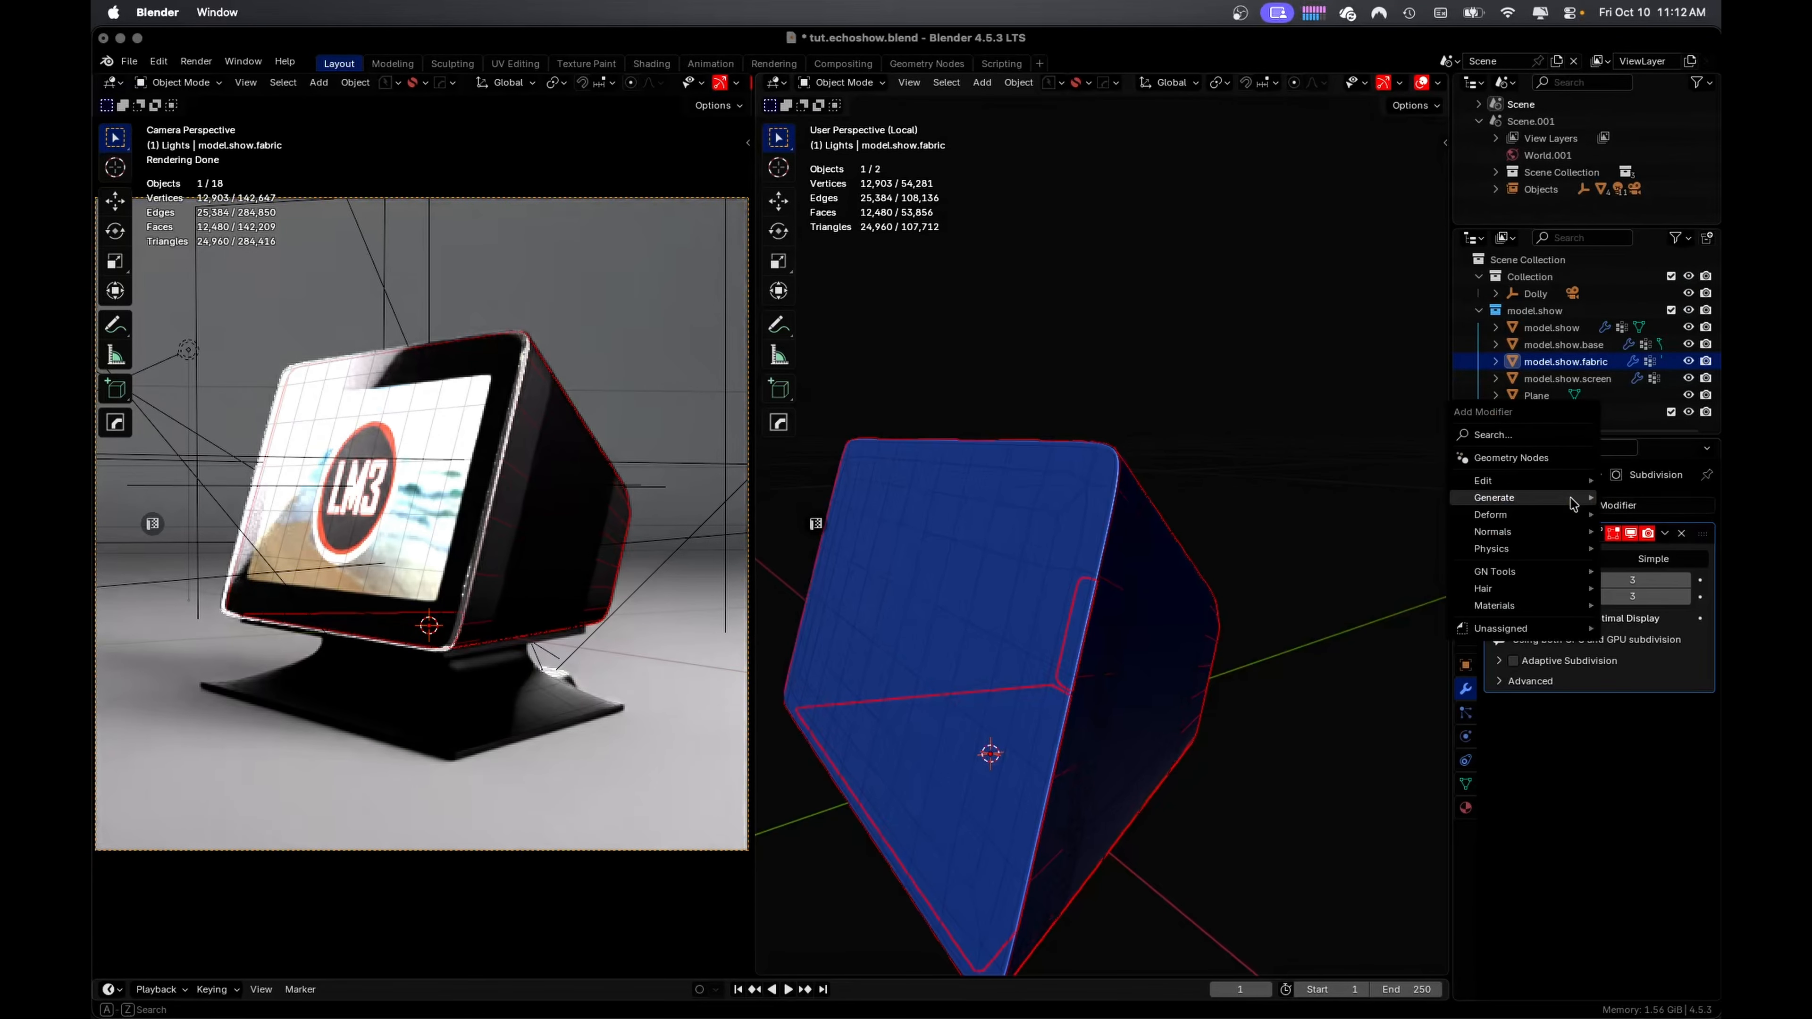
{"action": "left_click", "coordinate": [1573, 504]}
{"action": "mouse_move", "coordinate": [1574, 503]}
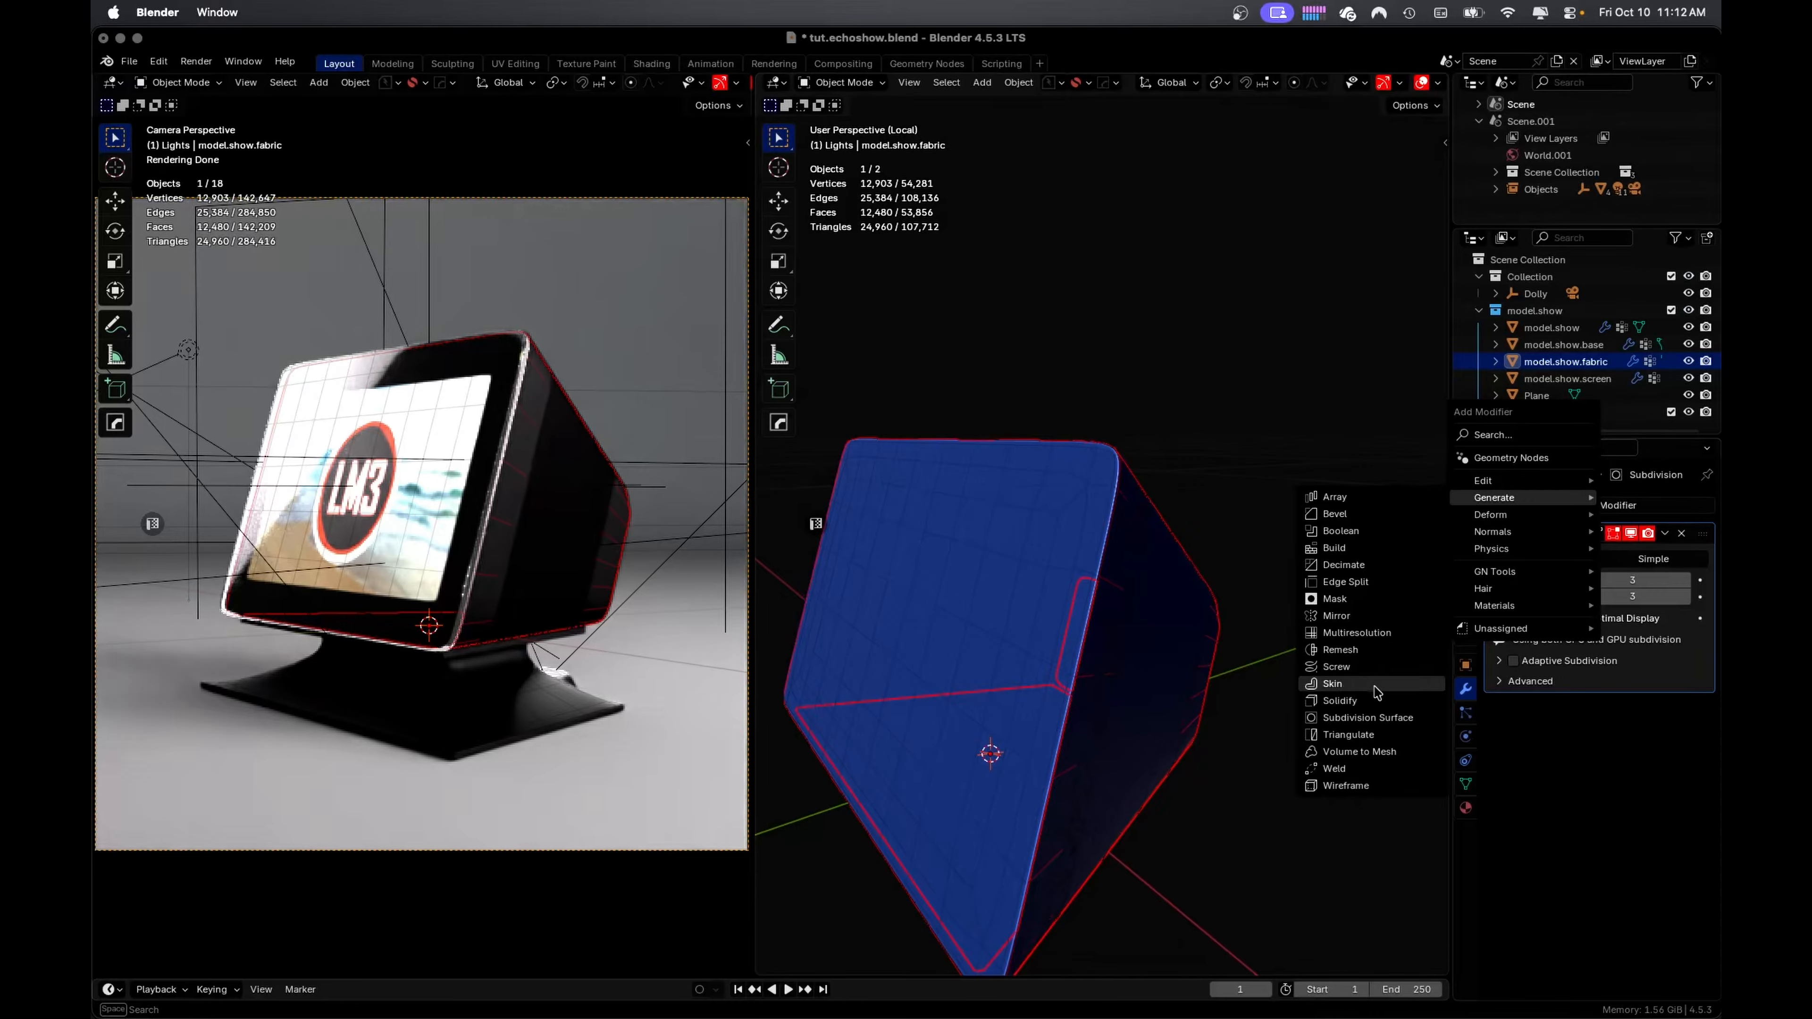
{"action": "left_click", "coordinate": [1374, 703]}
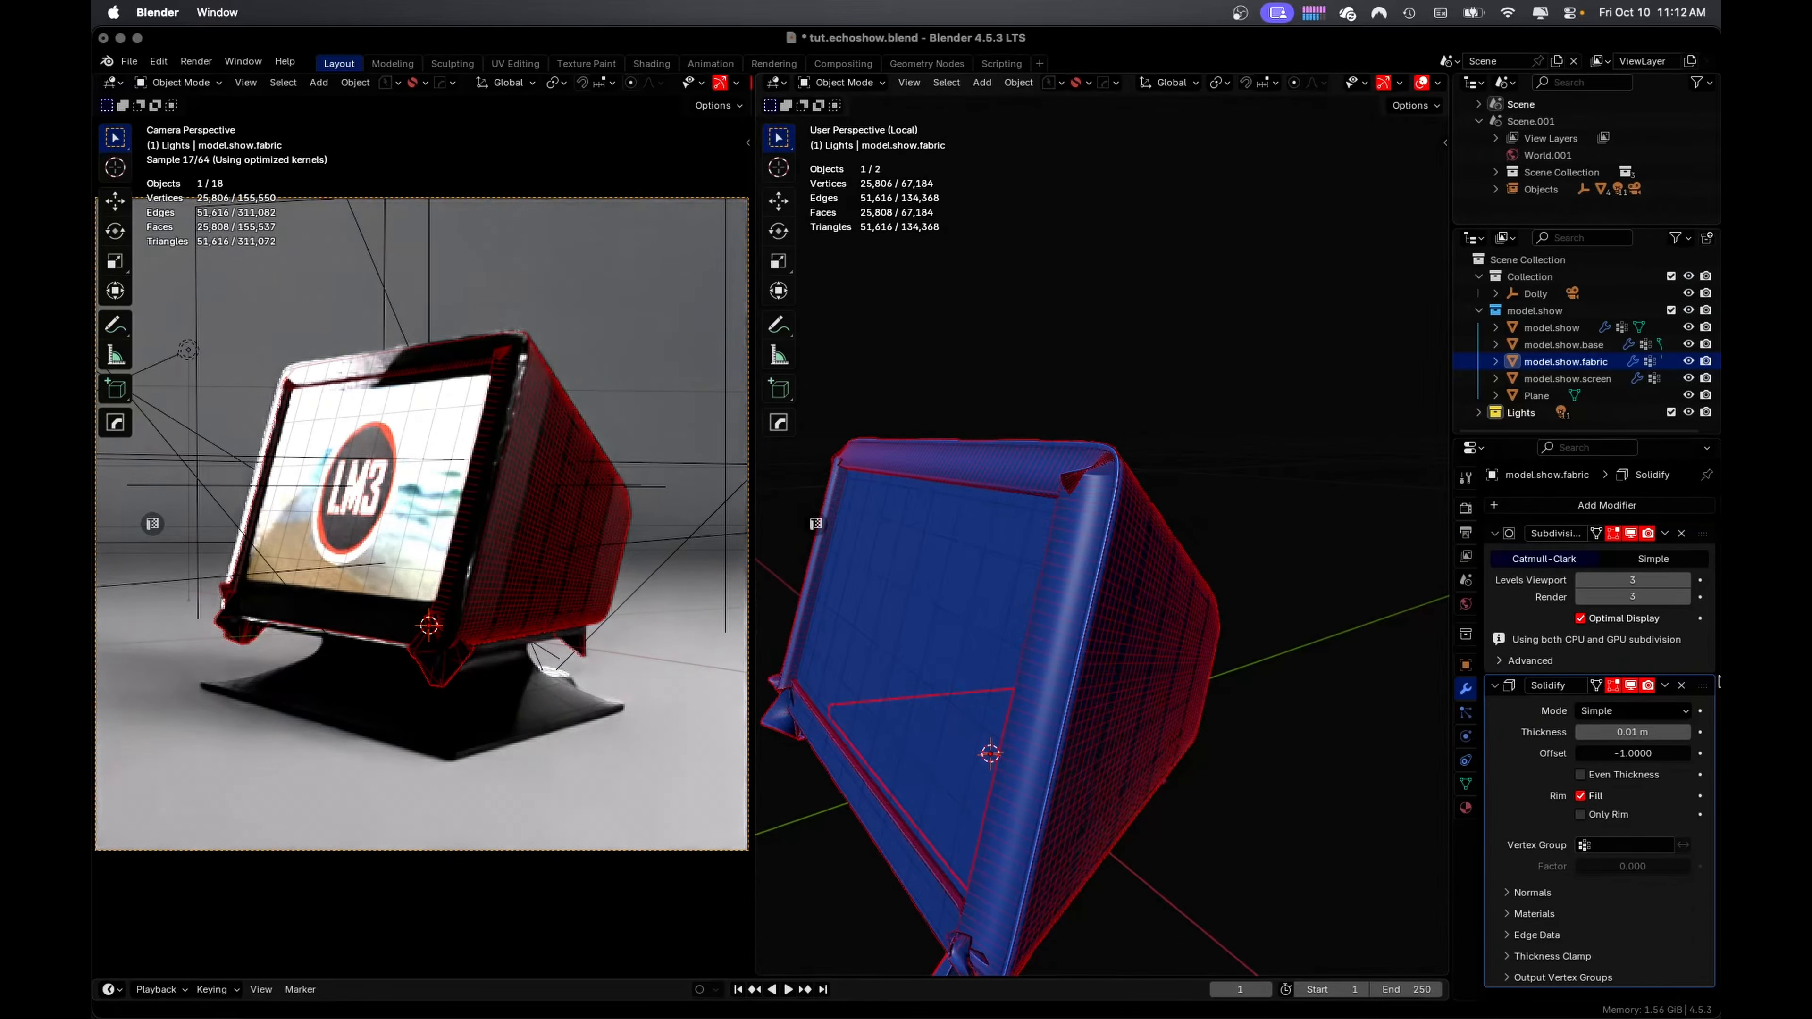
{"action": "left_click_drag", "start_coordinate": [1703, 687], "coordinate": [1689, 532]}
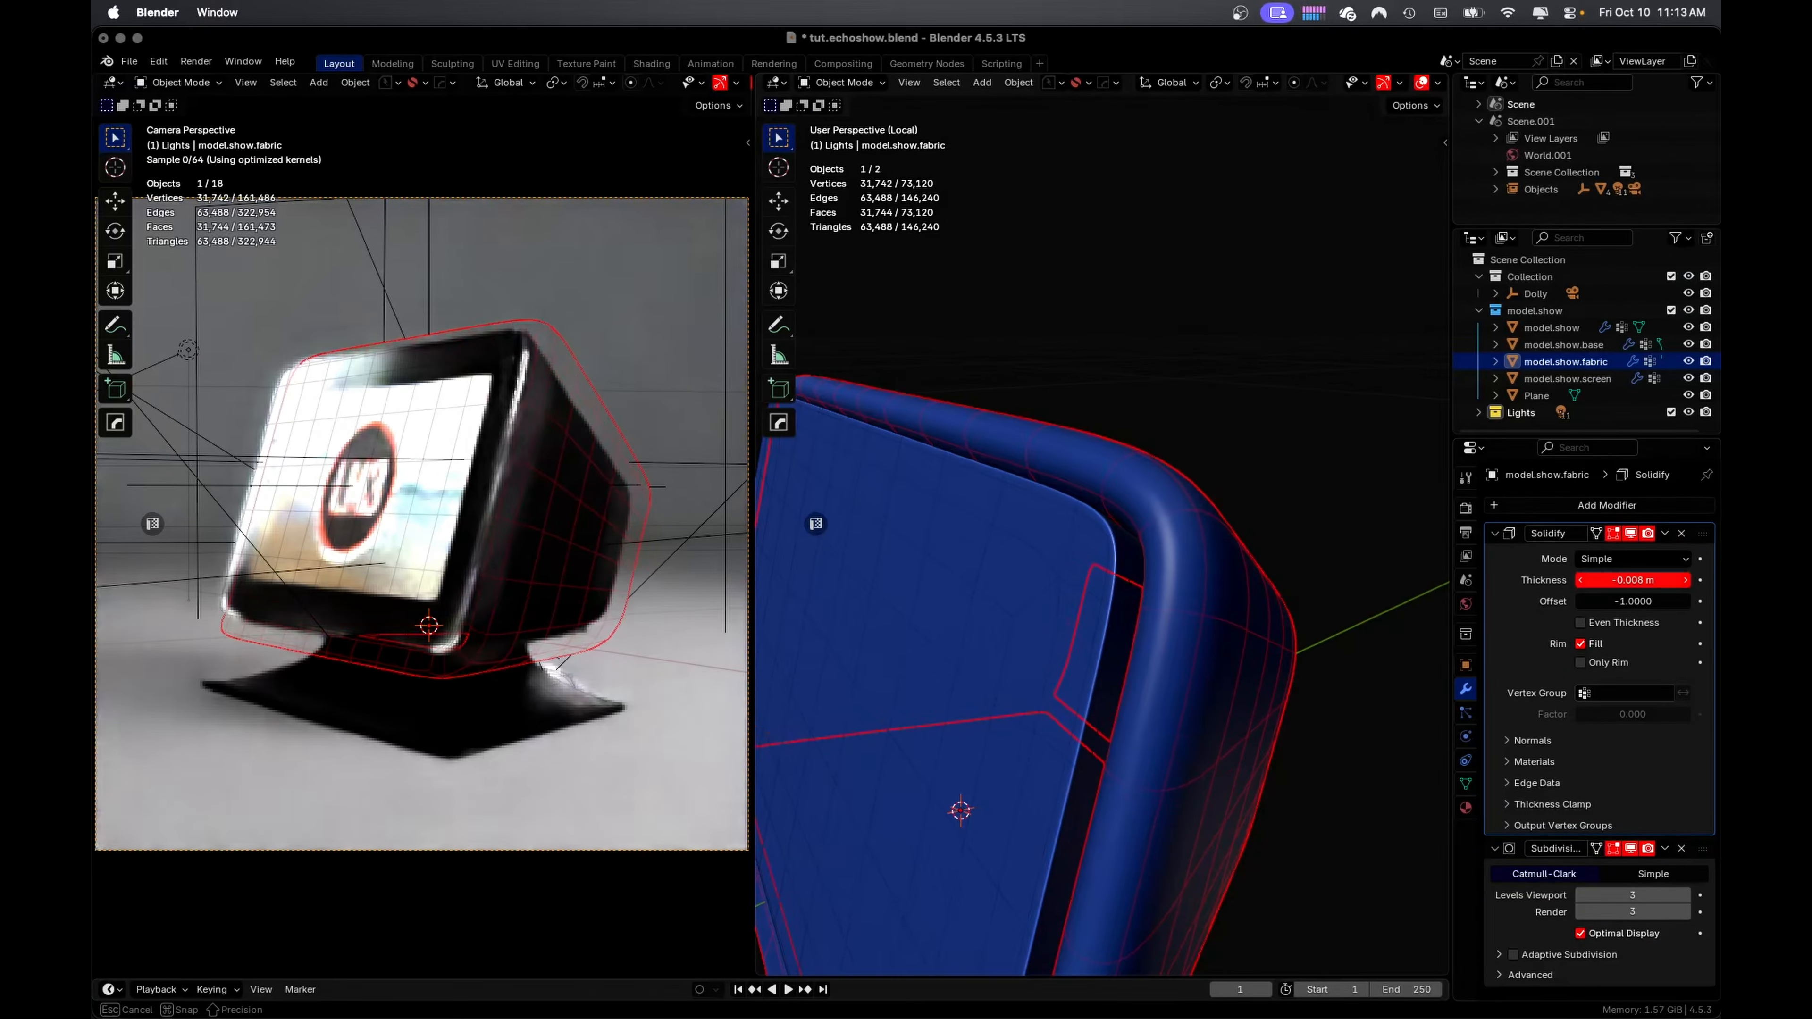
Adjust the Solidify thickness so the fabric forms a thin outward shell around the body, and apply the modifier
{"action": "left_click_drag", "start_coordinate": [1633, 581], "coordinate": [1651, 580]}
{"action": "left_click", "coordinate": [1666, 534]}
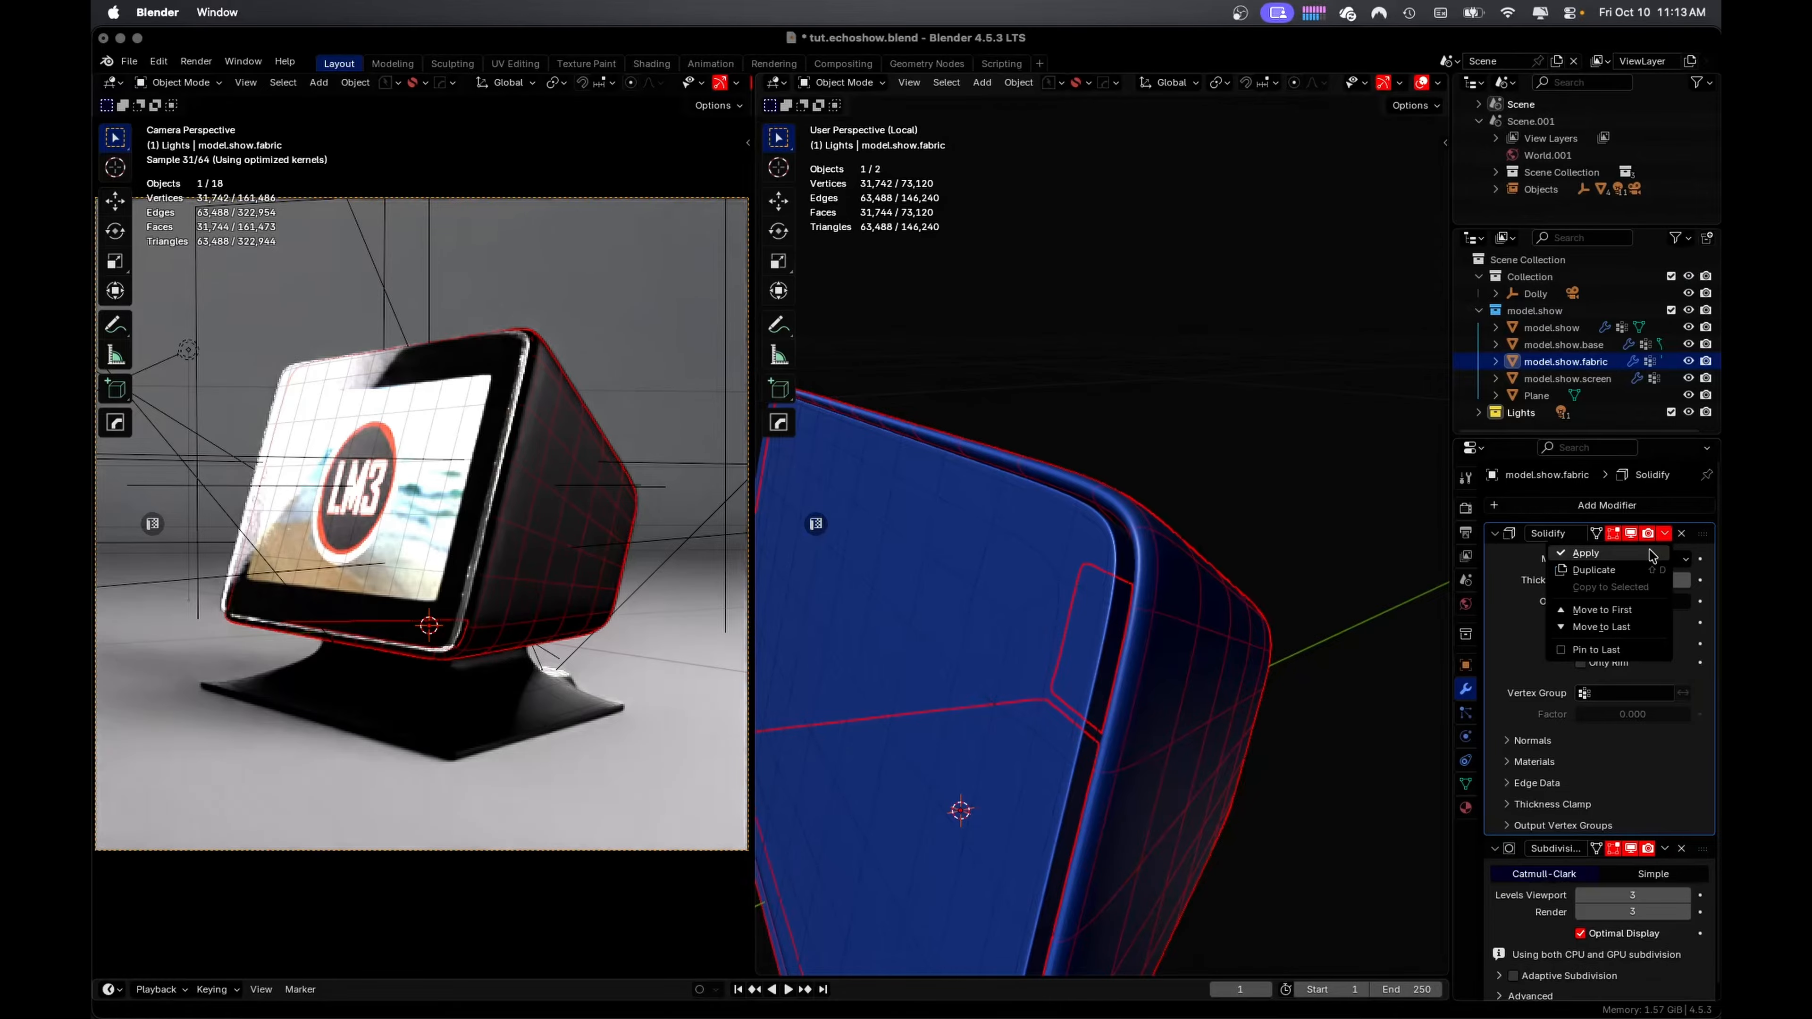
{"action": "left_click", "coordinate": [1585, 553]}
Leave local view and add a cube-shaped Empty to the model.show collection
{"action": "left_click", "coordinate": [1334, 599]}
{"action": "middle_click_drag", "start_coordinate": [1347, 631], "coordinate": [1218, 617]}
{"action": "key", "text": "slash"}
{"action": "left_click", "coordinate": [1264, 503]}
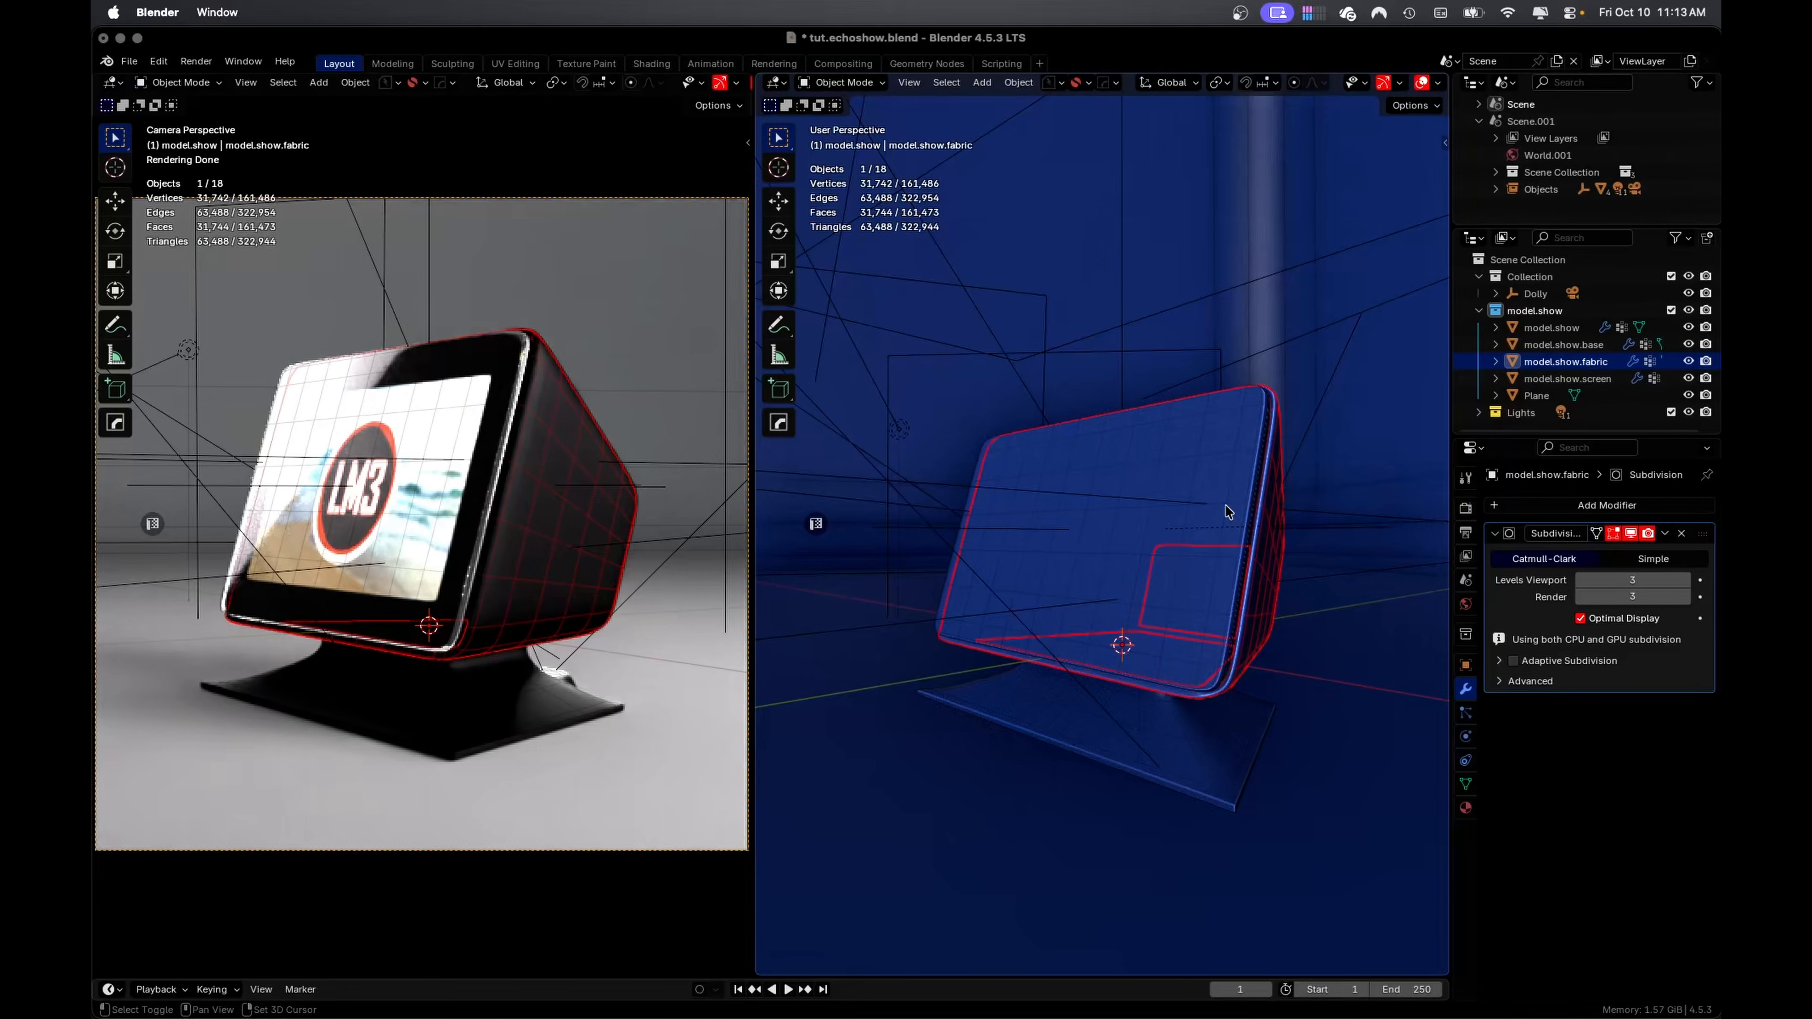
{"action": "key", "text": "shift+a"}
{"action": "mouse_move", "coordinate": [1227, 510]}
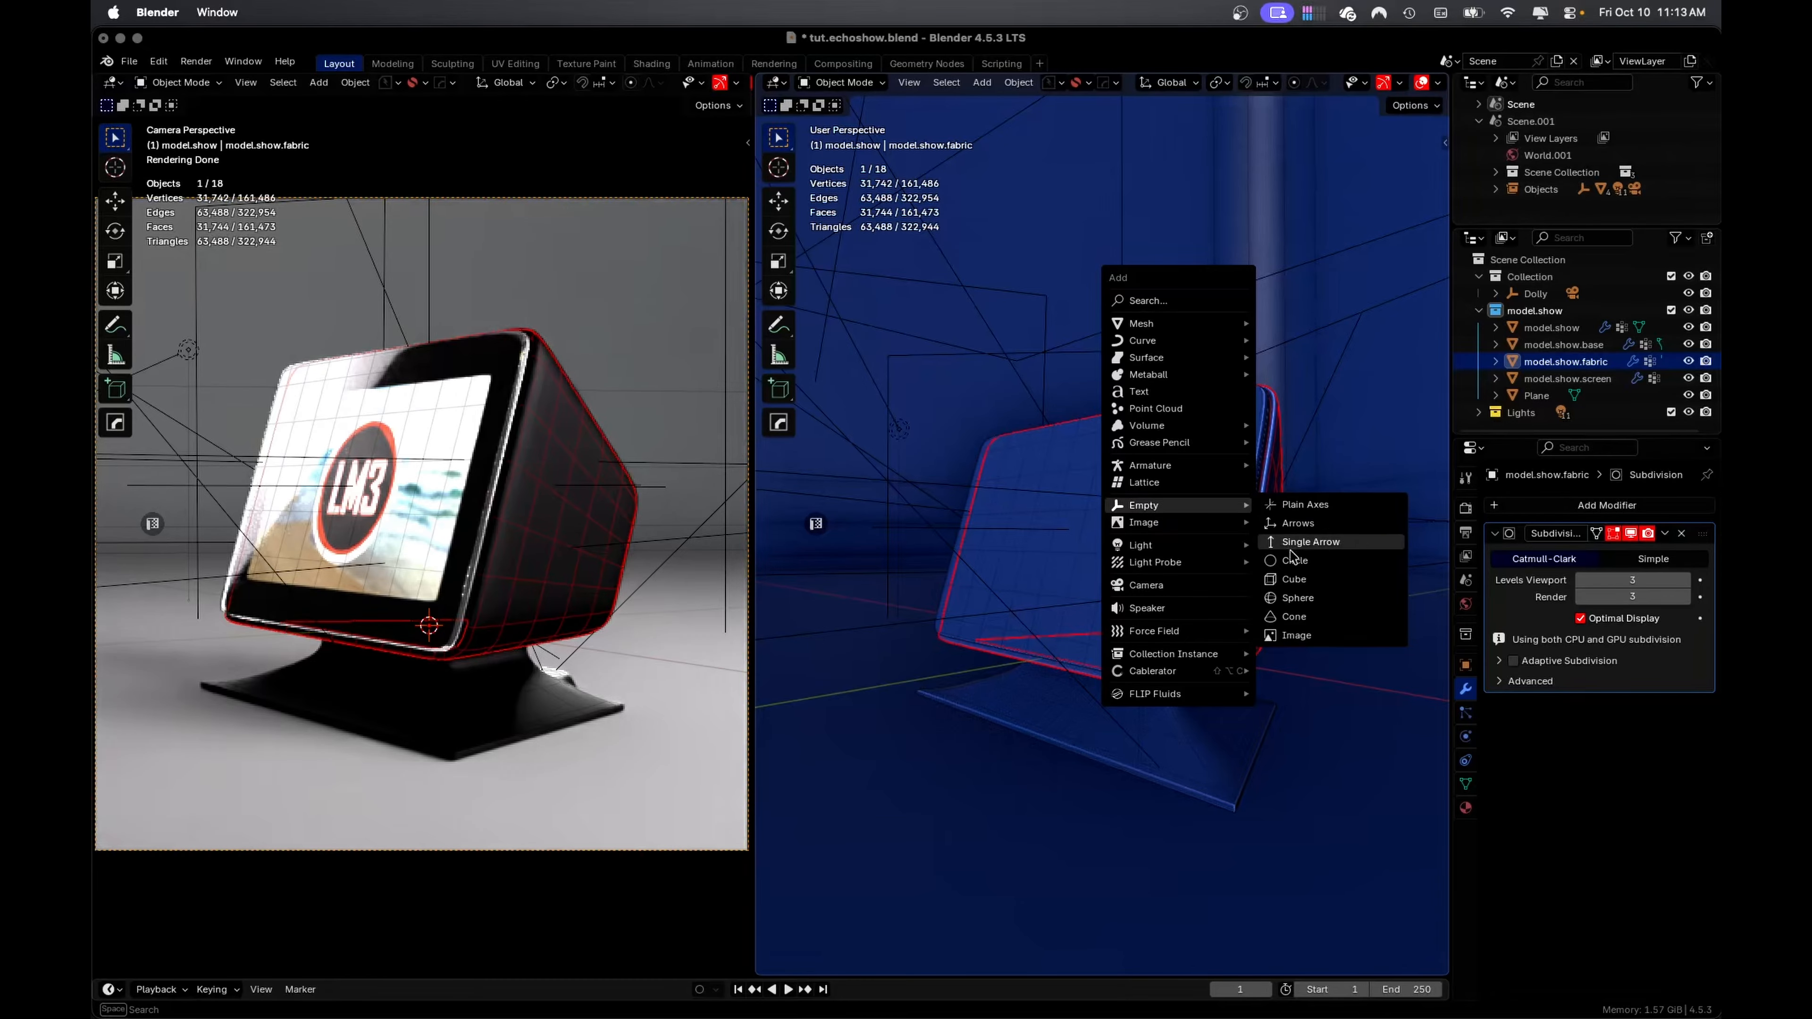
{"action": "left_click", "coordinate": [1285, 581]}
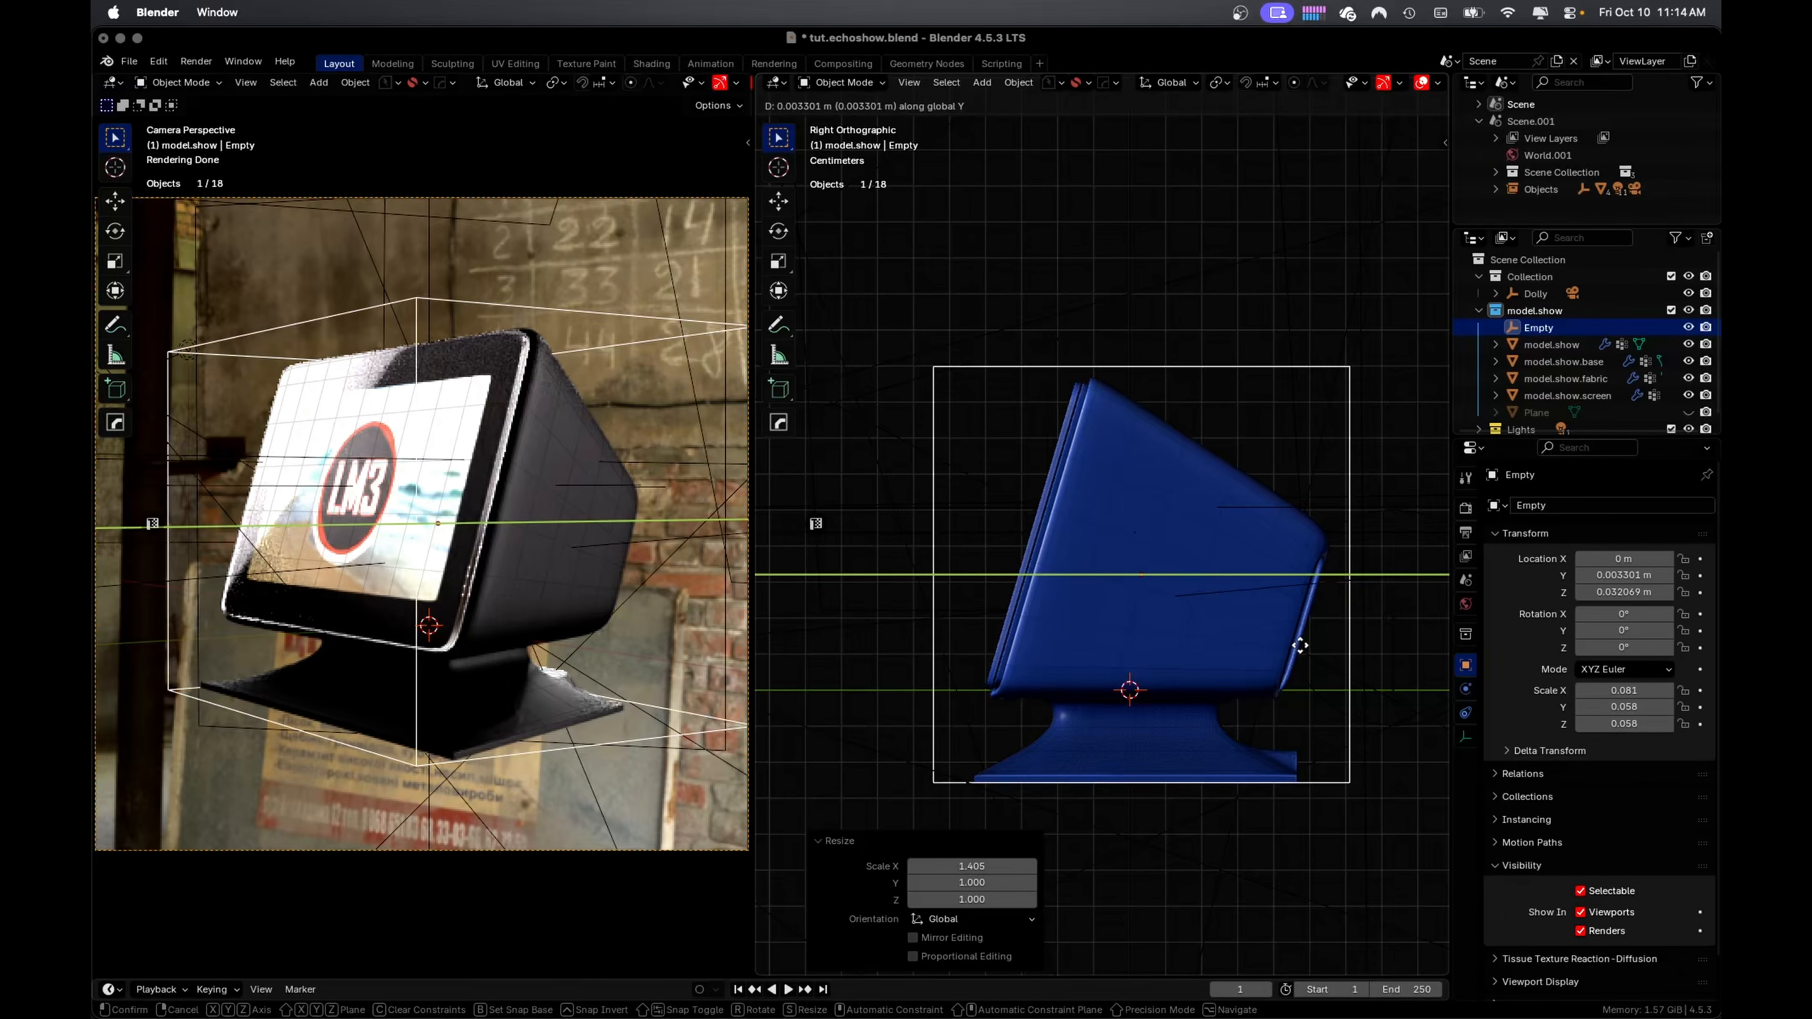
In the right side view, fit the cube Empty around the device by scaling it along Y by about 0.872 and moving it to Y 0.005188 m
{"action": "left_click", "coordinate": [1301, 651]}
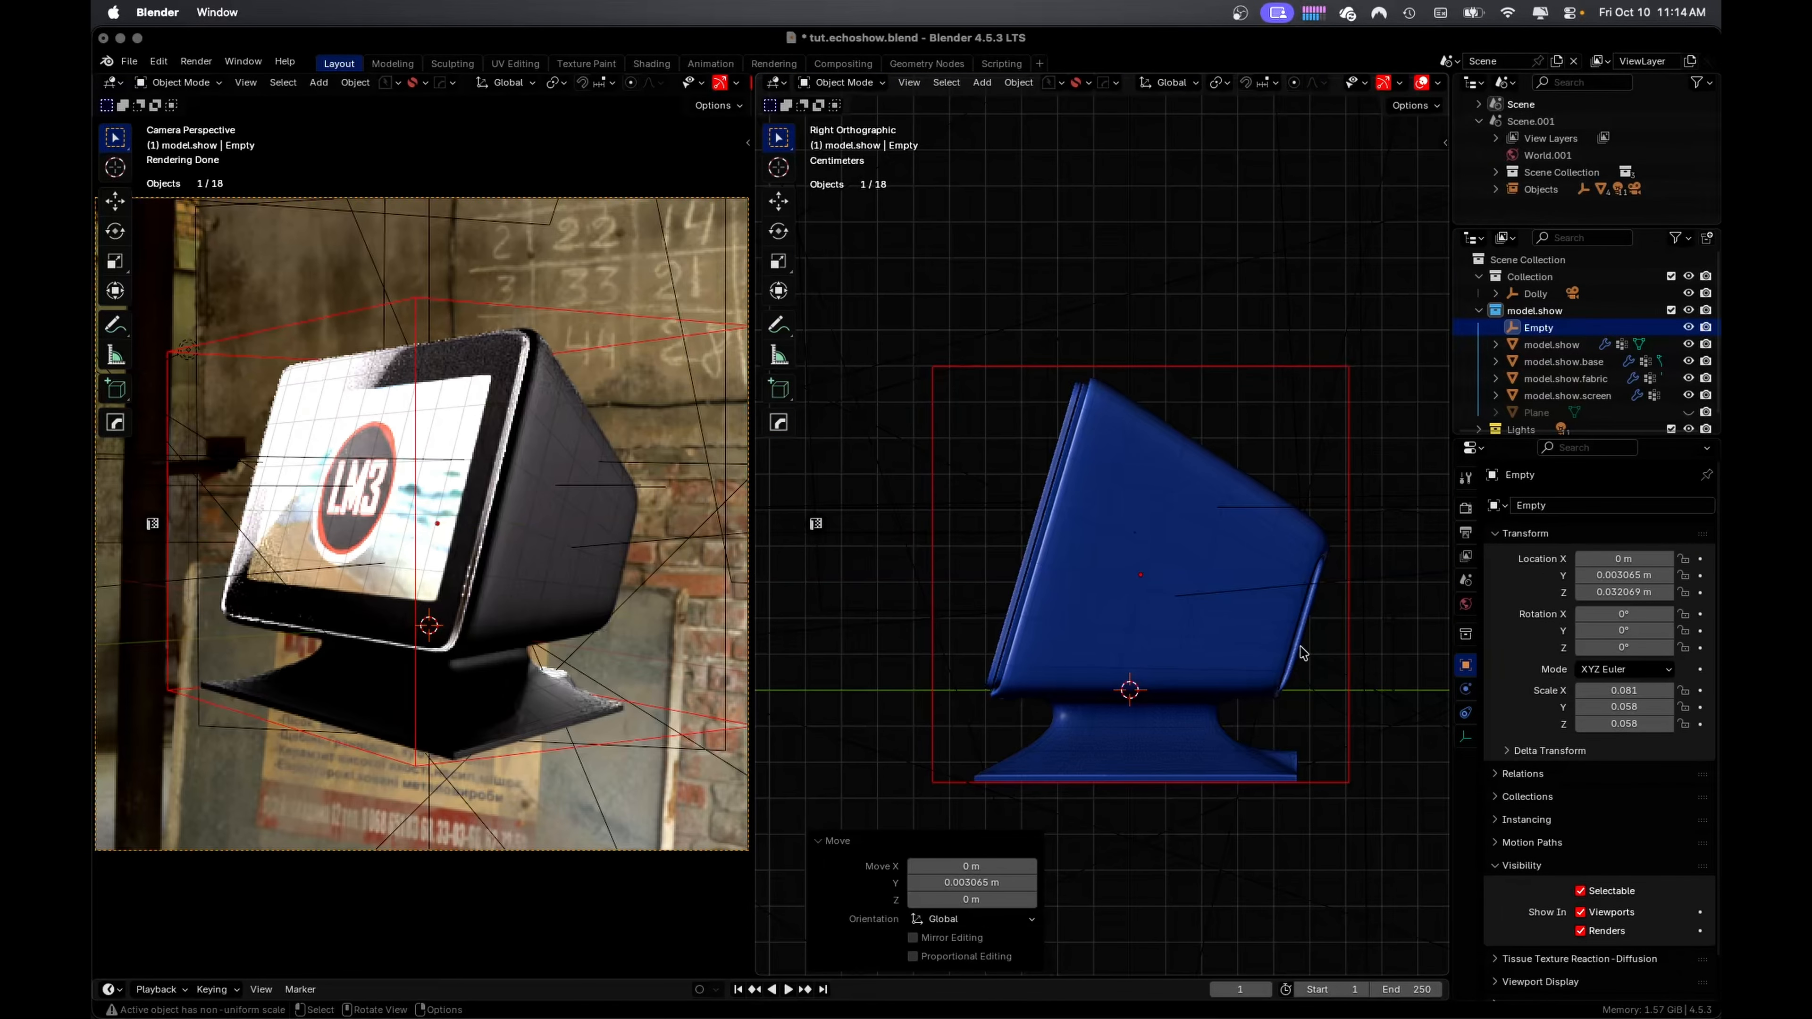
{"action": "key", "text": "s"}
{"action": "key", "text": "y"}
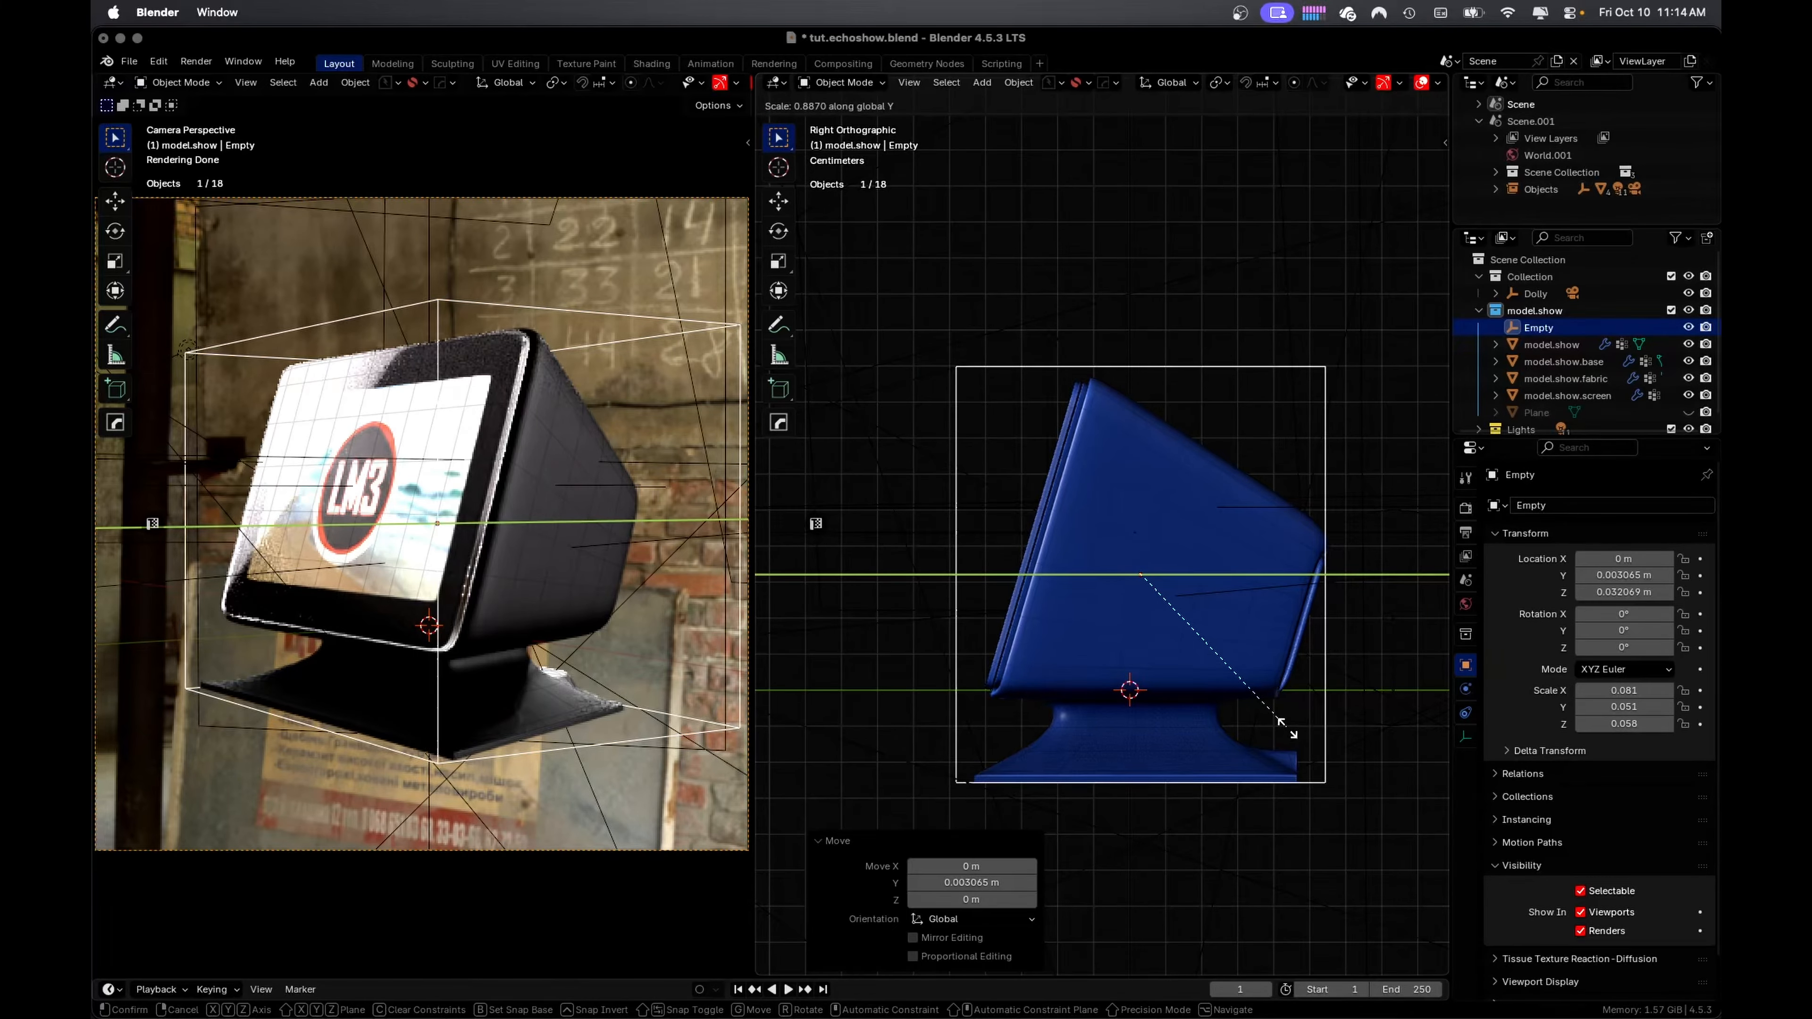
{"action": "left_click", "coordinate": [1285, 731]}
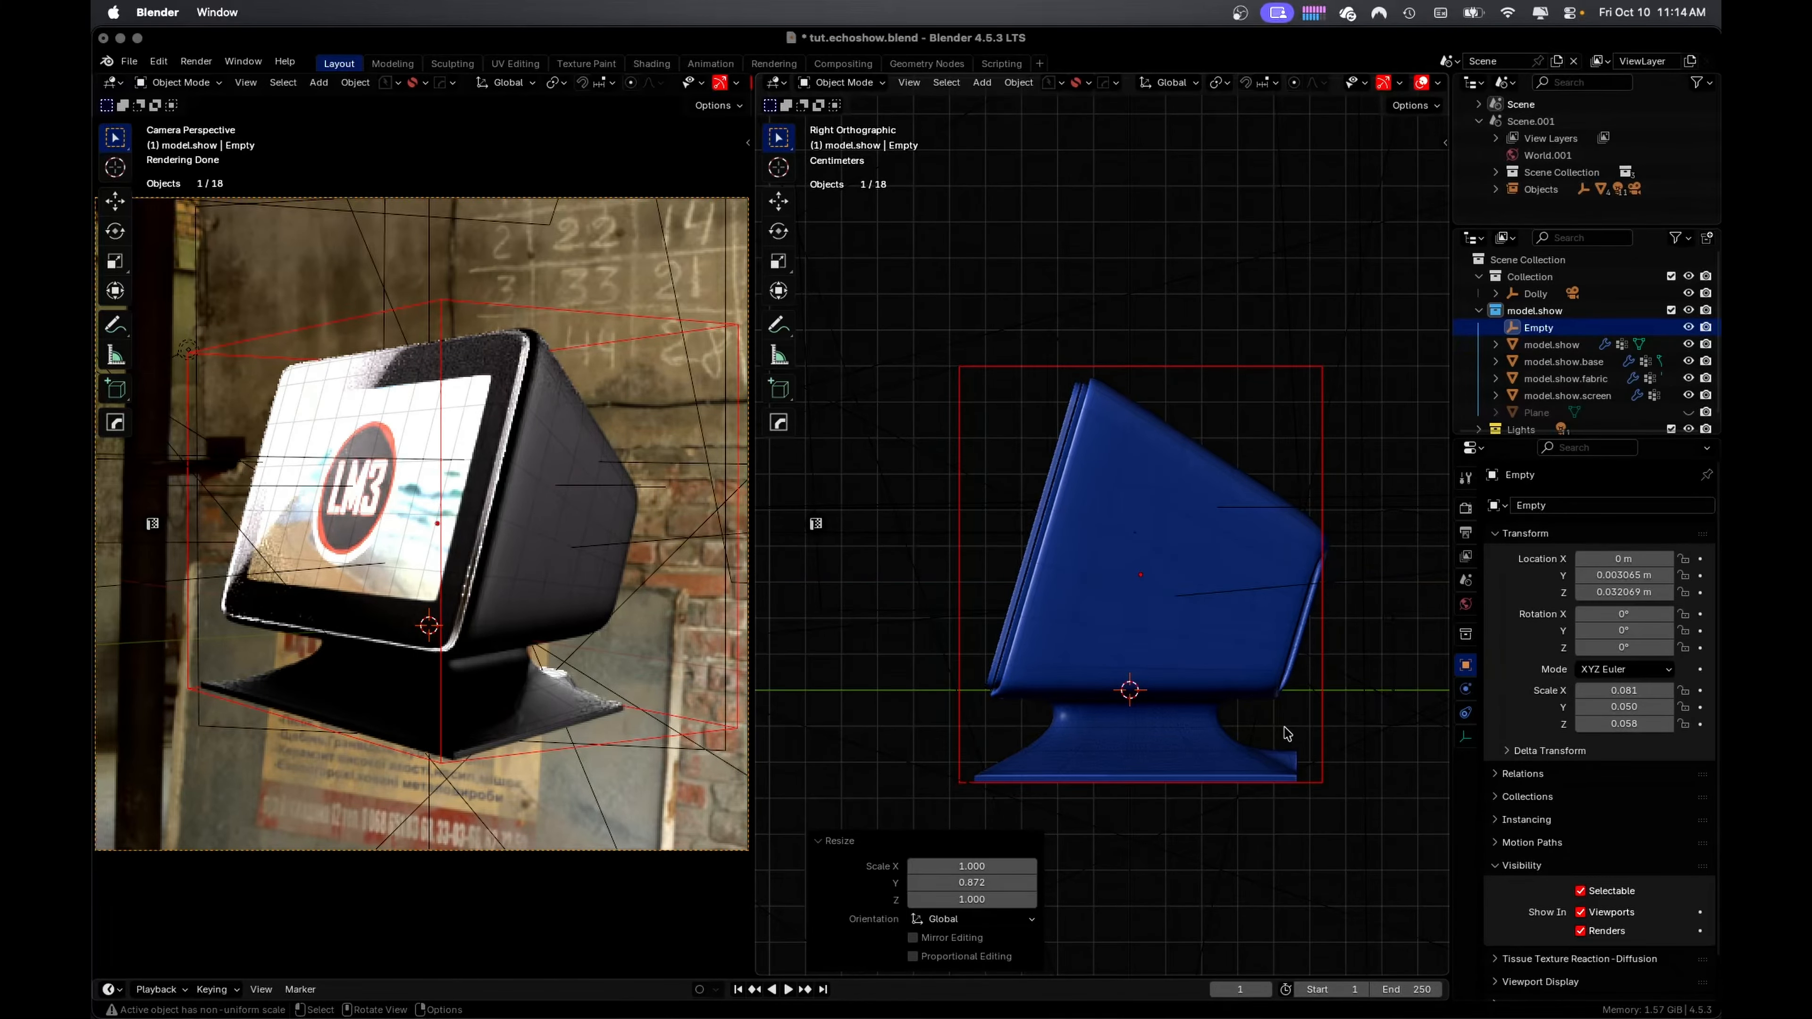
{"action": "key", "text": "g"}
{"action": "key", "text": "y"}
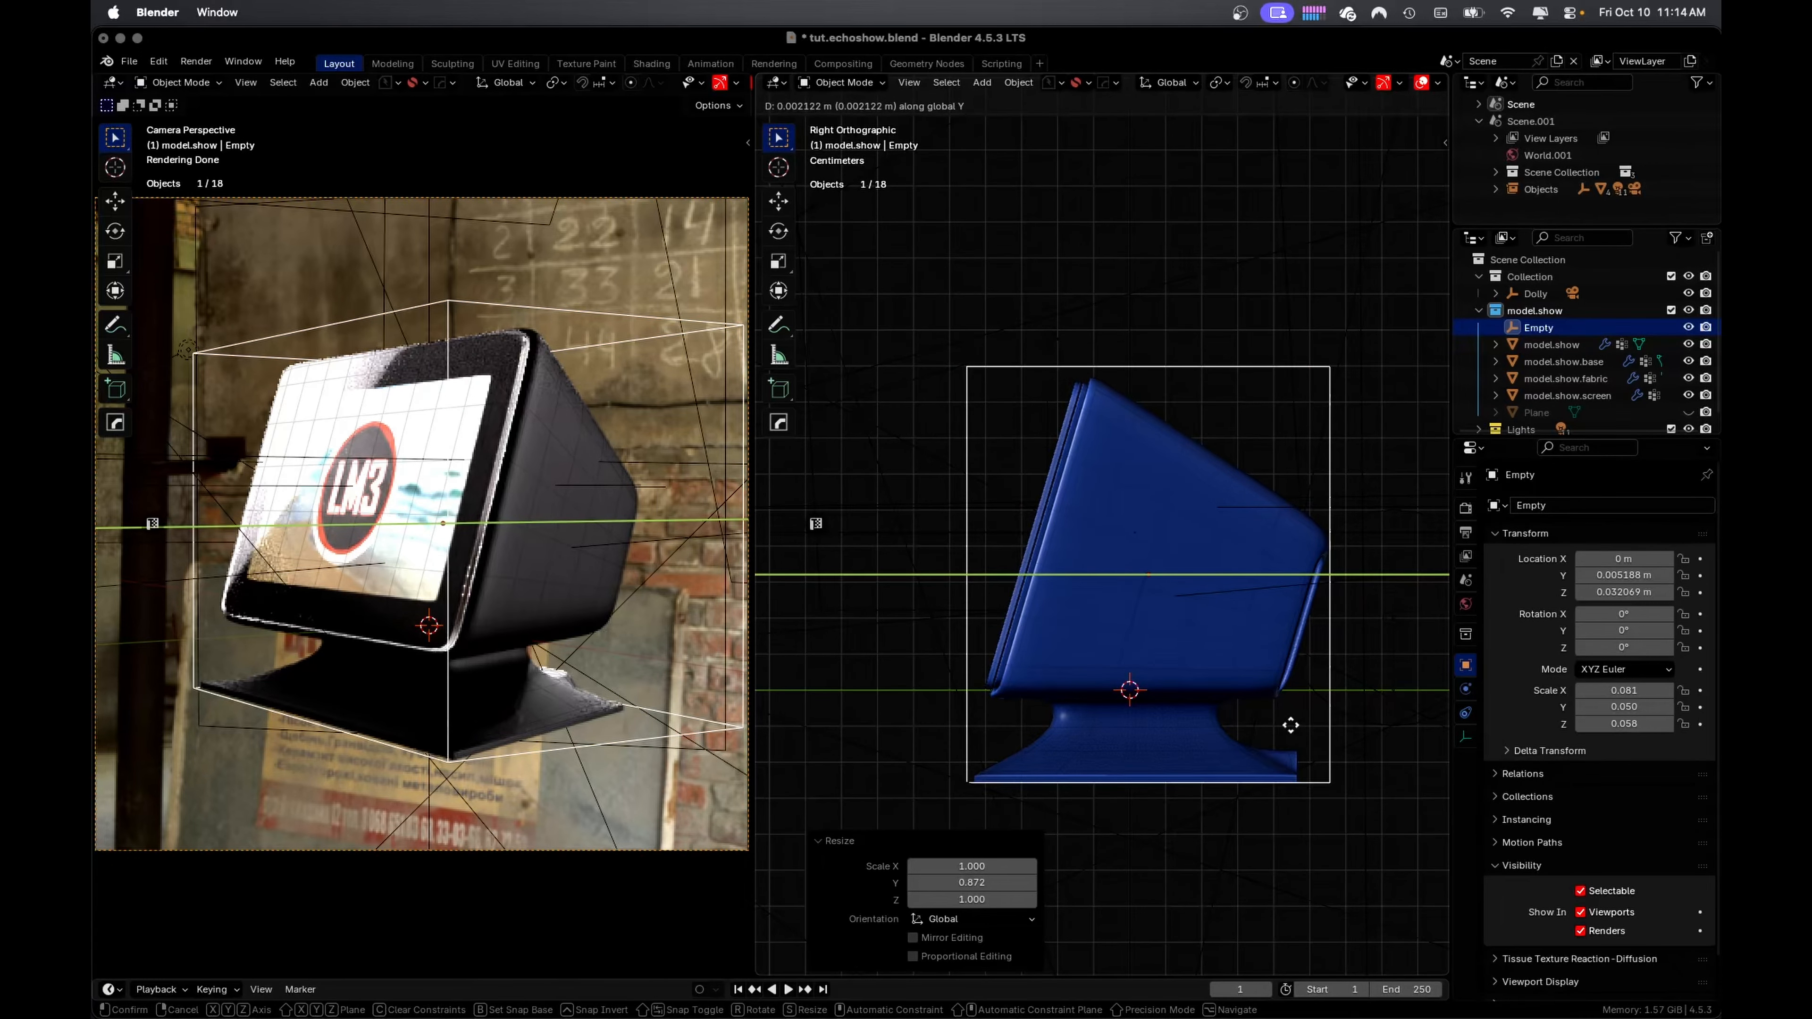
{"action": "left_click", "coordinate": [1291, 725]}
Rename the cube Empty to model.assistant
{"action": "middle_click_drag", "start_coordinate": [1221, 680], "coordinate": [1270, 714]}
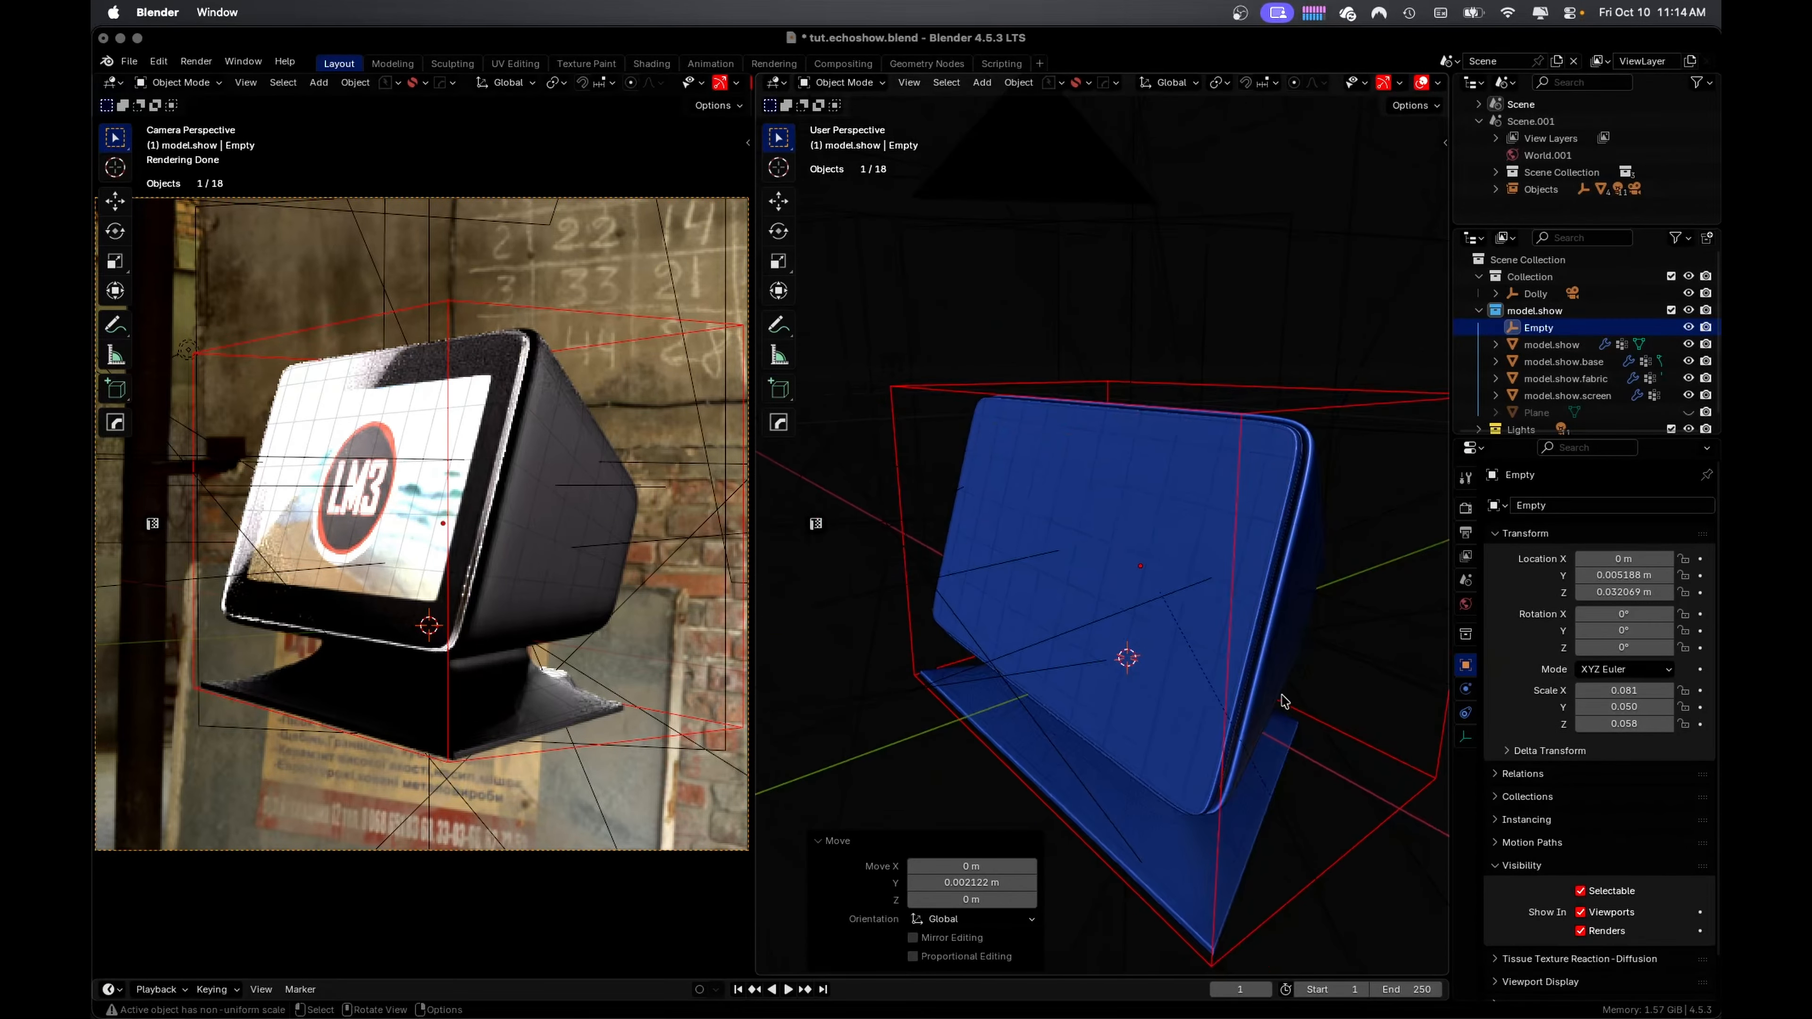
{"action": "double_click", "coordinate": [1546, 327]}
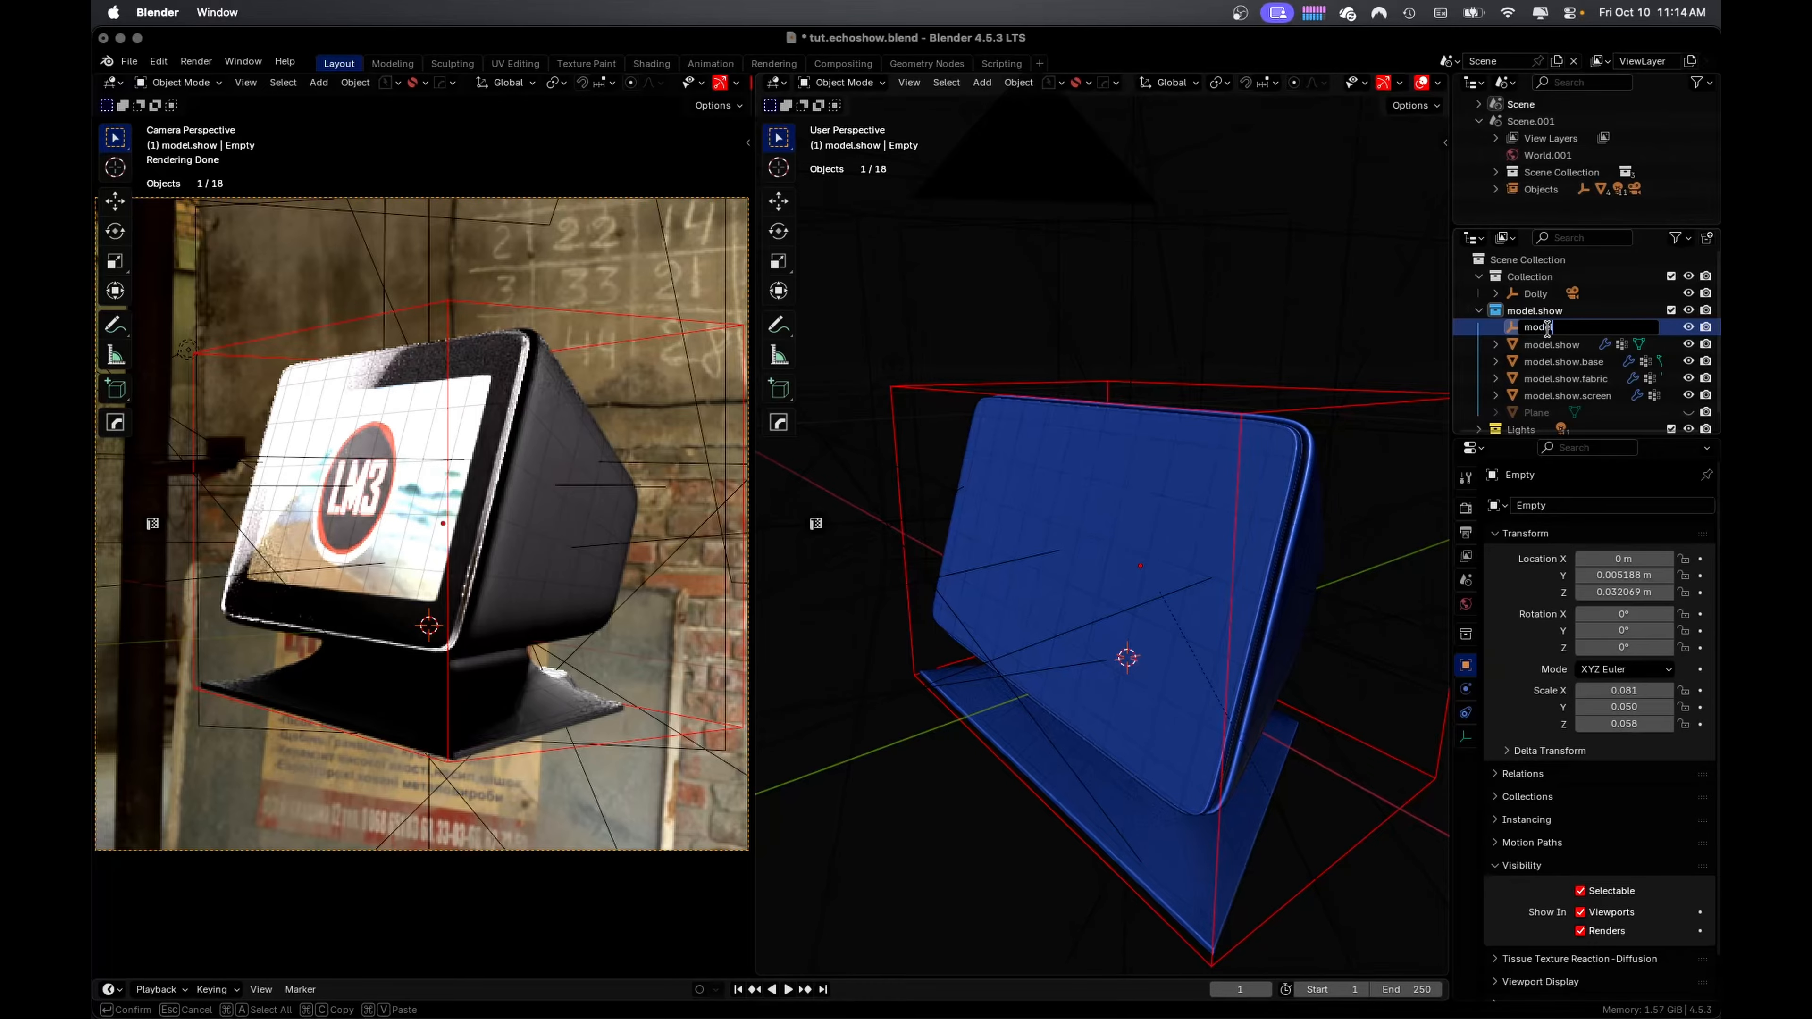
{"action": "type", "text": "l"}
{"action": "key", "text": "BackSpace"}
{"action": "key", "text": "BackSpace"}
{"action": "type", "text": "t"}
{"action": "key", "text": "Return"}
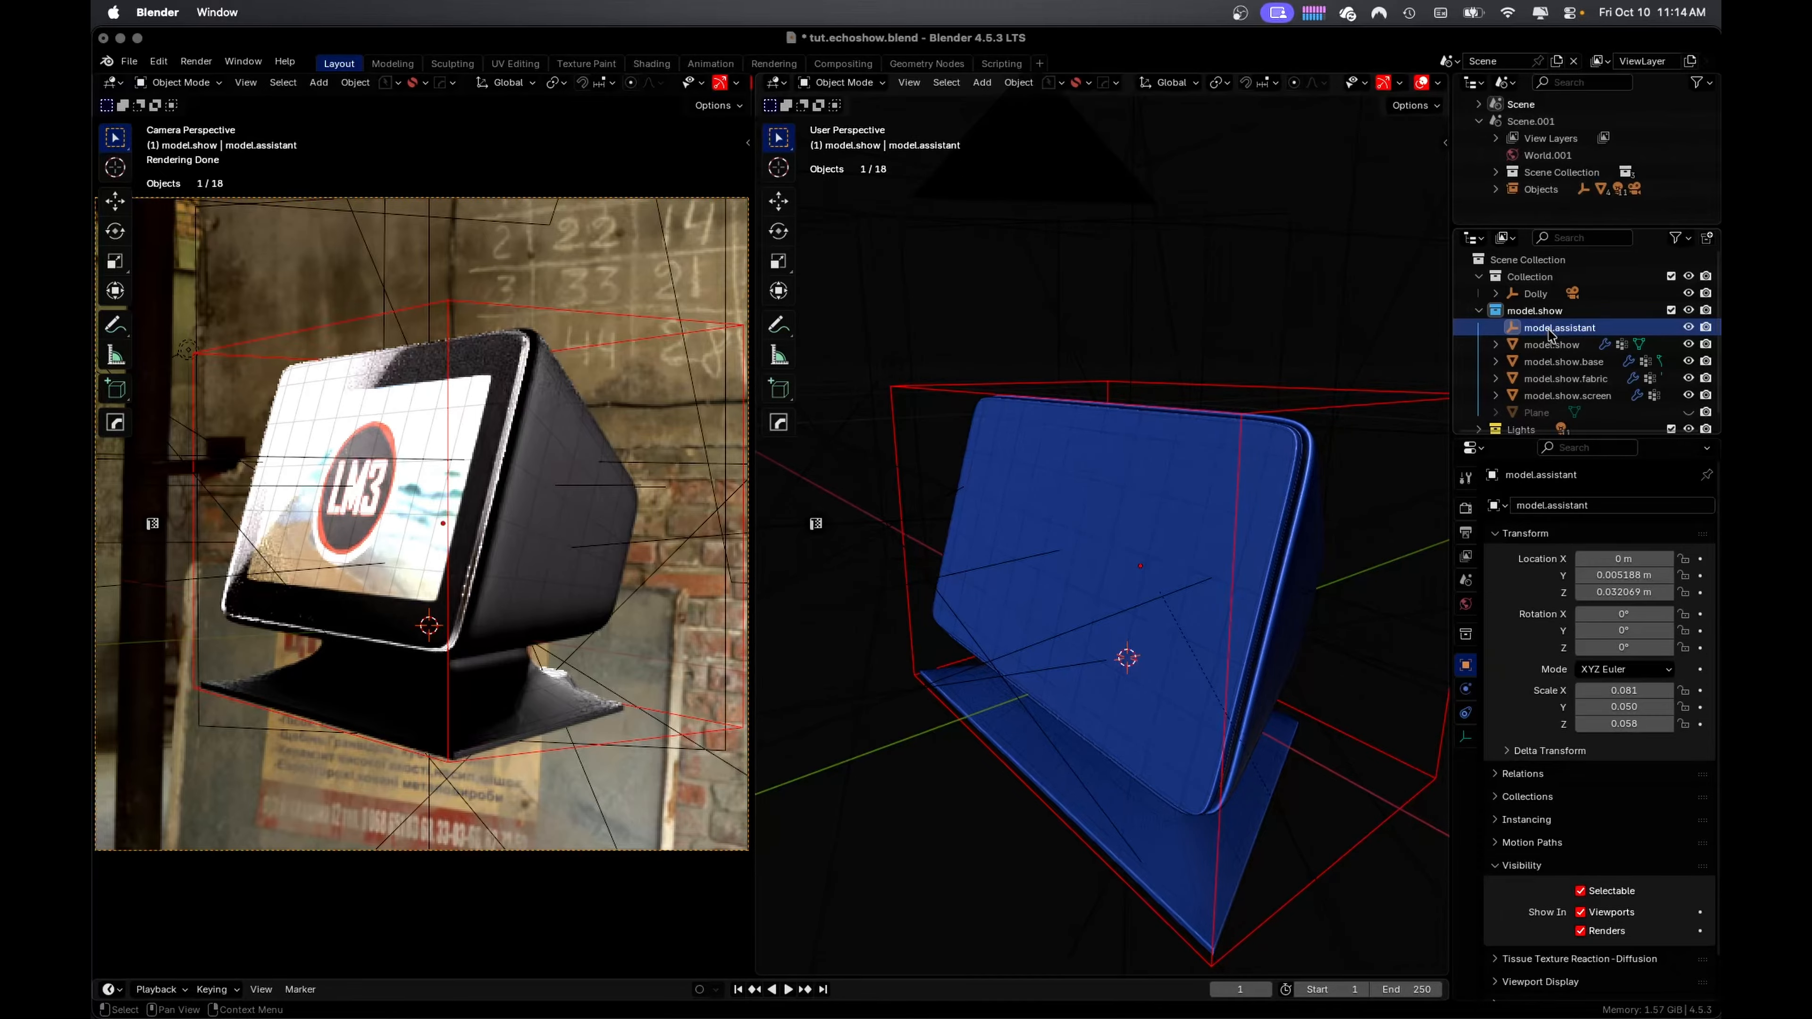
Parent model.show, model.show.base, model.show.fabric and model.show.screen to the model.assistant Empty as Object with Keep Transform
{"action": "scroll", "coordinate": [1544, 355], "scroll_direction": "down", "scroll_amount": 1}
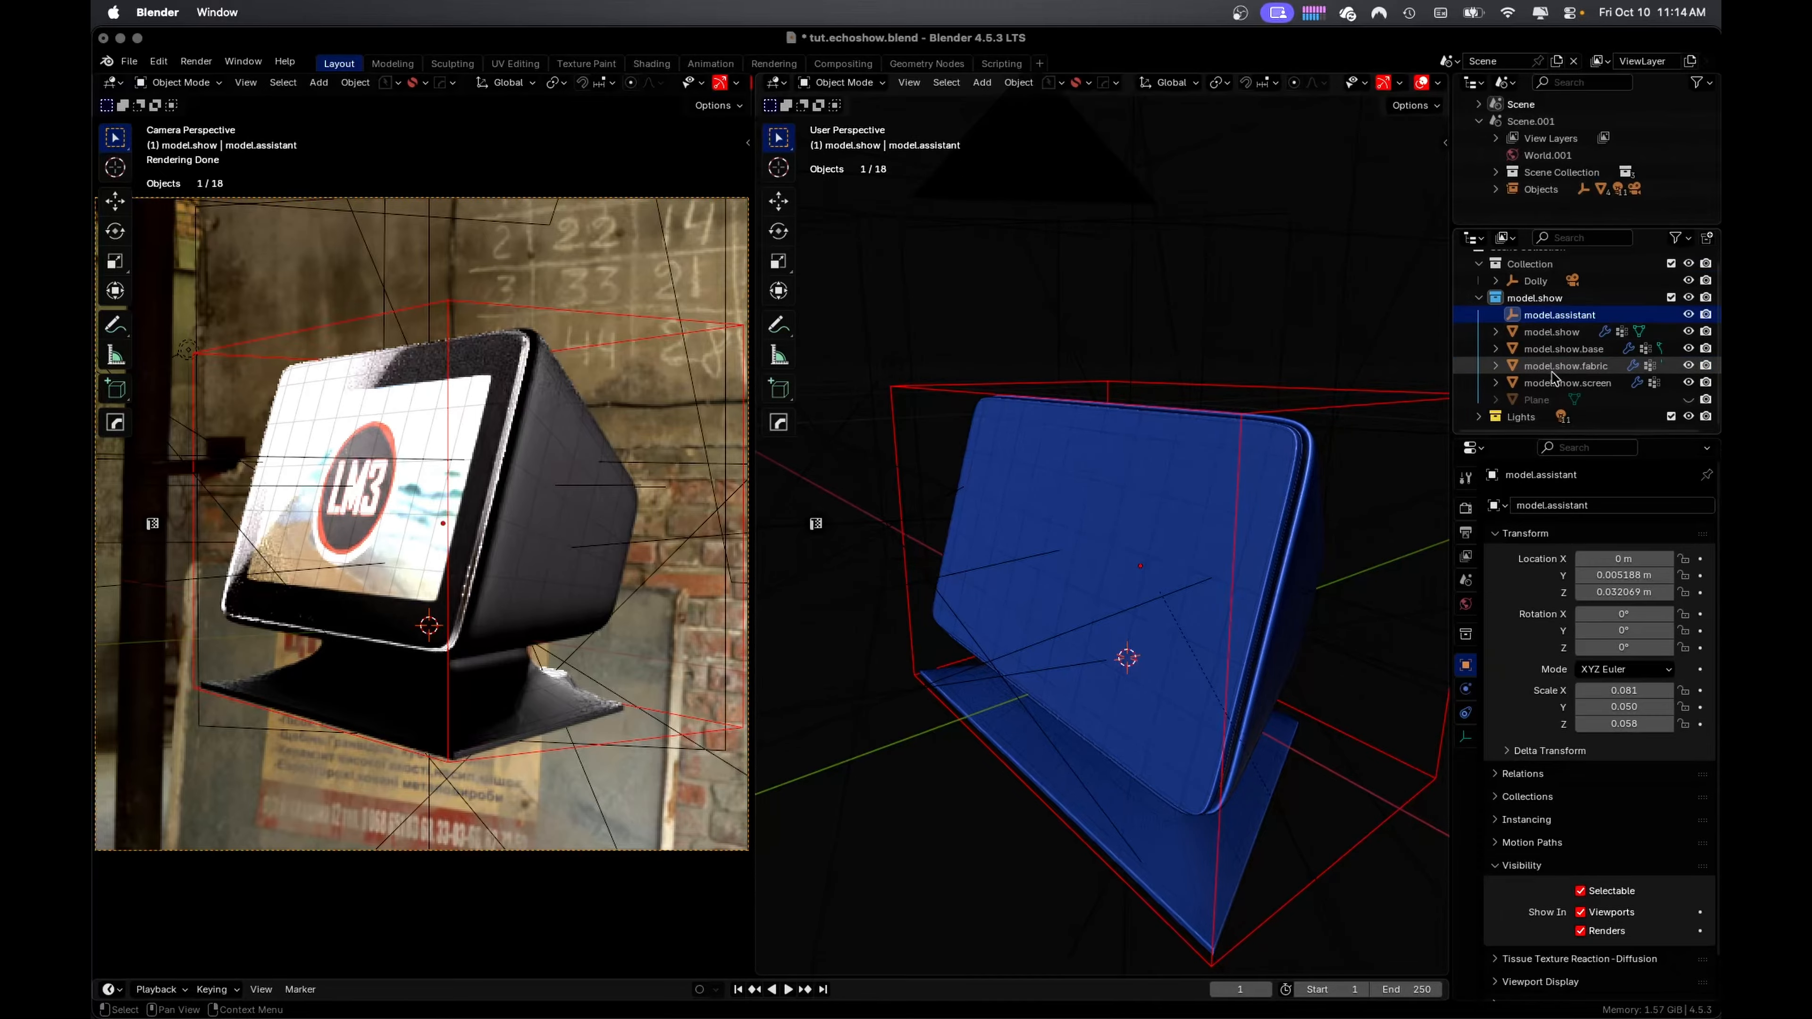
{"action": "left_click", "coordinate": [1550, 388], "text": "shift"}
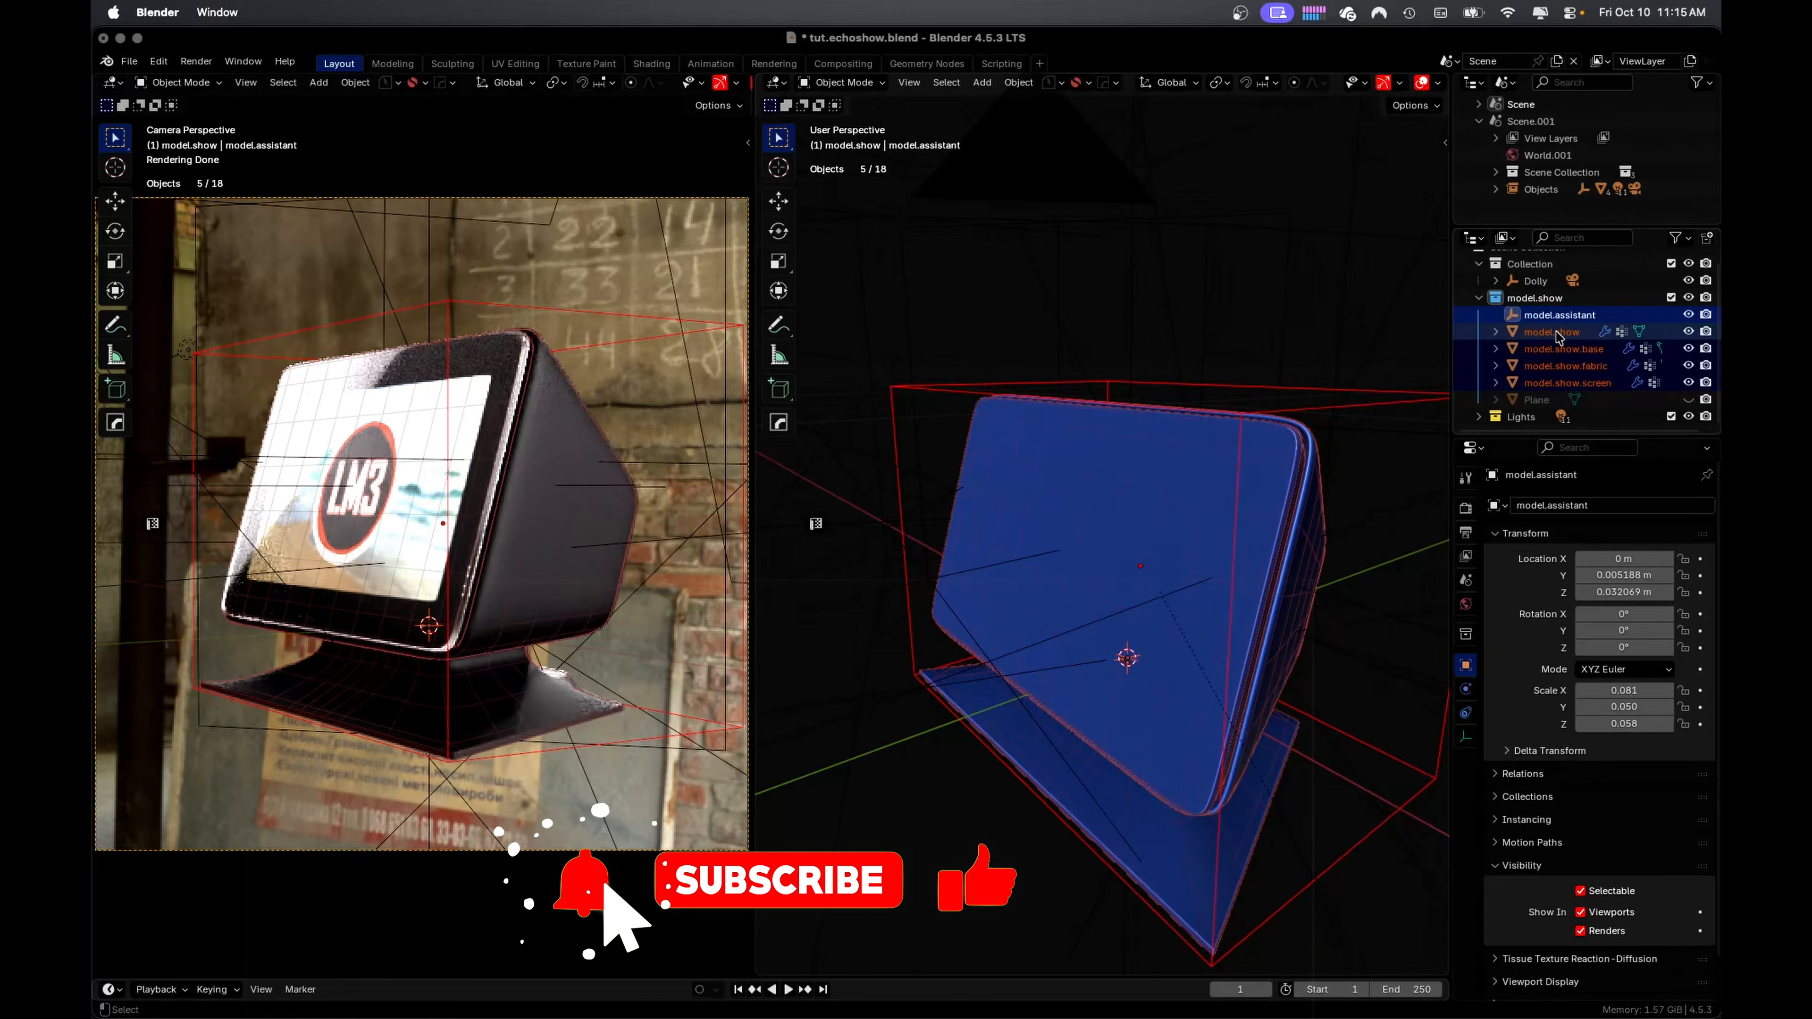
{"action": "key", "text": "ctrl+p"}
{"action": "left_click", "coordinate": [1173, 415]}
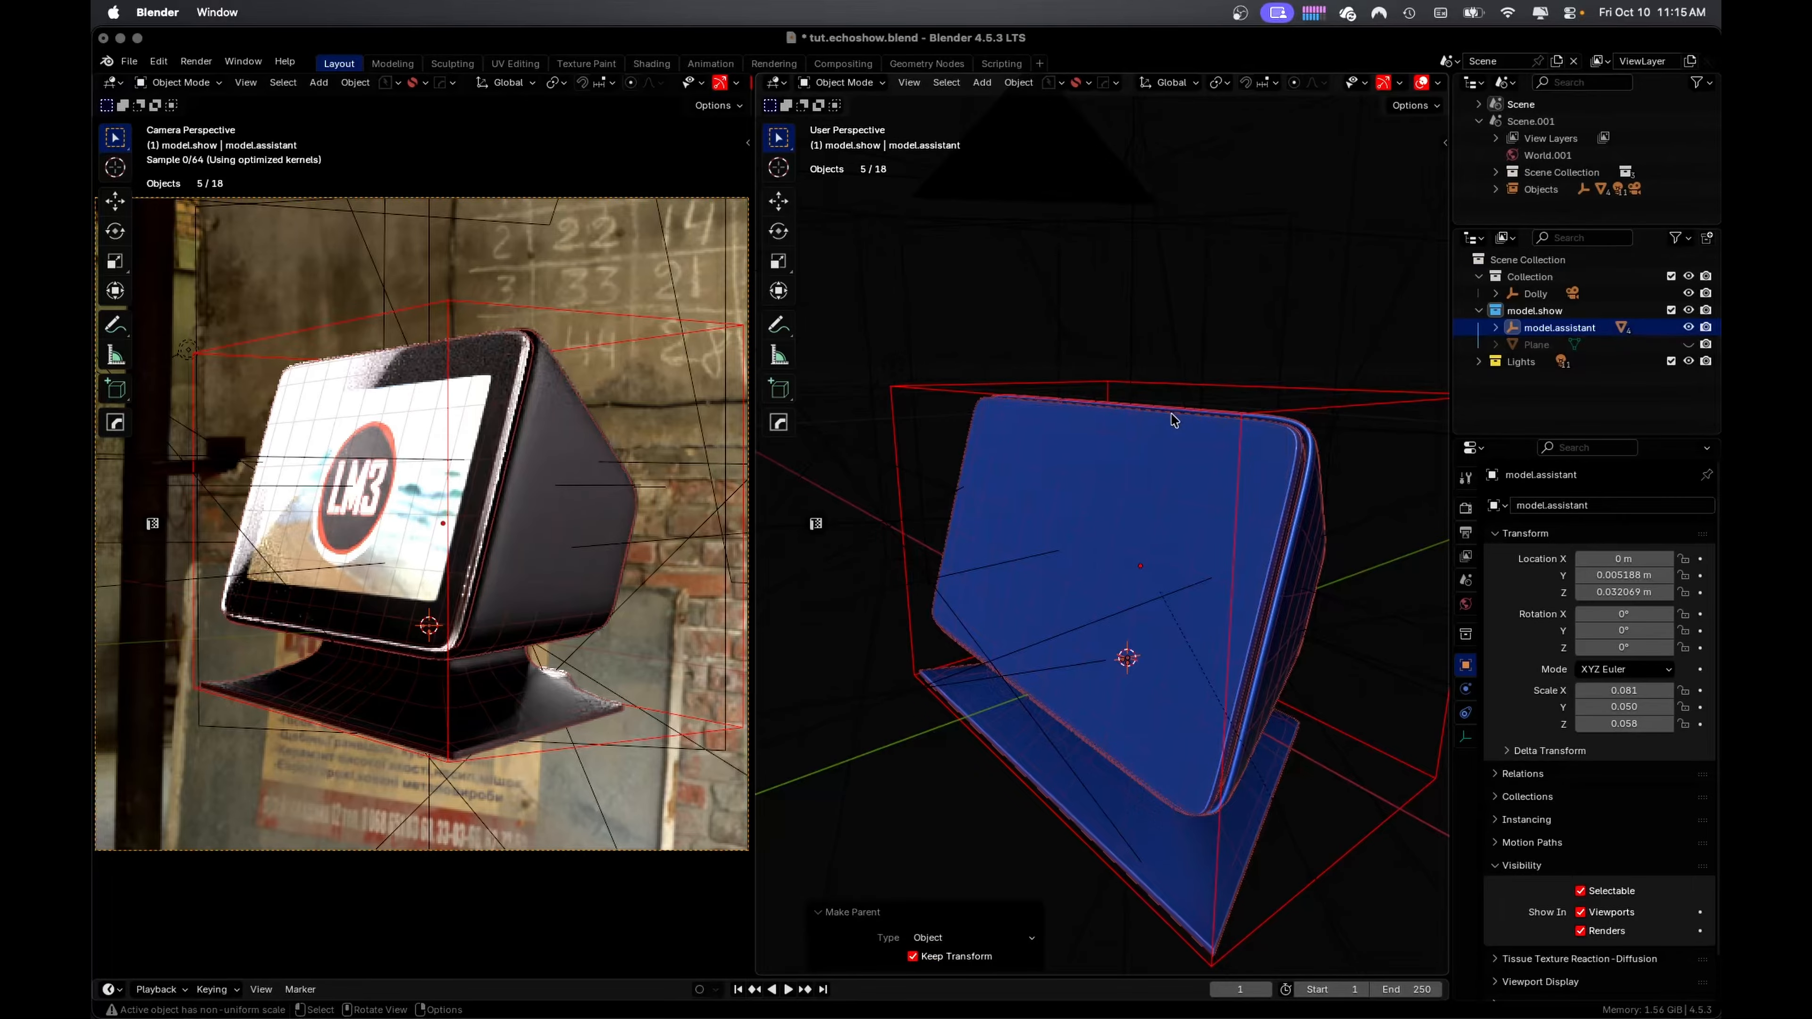